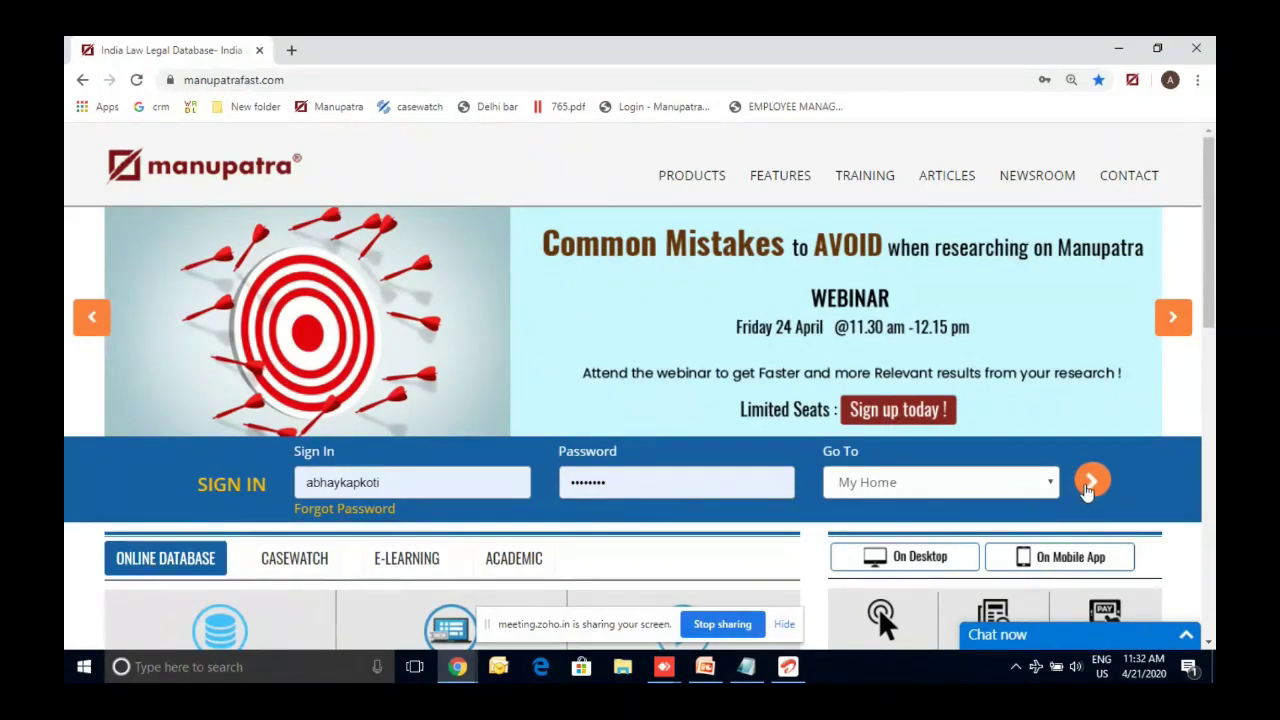
Sign in to My Home with the prefilled credentials and run a Manu Search for "code section 482".
{"action": "left_click", "coordinate": [1087, 490]}
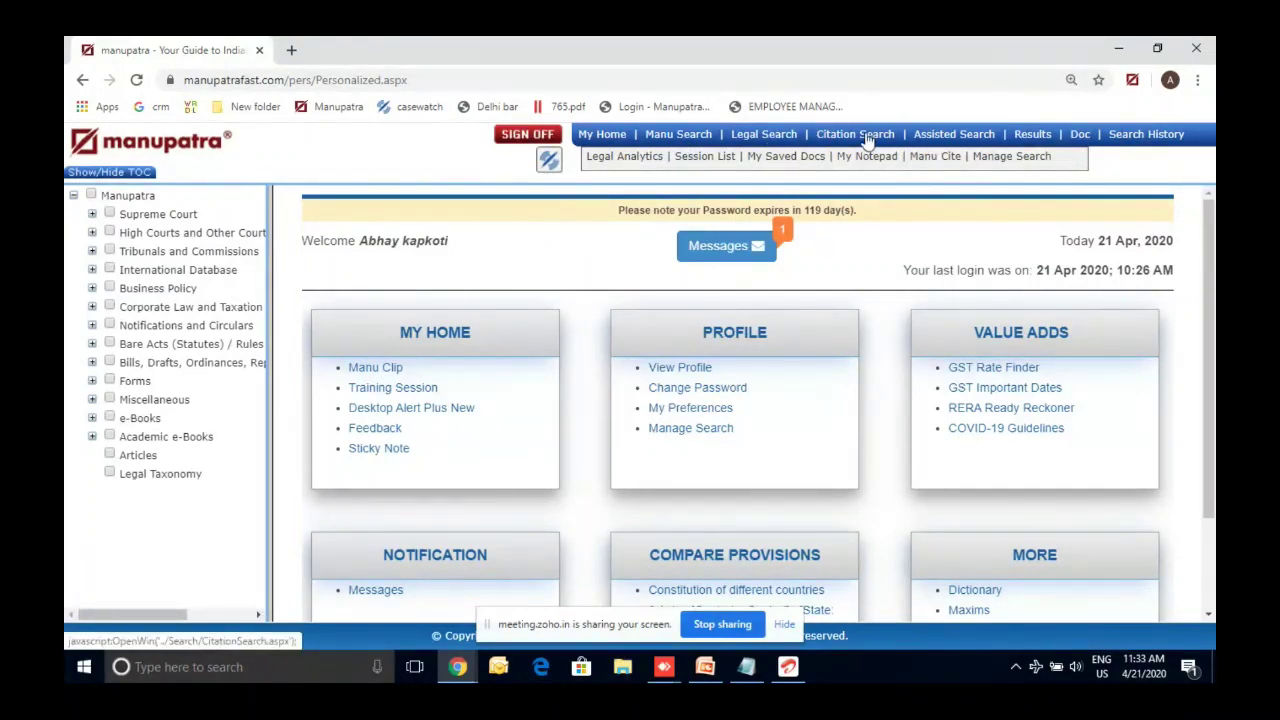
{"action": "left_click", "coordinate": [765, 140]}
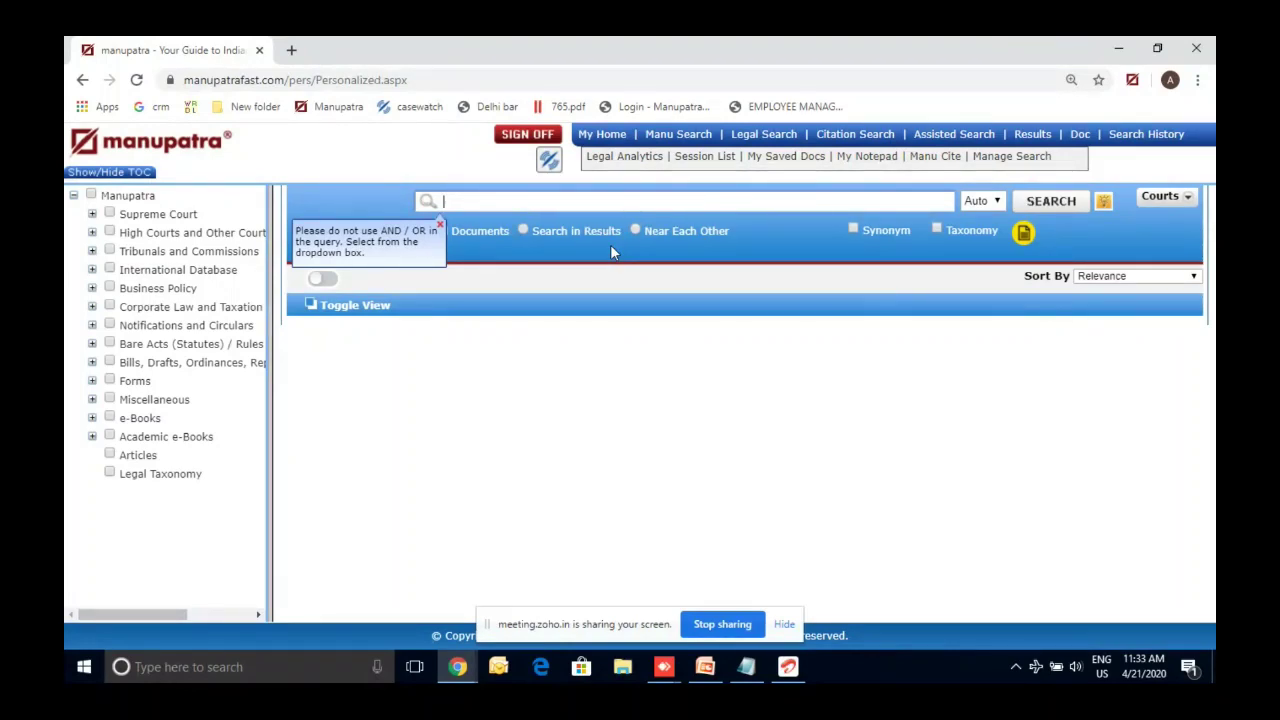
{"action": "type", "text": "code sect"}
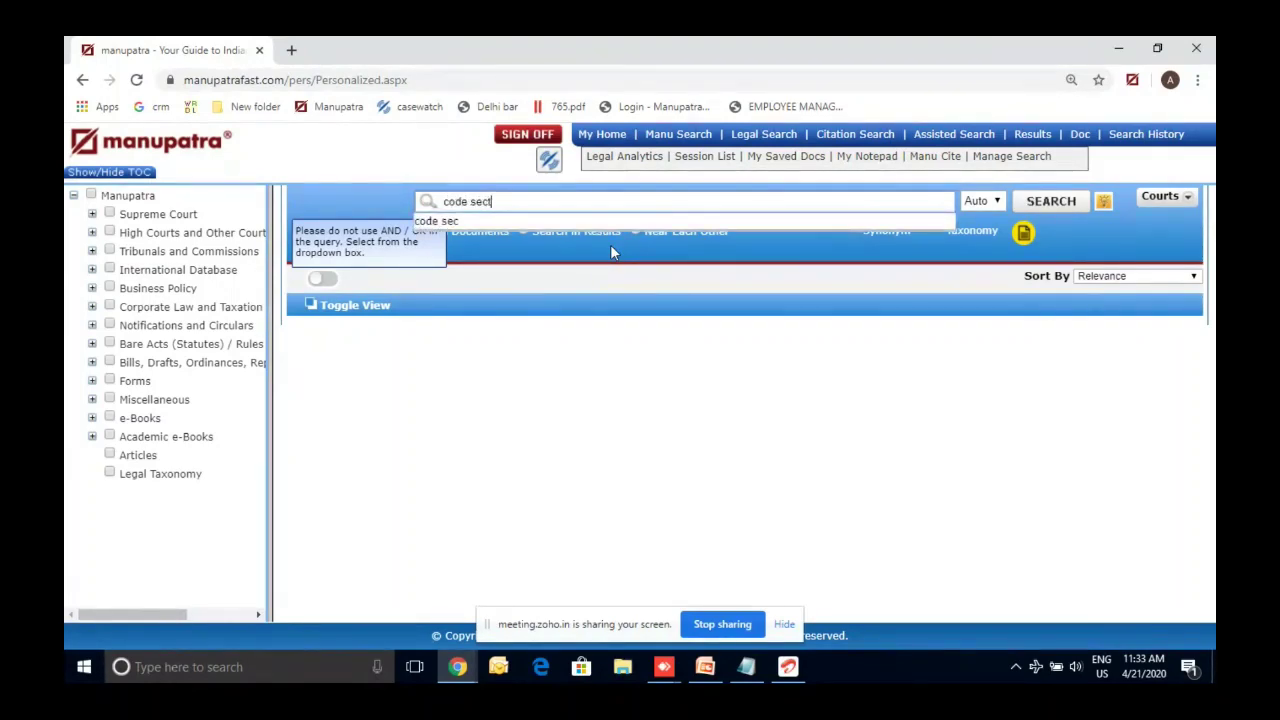
{"action": "type", "text": "ion 482"}
{"action": "left_click", "coordinate": [1040, 203]}
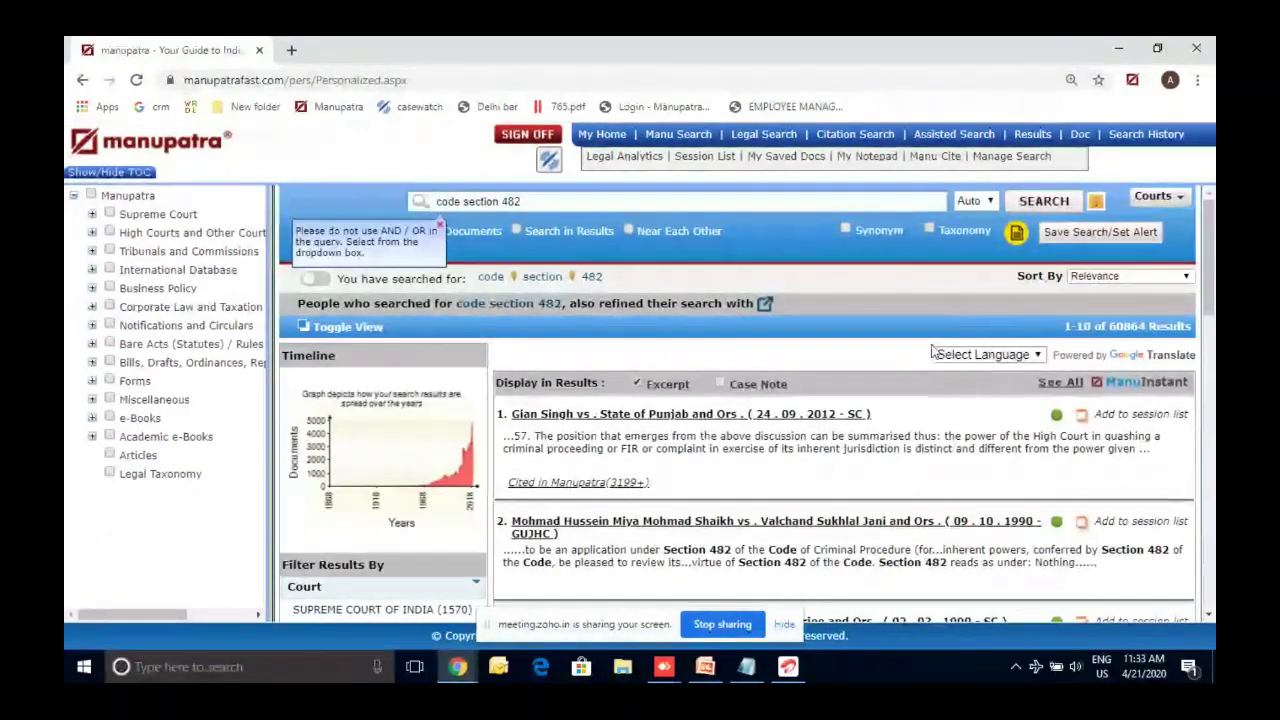
Look through the results for "code section 482" and clear the query from the search box.
{"action": "scroll", "coordinate": [1210, 320], "scroll_direction": "down", "scroll_amount": 2}
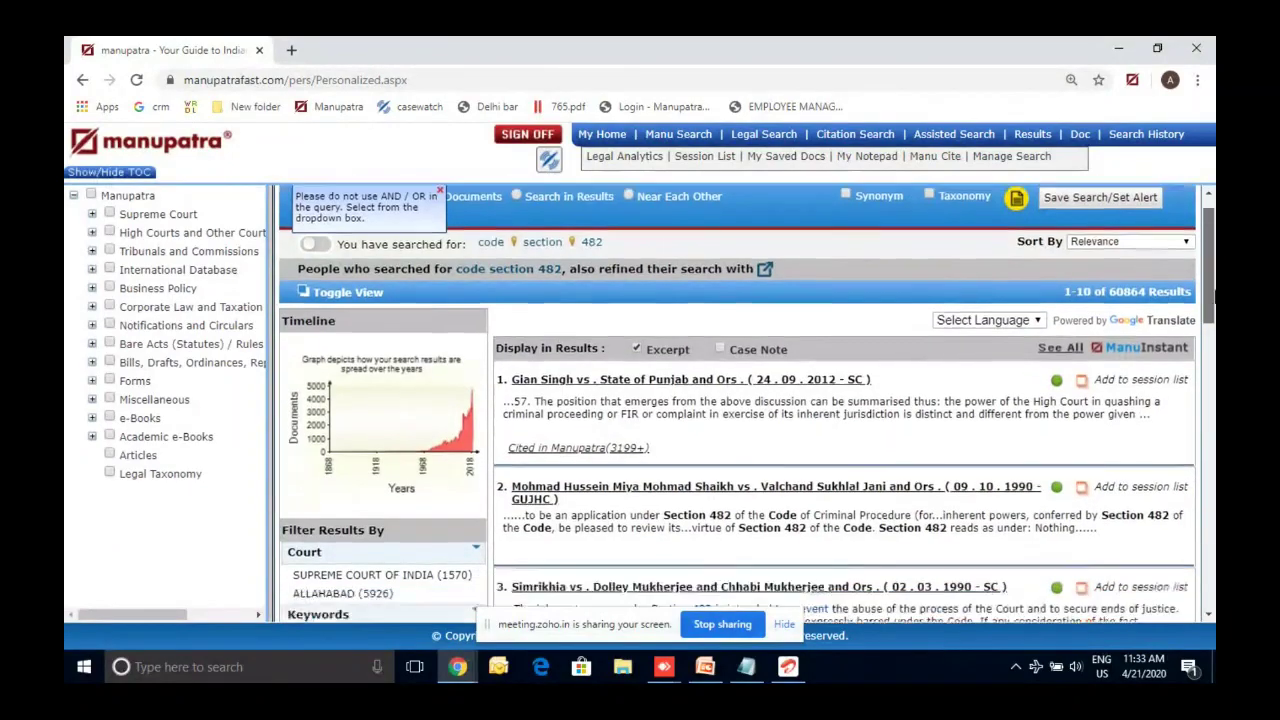
{"action": "scroll", "coordinate": [1212, 338], "scroll_direction": "down", "scroll_amount": 4}
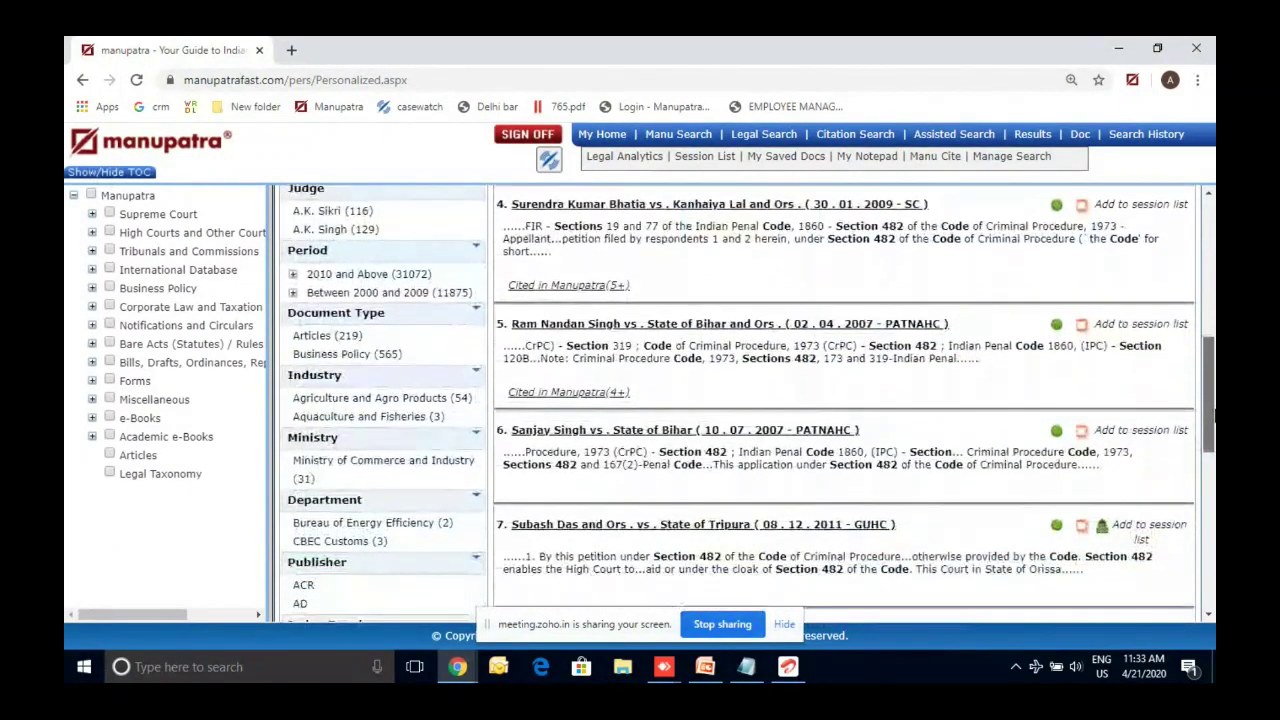
{"action": "scroll", "coordinate": [1203, 322], "scroll_direction": "up", "scroll_amount": 4}
{"action": "scroll", "coordinate": [1203, 322], "scroll_direction": "up", "scroll_amount": 3}
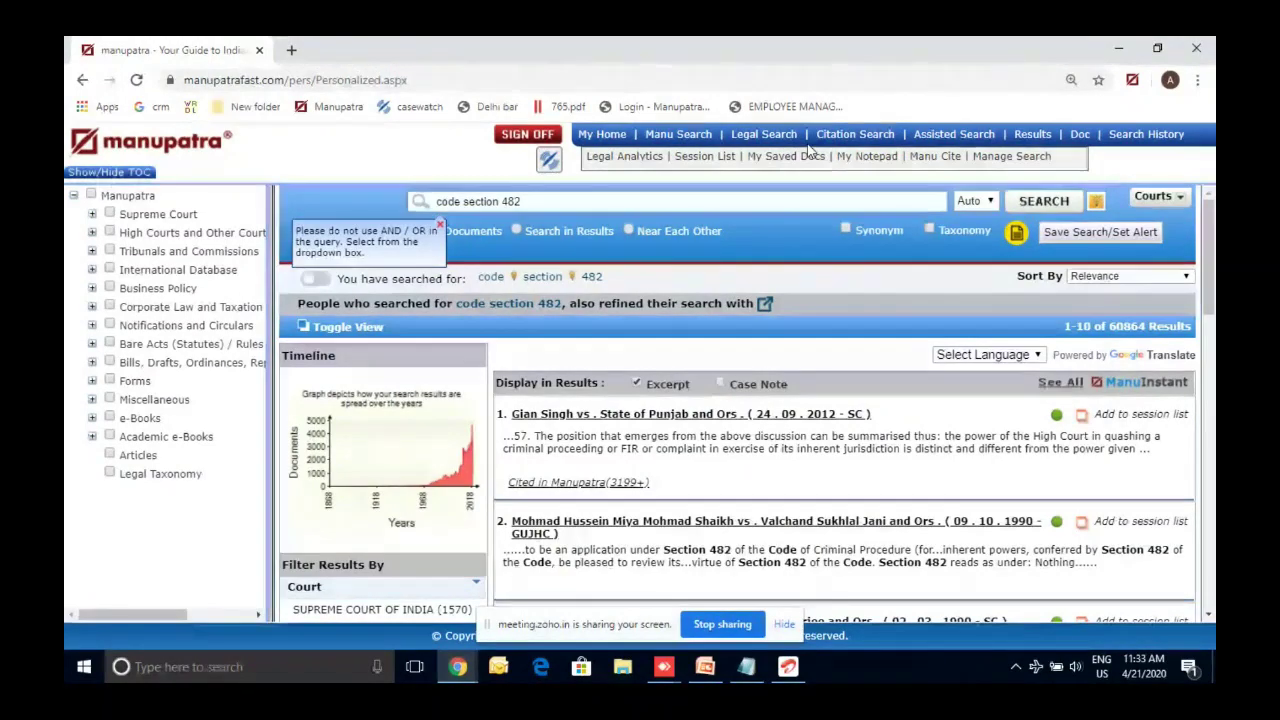
{"action": "double_click", "coordinate": [620, 201]}
{"action": "triple_click", "coordinate": [620, 201]}
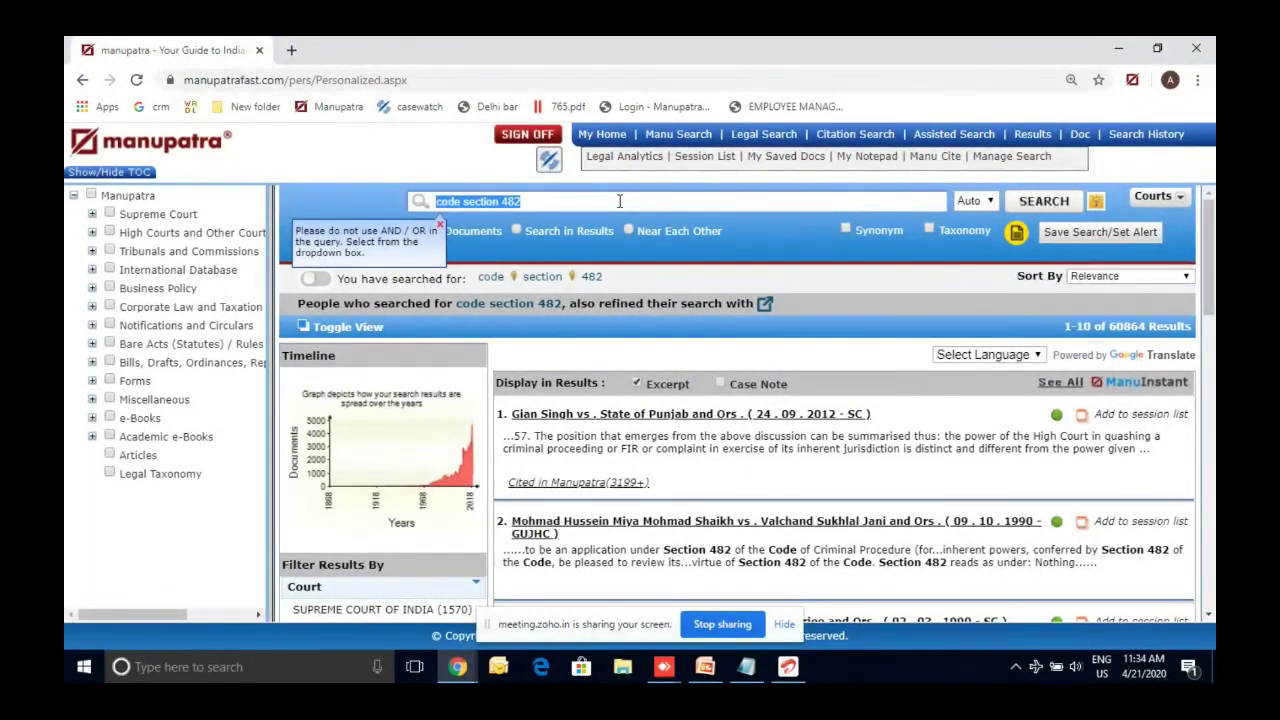
{"action": "key", "text": "BackSpace"}
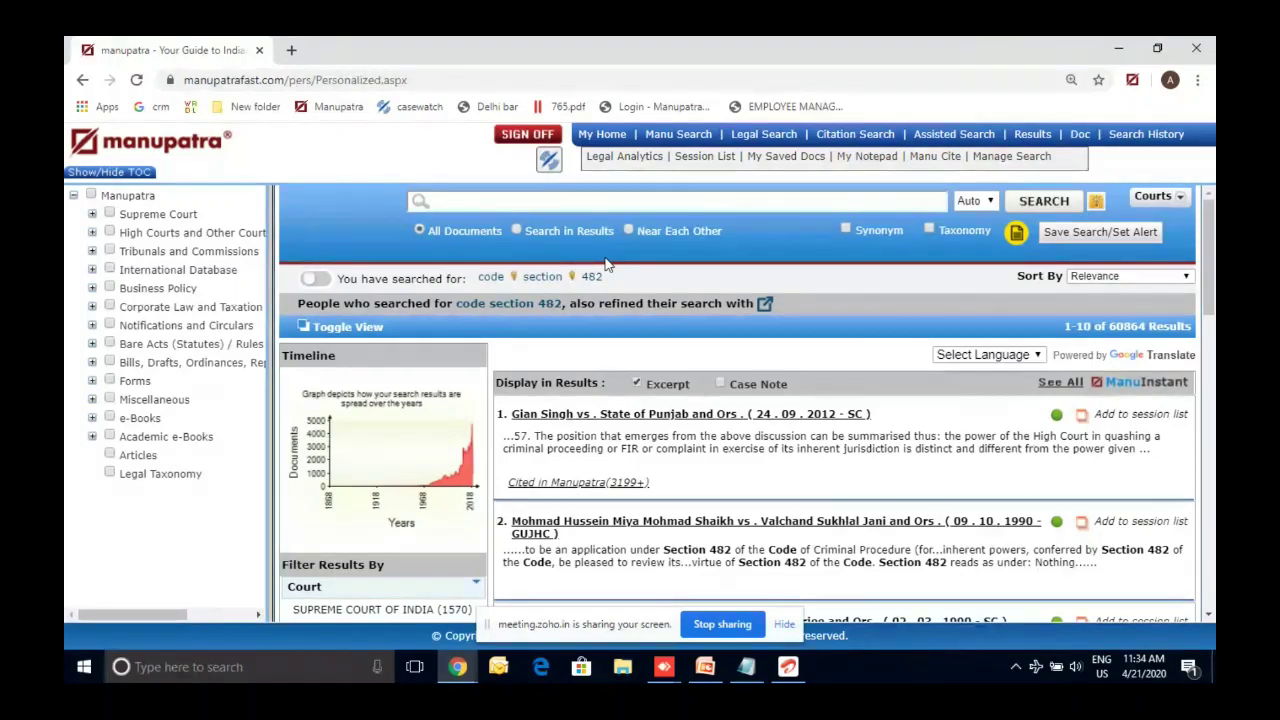
Start a fresh Manu Search for "appointment of arbitrator".
{"action": "left_click", "coordinate": [666, 138]}
{"action": "type", "text": "ap"}
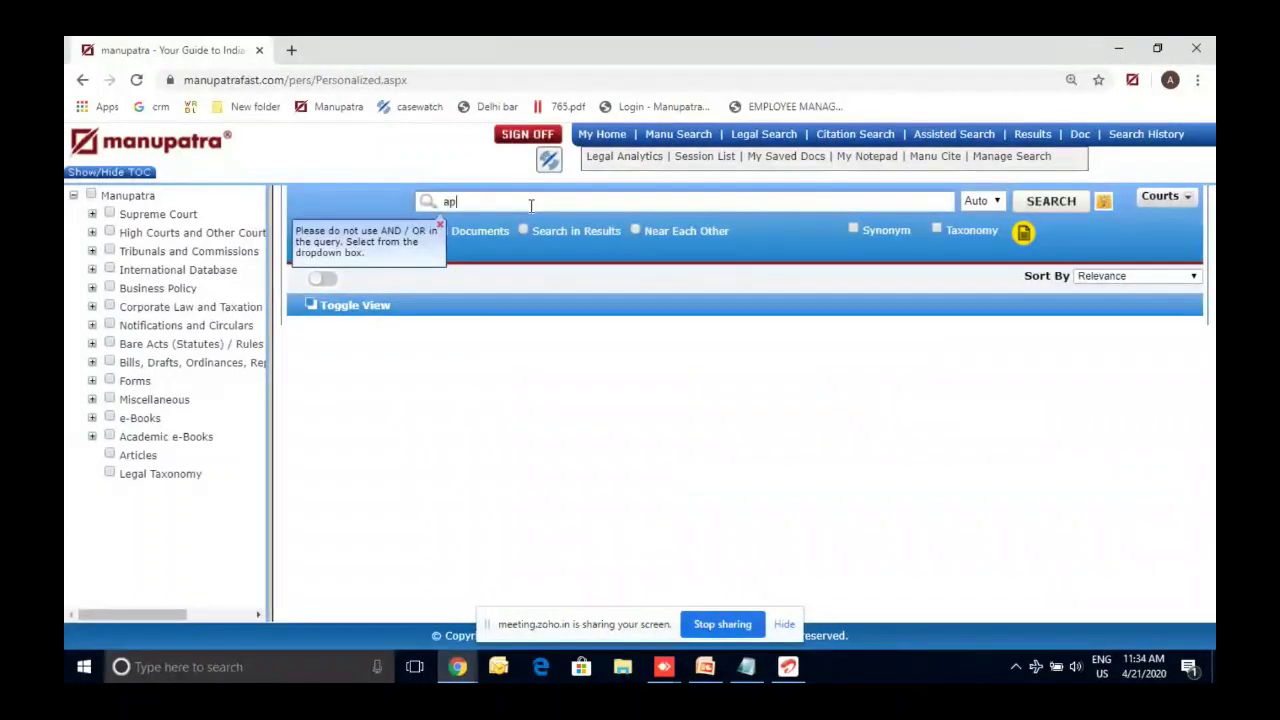
{"action": "type", "text": "po"}
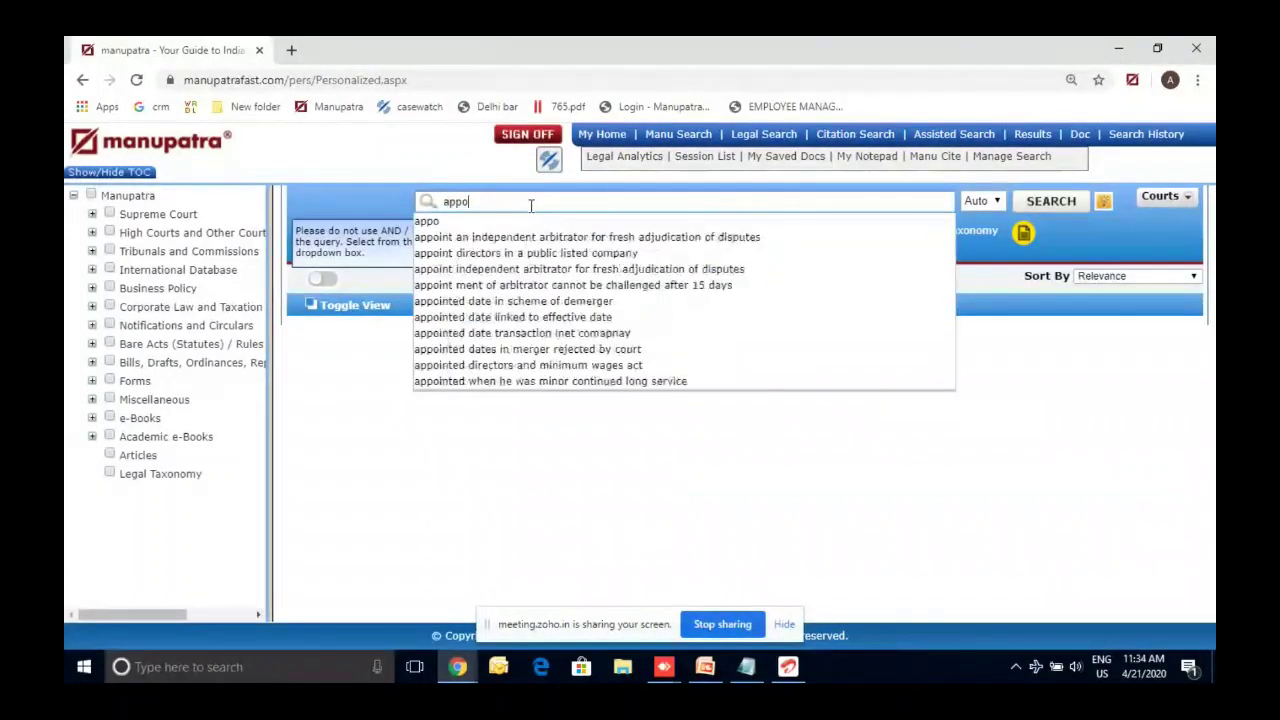
{"action": "type", "text": "intment of arbi"}
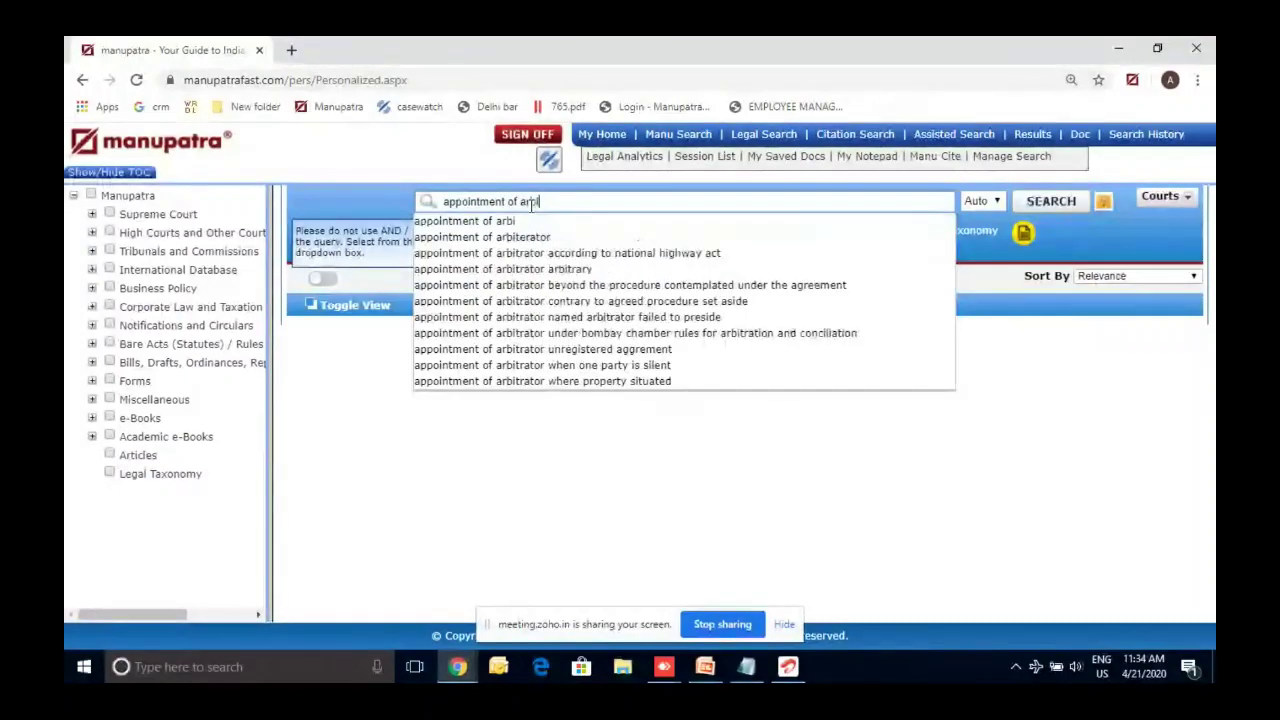
{"action": "type", "text": "trator"}
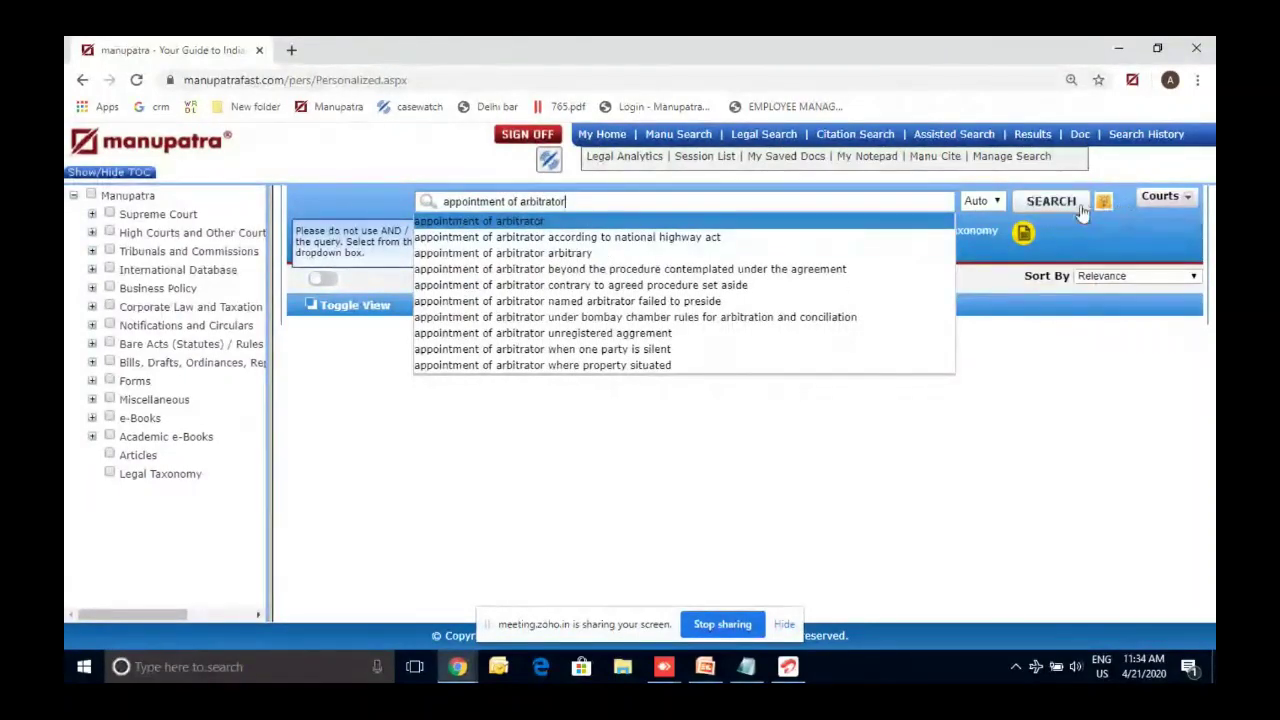
{"action": "left_click", "coordinate": [1051, 203]}
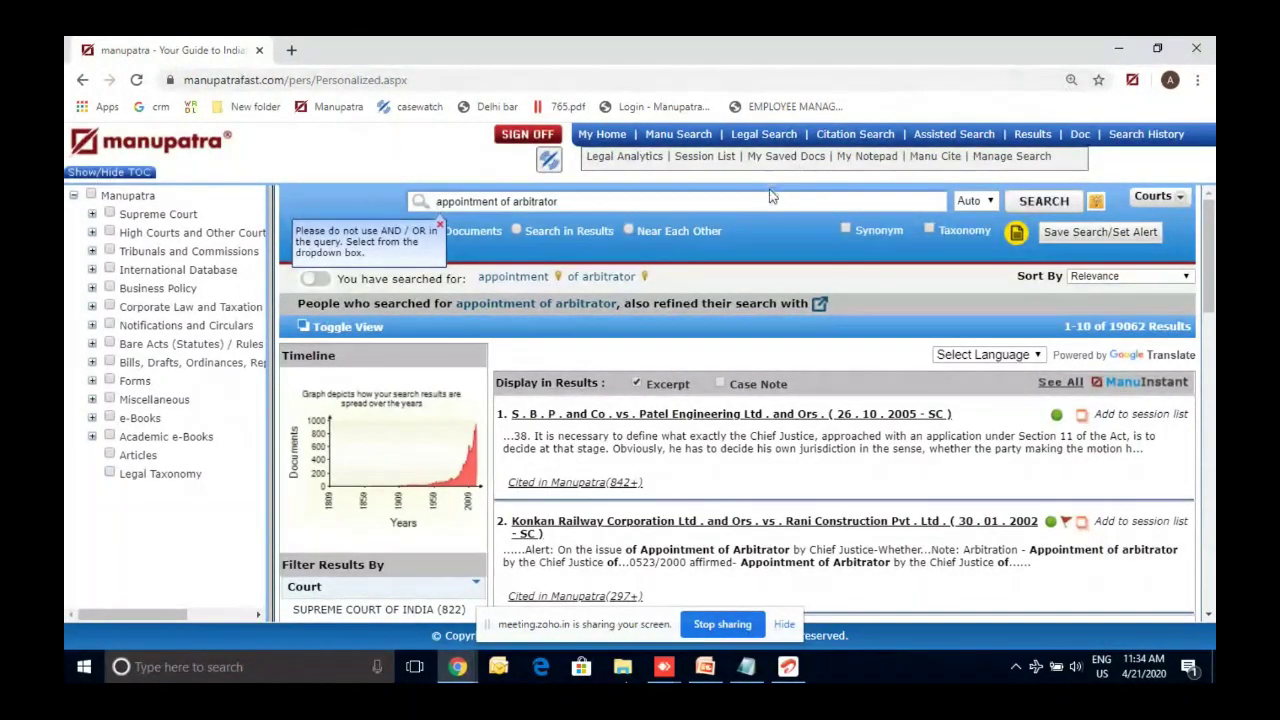
View the dictionary meanings of the searched words "appointment" and "arbitrator" above the results.
{"action": "left_click", "coordinate": [750, 255]}
{"action": "scroll", "coordinate": [748, 250], "scroll_direction": "down", "scroll_amount": 1}
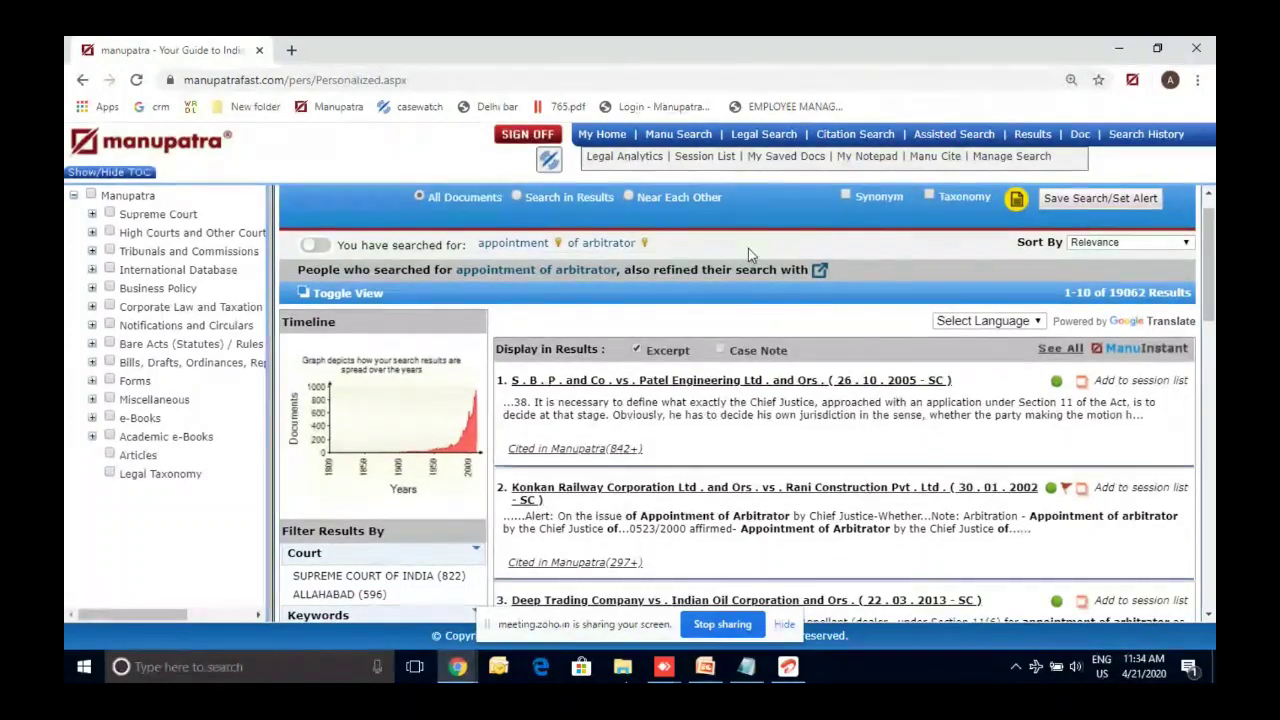
{"action": "scroll", "coordinate": [748, 250], "scroll_direction": "up", "scroll_amount": 1}
{"action": "mouse_move", "coordinate": [558, 280]}
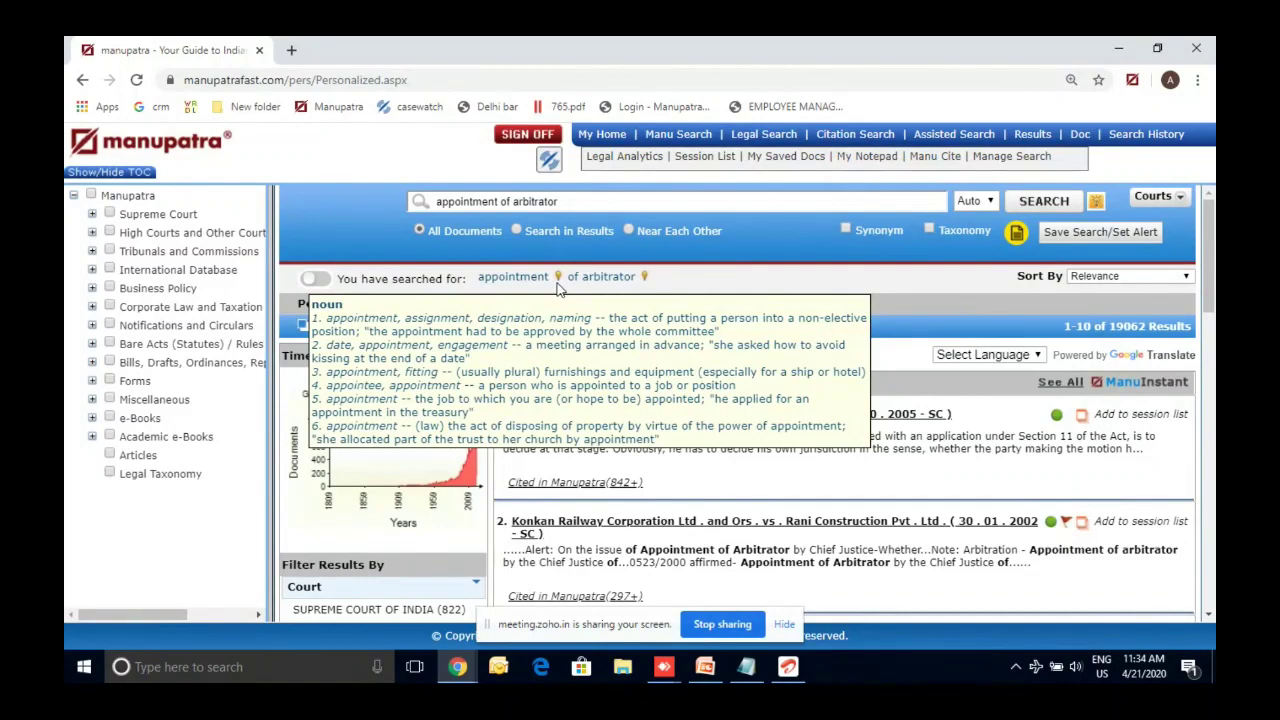
{"action": "mouse_move", "coordinate": [645, 284]}
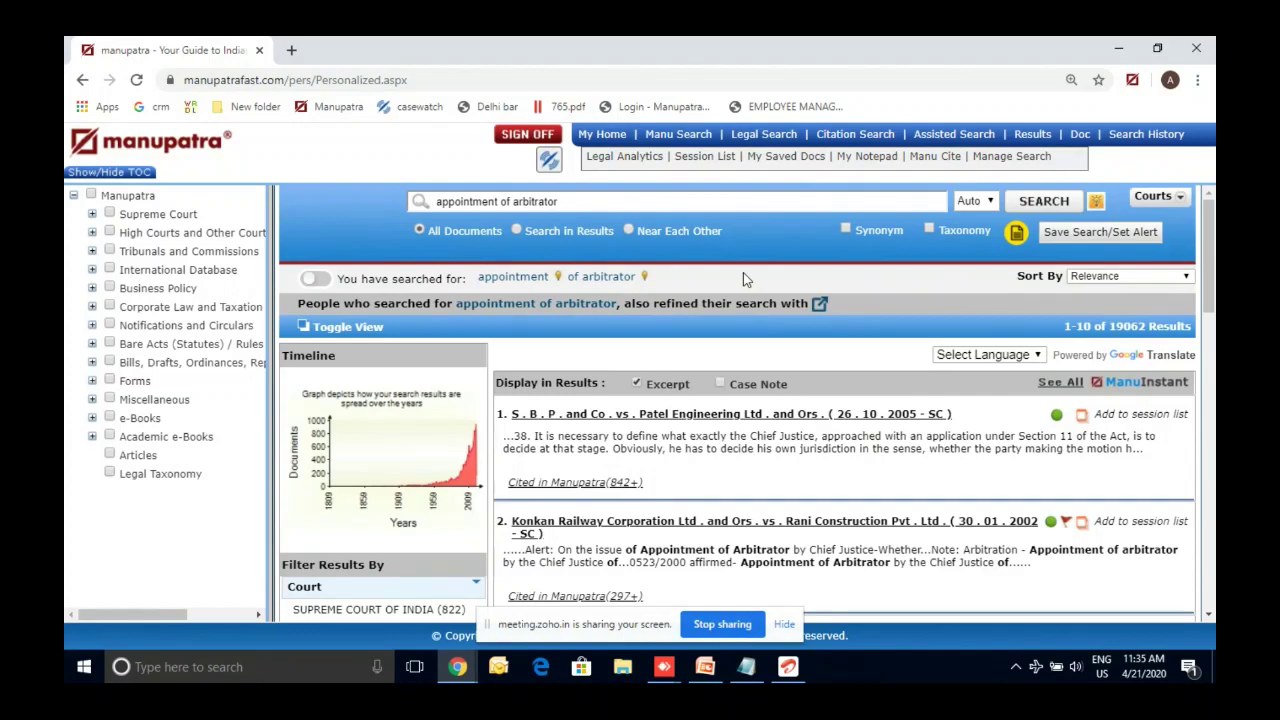
Refine the results with the suggested term "foreign award" and search within them for "natural justice" using And.
{"action": "left_click", "coordinate": [820, 308]}
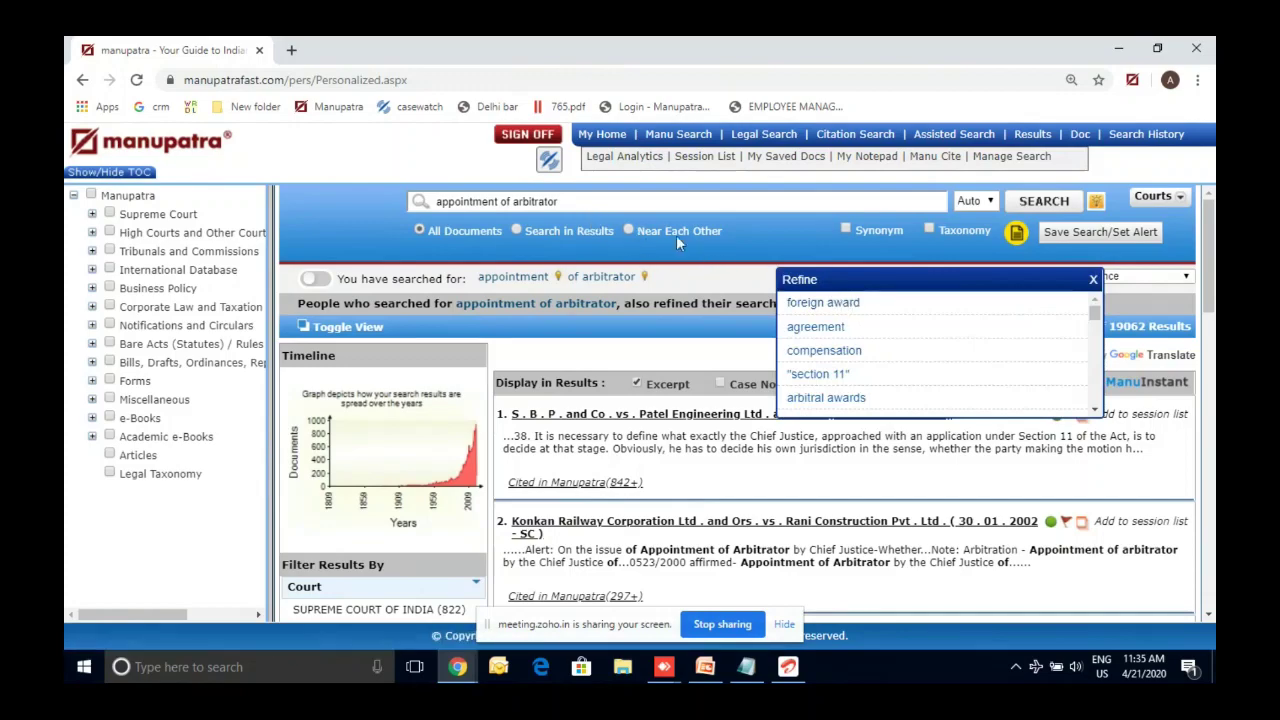
{"action": "left_click", "coordinate": [825, 304]}
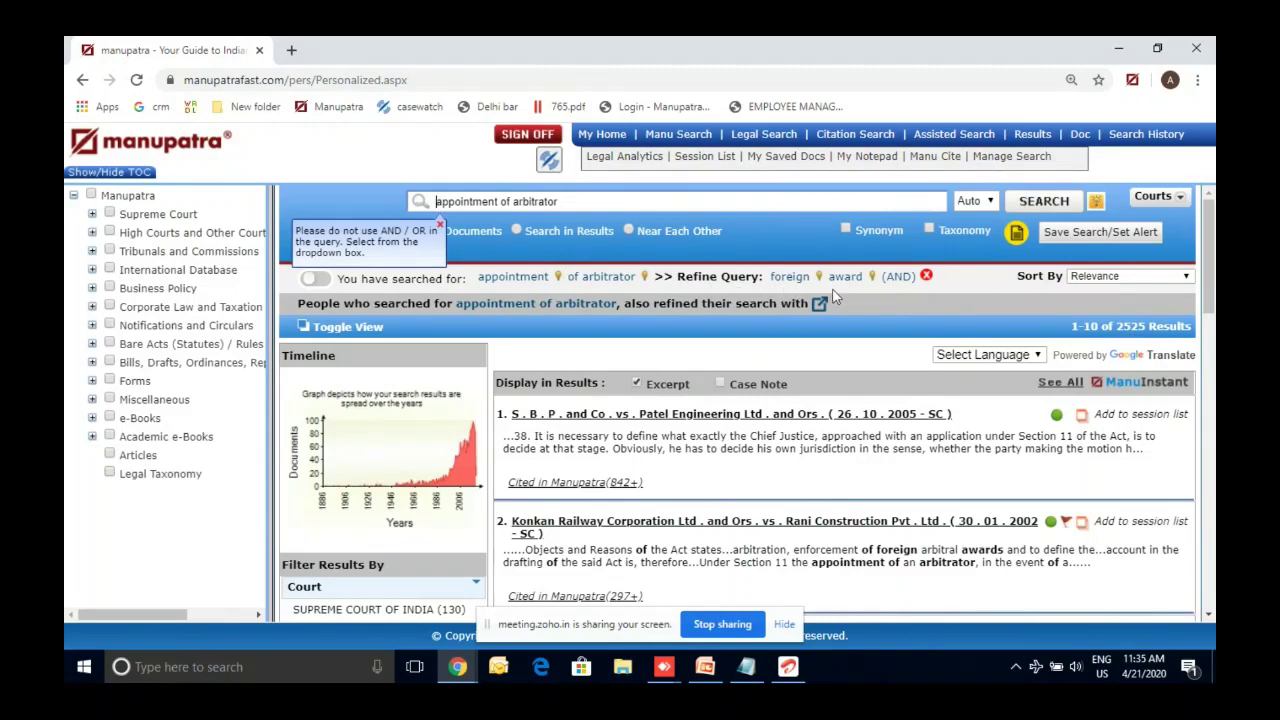
{"action": "left_click", "coordinate": [576, 234]}
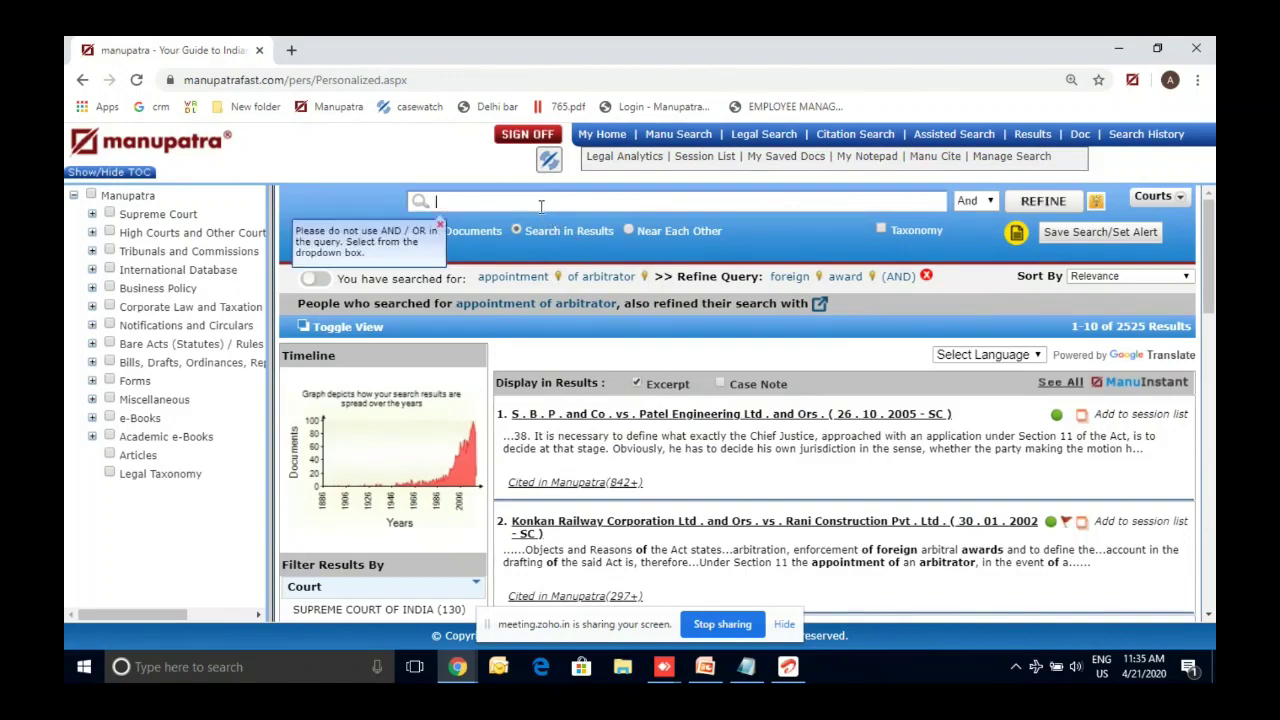
{"action": "type", "text": "natural justice"}
{"action": "left_click", "coordinate": [1015, 205]}
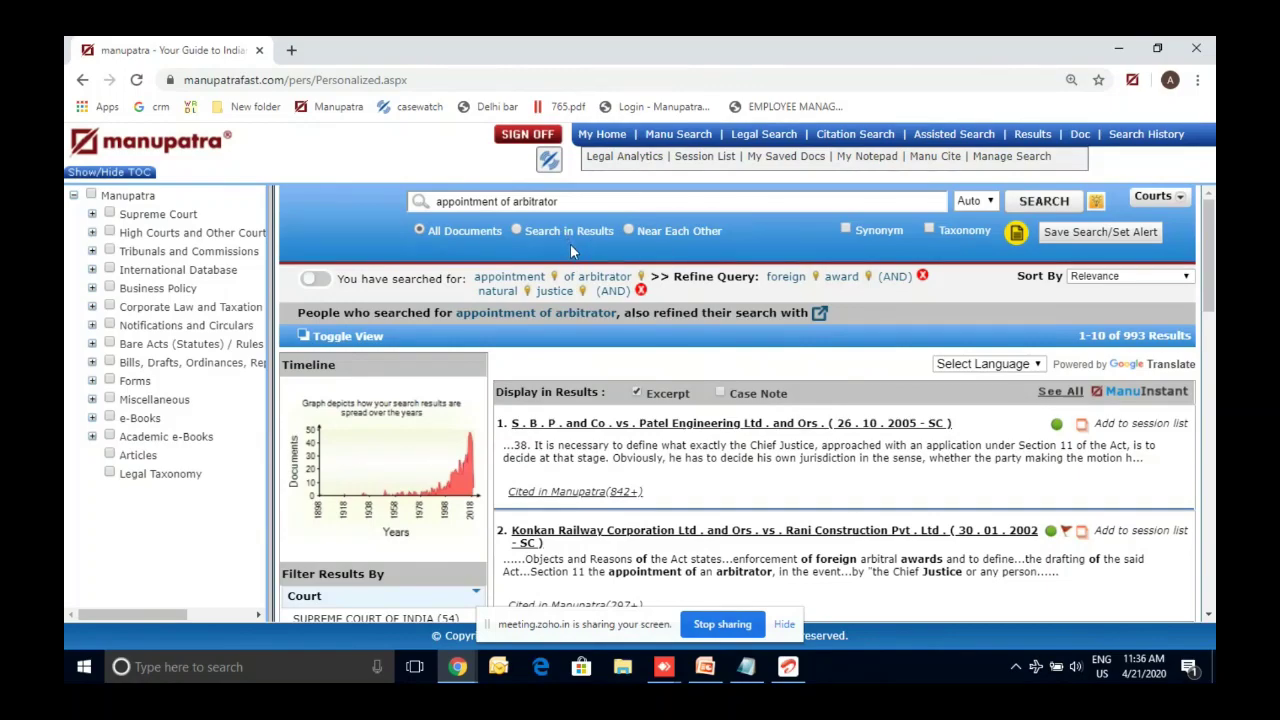
Examine the timeline graph and the Court filter for the refined search results.
{"action": "scroll", "coordinate": [572, 250], "scroll_direction": "down", "scroll_amount": 1}
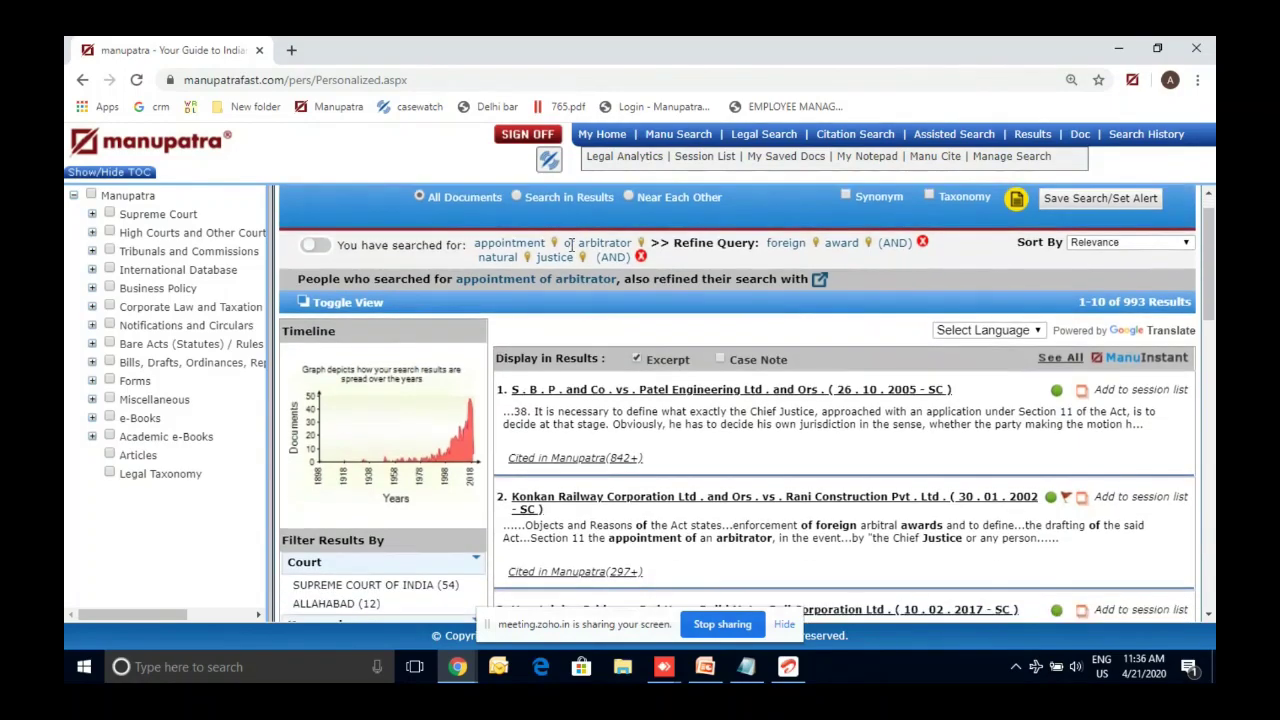
{"action": "scroll", "coordinate": [572, 250], "scroll_direction": "up", "scroll_amount": 1}
{"action": "scroll", "coordinate": [572, 250], "scroll_direction": "down", "scroll_amount": 1}
{"action": "scroll", "coordinate": [570, 245], "scroll_direction": "down", "scroll_amount": 1}
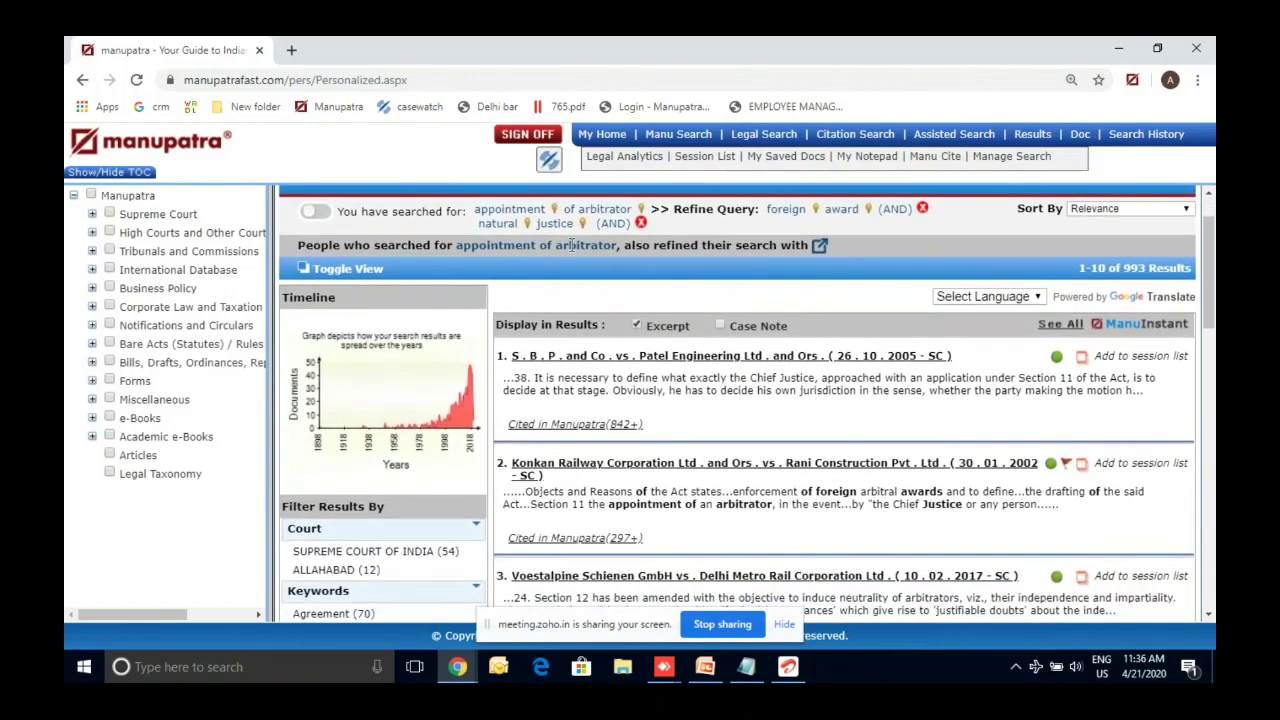
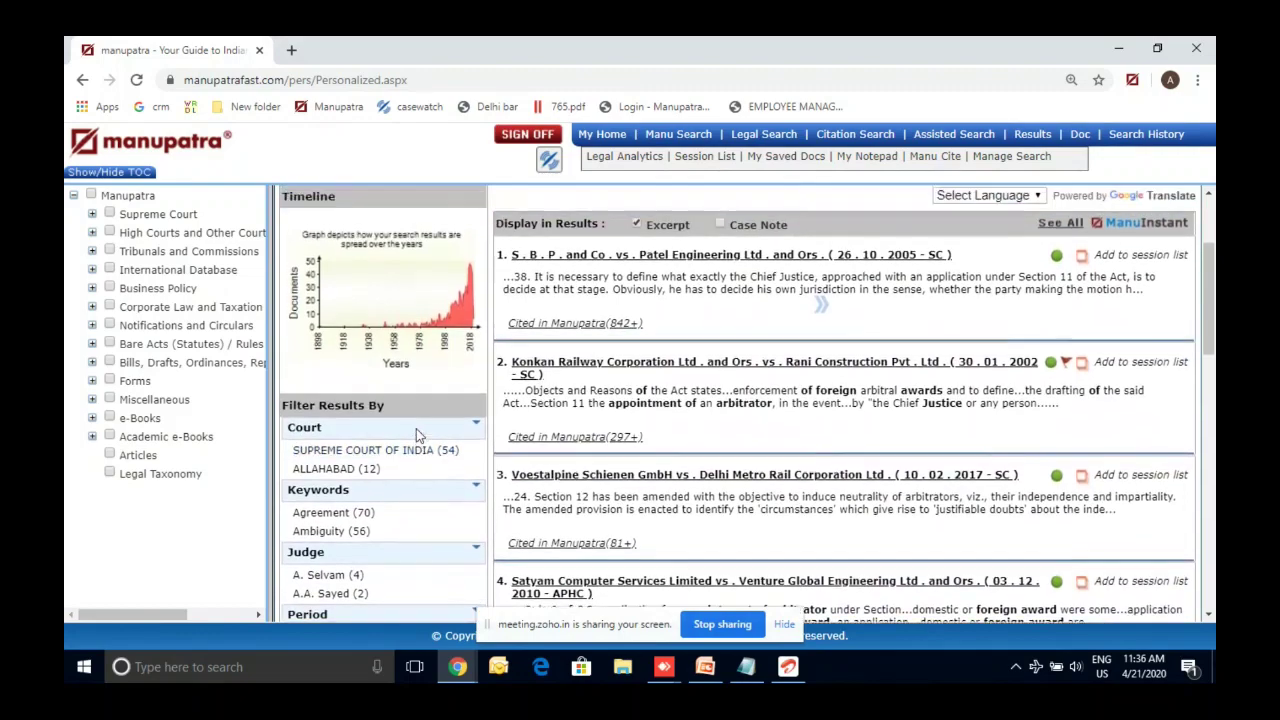
{"action": "scroll", "coordinate": [416, 428], "scroll_direction": "down", "scroll_amount": 1}
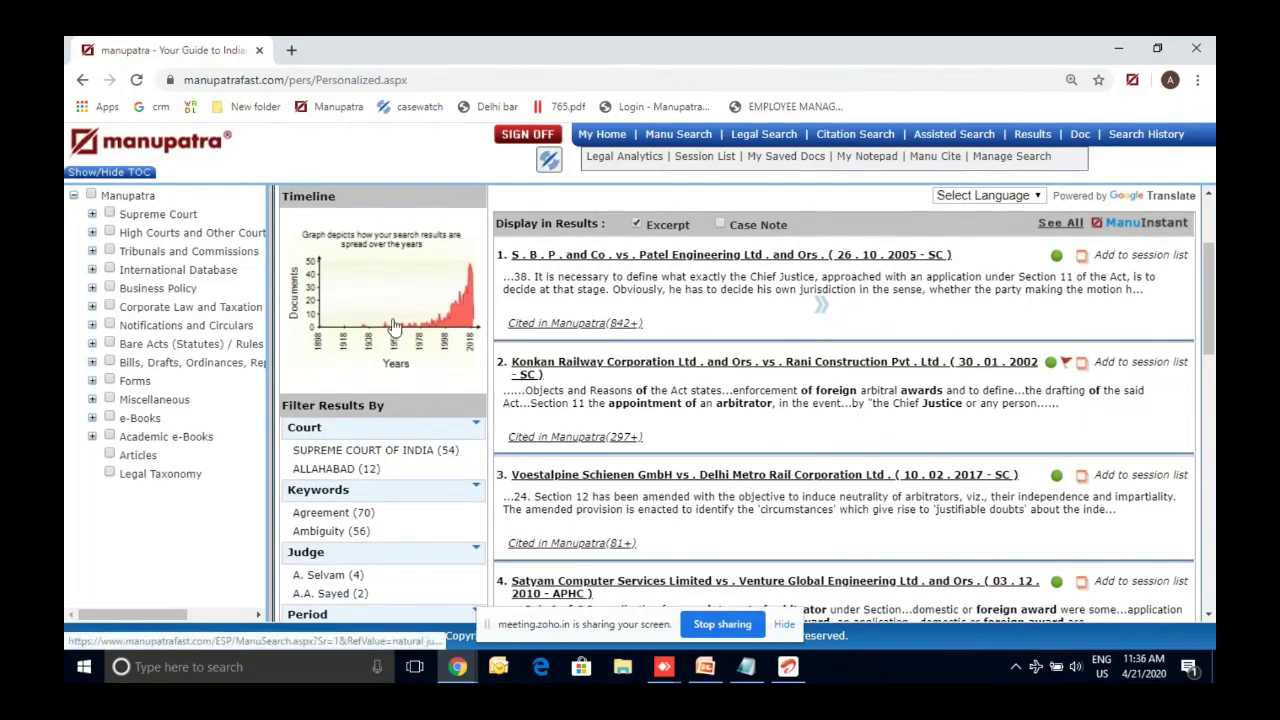
{"action": "scroll", "coordinate": [393, 320], "scroll_direction": "up", "scroll_amount": 3}
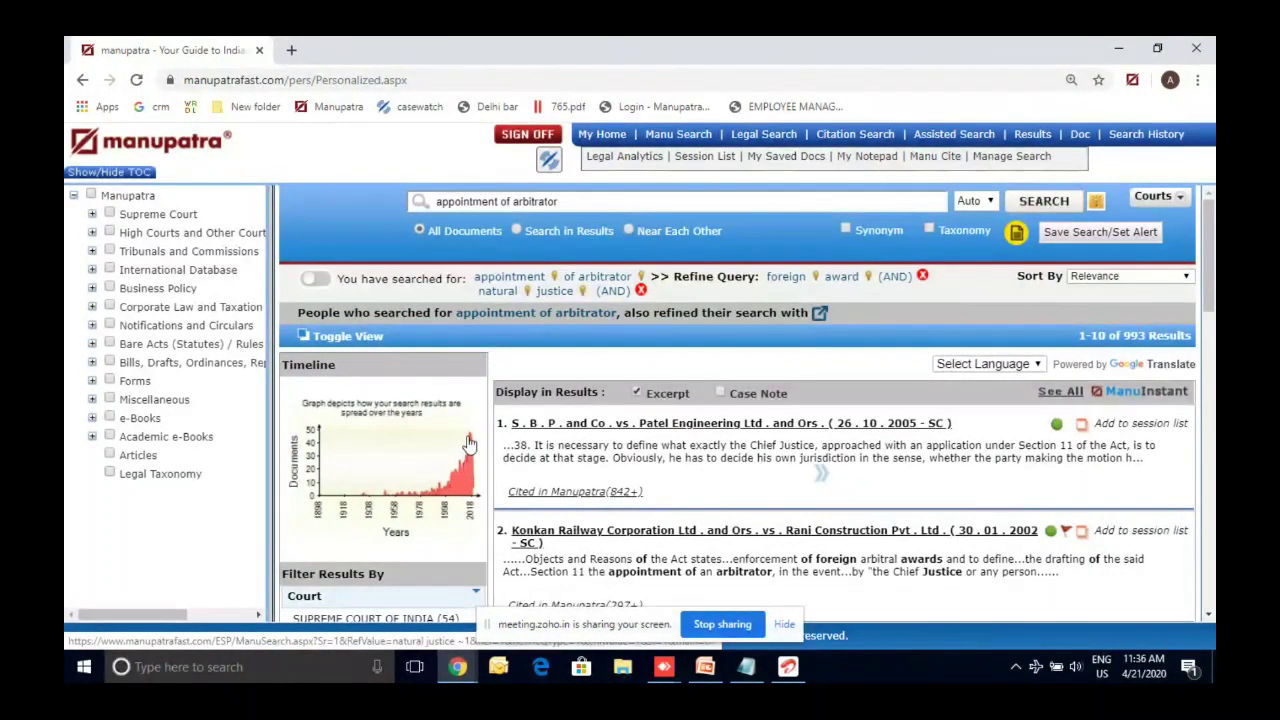
{"action": "scroll", "coordinate": [469, 443], "scroll_direction": "down", "scroll_amount": 1}
{"action": "scroll", "coordinate": [469, 443], "scroll_direction": "down", "scroll_amount": 3}
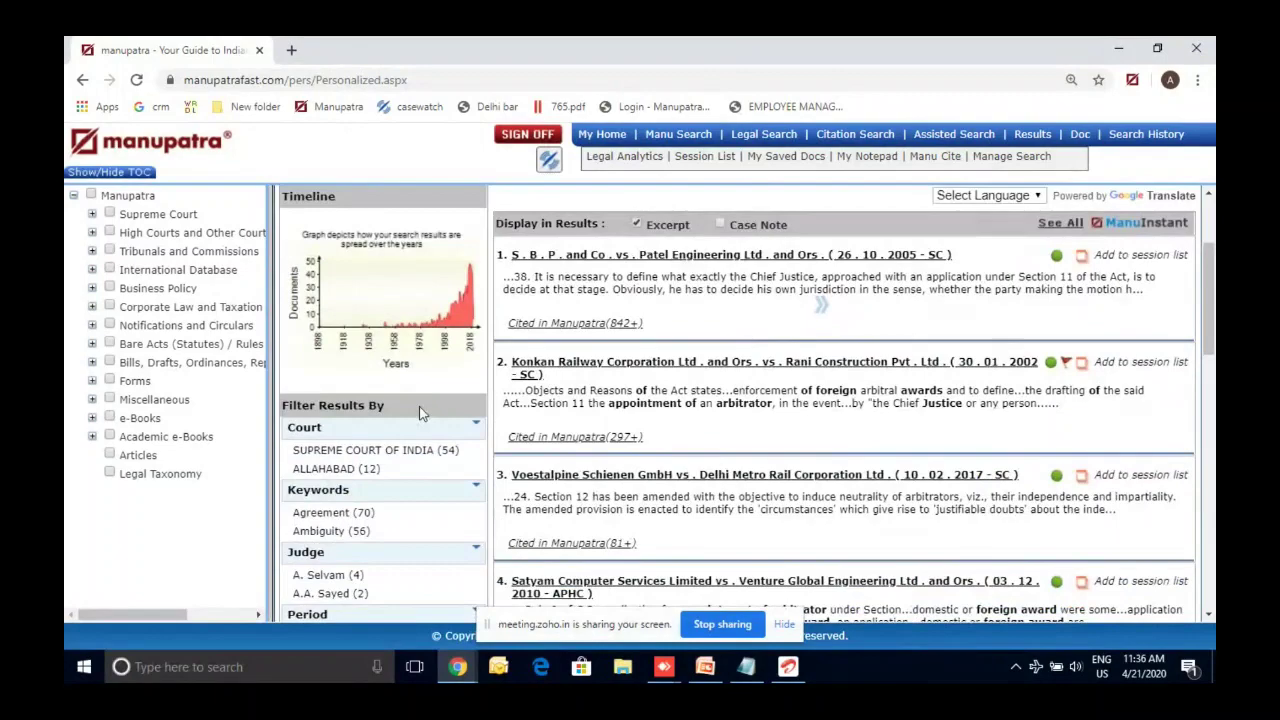
{"action": "scroll", "coordinate": [419, 406], "scroll_direction": "down", "scroll_amount": 2}
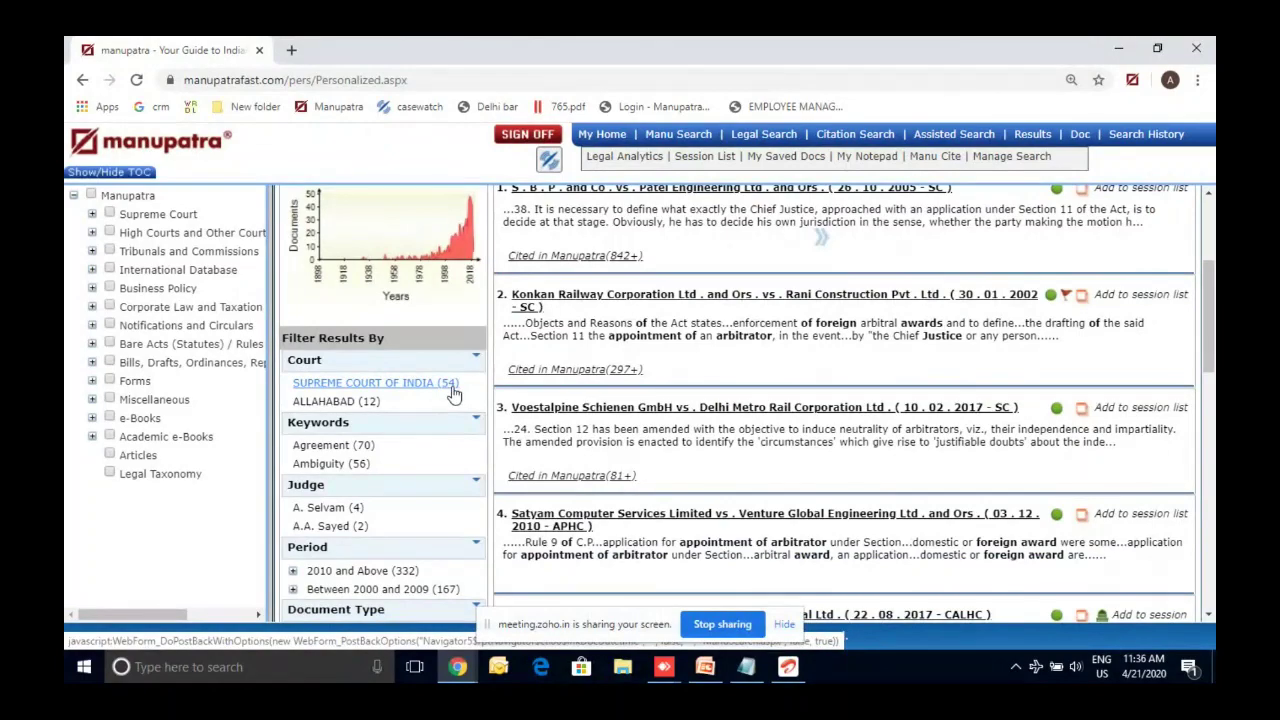
{"action": "scroll", "coordinate": [432, 361], "scroll_direction": "down", "scroll_amount": 1}
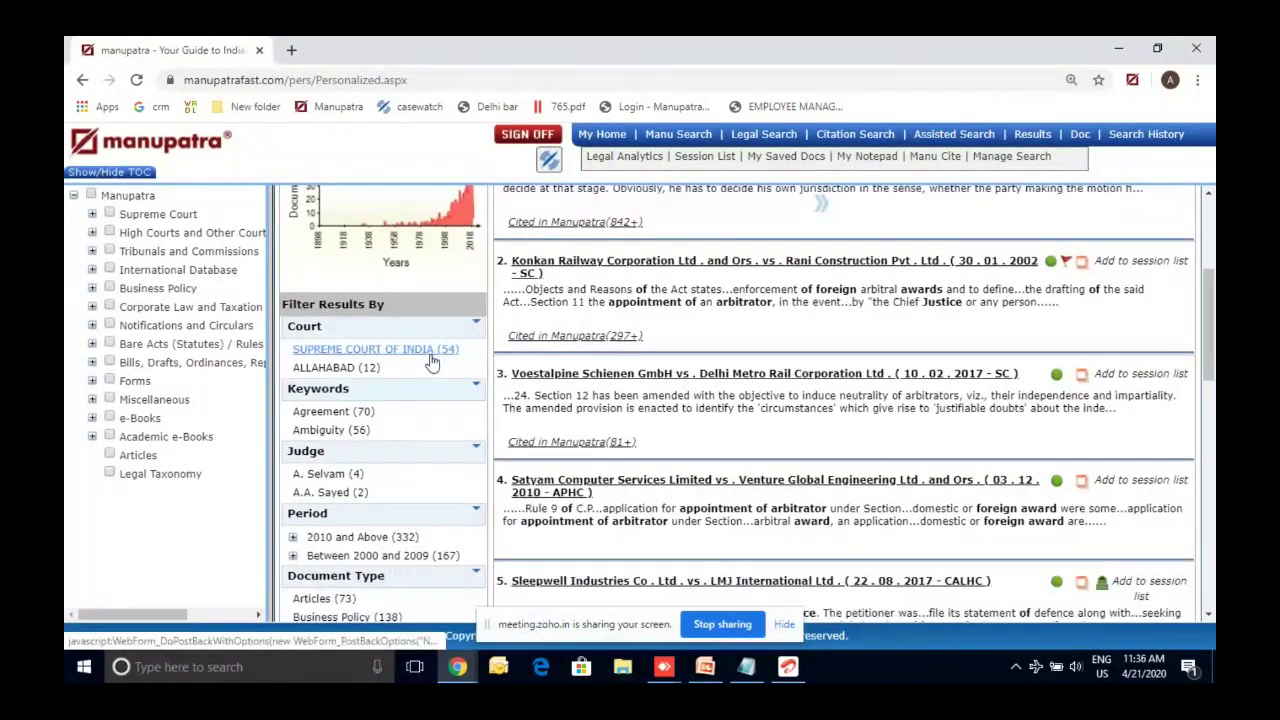
Expand the Keywords and Judge filters one after the other to examine their entries, collapsing each list again.
{"action": "left_click", "coordinate": [476, 386]}
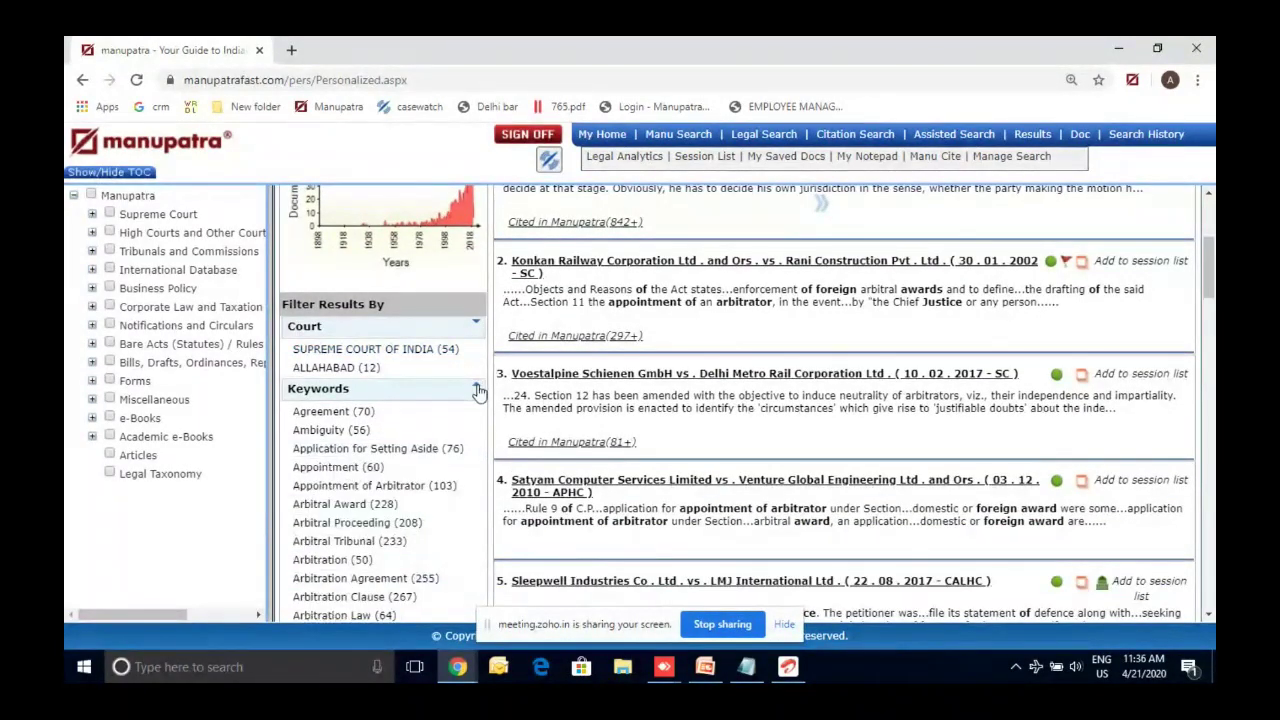
{"action": "scroll", "coordinate": [478, 391], "scroll_direction": "down", "scroll_amount": 1}
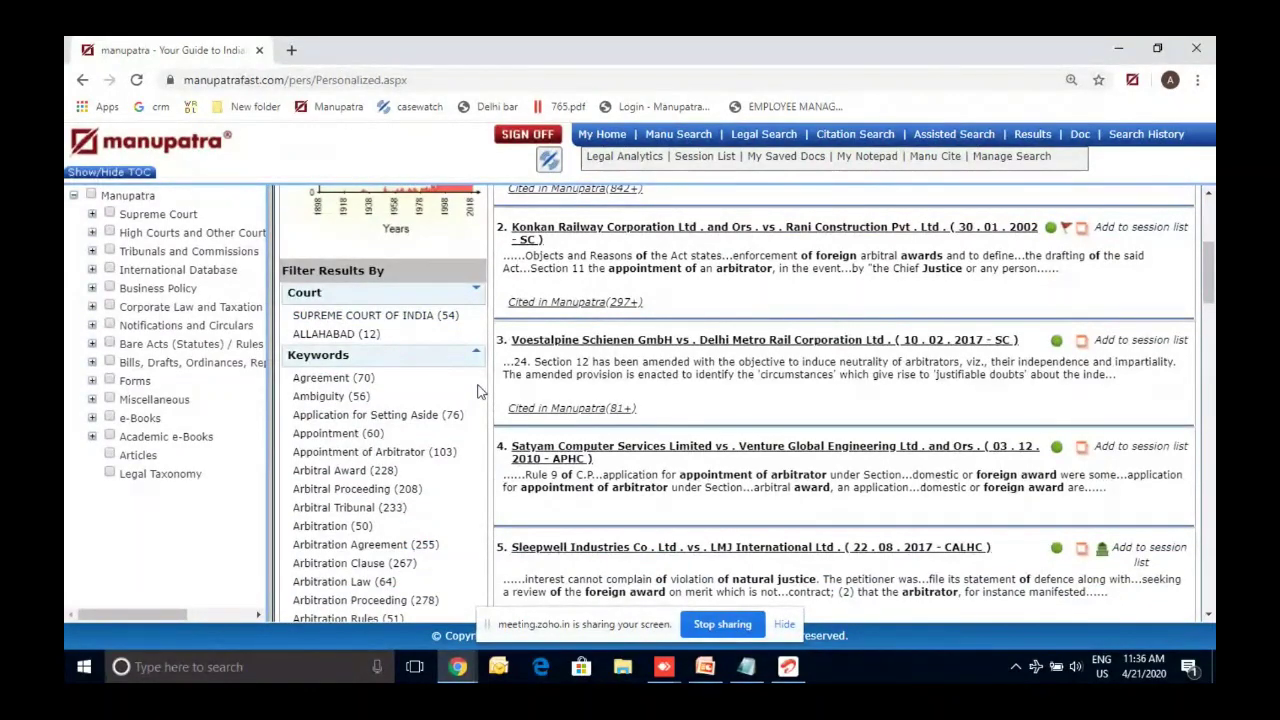
{"action": "scroll", "coordinate": [478, 391], "scroll_direction": "down", "scroll_amount": 3}
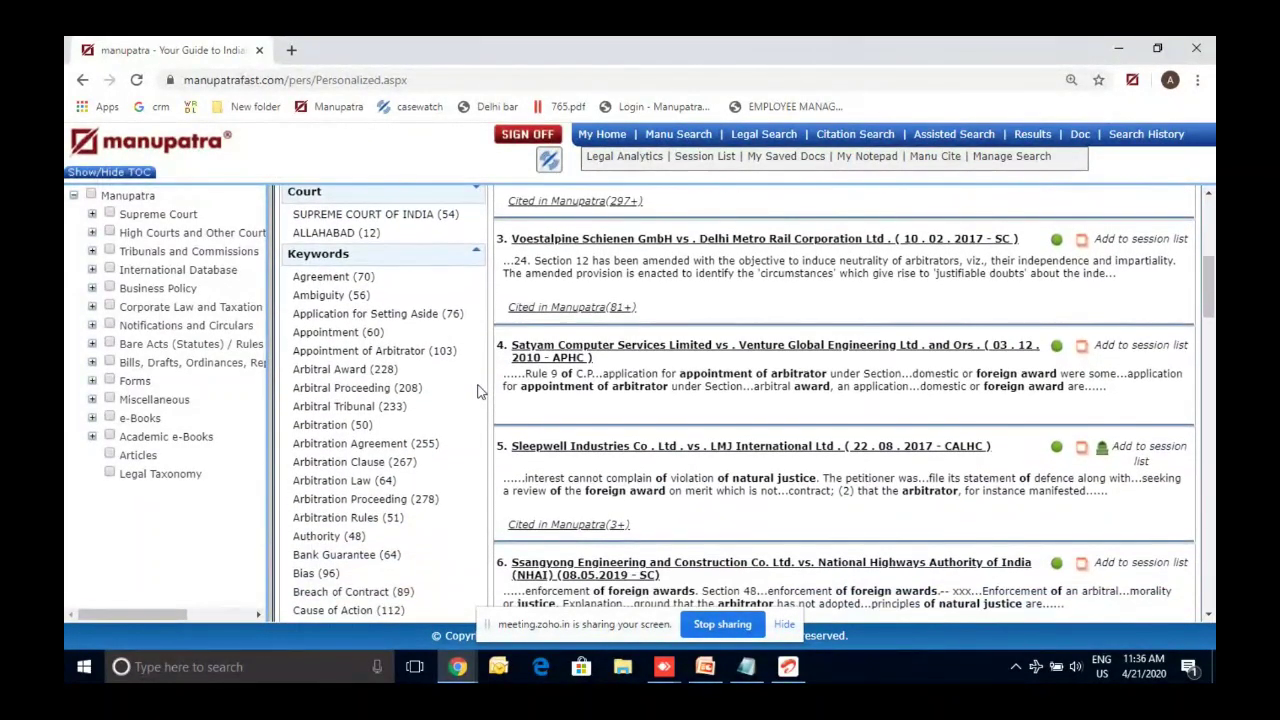
{"action": "left_click", "coordinate": [370, 557]}
{"action": "left_click", "coordinate": [476, 255]}
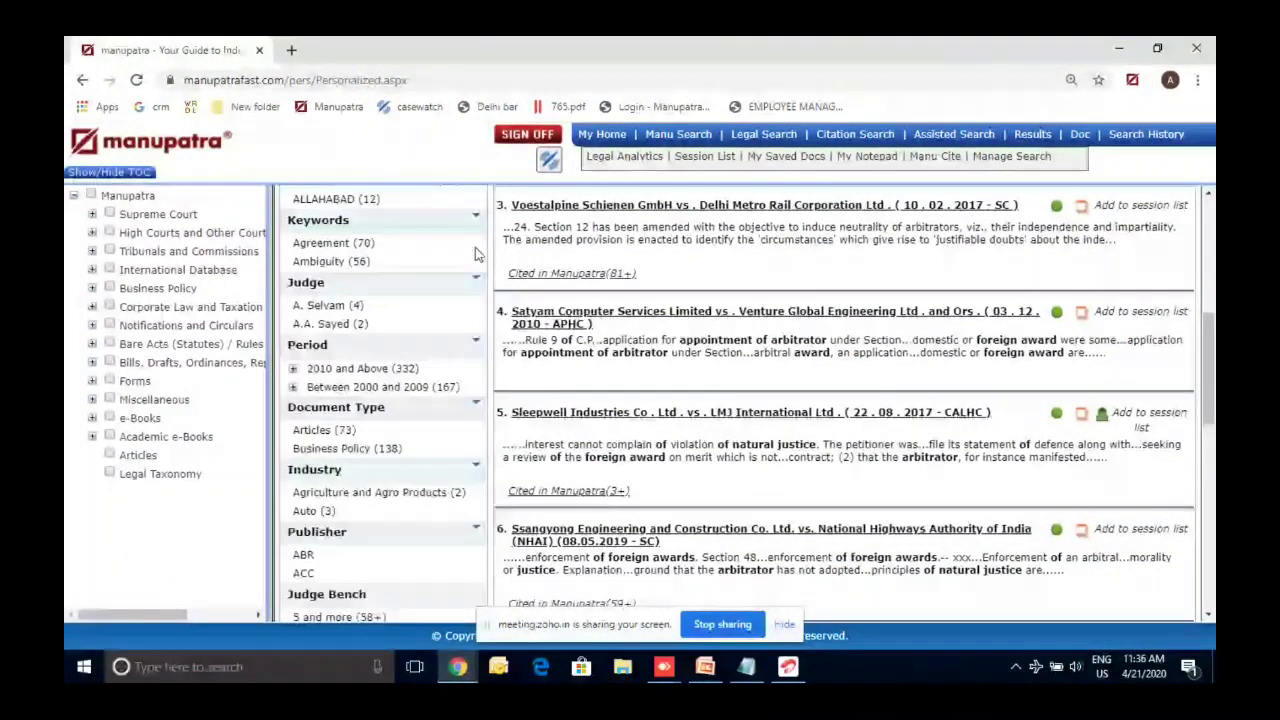
{"action": "left_click", "coordinate": [476, 284]}
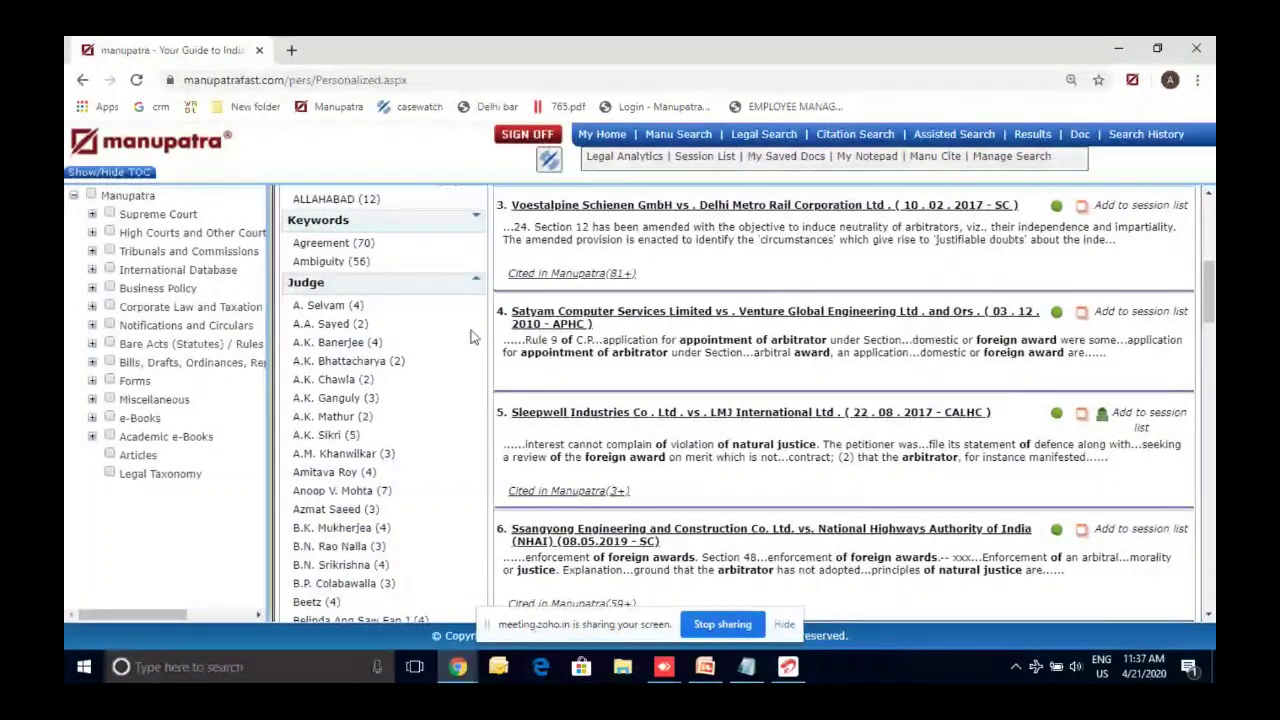
{"action": "left_click", "coordinate": [475, 281]}
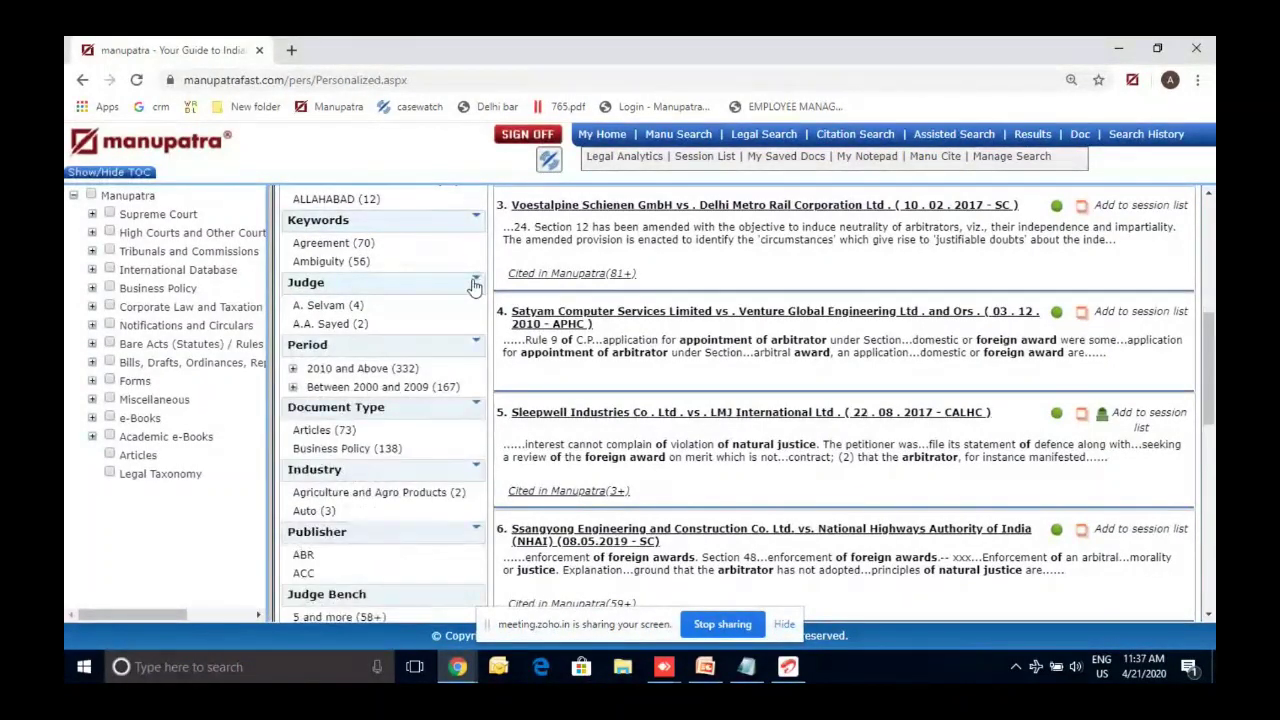
Expand the Period filter of the refined results and examine its date ranges.
{"action": "scroll", "coordinate": [474, 286], "scroll_direction": "down", "scroll_amount": 1}
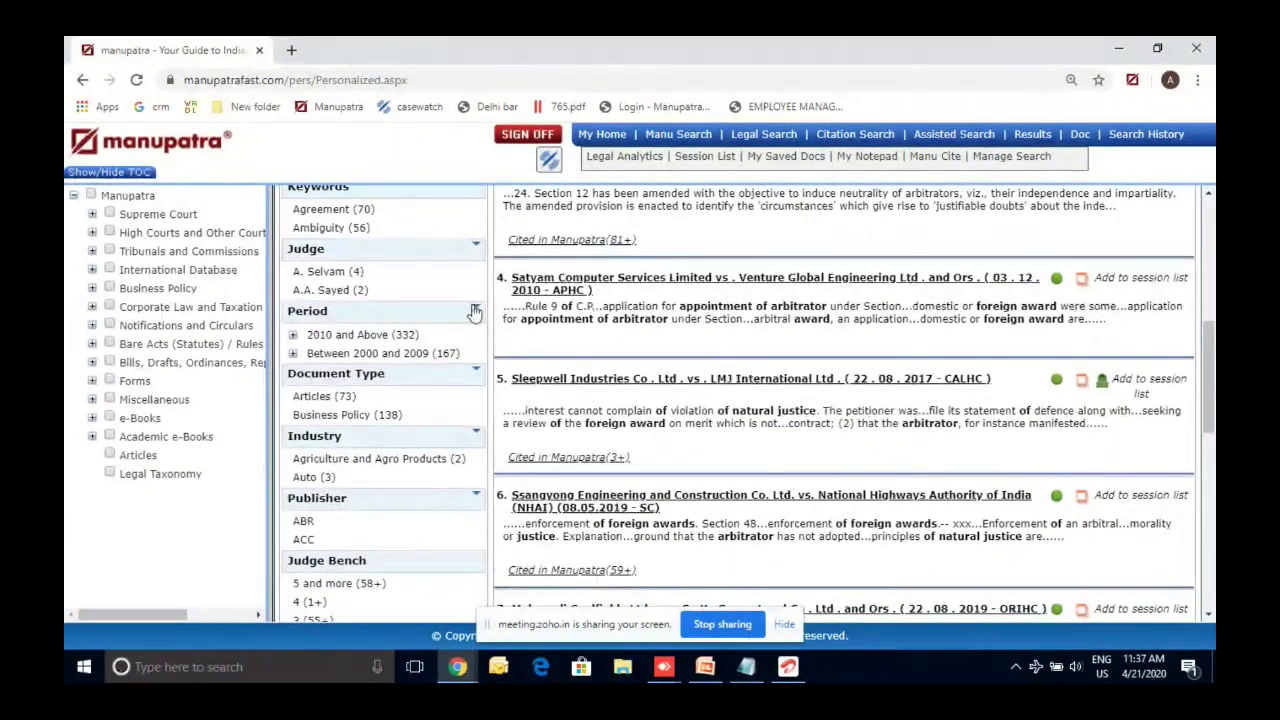
{"action": "left_click", "coordinate": [476, 312]}
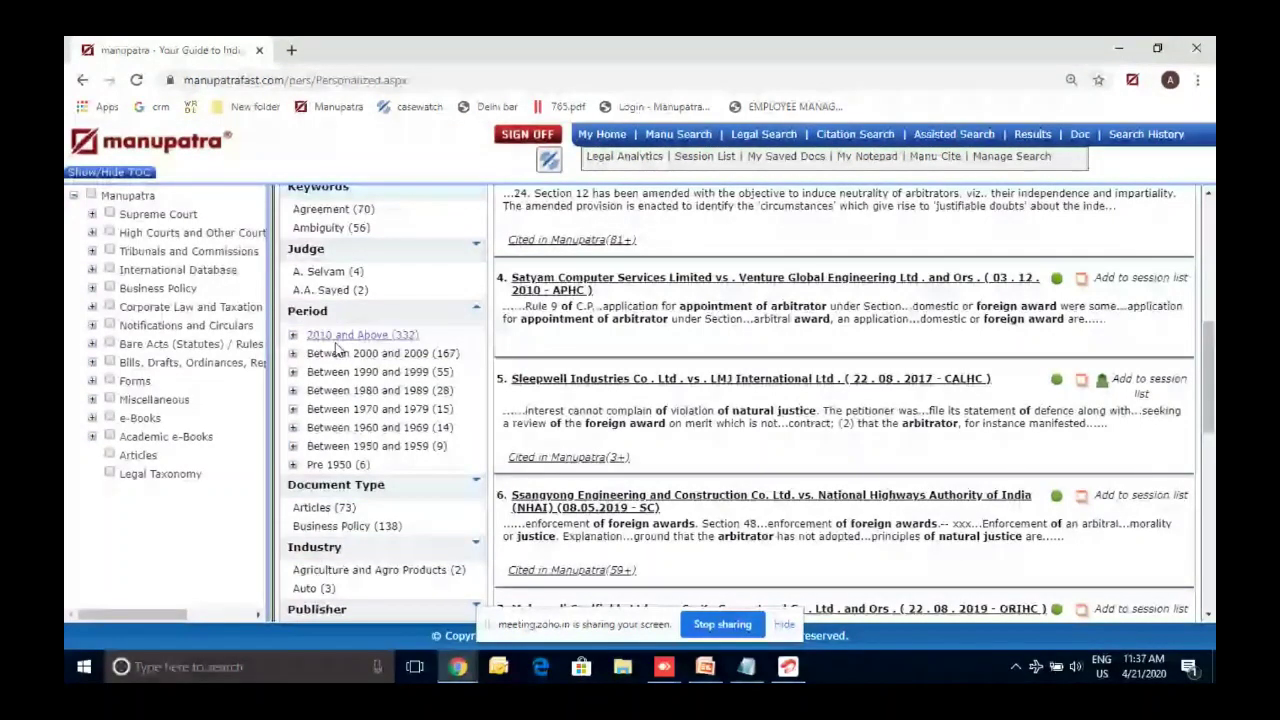
{"action": "left_click", "coordinate": [293, 336]}
{"action": "left_click", "coordinate": [294, 340]}
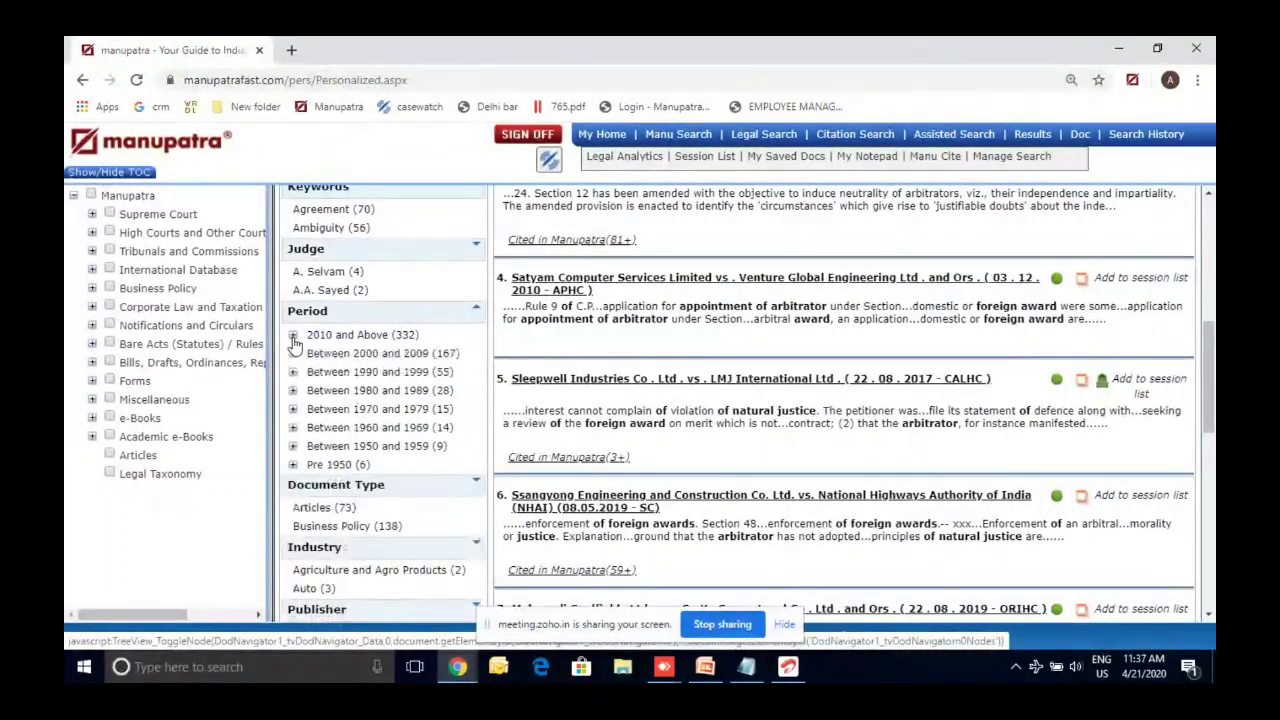
{"action": "scroll", "coordinate": [398, 318], "scroll_direction": "down", "scroll_amount": 1}
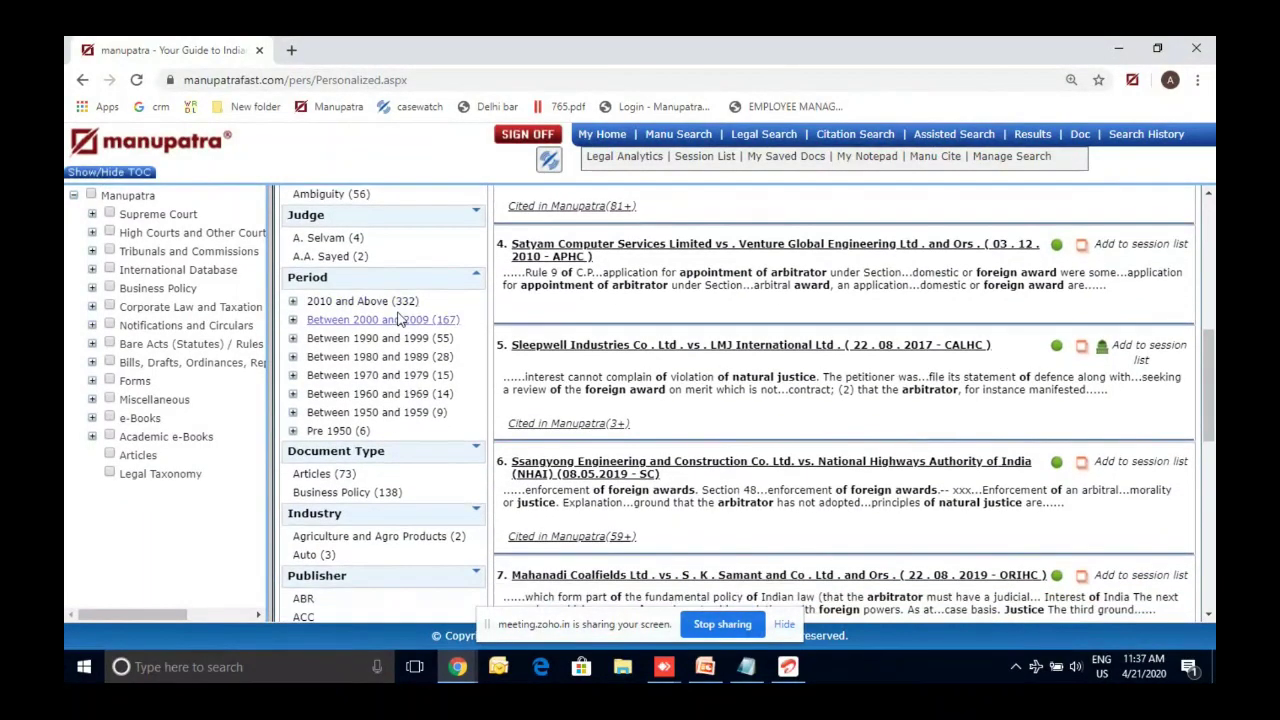
{"action": "scroll", "coordinate": [398, 318], "scroll_direction": "down", "scroll_amount": 2}
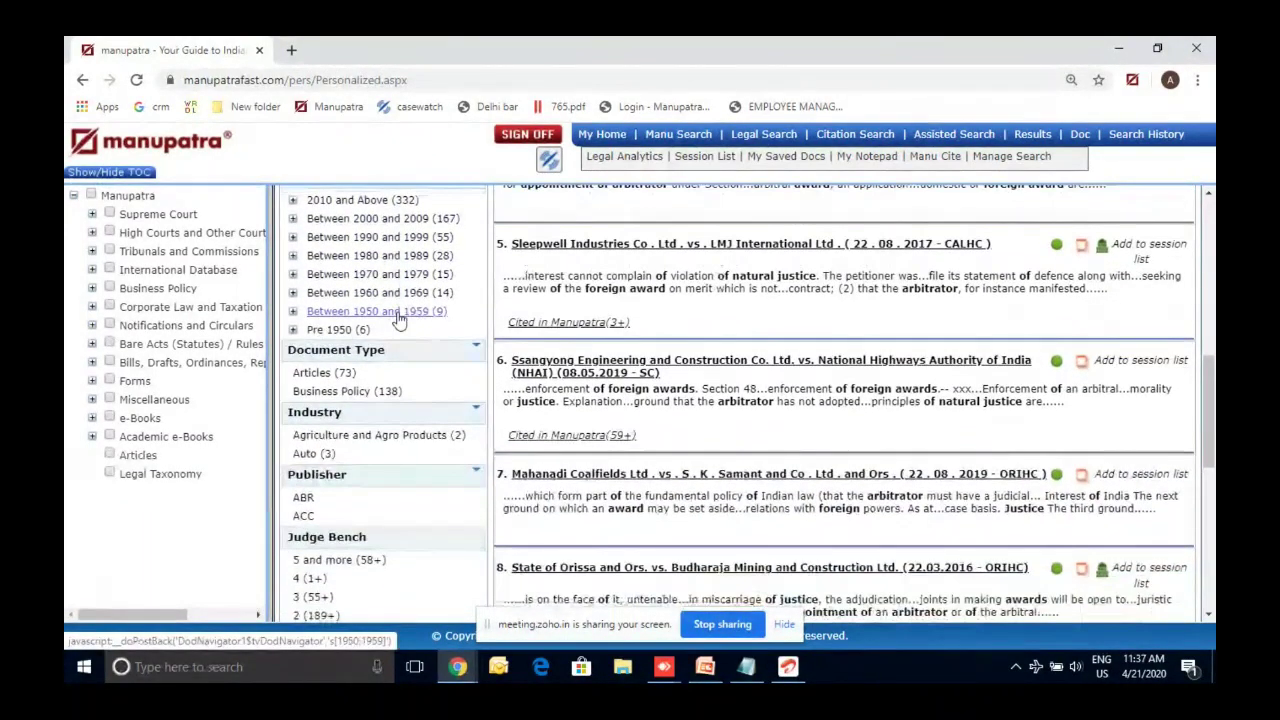
Examine the Document Type, Industry, Publisher, Judge Bench and Article Journal filters, expanding and collapsing the full Industry list.
{"action": "scroll", "coordinate": [398, 318], "scroll_direction": "down", "scroll_amount": 2}
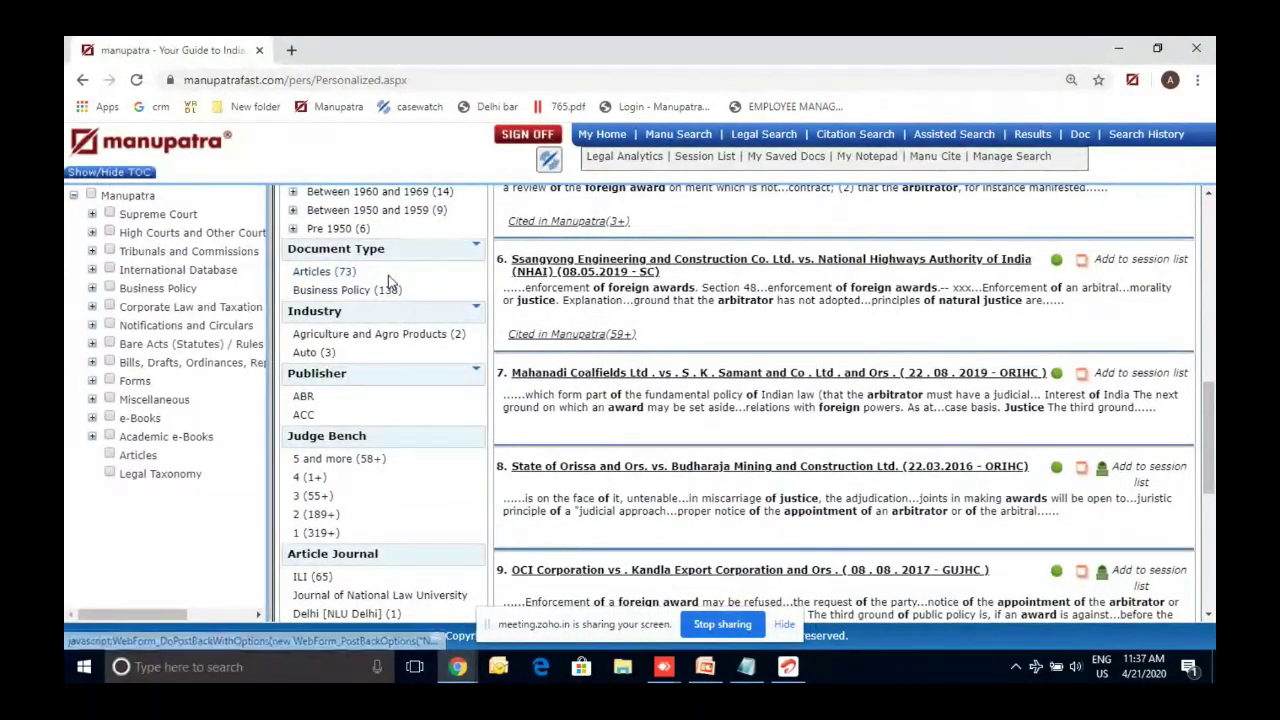
{"action": "scroll", "coordinate": [388, 275], "scroll_direction": "down", "scroll_amount": 1}
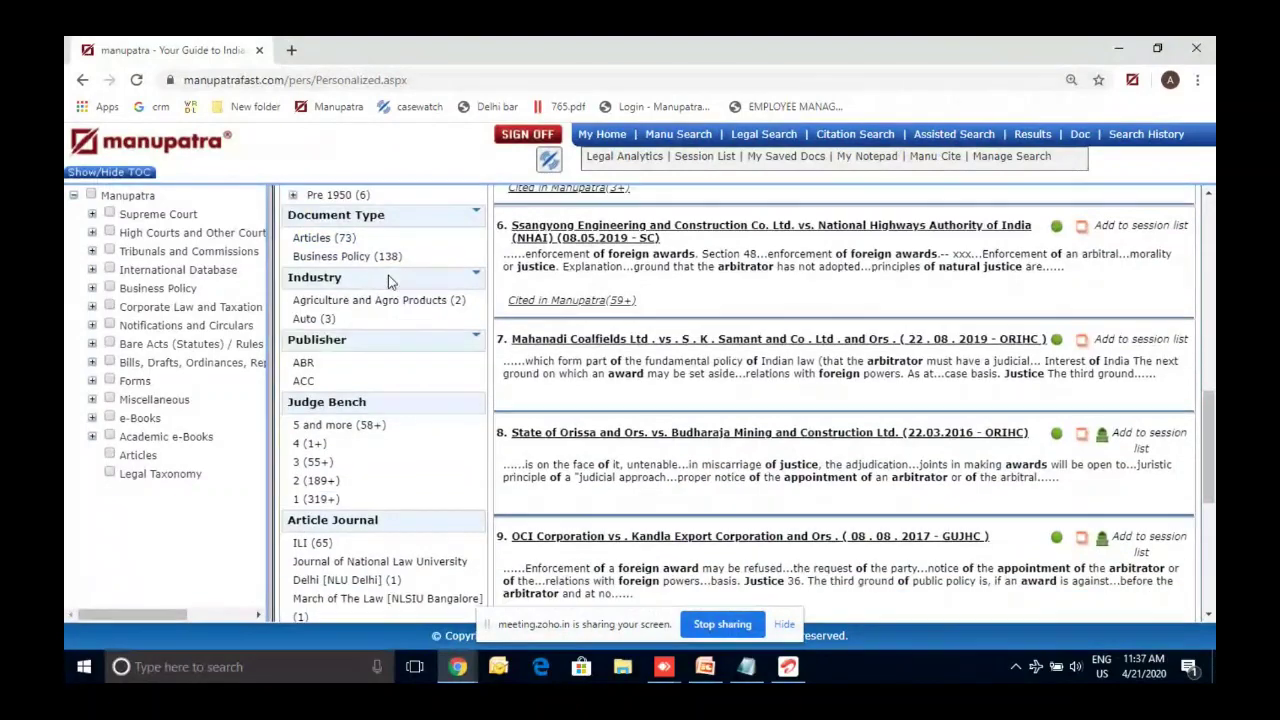
{"action": "left_click", "coordinate": [476, 276]}
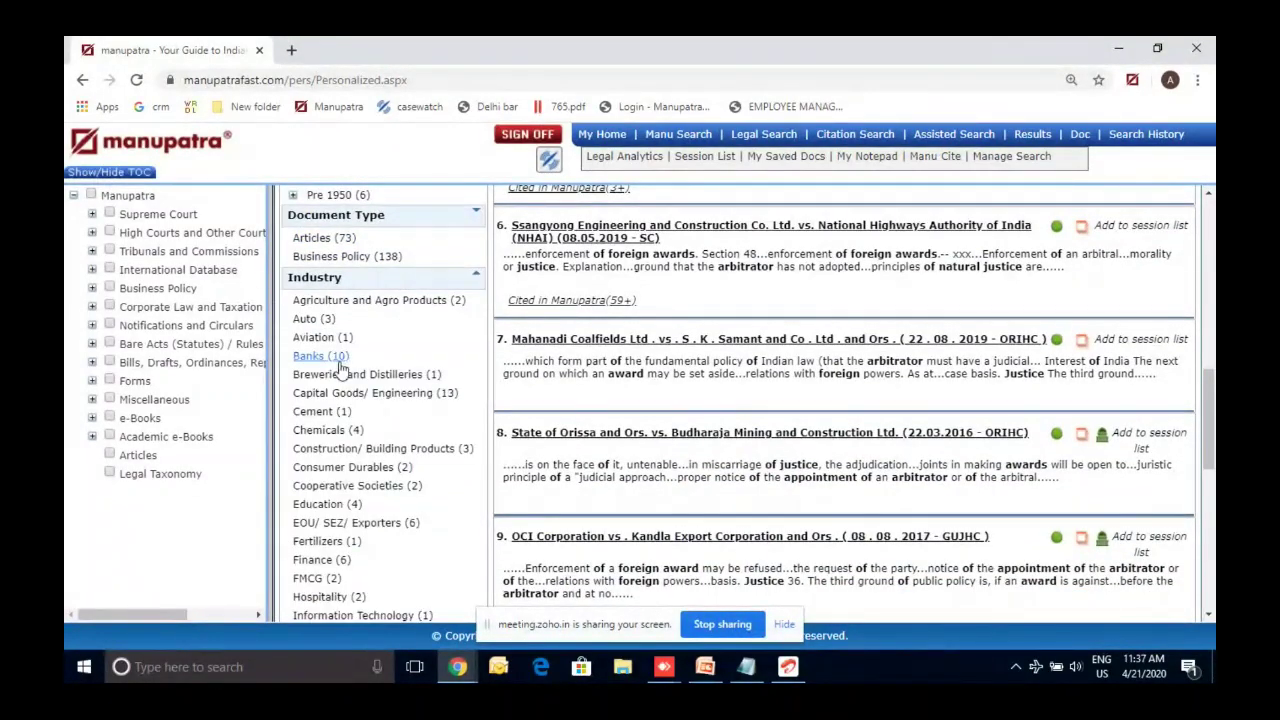
{"action": "left_click", "coordinate": [476, 277]}
{"action": "scroll", "coordinate": [441, 313], "scroll_direction": "down", "scroll_amount": 1}
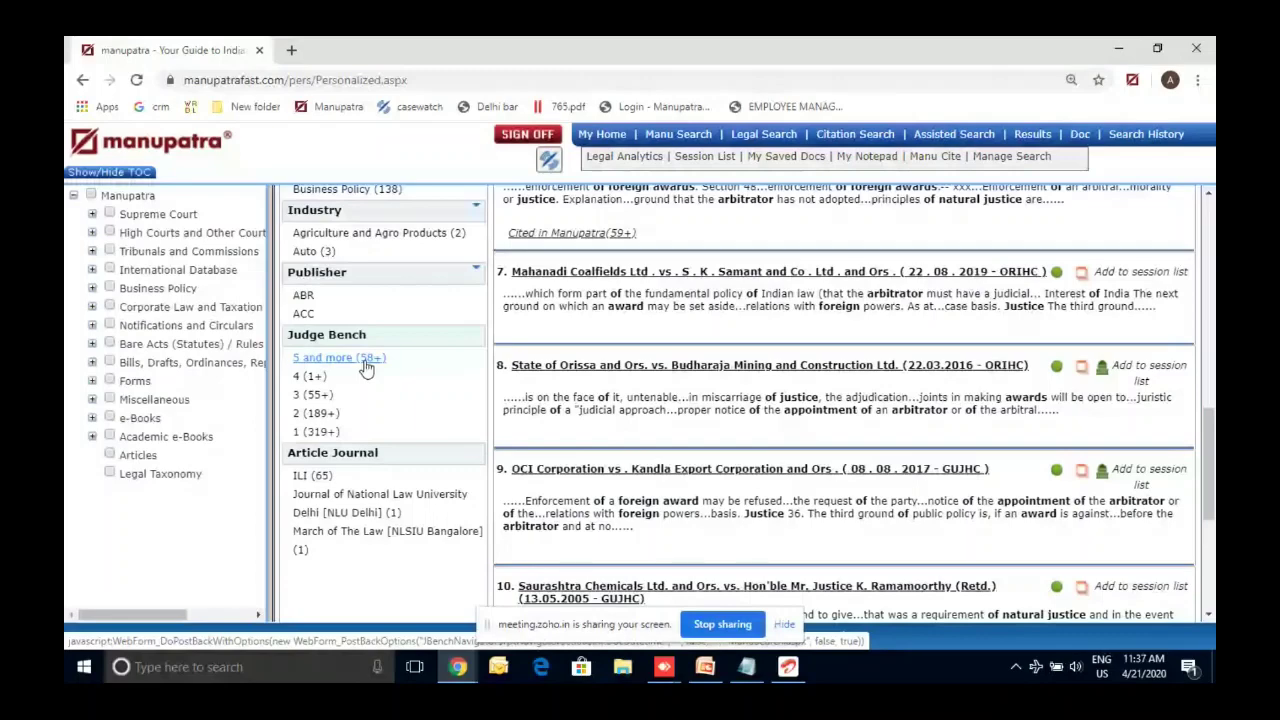
{"action": "scroll", "coordinate": [366, 369], "scroll_direction": "down", "scroll_amount": 1}
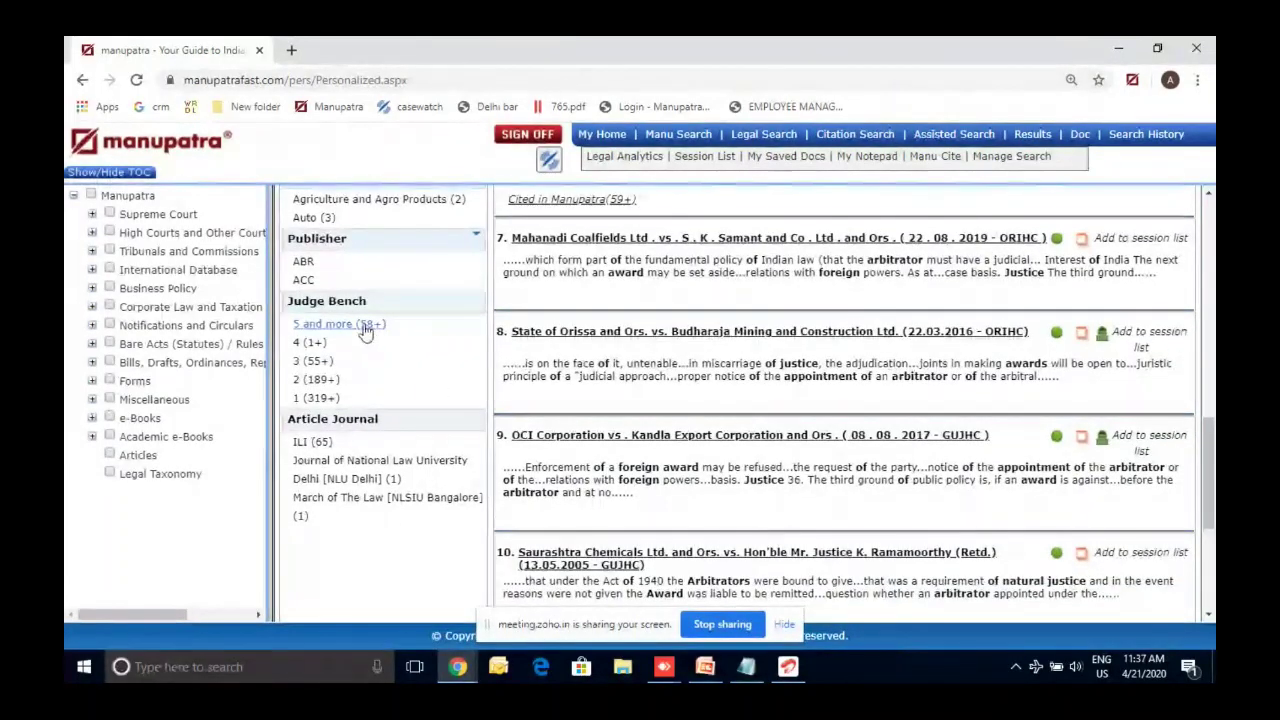
{"action": "scroll", "coordinate": [405, 370], "scroll_direction": "down", "scroll_amount": 1}
{"action": "scroll", "coordinate": [408, 376], "scroll_direction": "up", "scroll_amount": 1}
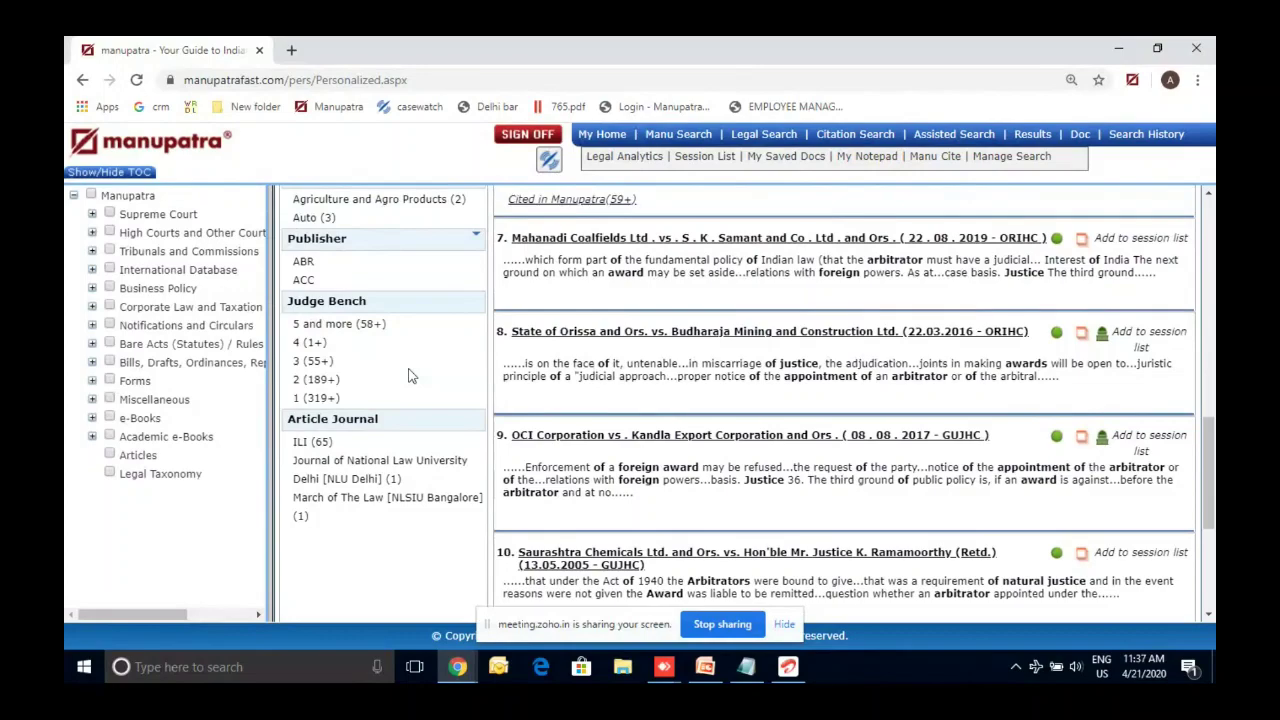
{"action": "scroll", "coordinate": [408, 376], "scroll_direction": "up", "scroll_amount": 10}
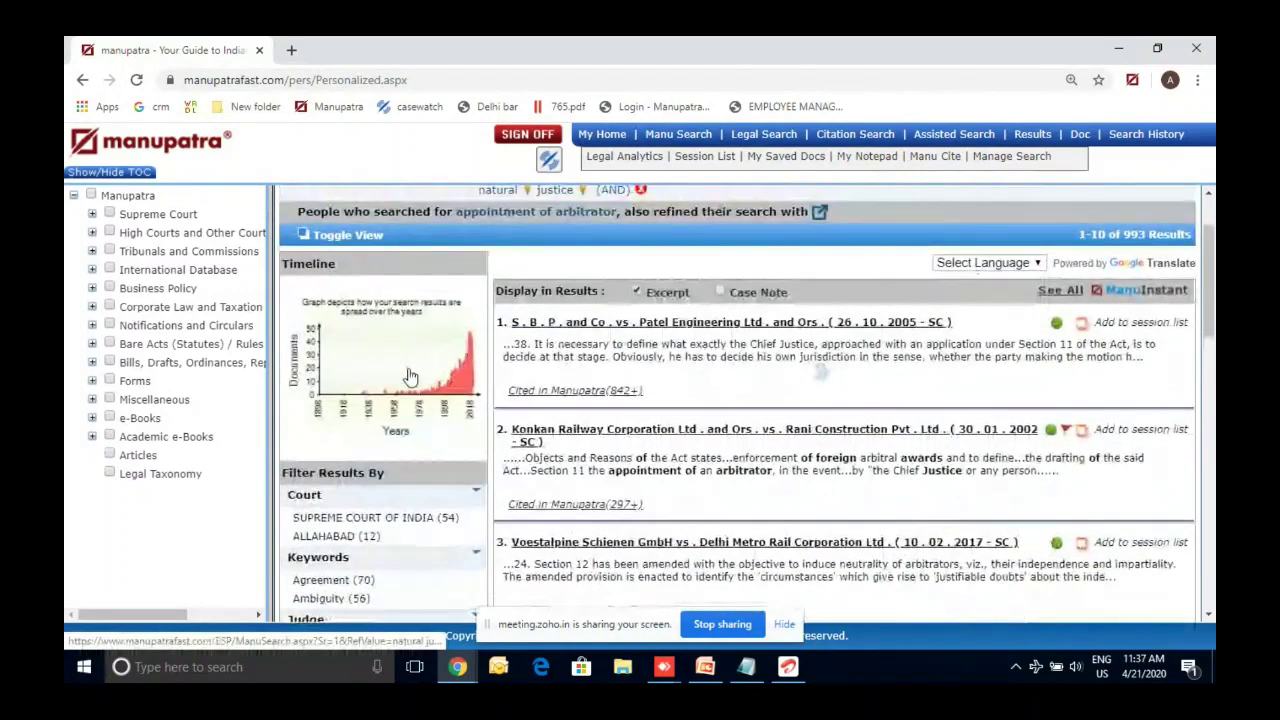
{"action": "scroll", "coordinate": [410, 376], "scroll_direction": "up", "scroll_amount": 3}
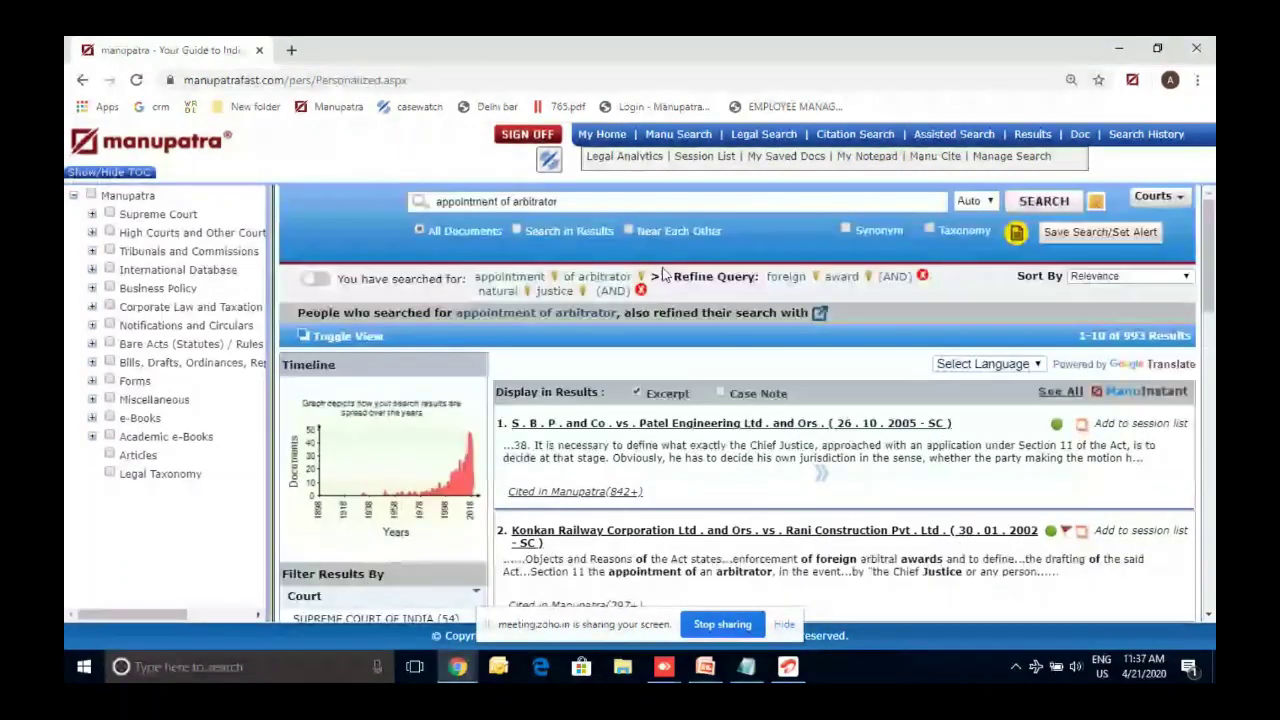
Switch to the PowerPoint presentation and show slide 4 on using Manu Search and boosting results through filters.
{"action": "left_click", "coordinate": [708, 666]}
{"action": "left_click", "coordinate": [180, 472]}
{"action": "key", "text": "Down"}
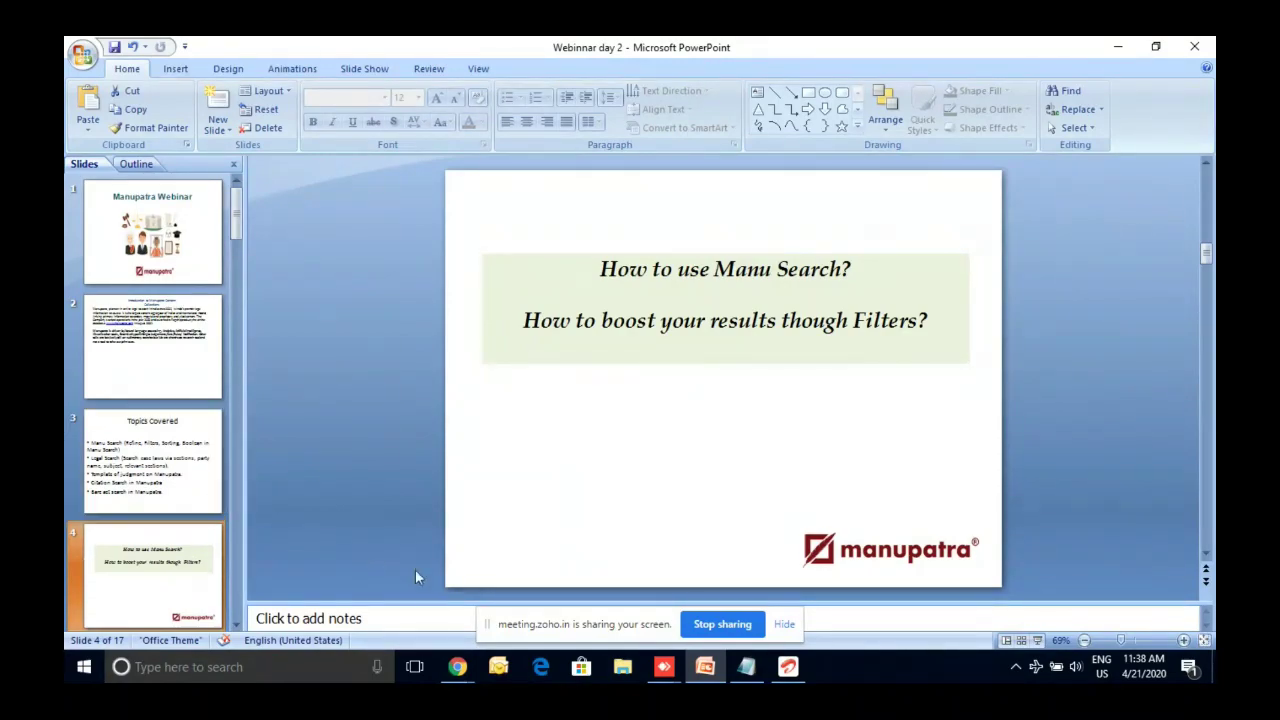
Switch to the Zoho meeting window in Chrome and open the Q&A list to read the attendees' questions.
{"action": "mouse_move", "coordinate": [457, 666]}
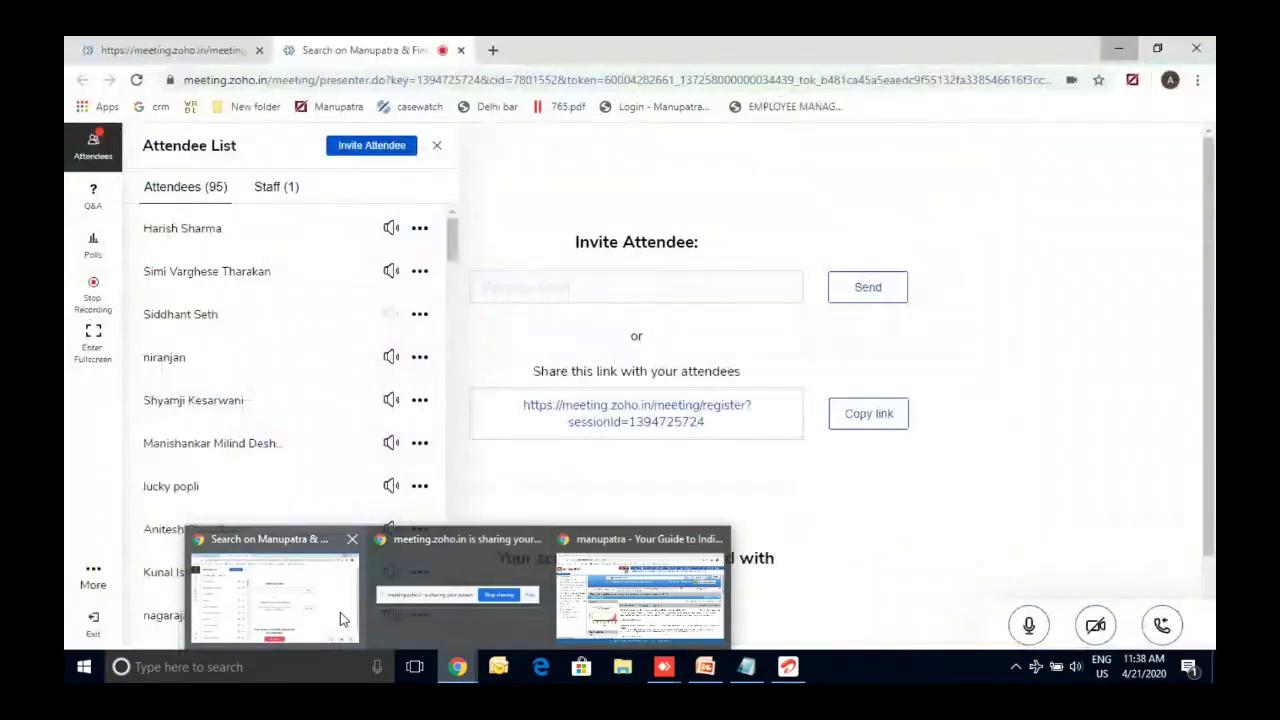
{"action": "left_click", "coordinate": [340, 612]}
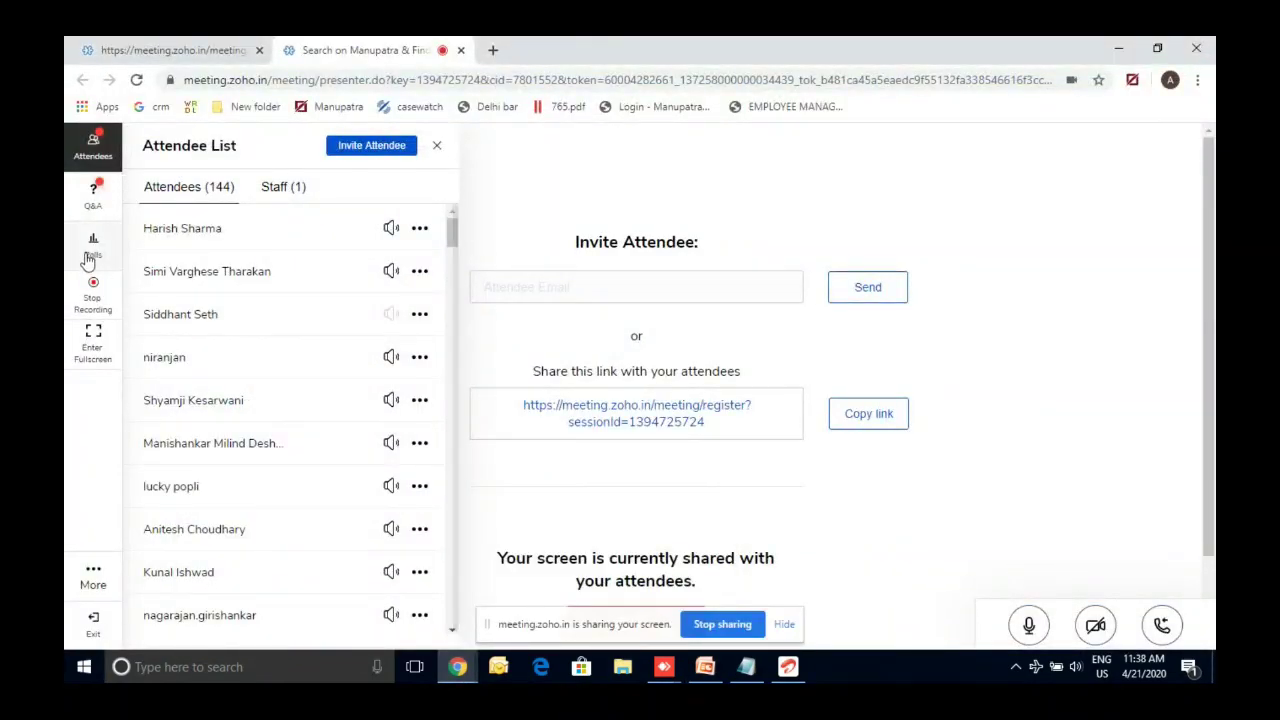
{"action": "left_click", "coordinate": [88, 200]}
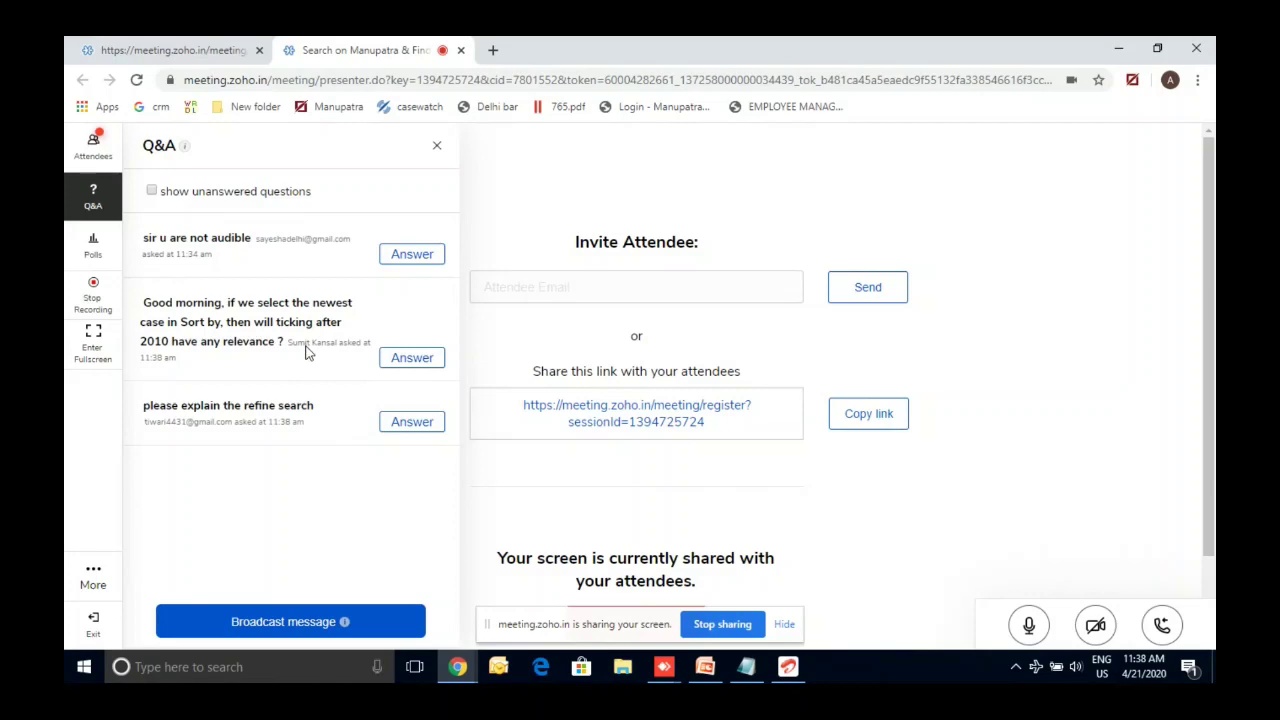
Return to the Manupatra results and examine the Period filter's date ranges alongside the available Sort By options.
{"action": "left_click", "coordinate": [463, 683]}
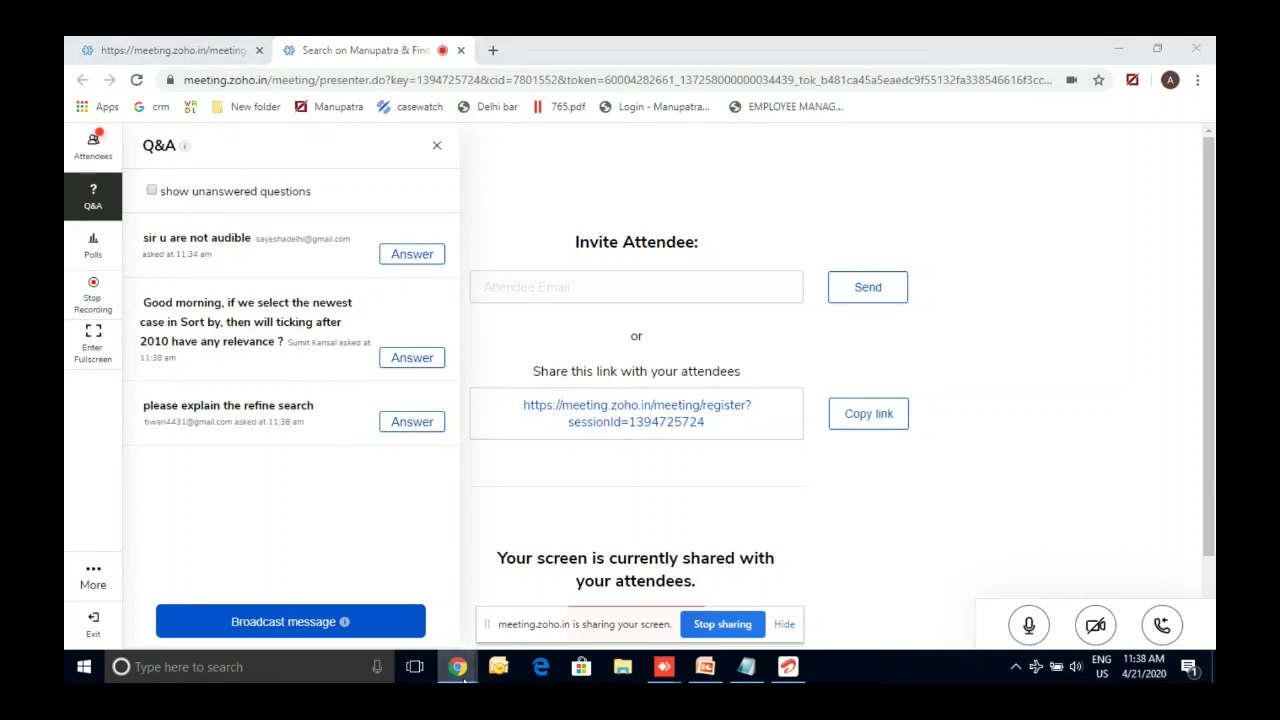
{"action": "left_click", "coordinate": [574, 591]}
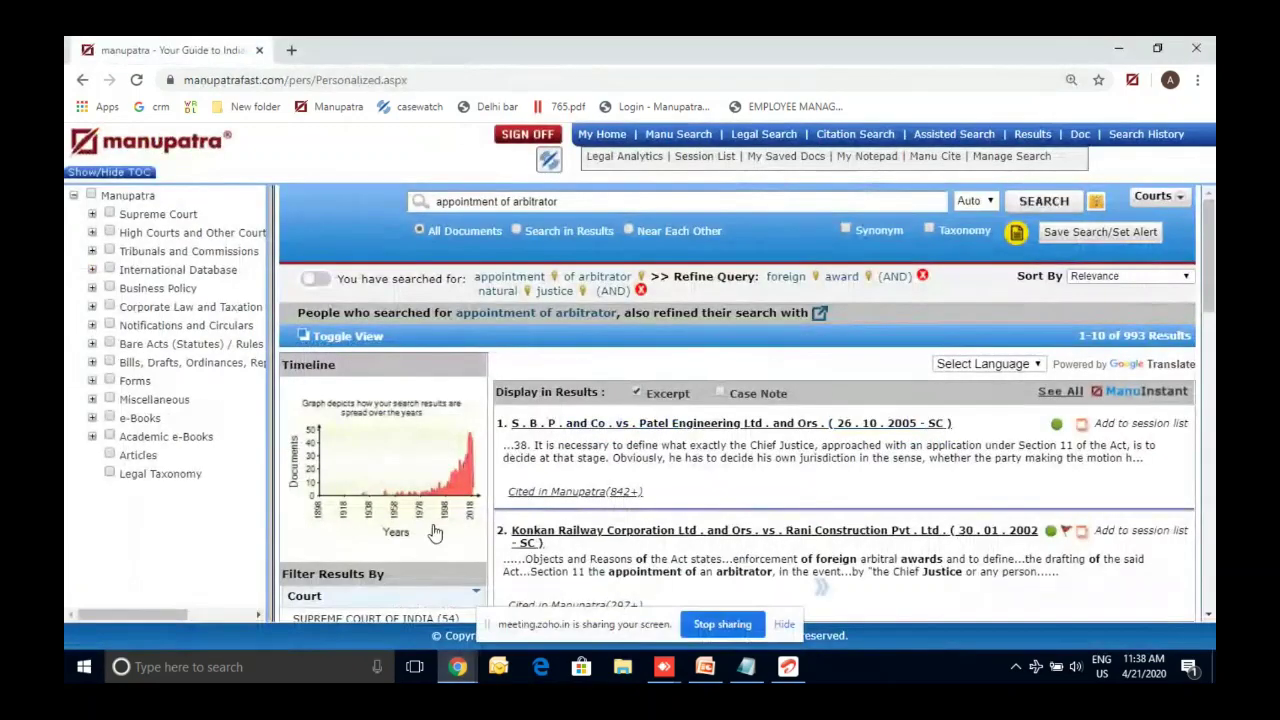
{"action": "scroll", "coordinate": [433, 533], "scroll_direction": "down", "scroll_amount": 3}
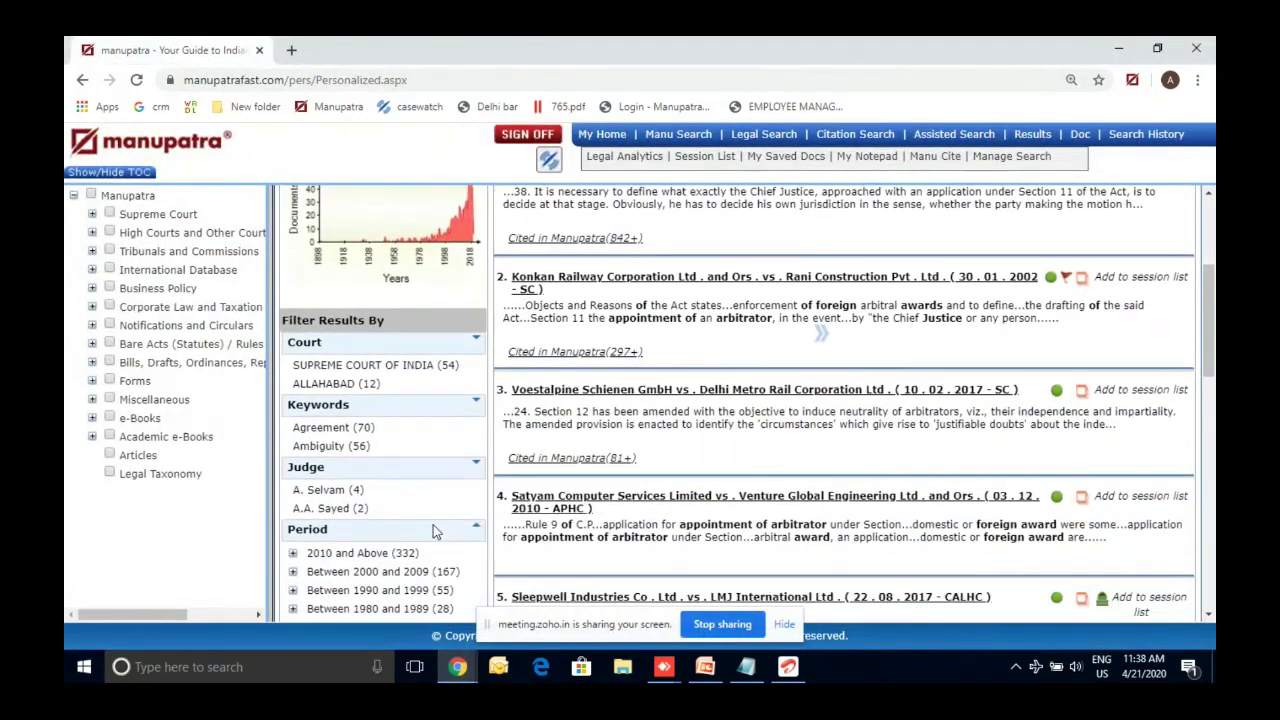
{"action": "scroll", "coordinate": [433, 533], "scroll_direction": "down", "scroll_amount": 1}
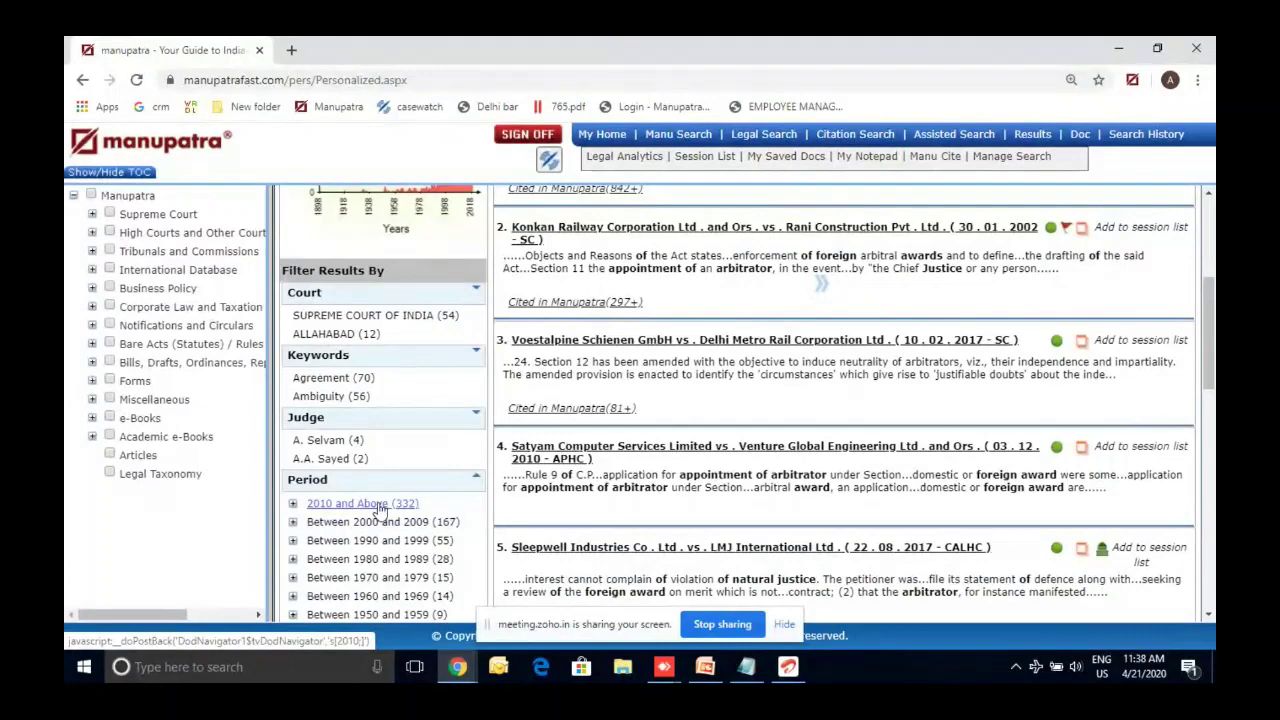
{"action": "scroll", "coordinate": [379, 510], "scroll_direction": "up", "scroll_amount": 4}
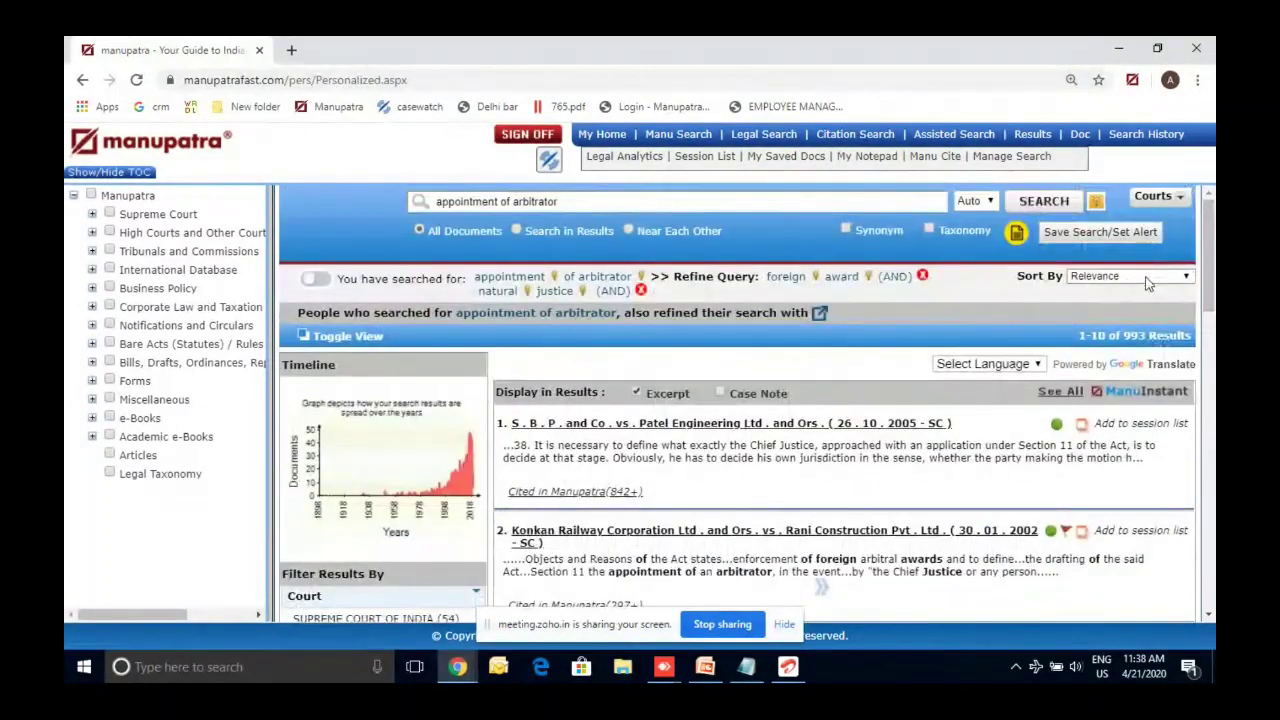
{"action": "left_click", "coordinate": [1133, 276]}
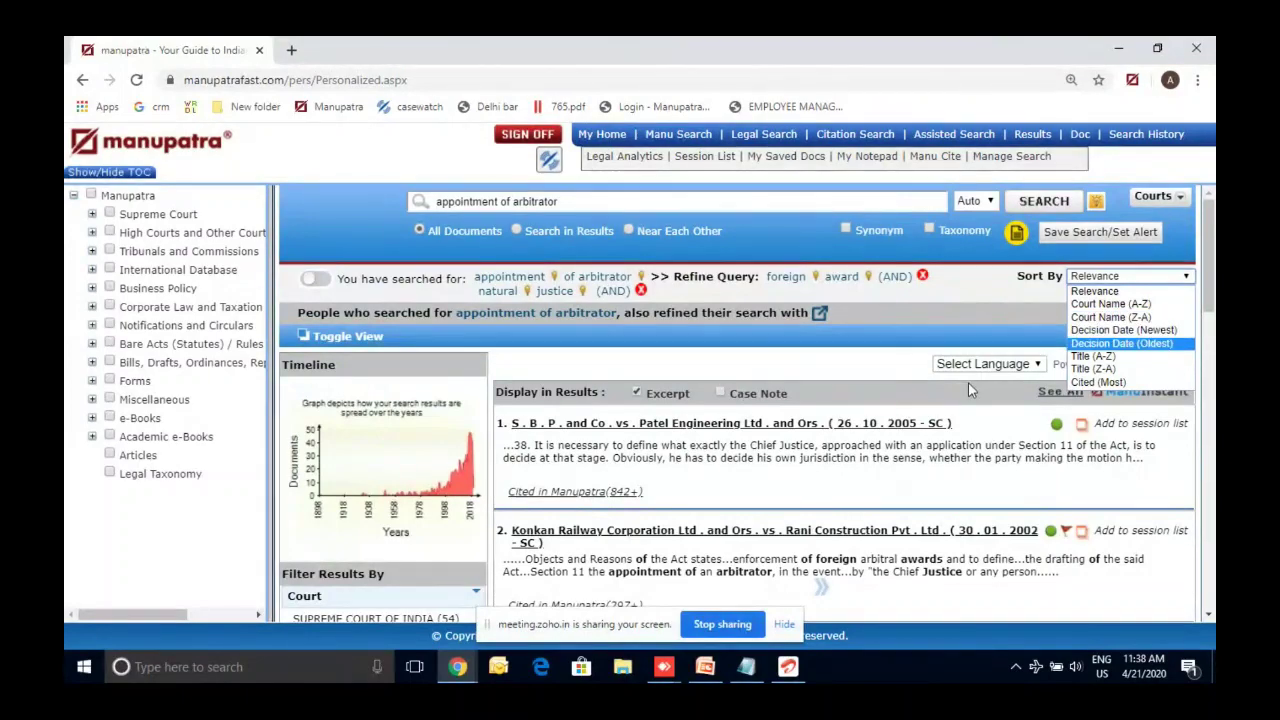
{"action": "scroll", "coordinate": [872, 376], "scroll_direction": "down", "scroll_amount": 1}
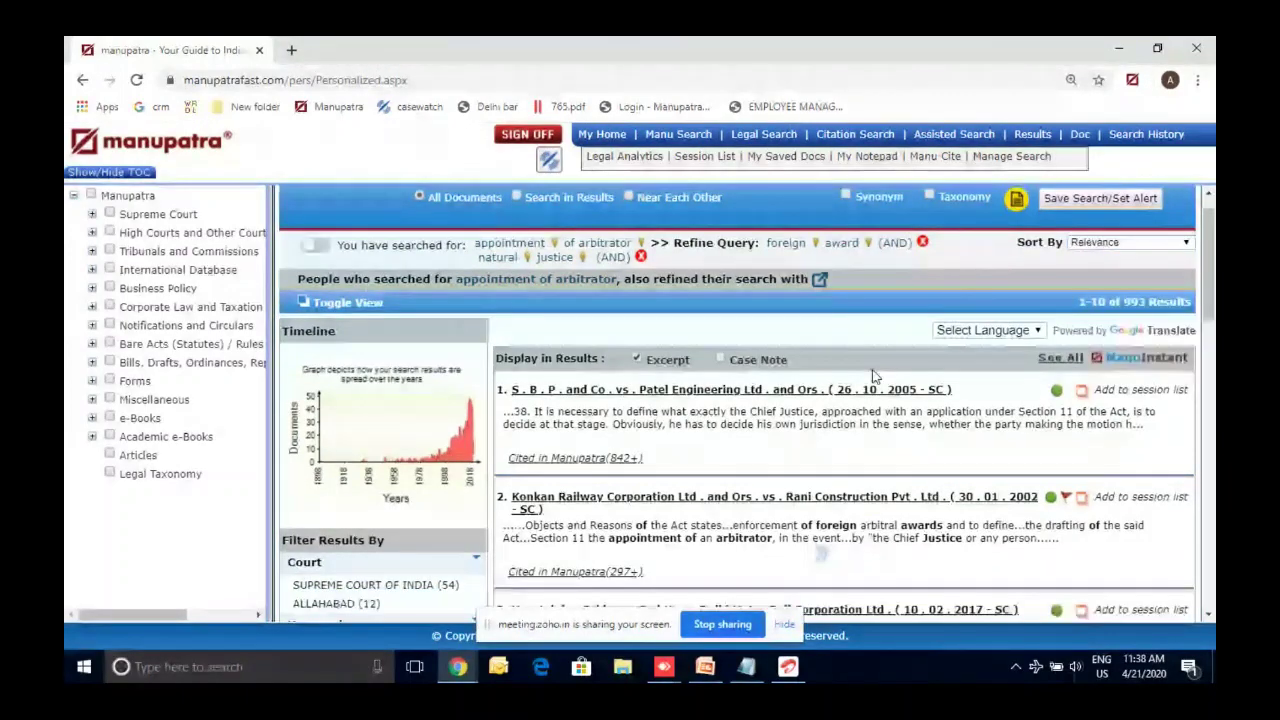
{"action": "scroll", "coordinate": [872, 376], "scroll_direction": "down", "scroll_amount": 4}
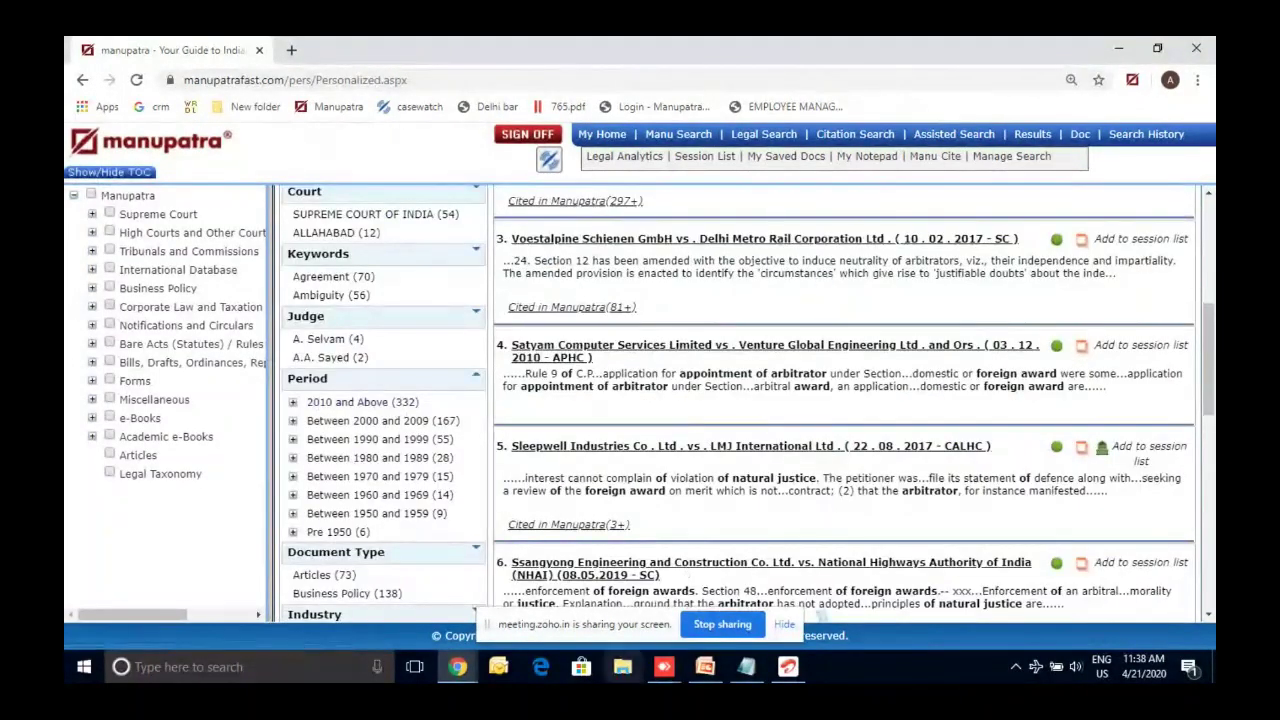
Check the Zoho meeting's Q&A list for new attendee questions and minimize the meeting window to return to Manupatra.
{"action": "mouse_move", "coordinate": [465, 672]}
{"action": "left_click", "coordinate": [290, 585]}
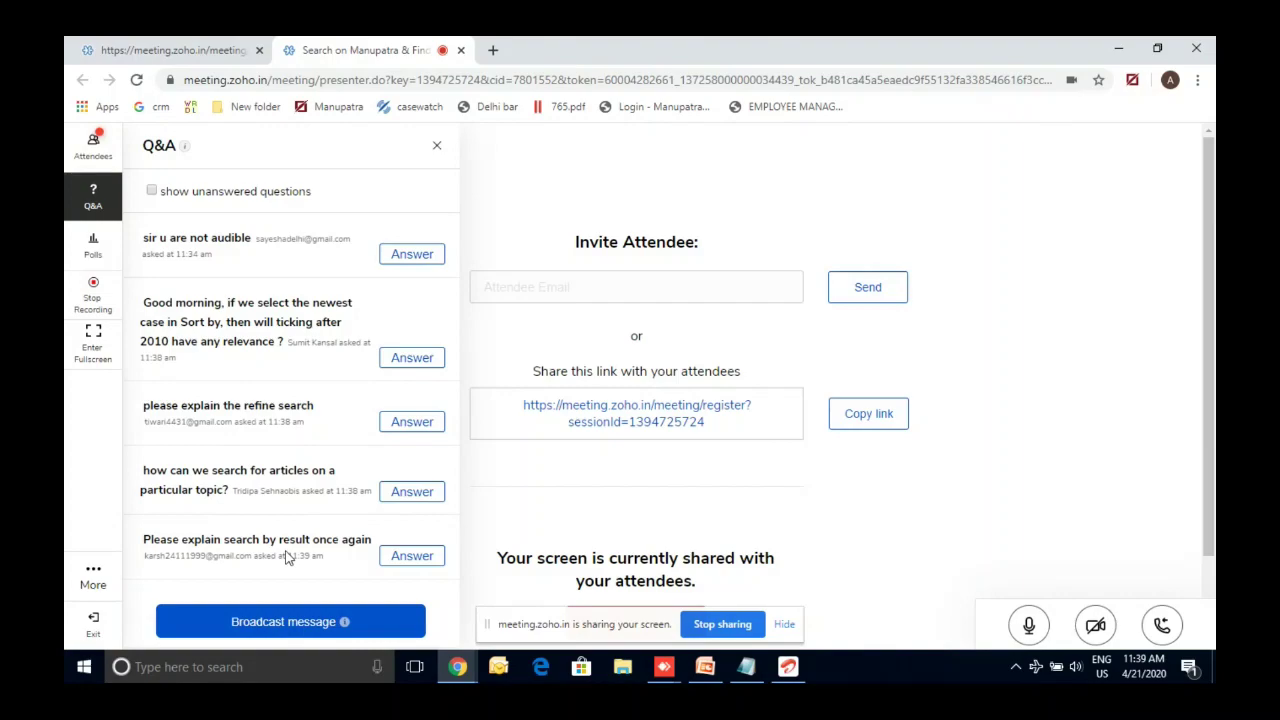
{"action": "left_click", "coordinate": [1119, 48]}
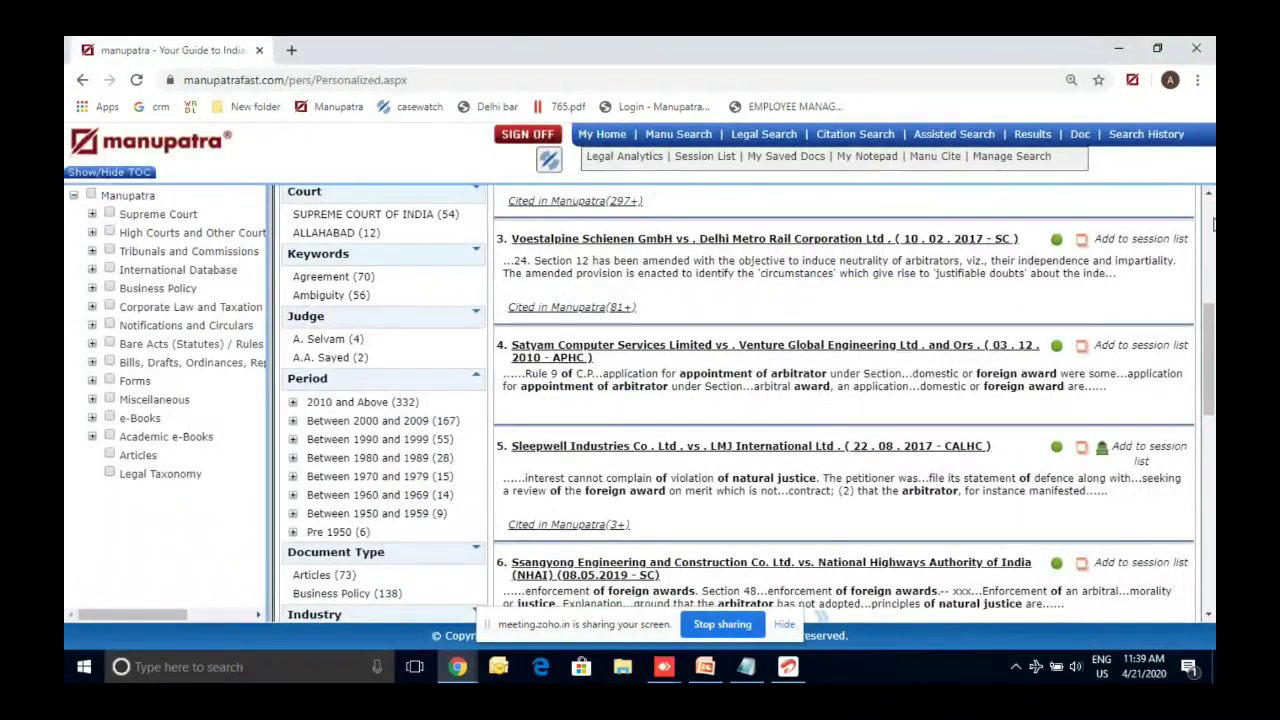
Try to remove the "natural justice" refinement from the searched query.
{"action": "scroll", "coordinate": [1213, 225], "scroll_direction": "up", "scroll_amount": 3}
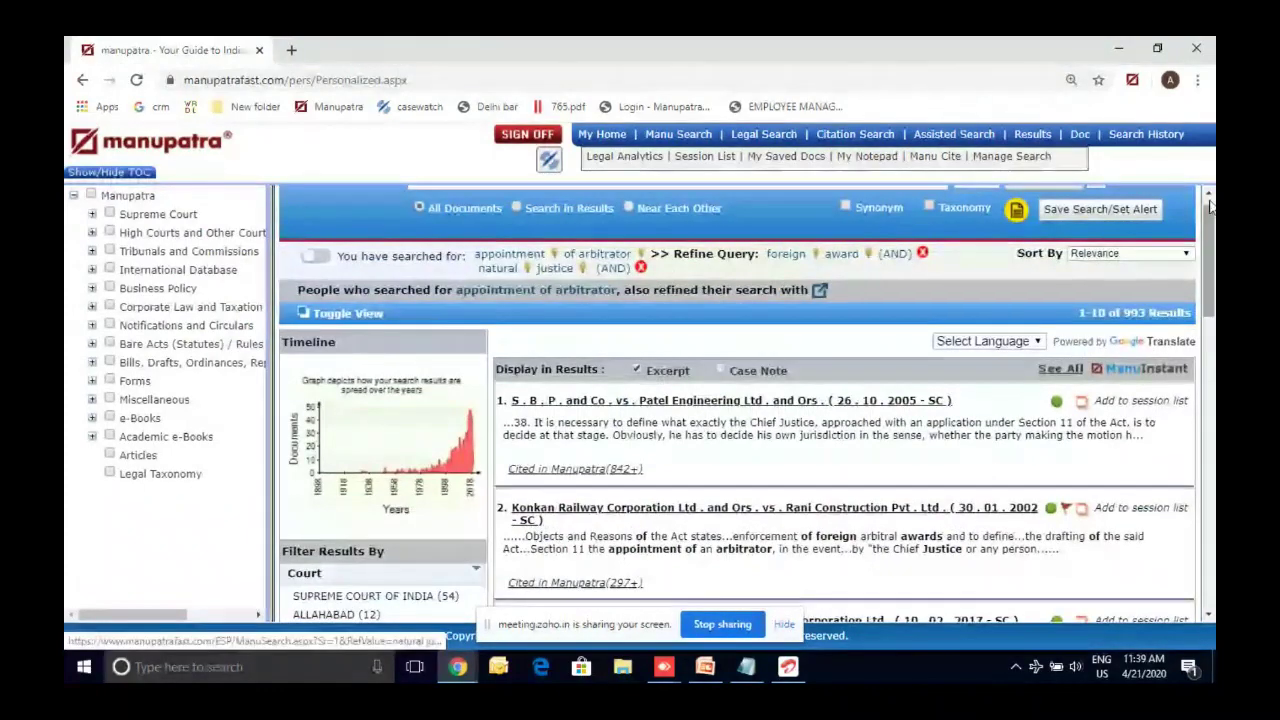
{"action": "scroll", "coordinate": [618, 234], "scroll_direction": "up", "scroll_amount": 1}
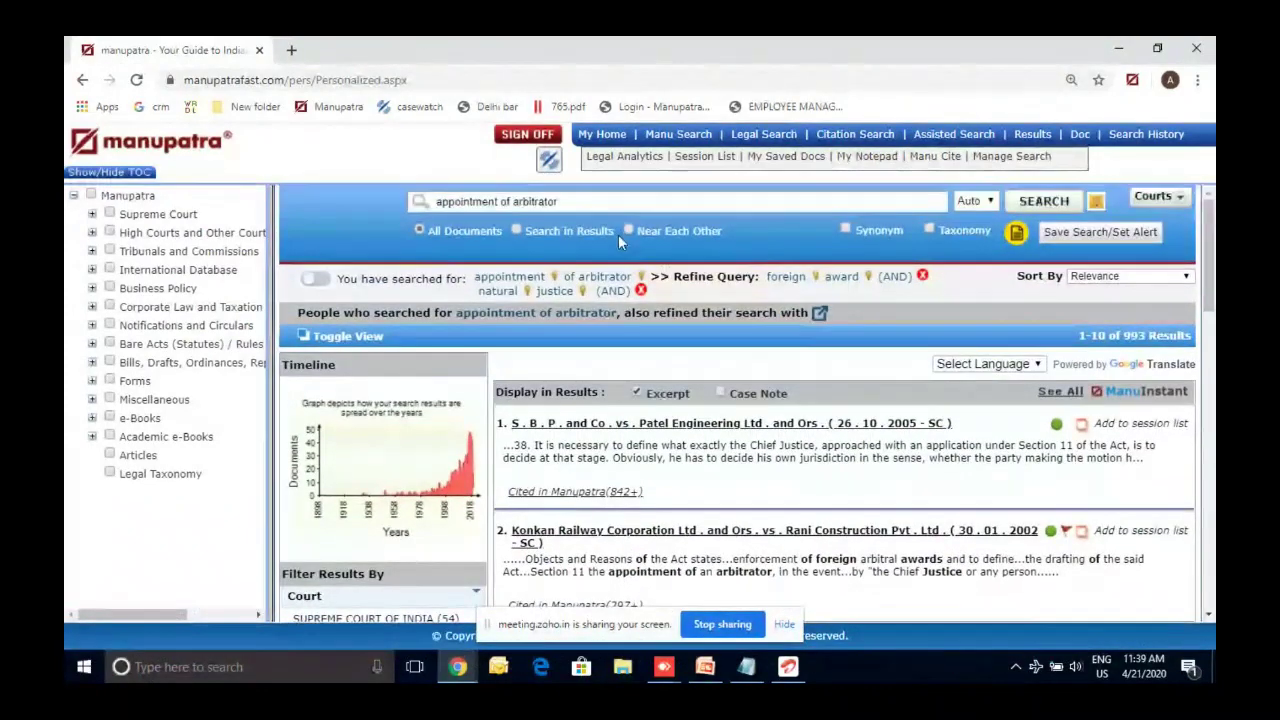
{"action": "left_click", "coordinate": [641, 290]}
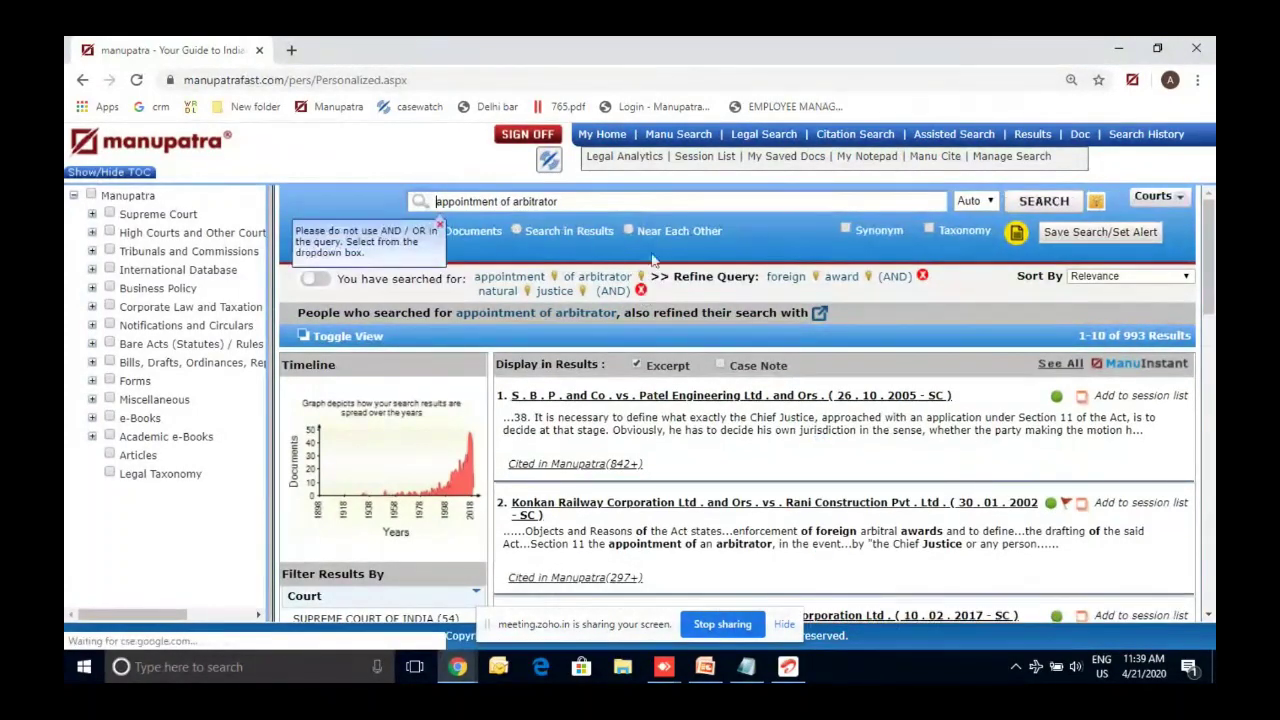
Start a fresh Manu Search and run it for "appointment of arbitrator".
{"action": "left_click", "coordinate": [703, 137]}
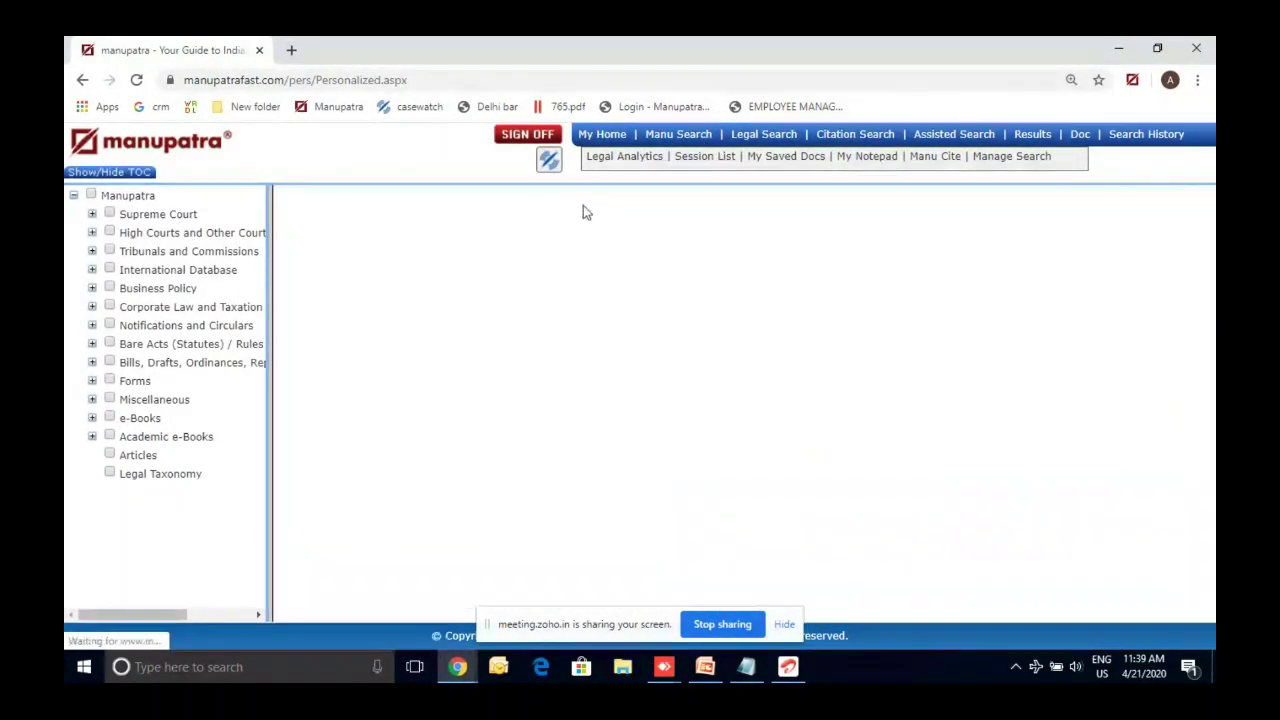
{"action": "type", "text": "a"}
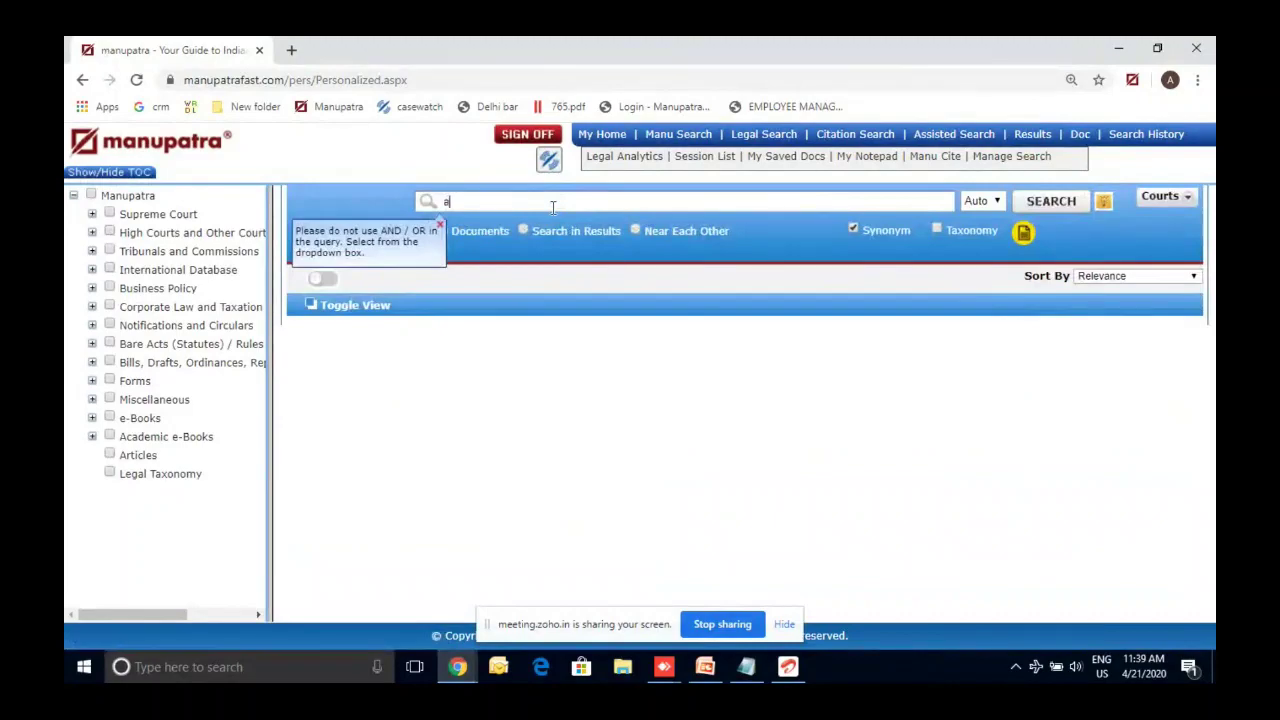
{"action": "type", "text": "ppointment o"}
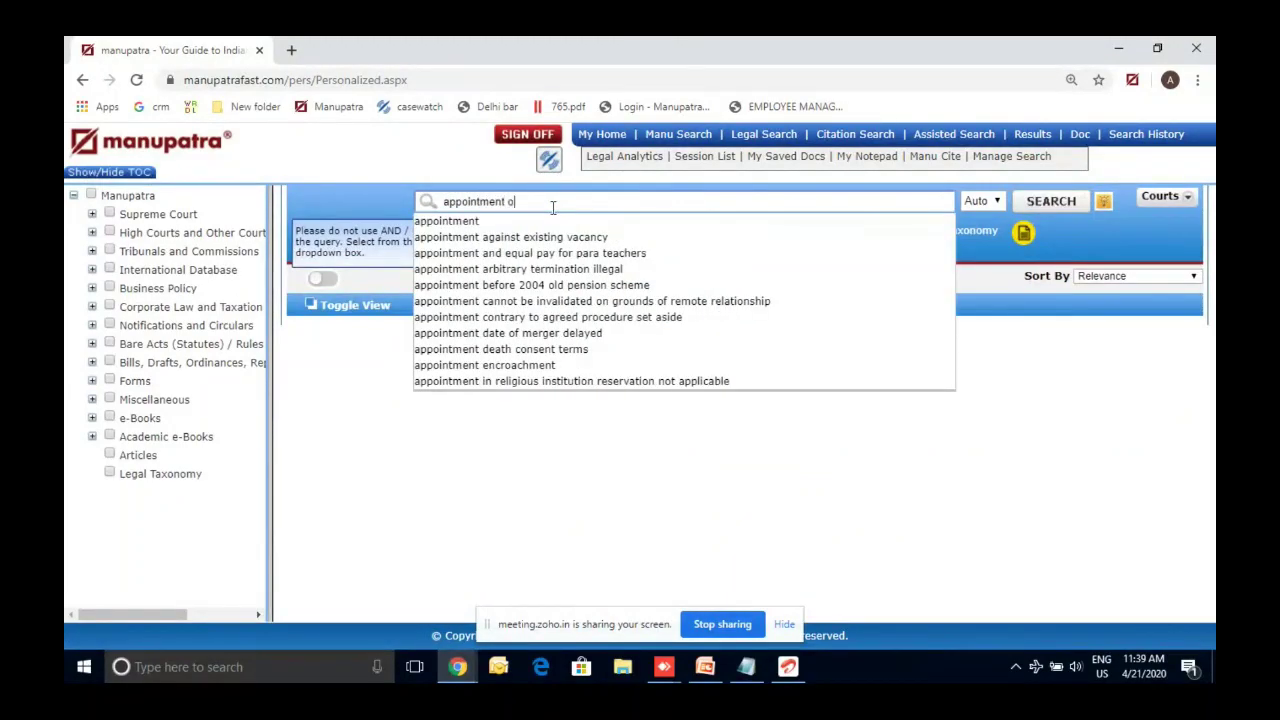
{"action": "type", "text": "f arbitrator"}
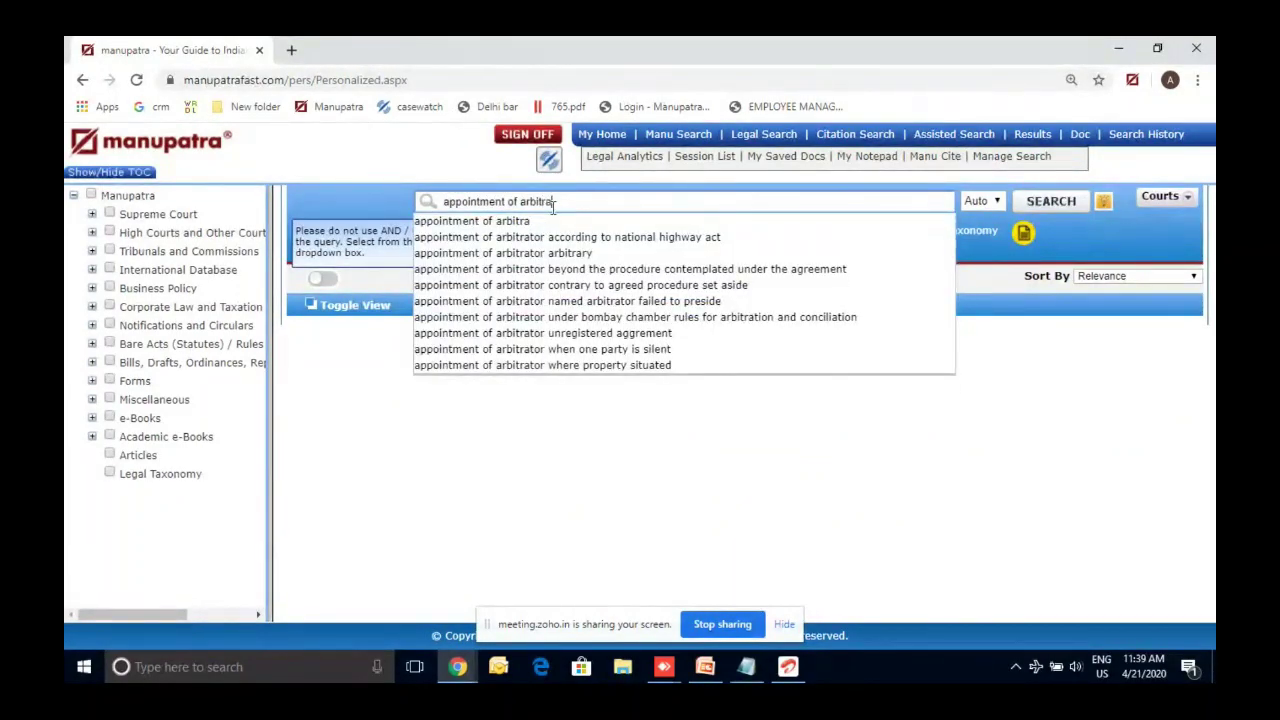
{"action": "left_click", "coordinate": [1025, 203]}
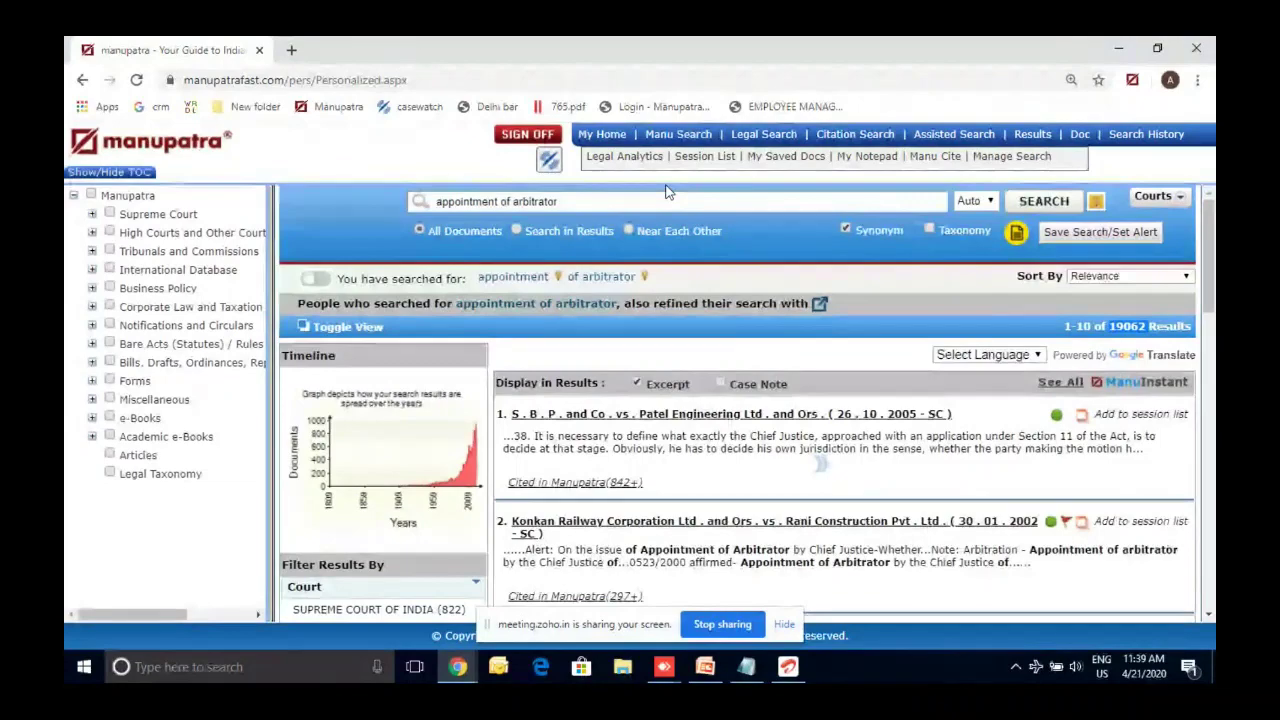
Refine the "appointment of arbitrator" results by searching within them for "compensation" with the And operator.
{"action": "left_click", "coordinate": [529, 232]}
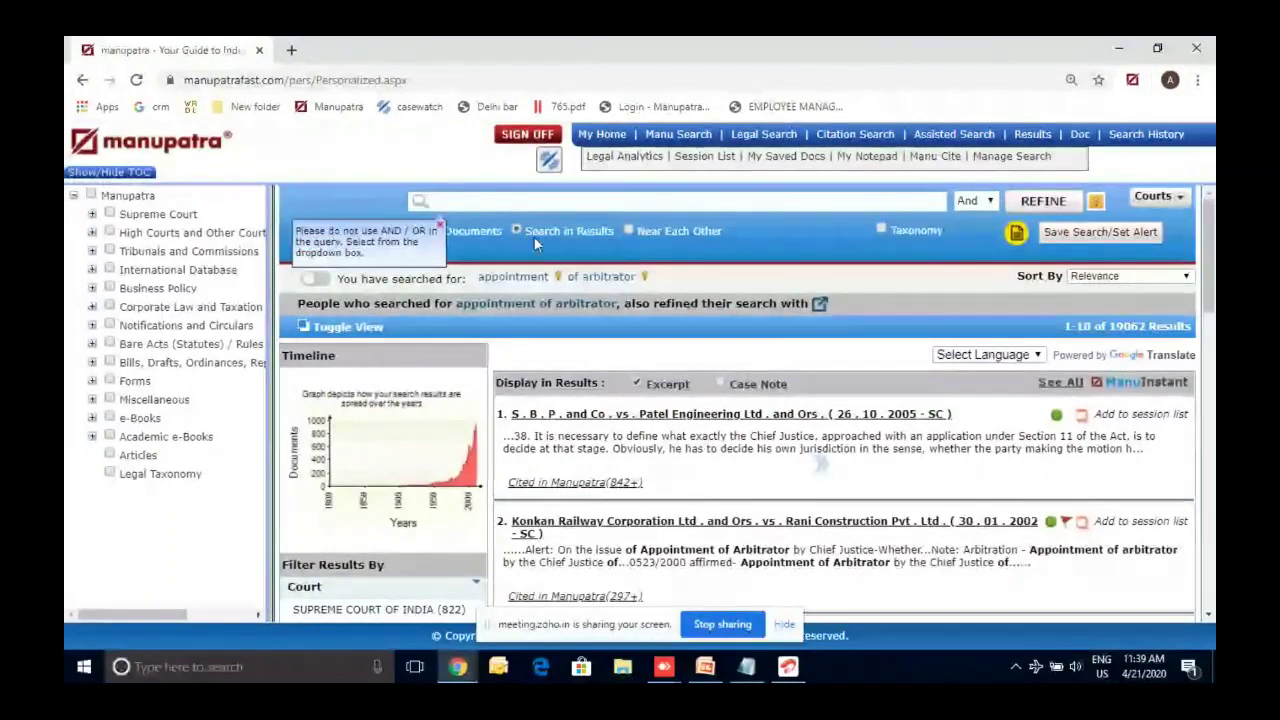
{"action": "left_click", "coordinate": [489, 205]}
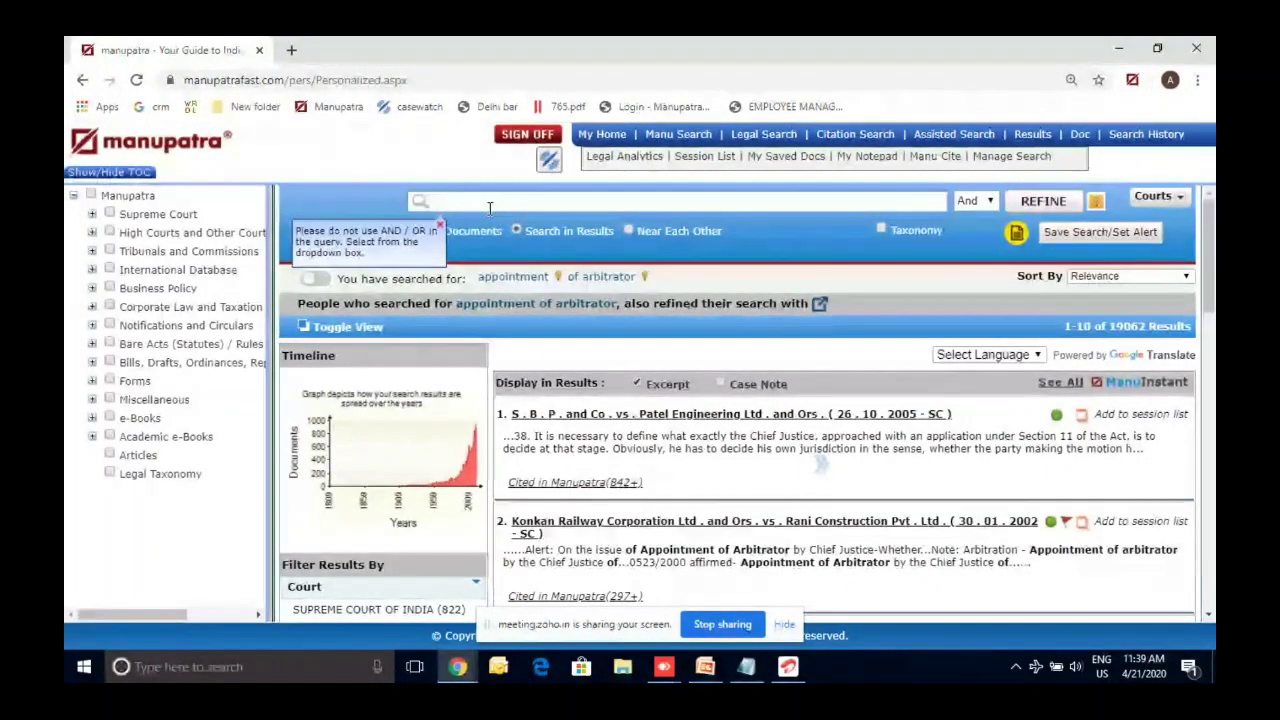
{"action": "type", "text": "compensat"}
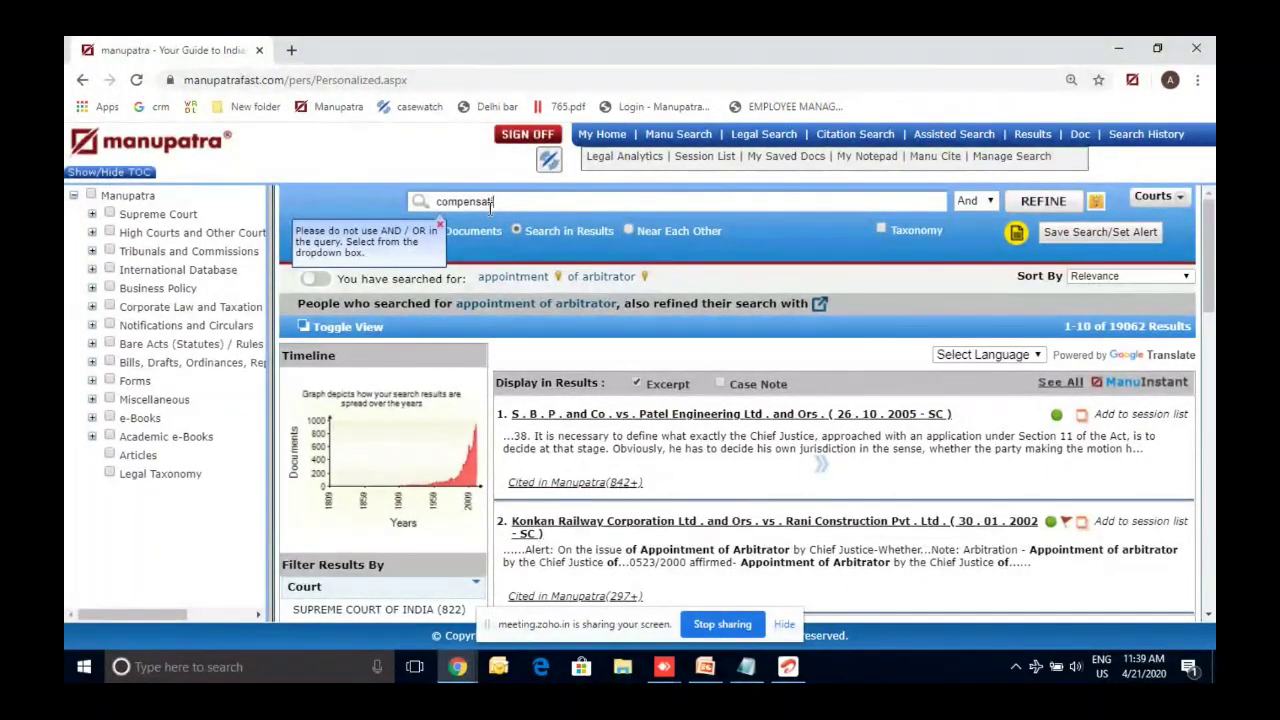
{"action": "type", "text": "ion"}
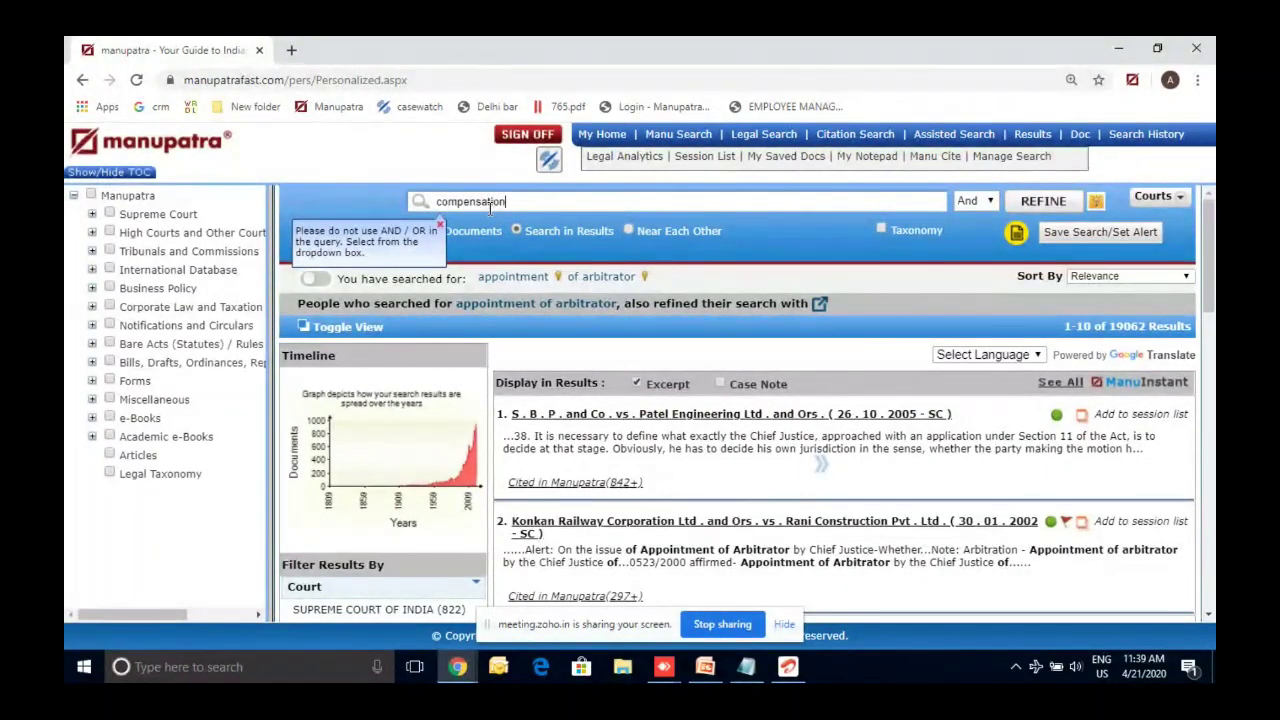
{"action": "left_click", "coordinate": [1043, 202]}
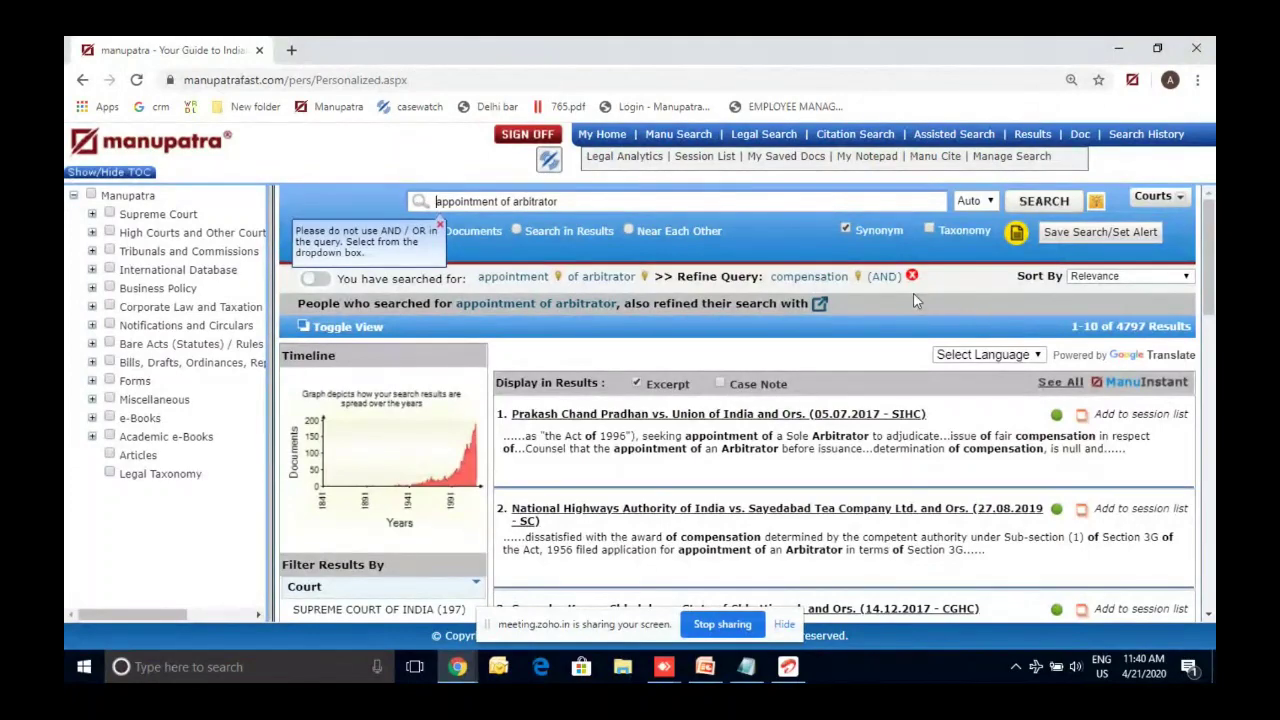
Switch to the PowerPoint deck, display slide 5 on Good Law/Bad Law, and return to the Manupatra results.
{"action": "left_click", "coordinate": [705, 666]}
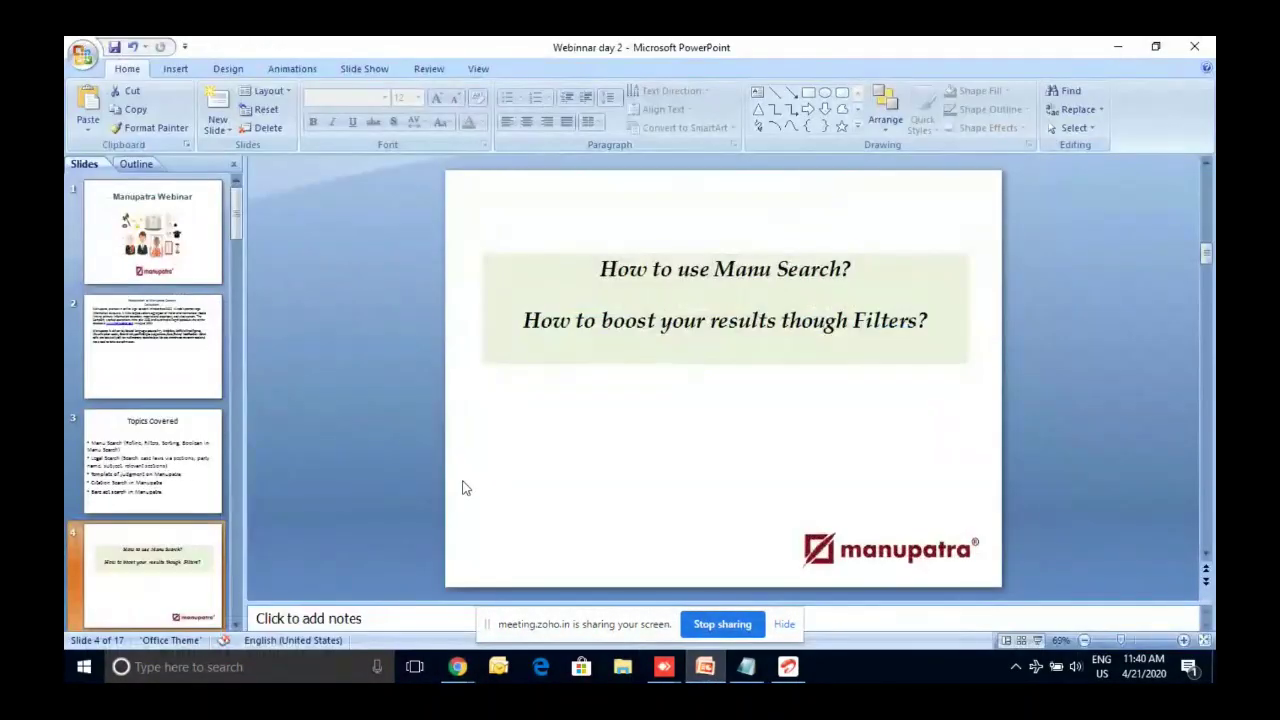
{"action": "scroll", "coordinate": [150, 480], "scroll_direction": "down", "scroll_amount": 2}
{"action": "left_click", "coordinate": [148, 560]}
{"action": "scroll", "coordinate": [148, 560], "scroll_direction": "down", "scroll_amount": 3}
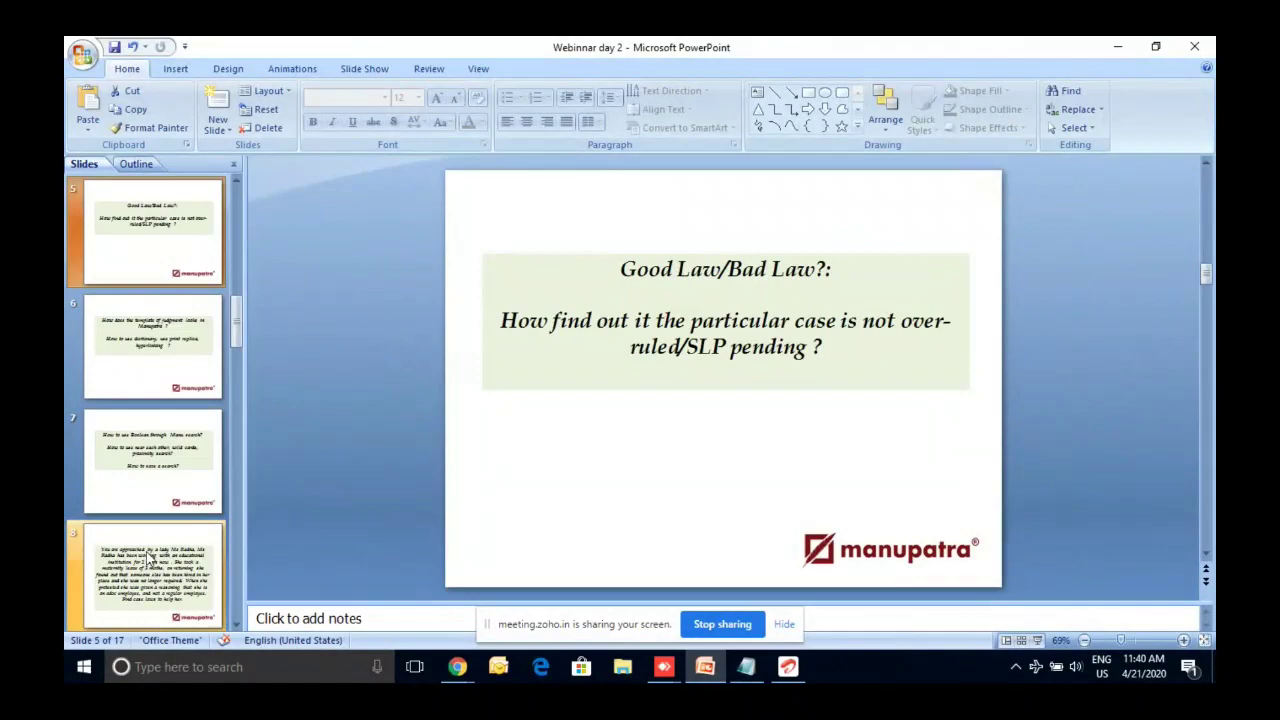
{"action": "left_click", "coordinate": [1118, 47]}
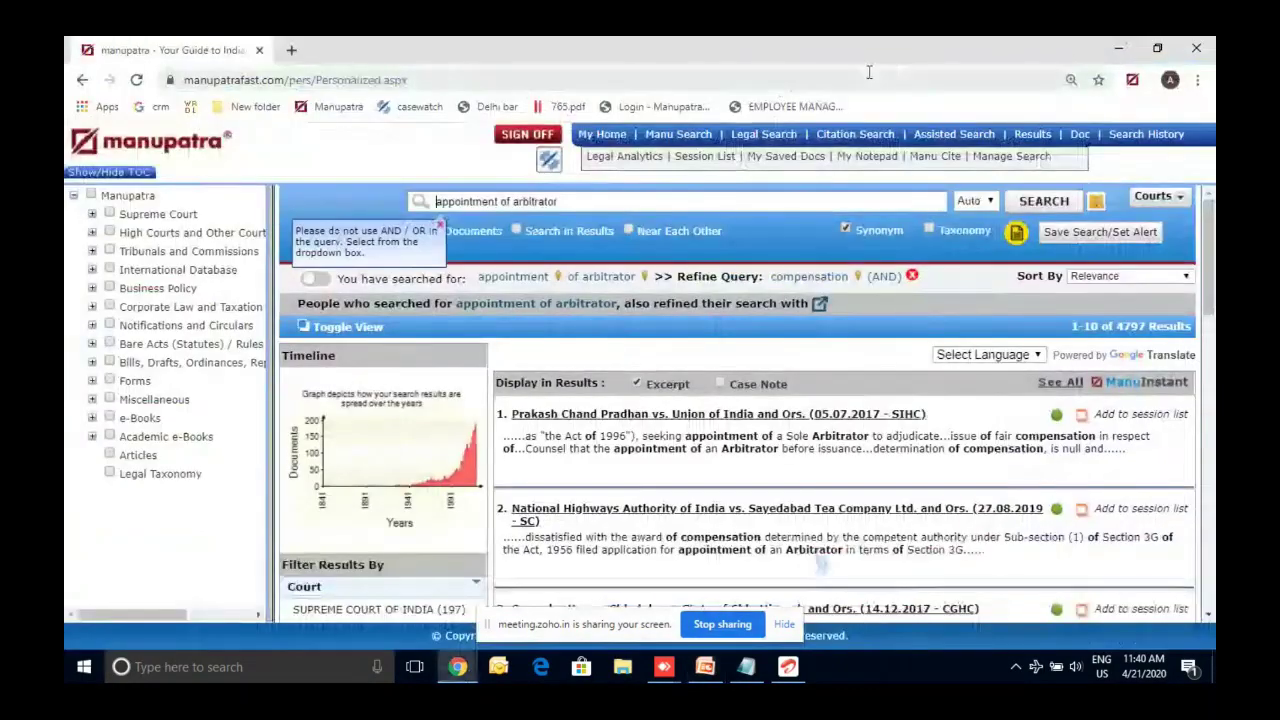
Rerun the most recent "appointment of arbitrator" search refined by foreign award and natural justice from the Search History.
{"action": "left_click", "coordinate": [1134, 142]}
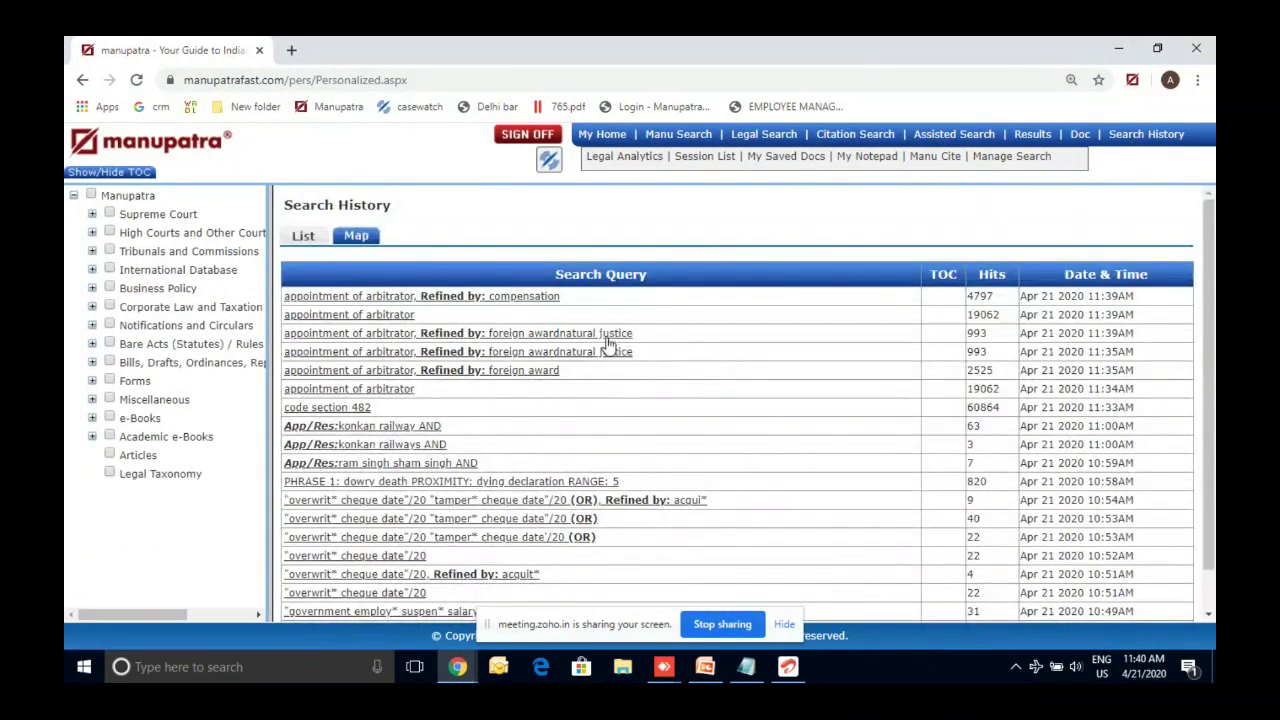
{"action": "left_click", "coordinate": [606, 342]}
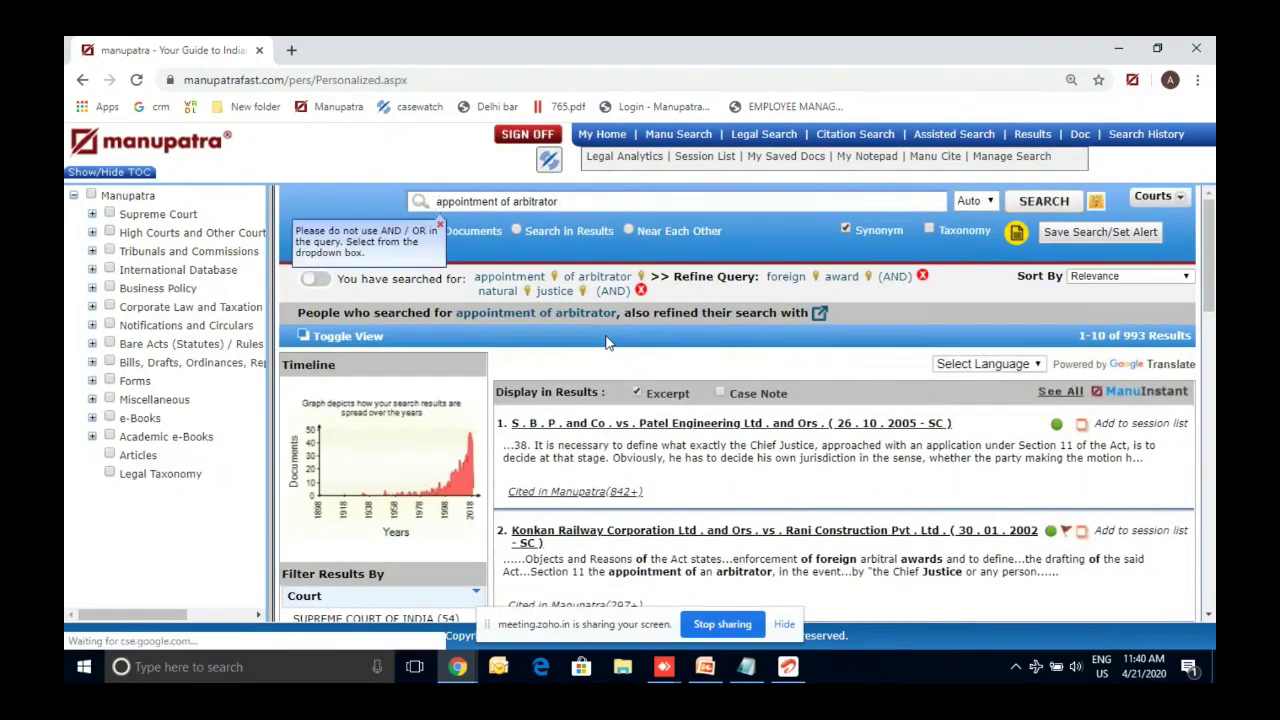
{"action": "scroll", "coordinate": [573, 325], "scroll_direction": "down", "scroll_amount": 2}
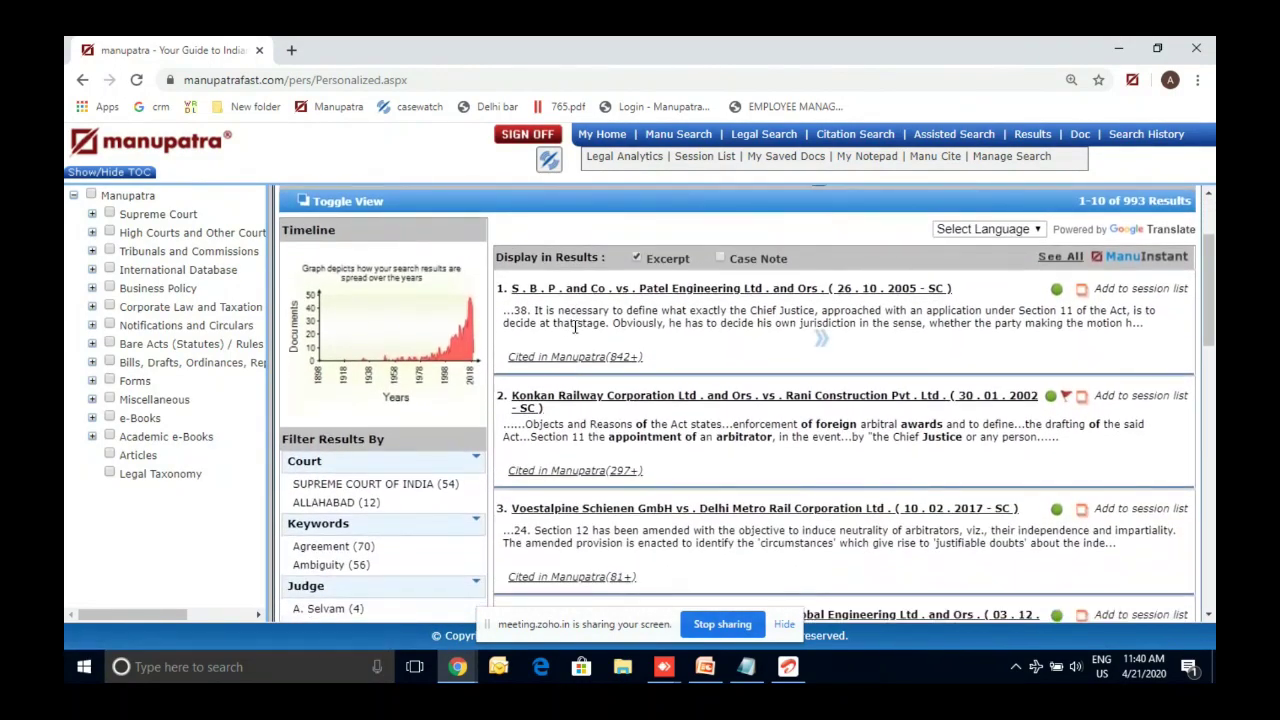
Show the Good Law/Bad Law slide in PowerPoint again and switch back to the Manupatra results.
{"action": "left_click", "coordinate": [722, 664]}
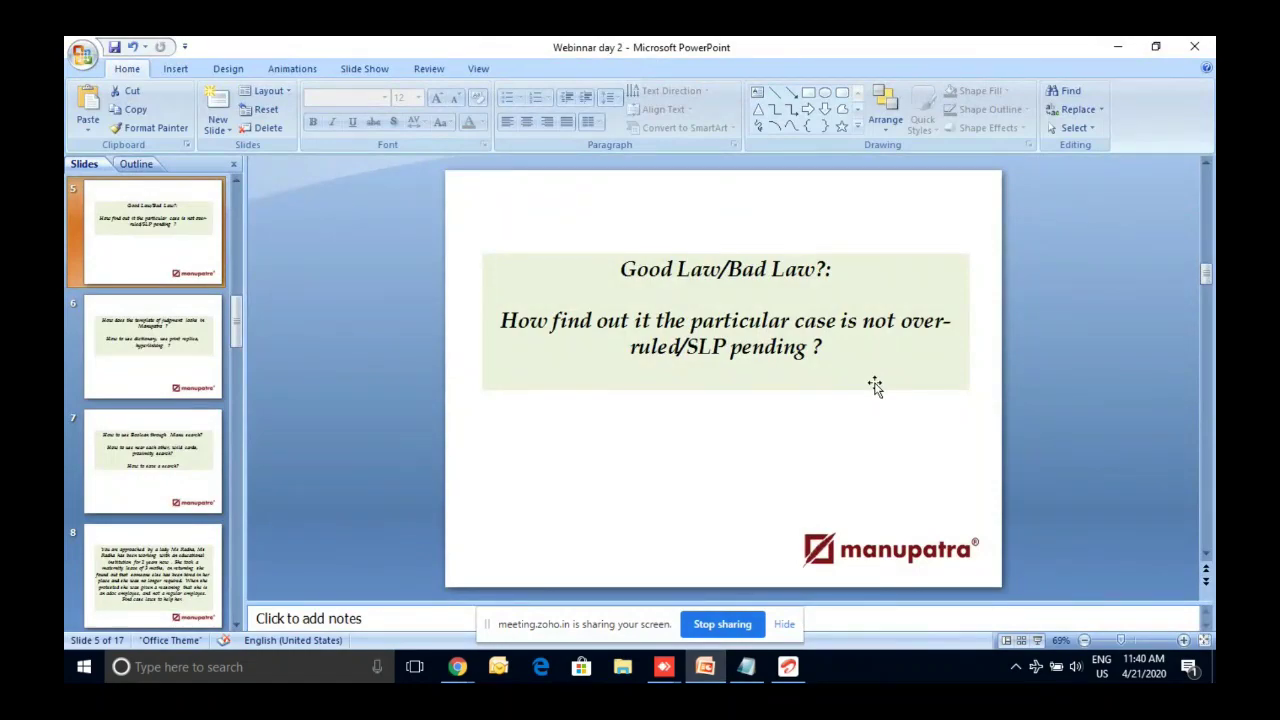
{"action": "mouse_move", "coordinate": [445, 668]}
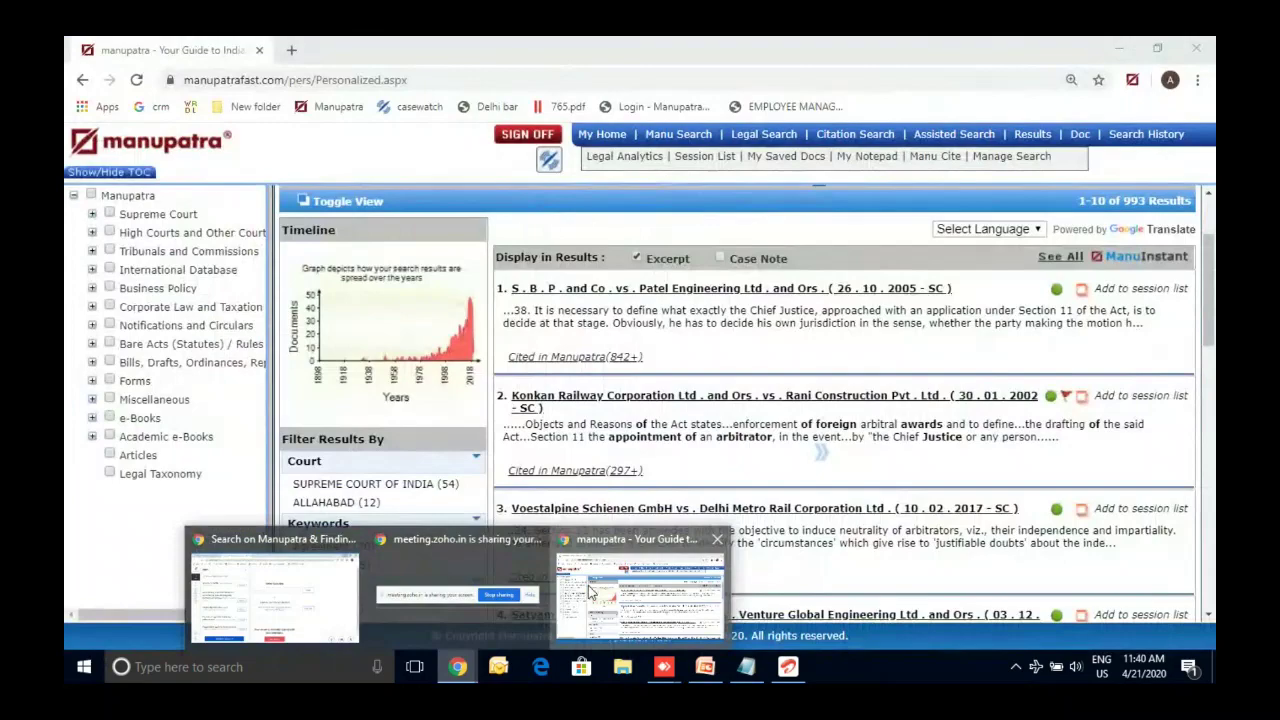
{"action": "left_click", "coordinate": [590, 593]}
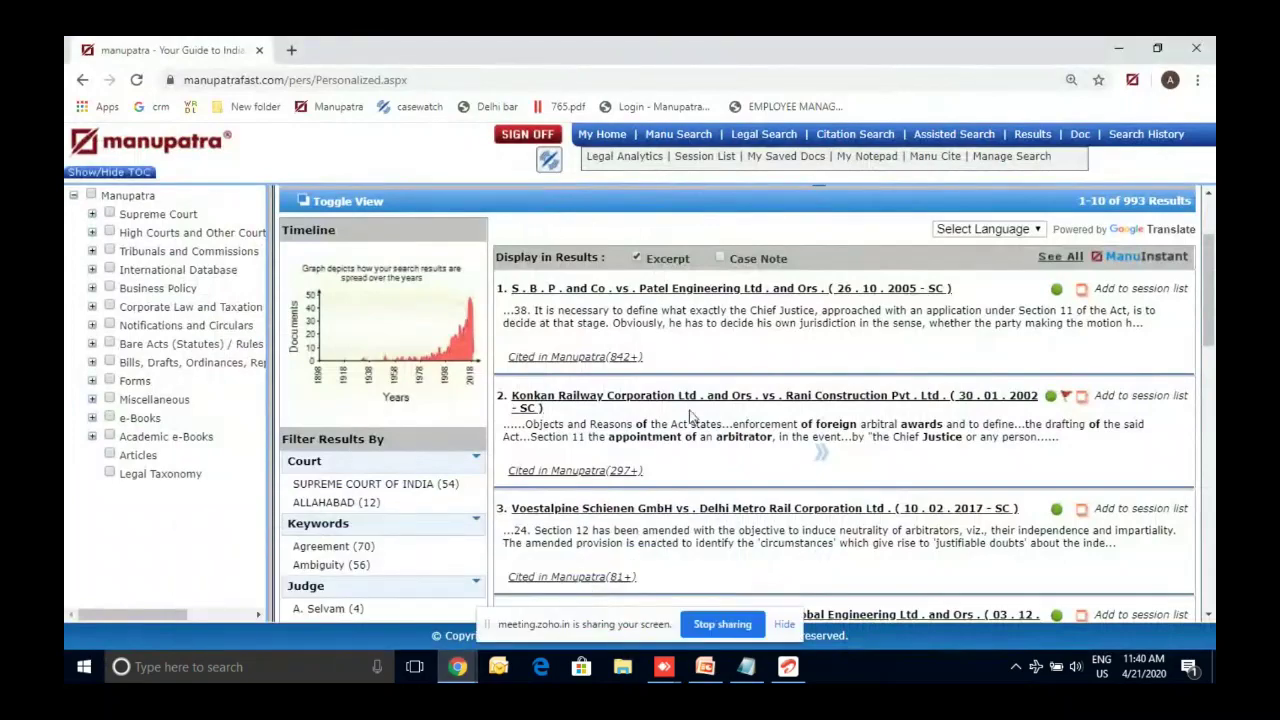
View the judgment linked to the red flag beside the Konkan Railway Corporation result, and close it.
{"action": "scroll", "coordinate": [688, 346], "scroll_direction": "down", "scroll_amount": 1}
{"action": "scroll", "coordinate": [688, 346], "scroll_direction": "down", "scroll_amount": 1}
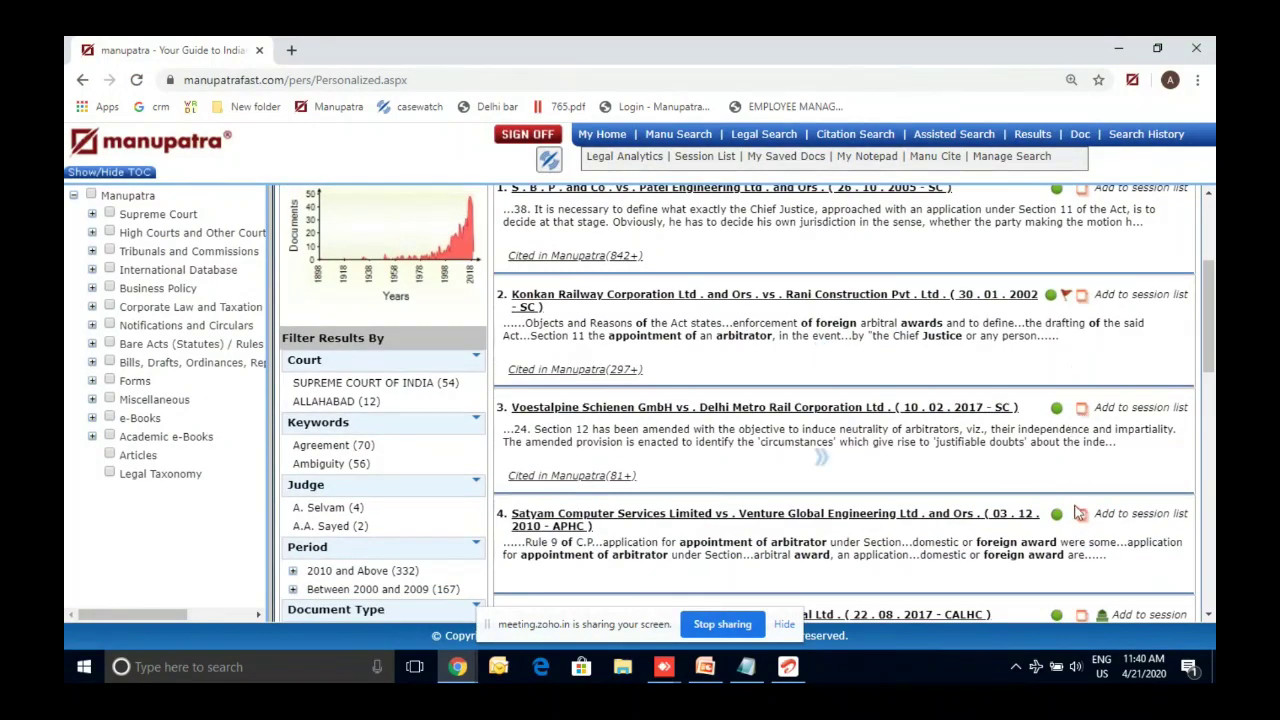
{"action": "left_click", "coordinate": [1068, 298]}
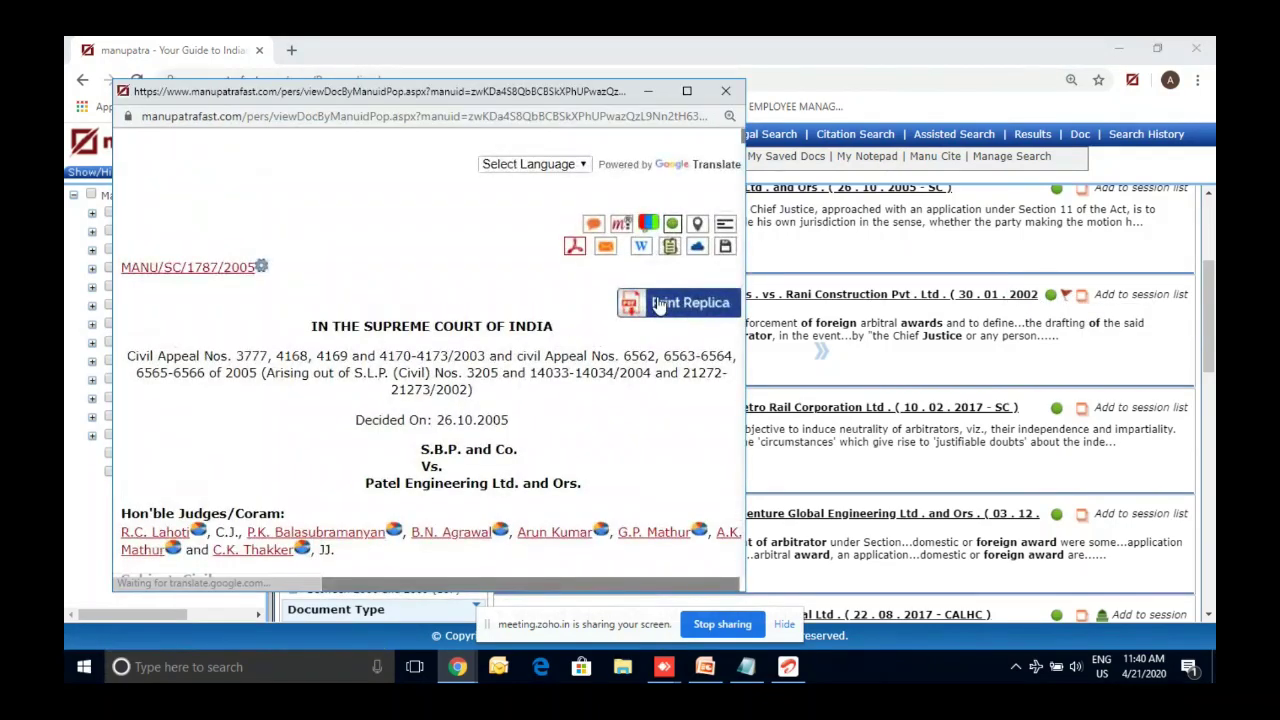
{"action": "scroll", "coordinate": [657, 305], "scroll_direction": "down", "scroll_amount": 3}
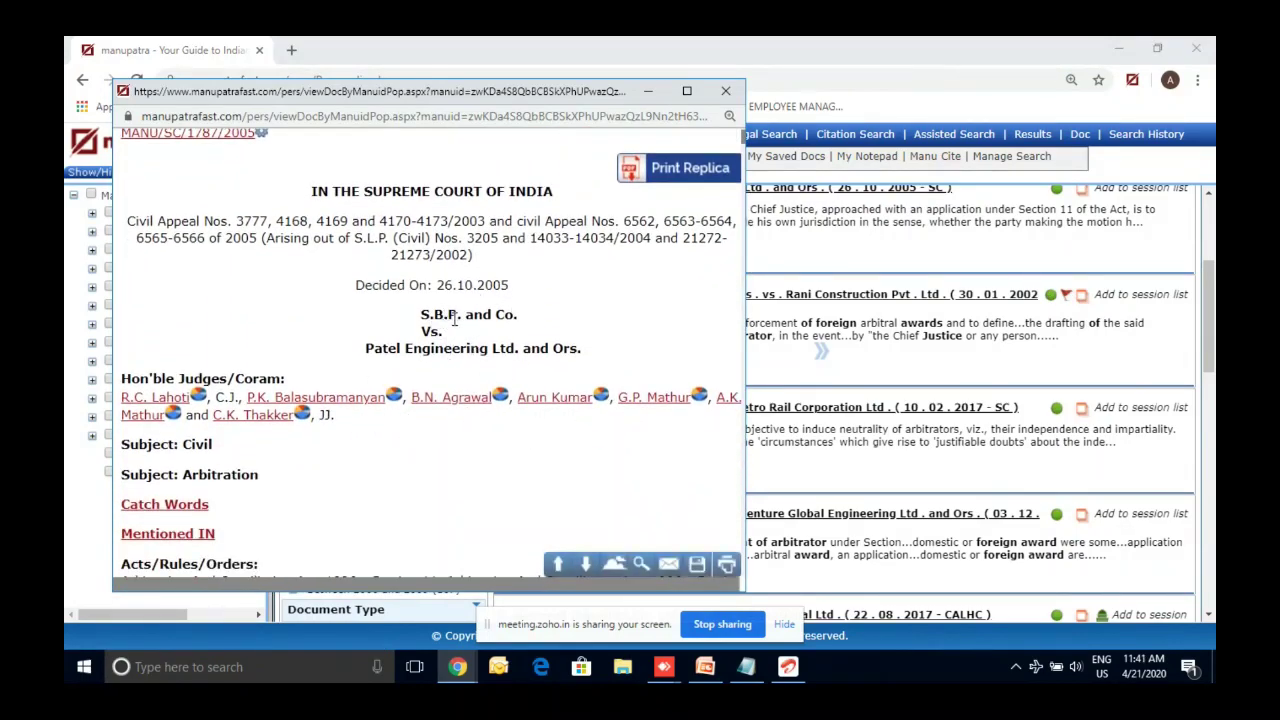
{"action": "left_click", "coordinate": [726, 91]}
Examine the status markers beside the listed cases, from the S.B.P. and Co. result through the Sleepwell Industries result.
{"action": "scroll", "coordinate": [918, 332], "scroll_direction": "down", "scroll_amount": 1}
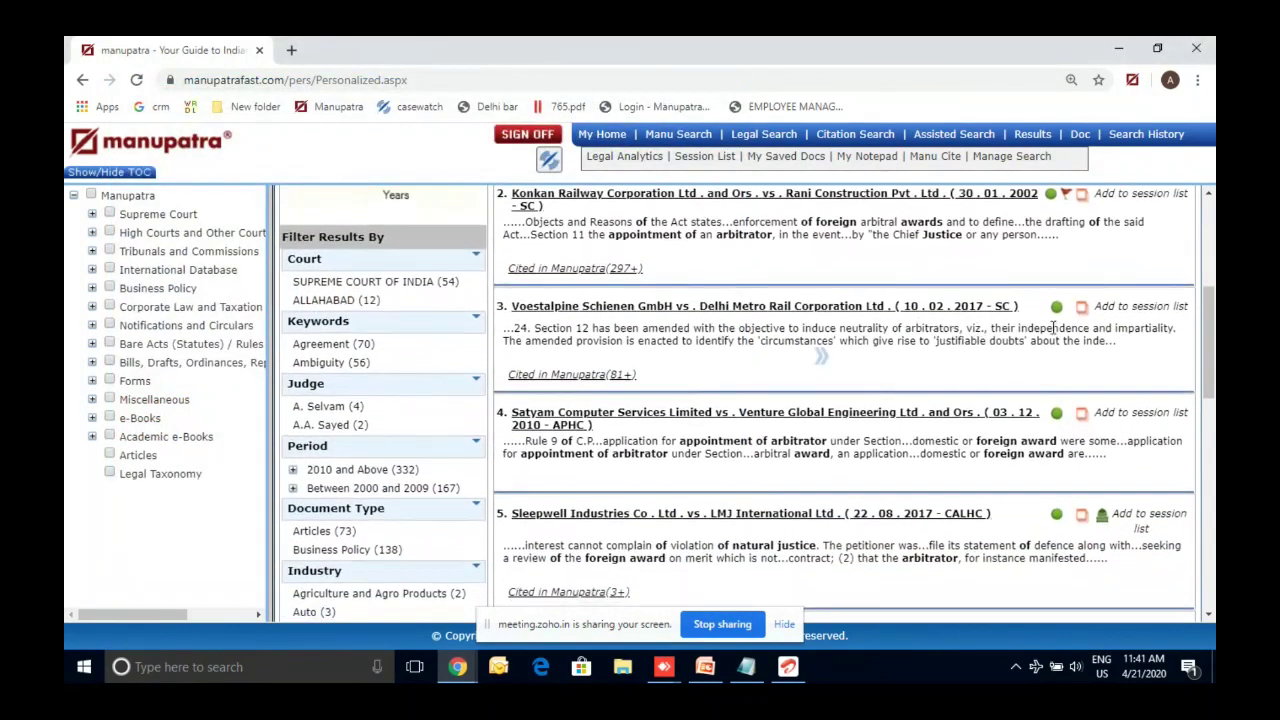
{"action": "scroll", "coordinate": [1068, 316], "scroll_direction": "up", "scroll_amount": 2}
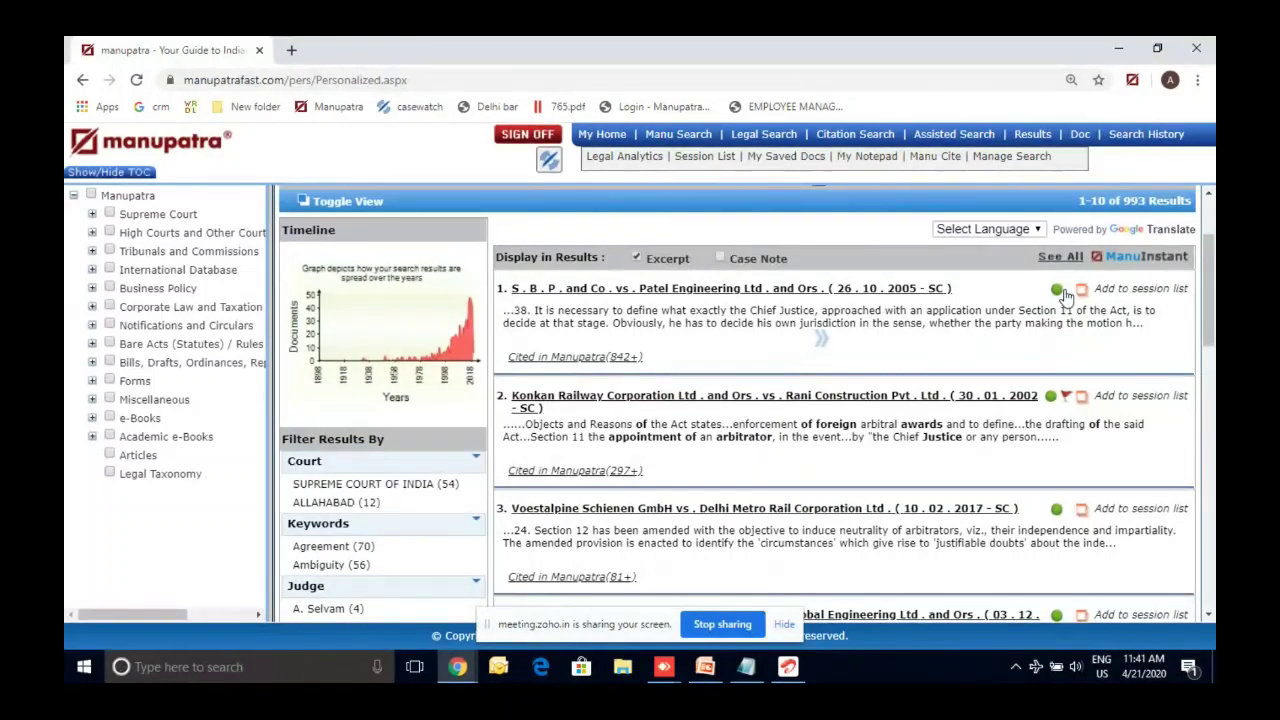
{"action": "scroll", "coordinate": [1066, 295], "scroll_direction": "down", "scroll_amount": 1}
{"action": "scroll", "coordinate": [1066, 295], "scroll_direction": "down", "scroll_amount": 1}
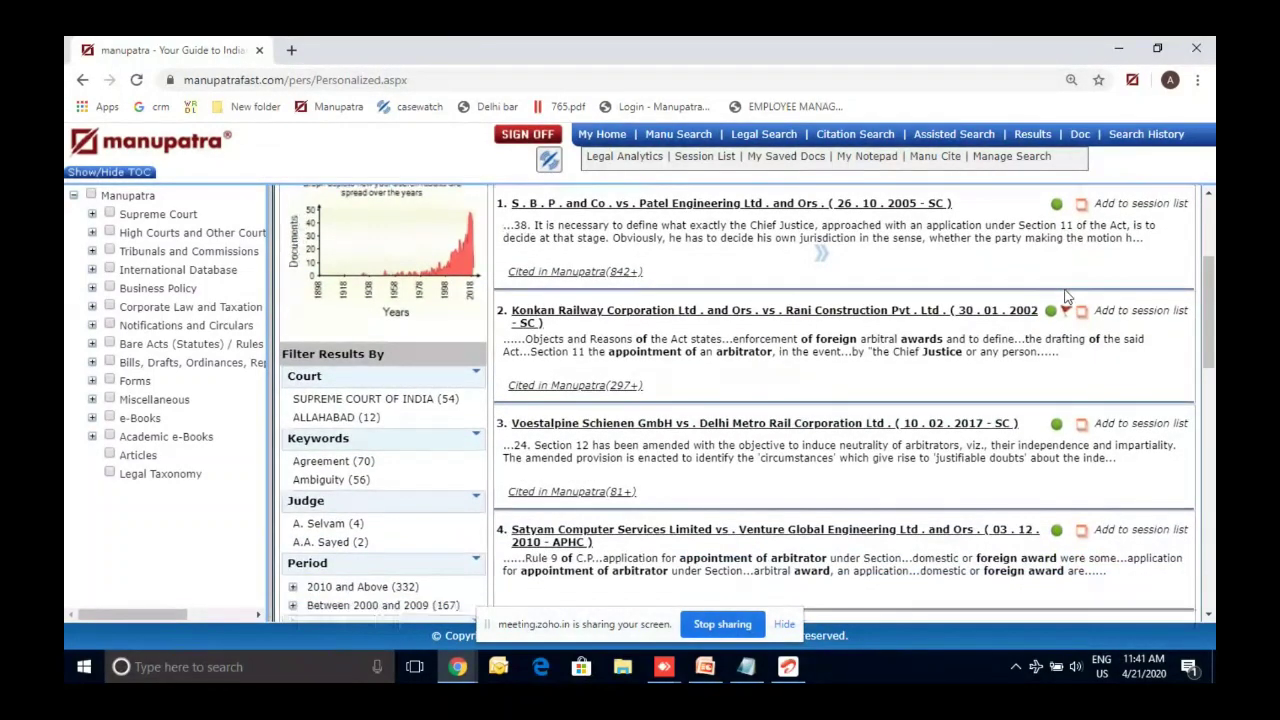
{"action": "scroll", "coordinate": [1066, 295], "scroll_direction": "down", "scroll_amount": 1}
{"action": "scroll", "coordinate": [1066, 295], "scroll_direction": "down", "scroll_amount": 1}
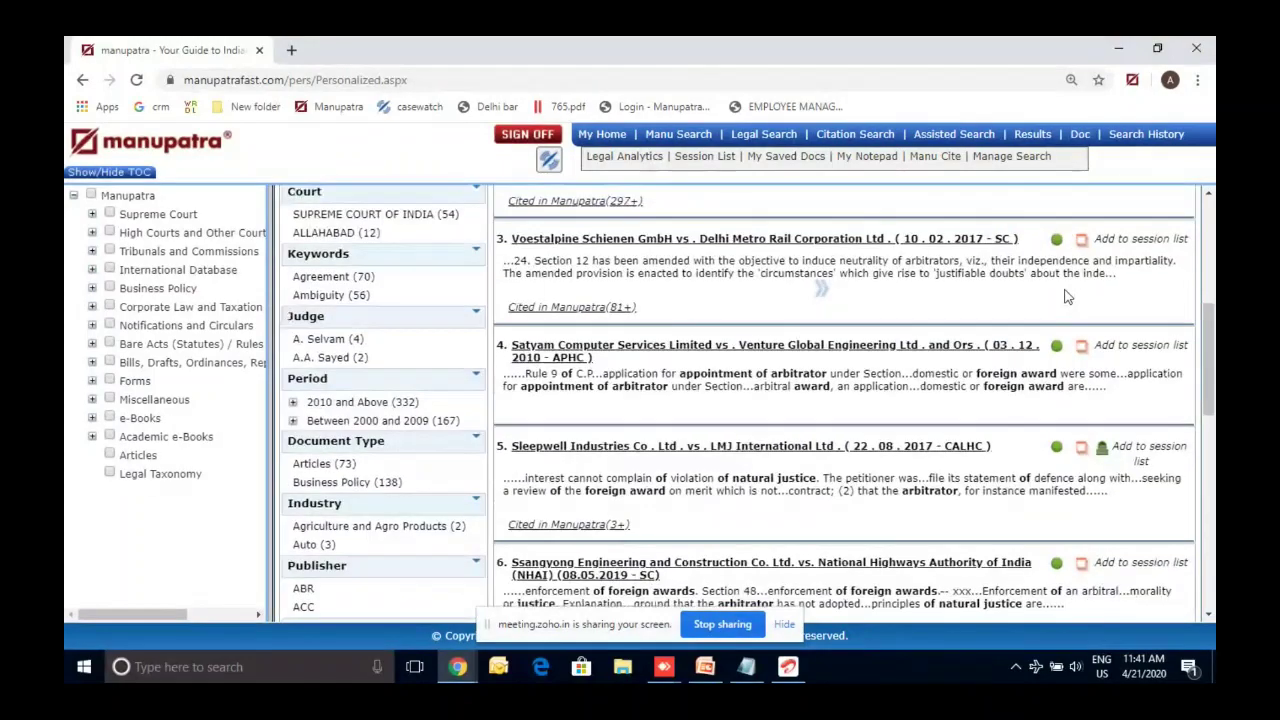
{"action": "scroll", "coordinate": [1066, 295], "scroll_direction": "down", "scroll_amount": 2}
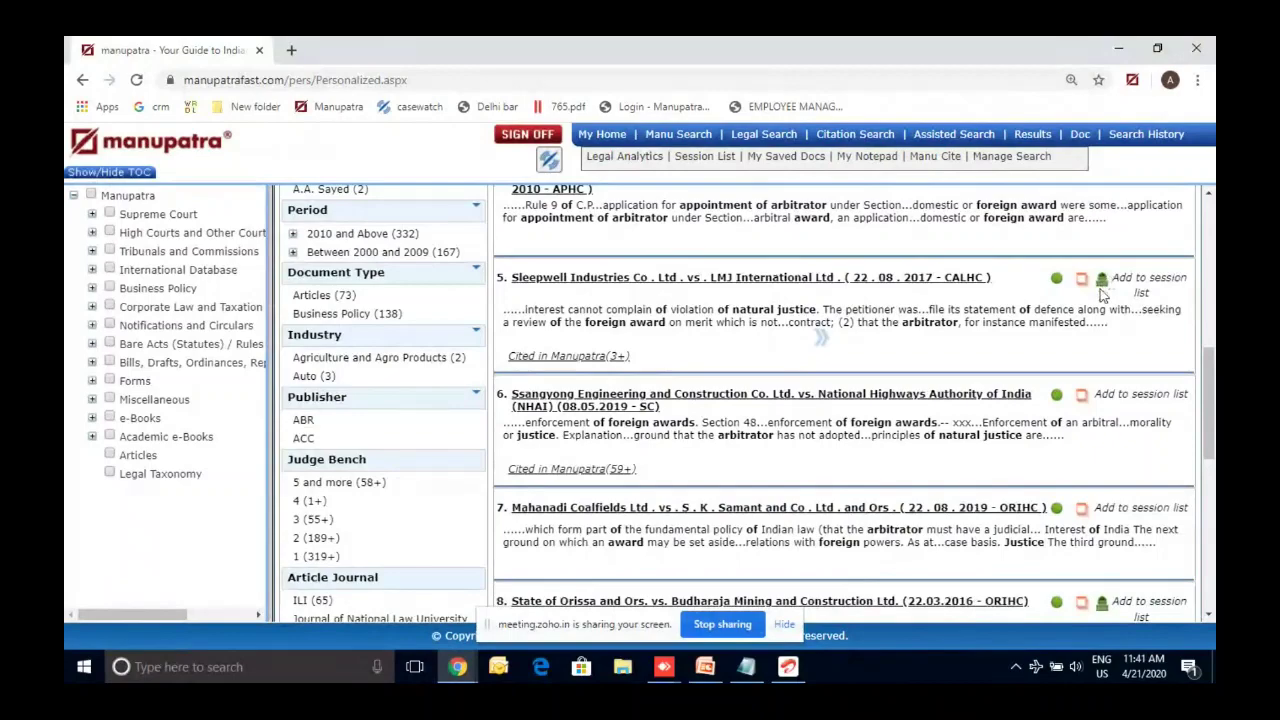
Open the Sleepwell Industries judgment from its pending-appeal marker, bring up its SLP status query, and maximize the document window.
{"action": "mouse_move", "coordinate": [1104, 288]}
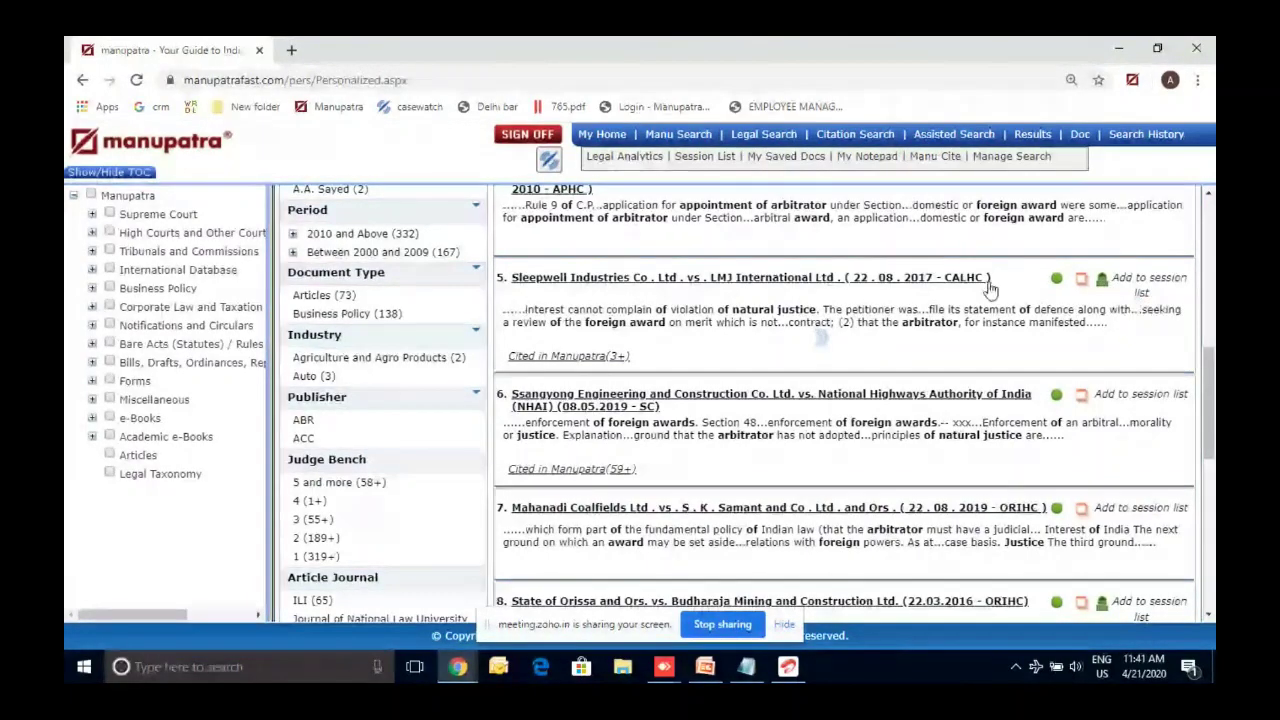
{"action": "left_click", "coordinate": [1101, 282]}
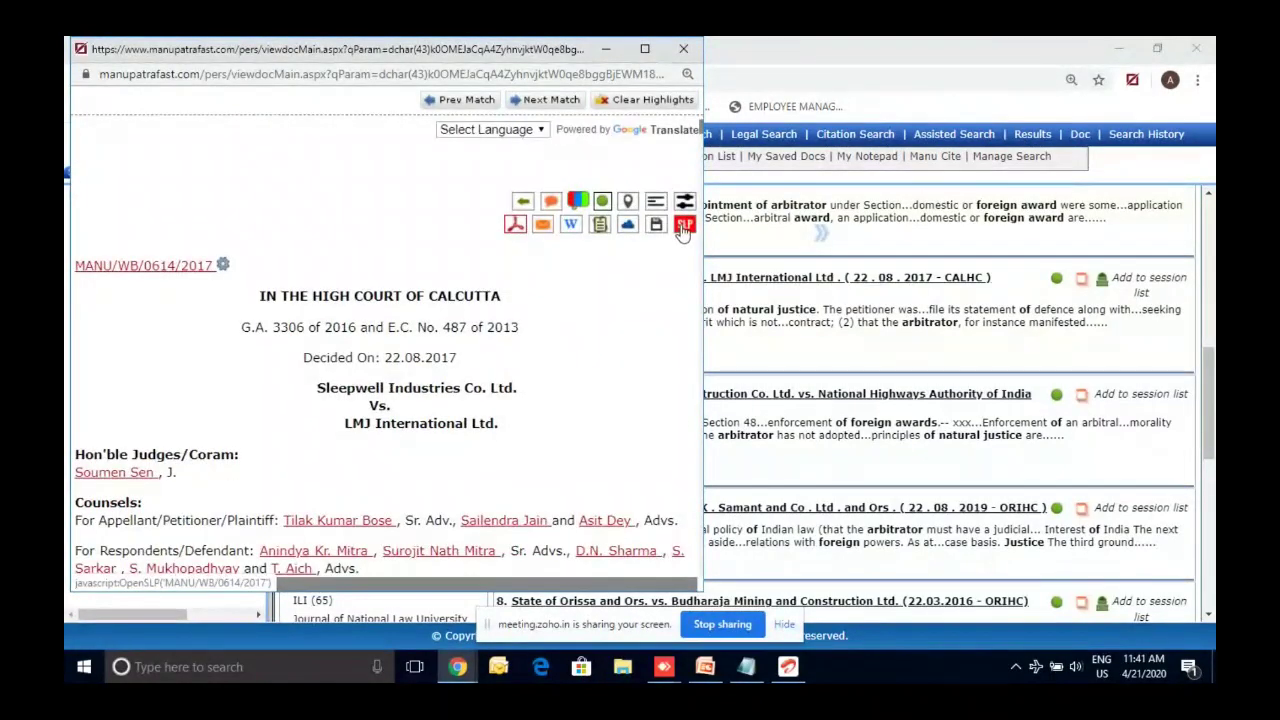
{"action": "left_click", "coordinate": [685, 226]}
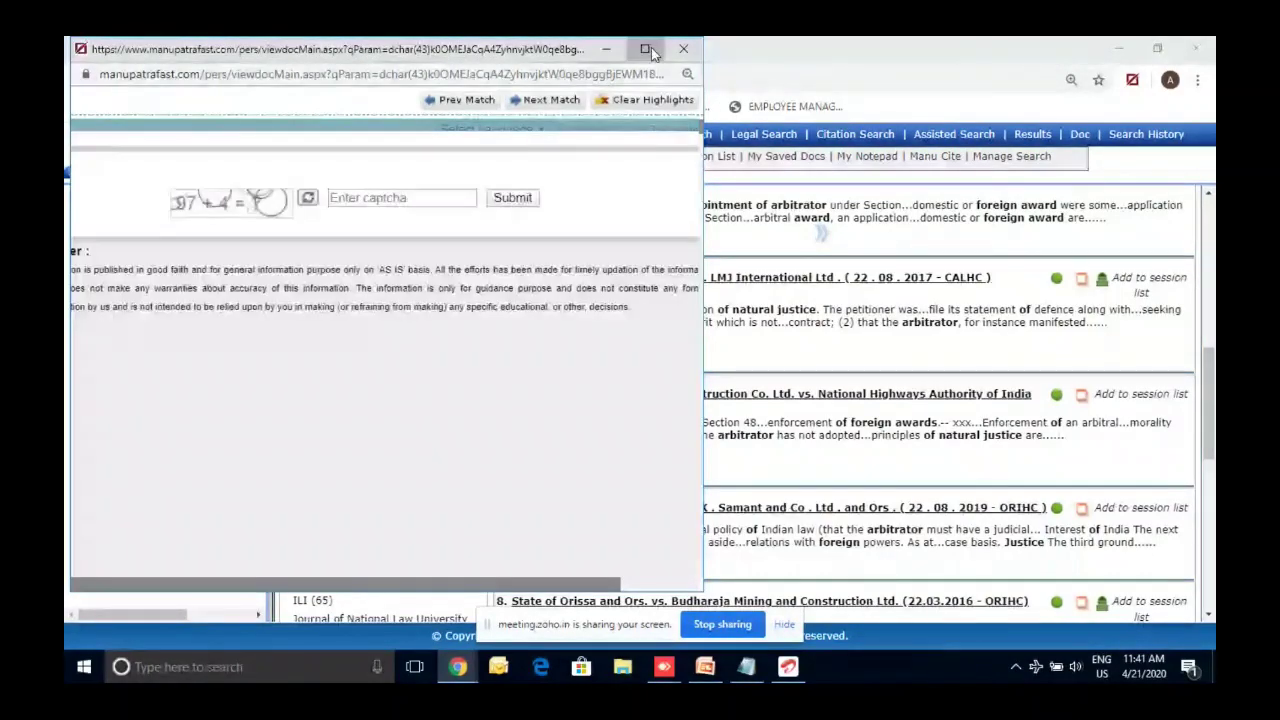
{"action": "left_click", "coordinate": [651, 47]}
Solve the captcha to view the judgment's SLP status, and close the status overlay and the document window.
{"action": "left_click", "coordinate": [593, 189]}
{"action": "type", "text": "101"}
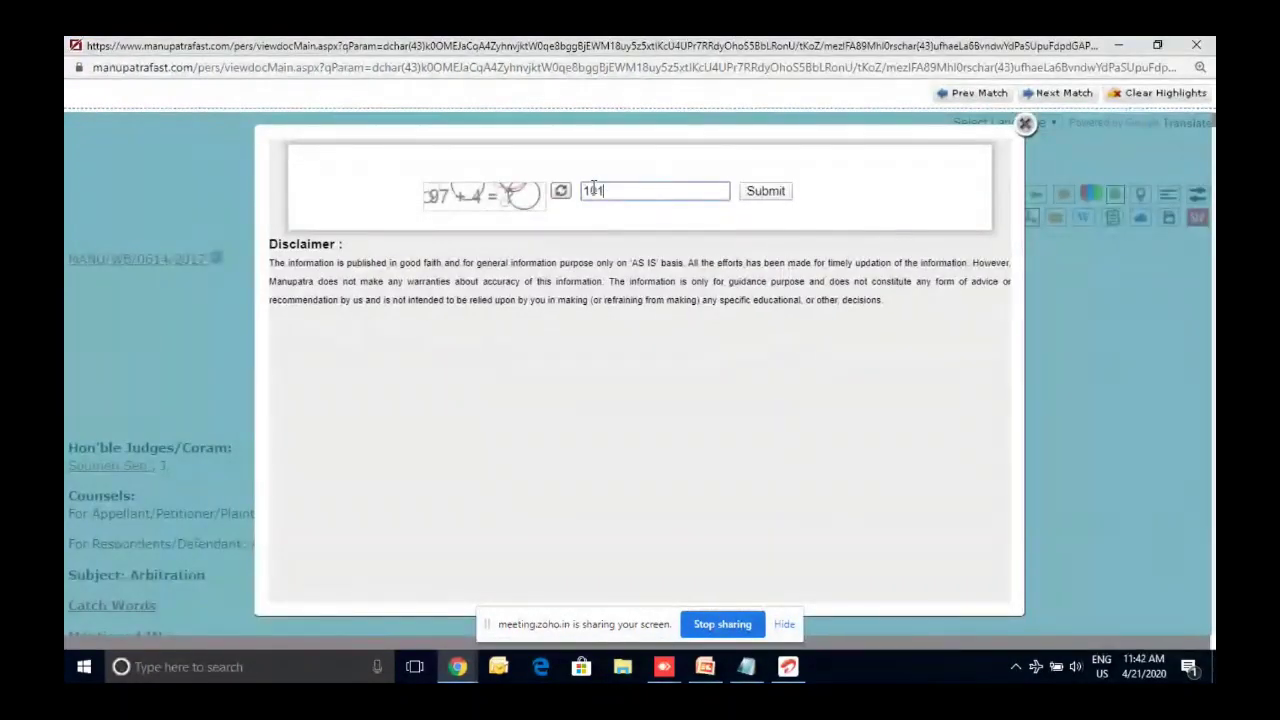
{"action": "left_click", "coordinate": [766, 191]}
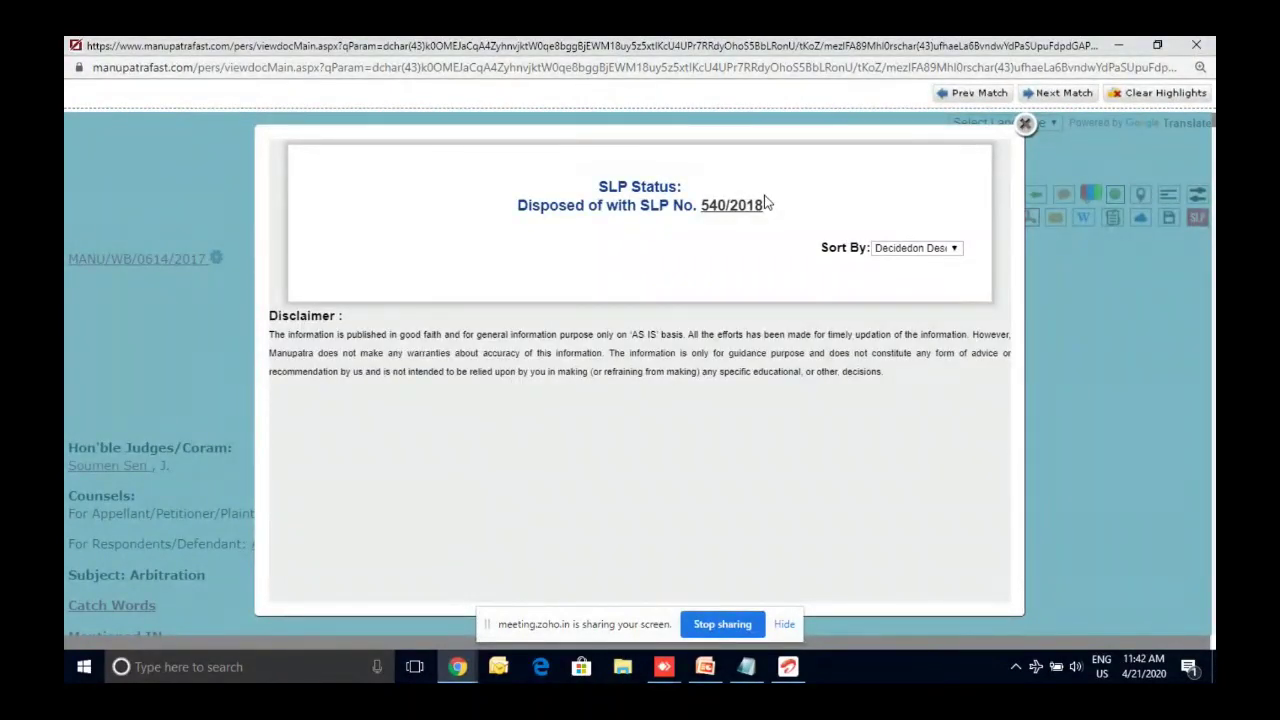
{"action": "left_click", "coordinate": [1020, 134]}
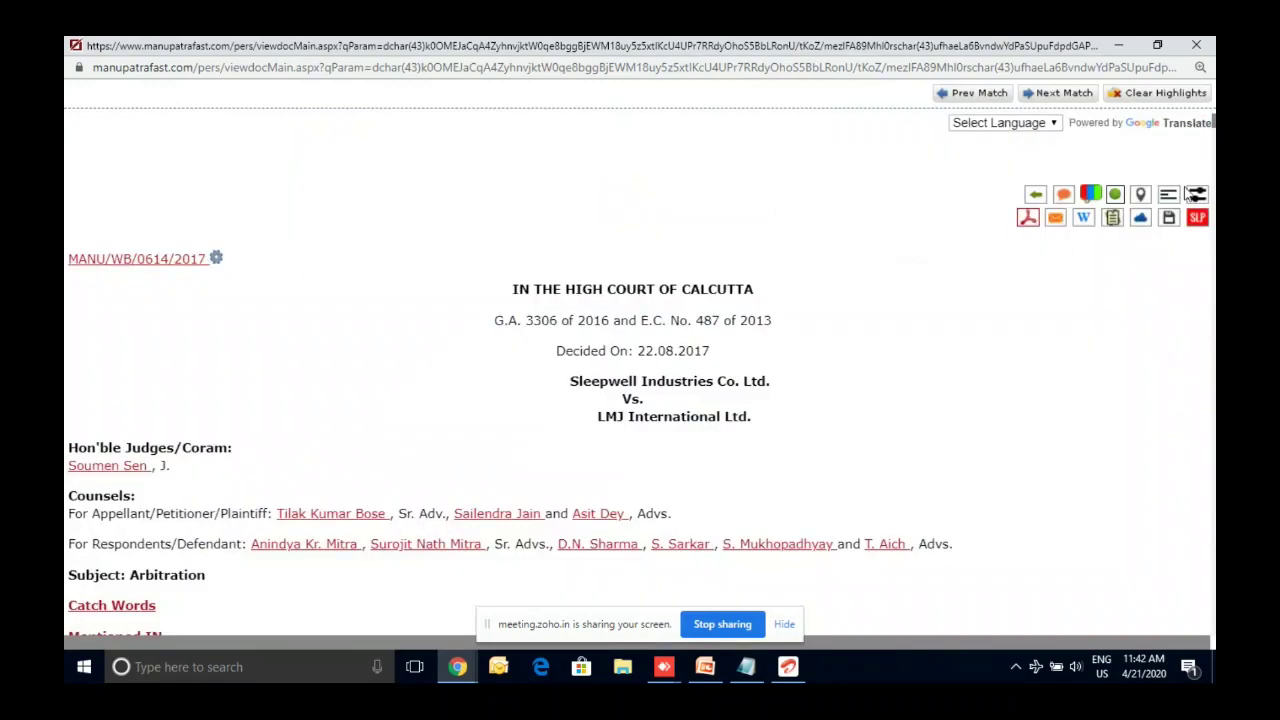
{"action": "left_click", "coordinate": [1196, 45]}
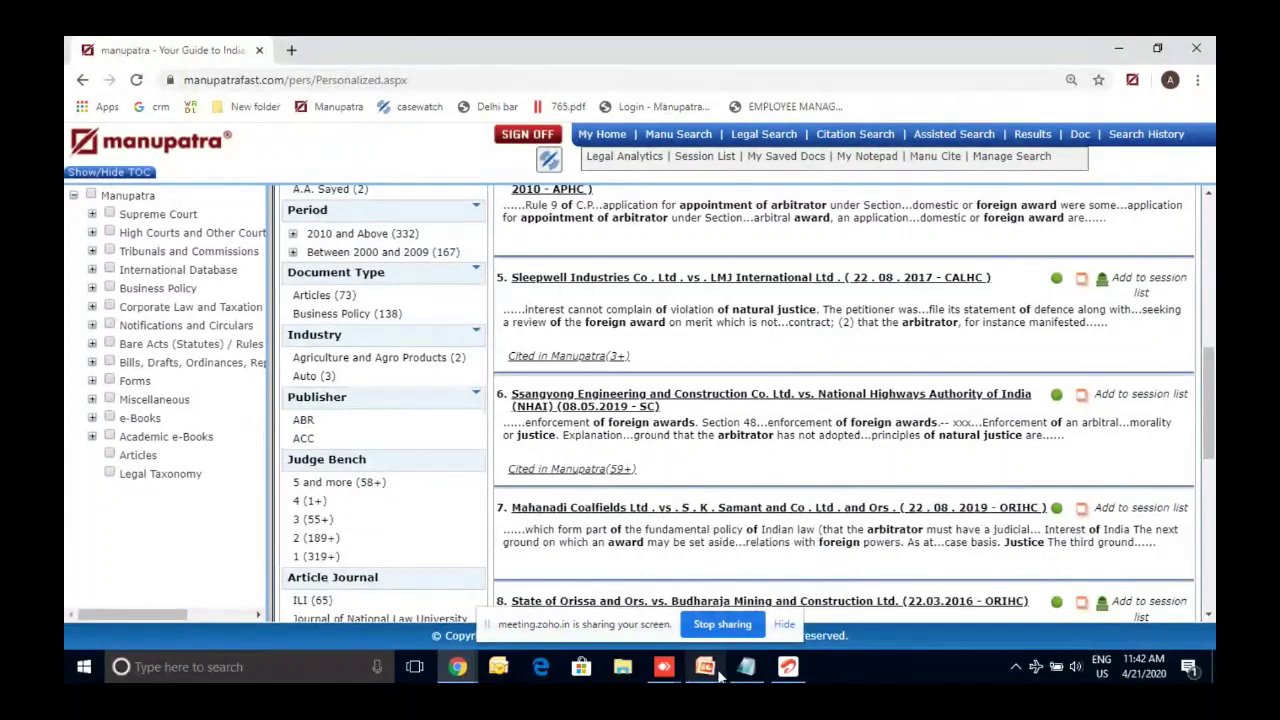
Switch to the Zoho meeting and read the latest attendee questions in the Q&A list.
{"action": "key", "text": "alt+Tab"}
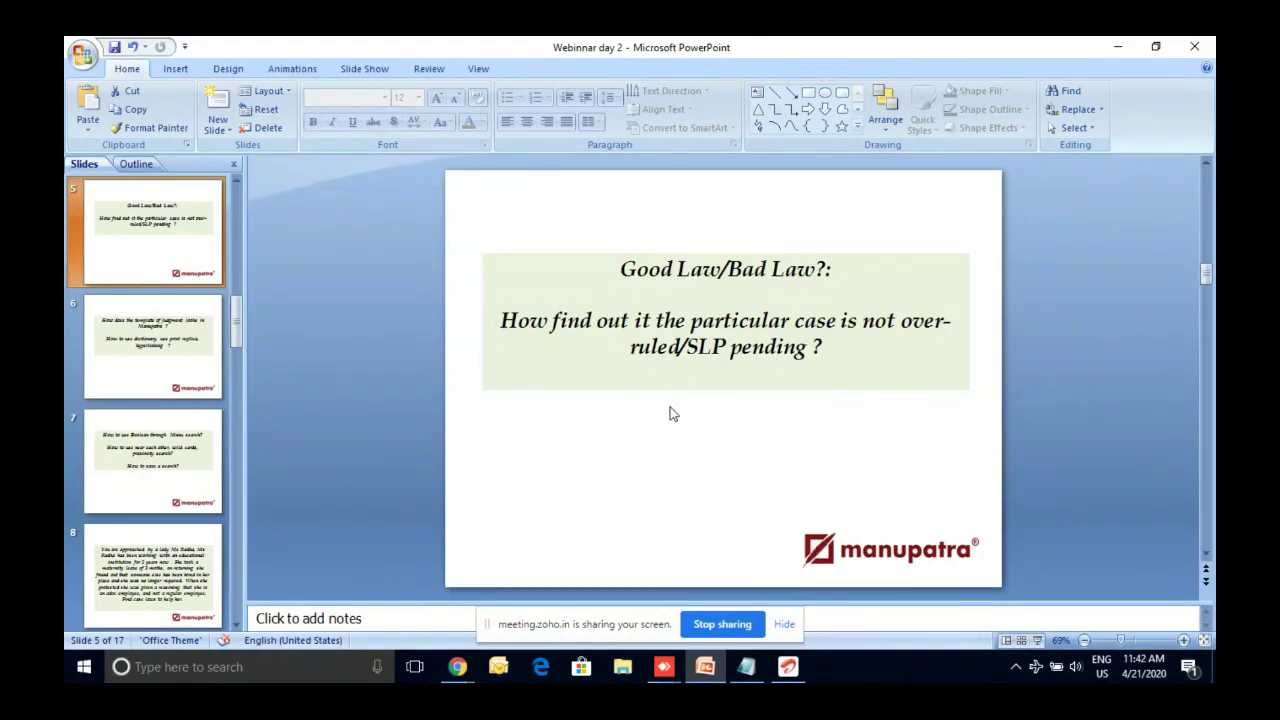
{"action": "left_click", "coordinate": [462, 668]}
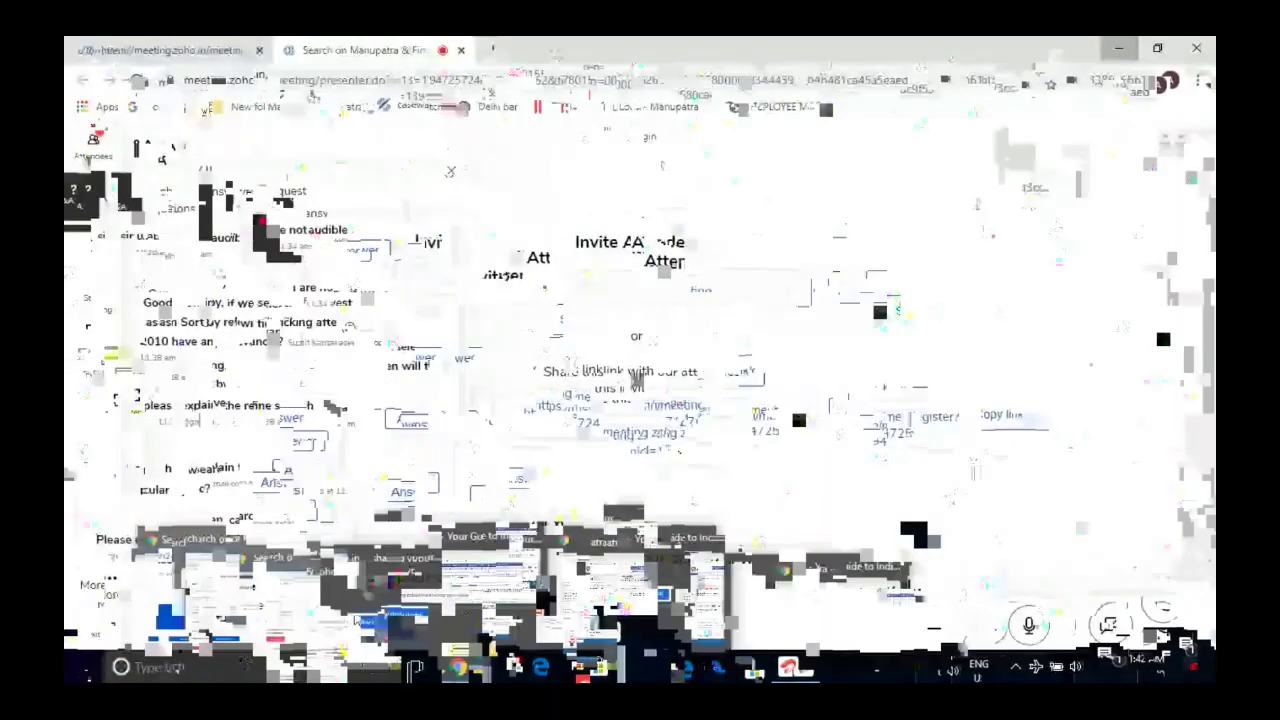
{"action": "scroll", "coordinate": [310, 548], "scroll_direction": "down", "scroll_amount": 1}
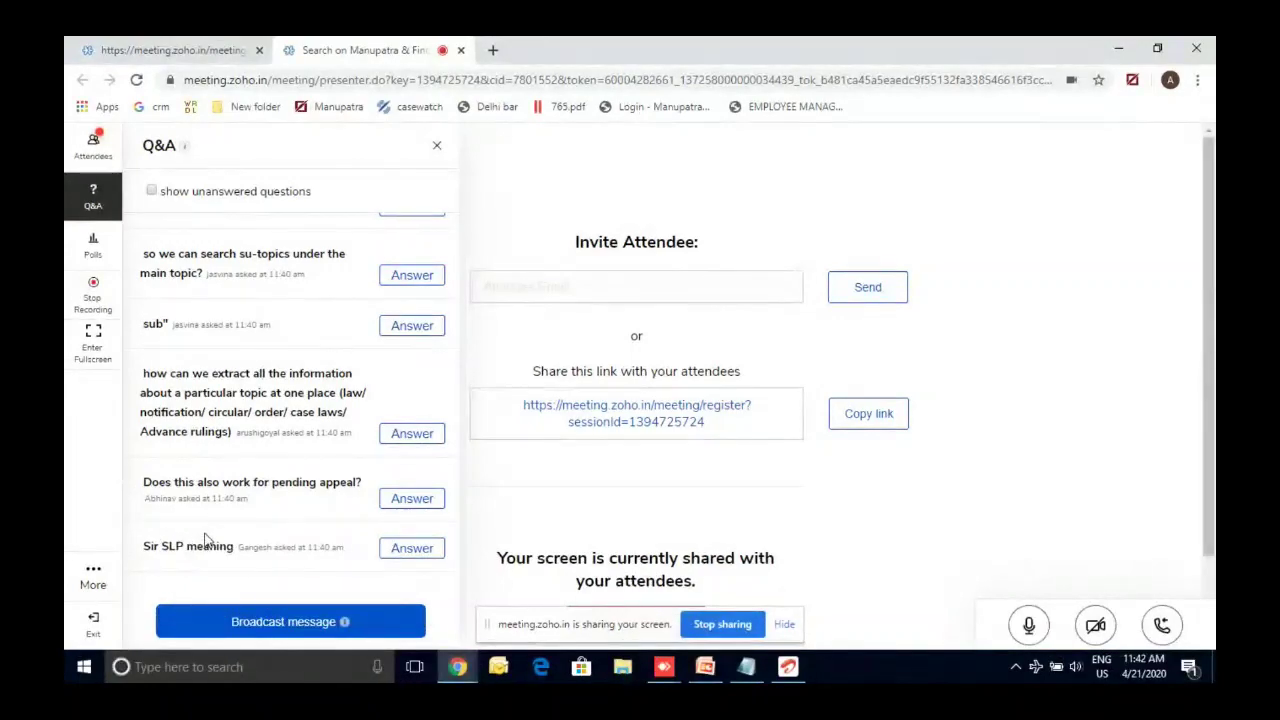
{"action": "left_click", "coordinate": [460, 675]}
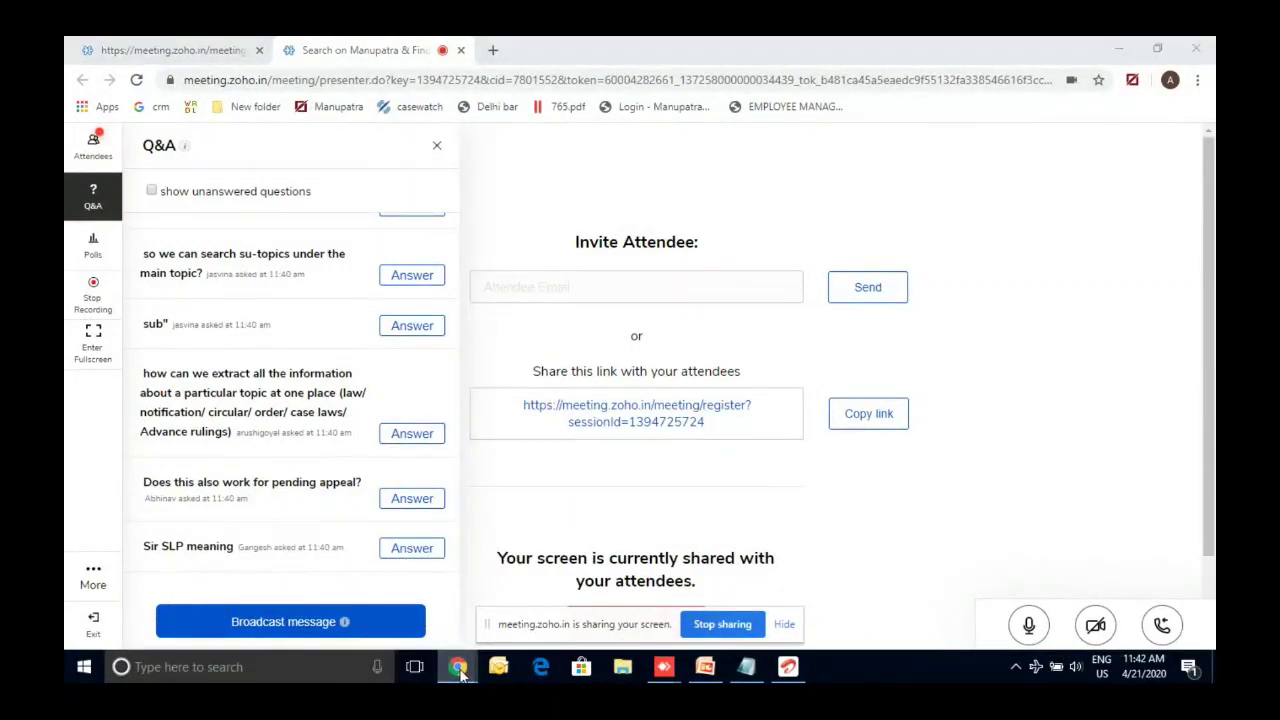
{"action": "left_click", "coordinate": [612, 603]}
Return to the PowerPoint deck and advance to slide 8, the maternity leave case scenario.
{"action": "key", "text": "alt+Tab"}
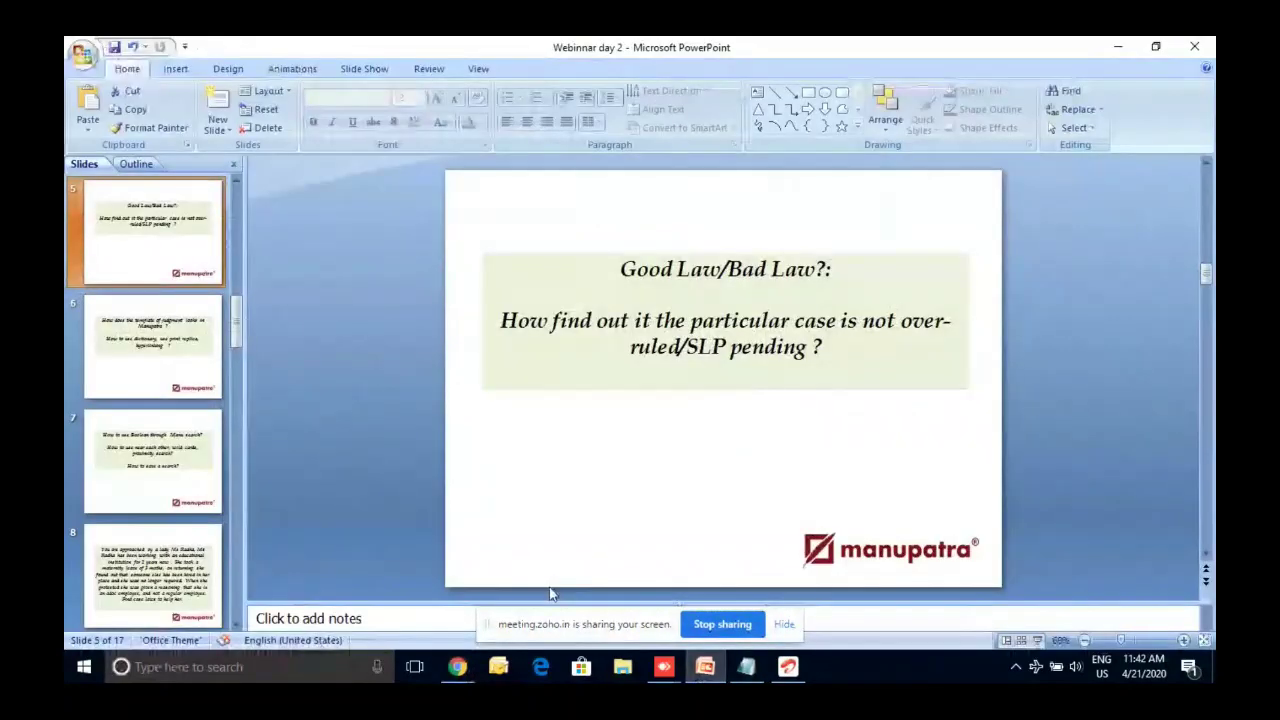
{"action": "key", "text": "Down"}
{"action": "key", "text": "Down"}
{"action": "key", "text": "Down"}
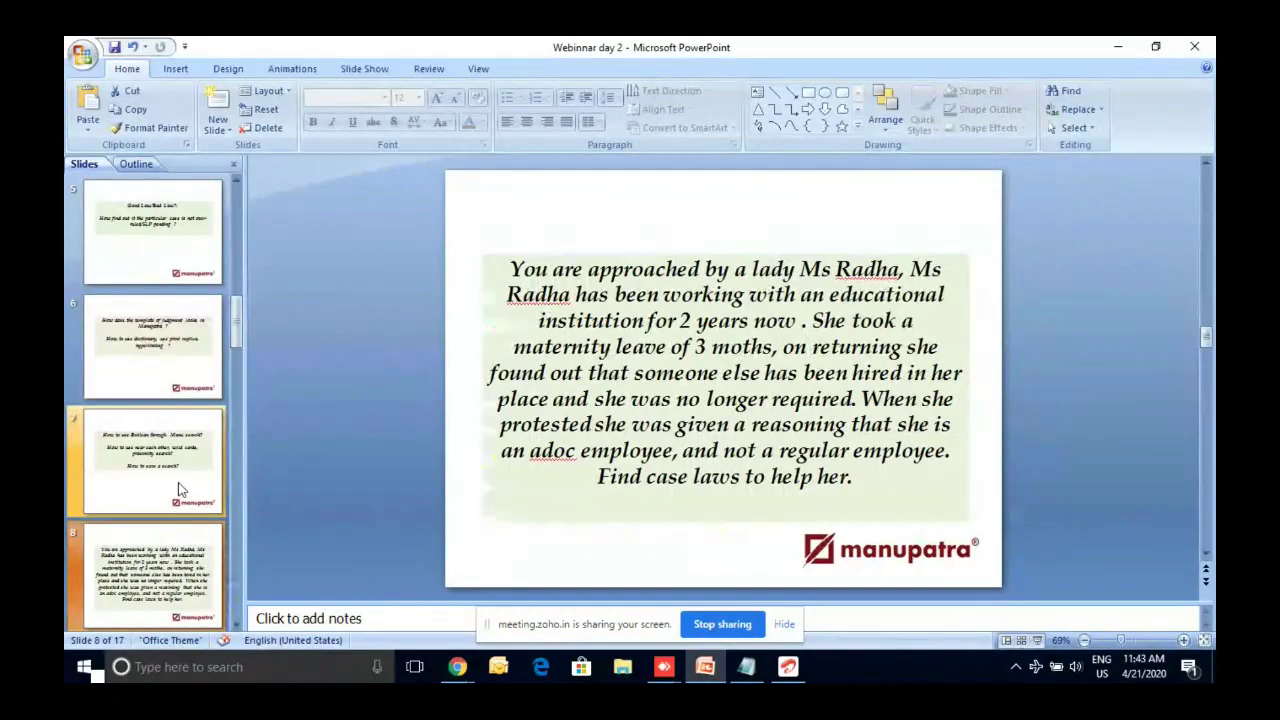
Show slide 7 on Boolean and proximity search, switch to Manupatra in Chrome, and view the Manu Search and Assisted Search forms.
{"action": "left_click", "coordinate": [178, 483]}
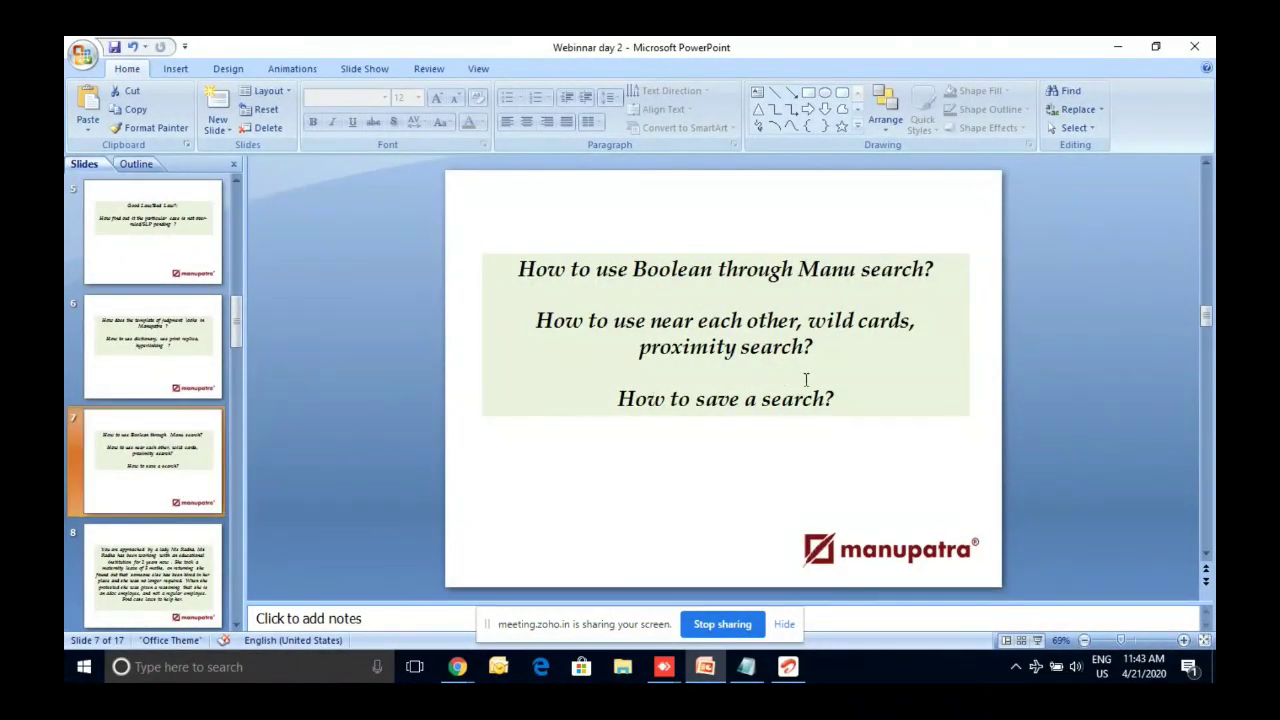
{"action": "left_click", "coordinate": [1117, 47]}
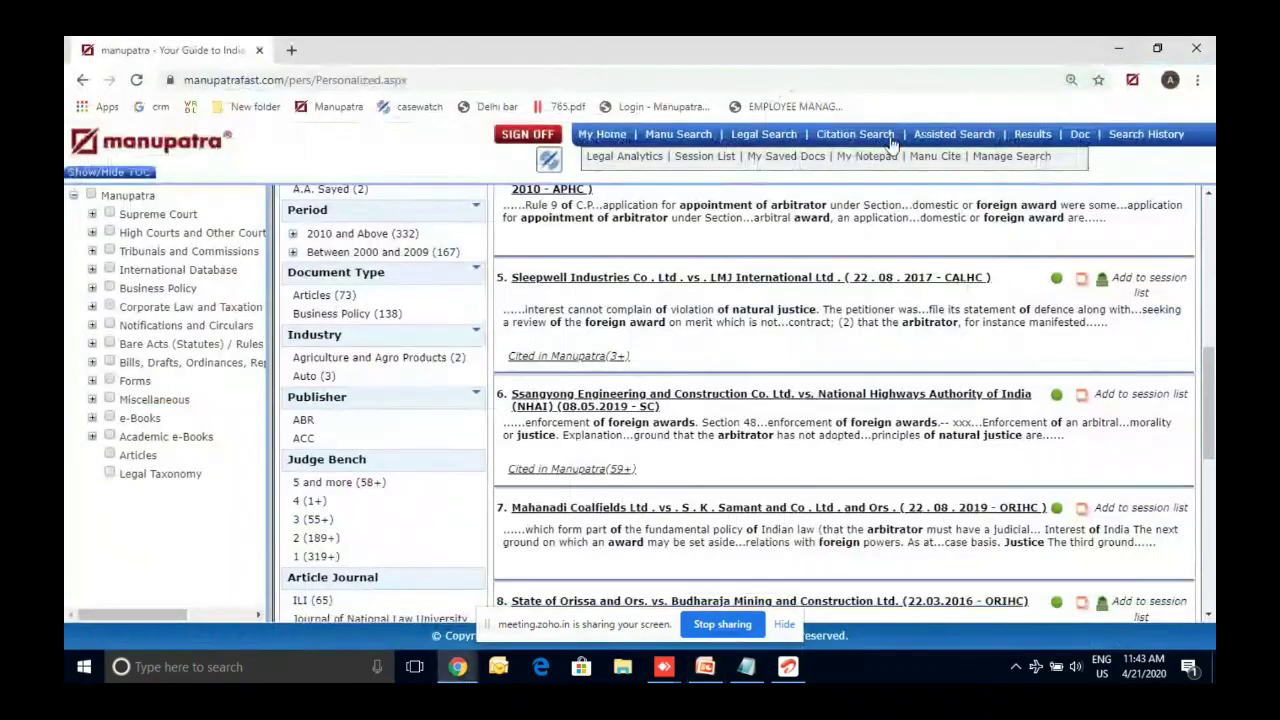
{"action": "left_click", "coordinate": [705, 138]}
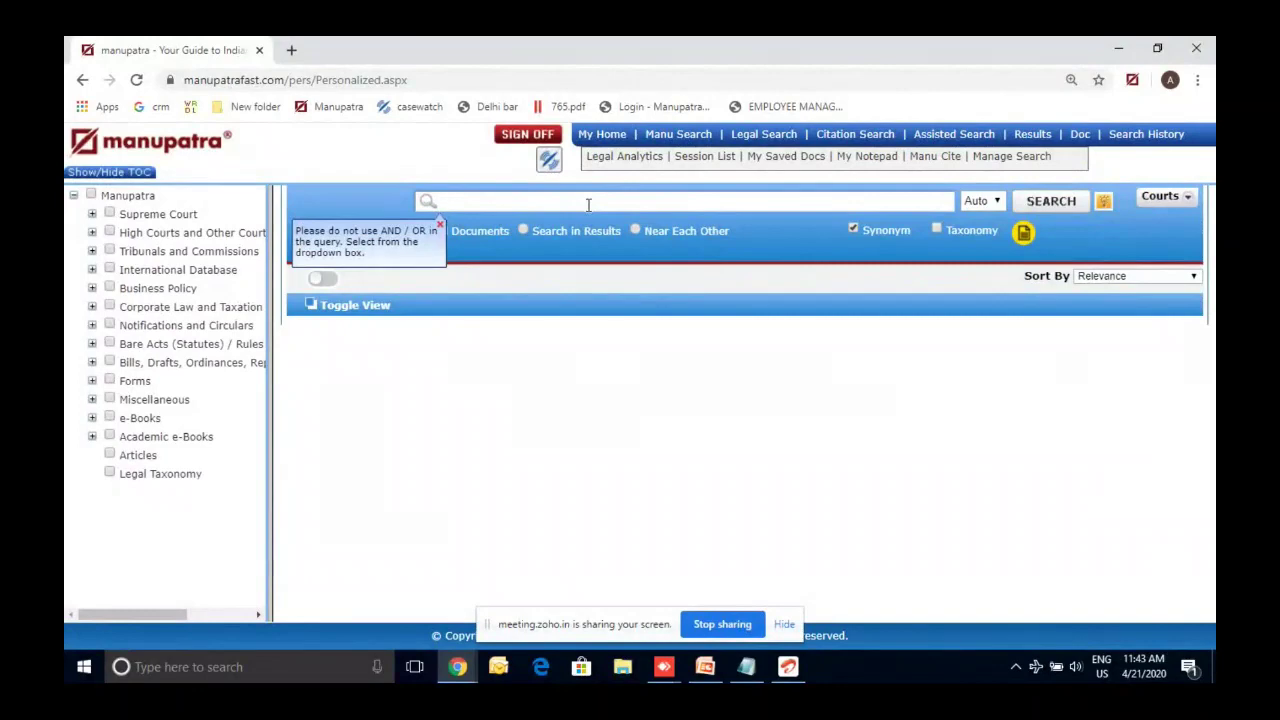
{"action": "left_click", "coordinate": [935, 143]}
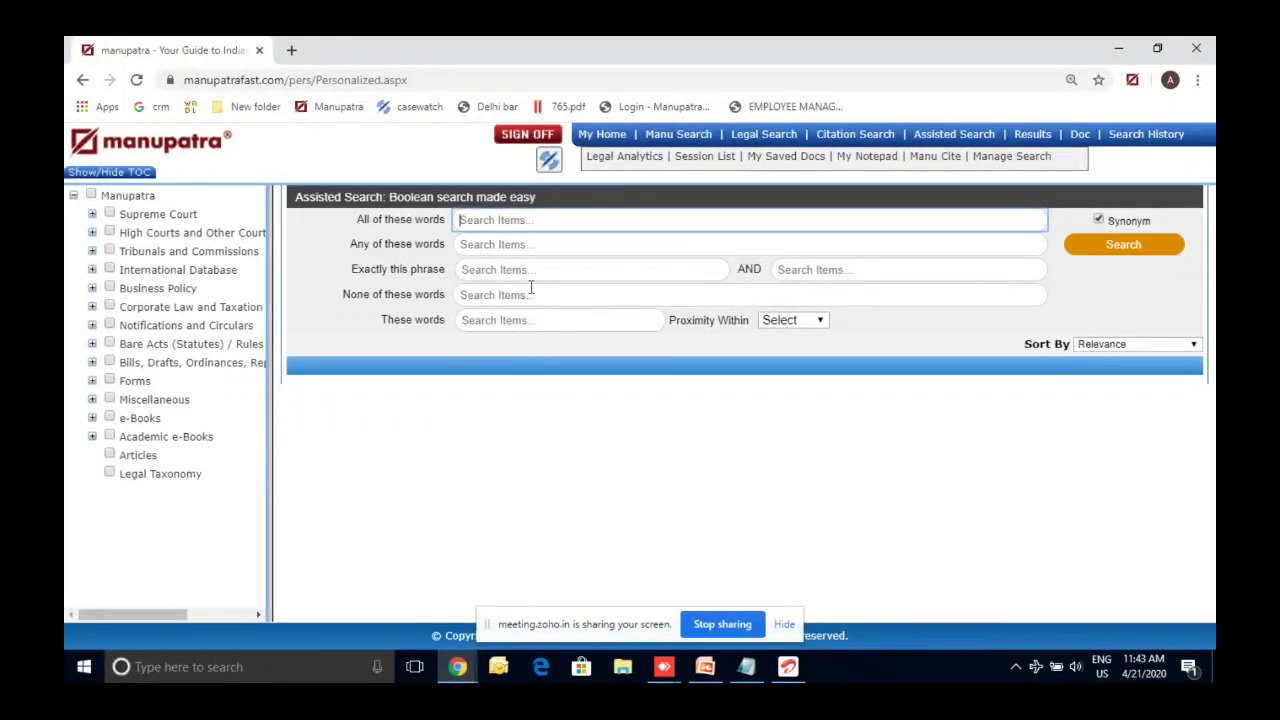
Return to Manu Search and search all documents for the exact phrase "child custody" in quotation marks.
{"action": "left_click", "coordinate": [680, 137]}
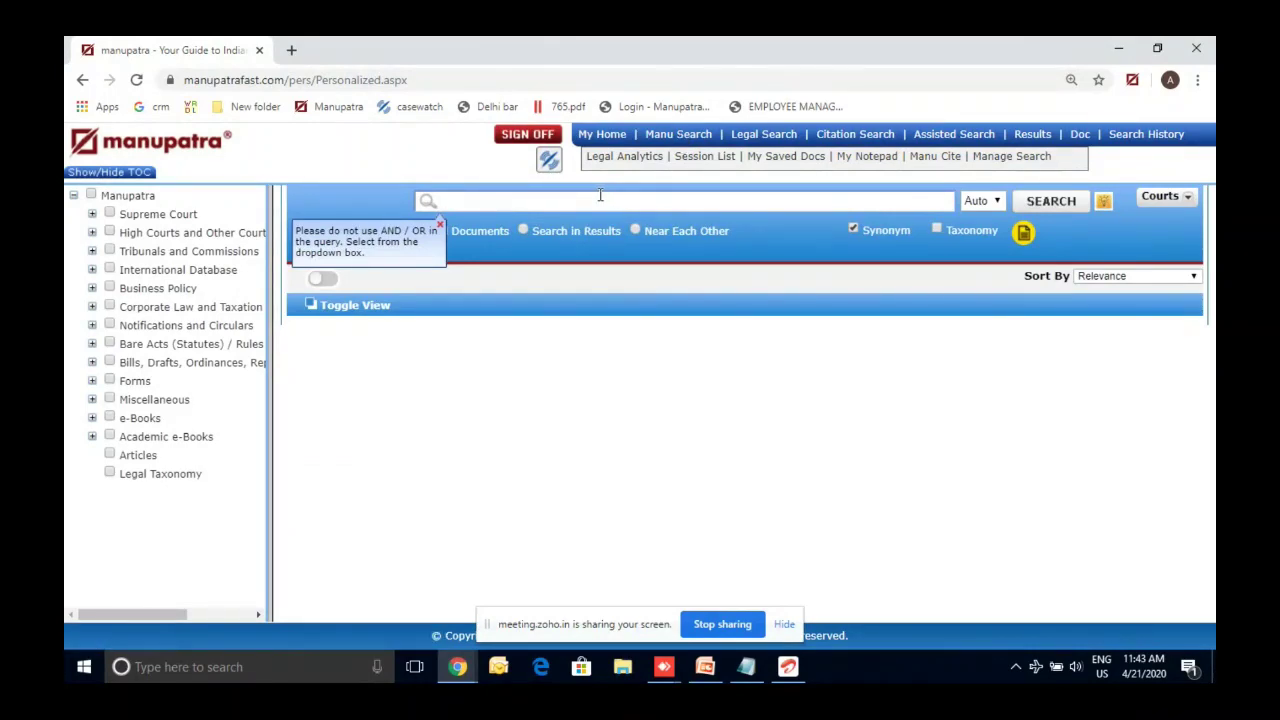
{"action": "type", "text": "\"child "}
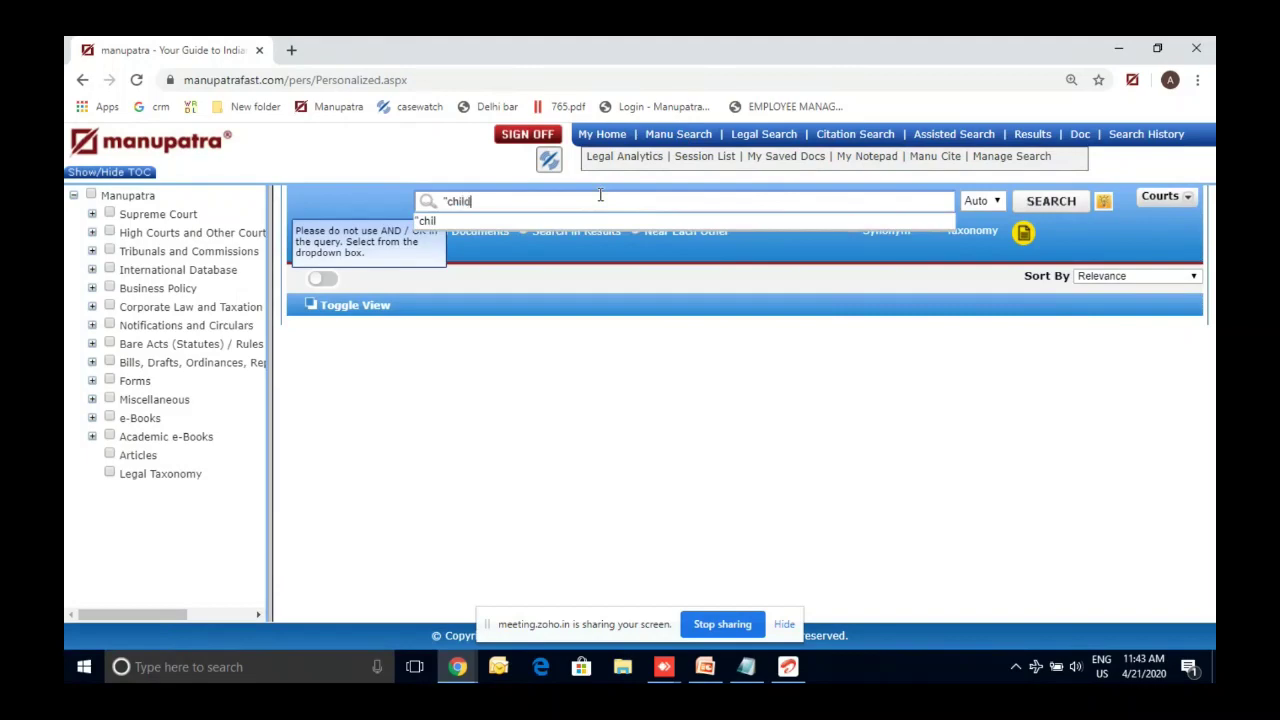
{"action": "type", "text": "custody"}
{"action": "left_click", "coordinate": [1197, 80]}
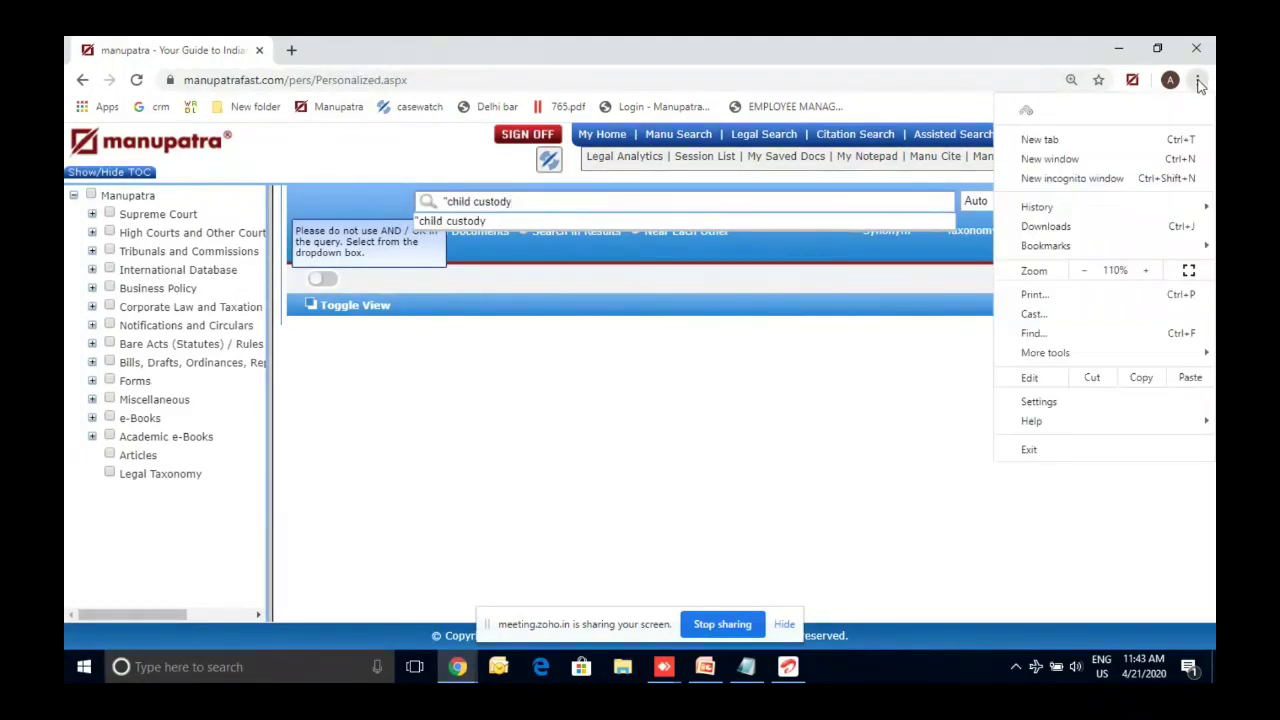
{"action": "left_click", "coordinate": [1148, 269]}
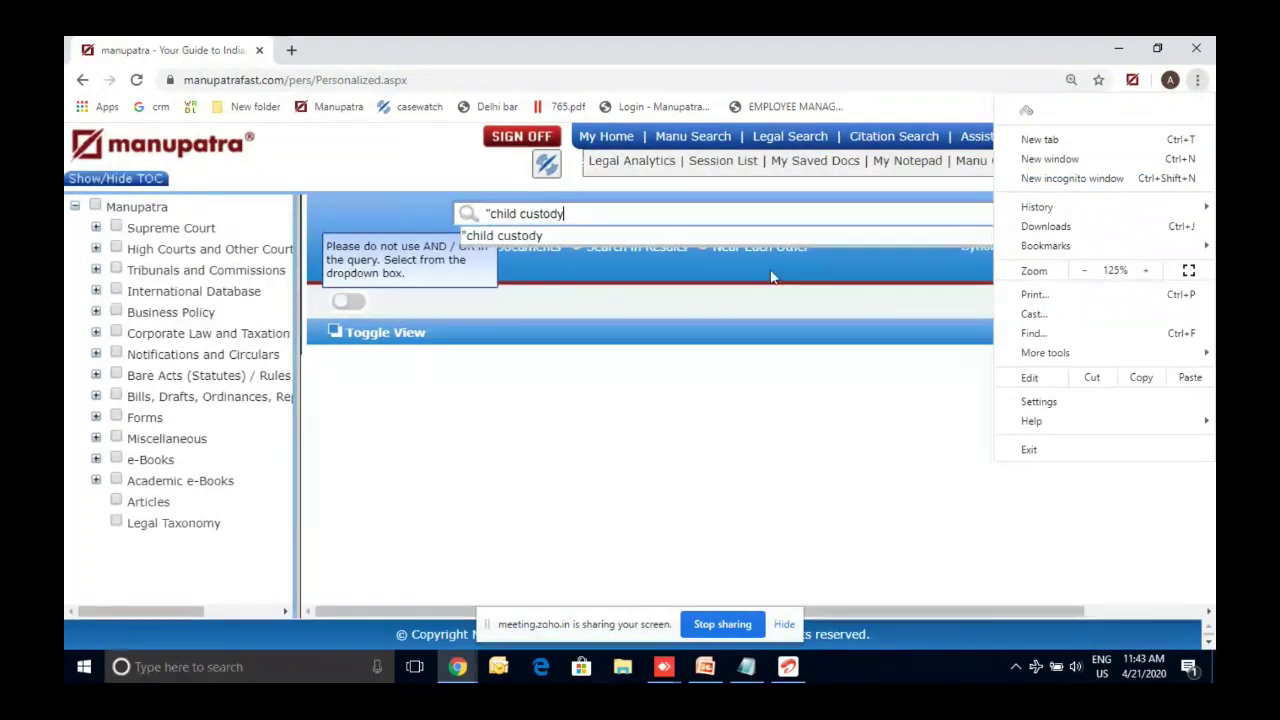
{"action": "left_click", "coordinate": [677, 214]}
{"action": "type", "text": "\""}
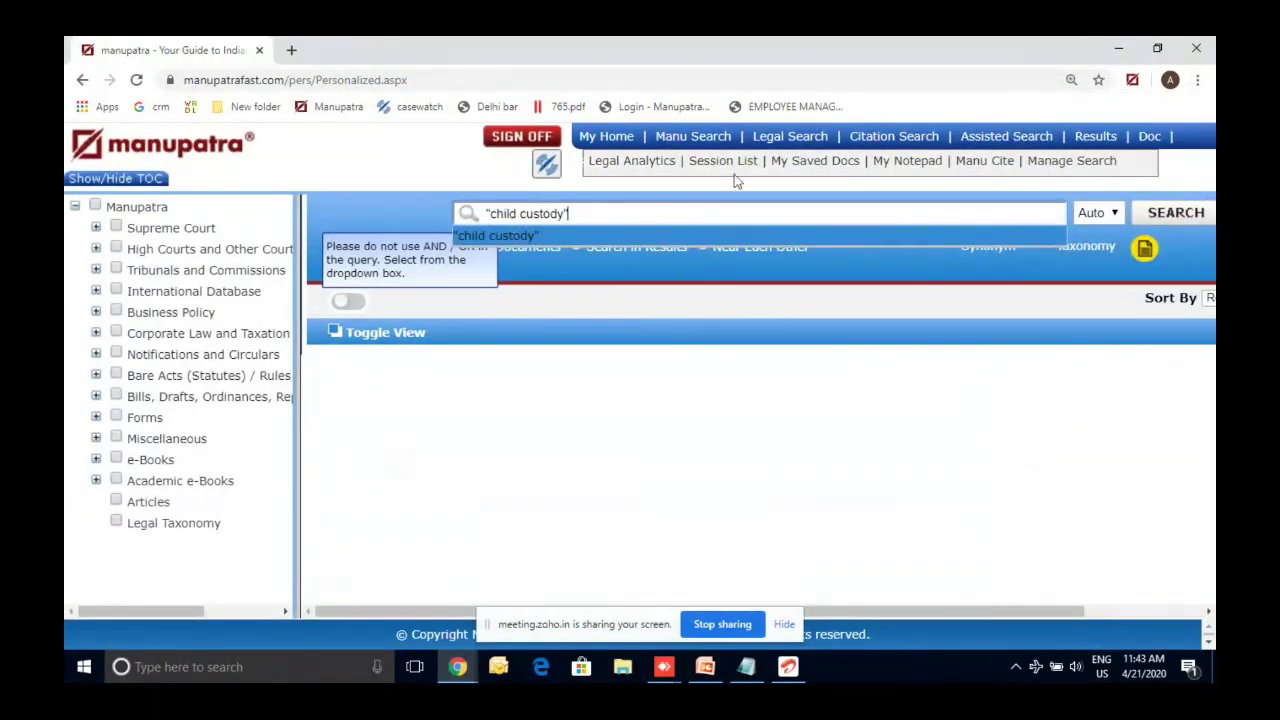
{"action": "left_click", "coordinate": [1155, 213]}
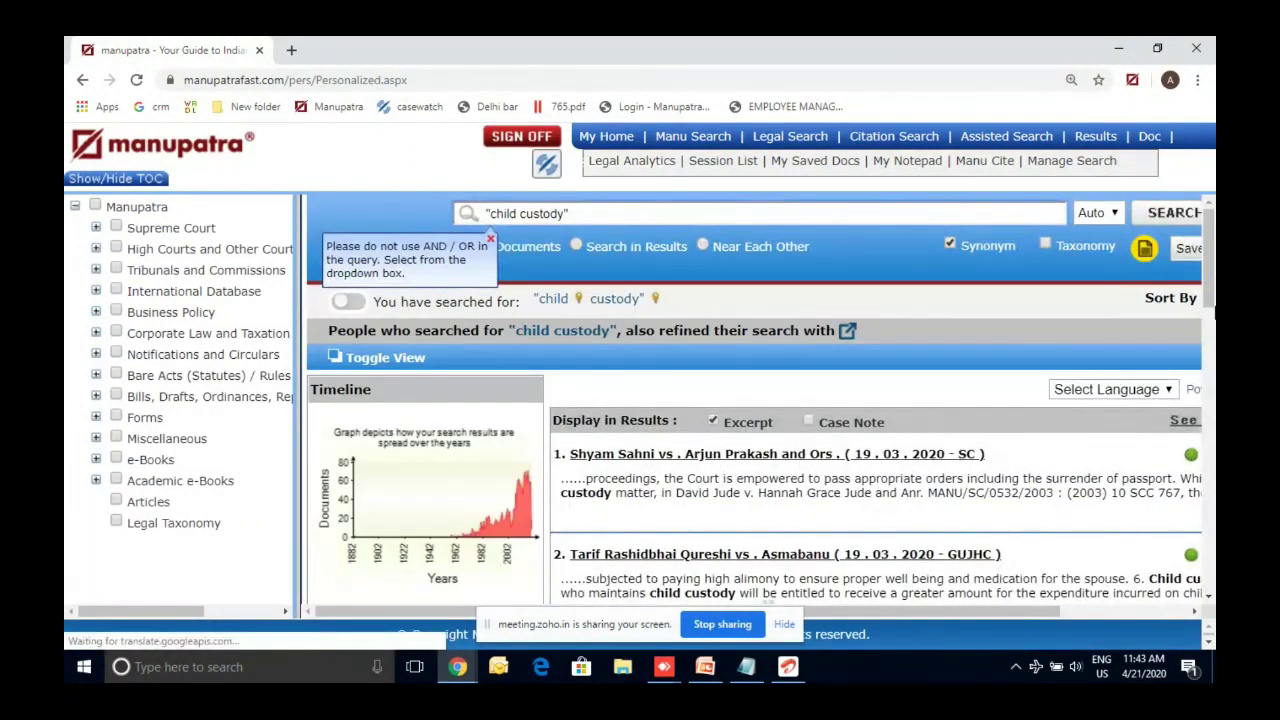
Switch the search scope to Search in Results and enter visting rights as the refining query.
{"action": "left_click", "coordinate": [1197, 88]}
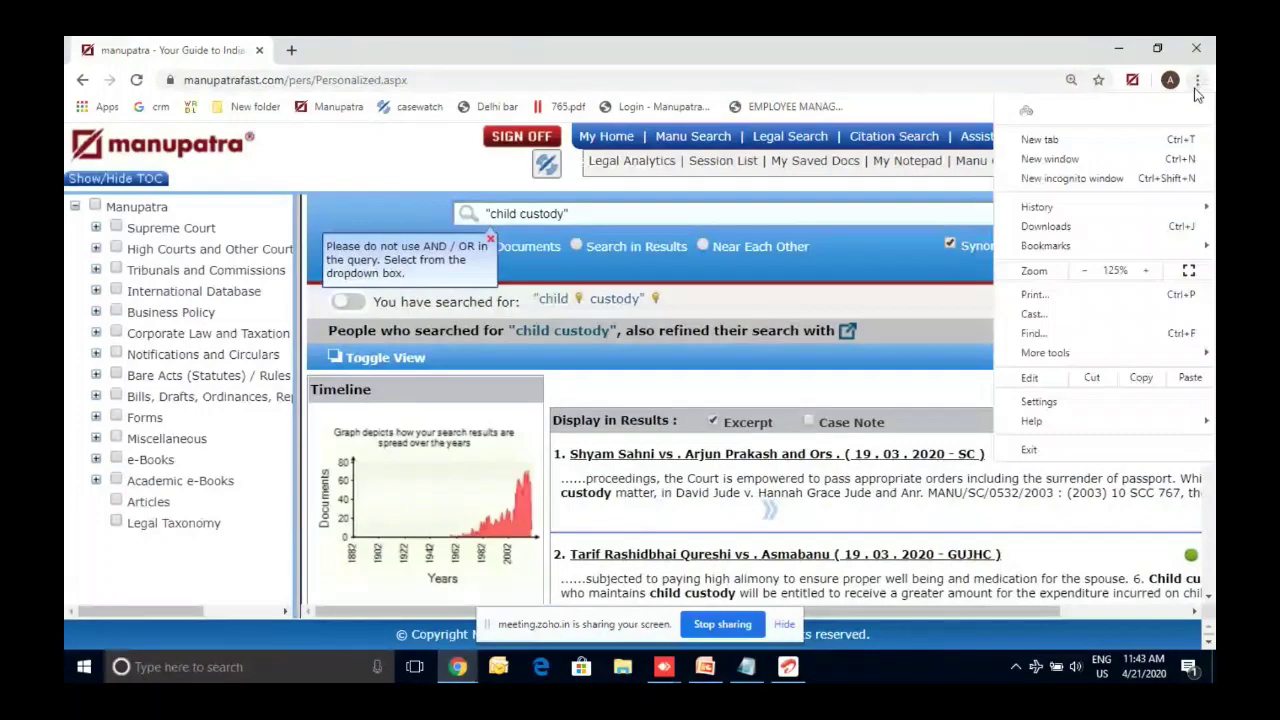
{"action": "double_click", "coordinate": [1084, 270]}
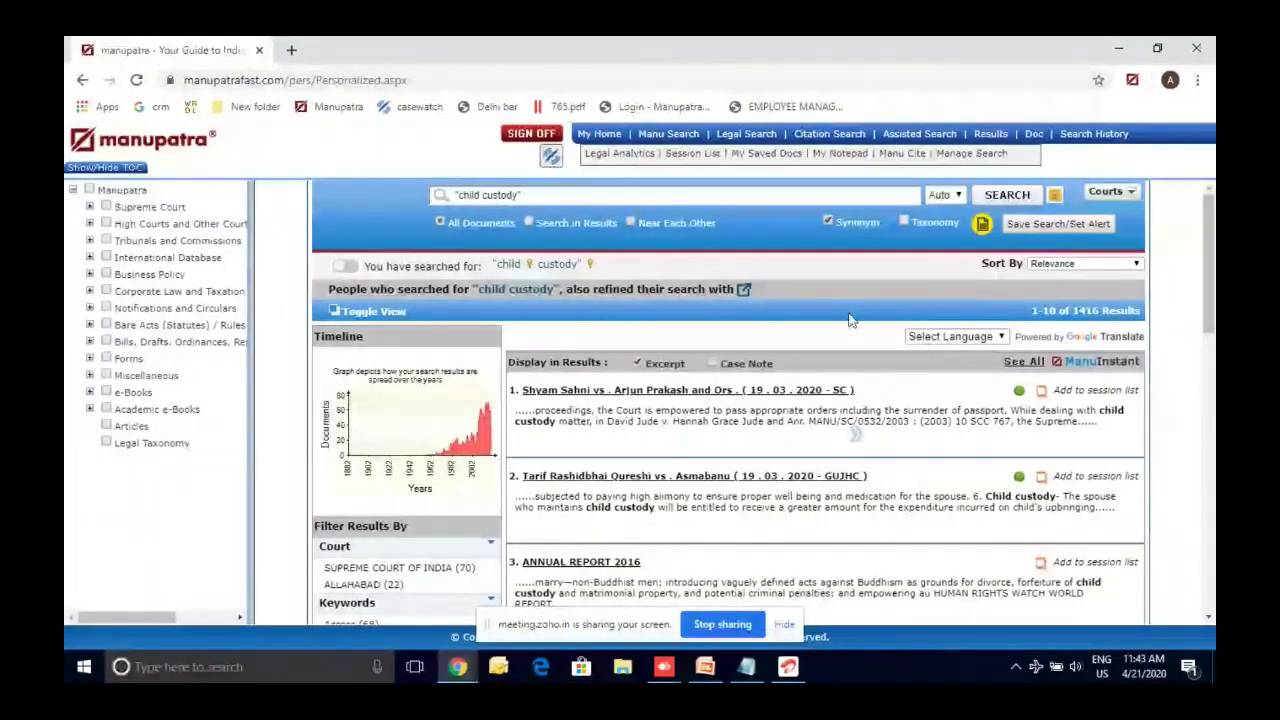
{"action": "left_click", "coordinate": [548, 221]}
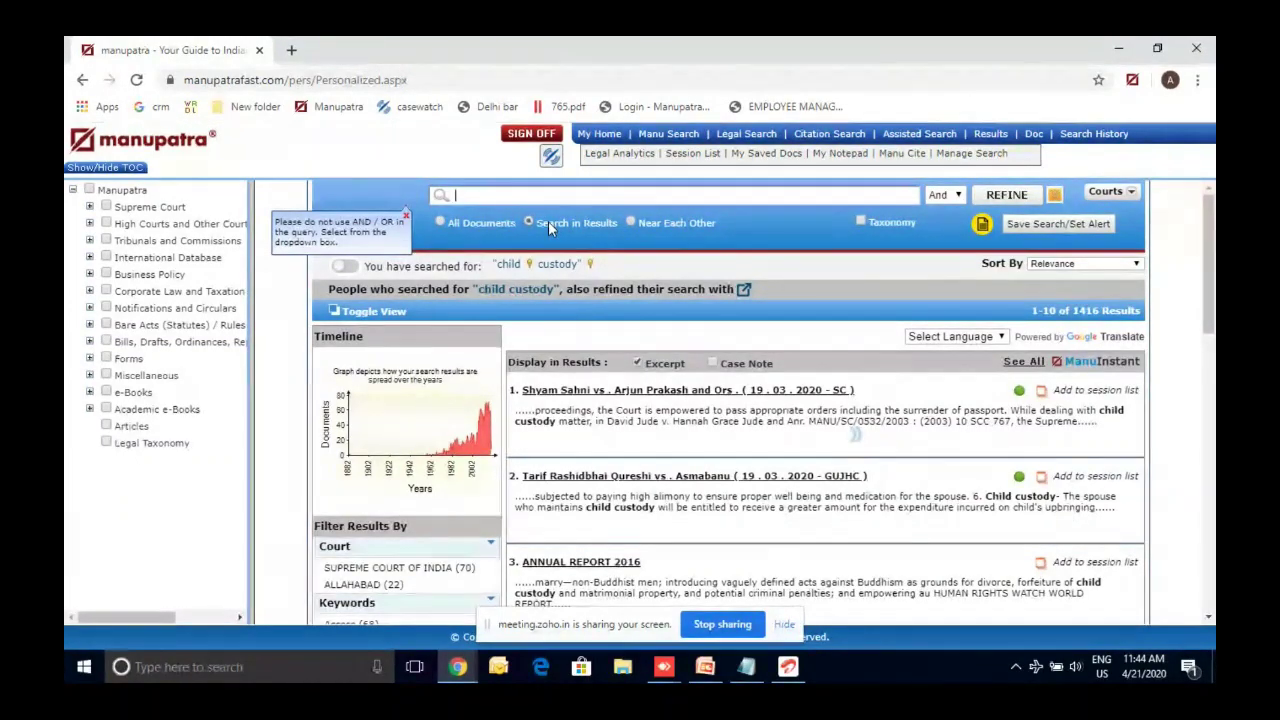
{"action": "type", "text": "v"}
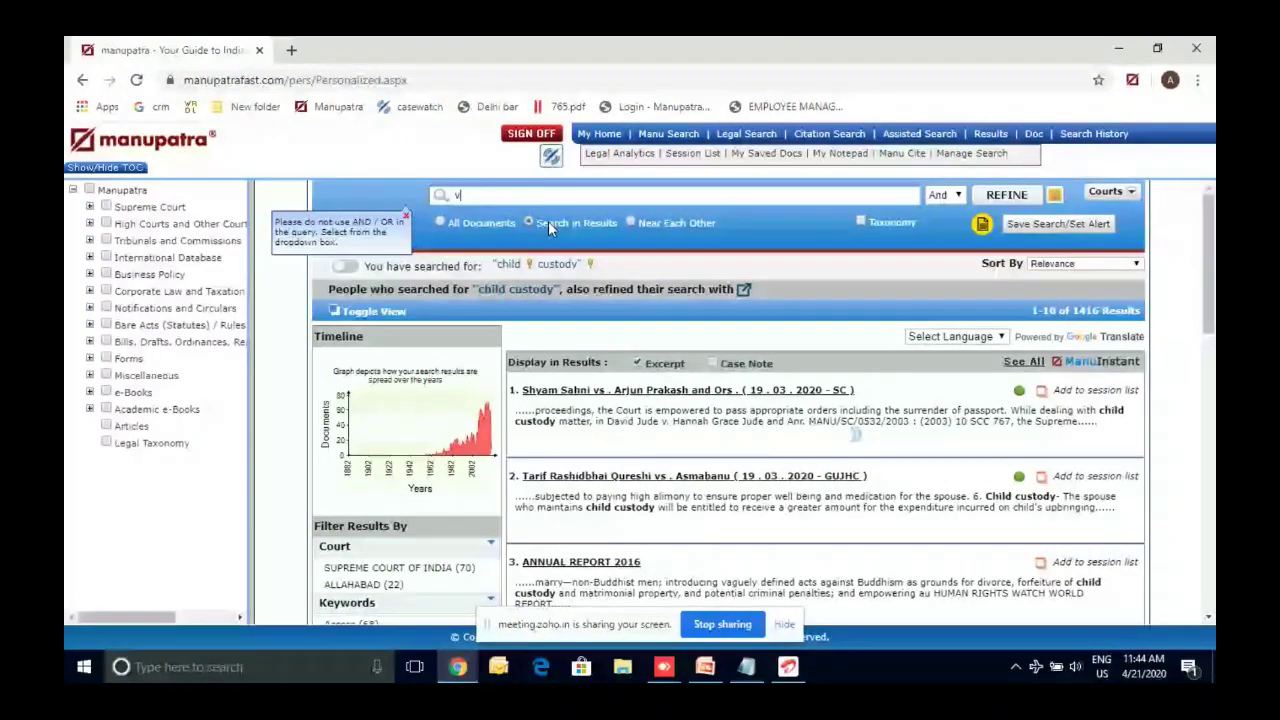
{"action": "type", "text": "isting rights"}
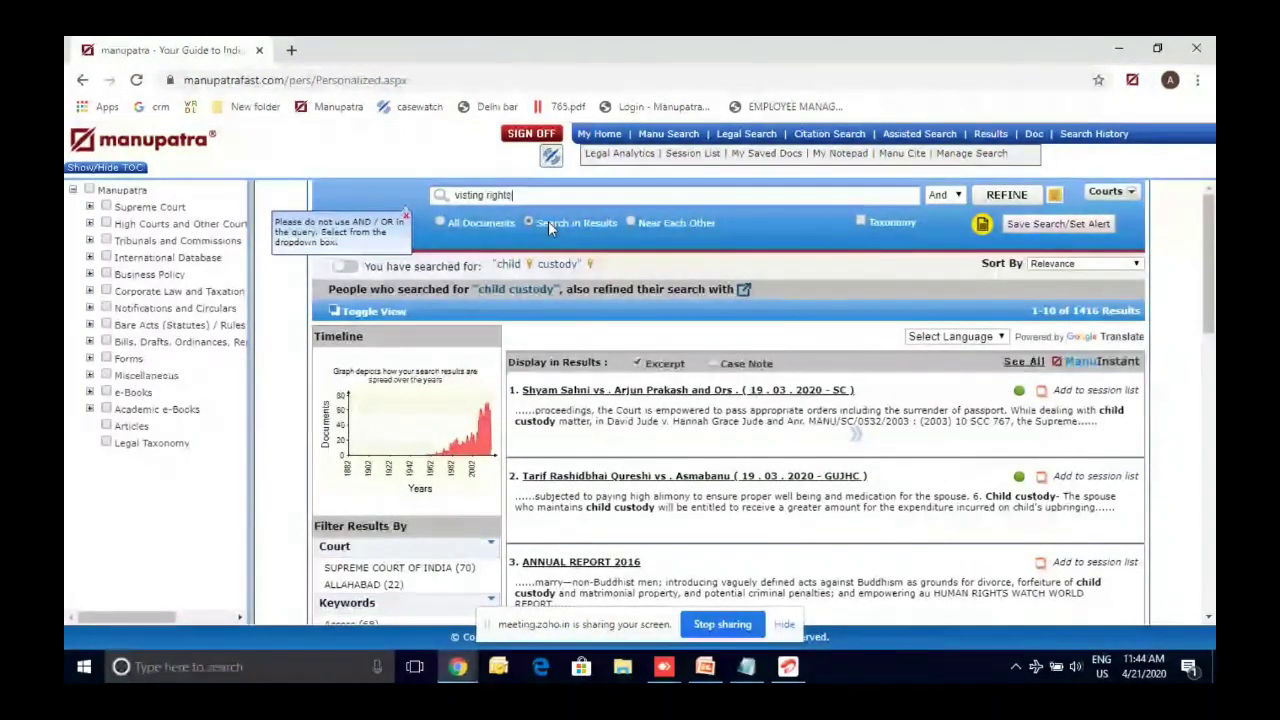
Shorten the first refining term to a wildcard so the query reads vist* rights, and refine the child custody results with And.
{"action": "left_click", "coordinate": [1197, 80]}
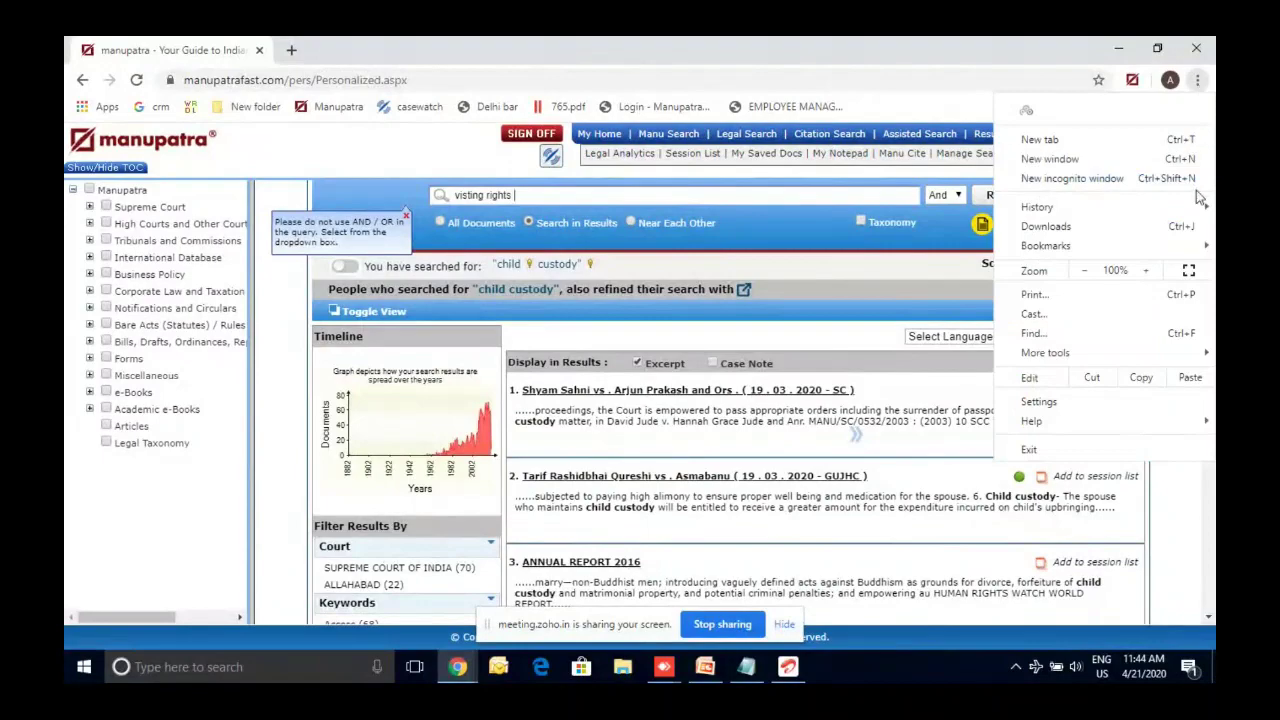
{"action": "left_click", "coordinate": [1150, 272]}
{"action": "left_click", "coordinate": [1150, 272]}
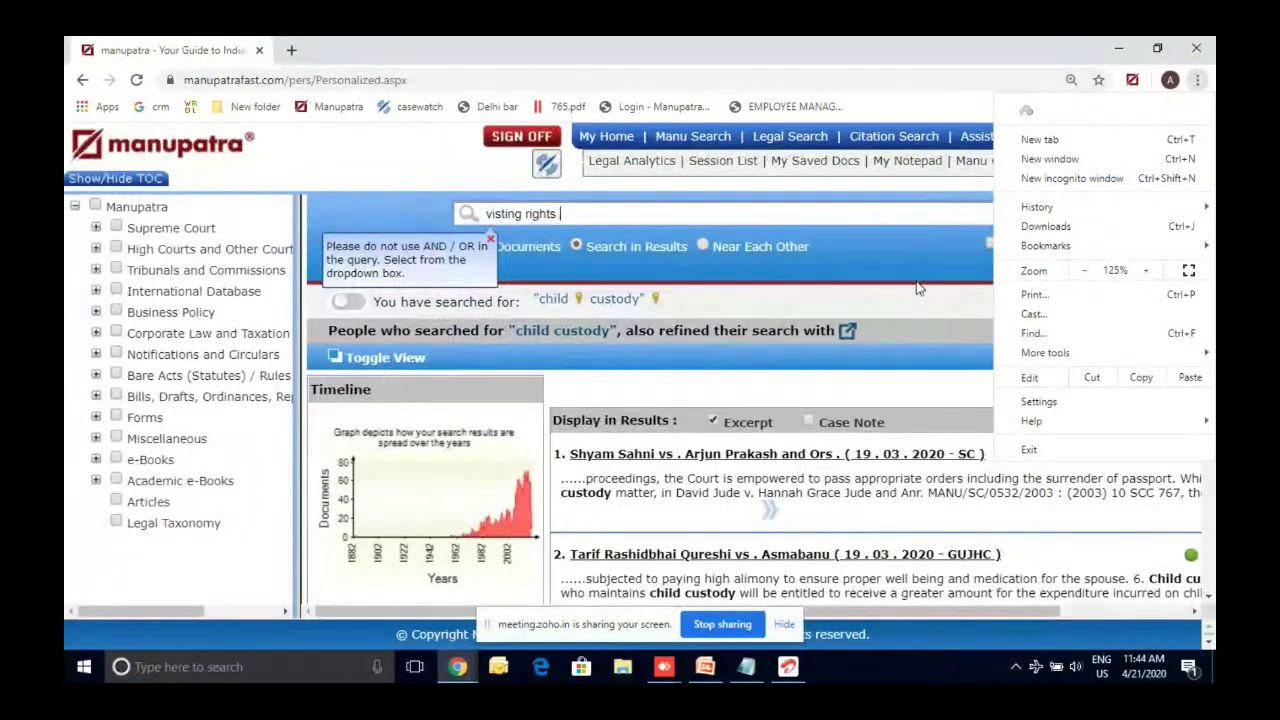
{"action": "left_click", "coordinate": [1150, 272]}
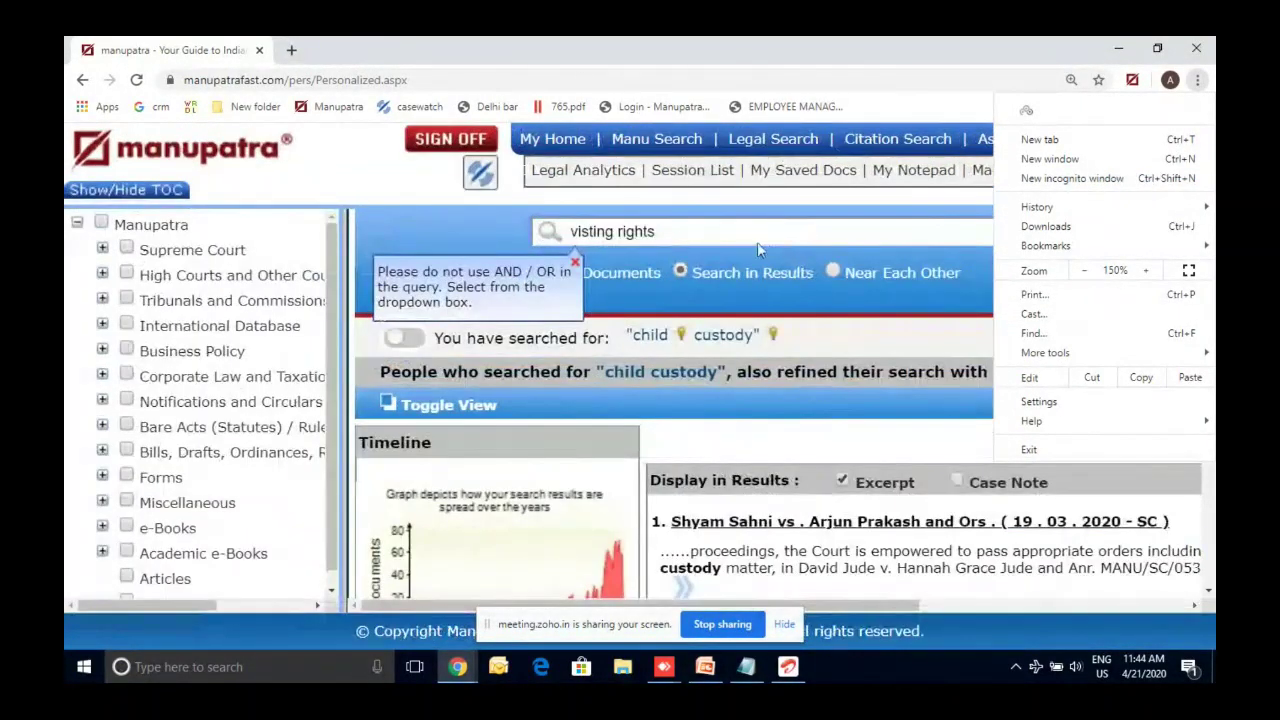
{"action": "left_click", "coordinate": [752, 240]}
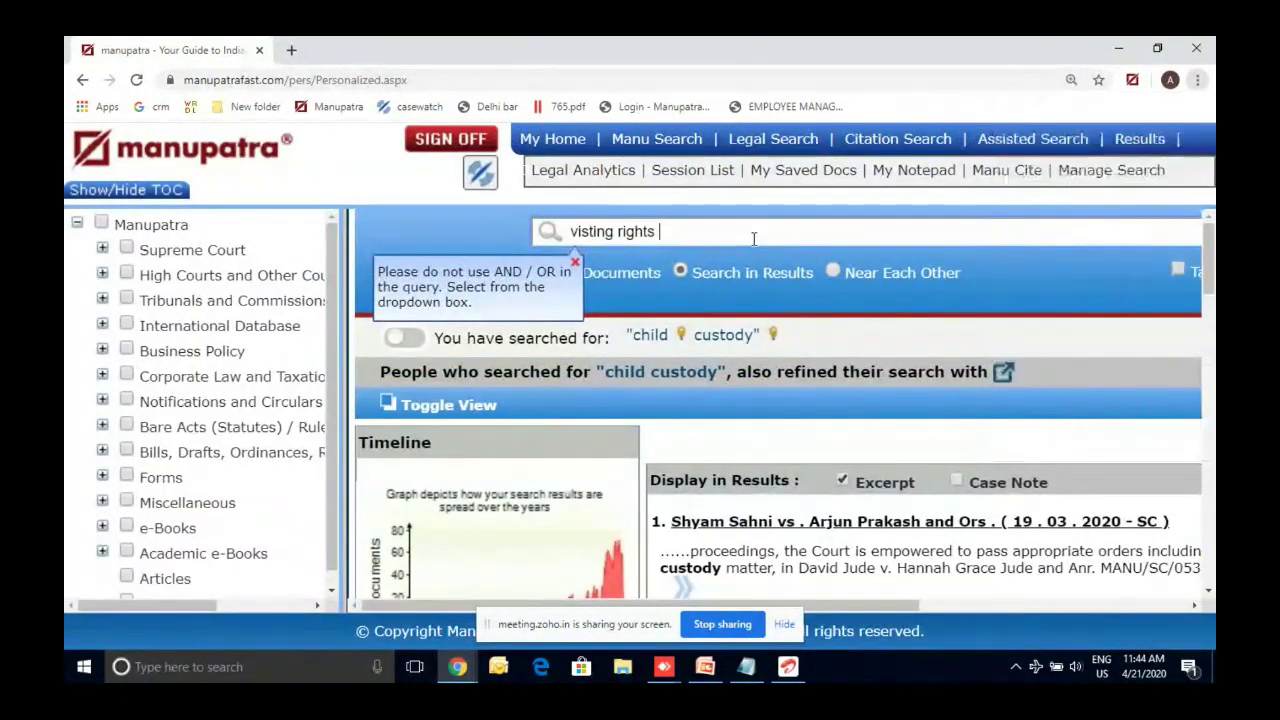
{"action": "left_click", "coordinate": [611, 233]}
{"action": "key", "text": "BackSpace"}
{"action": "key", "text": "BackSpace"}
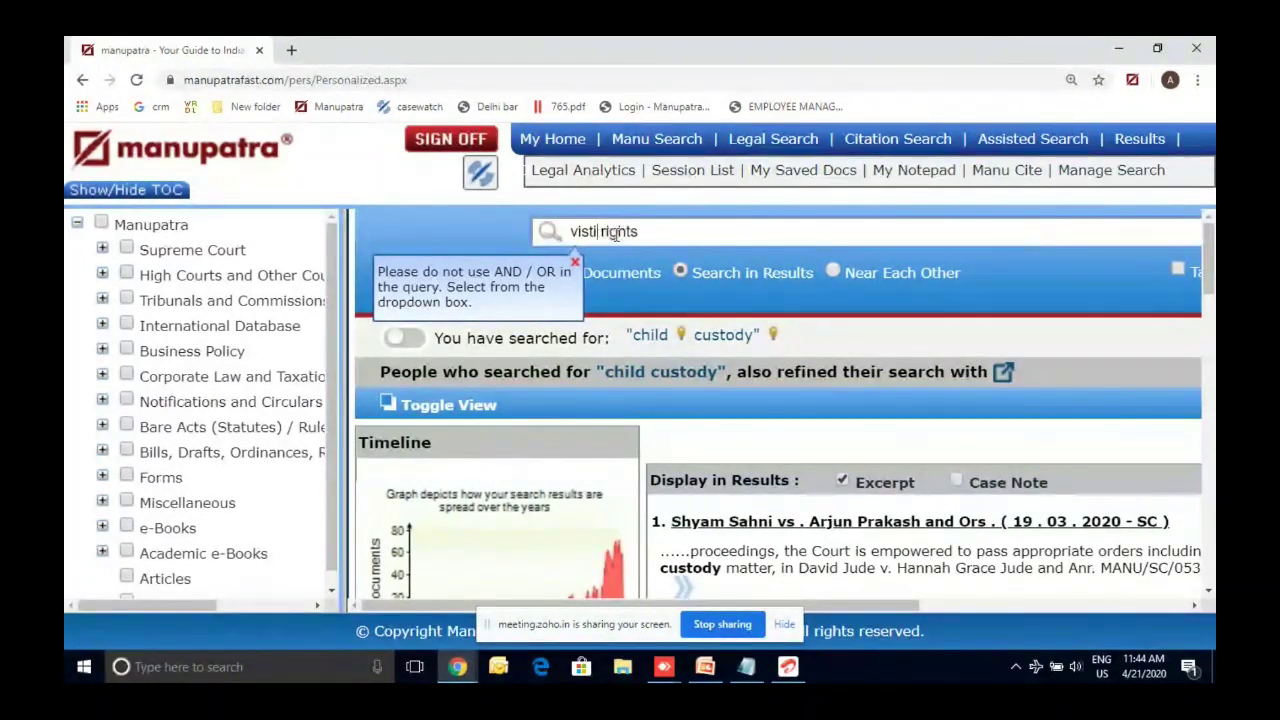
{"action": "key", "text": "BackSpace"}
{"action": "type", "text": "*"}
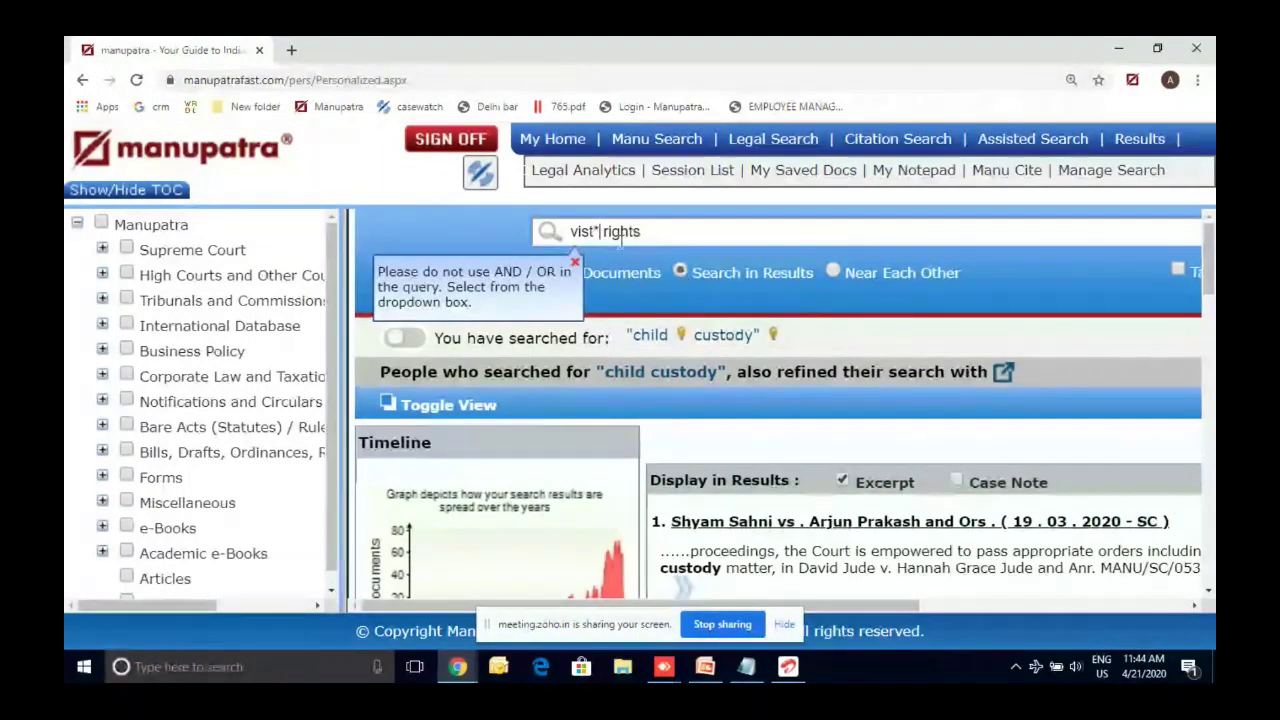
{"action": "left_click", "coordinate": [1077, 606]}
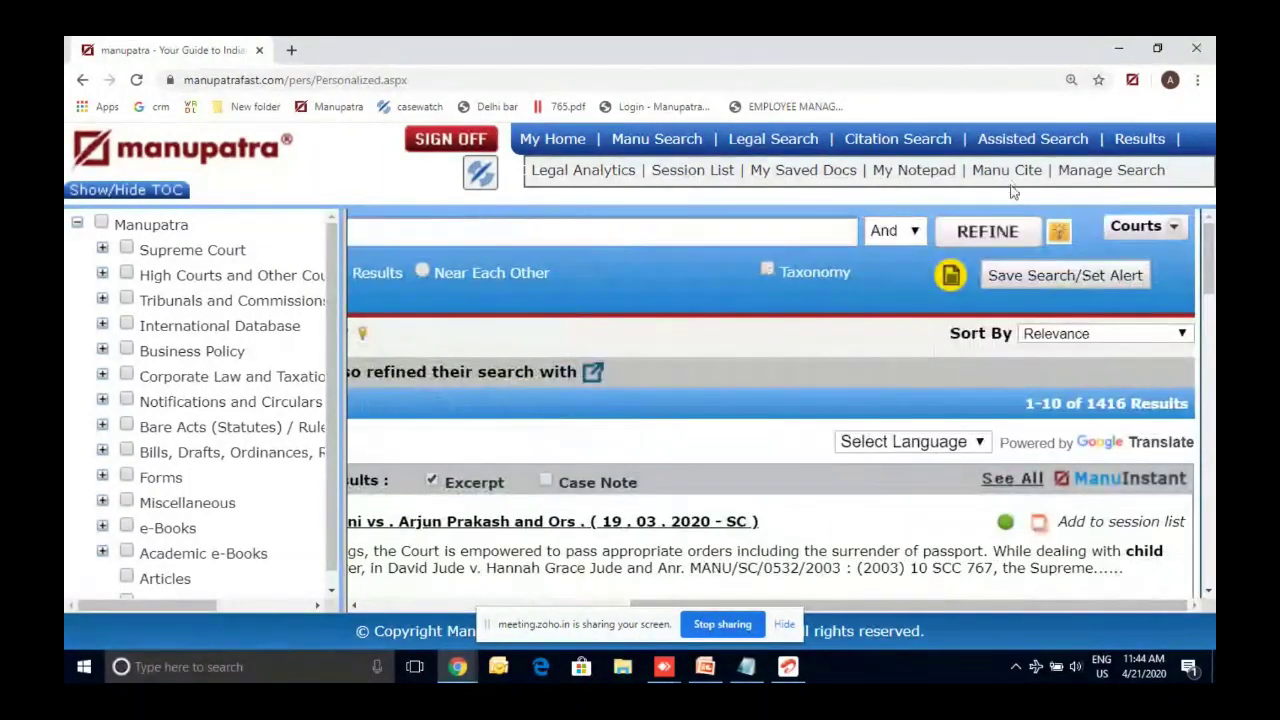
{"action": "left_click", "coordinate": [993, 232]}
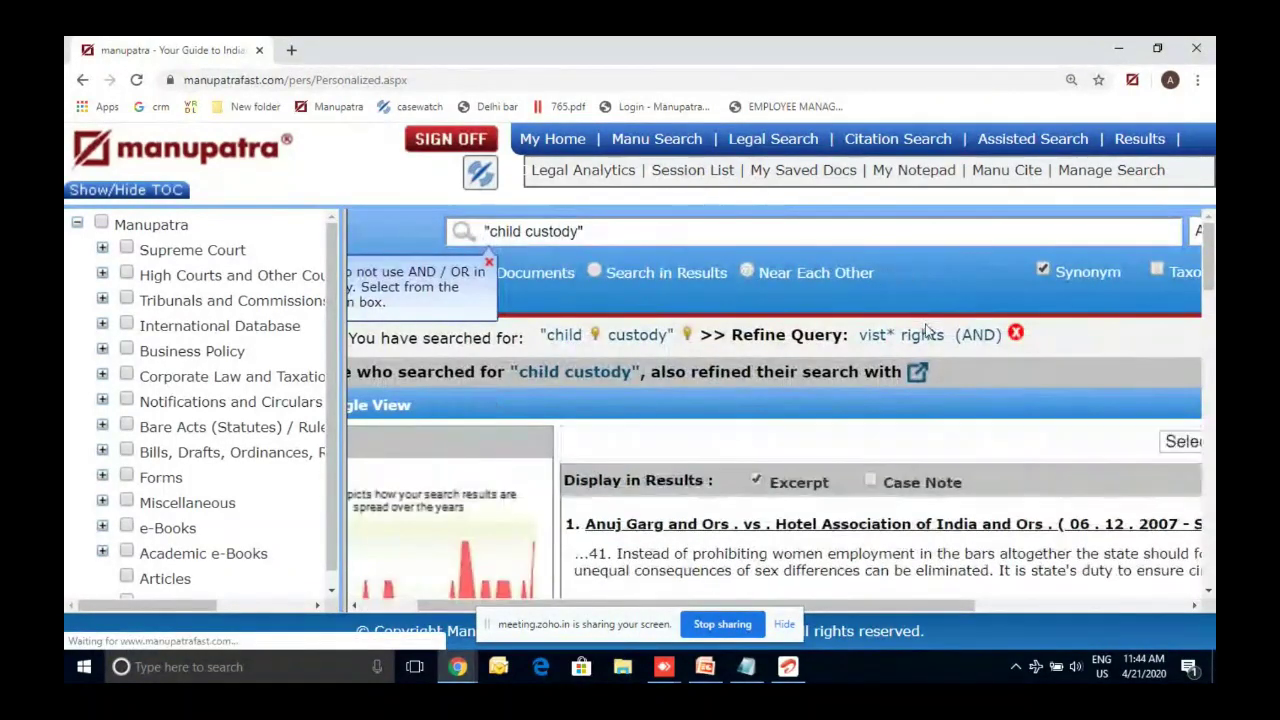
Look through the refined results to see how the child custody and rights terms match in the excerpts.
{"action": "scroll", "coordinate": [926, 290], "scroll_direction": "down", "scroll_amount": 2}
{"action": "scroll", "coordinate": [927, 296], "scroll_direction": "down", "scroll_amount": 4}
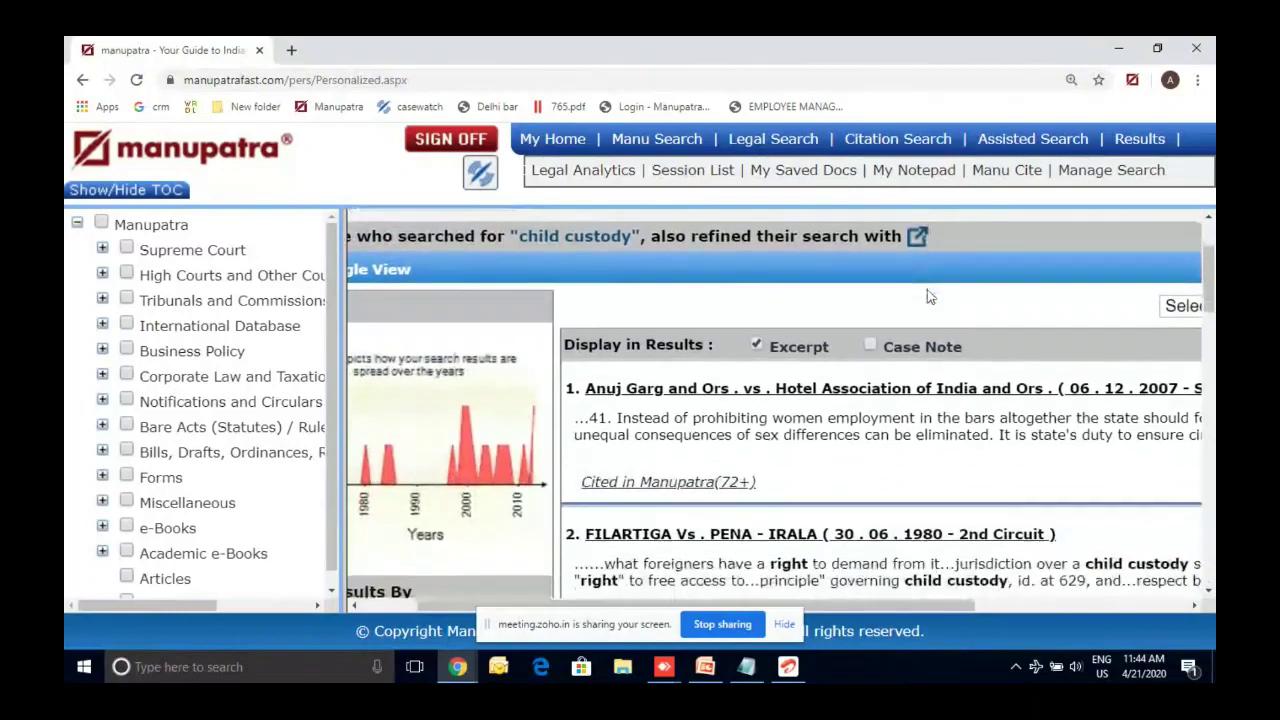
{"action": "scroll", "coordinate": [927, 290], "scroll_direction": "right", "scroll_amount": 4}
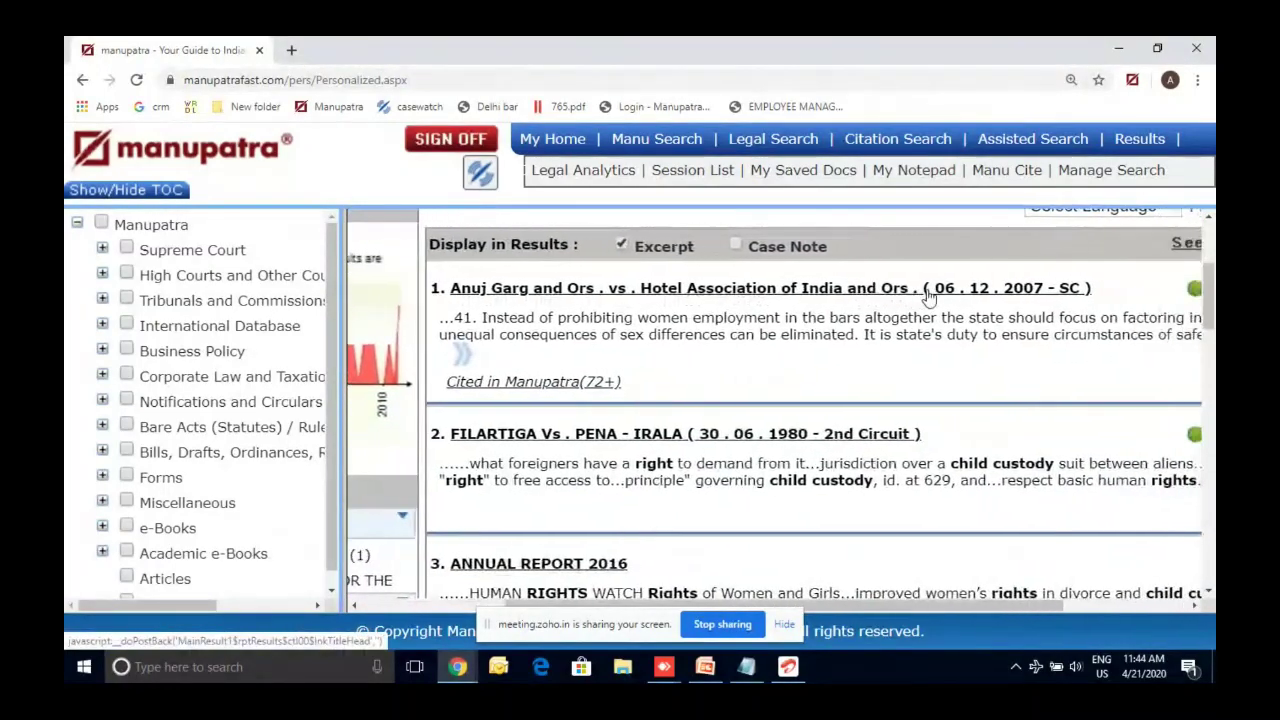
{"action": "scroll", "coordinate": [928, 297], "scroll_direction": "down", "scroll_amount": 2}
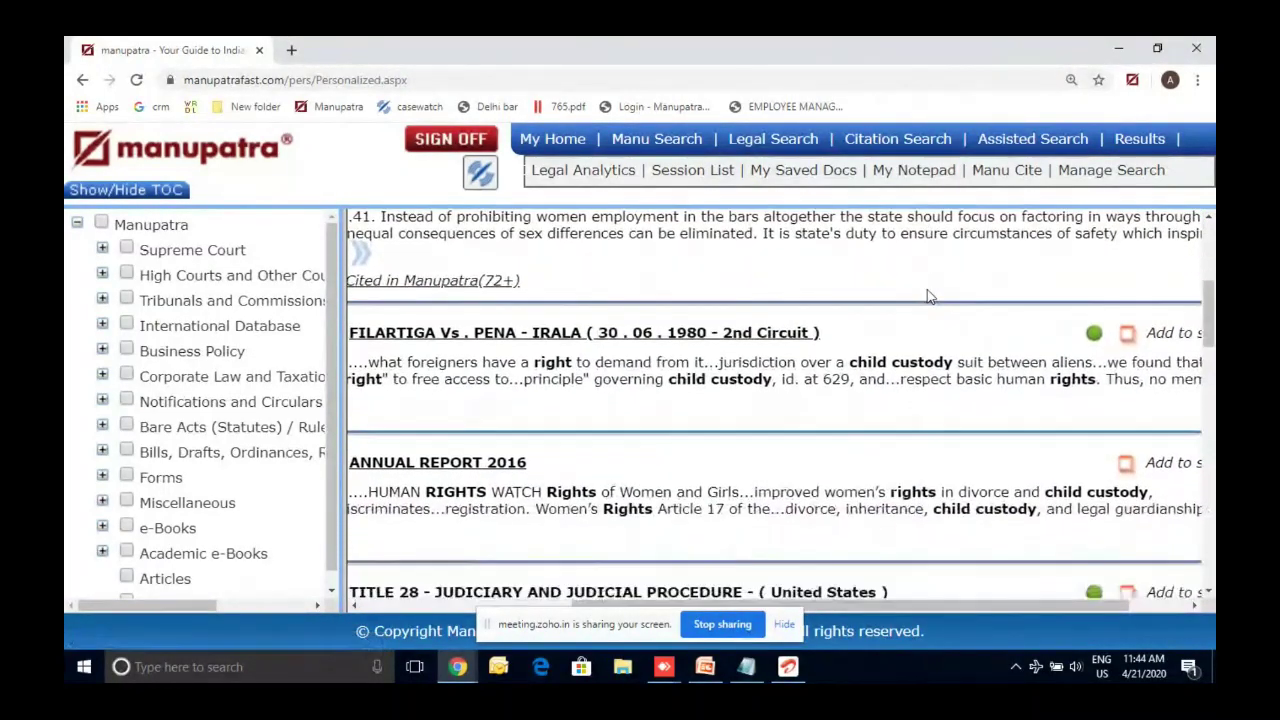
{"action": "scroll", "coordinate": [928, 297], "scroll_direction": "down", "scroll_amount": 4}
{"action": "scroll", "coordinate": [929, 297], "scroll_direction": "left", "scroll_amount": 4}
{"action": "scroll", "coordinate": [928, 297], "scroll_direction": "down", "scroll_amount": 5}
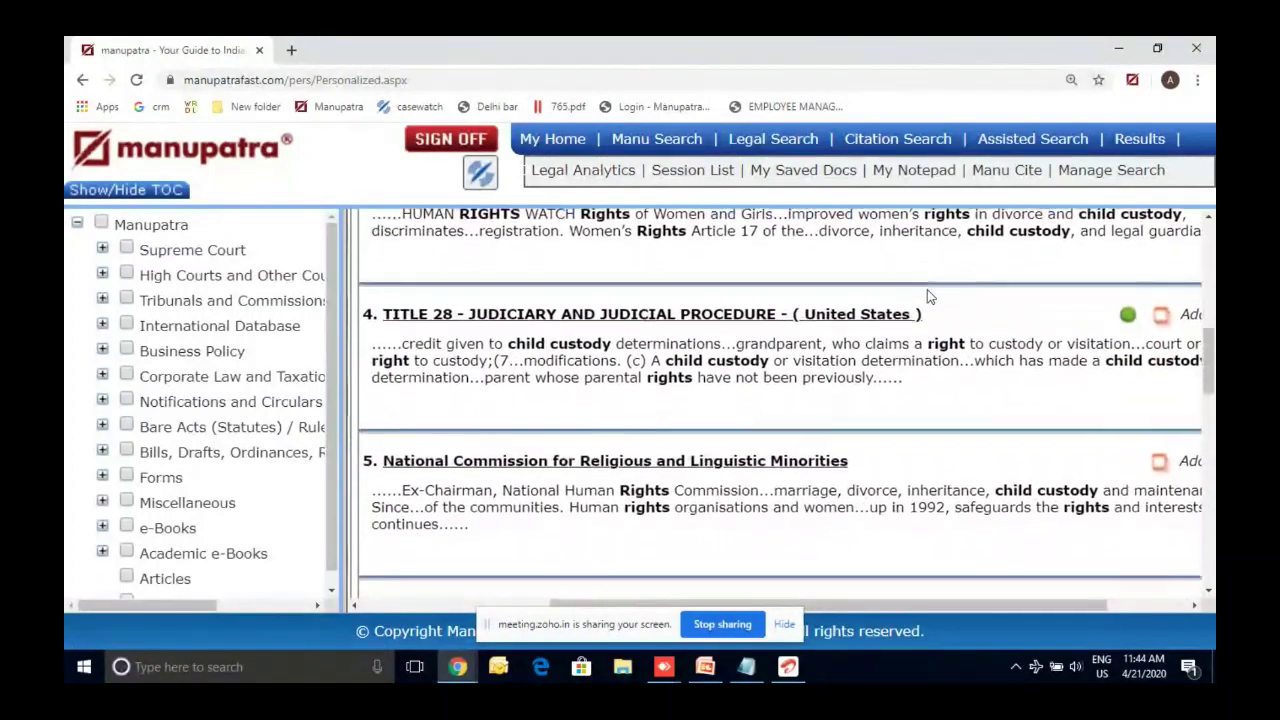
{"action": "scroll", "coordinate": [928, 289], "scroll_direction": "down", "scroll_amount": 2}
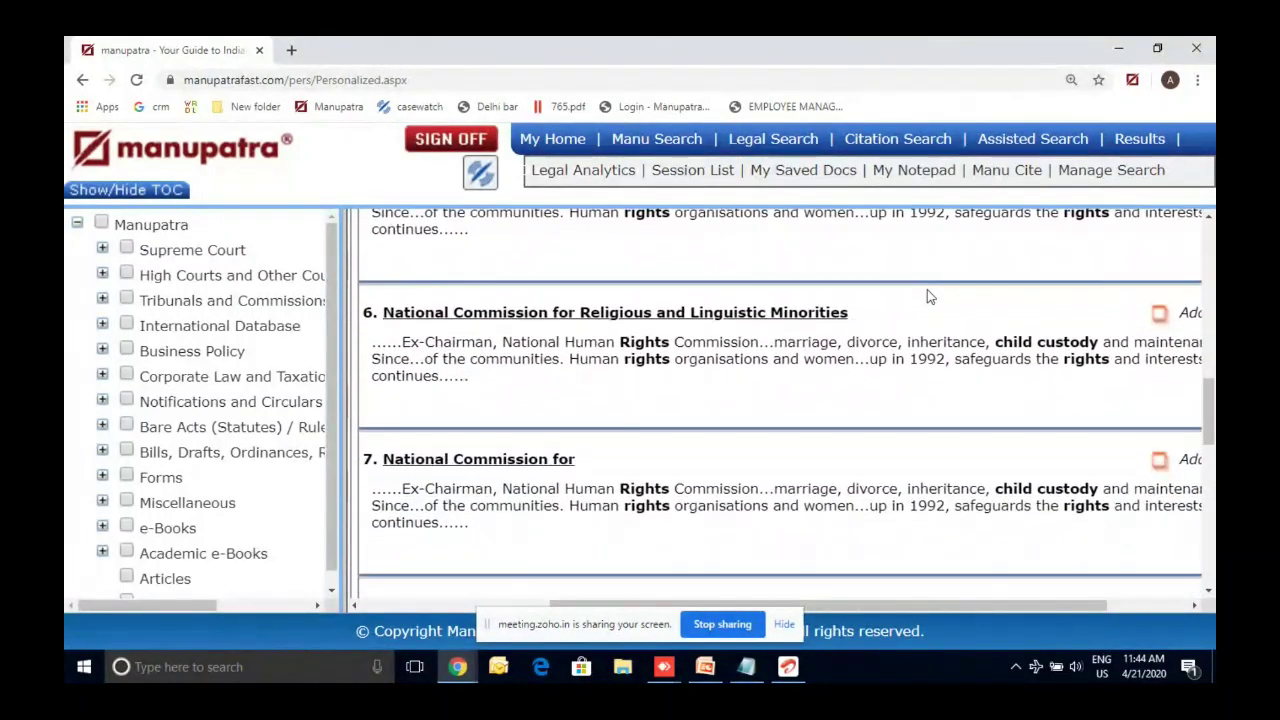
{"action": "scroll", "coordinate": [928, 292], "scroll_direction": "down", "scroll_amount": 2}
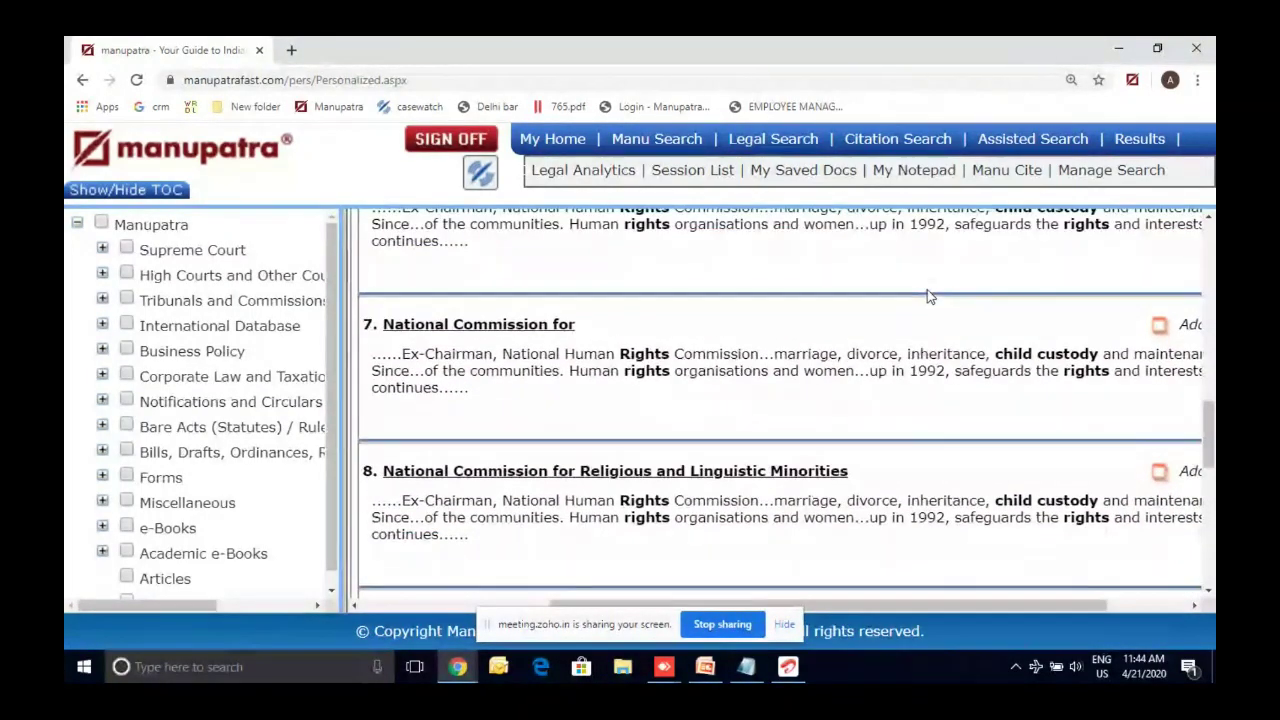
Reduce the browser's page zoom to 110% so more of the results list fits on screen.
{"action": "left_click", "coordinate": [1197, 80]}
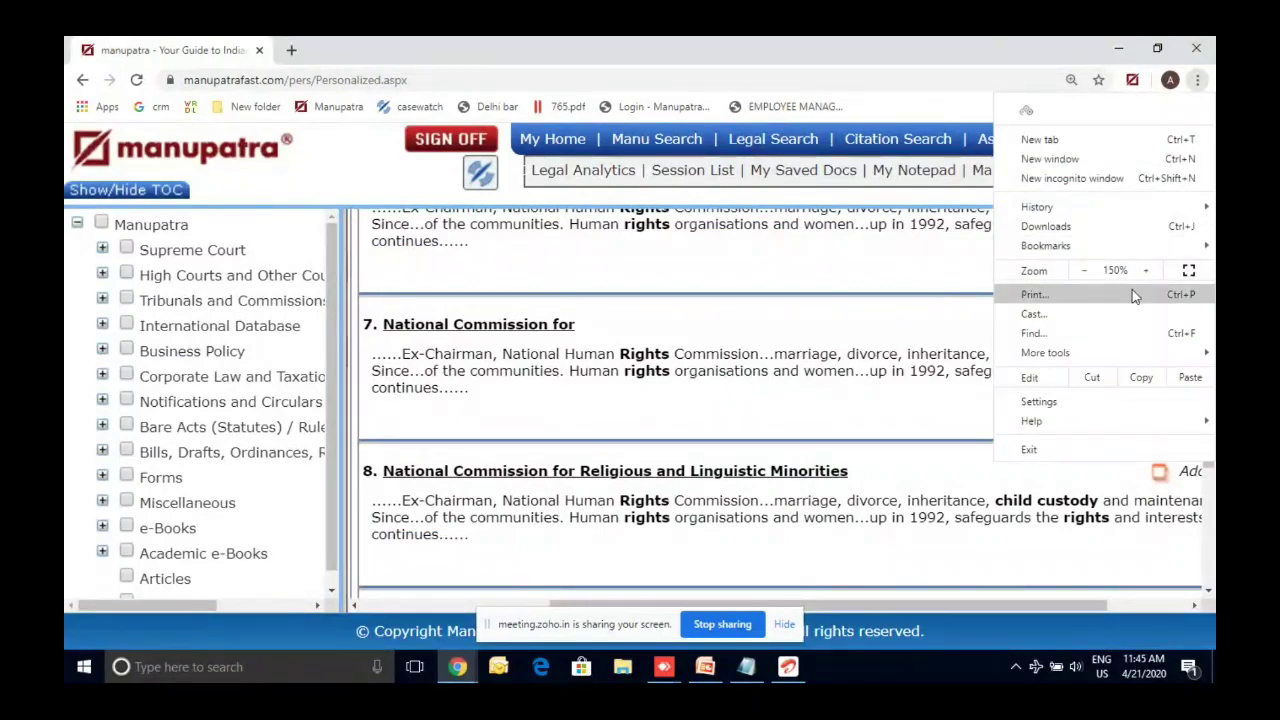
{"action": "left_click", "coordinate": [1085, 271]}
{"action": "left_click", "coordinate": [1085, 271]}
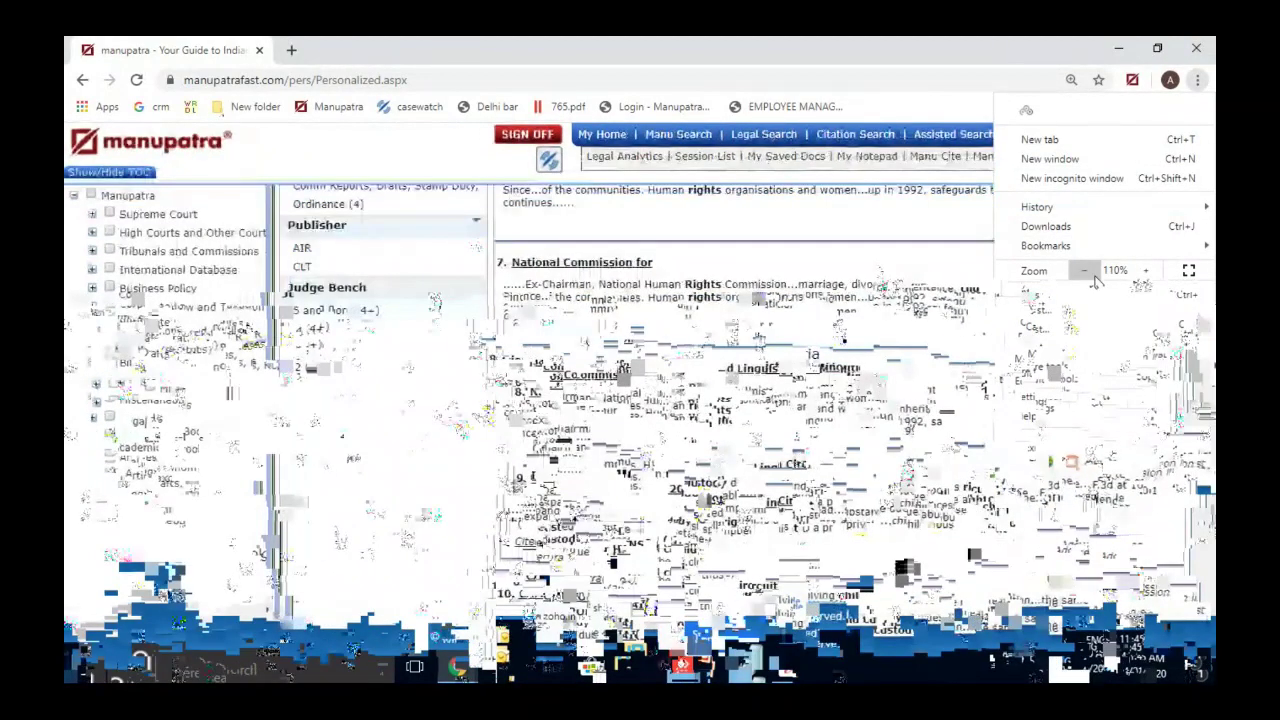
Try to remove the vist* rights refinement from the child custody search.
{"action": "scroll", "coordinate": [843, 274], "scroll_direction": "up", "scroll_amount": 3}
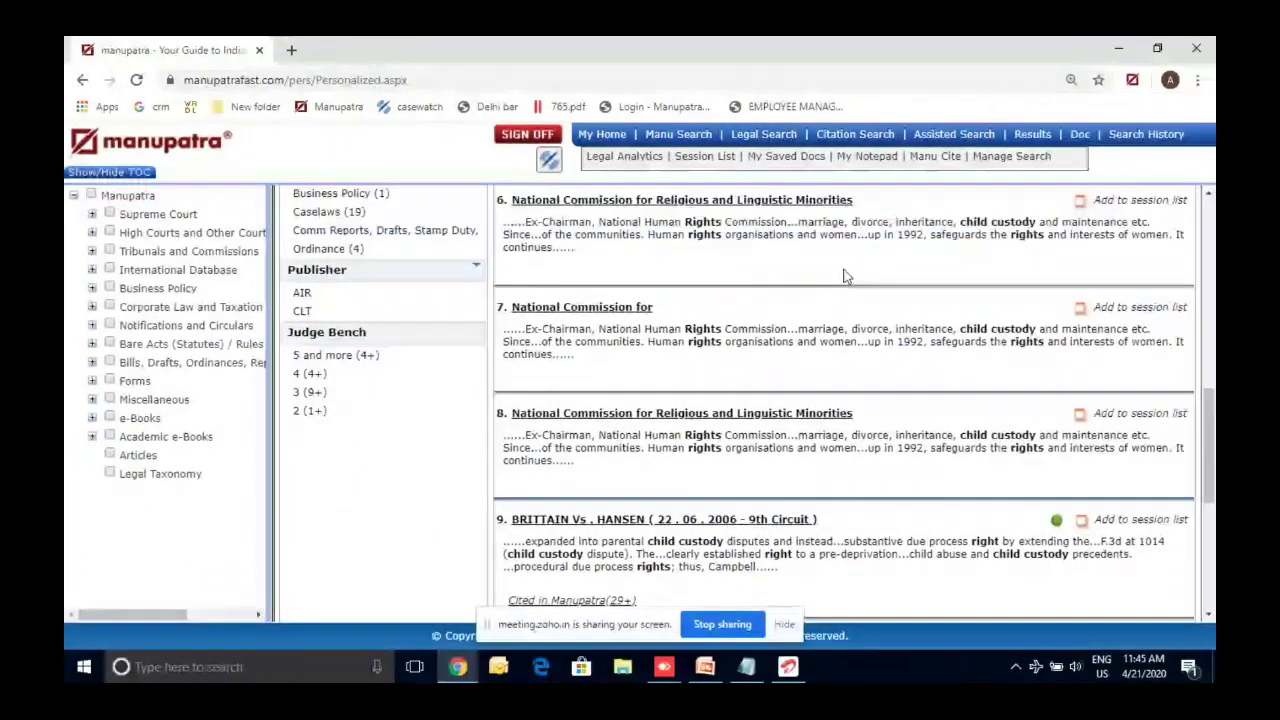
{"action": "scroll", "coordinate": [850, 276], "scroll_direction": "up", "scroll_amount": 5}
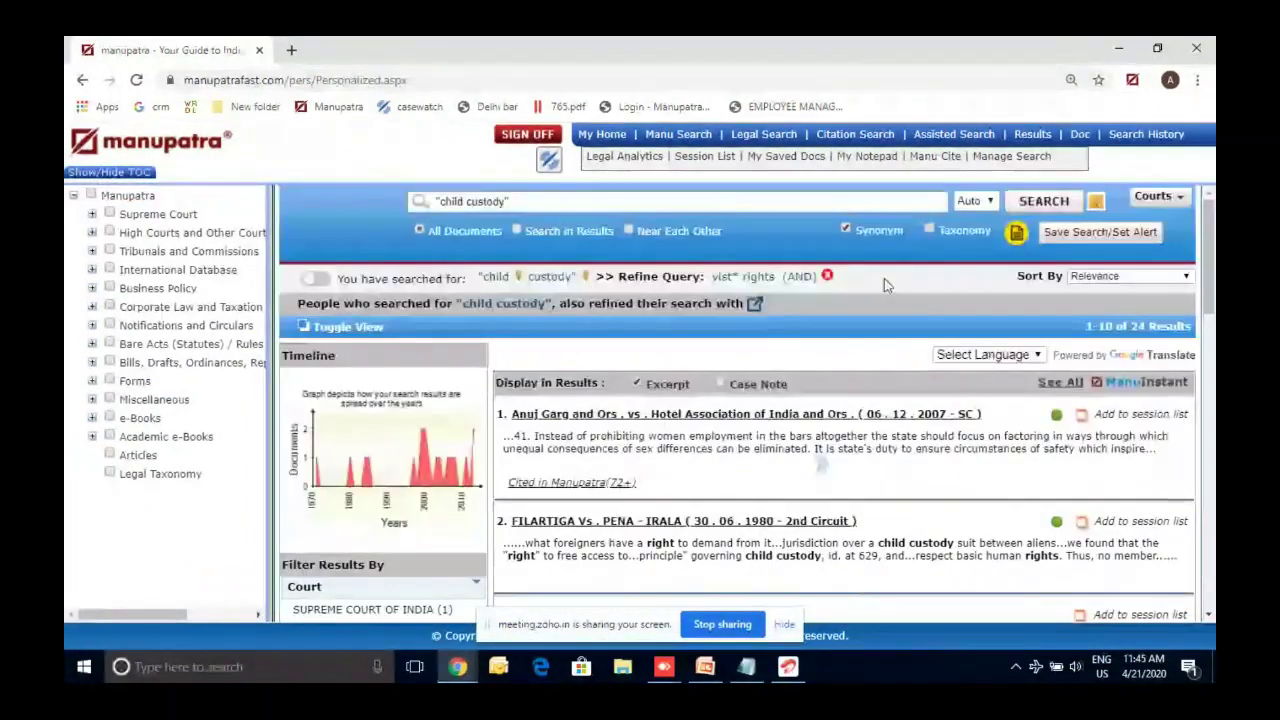
{"action": "left_click", "coordinate": [827, 277]}
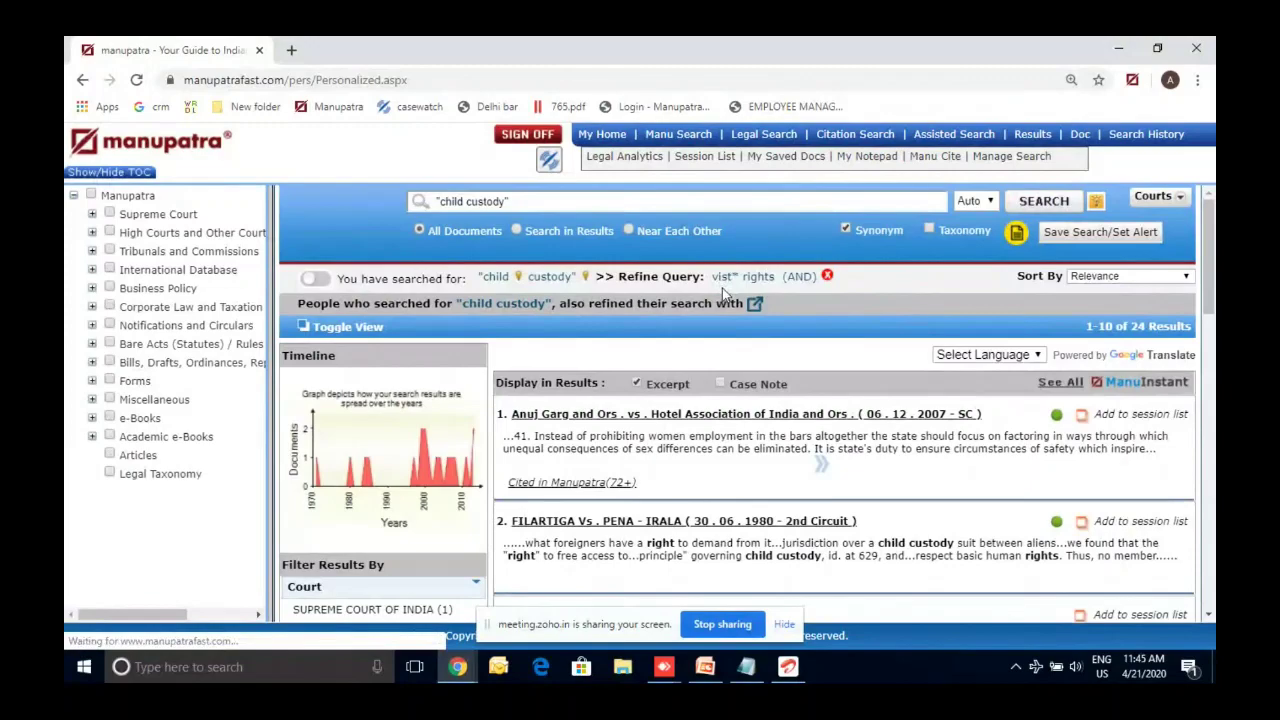
Switch the scope to Search in Results and refine the child custody results with visi* rights using And.
{"action": "left_click", "coordinate": [560, 231]}
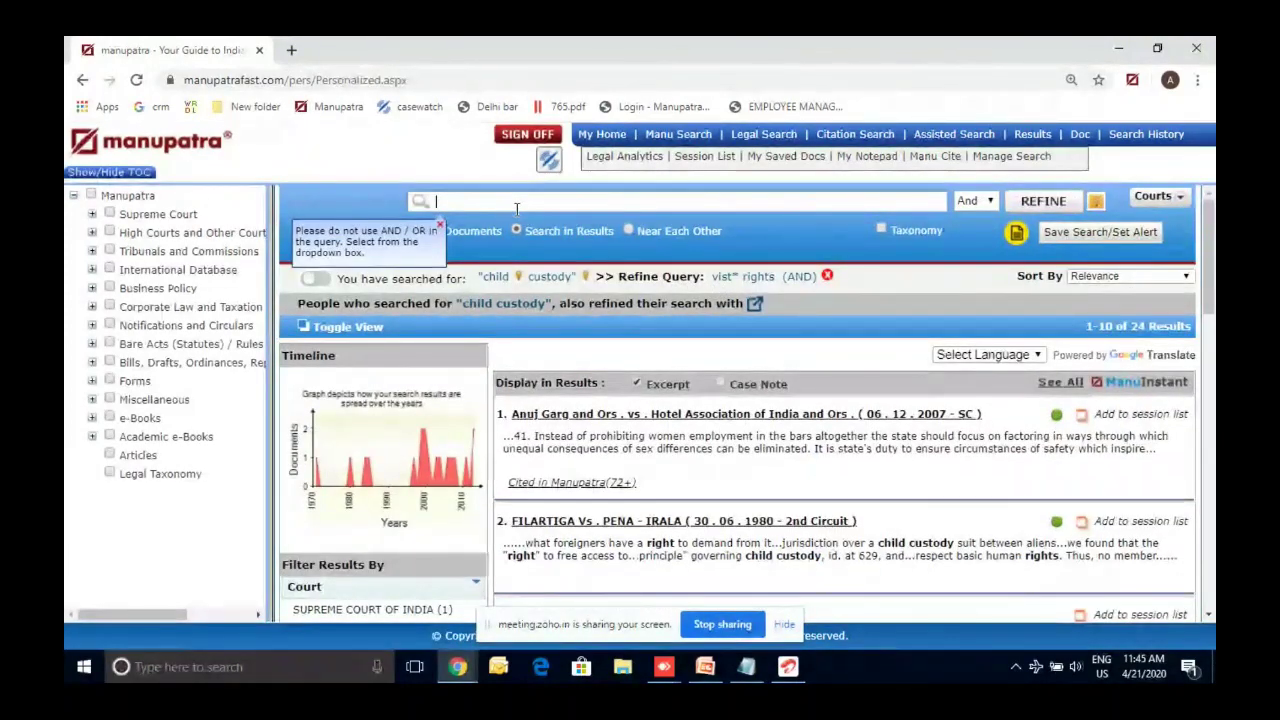
{"action": "type", "text": "visit"}
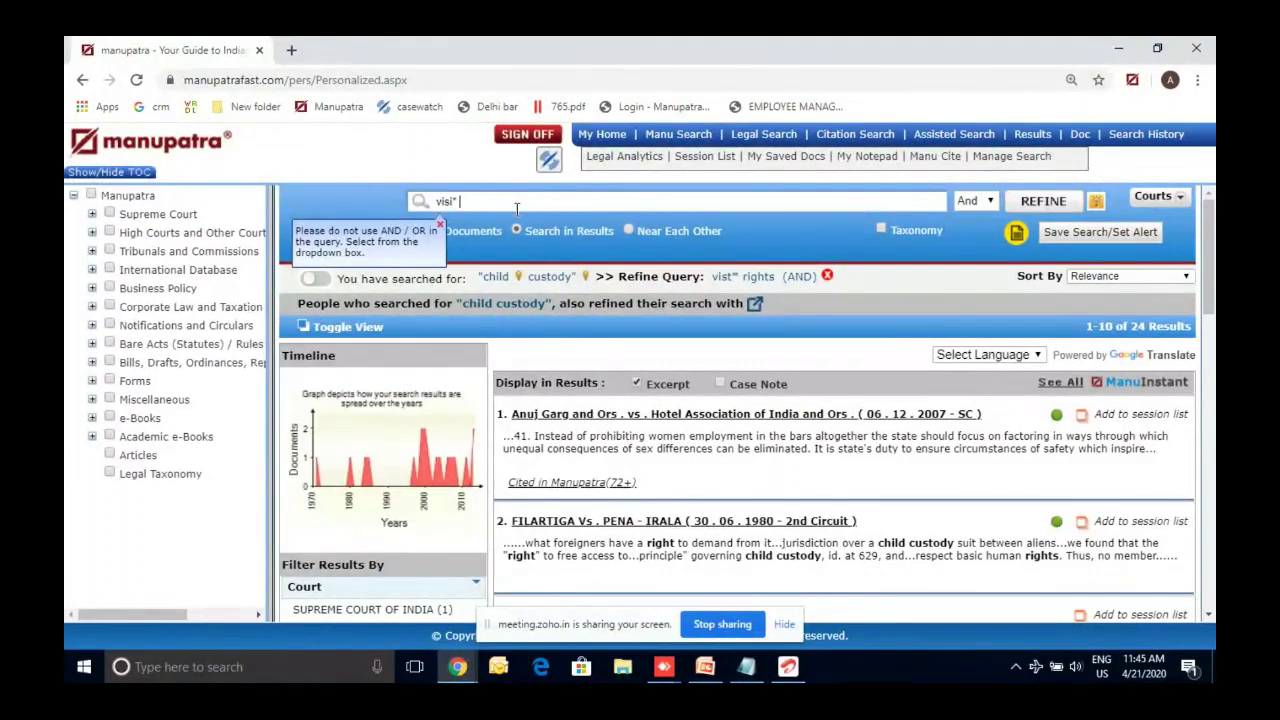
{"action": "type", "text": "rights"}
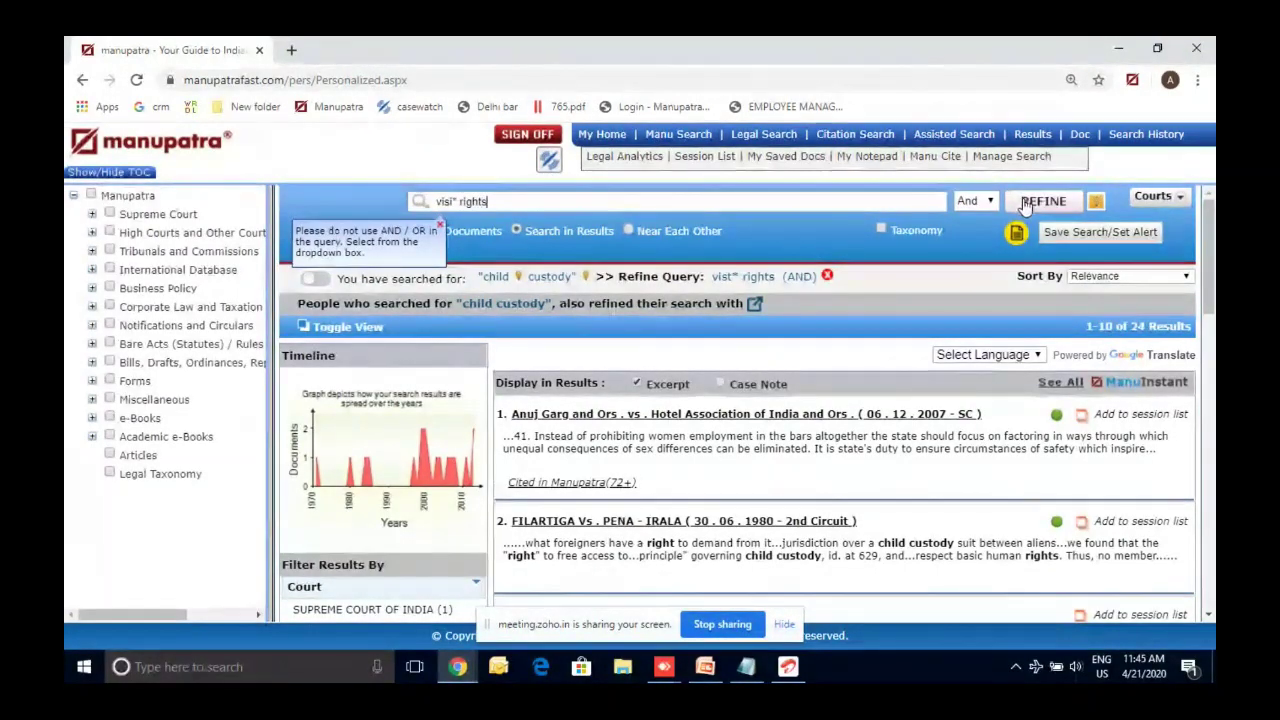
{"action": "left_click", "coordinate": [1025, 205]}
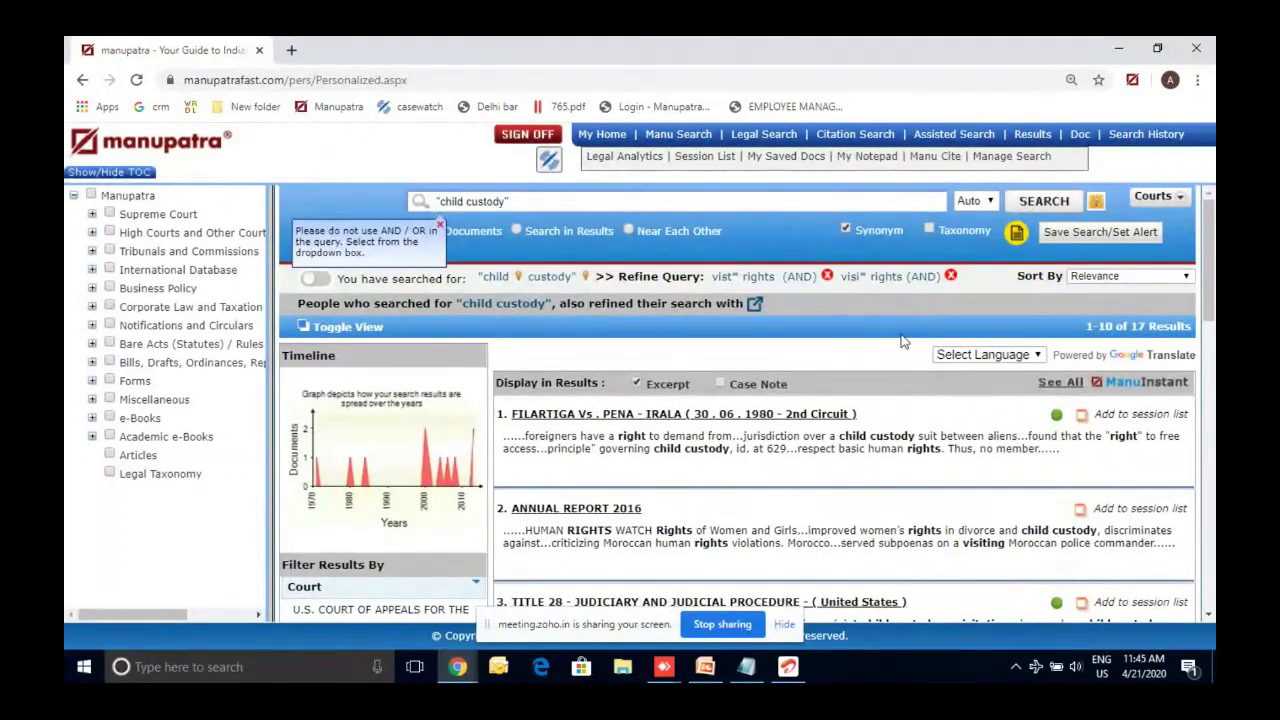
Look through the refined results for words matched by the visi* wildcard and compare them with the applied vist* query.
{"action": "scroll", "coordinate": [930, 350], "scroll_direction": "down", "scroll_amount": 1}
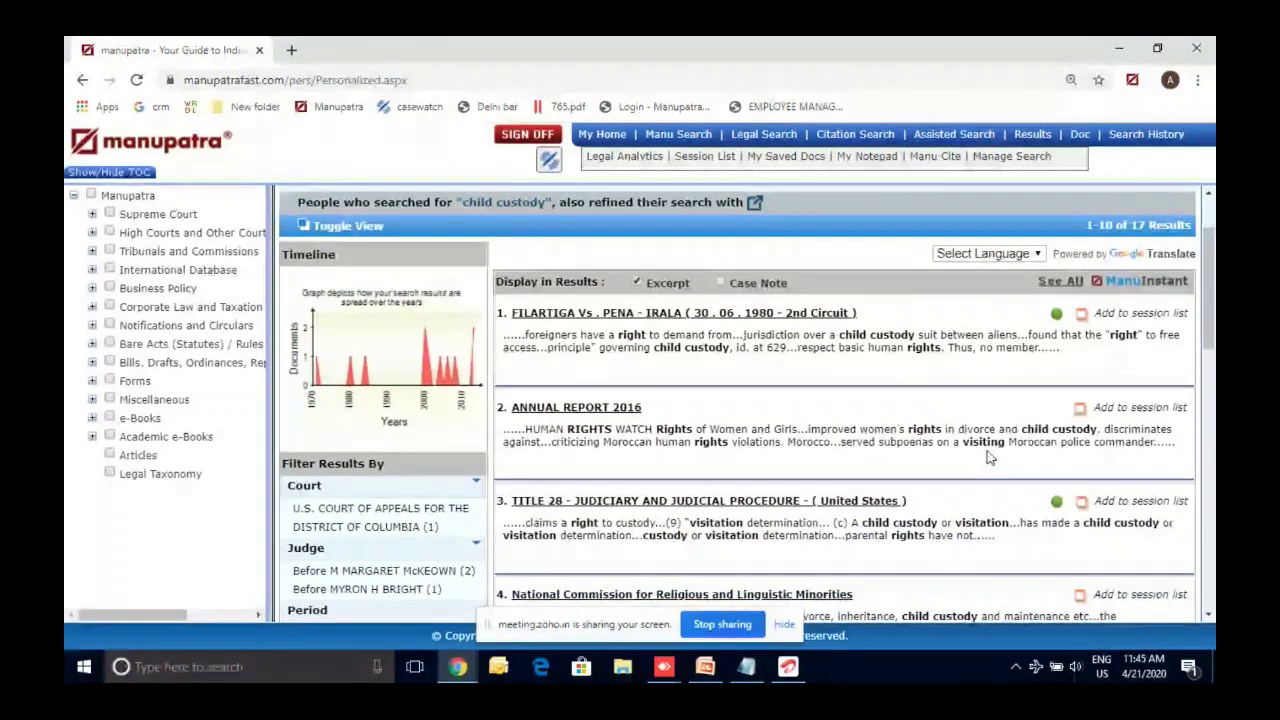
{"action": "scroll", "coordinate": [989, 457], "scroll_direction": "down", "scroll_amount": 2}
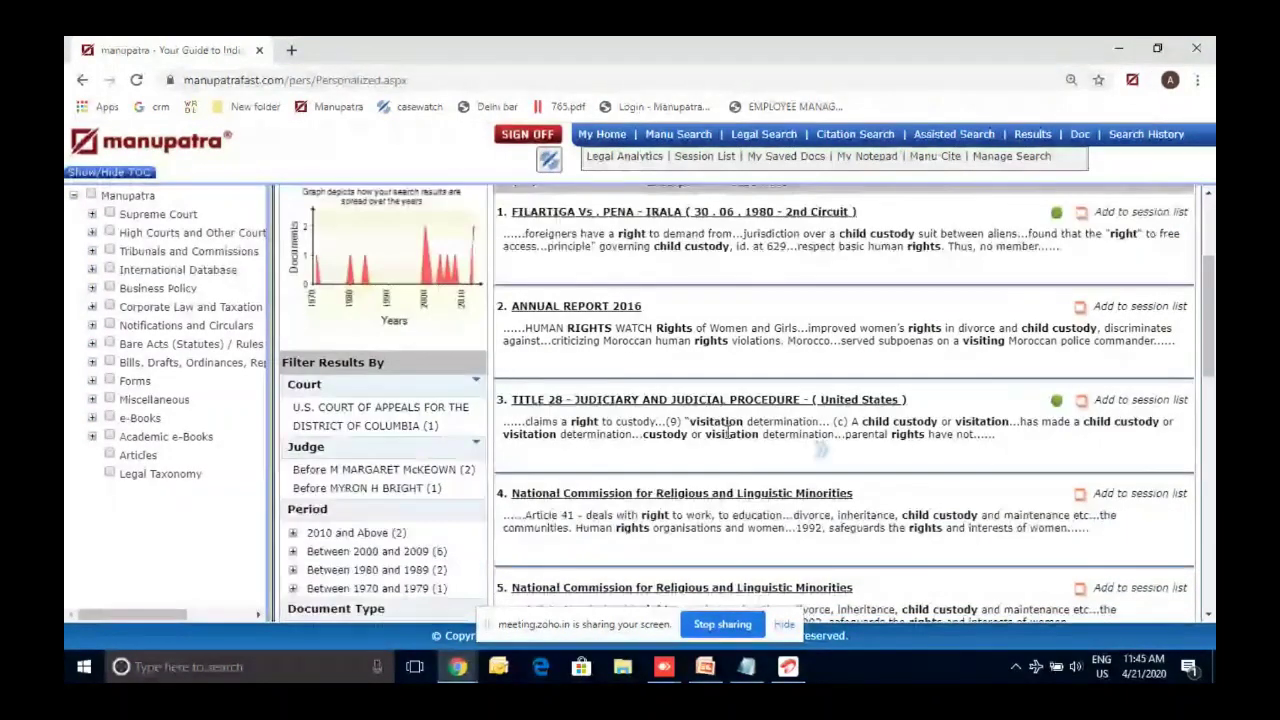
{"action": "double_click", "coordinate": [732, 369]}
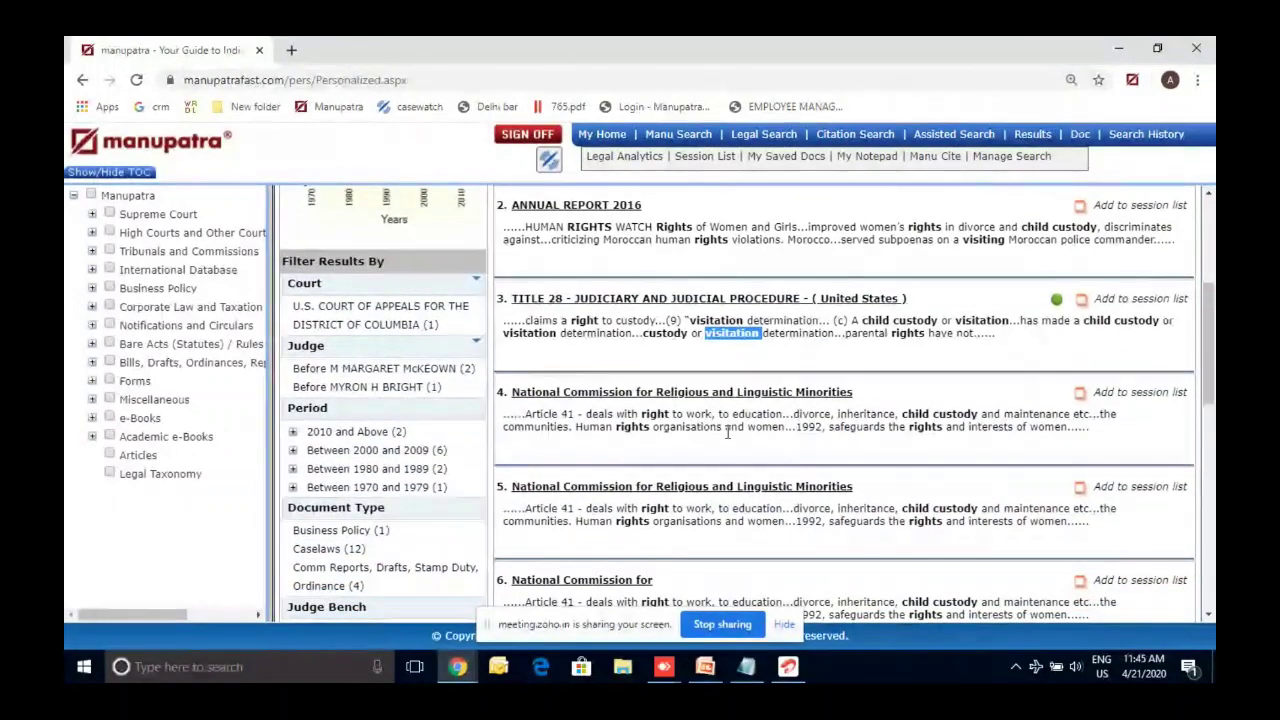
{"action": "scroll", "coordinate": [727, 432], "scroll_direction": "up", "scroll_amount": 3}
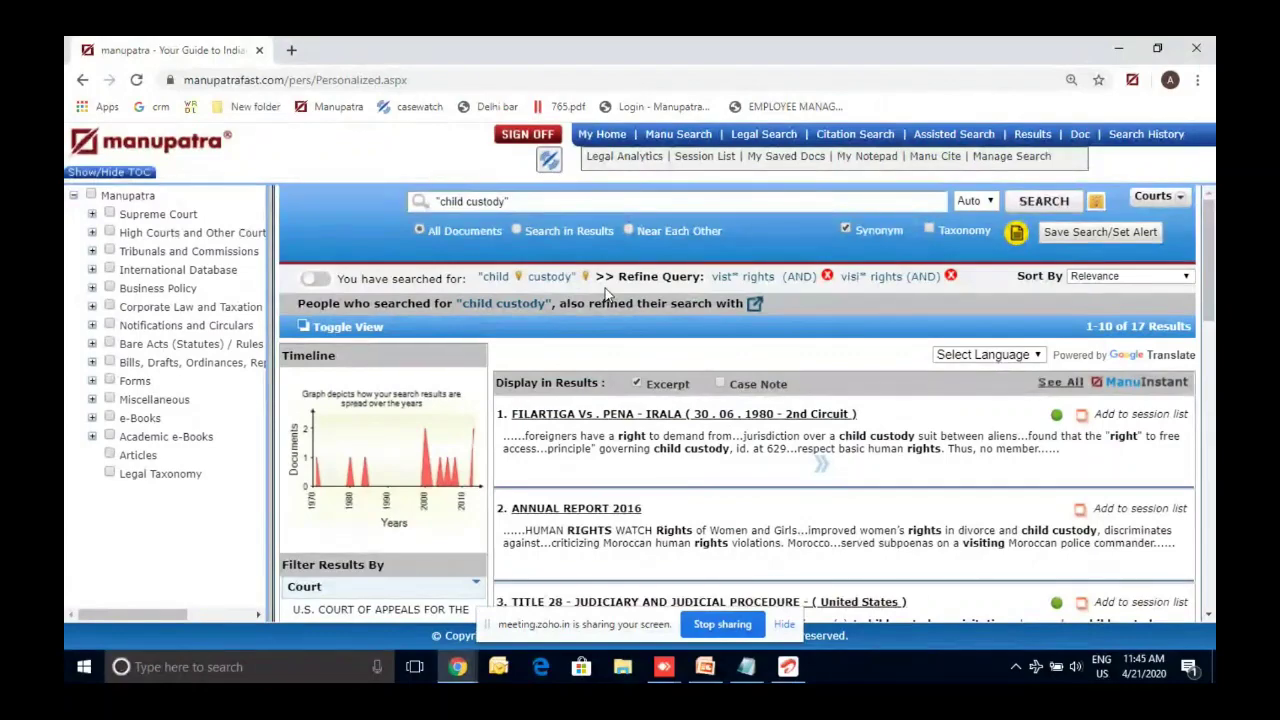
{"action": "double_click", "coordinate": [731, 275]}
{"action": "scroll", "coordinate": [965, 310], "scroll_direction": "down", "scroll_amount": 1}
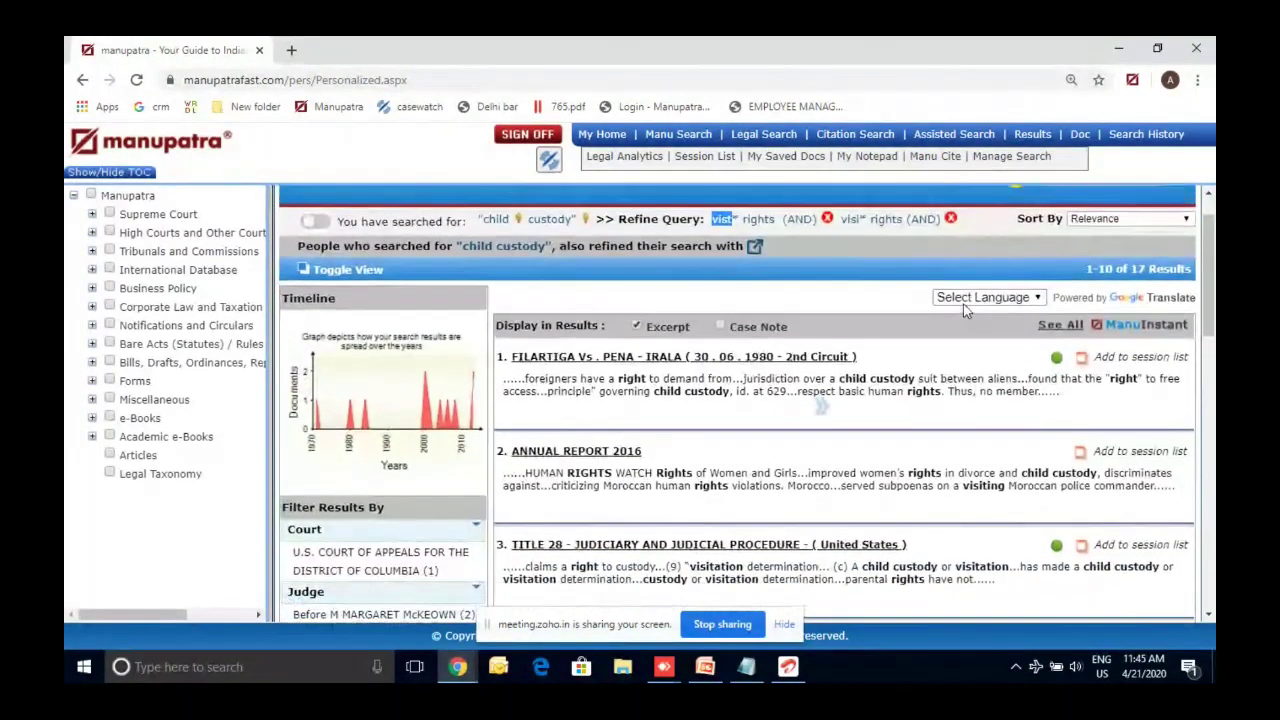
{"action": "scroll", "coordinate": [965, 310], "scroll_direction": "up", "scroll_amount": 1}
Search within the results for no maintenance paid using And, and review the refined list.
{"action": "left_click", "coordinate": [558, 231]}
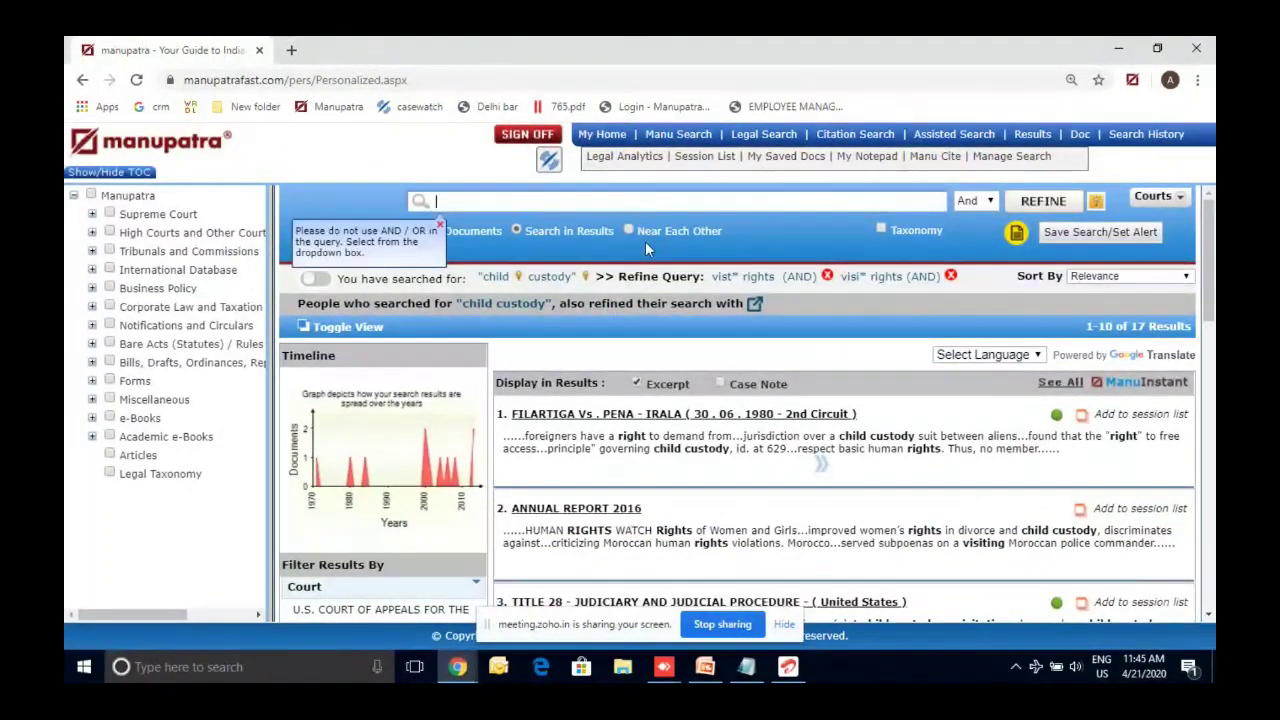
{"action": "type", "text": "n"}
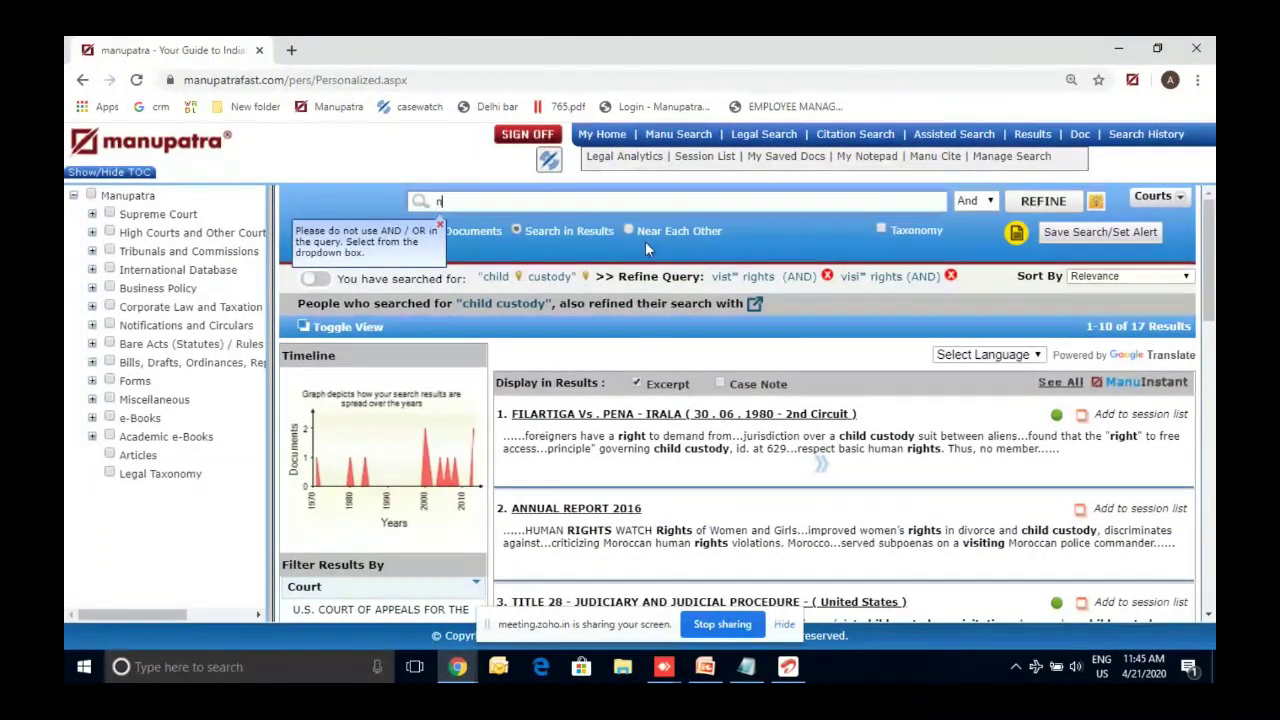
{"action": "type", "text": "o maintenance "}
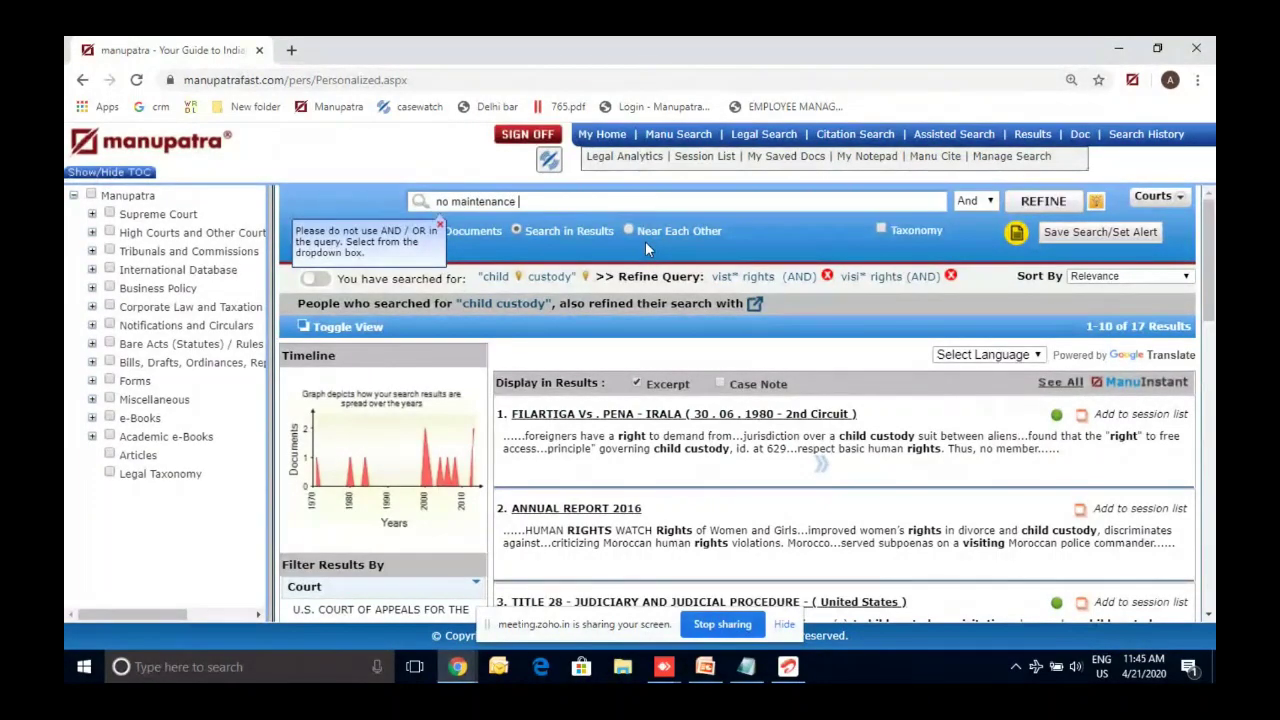
{"action": "type", "text": "paid"}
{"action": "left_click", "coordinate": [1025, 208]}
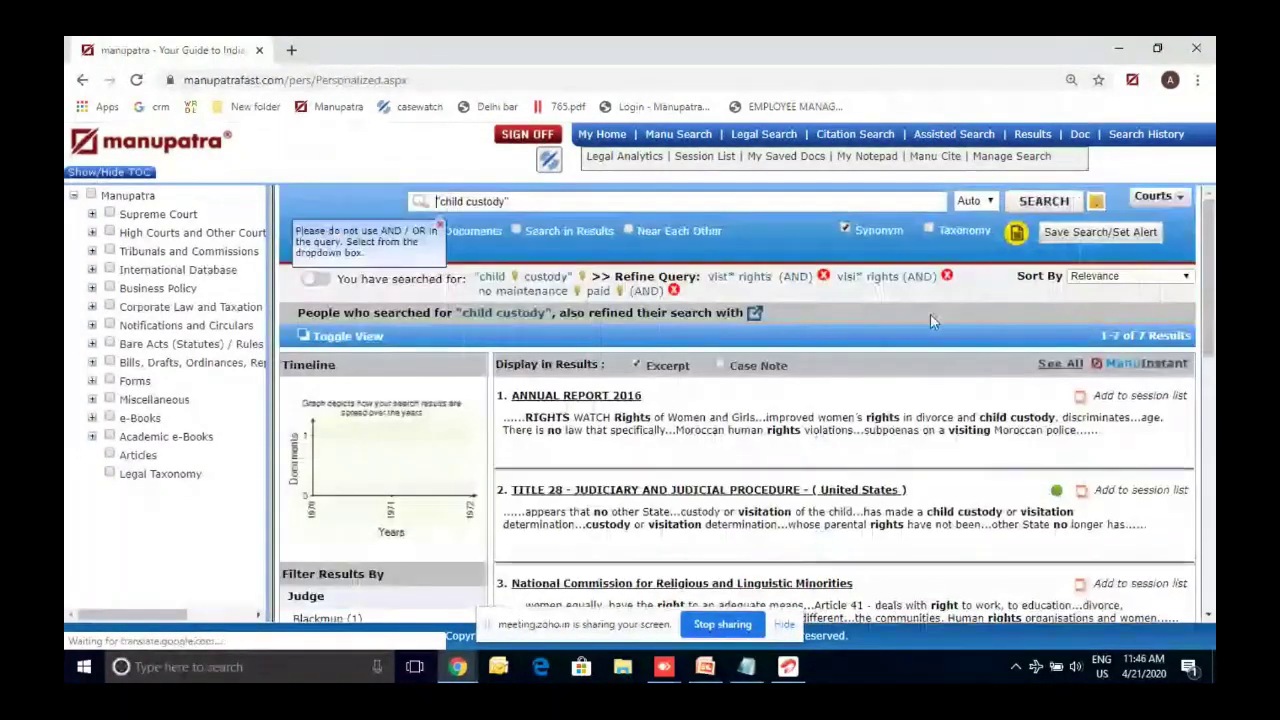
{"action": "scroll", "coordinate": [688, 265], "scroll_direction": "down", "scroll_amount": 4}
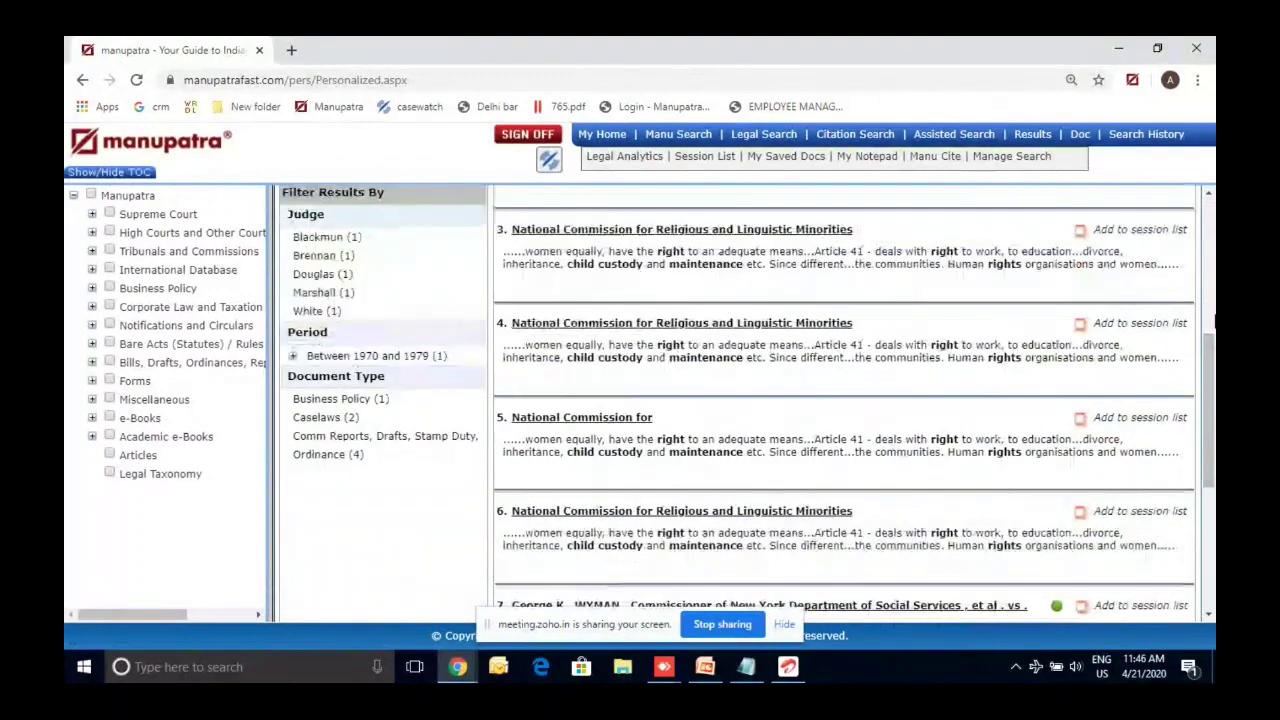
{"action": "scroll", "coordinate": [688, 265], "scroll_direction": "up", "scroll_amount": 4}
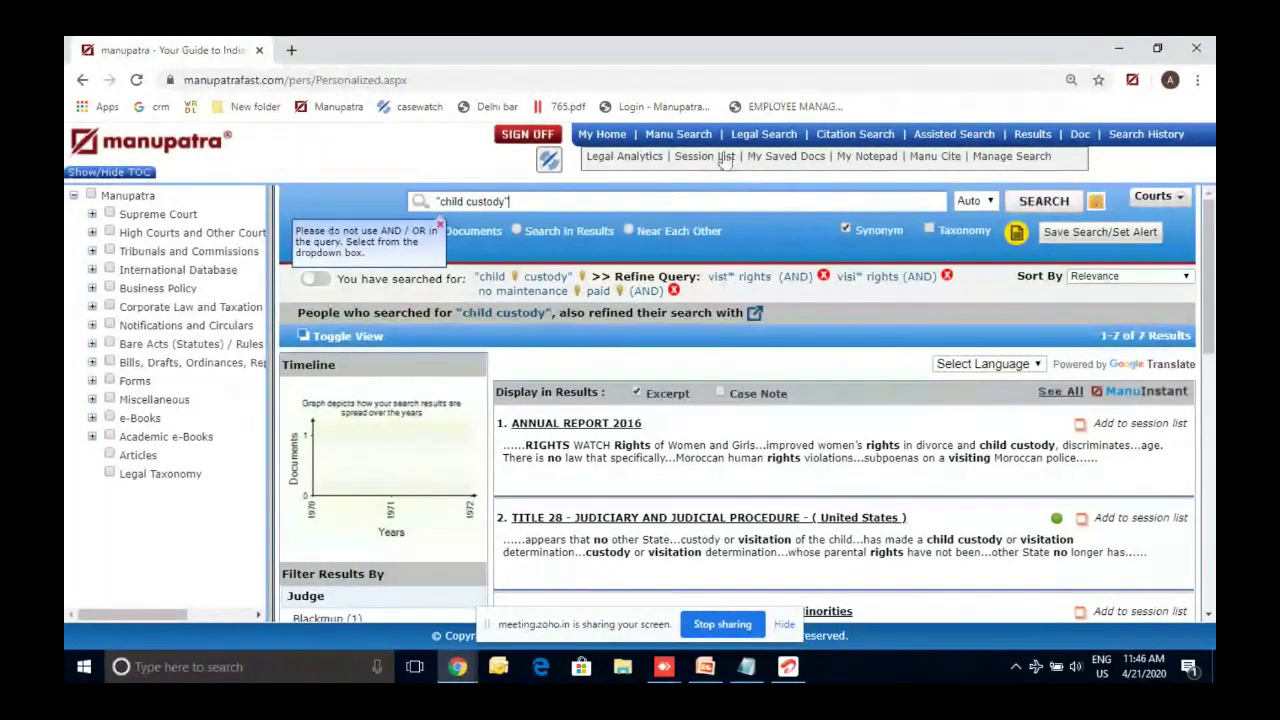
Open a fresh Manu Search and begin the query with government employ suspend.
{"action": "left_click", "coordinate": [680, 136]}
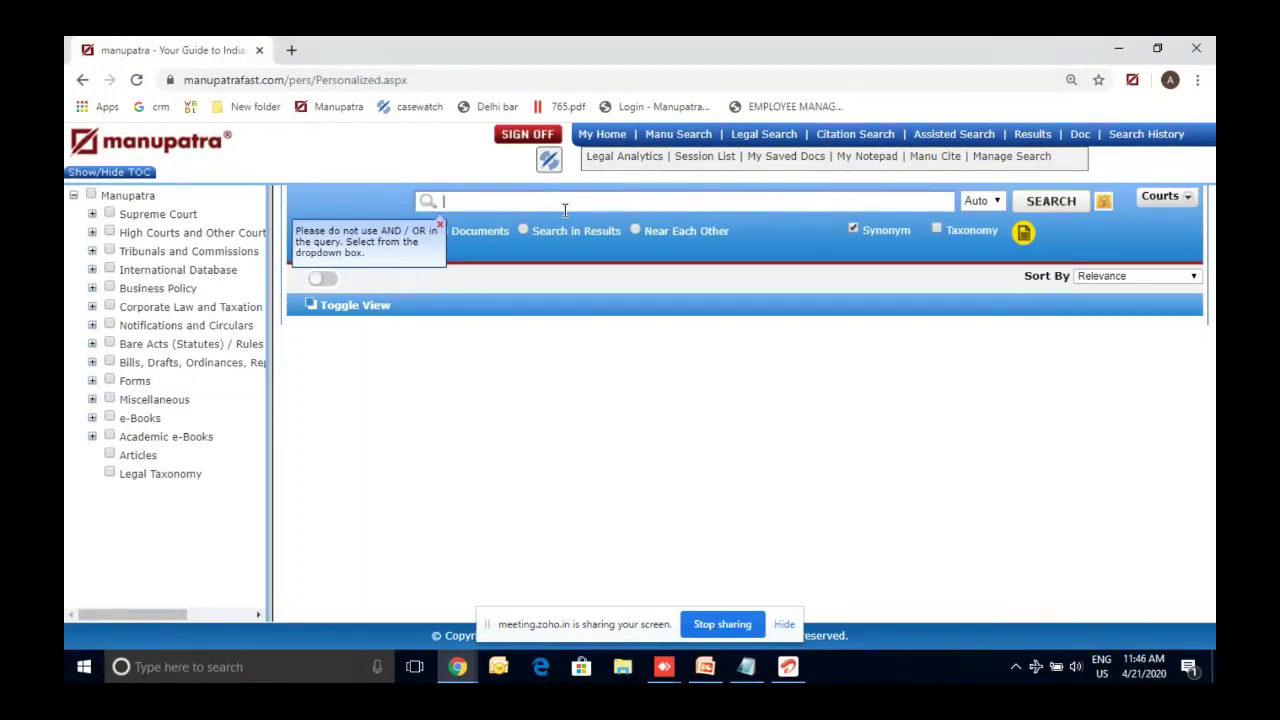
{"action": "type", "text": "government"}
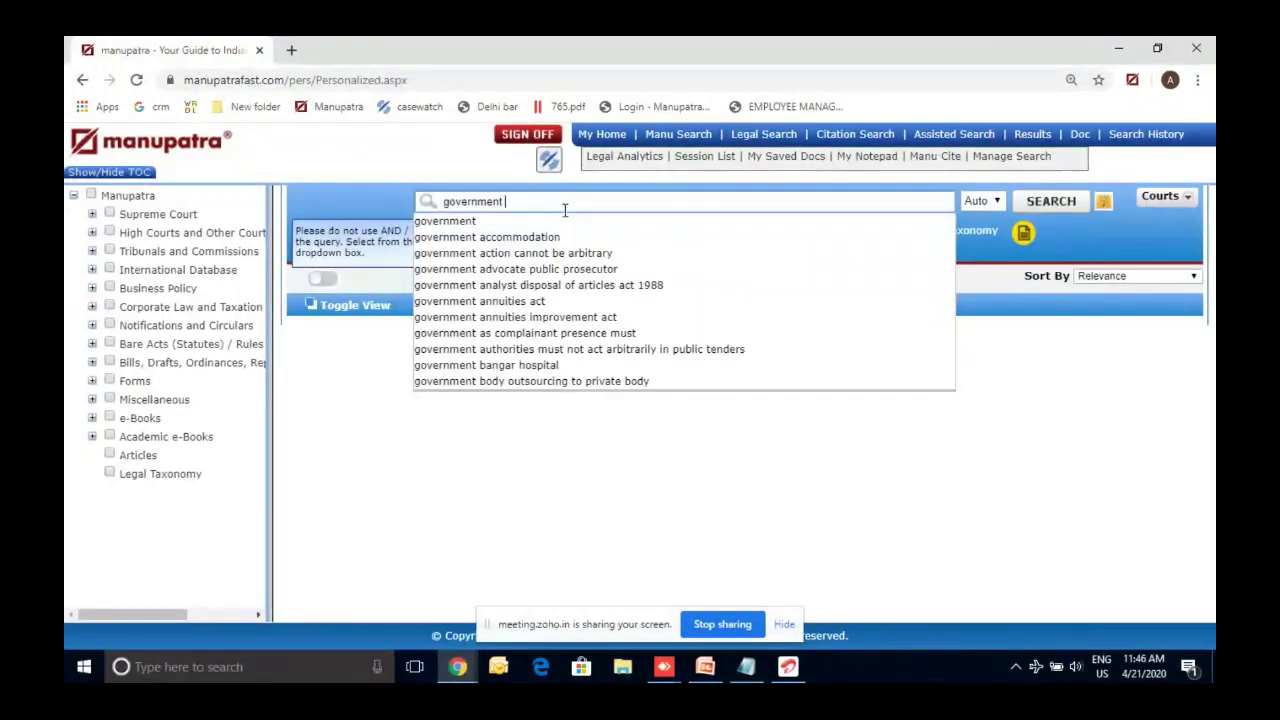
{"action": "type", "text": "emp"}
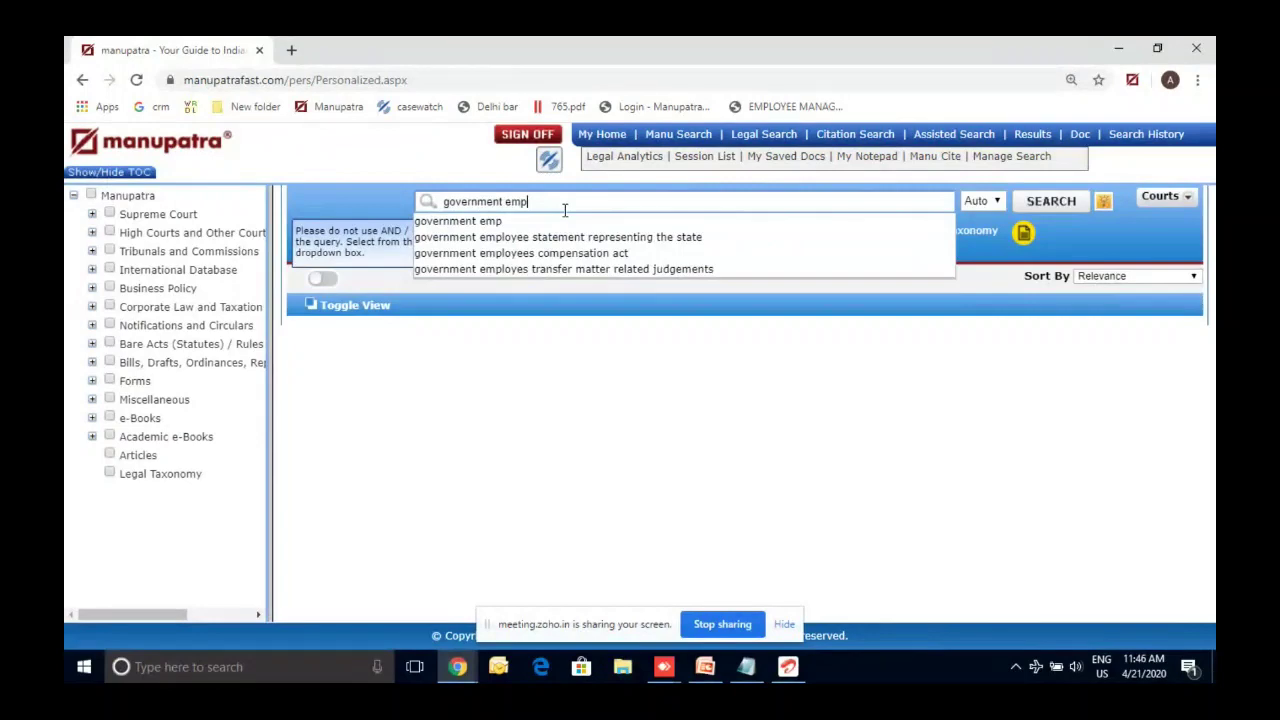
{"action": "type", "text": "loy"}
{"action": "key", "text": "BackSpace"}
{"action": "type", "text": "sus"}
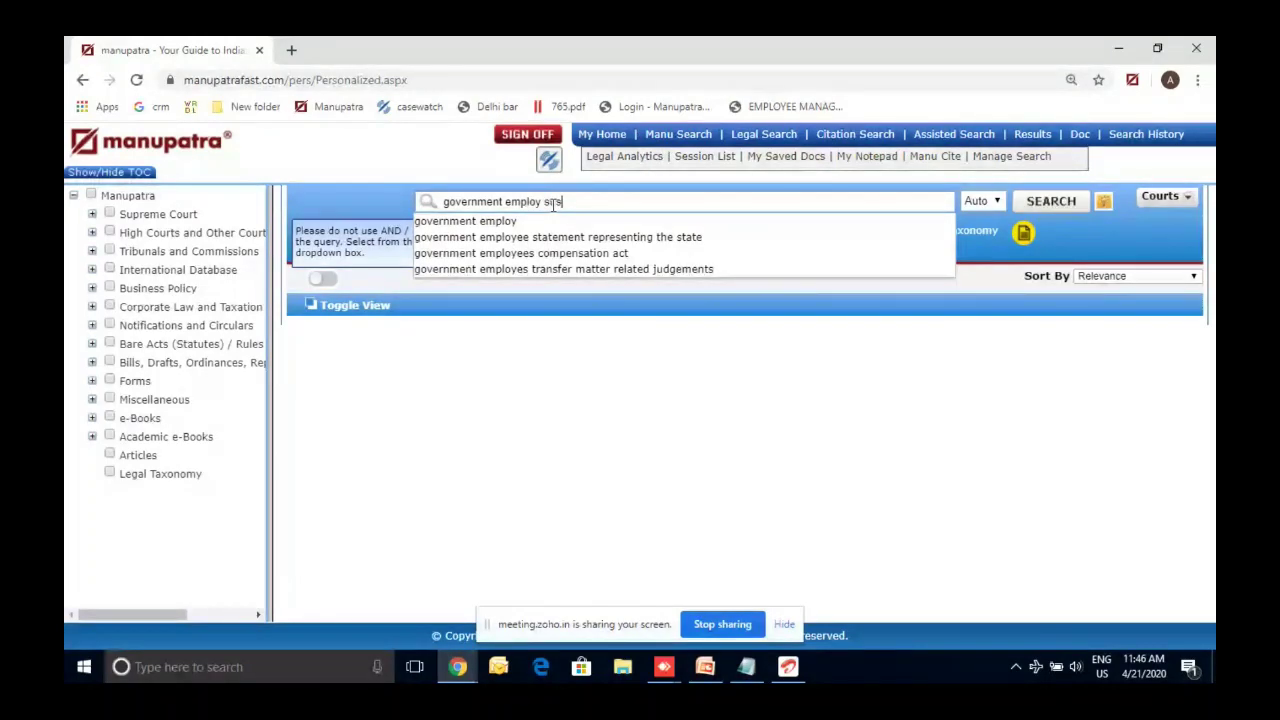
{"action": "type", "text": "pend"}
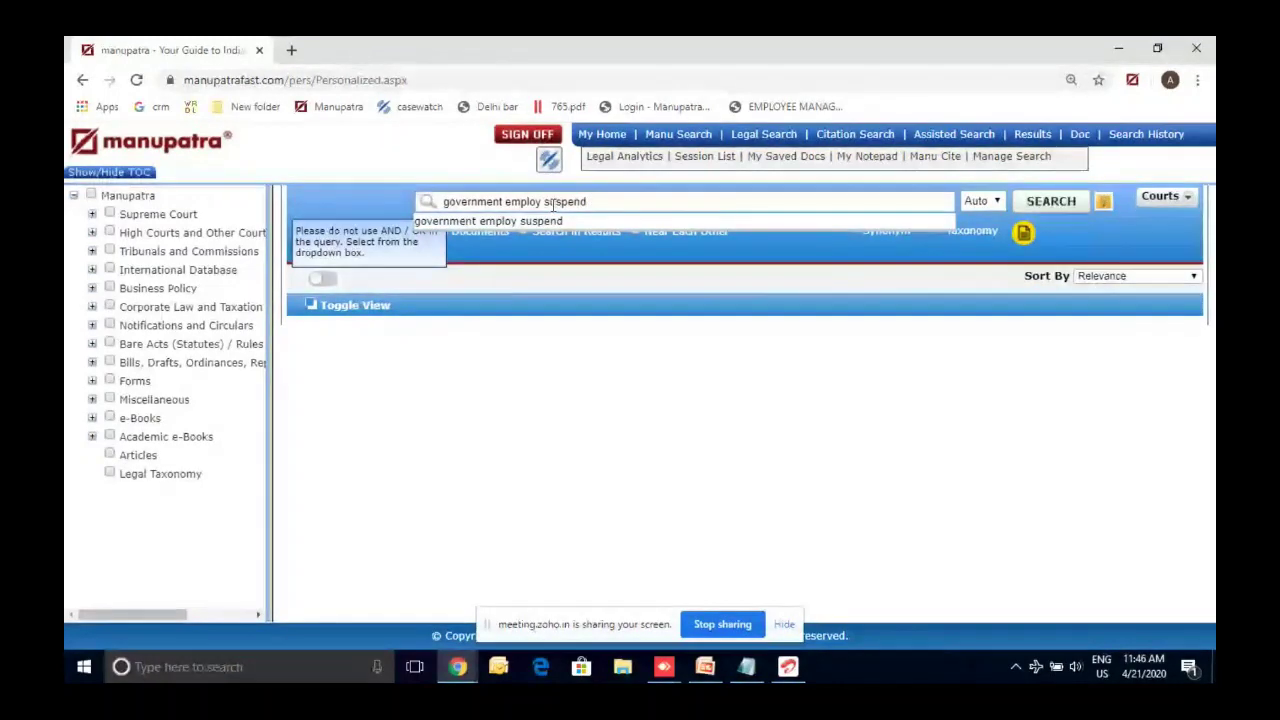
Complete the query as government employ suspended salary allowance and set the search scope to Near Each Other.
{"action": "type", "text": "ed saalat"}
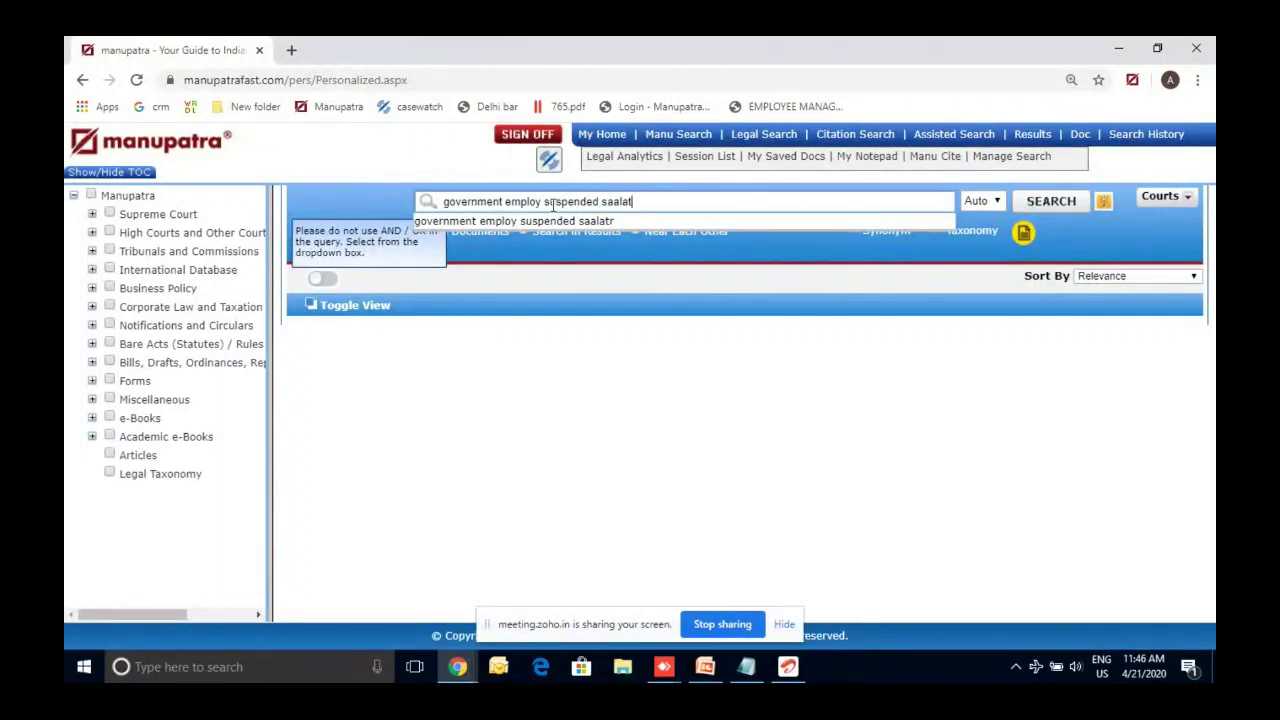
{"action": "key", "text": "BackSpace"}
{"action": "type", "text": "ry"}
{"action": "key", "text": "BackSpace"}
{"action": "left_click", "coordinate": [619, 202]}
{"action": "key", "text": "BackSpace"}
{"action": "left_click", "coordinate": [636, 202]}
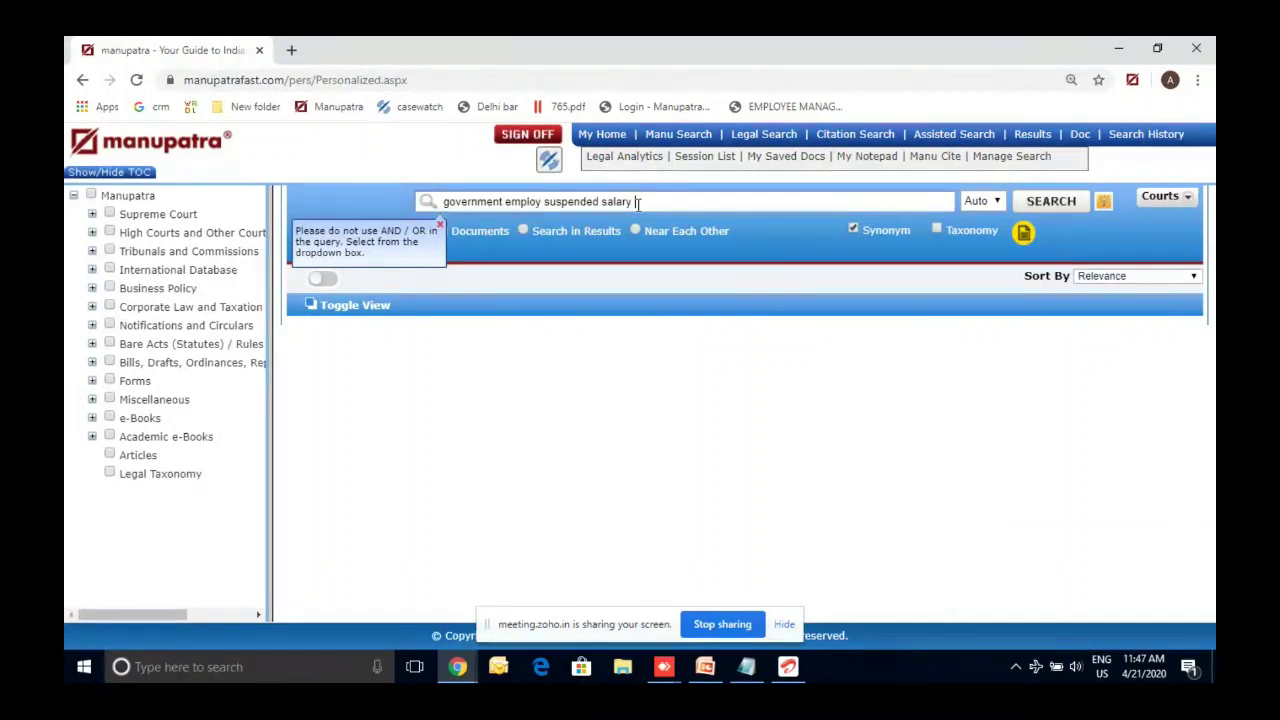
{"action": "type", "text": "allowan"}
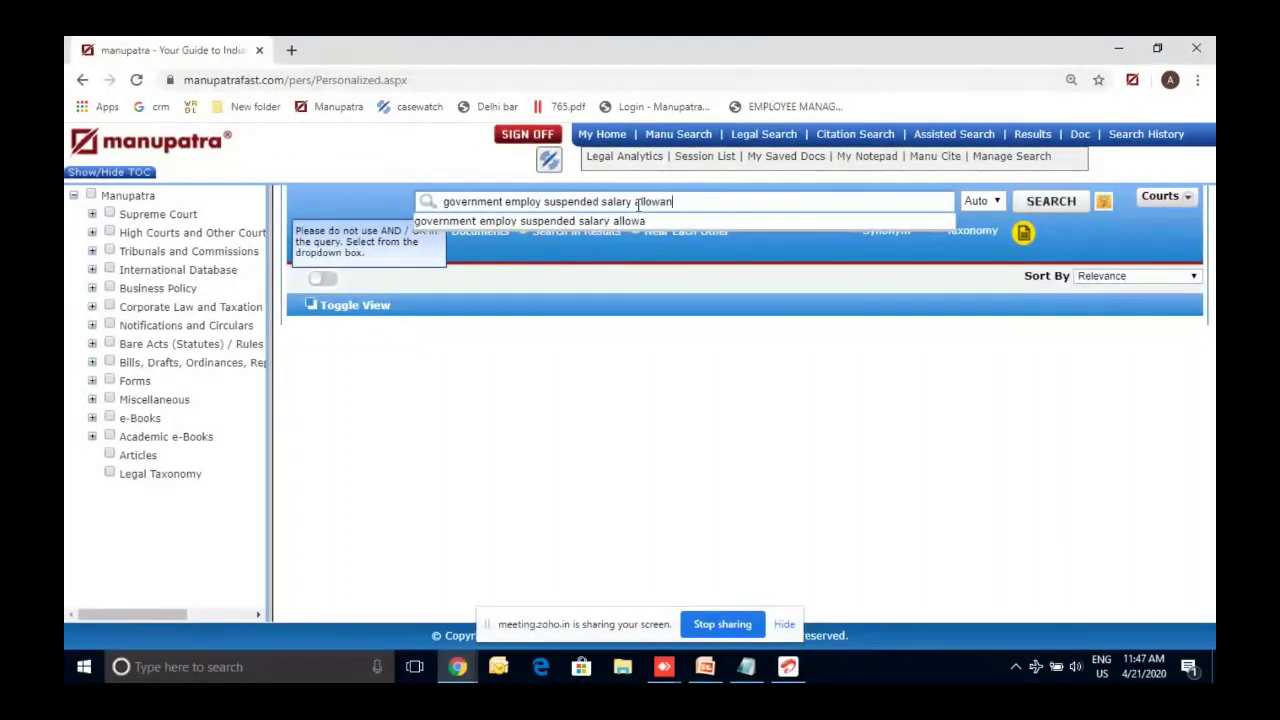
{"action": "type", "text": "ce"}
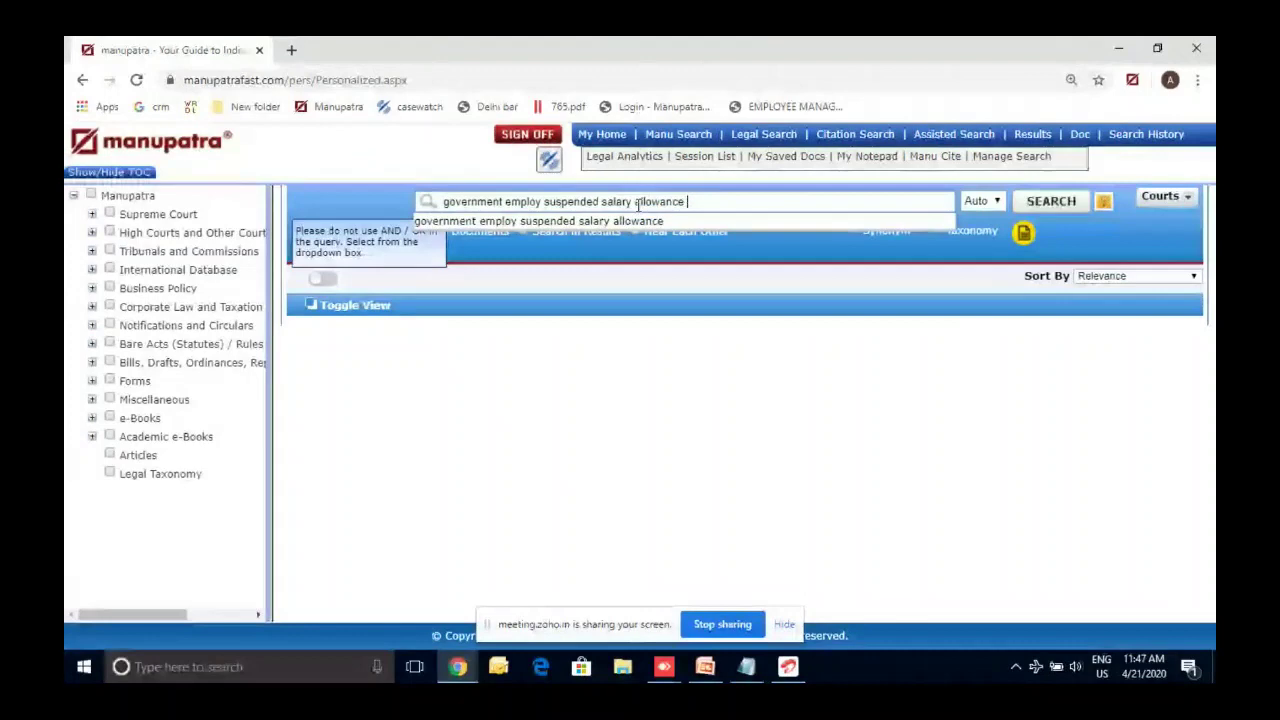
{"action": "key", "text": "Down"}
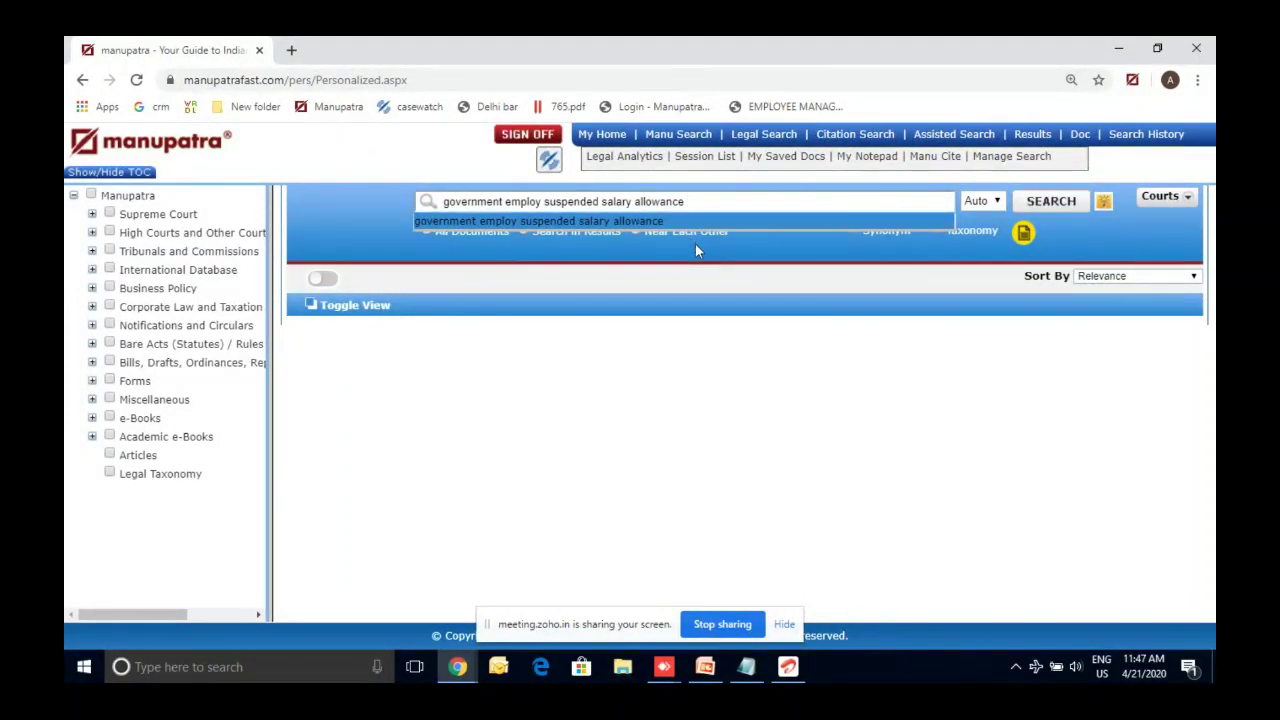
{"action": "key", "text": "Return"}
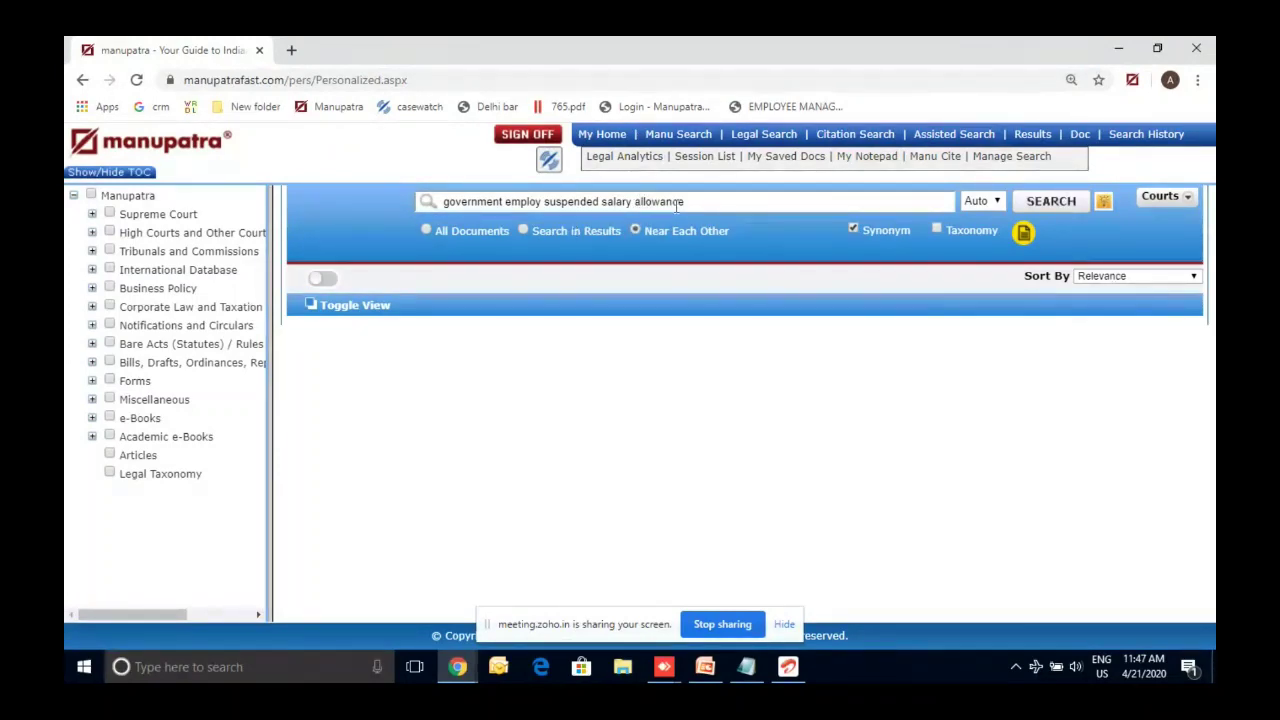
Turn the second word of the query into the wildcard employ*, giving government employ* suspended salary allowance.
{"action": "left_click", "coordinate": [544, 206]}
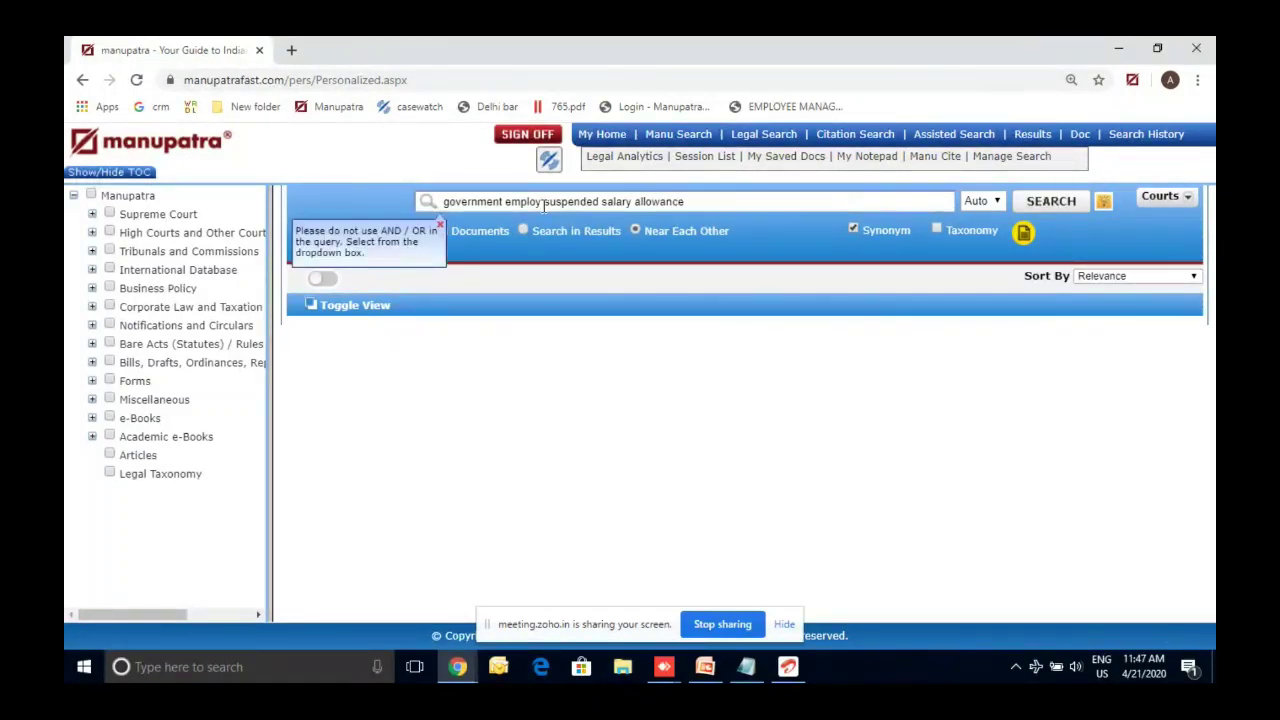
{"action": "key", "text": "BackSpace"}
{"action": "key", "text": "BackSpace"}
{"action": "type", "text": "*"}
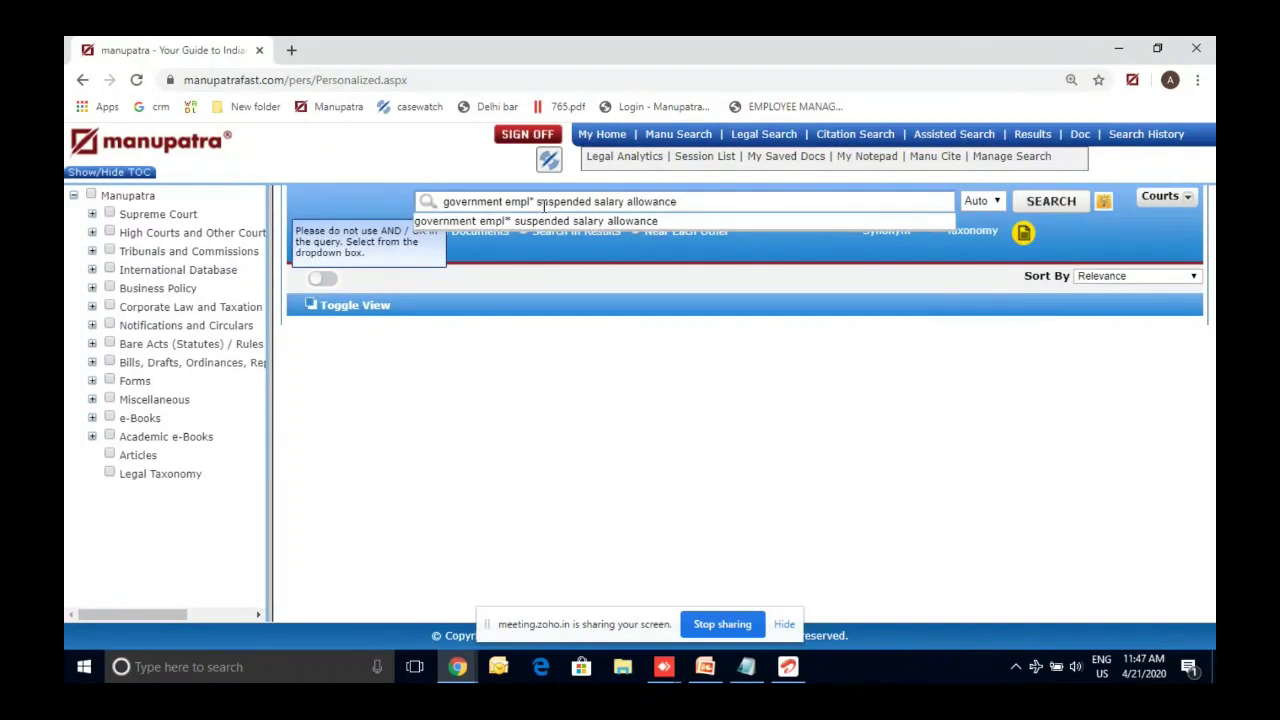
{"action": "type", "text": "o"}
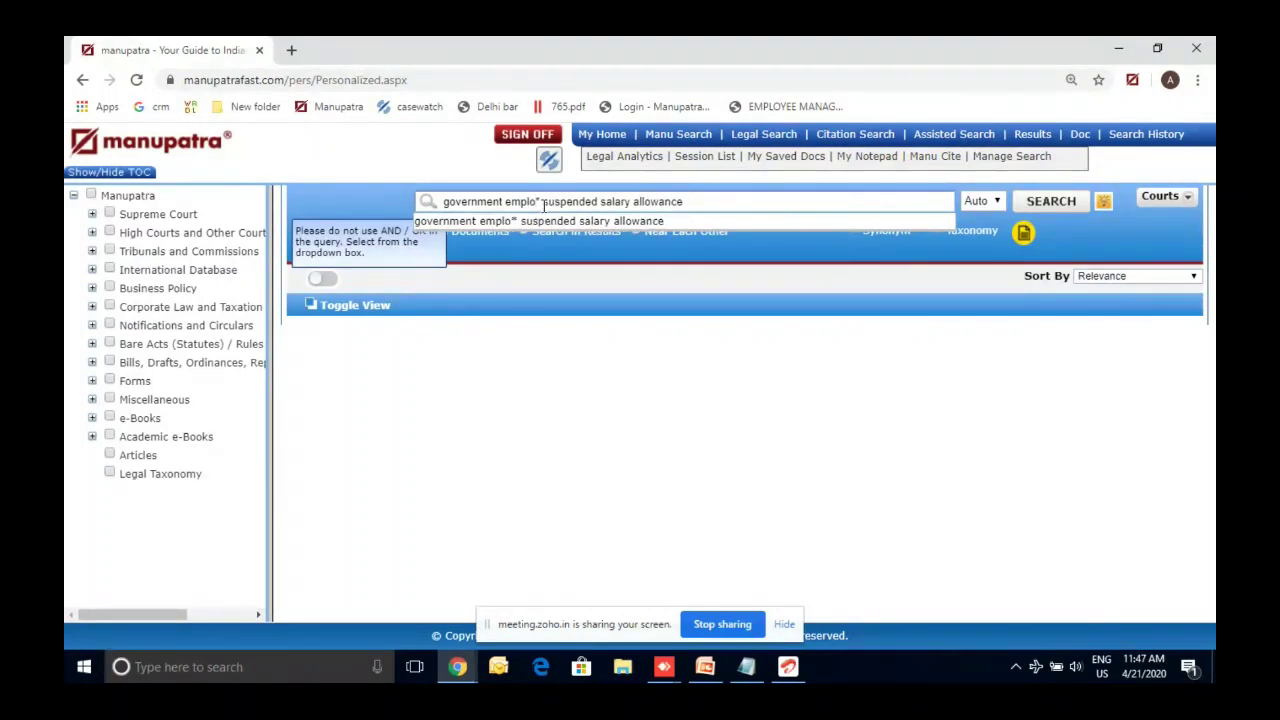
{"action": "type", "text": "y"}
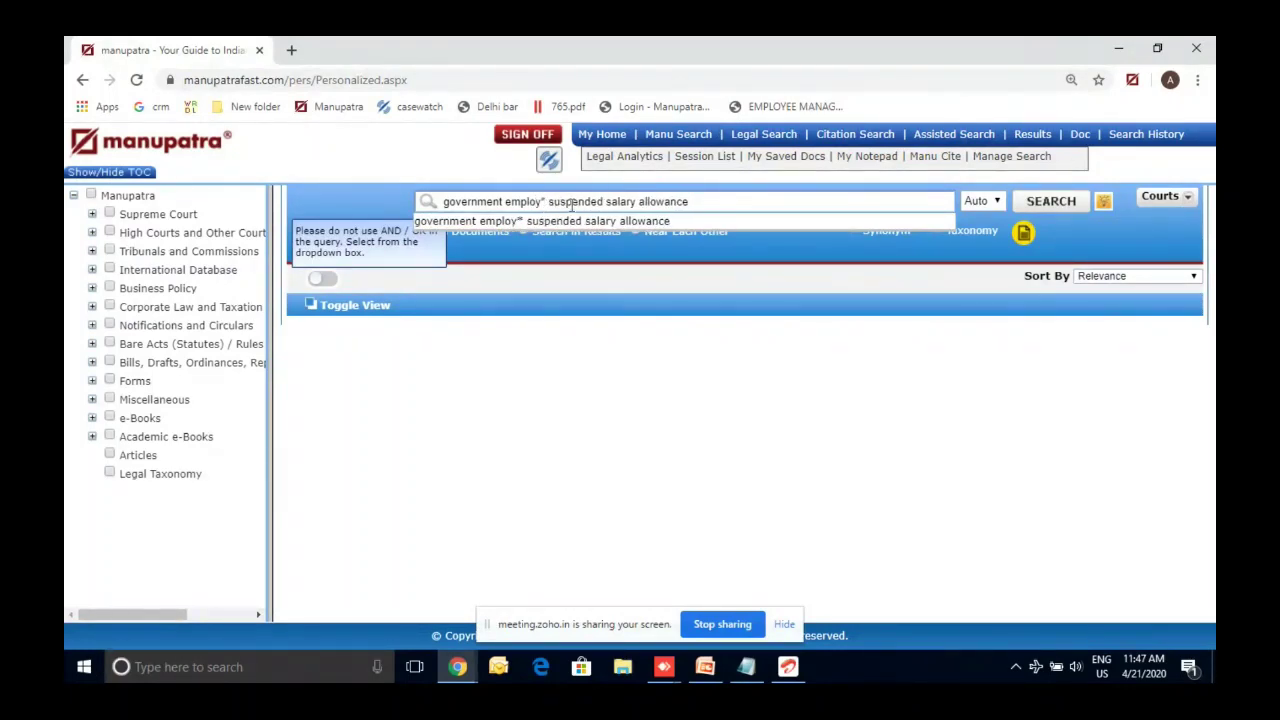
Change suspended to the wildcard suspen* and run the Near Each Other search for government employ* suspen* salary allowance.
{"action": "left_click", "coordinate": [603, 204]}
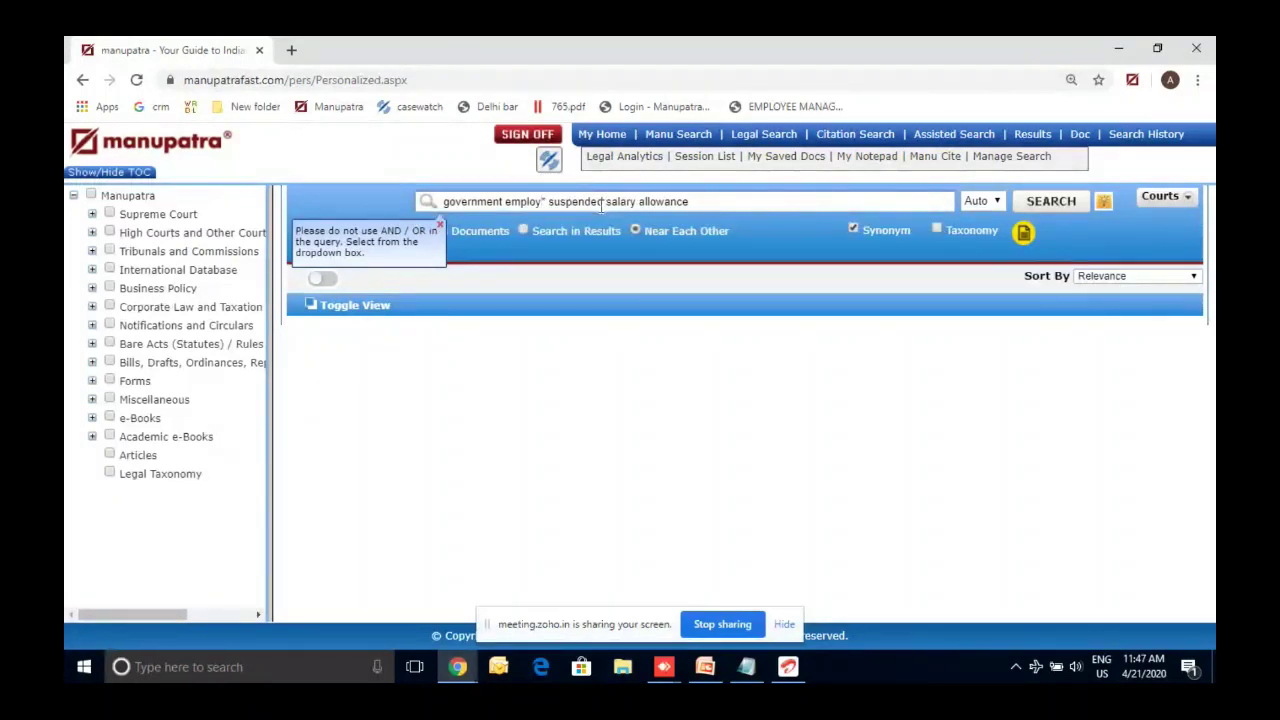
{"action": "key", "text": "BackSpace"}
{"action": "key", "text": "BackSpace"}
{"action": "key", "text": "BackSpace"}
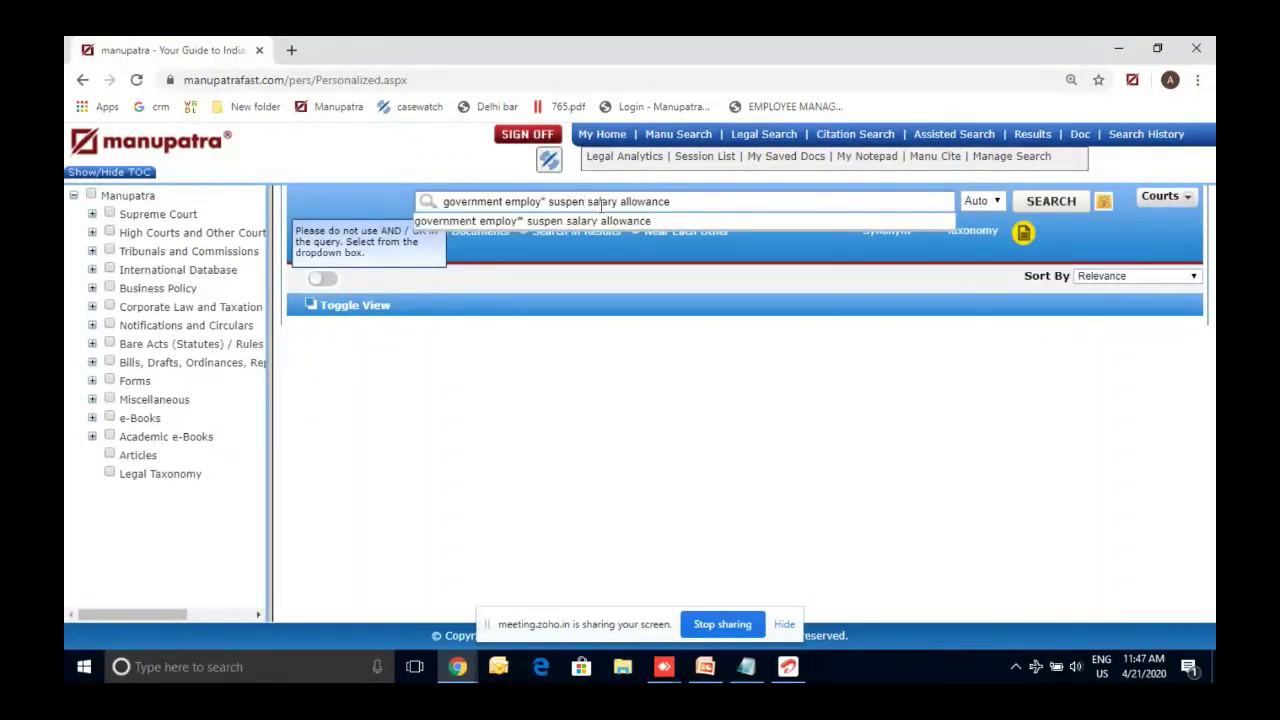
{"action": "type", "text": "*"}
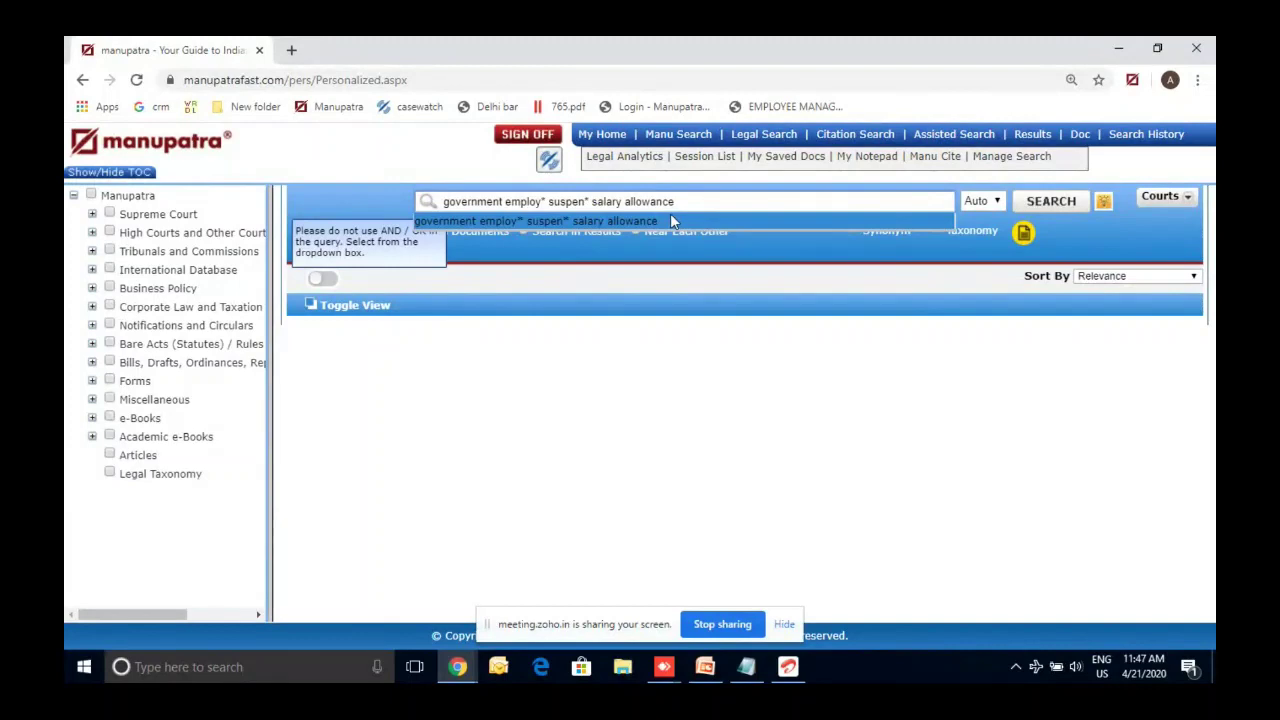
{"action": "left_click", "coordinate": [640, 265]}
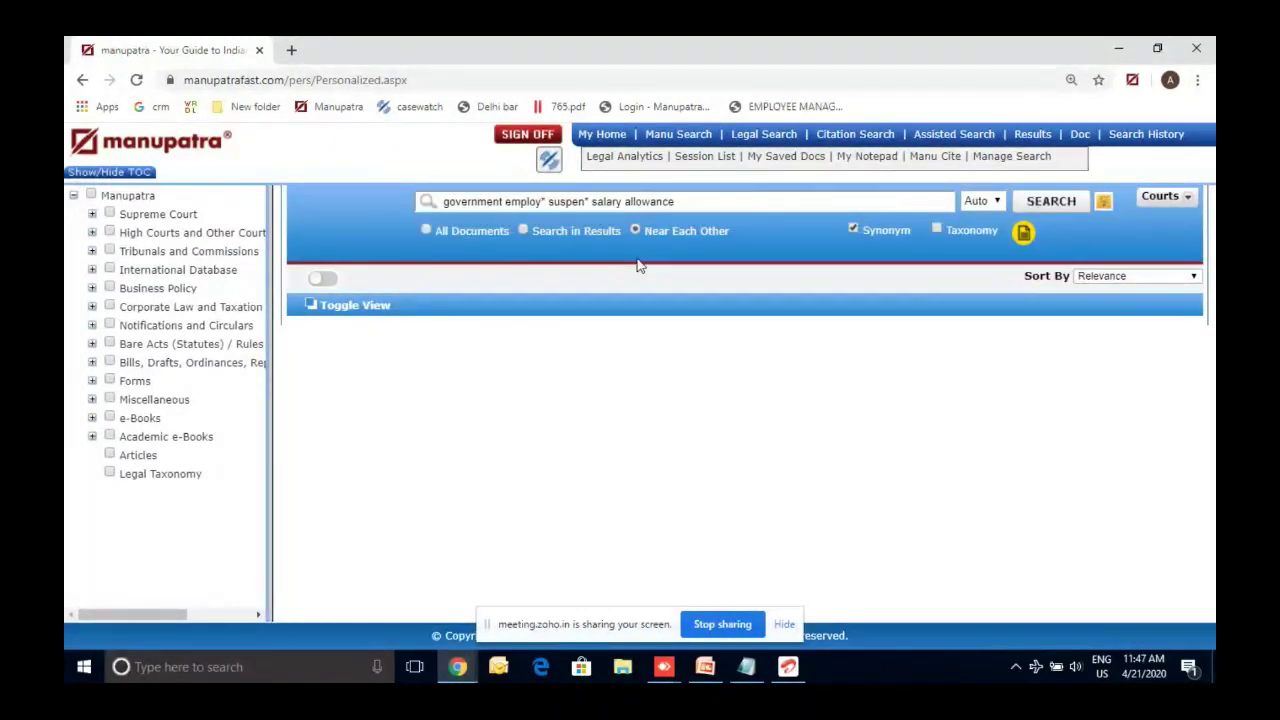
{"action": "left_click", "coordinate": [1038, 205]}
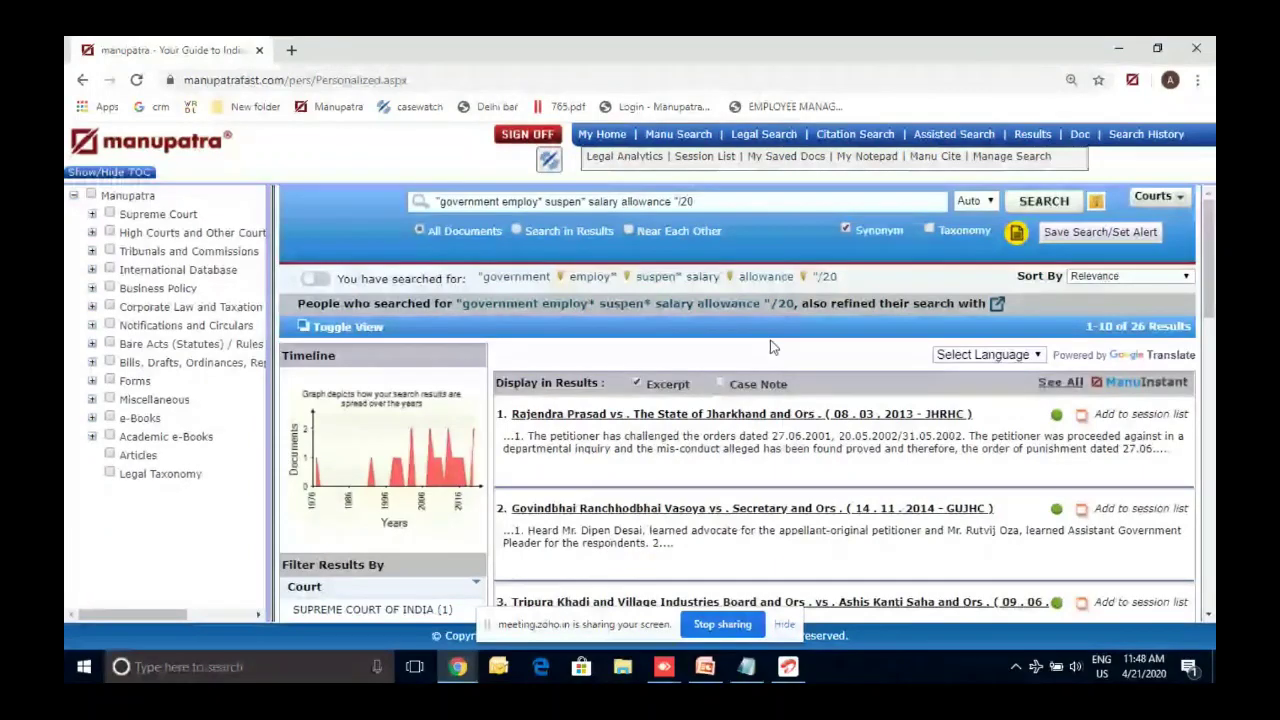
Examine the result list and its excerpts for how closely the highlighted search words occur together.
{"action": "scroll", "coordinate": [770, 346], "scroll_direction": "down", "scroll_amount": 3}
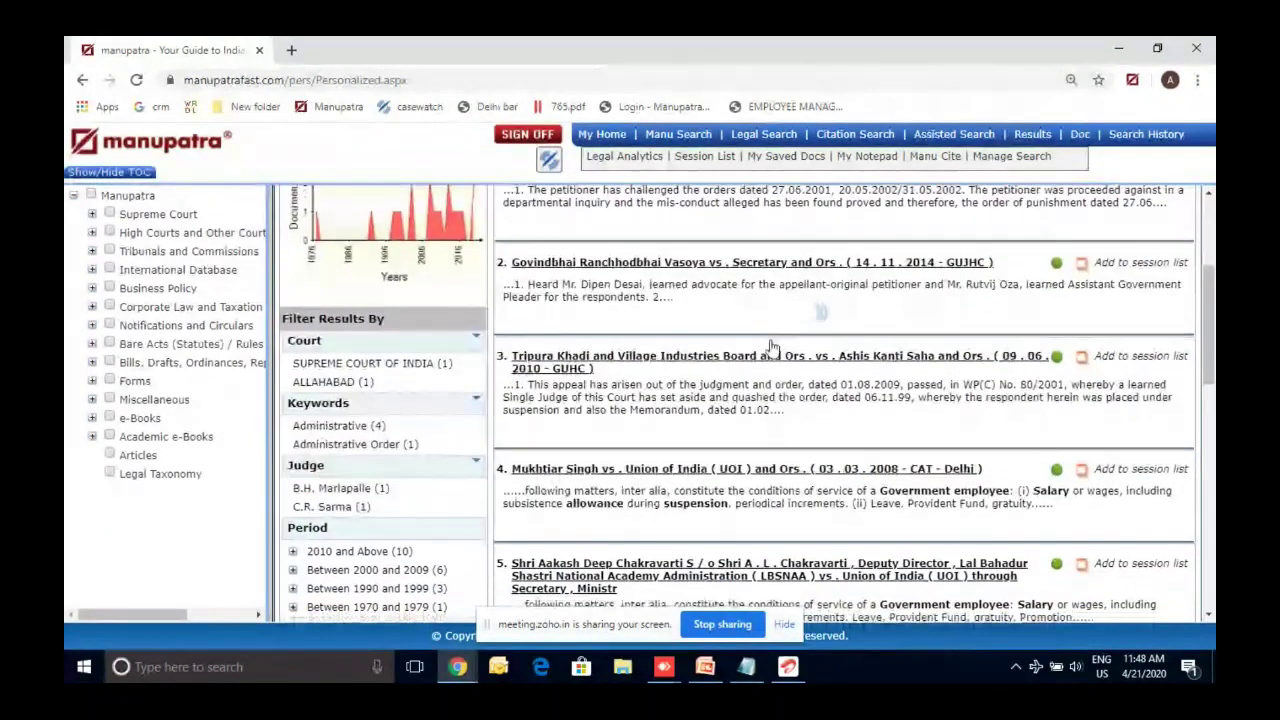
{"action": "scroll", "coordinate": [770, 346], "scroll_direction": "up", "scroll_amount": 3}
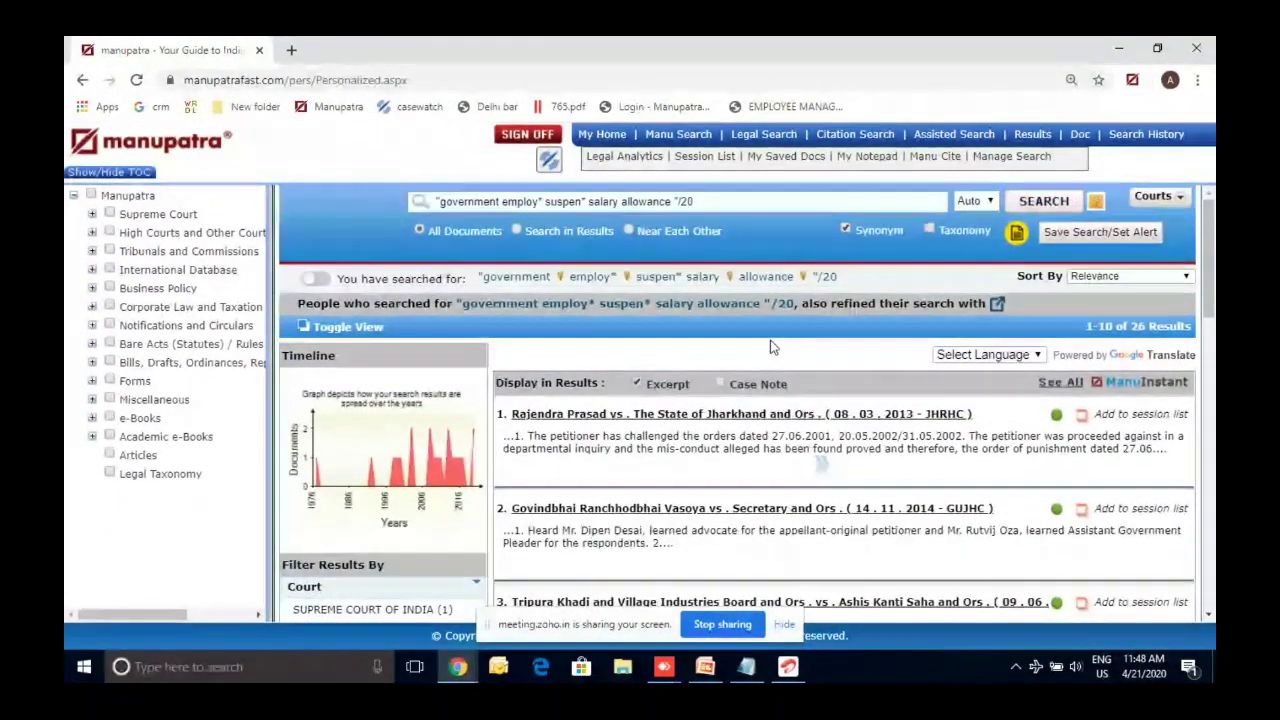
{"action": "scroll", "coordinate": [770, 346], "scroll_direction": "down", "scroll_amount": 1}
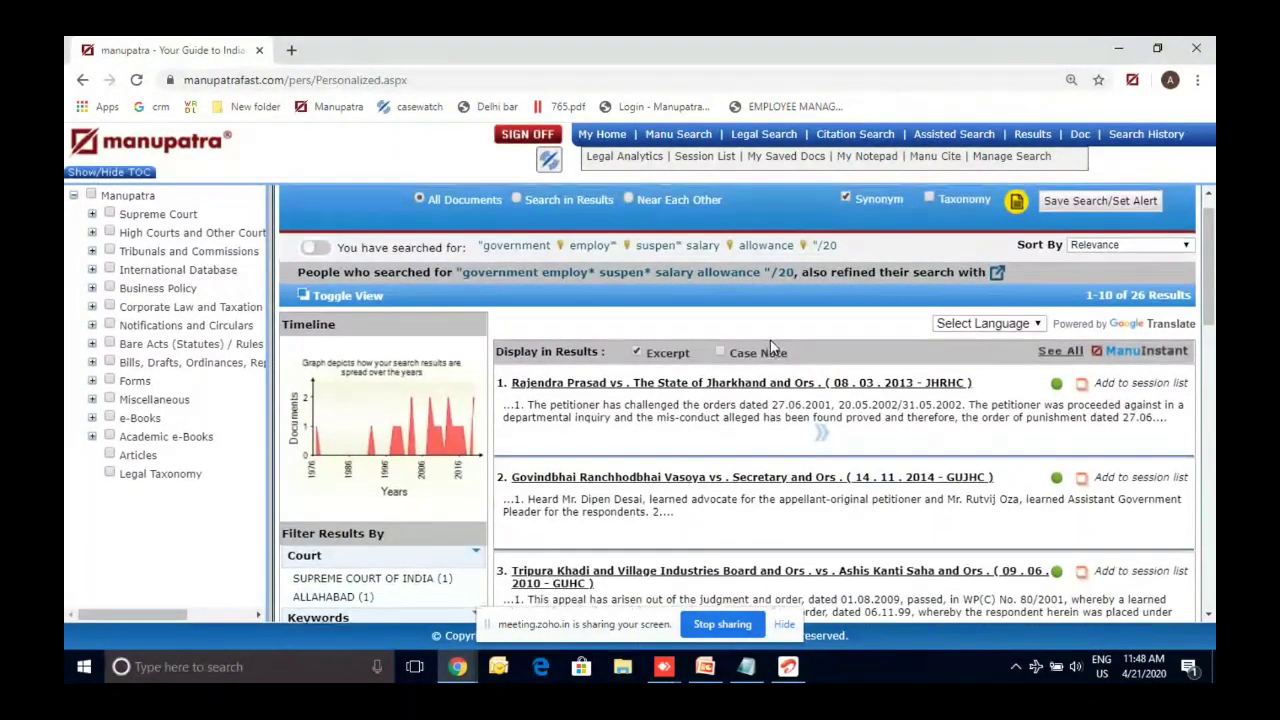
{"action": "scroll", "coordinate": [1090, 325], "scroll_direction": "down", "scroll_amount": 1}
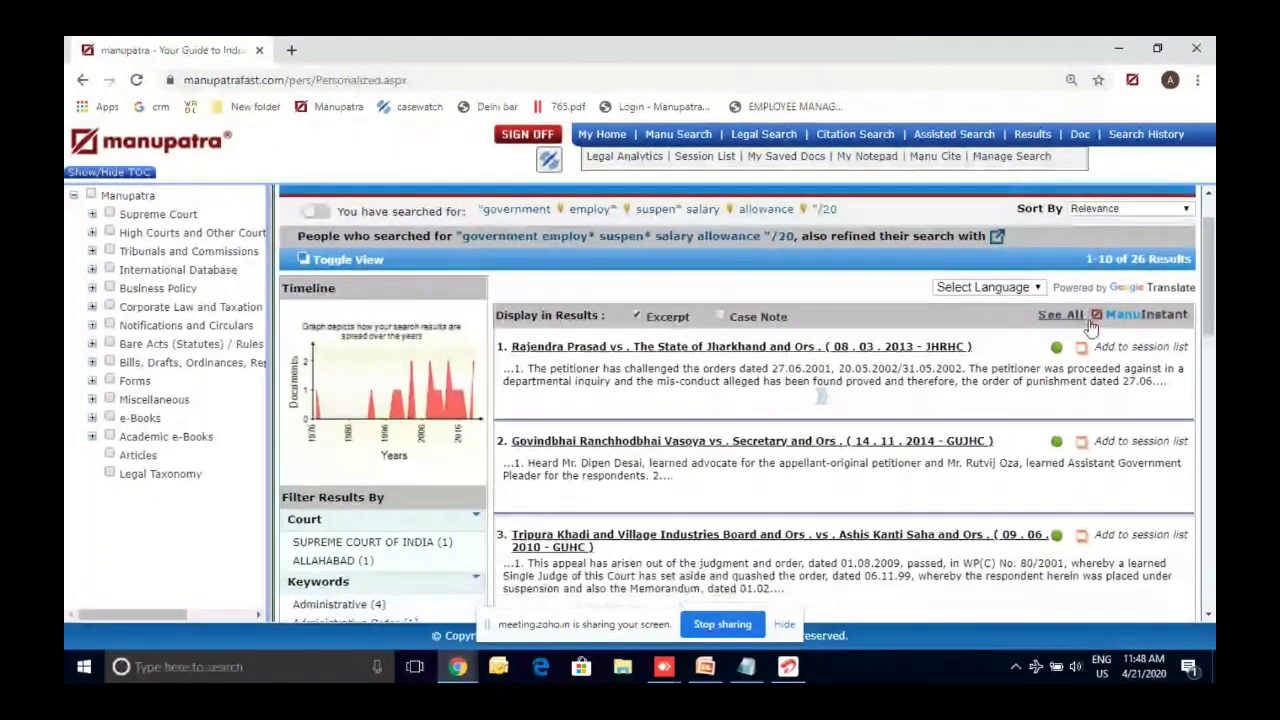
{"action": "scroll", "coordinate": [1090, 325], "scroll_direction": "down", "scroll_amount": 3}
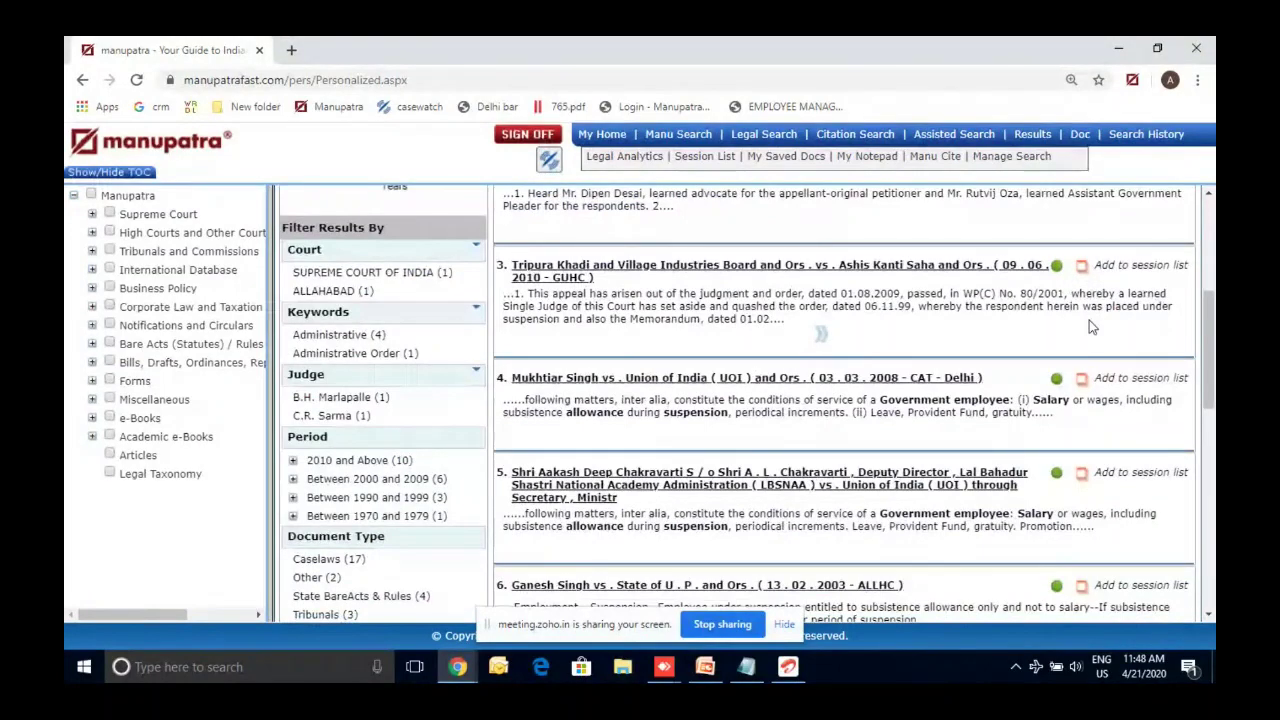
{"action": "scroll", "coordinate": [996, 385], "scroll_direction": "down", "scroll_amount": 1}
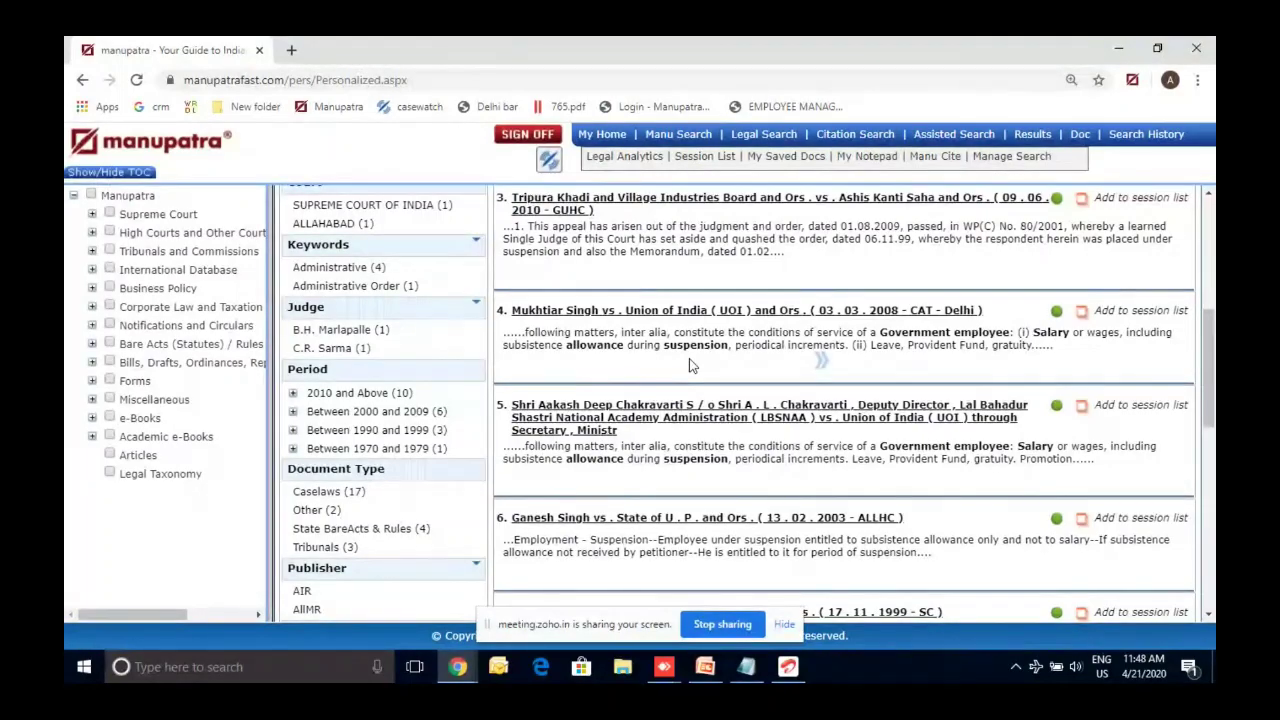
{"action": "scroll", "coordinate": [690, 366], "scroll_direction": "up", "scroll_amount": 1}
{"action": "scroll", "coordinate": [690, 366], "scroll_direction": "up", "scroll_amount": 5}
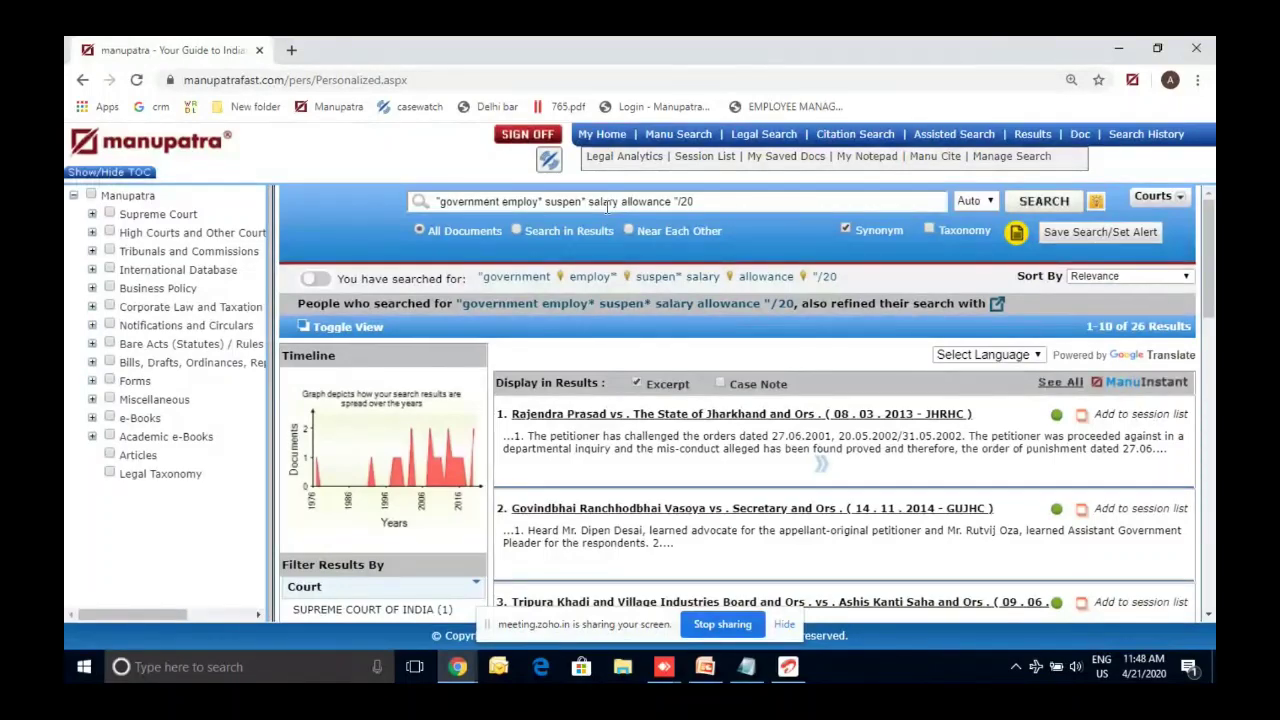
Clear the old query, open a fresh Manu Search and enter the query overwriting cheque date.
{"action": "left_click", "coordinate": [537, 205]}
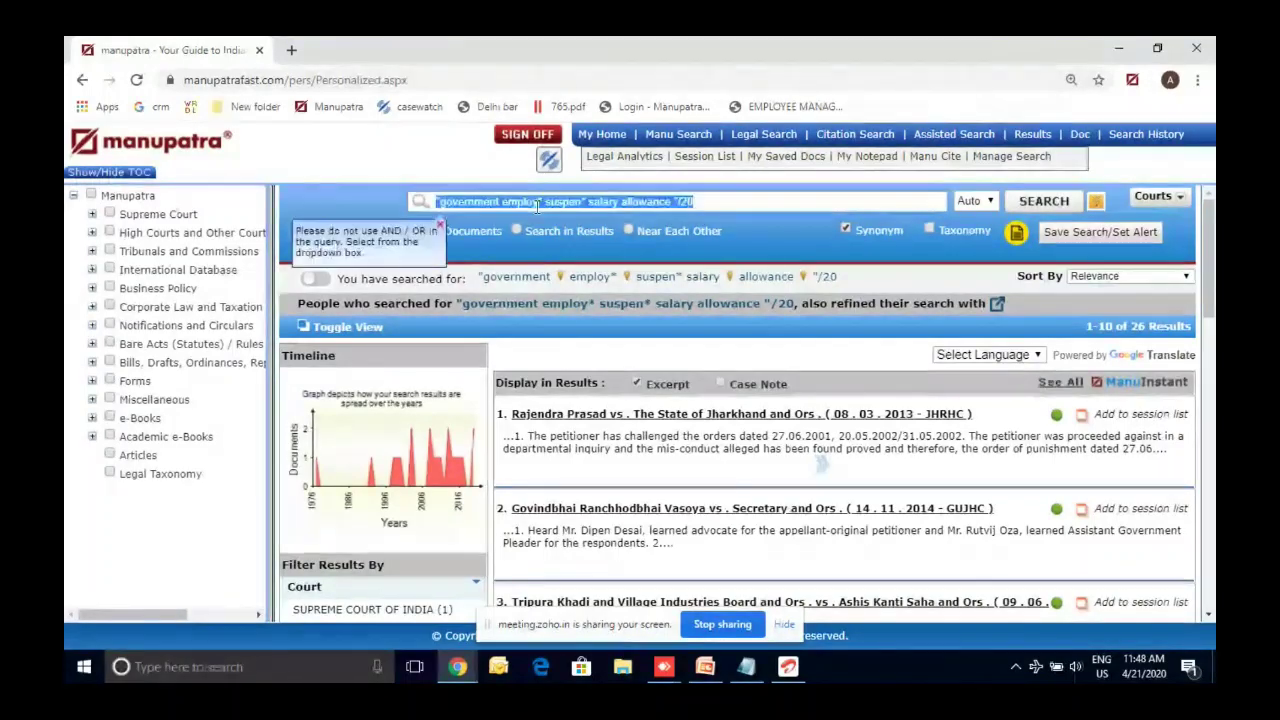
{"action": "key", "text": "BackSpace"}
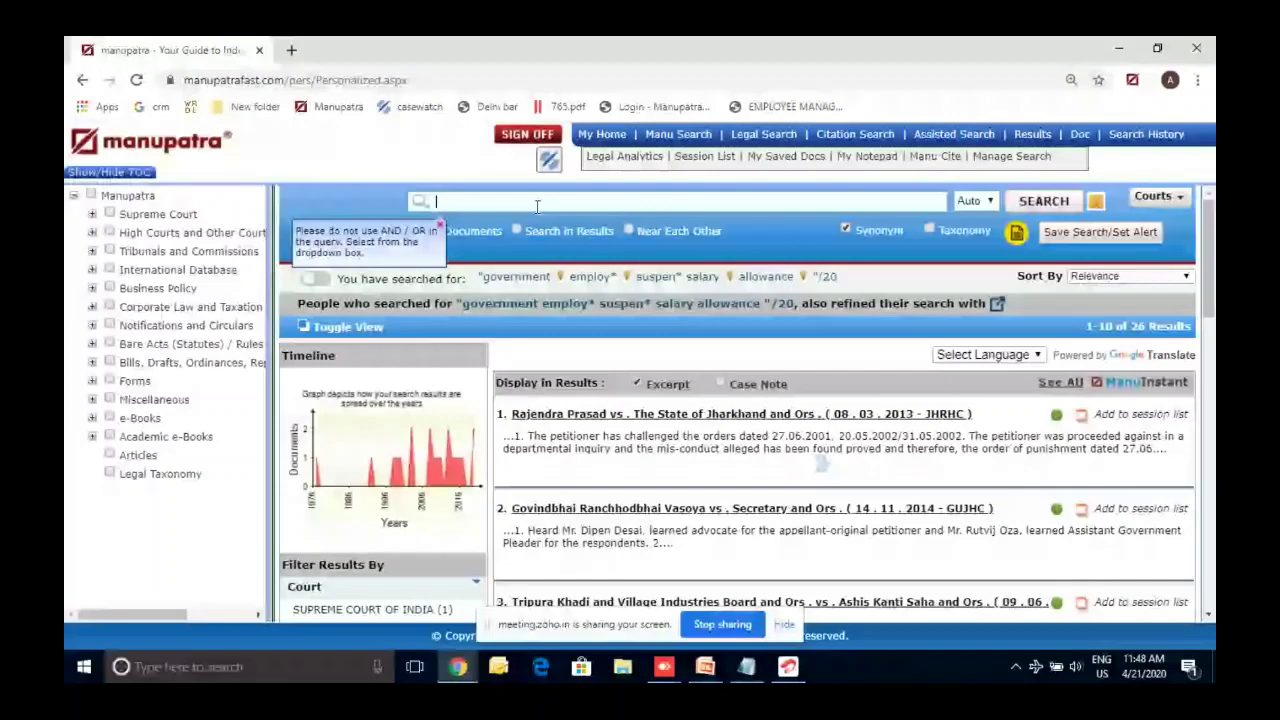
{"action": "left_click", "coordinate": [686, 138]}
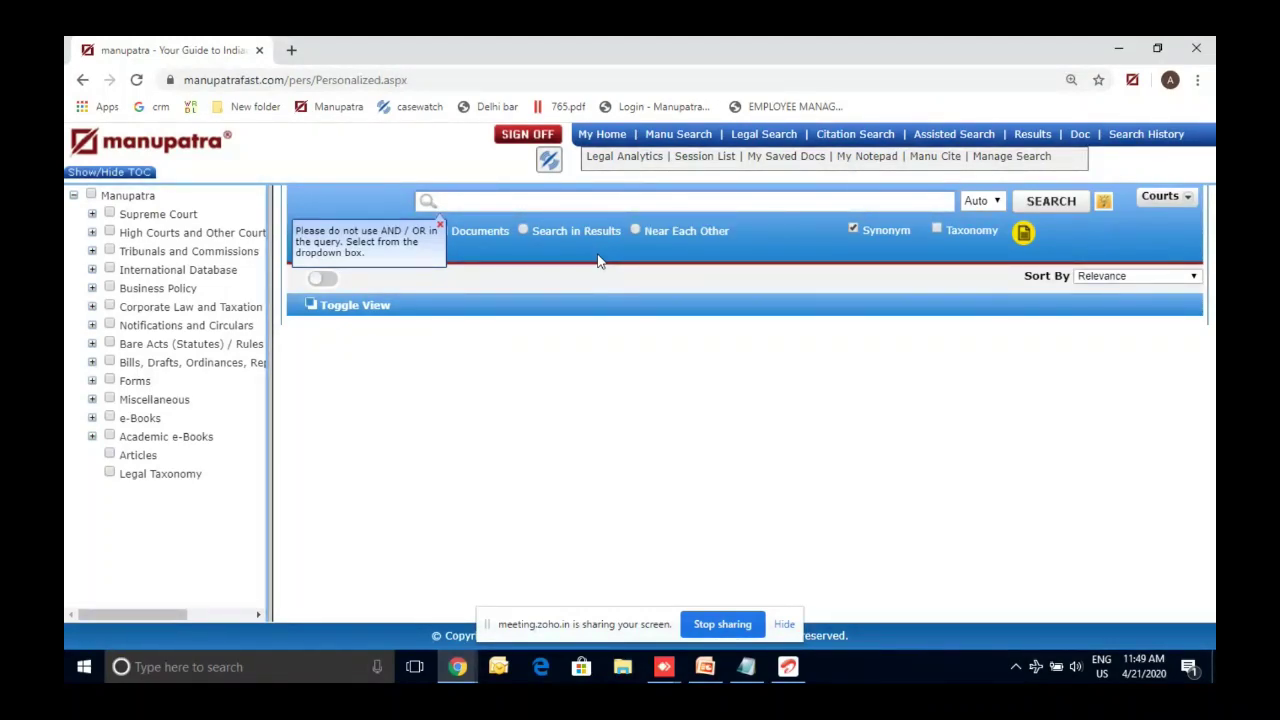
{"action": "type", "text": "overwr"}
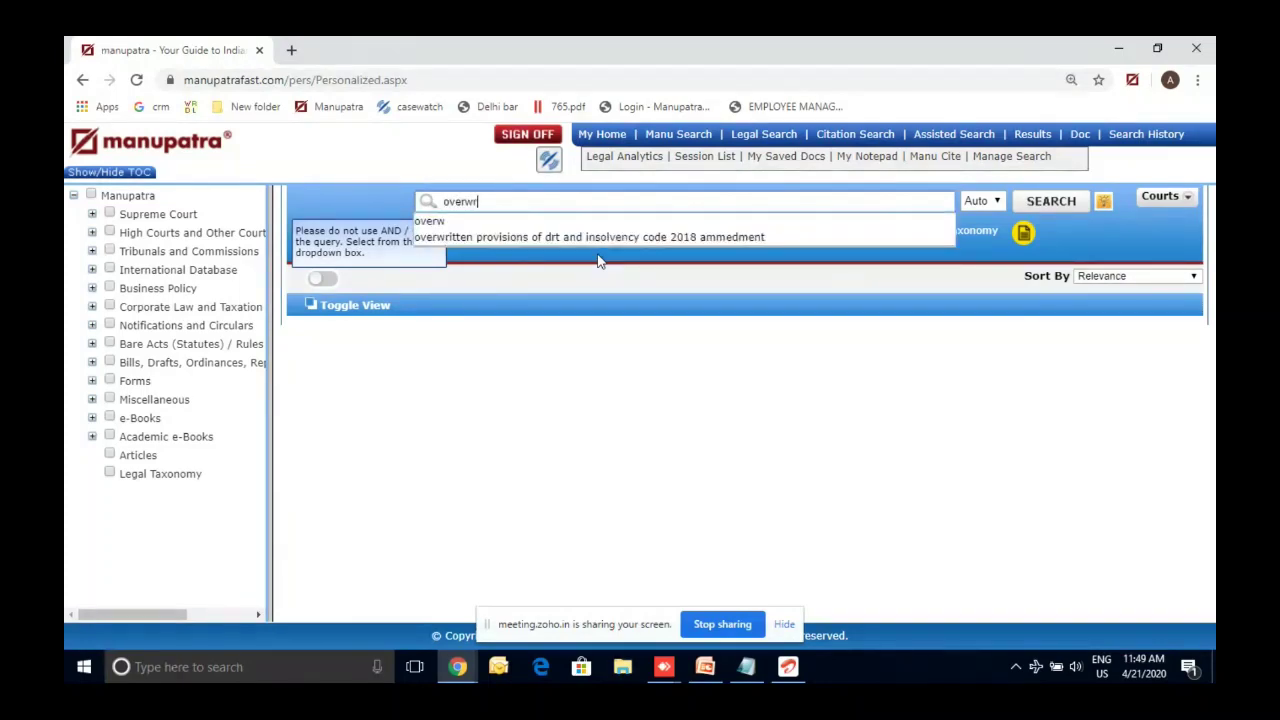
{"action": "type", "text": "iting c"}
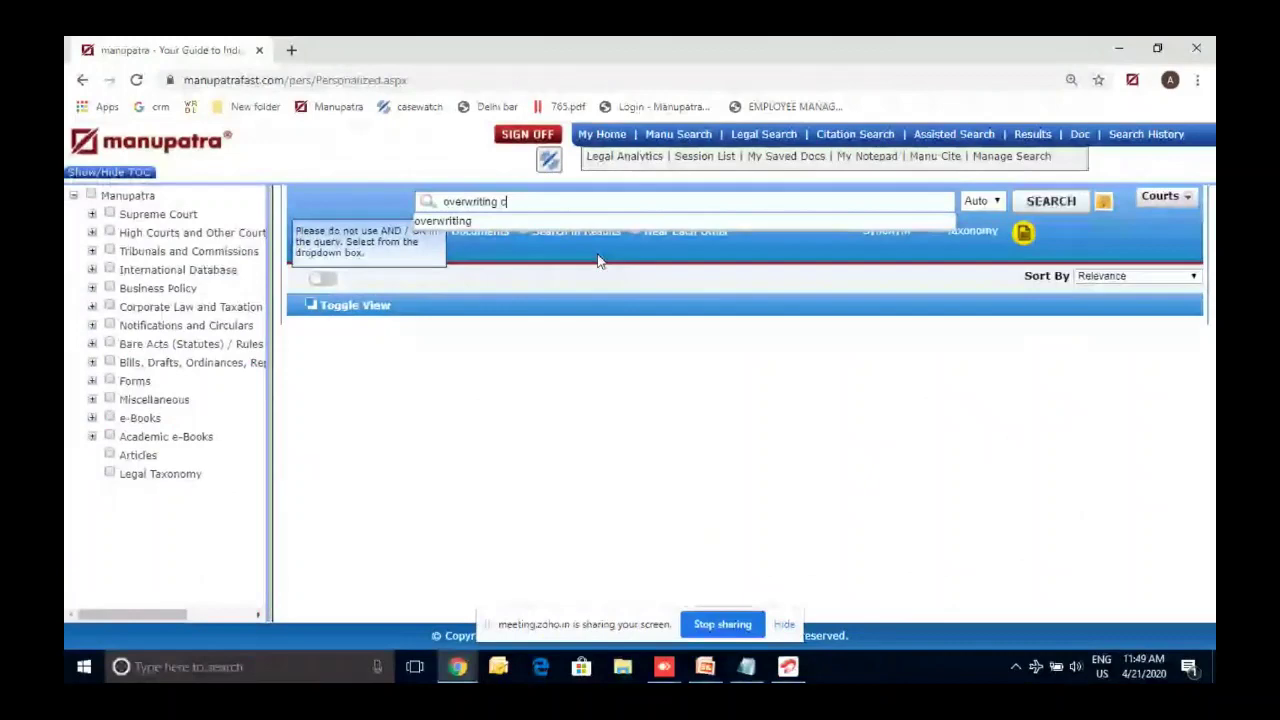
{"action": "type", "text": "heque date"}
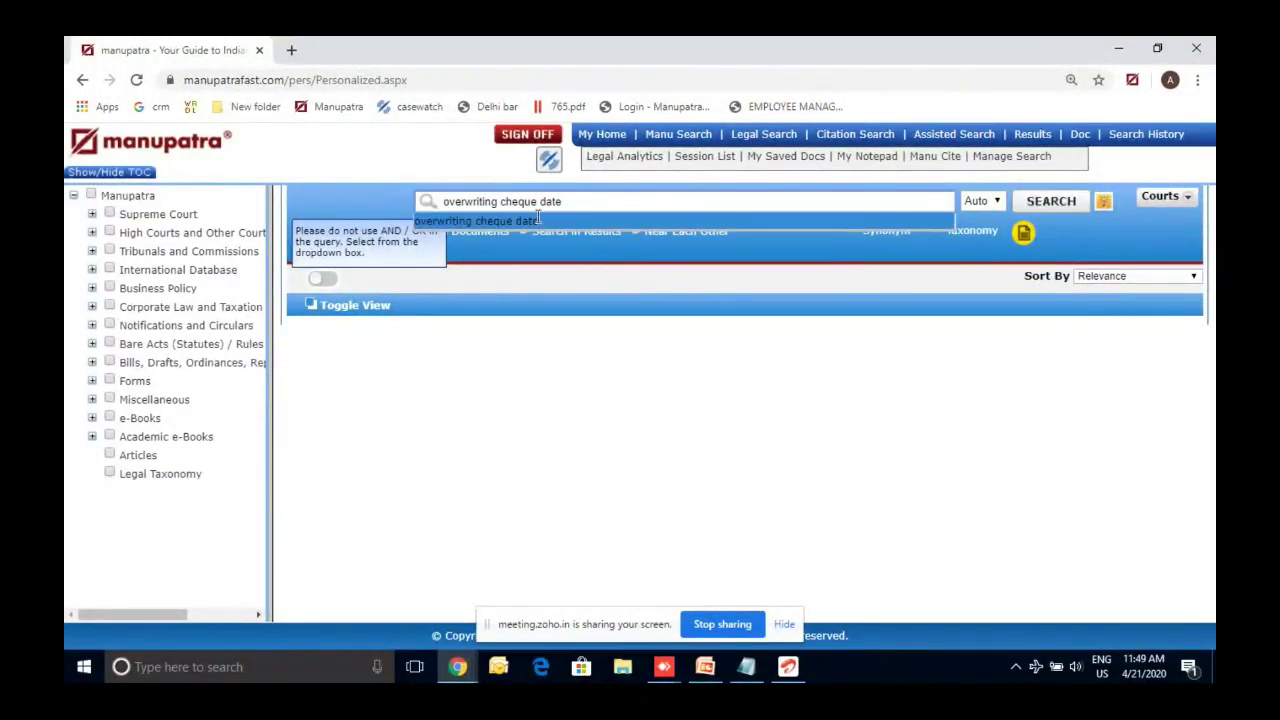
Turn overwriting into the wildcard overwrit* and search for overwrit* cheque date with the scope set to Near Each Other.
{"action": "left_click", "coordinate": [497, 202]}
{"action": "key", "text": "BackSpace"}
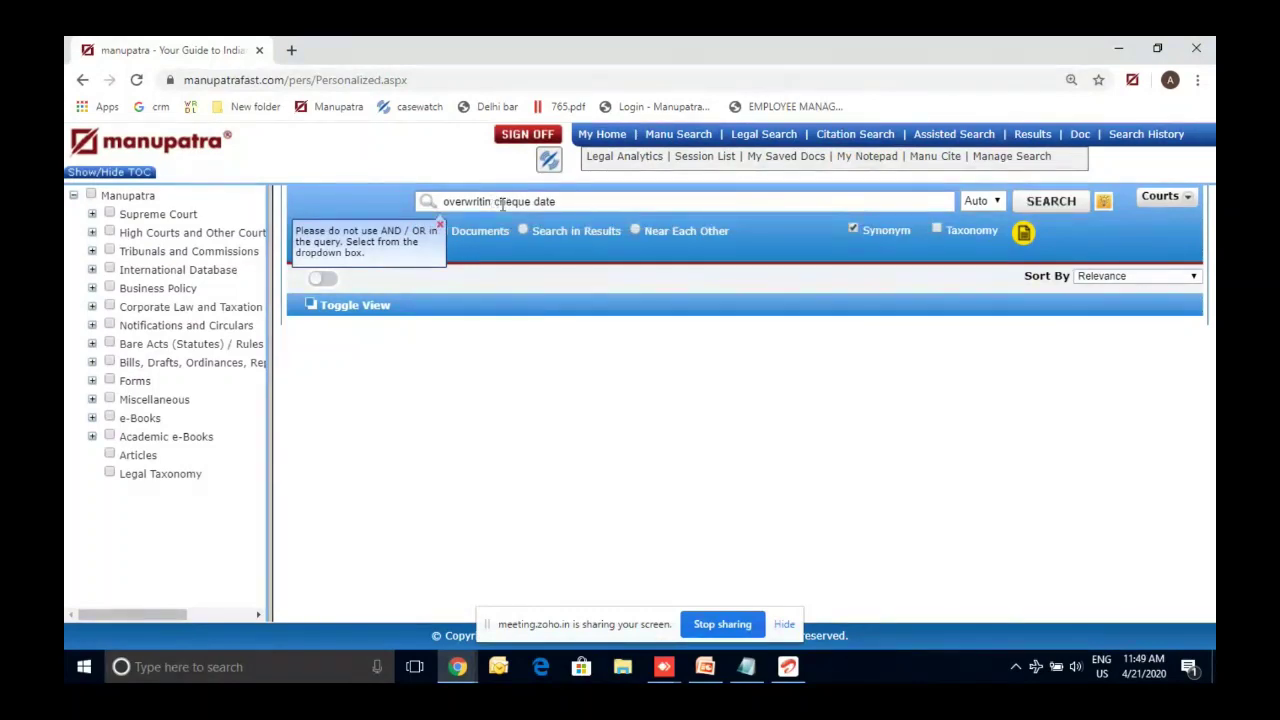
{"action": "key", "text": "BackSpace"}
{"action": "key", "text": "BackSpace"}
{"action": "type", "text": "*"}
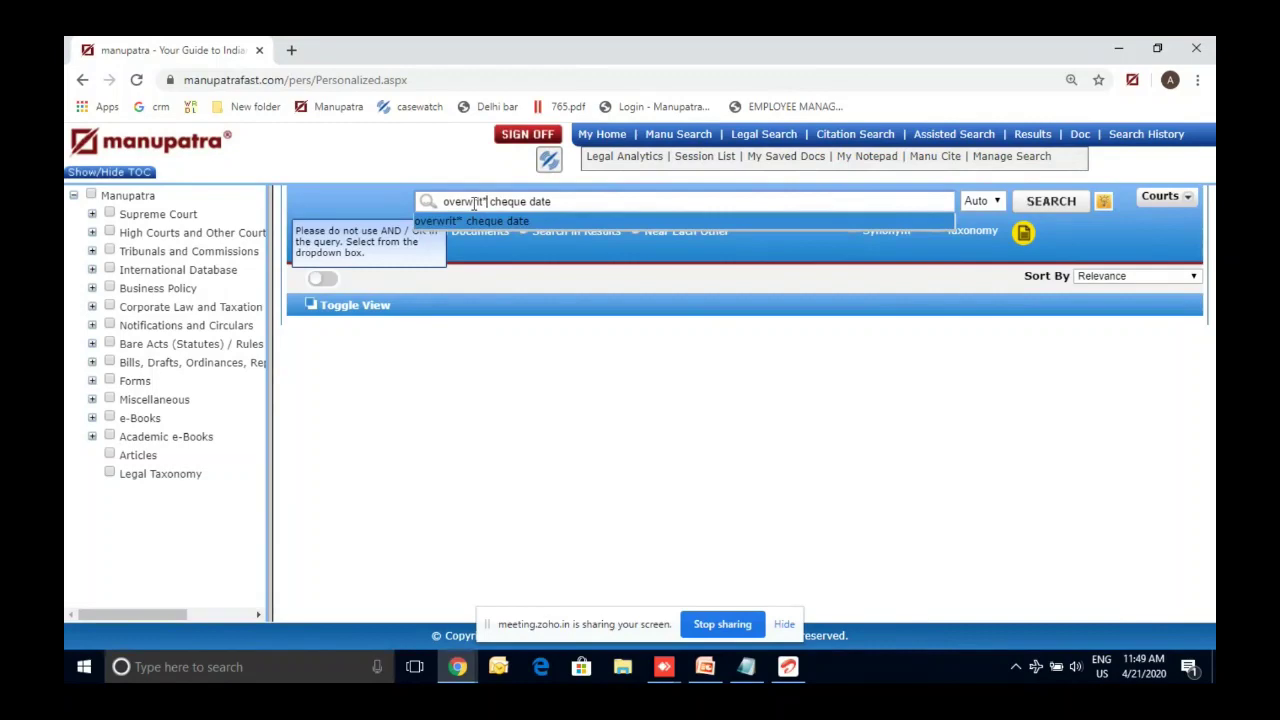
{"action": "left_click", "coordinate": [528, 256]}
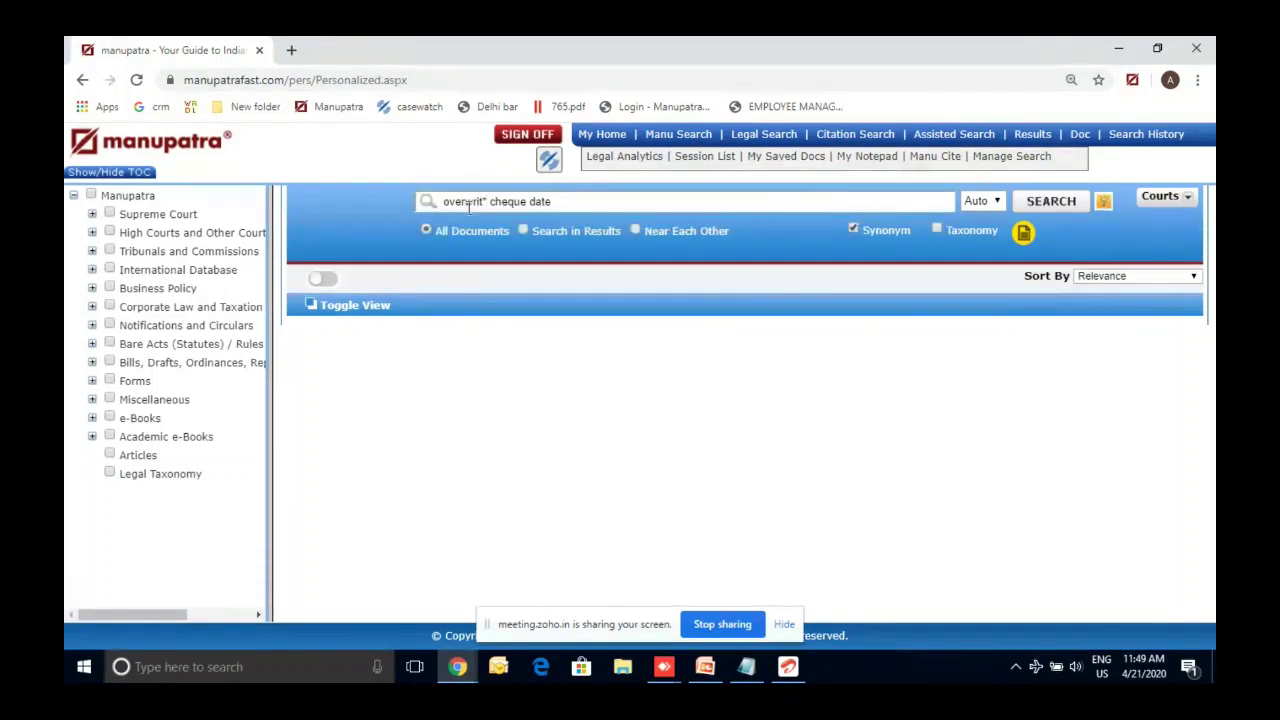
{"action": "left_click", "coordinate": [636, 231]}
{"action": "left_click", "coordinate": [1051, 202]}
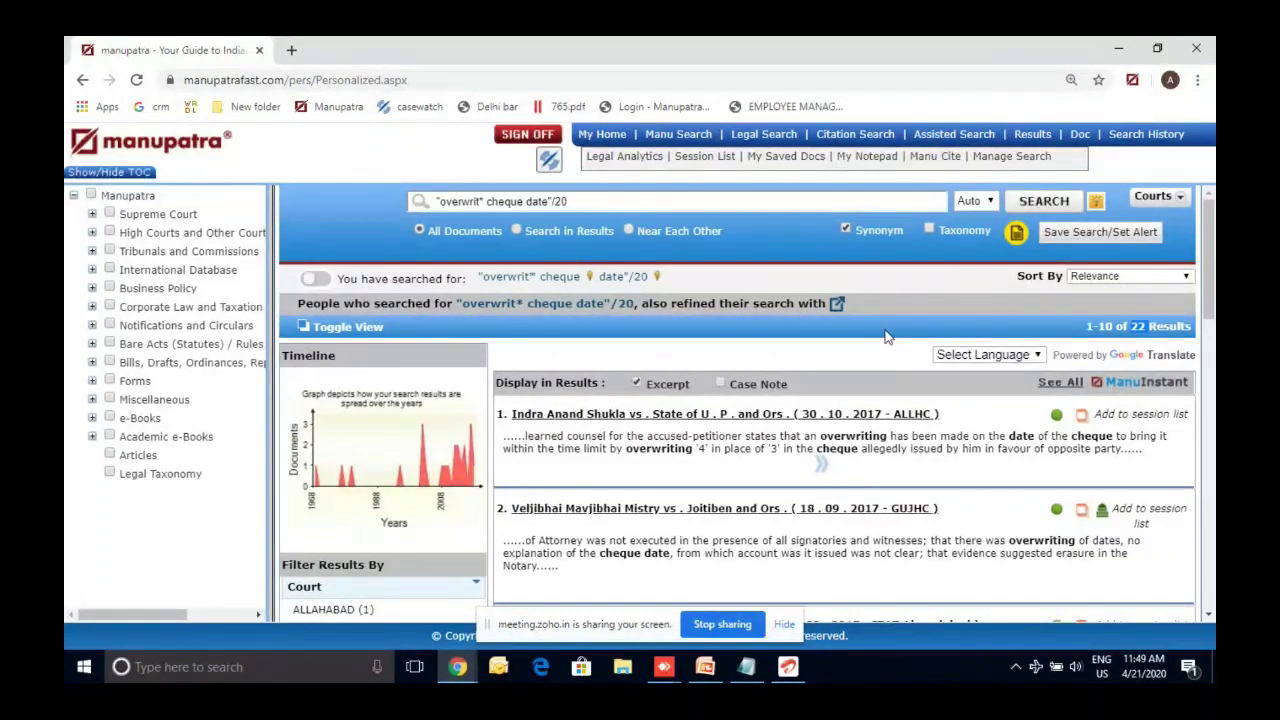
Search within the results for acqui* using And, and review the refined list of judgments.
{"action": "left_click", "coordinate": [596, 232]}
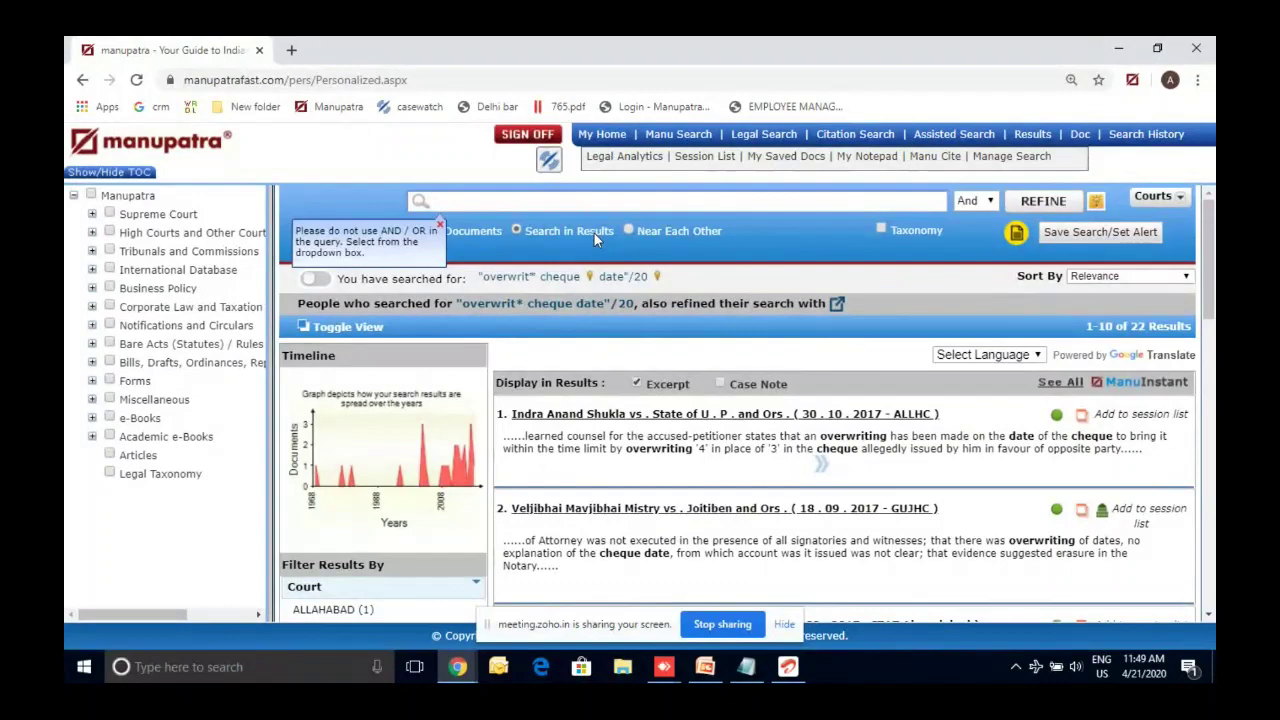
{"action": "type", "text": "acqui*"}
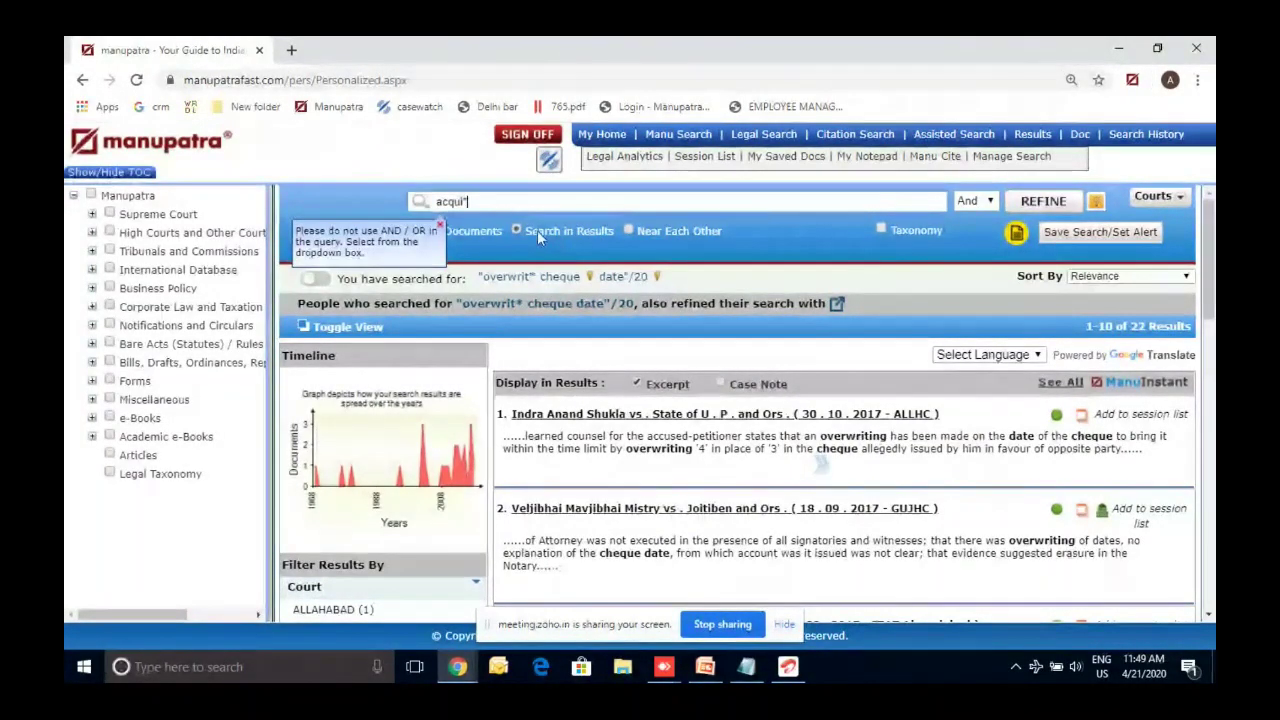
{"action": "left_click", "coordinate": [1022, 208]}
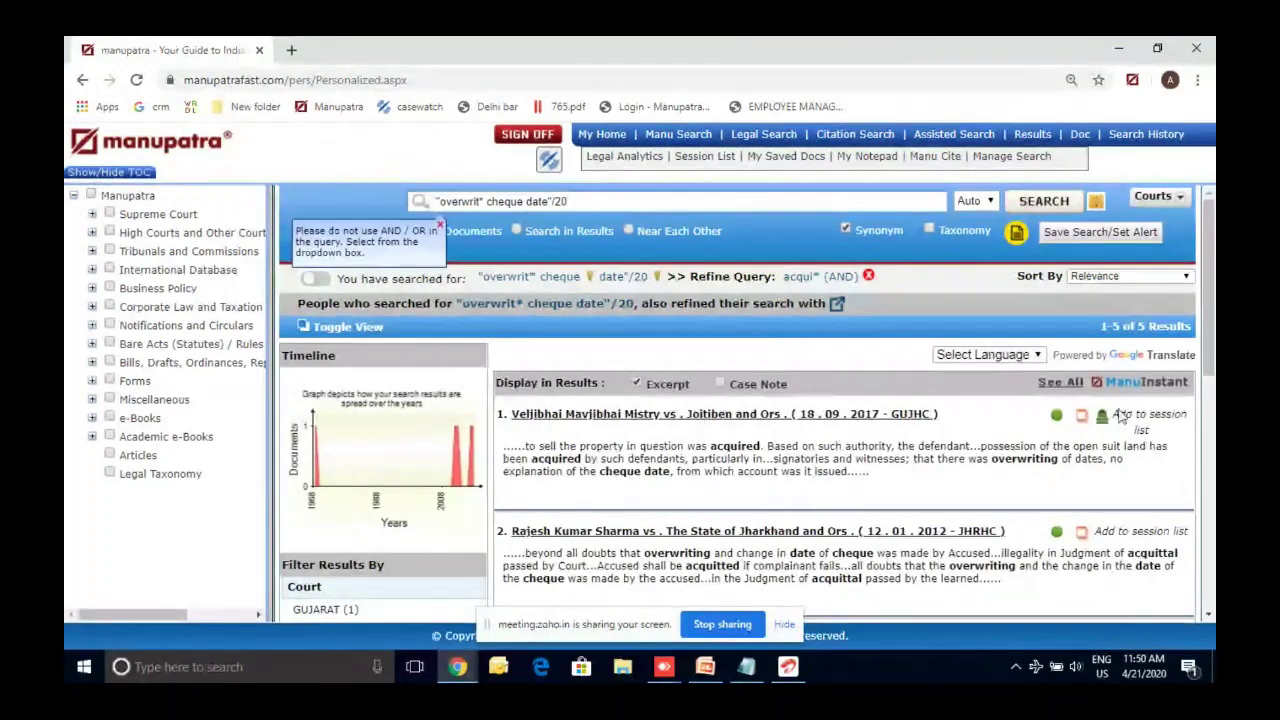
{"action": "left_click", "coordinate": [1213, 484]}
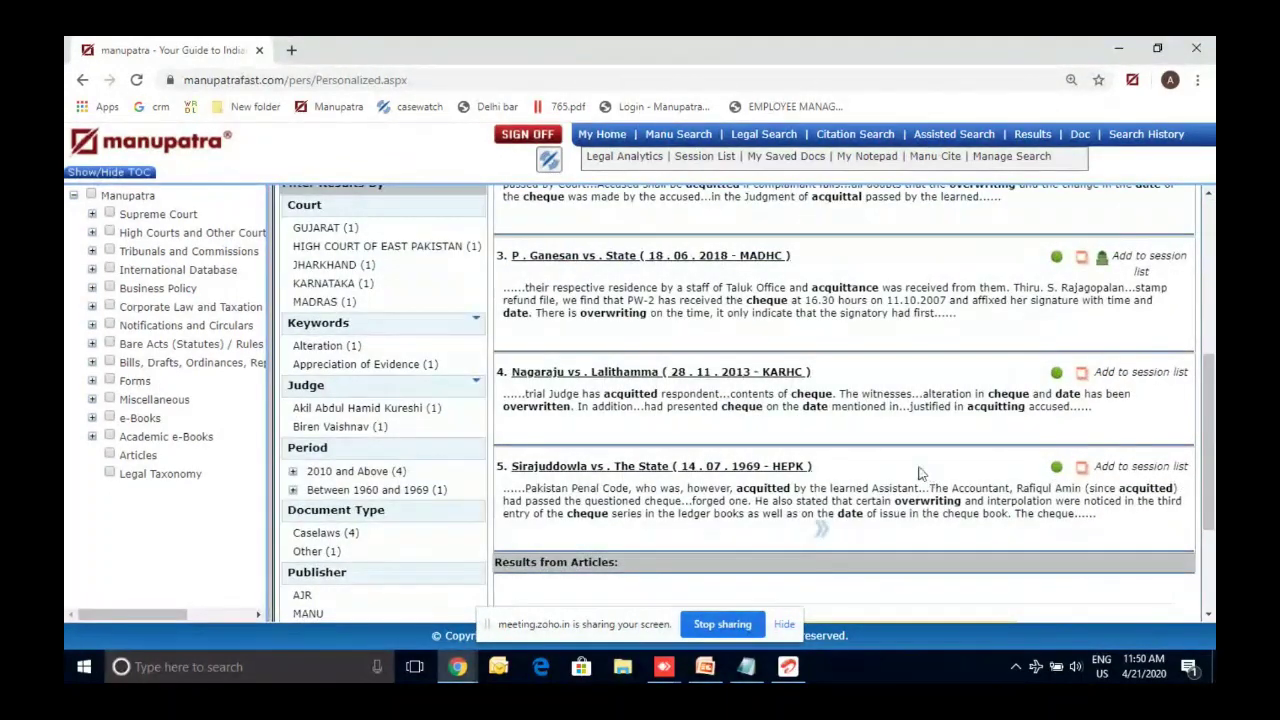
{"action": "scroll", "coordinate": [920, 473], "scroll_direction": "up", "scroll_amount": 5}
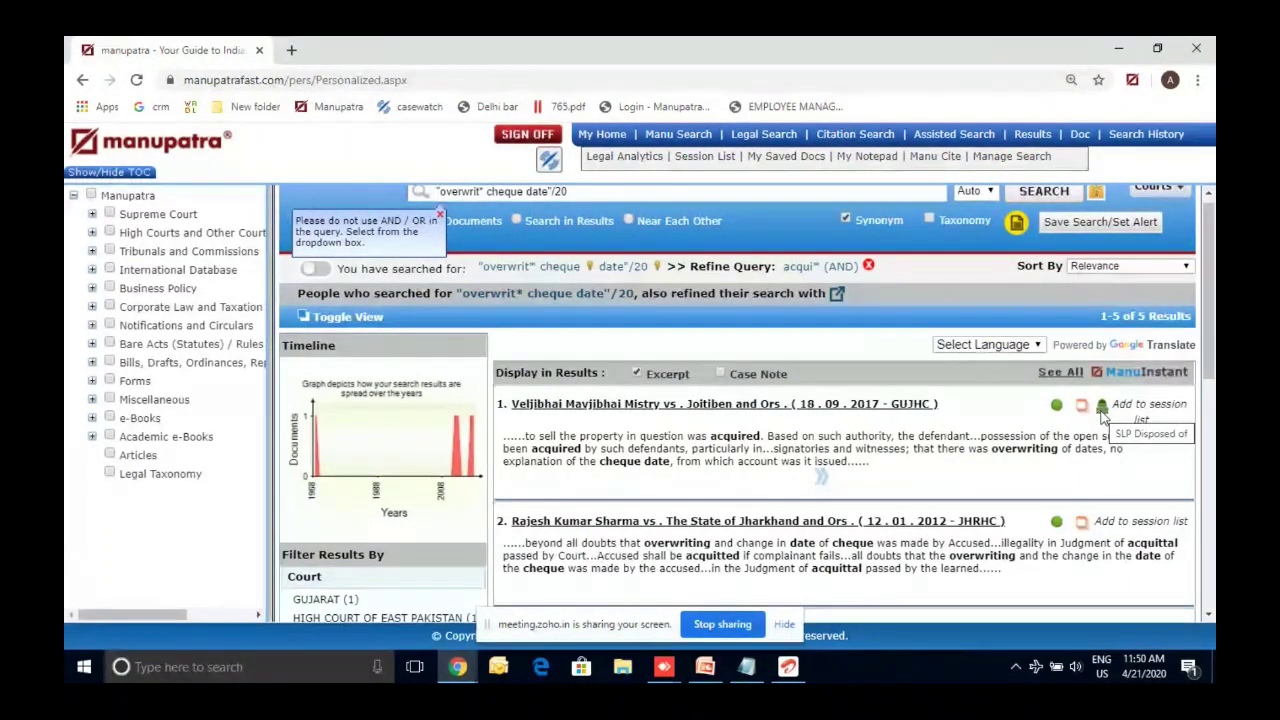
Remove the acqui* refinement from the search for overwrit* cheque date.
{"action": "left_click", "coordinate": [869, 267]}
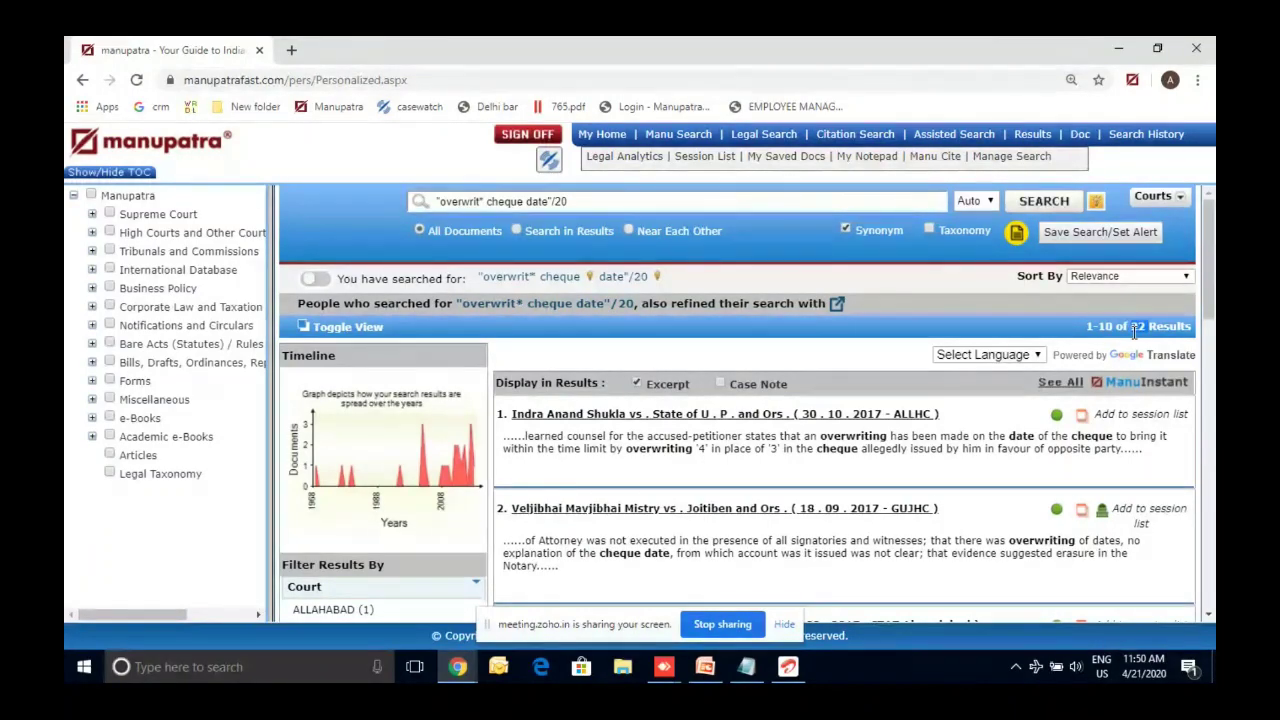
{"action": "left_click", "coordinate": [740, 200]}
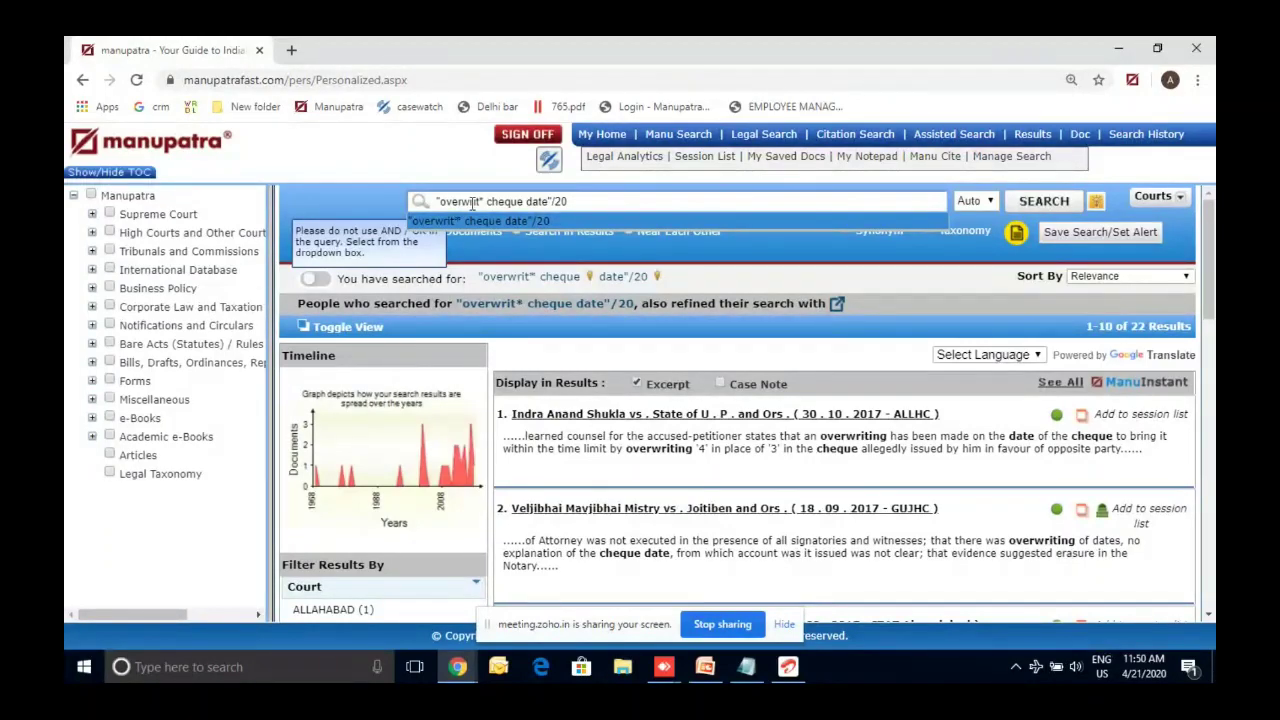
{"action": "left_click", "coordinate": [588, 256]}
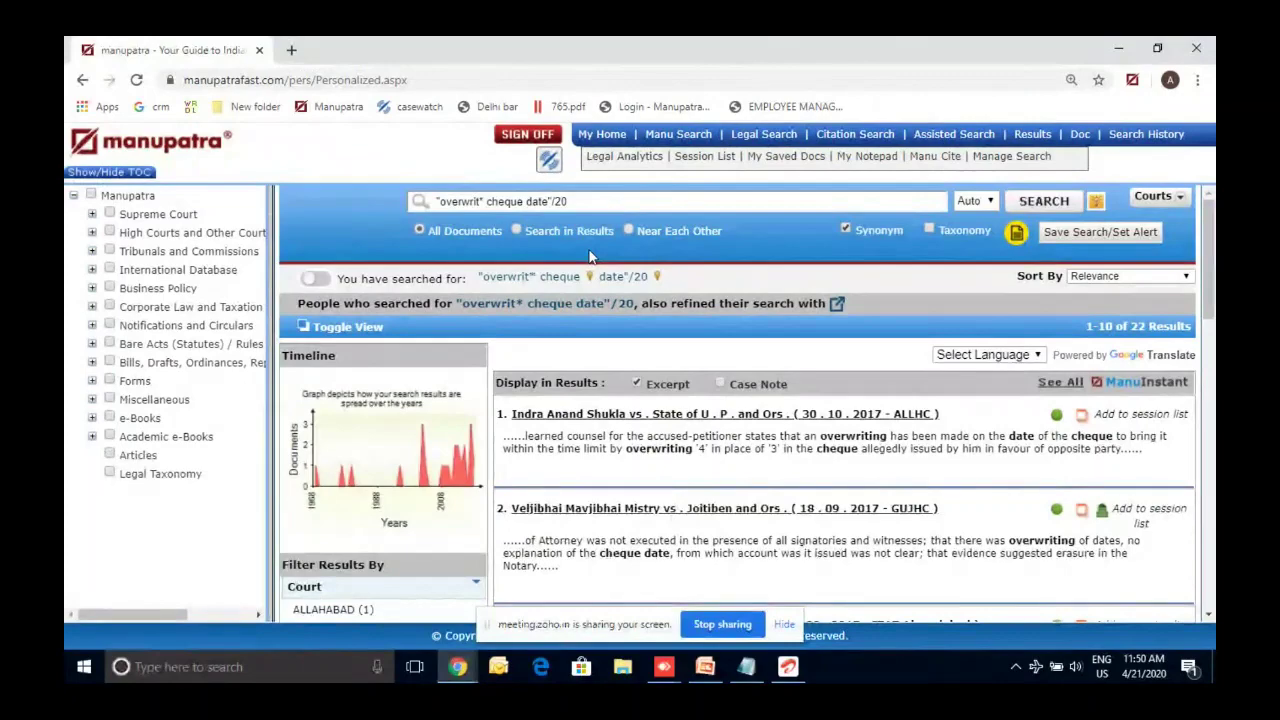
Append the second proximity phrase "tampe* cheque dat"/20 to the existing overwrit* cheque date query.
{"action": "left_click", "coordinate": [606, 201]}
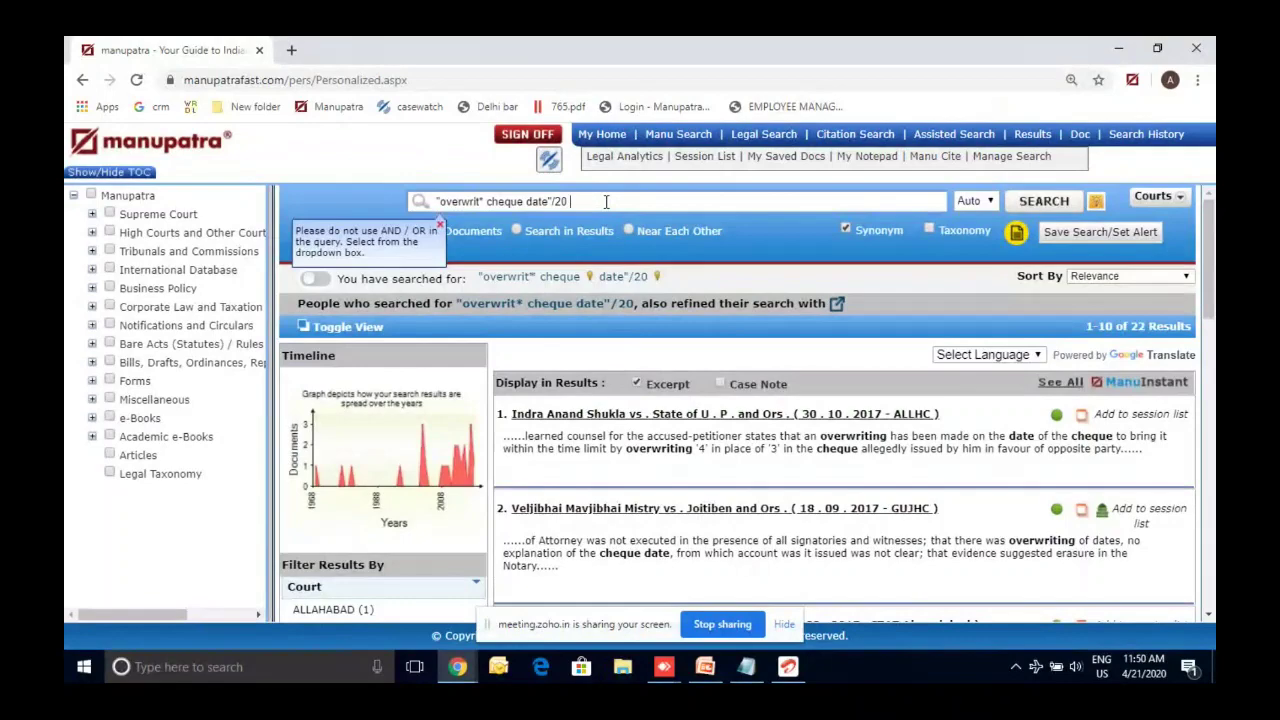
{"action": "type", "text": "\"tamp"}
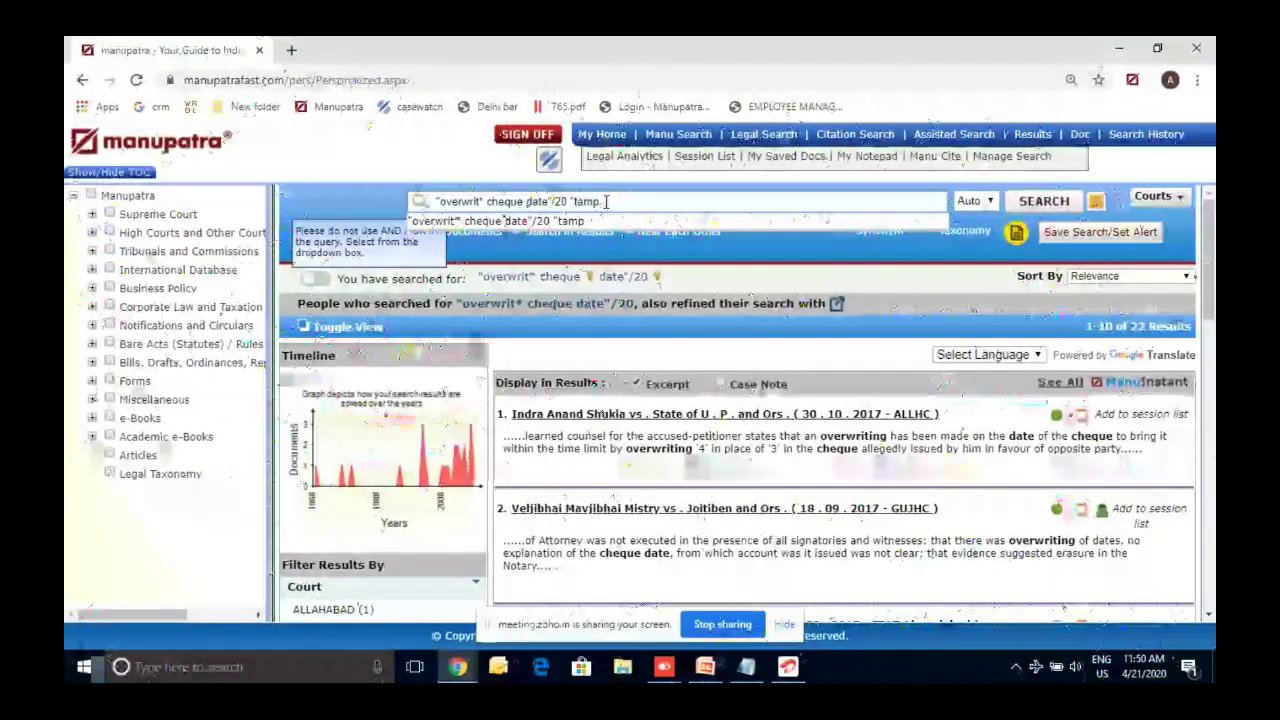
{"action": "type", "text": "e\""}
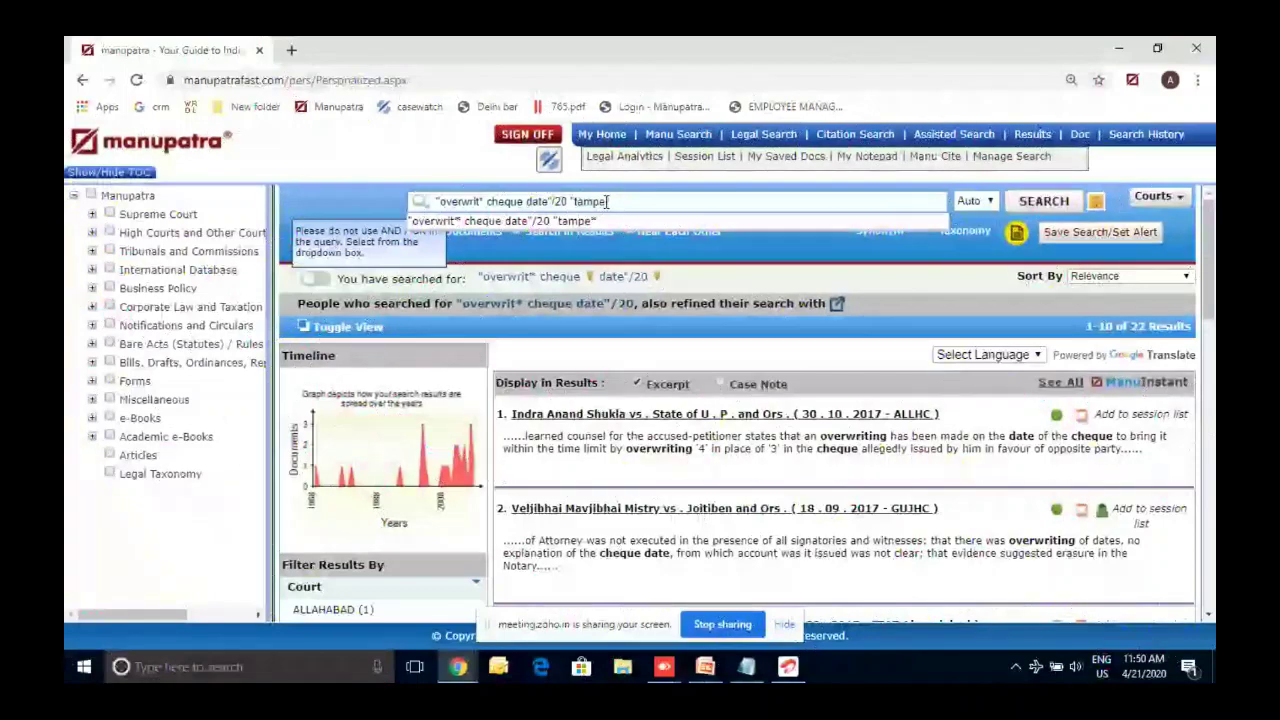
{"action": "type", "text": " cheque d"}
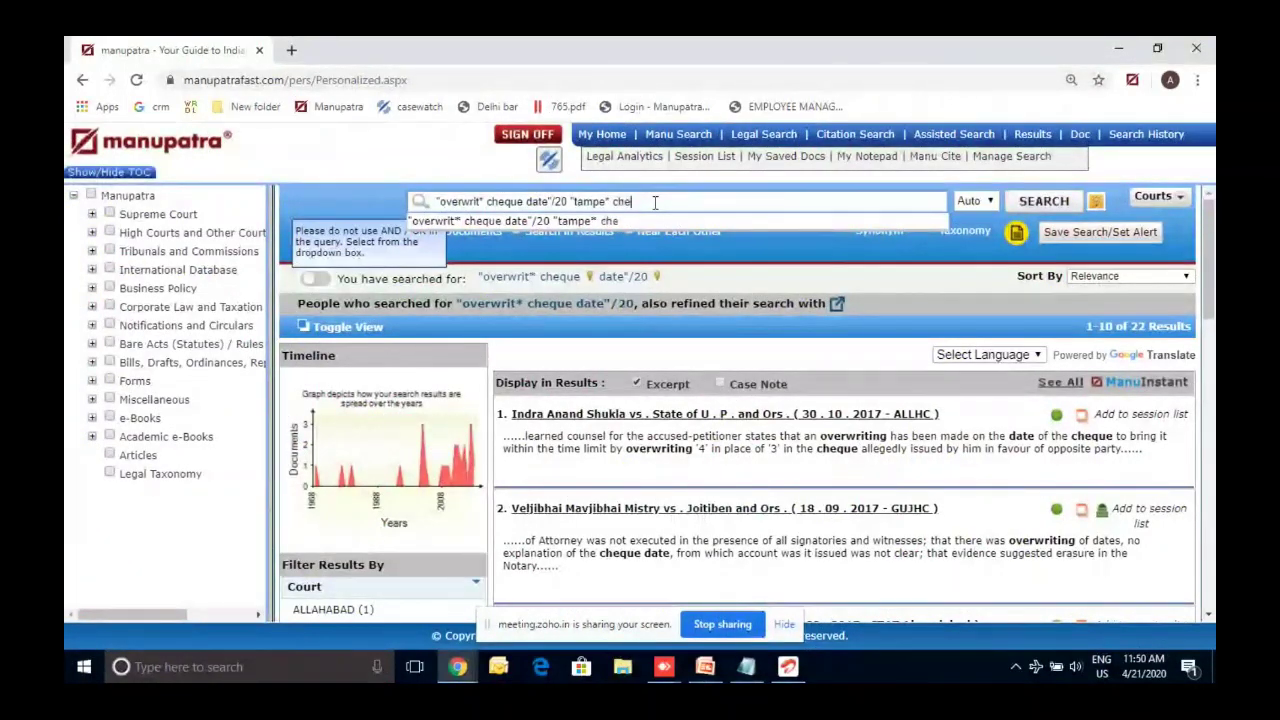
{"action": "type", "text": "at\""}
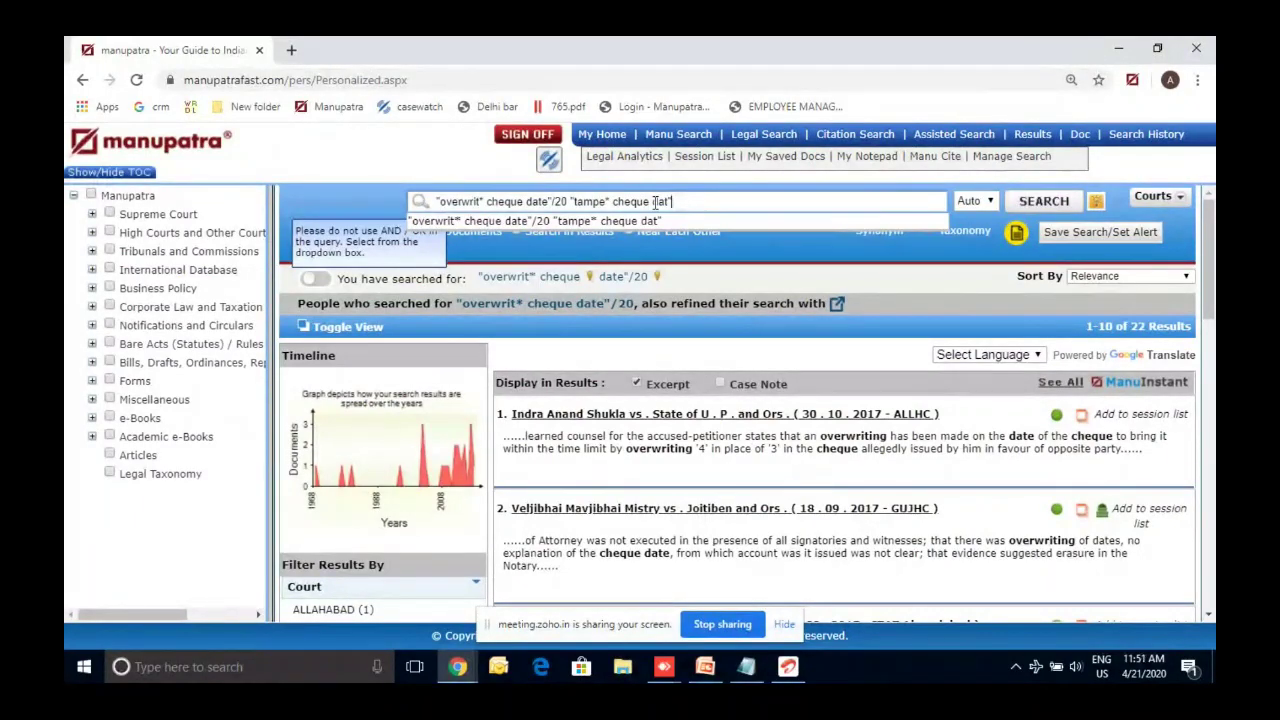
{"action": "type", "text": "/20"}
Switch to Notepad, change the proximity distance of the tamper* cheque date example to 10, and return to Manupatra.
{"action": "left_click", "coordinate": [746, 666]}
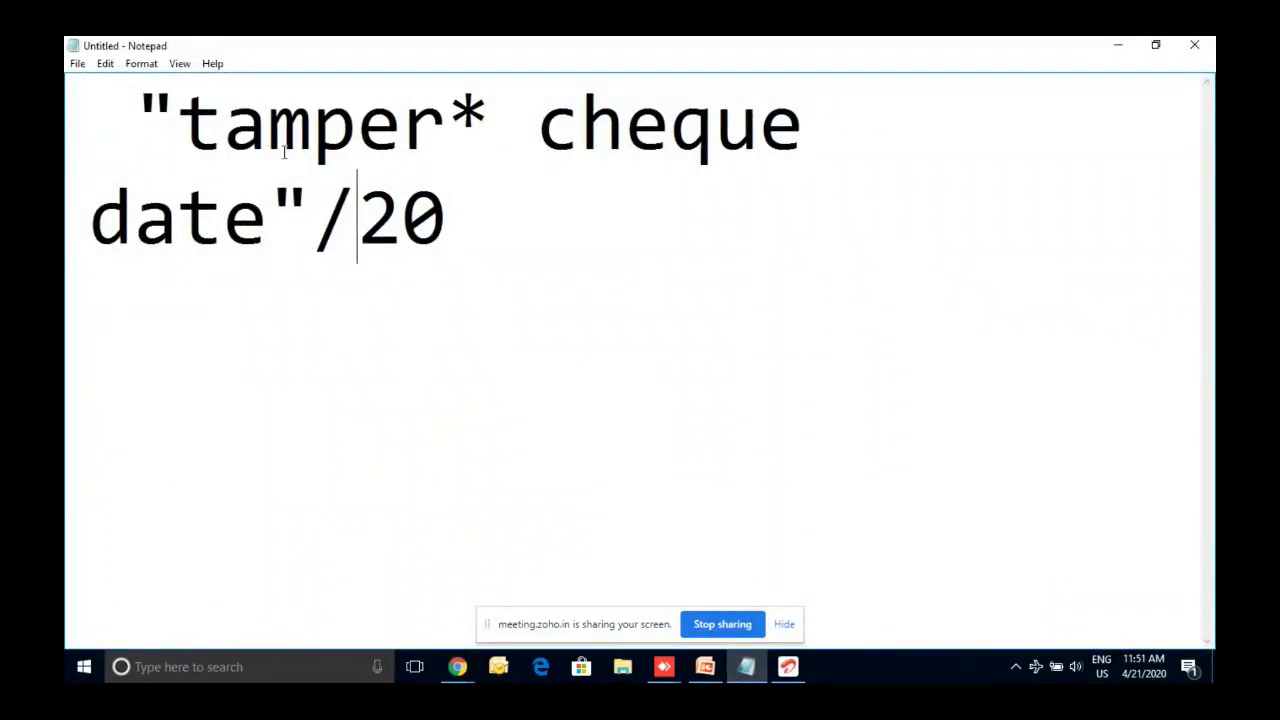
{"action": "left_click", "coordinate": [356, 222]}
{"action": "left_click_drag", "start_coordinate": [356, 222], "coordinate": [404, 216]}
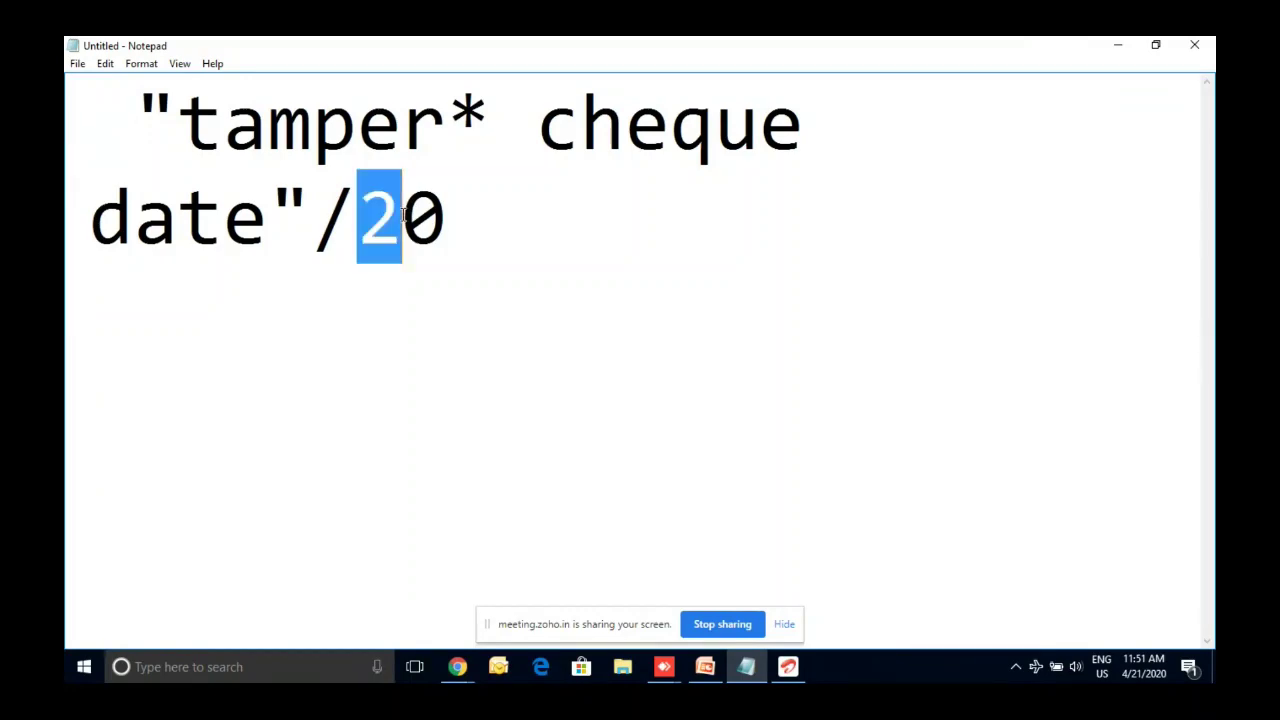
{"action": "double_click", "coordinate": [403, 216]}
{"action": "type", "text": "10"}
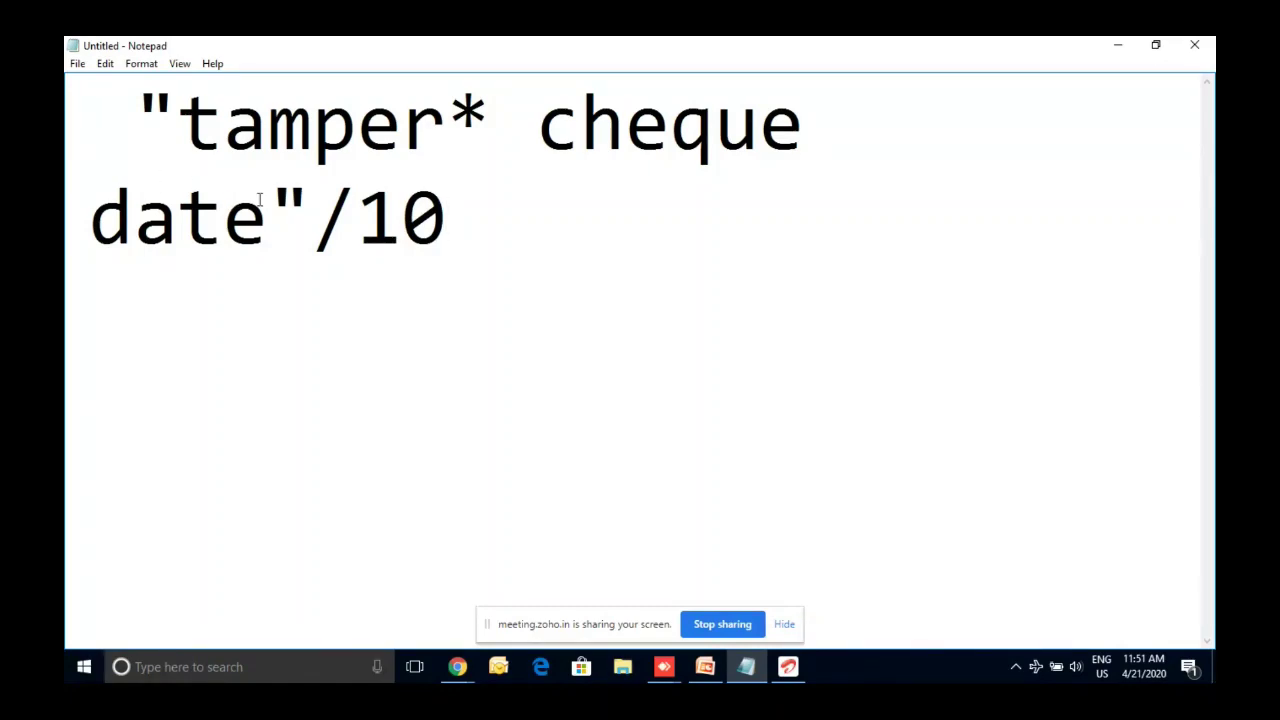
{"action": "left_click", "coordinate": [1116, 47]}
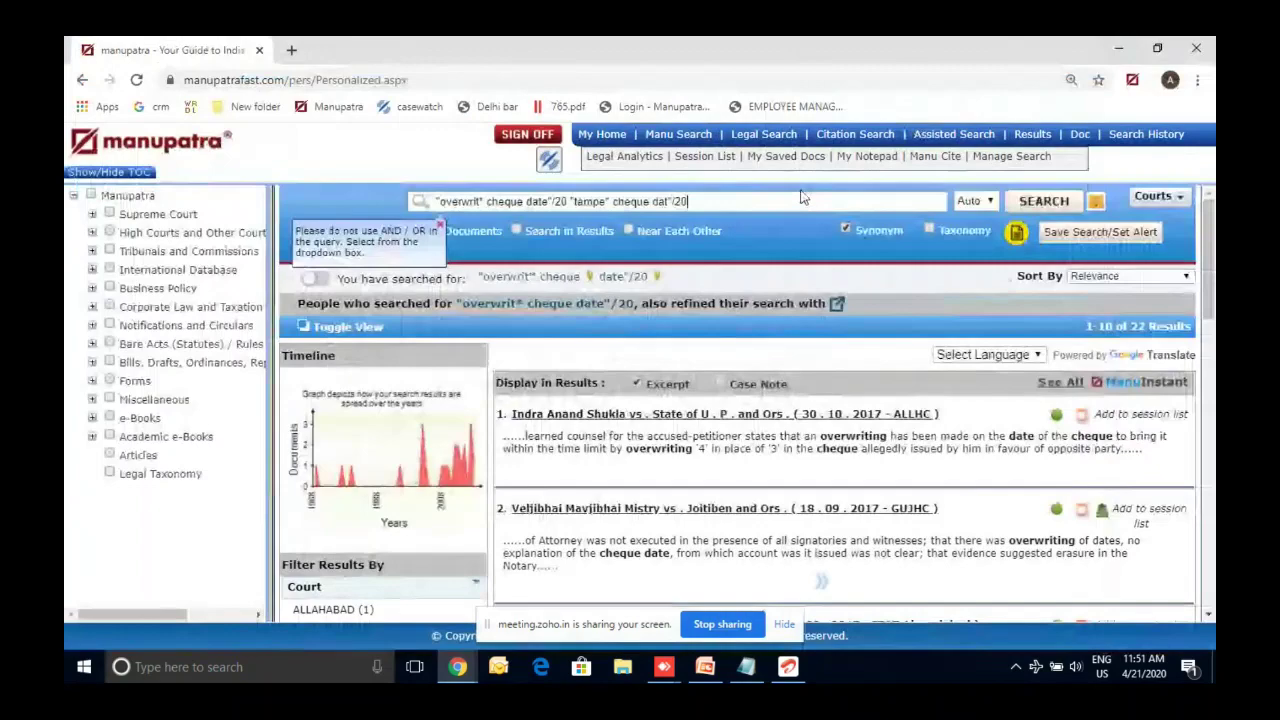
Open the search tips and review the wildcard, unordered proximity and ordered proximity entries, closing them when done.
{"action": "left_click", "coordinate": [1097, 204]}
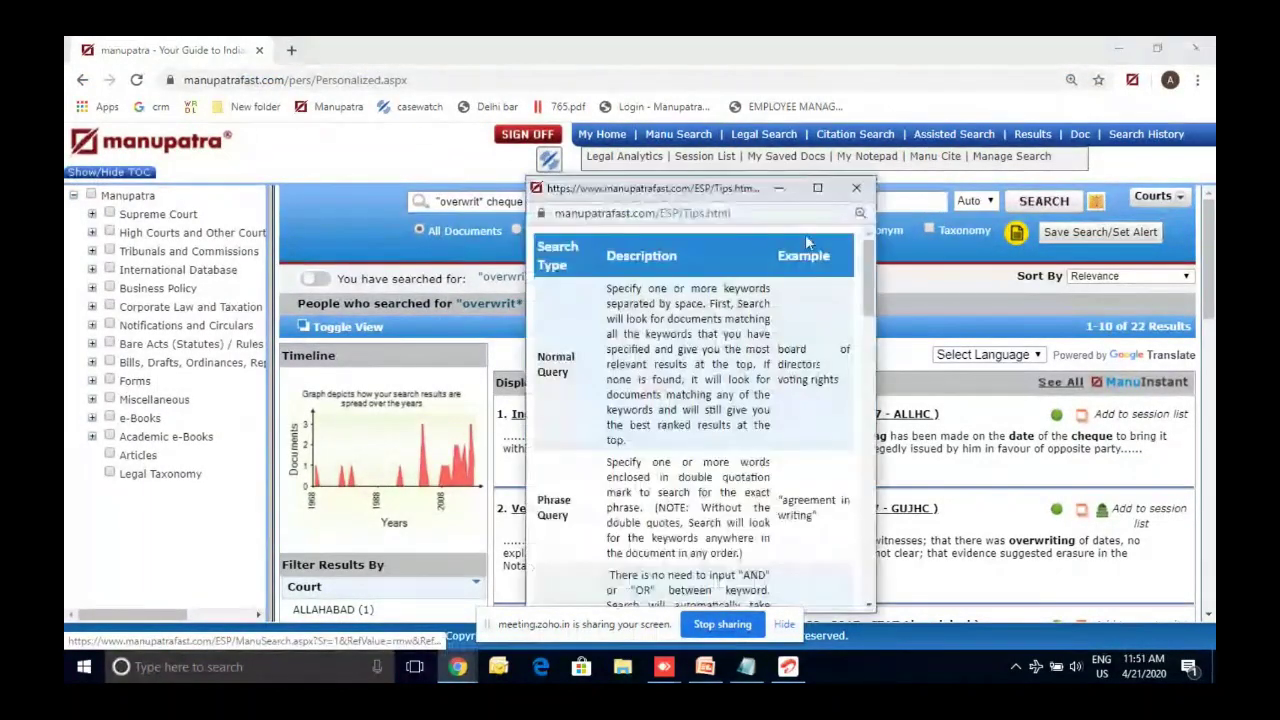
{"action": "scroll", "coordinate": [868, 363], "scroll_direction": "down", "scroll_amount": 1}
{"action": "scroll", "coordinate": [868, 363], "scroll_direction": "down", "scroll_amount": 3}
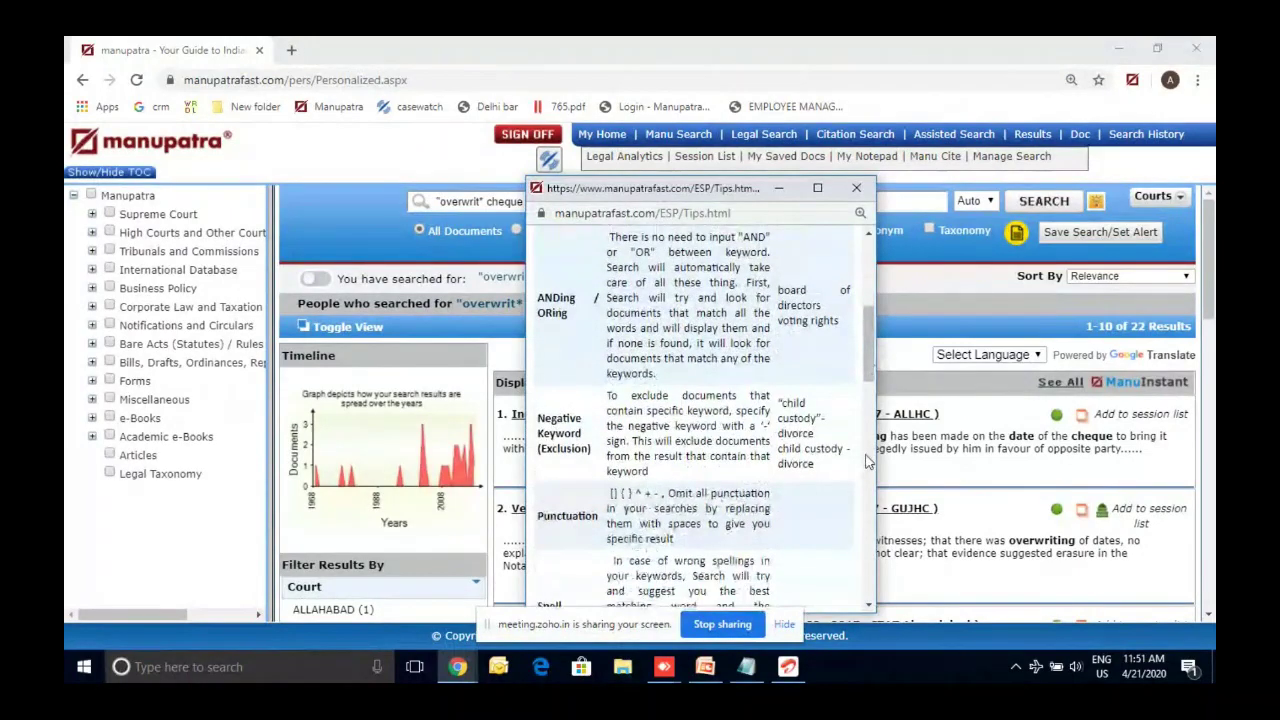
{"action": "scroll", "coordinate": [871, 462], "scroll_direction": "down", "scroll_amount": 3}
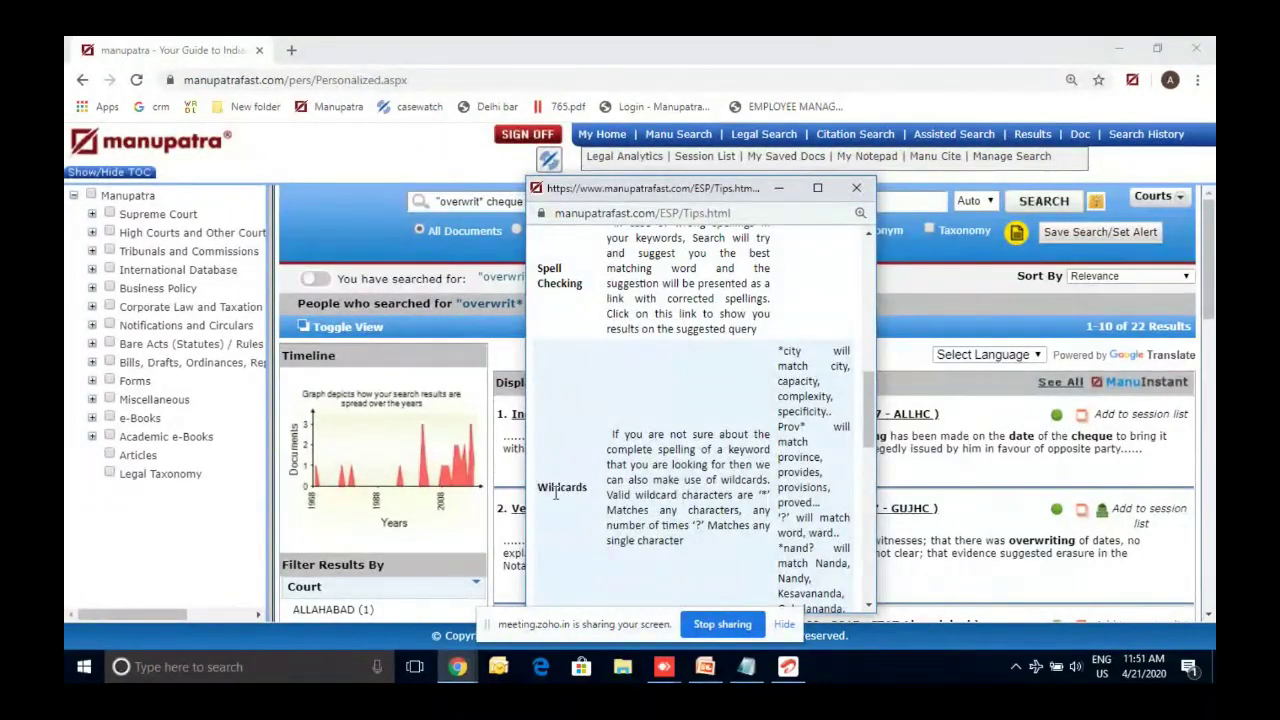
{"action": "scroll", "coordinate": [557, 500], "scroll_direction": "down", "scroll_amount": 1}
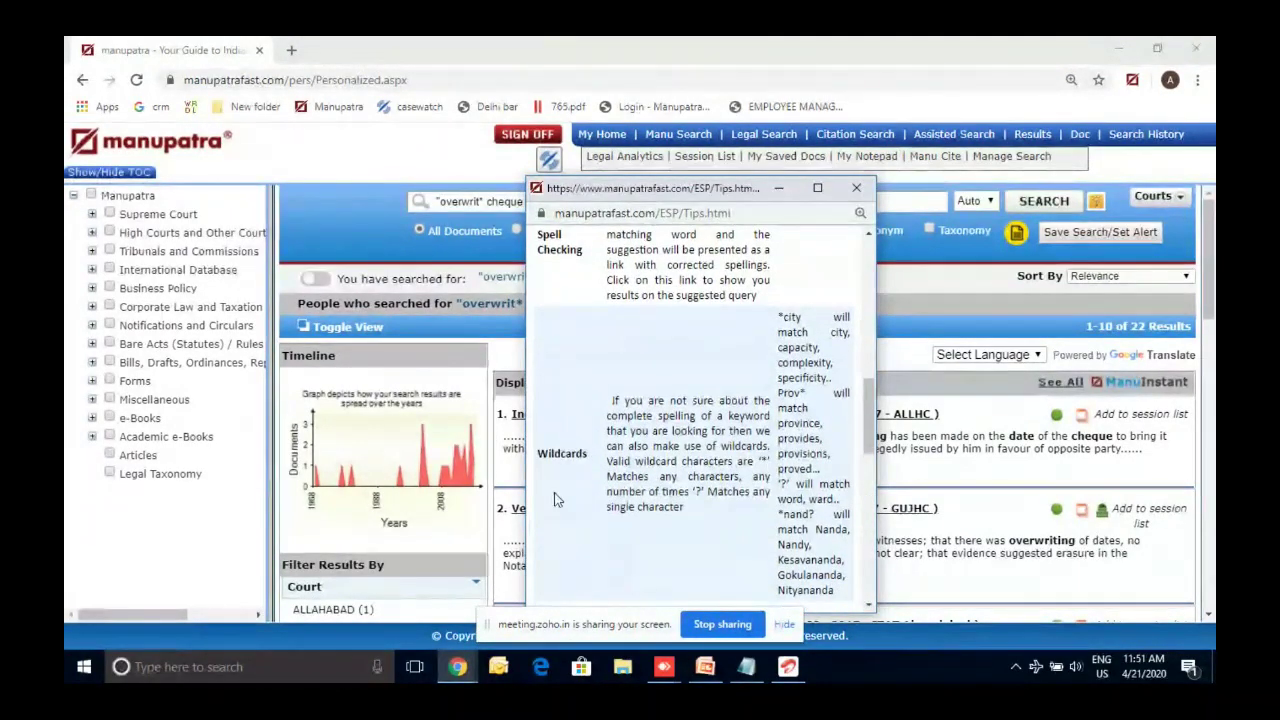
{"action": "scroll", "coordinate": [557, 500], "scroll_direction": "down", "scroll_amount": 3}
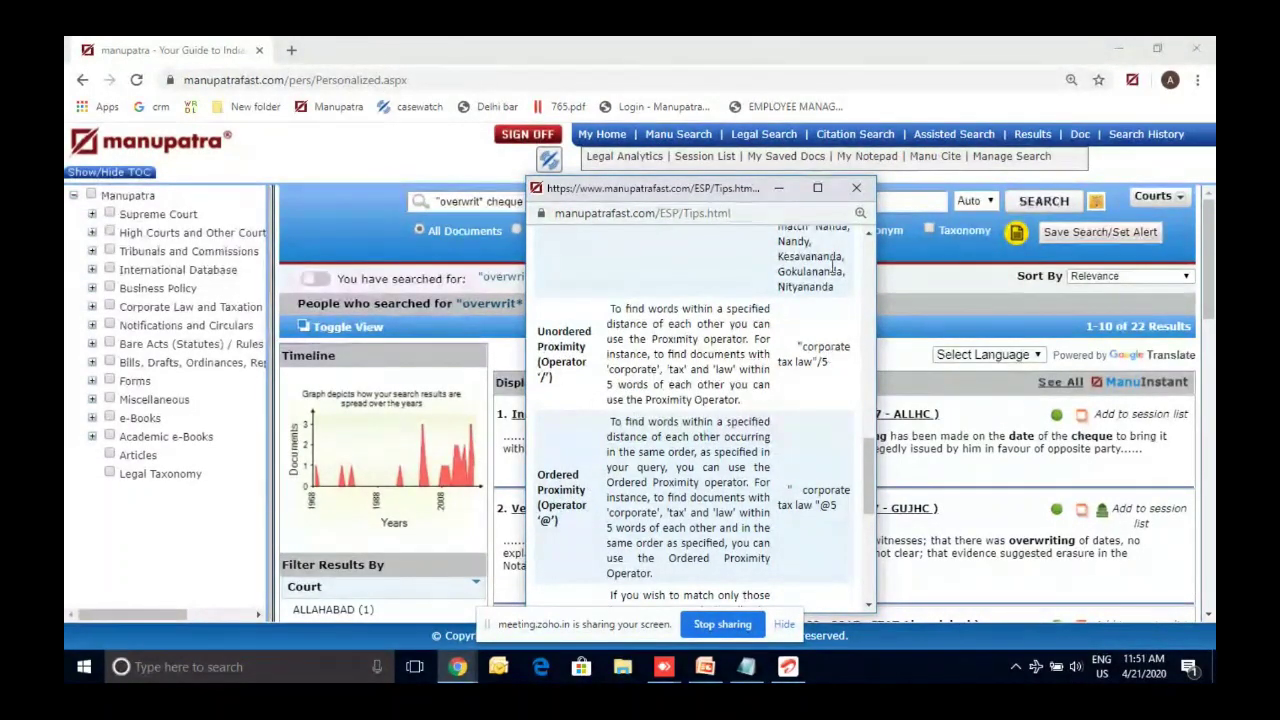
{"action": "left_click", "coordinate": [856, 188]}
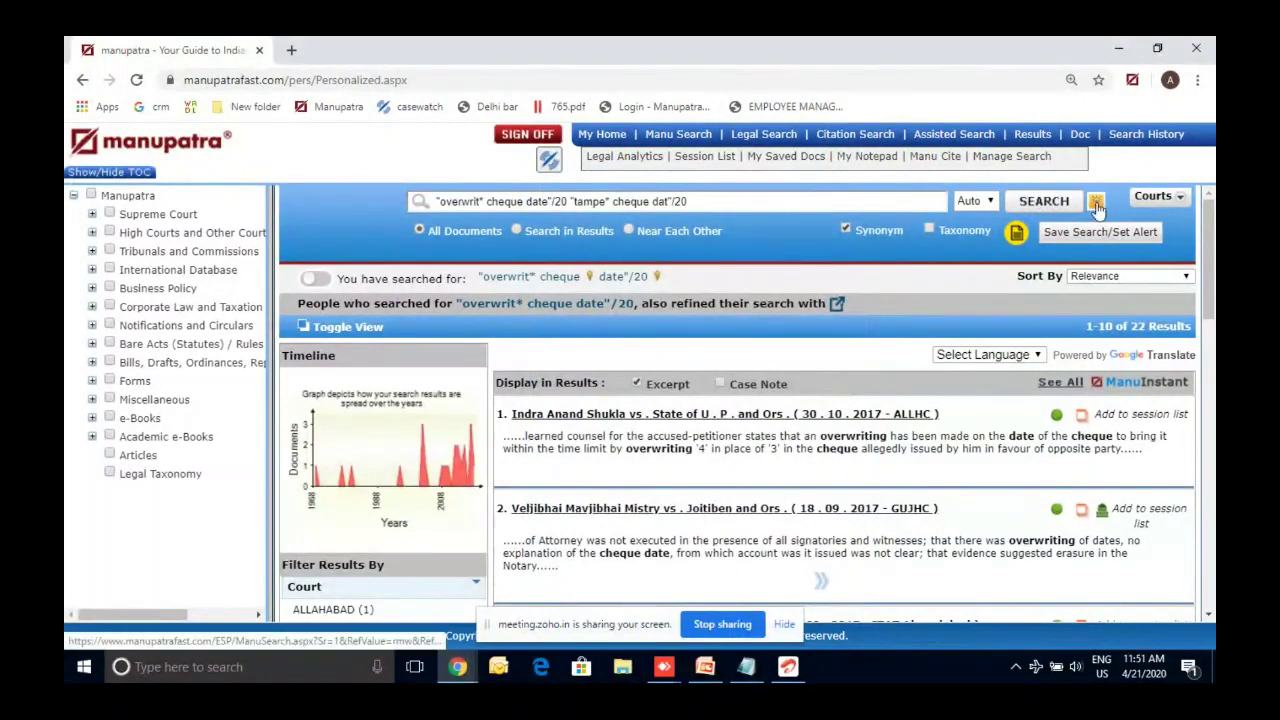
Set the operator to Or and run the search combining the two cheque date proximity phrases.
{"action": "left_click", "coordinate": [977, 201]}
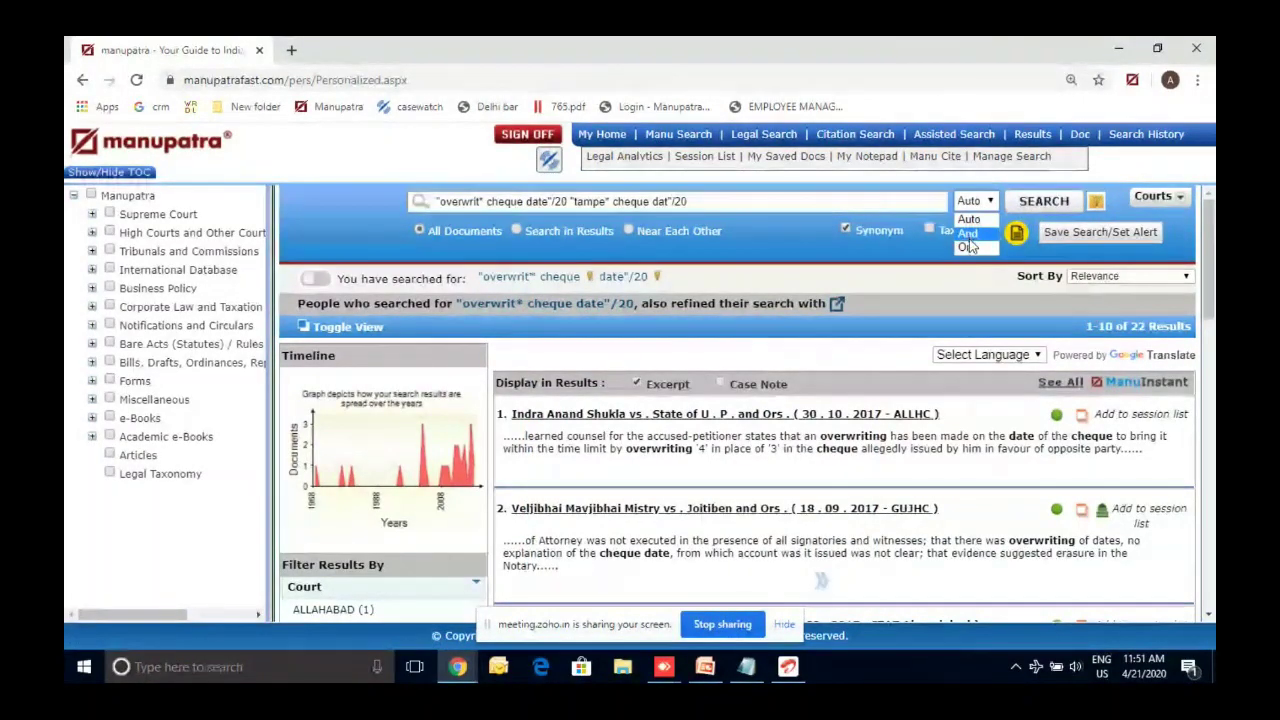
{"action": "left_click", "coordinate": [969, 247]}
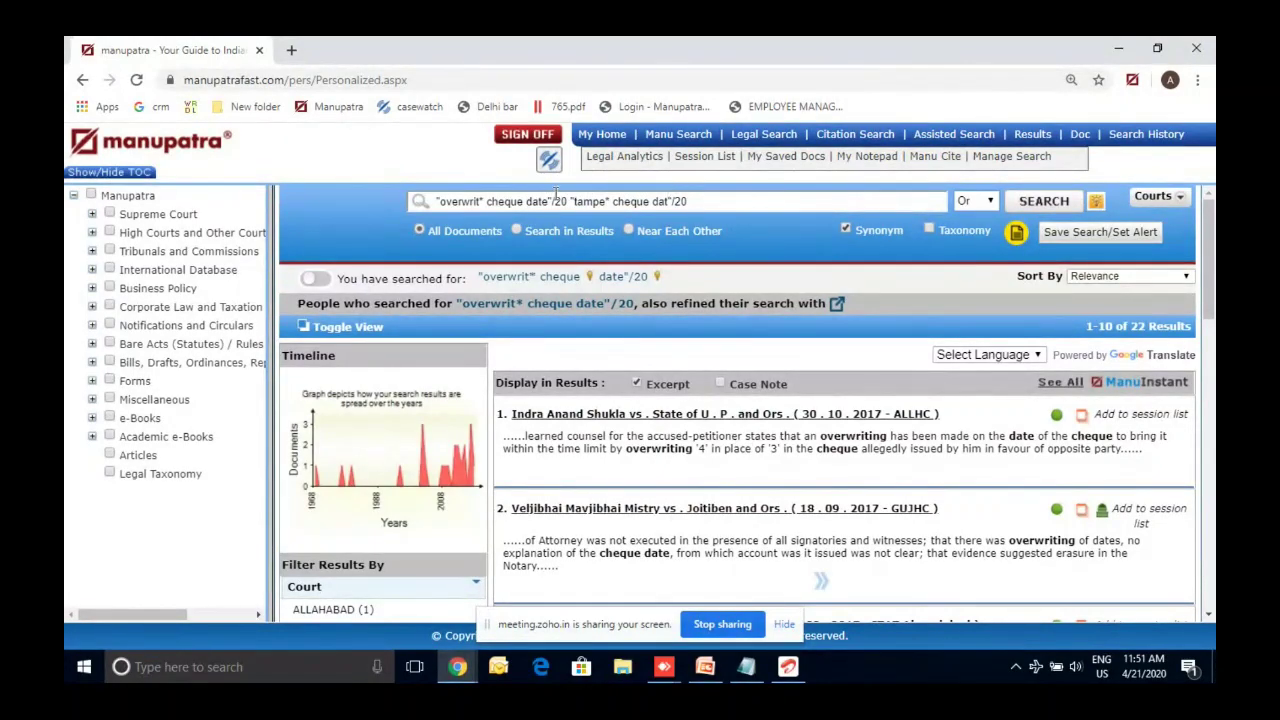
{"action": "left_click", "coordinate": [1028, 209]}
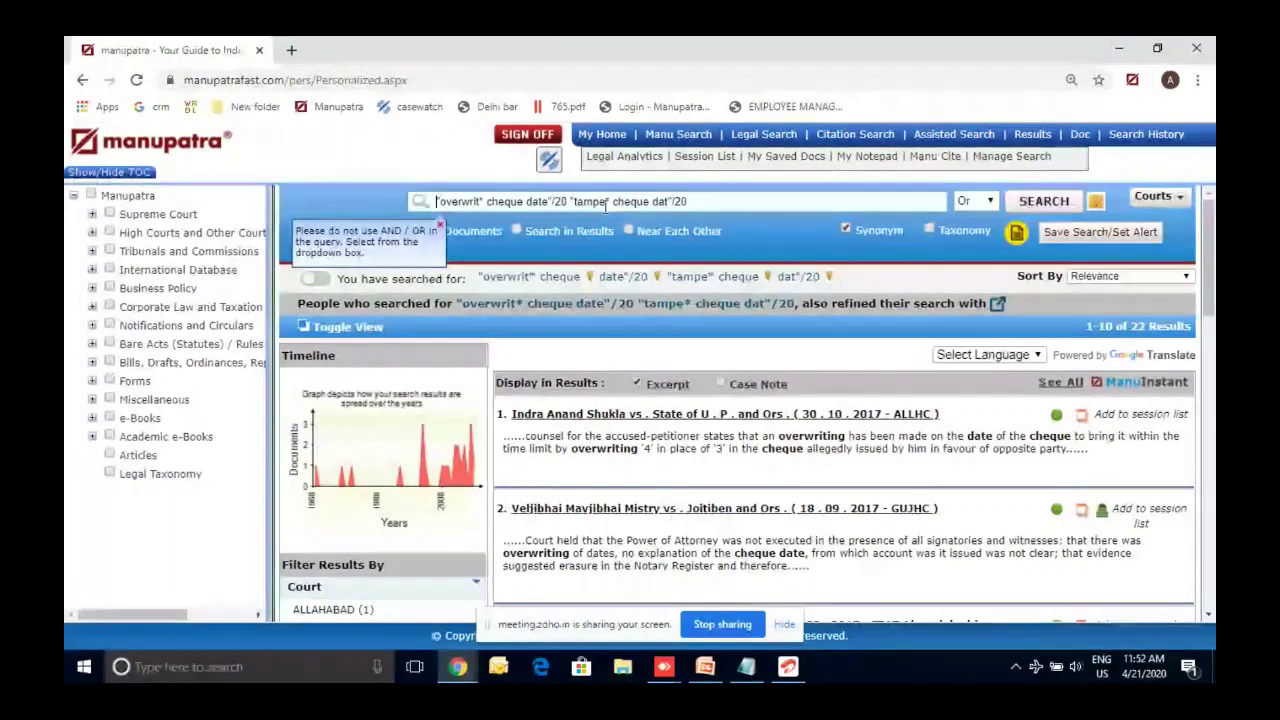
Correct the second phrase to "tamp* cheque date"/20, rerun the search and check the result count.
{"action": "left_click", "coordinate": [1055, 204]}
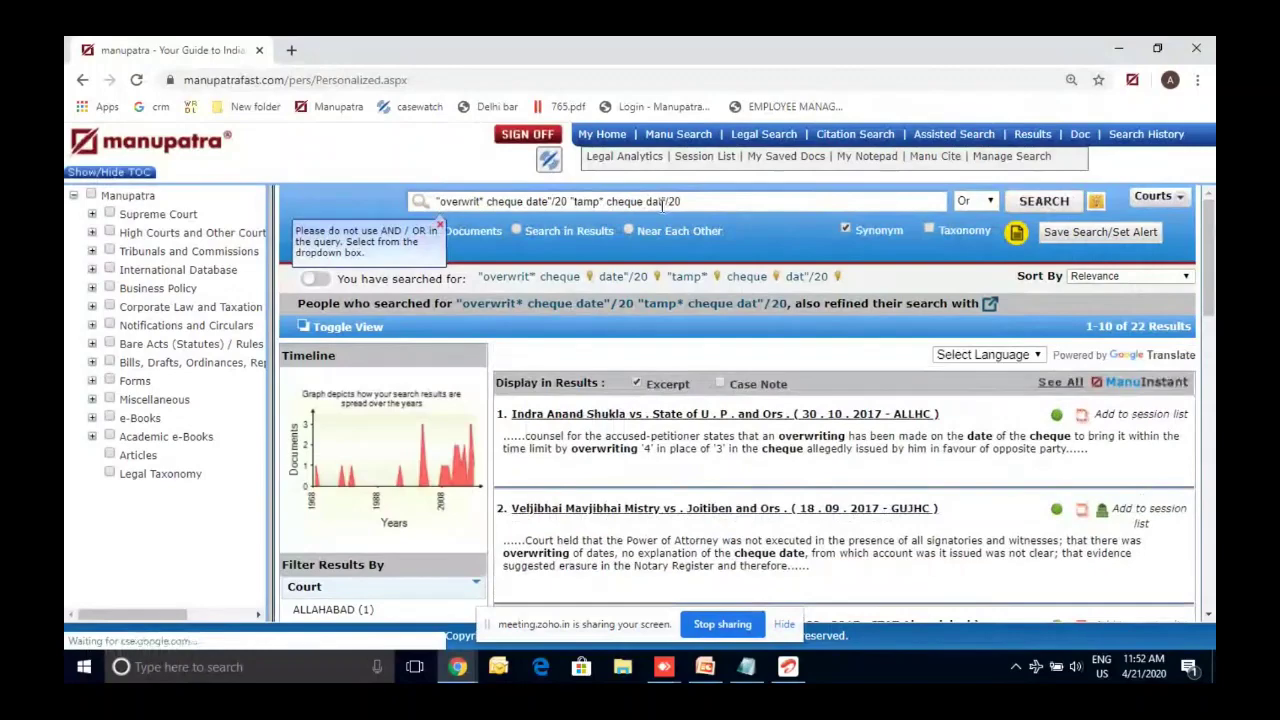
{"action": "type", "text": "e\""}
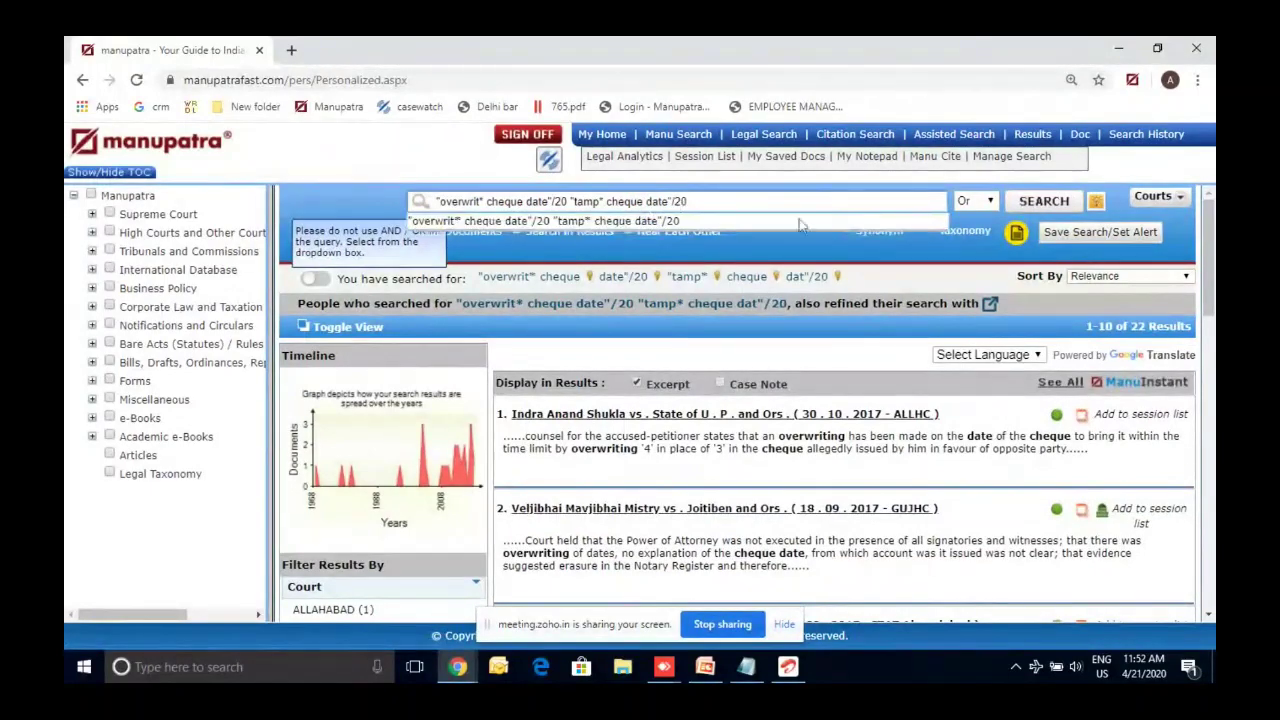
{"action": "left_click", "coordinate": [1038, 204]}
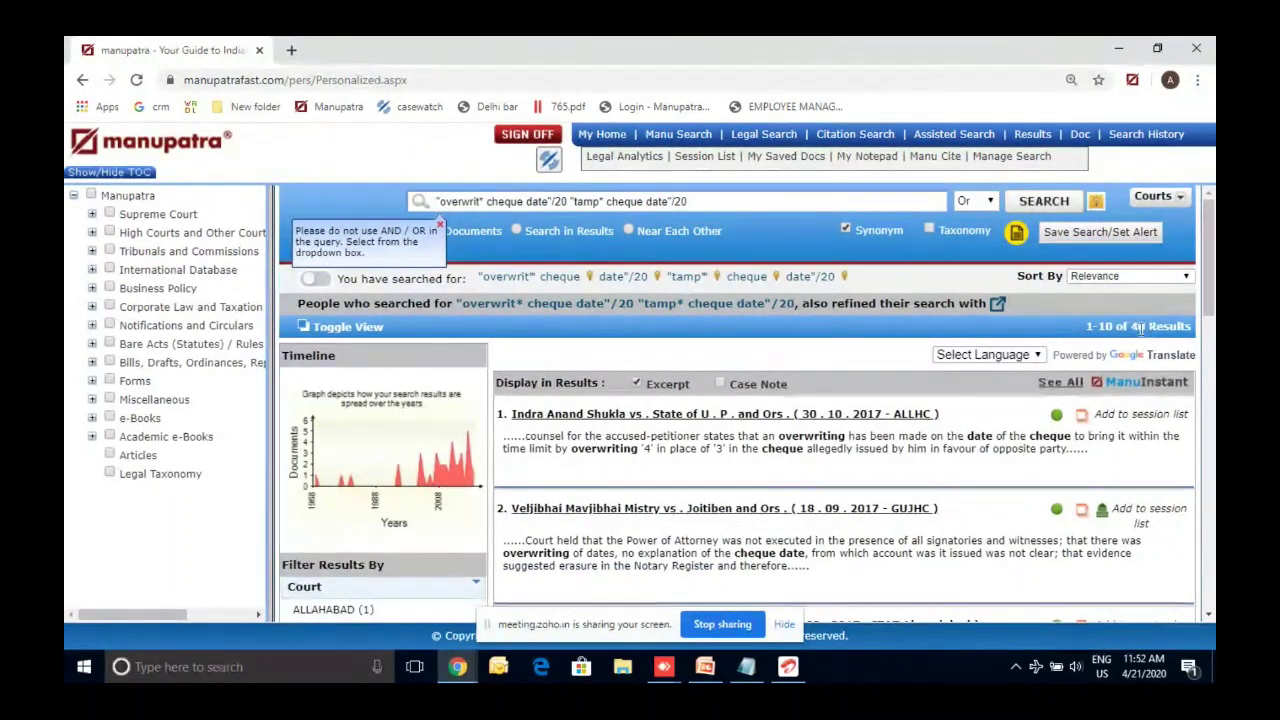
{"action": "triple_click", "coordinate": [1137, 326]}
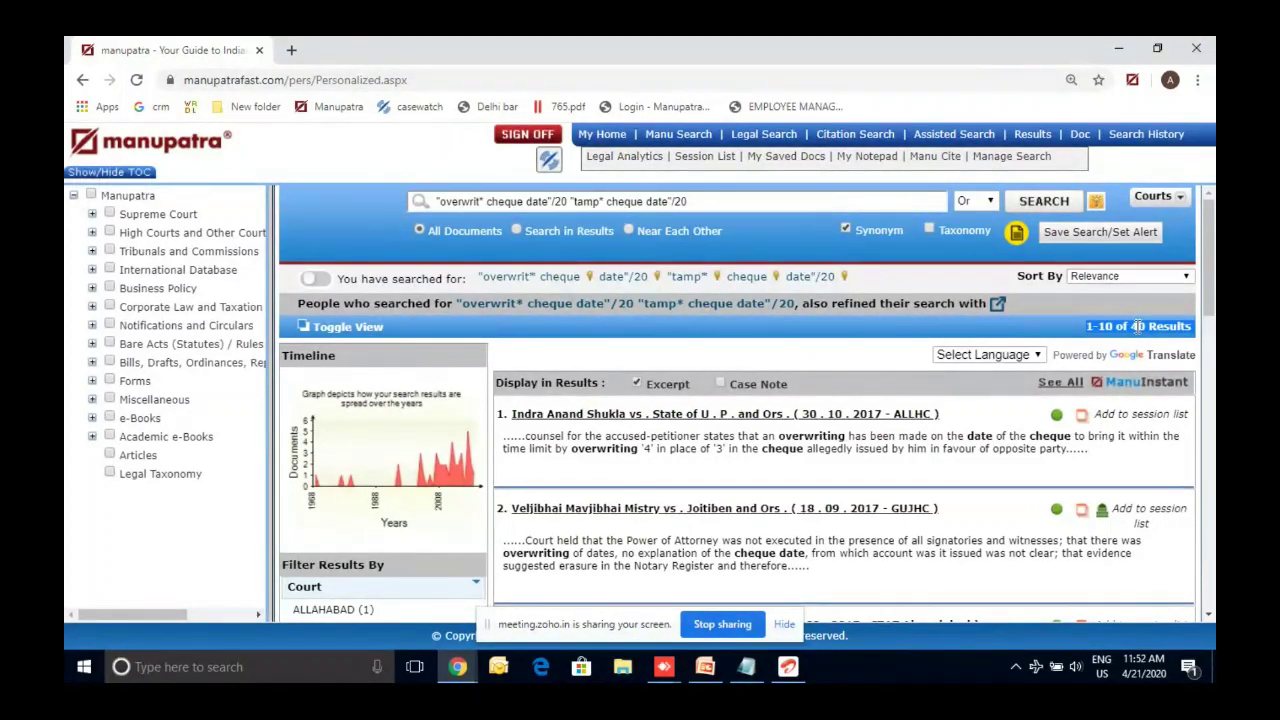
Enter the wildcard acquit* as a search within the results, and switch the scope back to All Documents.
{"action": "left_click", "coordinate": [544, 233]}
{"action": "type", "text": "acuit*"}
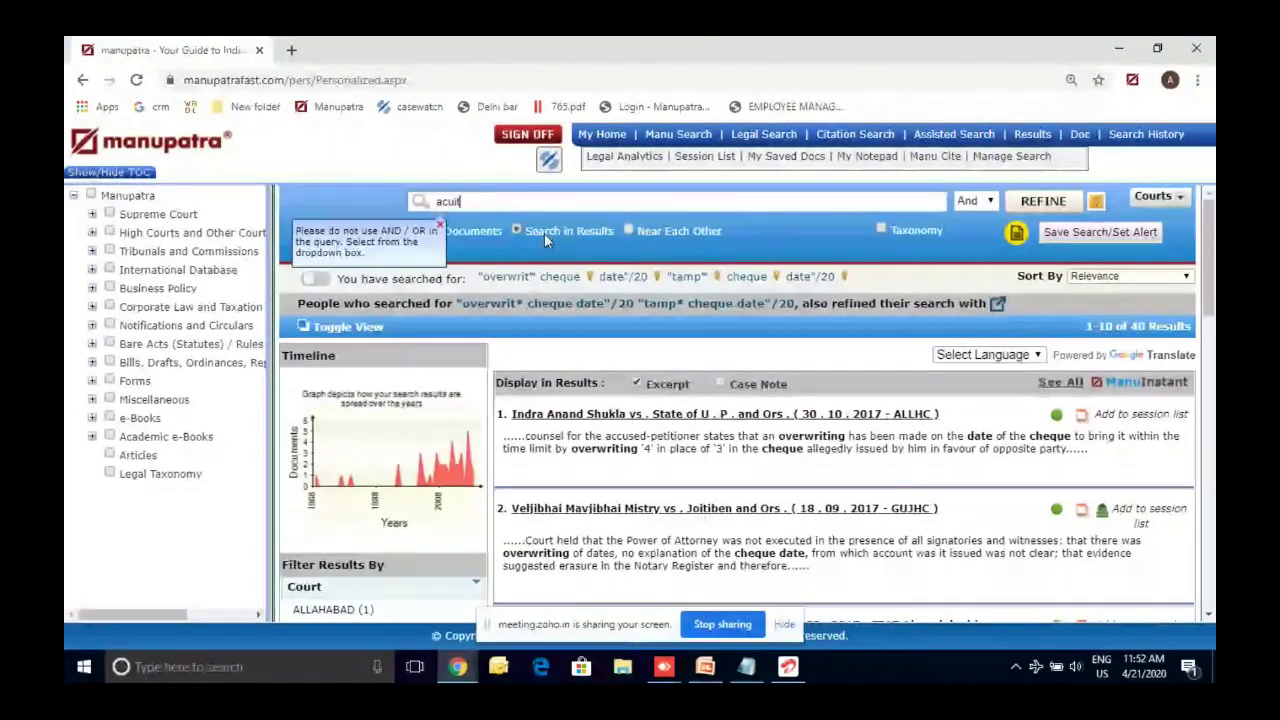
{"action": "left_click", "coordinate": [449, 201]}
{"action": "type", "text": "qu"}
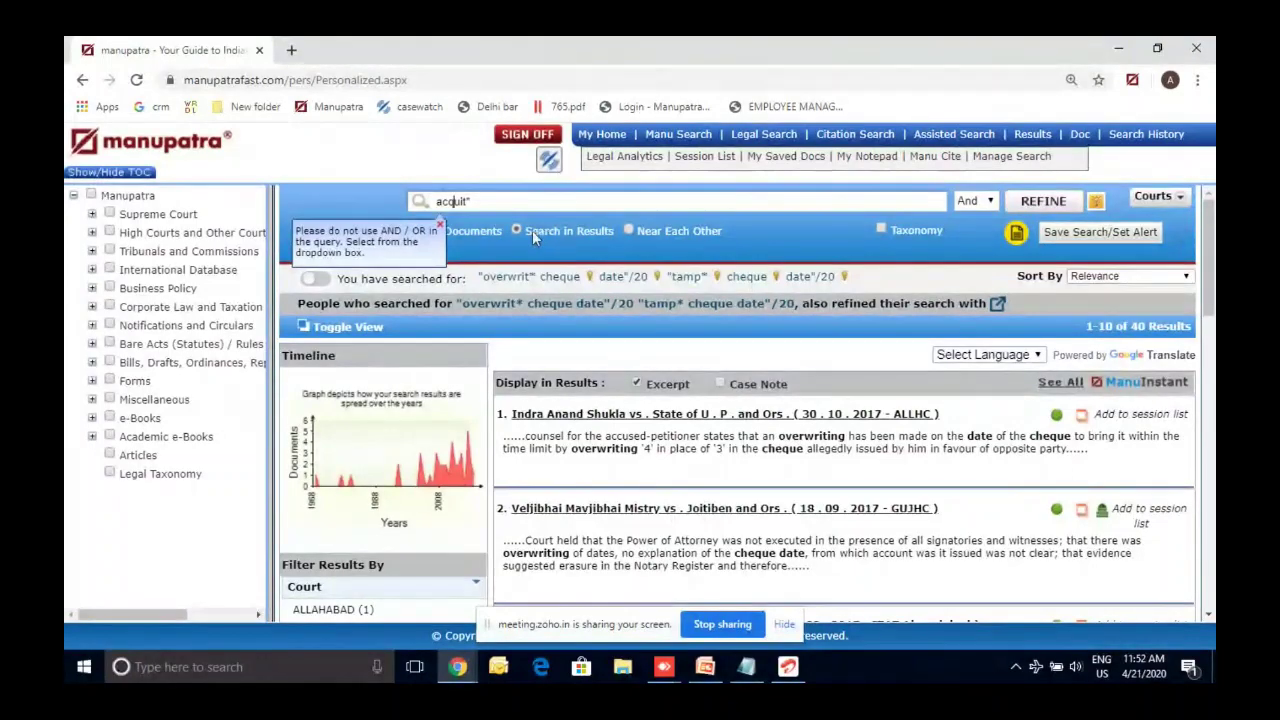
{"action": "left_click", "coordinate": [494, 231]}
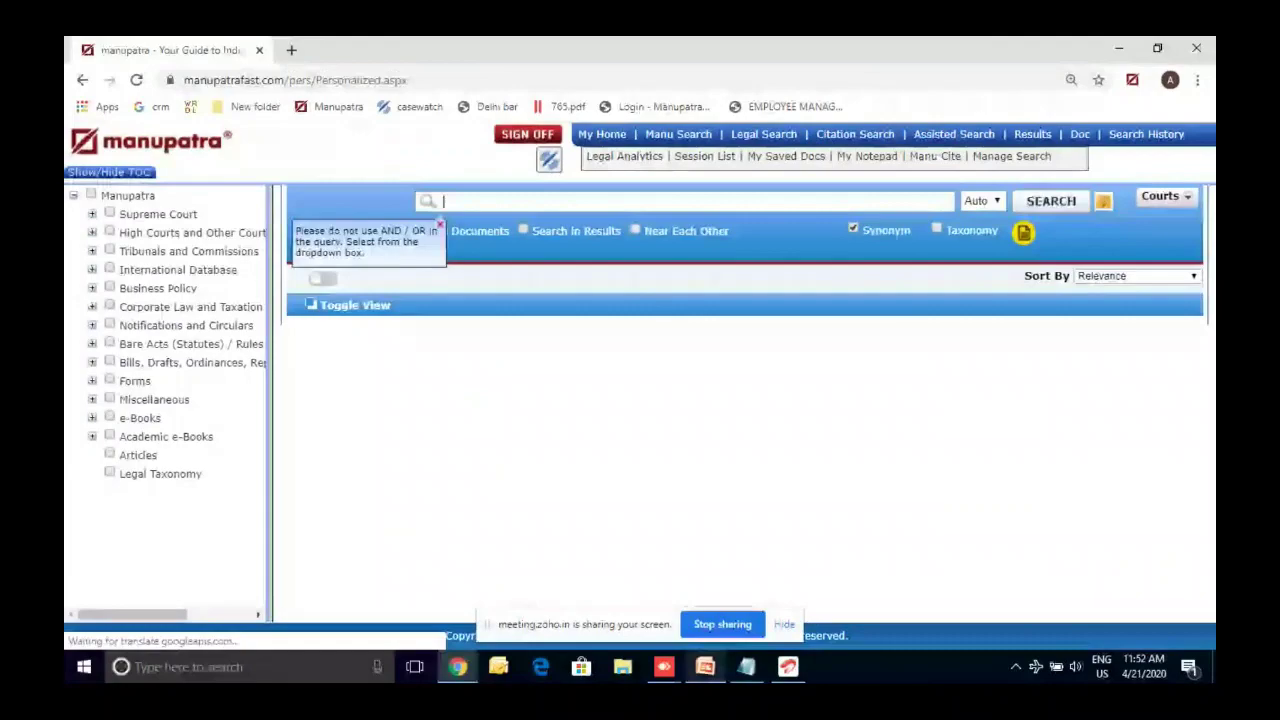
Switch to the PowerPoint webinar deck and open slide 8 with the maternity leave case scenario.
{"action": "key", "text": "alt+Tab"}
{"action": "left_click", "coordinate": [190, 531]}
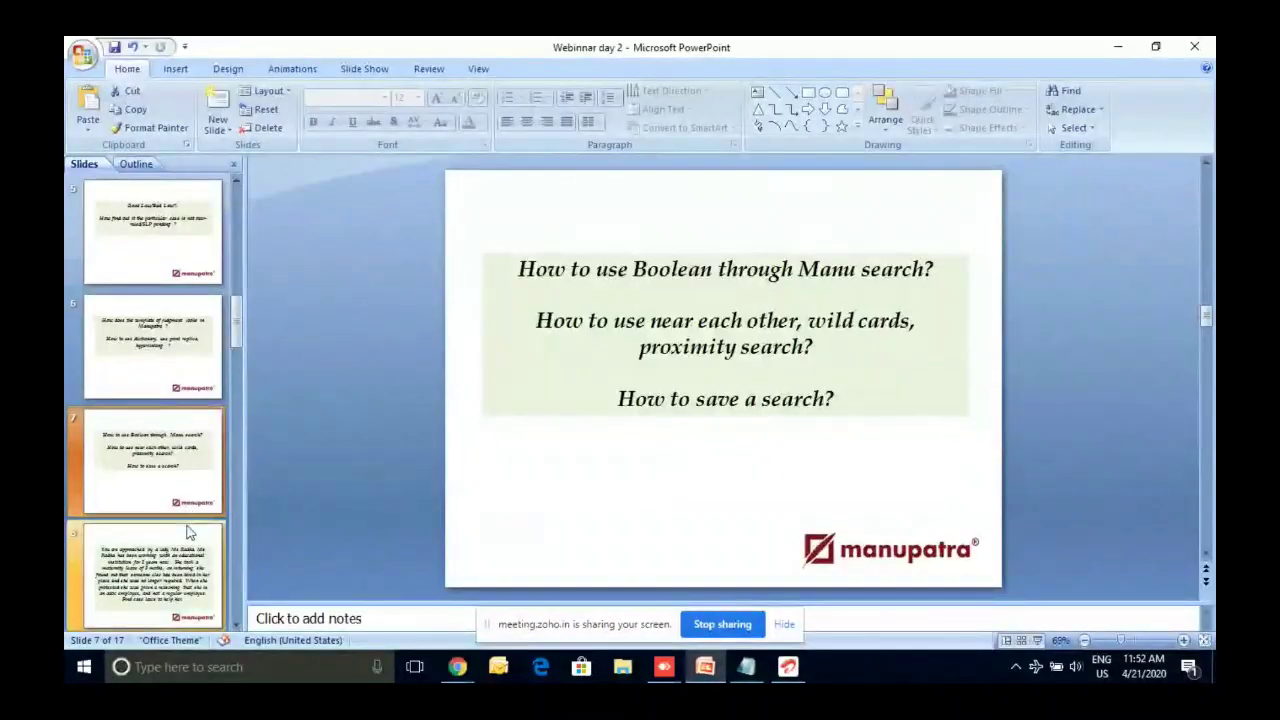
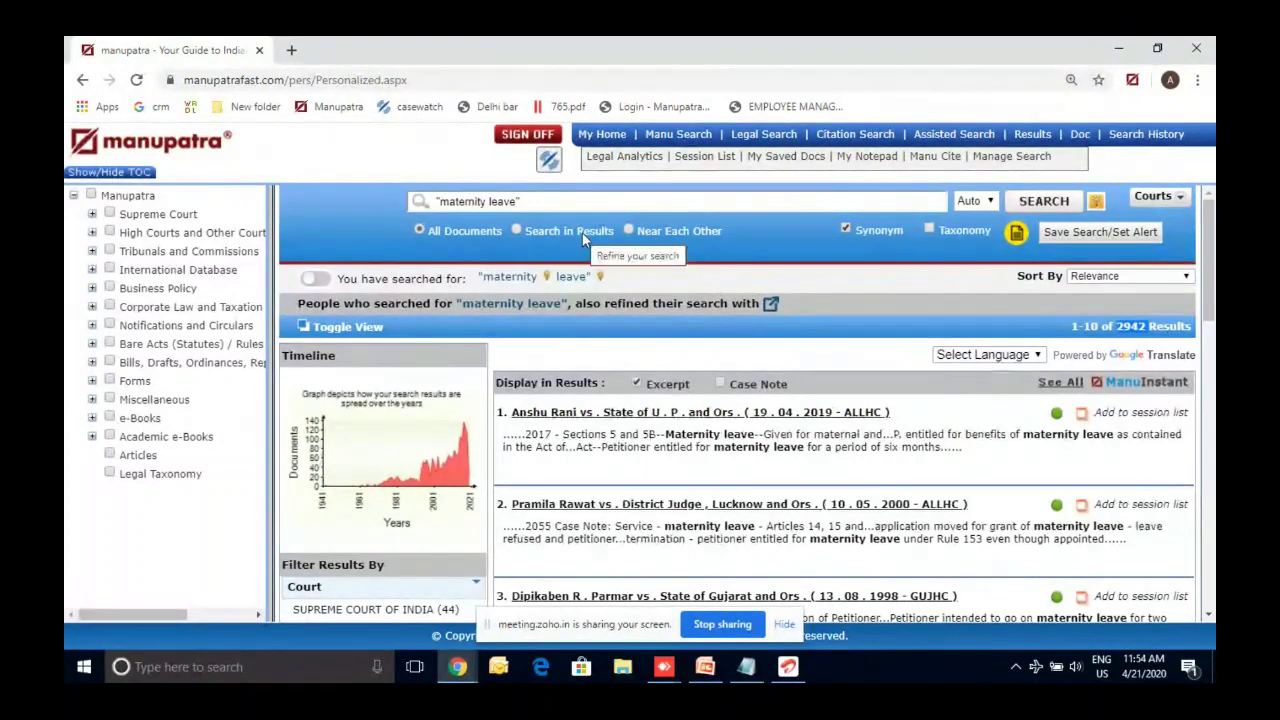
Set the scope to Search in Results for the "maternity leave" search and enter termination from services.
{"action": "left_click", "coordinate": [517, 230]}
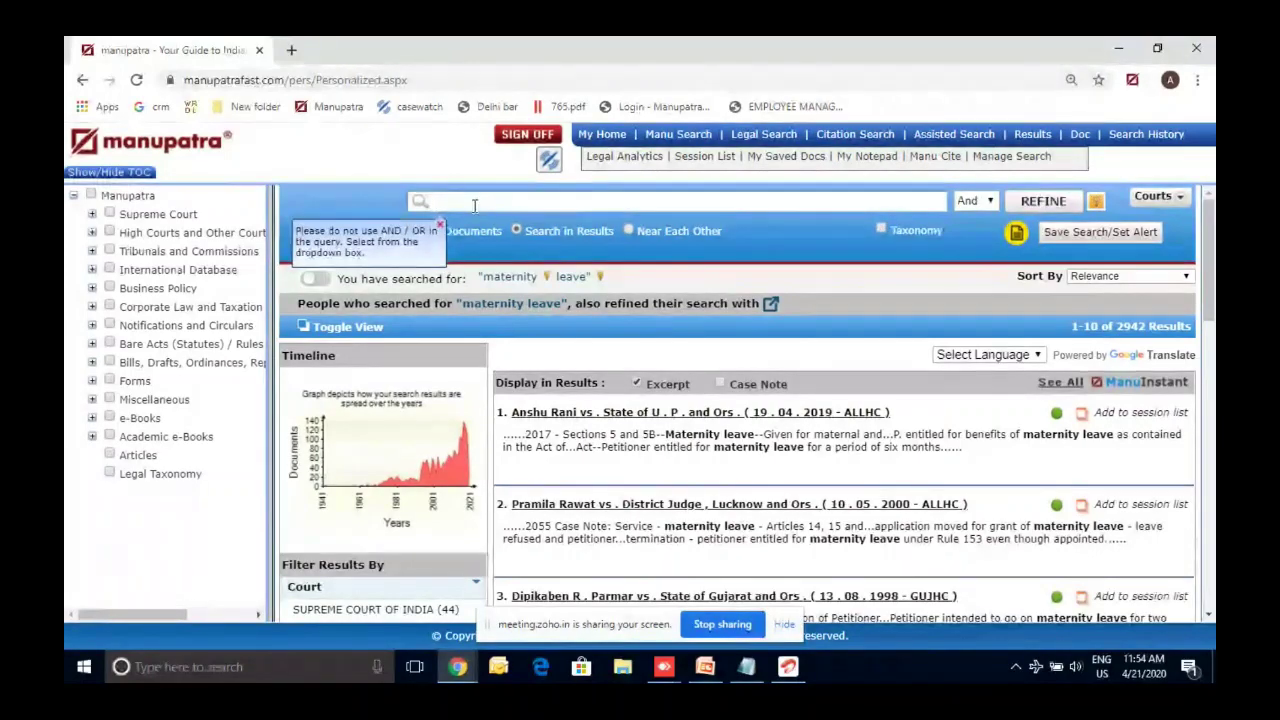
{"action": "type", "text": "te"}
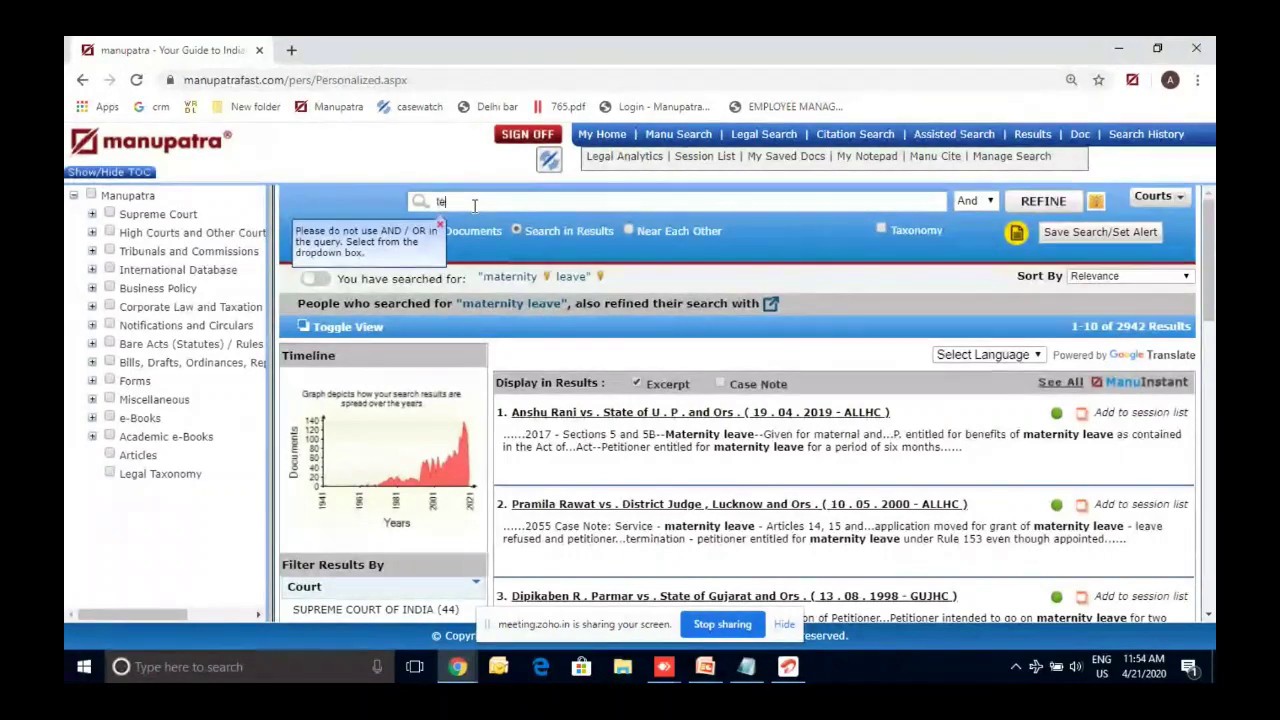
{"action": "type", "text": "rminat"}
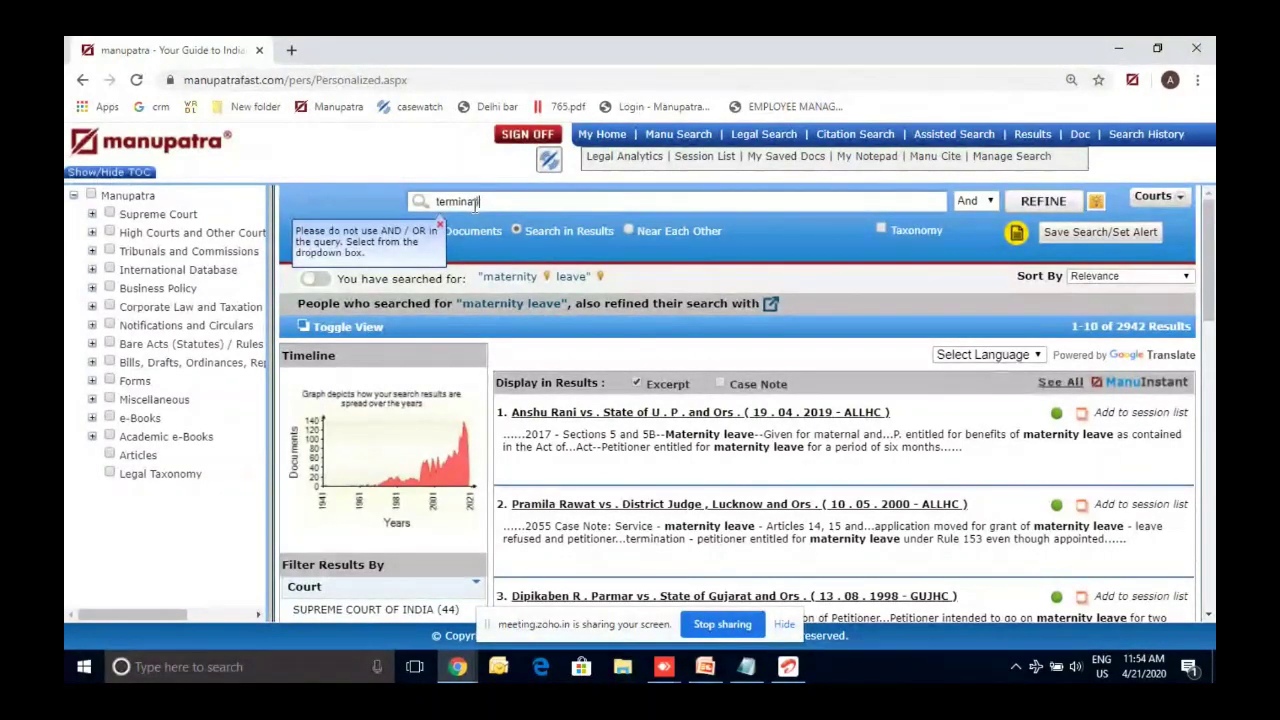
{"action": "type", "text": "ion from se"}
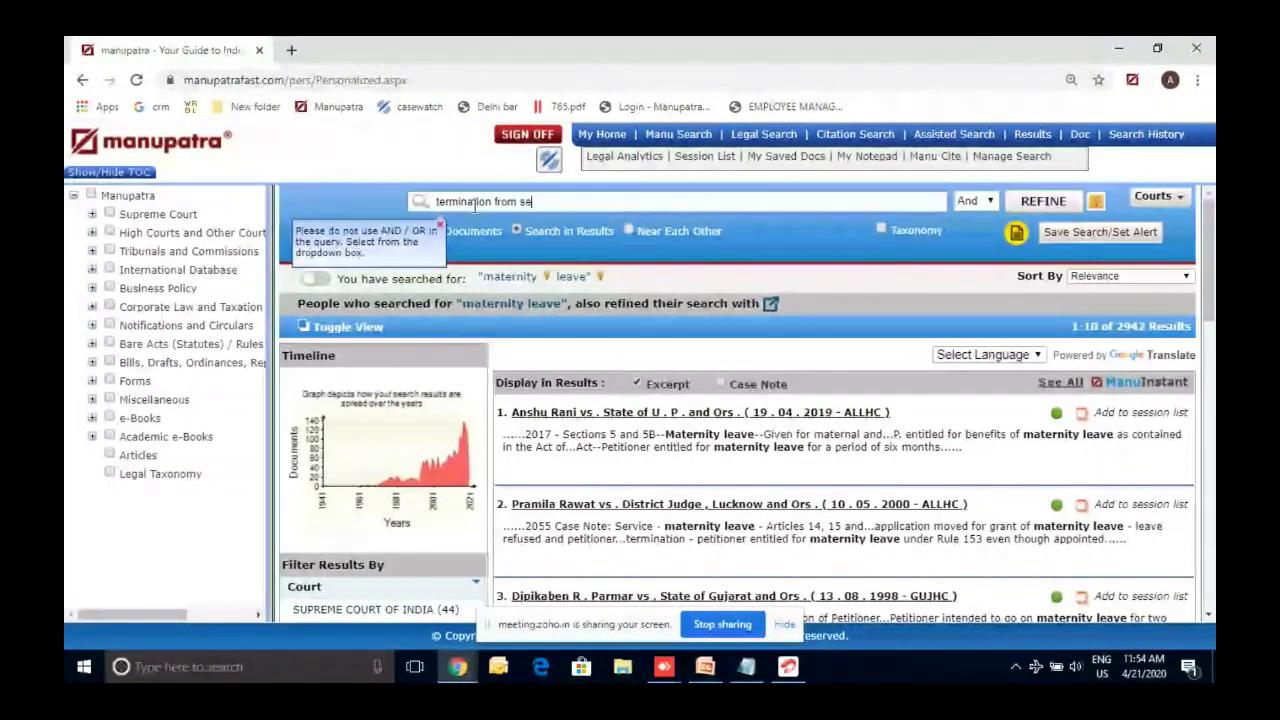
{"action": "type", "text": "rvices"}
Set the scope to Near Each Other and reduce the refinement query to the wildcards terminat* service*.
{"action": "left_click", "coordinate": [628, 230]}
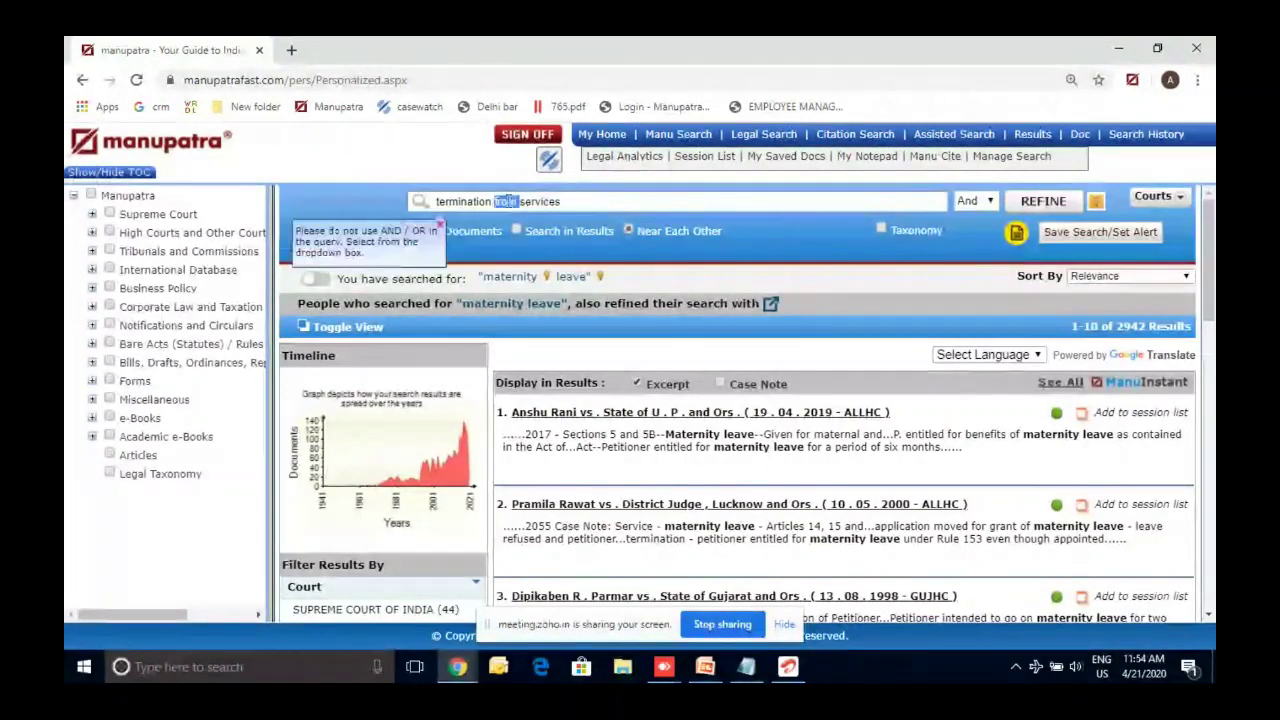
{"action": "key", "text": "BackSpace"}
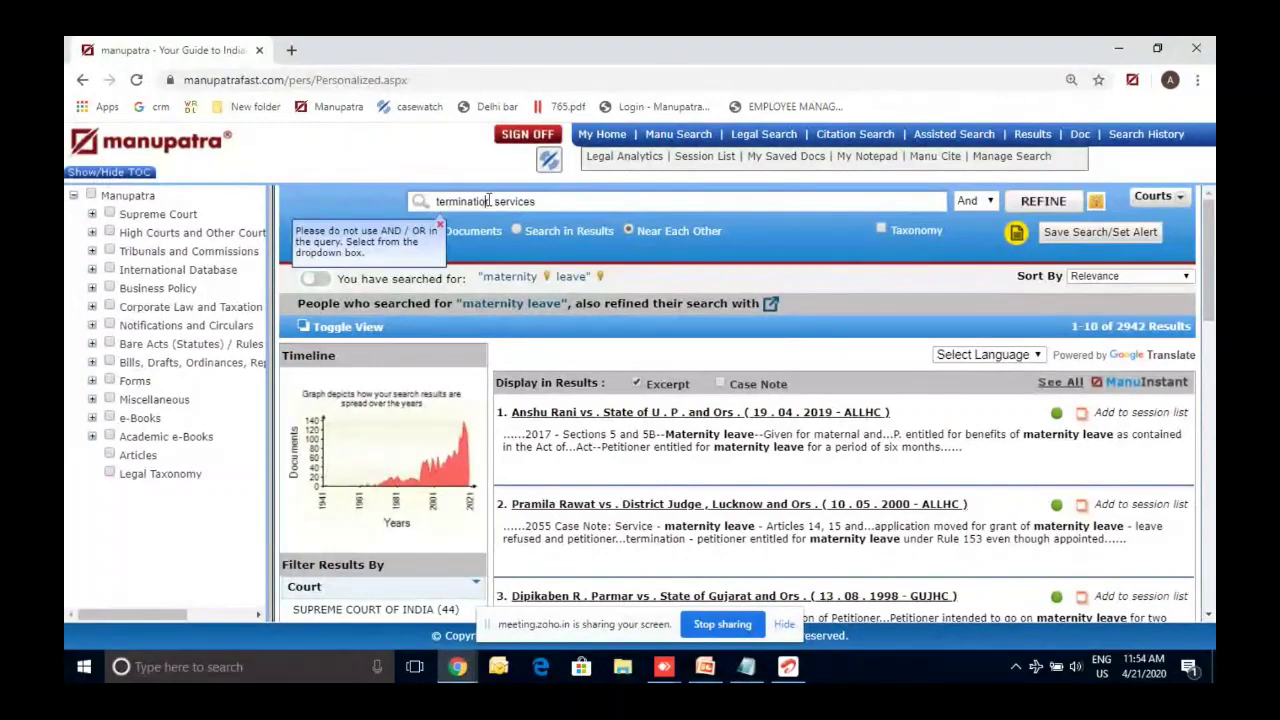
{"action": "key", "text": "BackSpace"}
{"action": "key", "text": "BackSpace"}
{"action": "key", "text": "BackSpace"}
{"action": "type", "text": "*"}
{"action": "key", "text": "BackSpace"}
{"action": "type", "text": "\""}
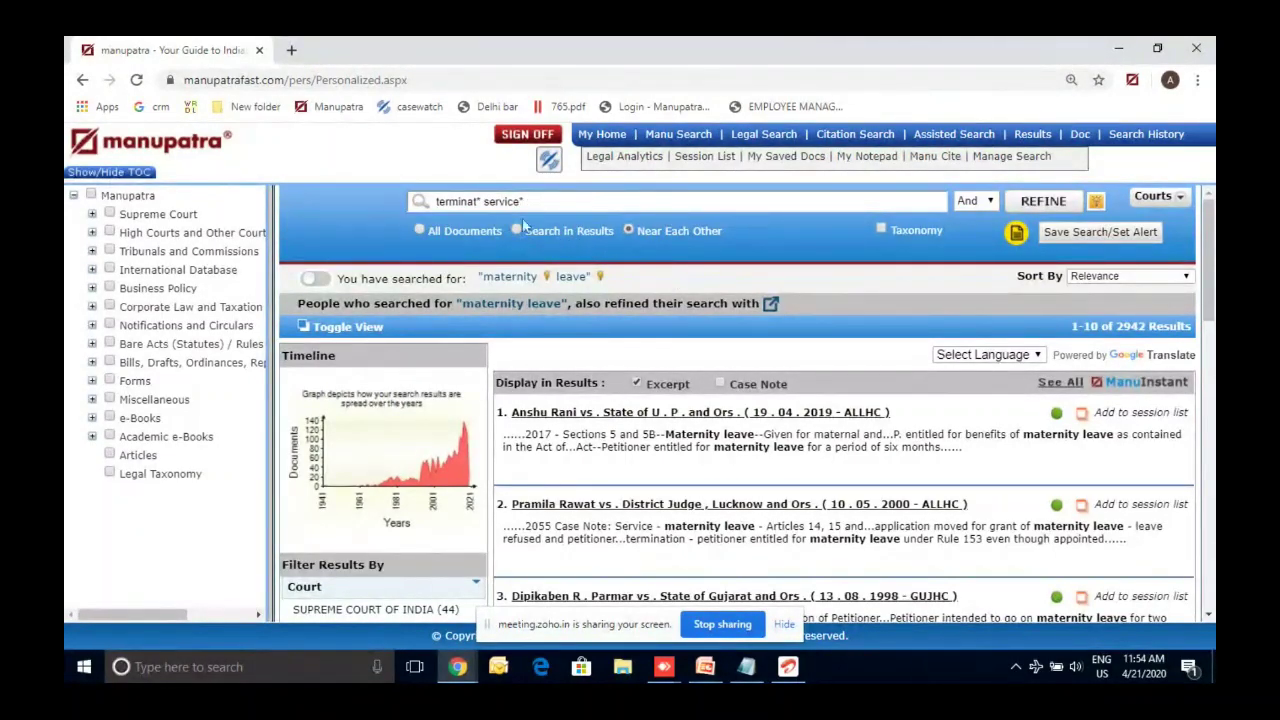
{"action": "double_click", "coordinate": [450, 203]}
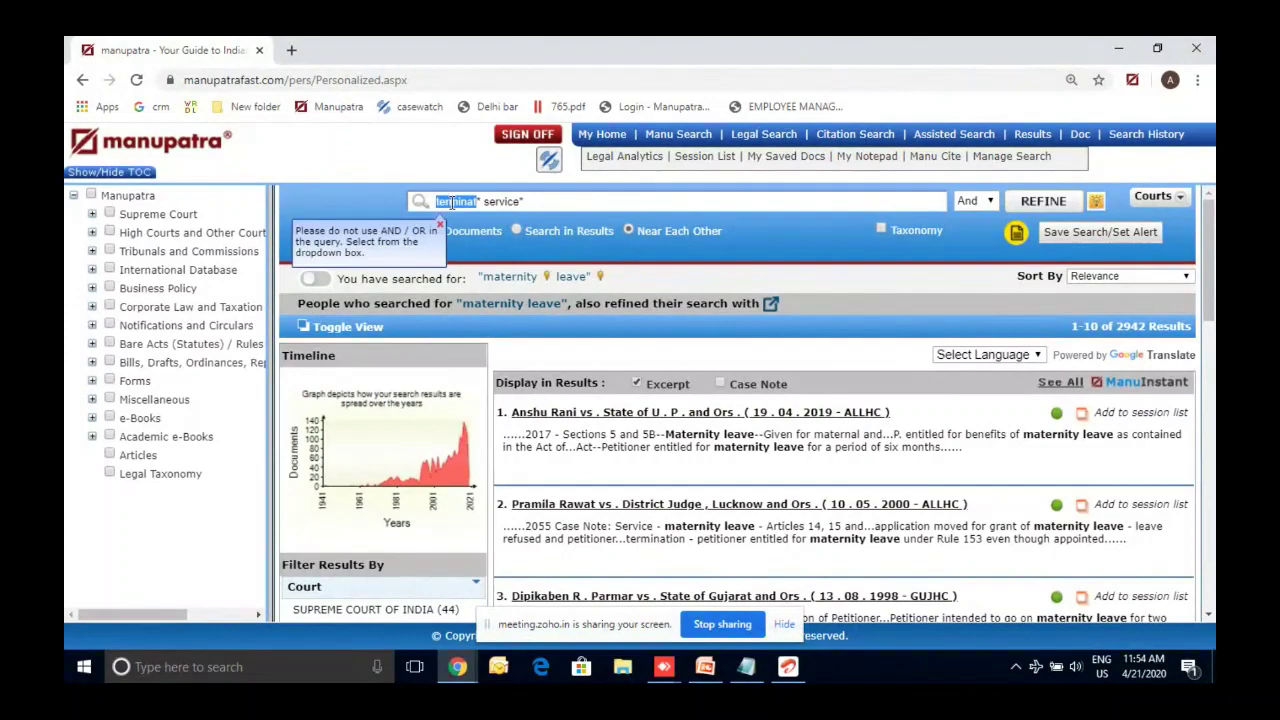
Run the Near Each Other refinement terminat* service*, and refine within those results by "ad hoc".
{"action": "left_click", "coordinate": [520, 204]}
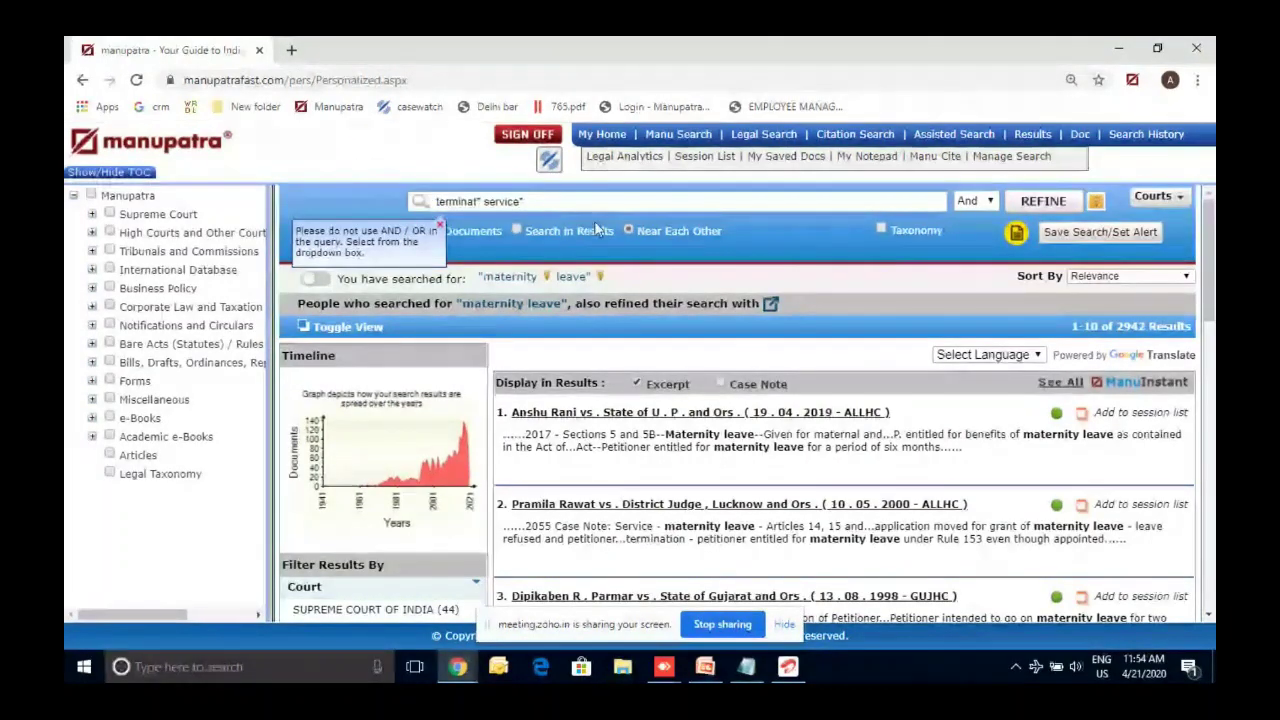
{"action": "left_click", "coordinate": [1046, 210]}
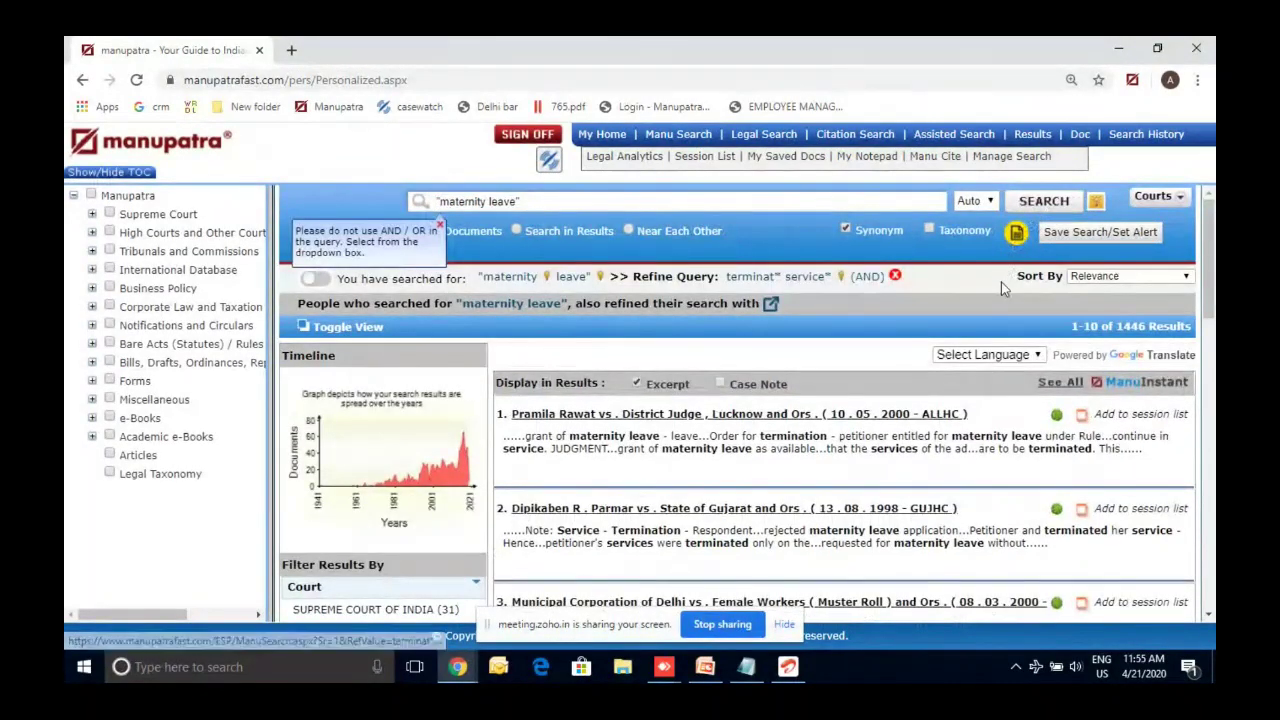
{"action": "left_click", "coordinate": [556, 231]}
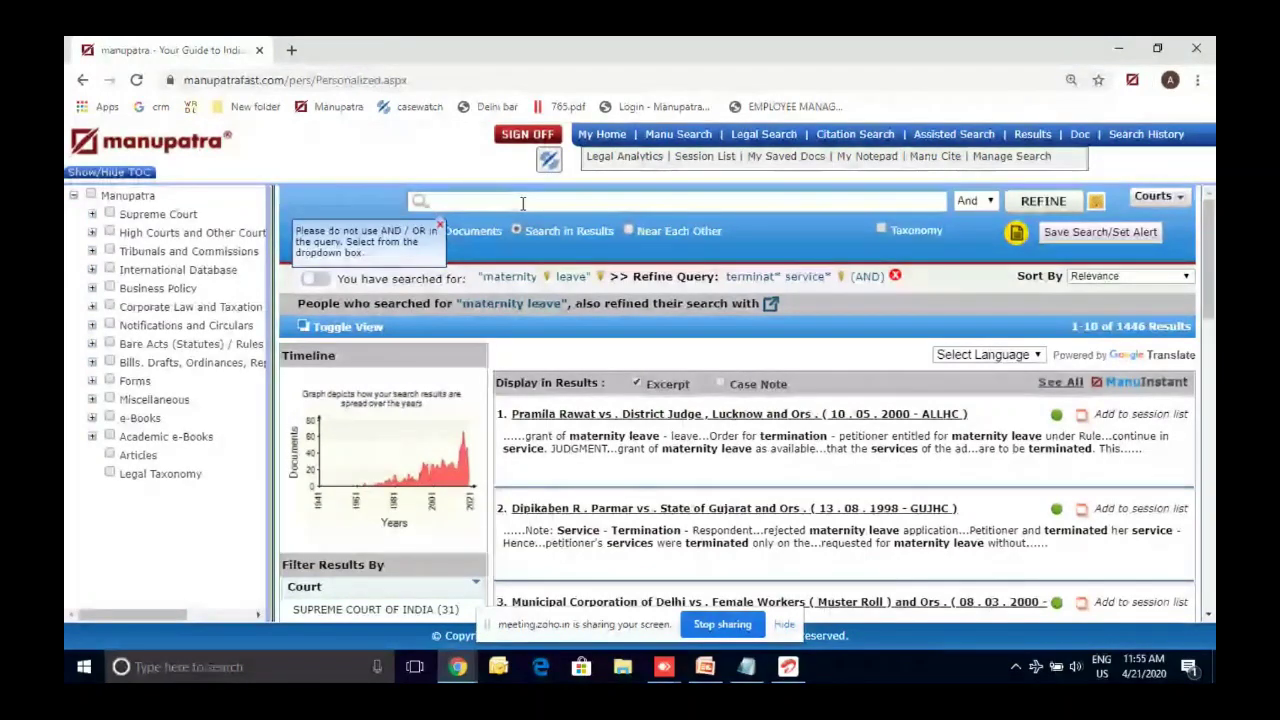
{"action": "type", "text": "\"ad hoc\""}
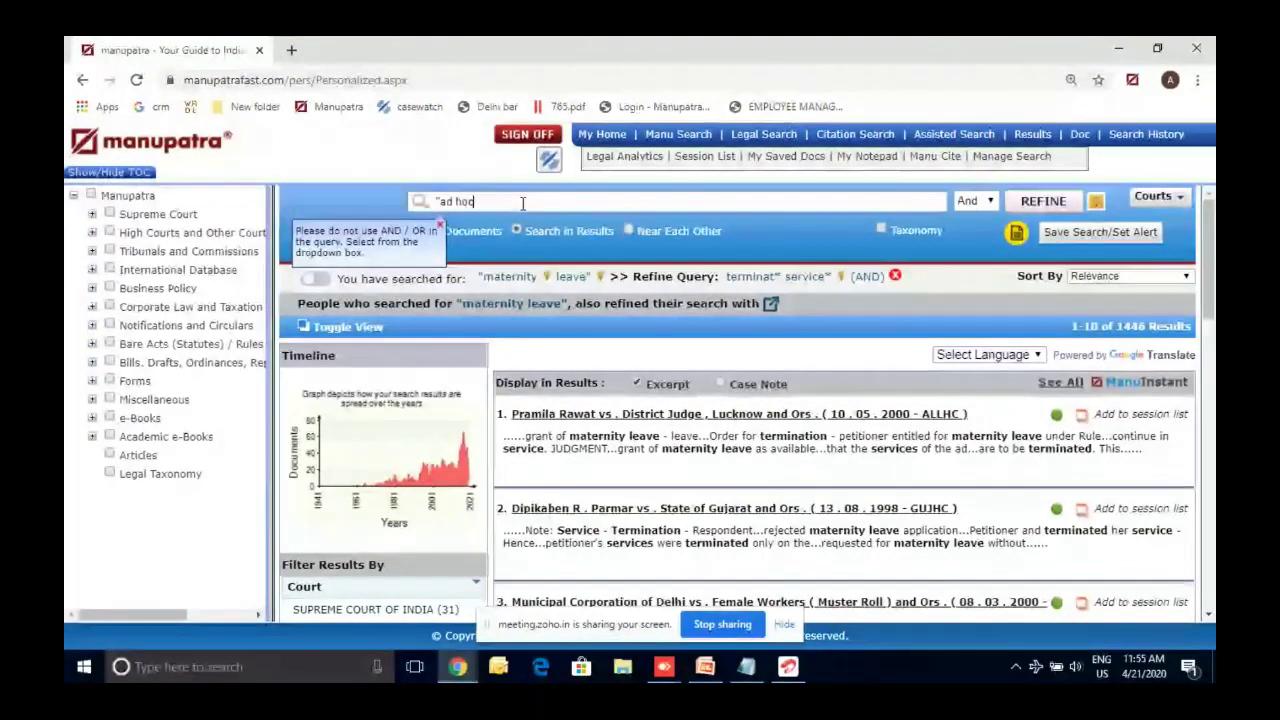
{"action": "left_click", "coordinate": [1044, 203]}
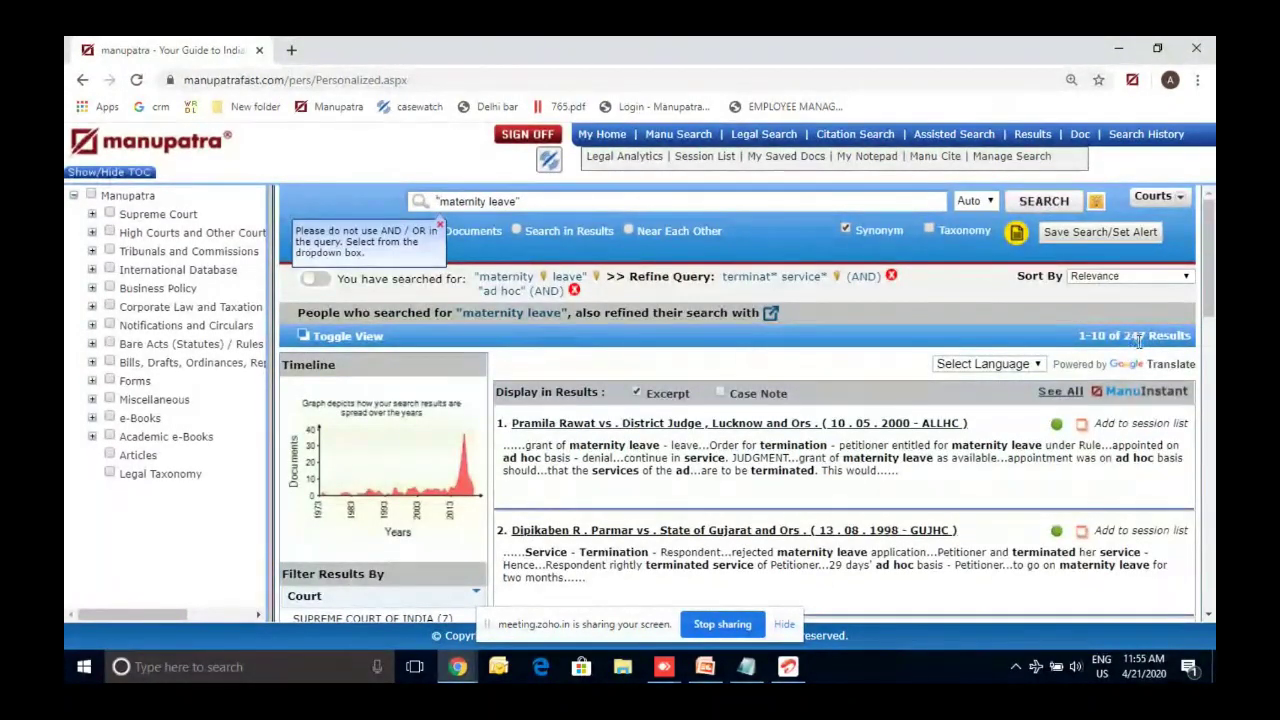
Open the first result's judgment, read the highlighted terms in its Case Note, and close the document.
{"action": "left_click", "coordinate": [1056, 423]}
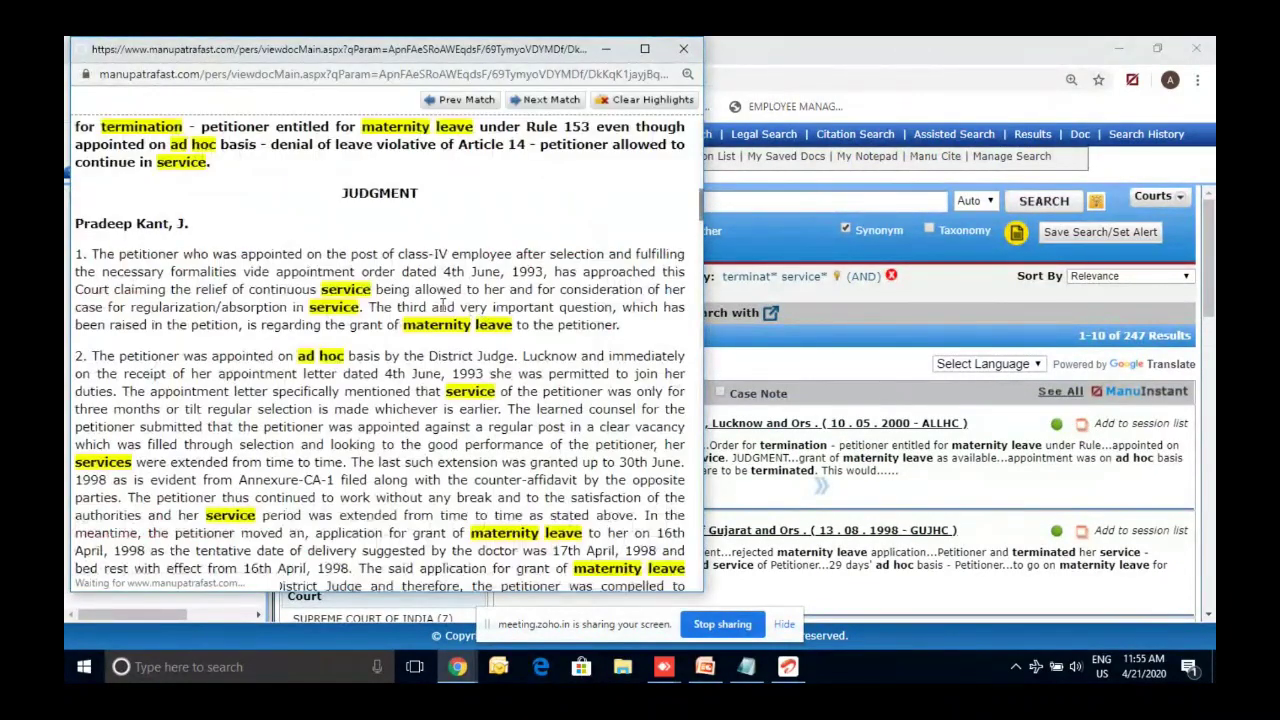
{"action": "scroll", "coordinate": [443, 306], "scroll_direction": "up", "scroll_amount": 3}
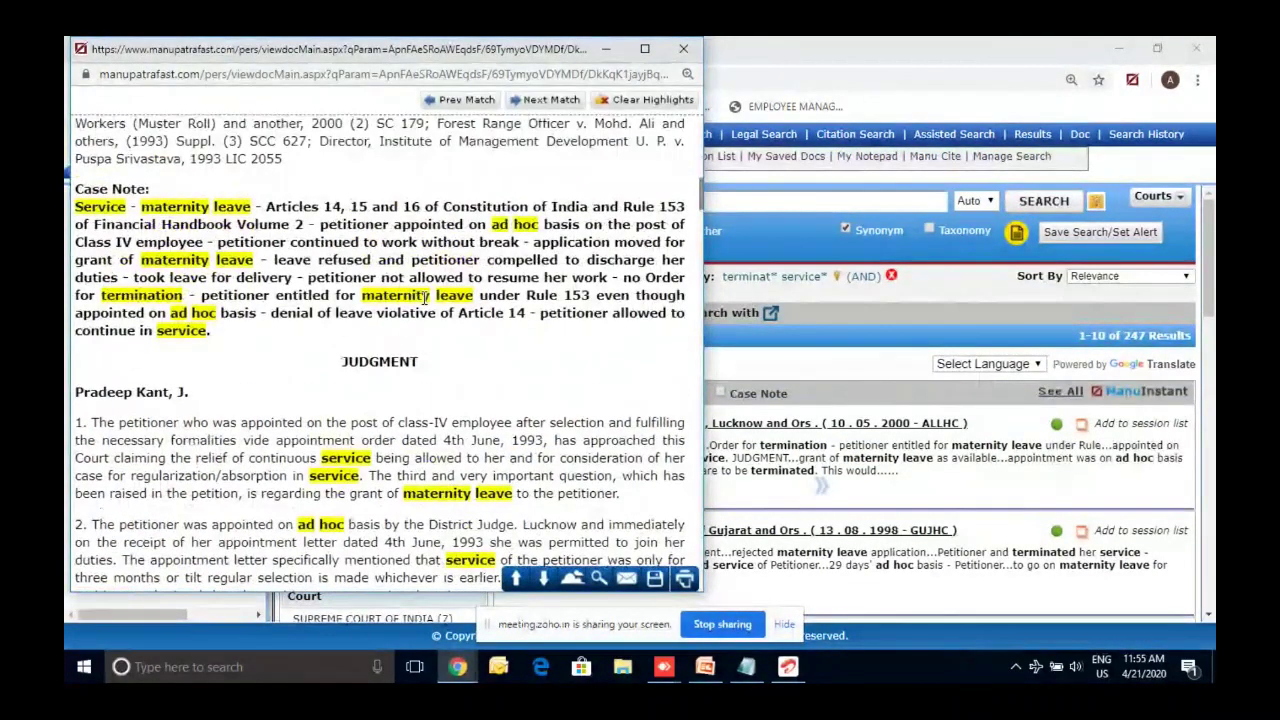
{"action": "scroll", "coordinate": [427, 297], "scroll_direction": "up", "scroll_amount": 1}
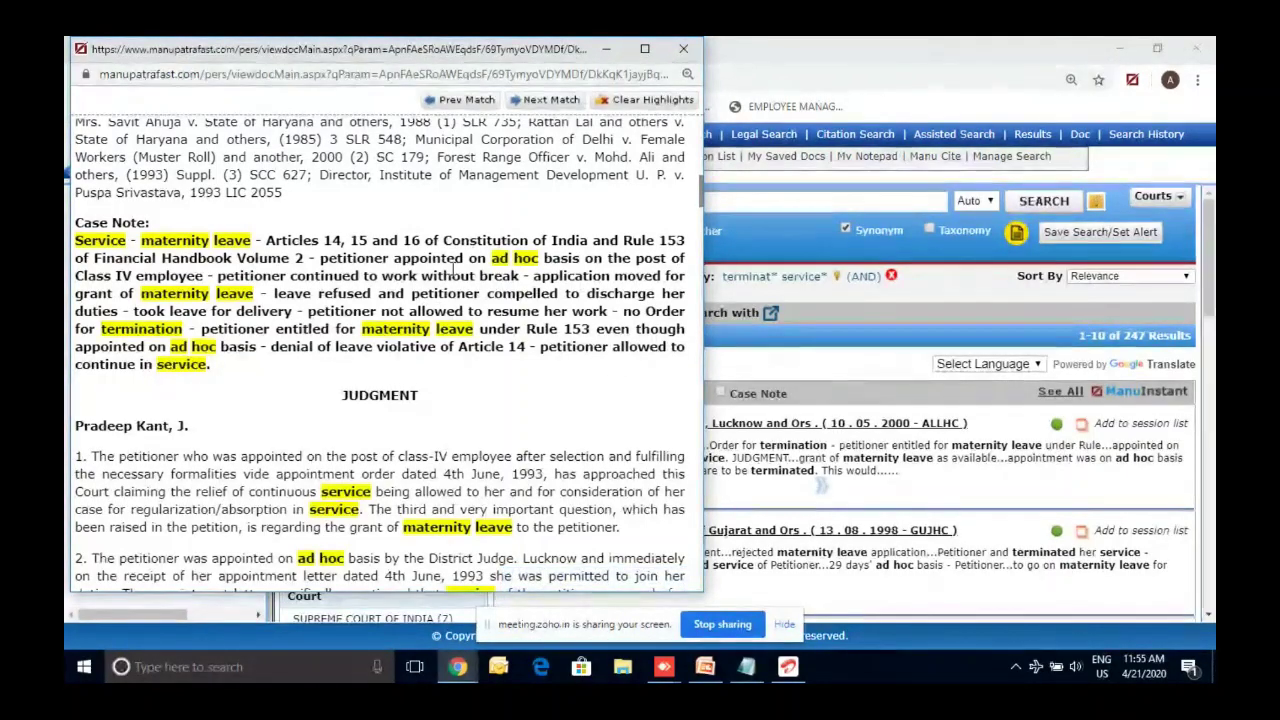
{"action": "left_click", "coordinate": [683, 48]}
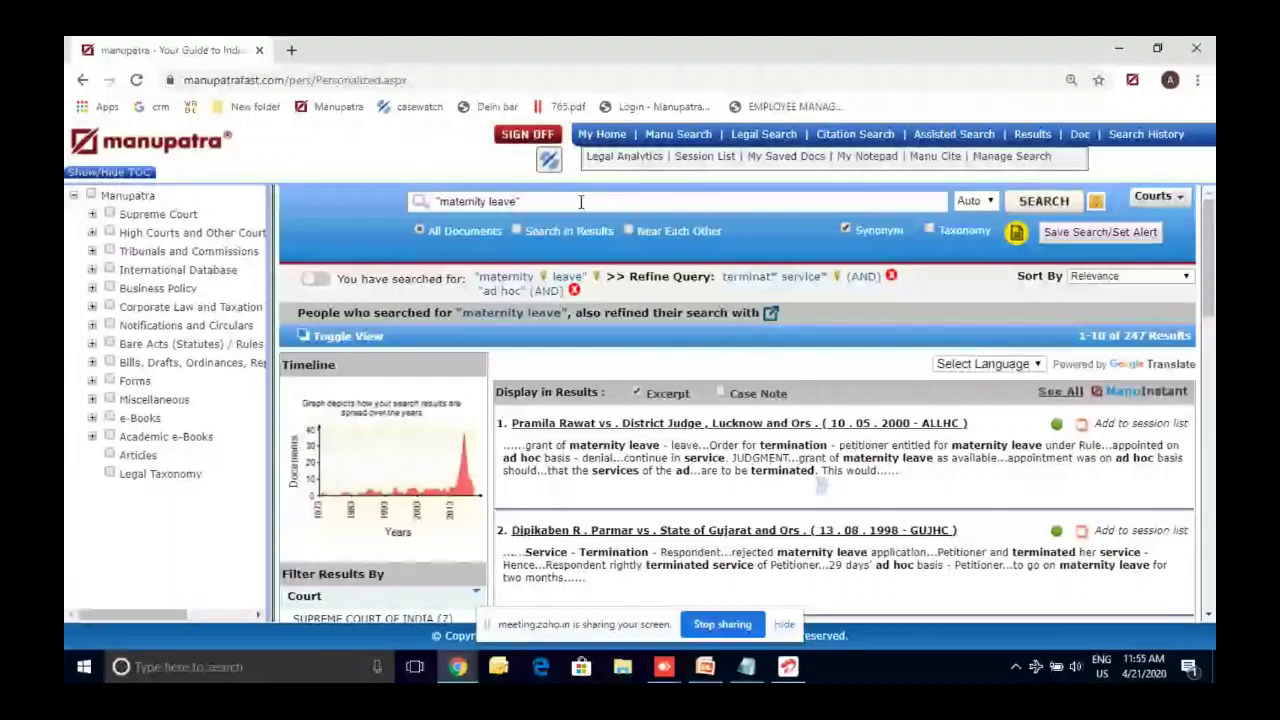
Switch to PowerPoint to review the slide 8 scenario, and bring up the Zoho Meeting Q&A window.
{"action": "left_click", "coordinate": [706, 668]}
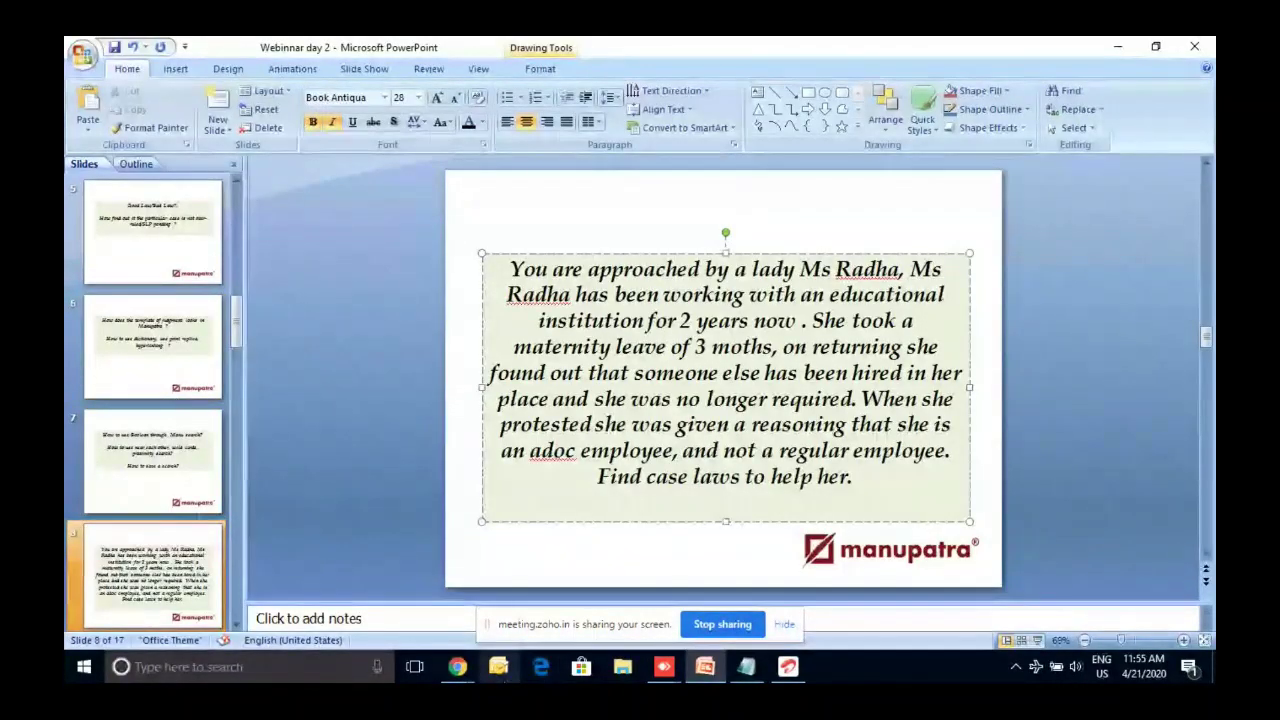
{"action": "left_click", "coordinate": [457, 666]}
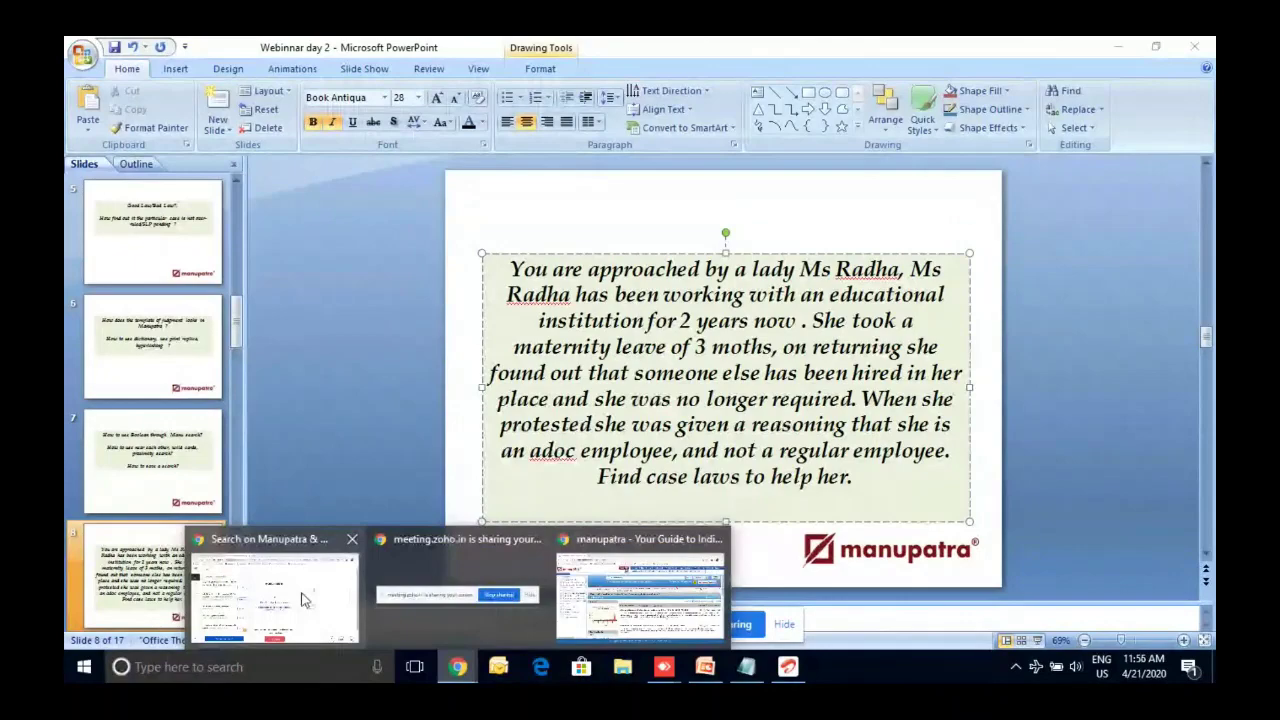
{"action": "left_click", "coordinate": [304, 598]}
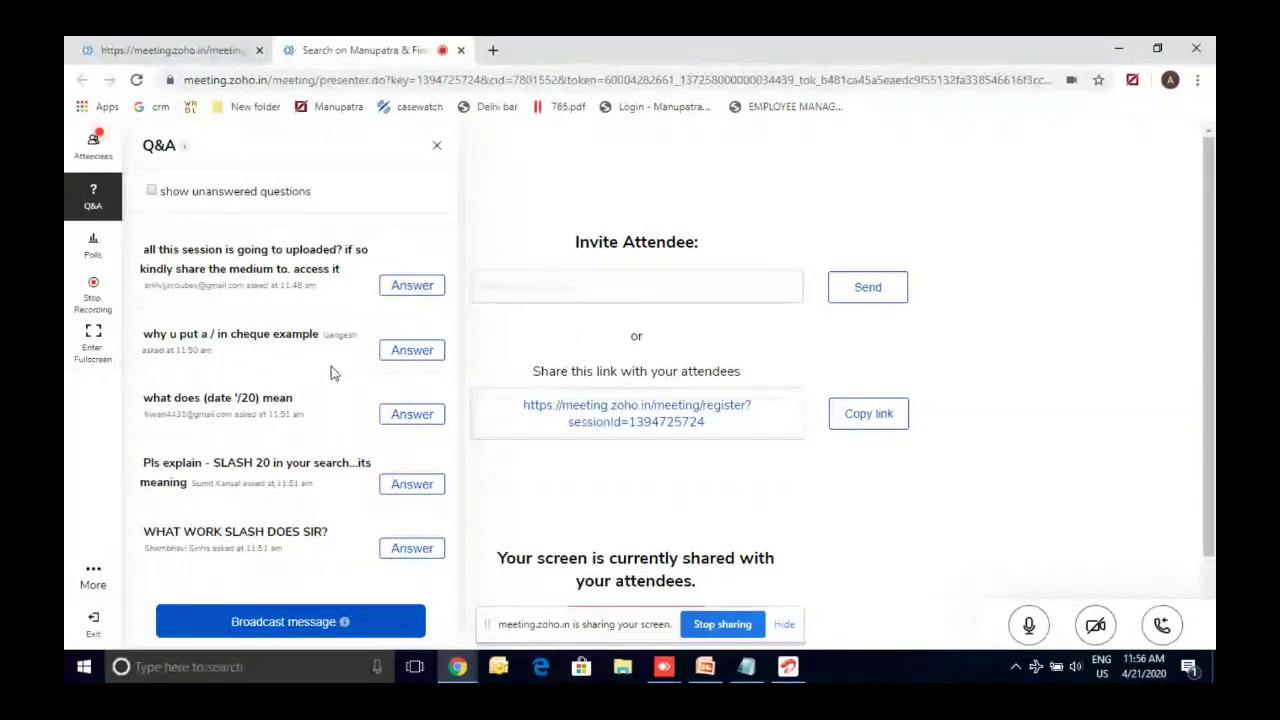
Switch to Notepad and highlight the phrase tamper* cheque date inside the quotation marks.
{"action": "left_click", "coordinate": [744, 676]}
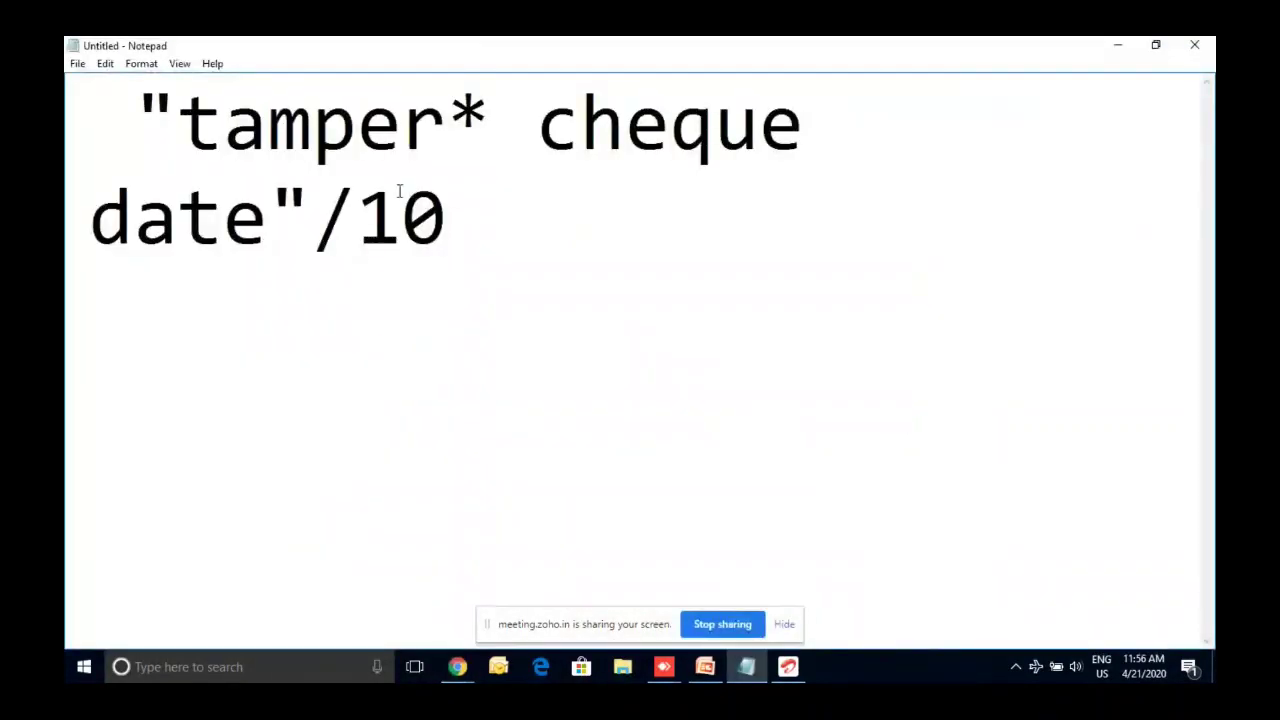
{"action": "left_click", "coordinate": [355, 264]}
{"action": "double_click", "coordinate": [318, 240]}
{"action": "double_click", "coordinate": [243, 155]}
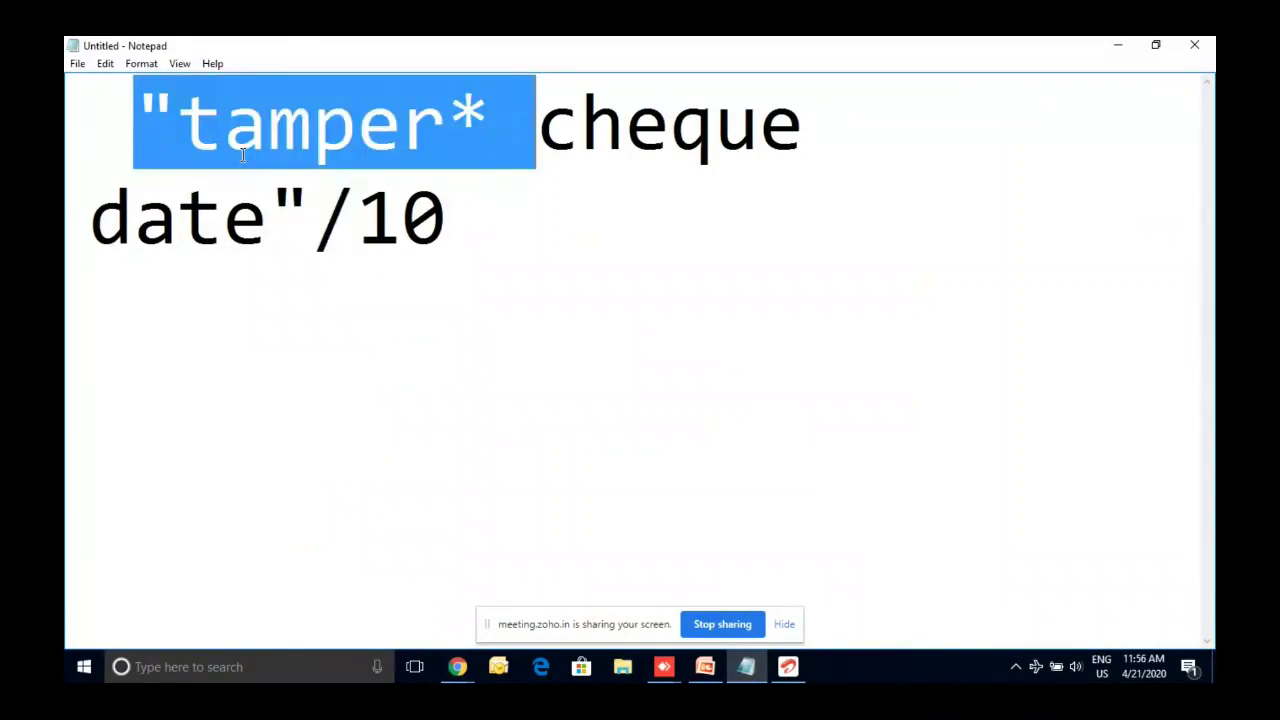
{"action": "left_click", "coordinate": [247, 227]}
{"action": "left_click", "coordinate": [187, 140], "text": "shift"}
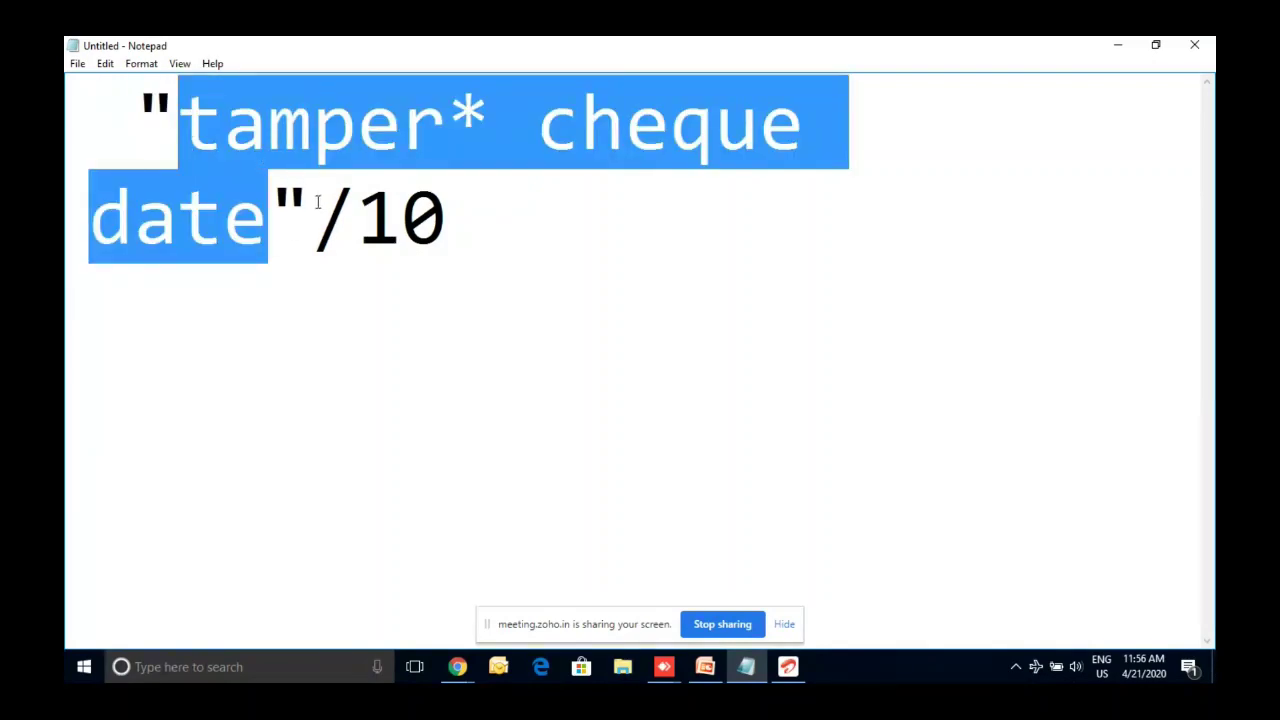
Highlight the /10 proximity suffix, and narrow the highlight to the number 10.
{"action": "left_click", "coordinate": [324, 212]}
{"action": "left_click", "coordinate": [449, 233], "text": "shift"}
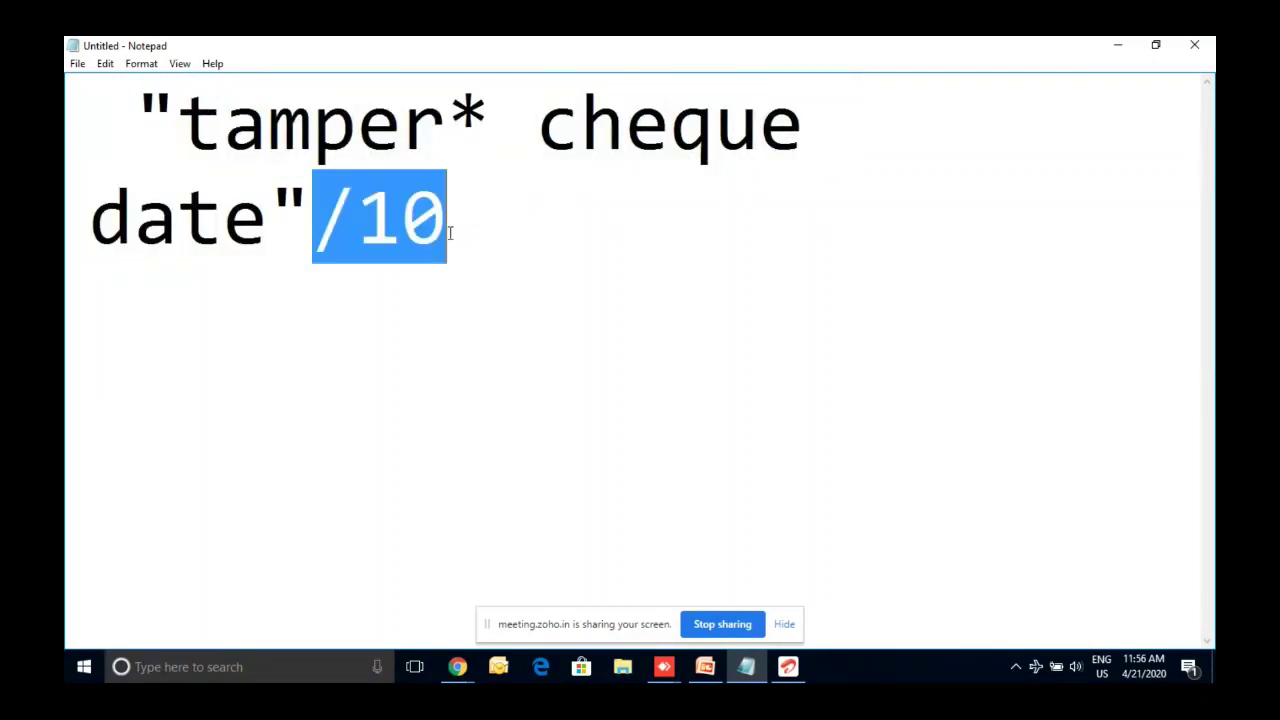
{"action": "left_click", "coordinate": [350, 210]}
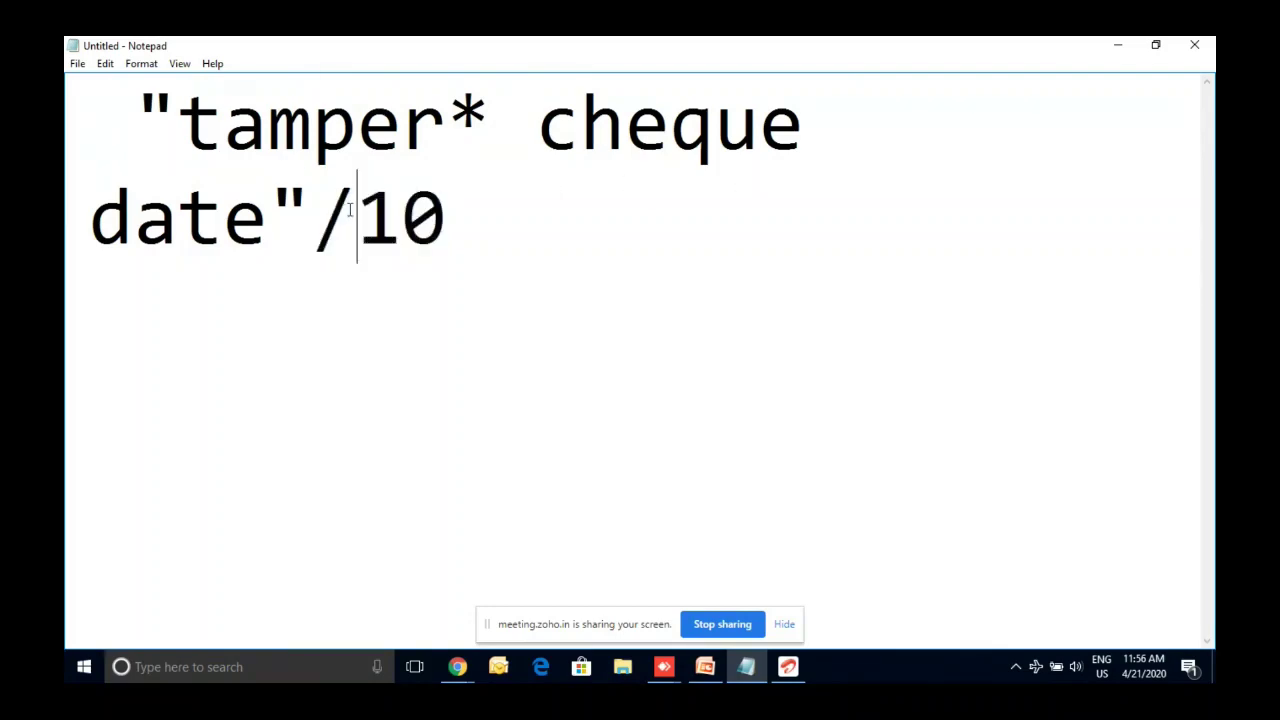
{"action": "left_click", "coordinate": [459, 222], "text": "shift"}
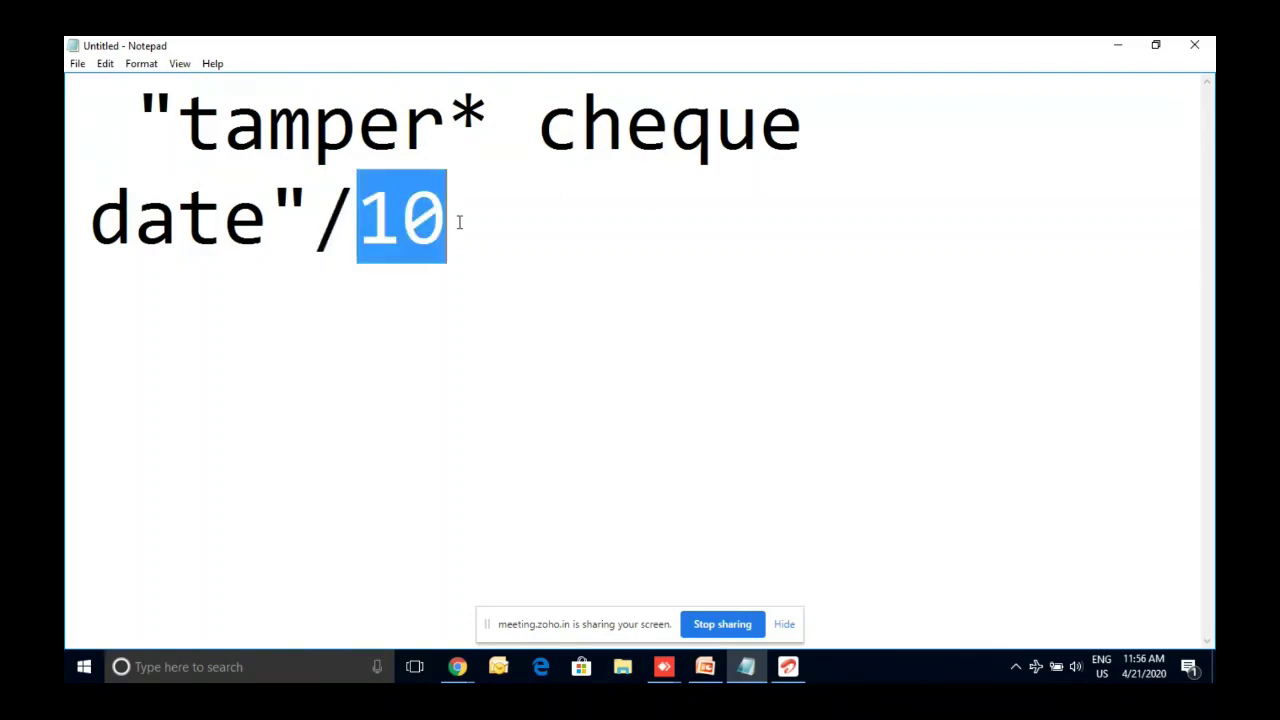
Highlight the quoted tamper* cheque date phrase again, decline turning on Sticky Keys, and minimize Notepad.
{"action": "double_click", "coordinate": [262, 136]}
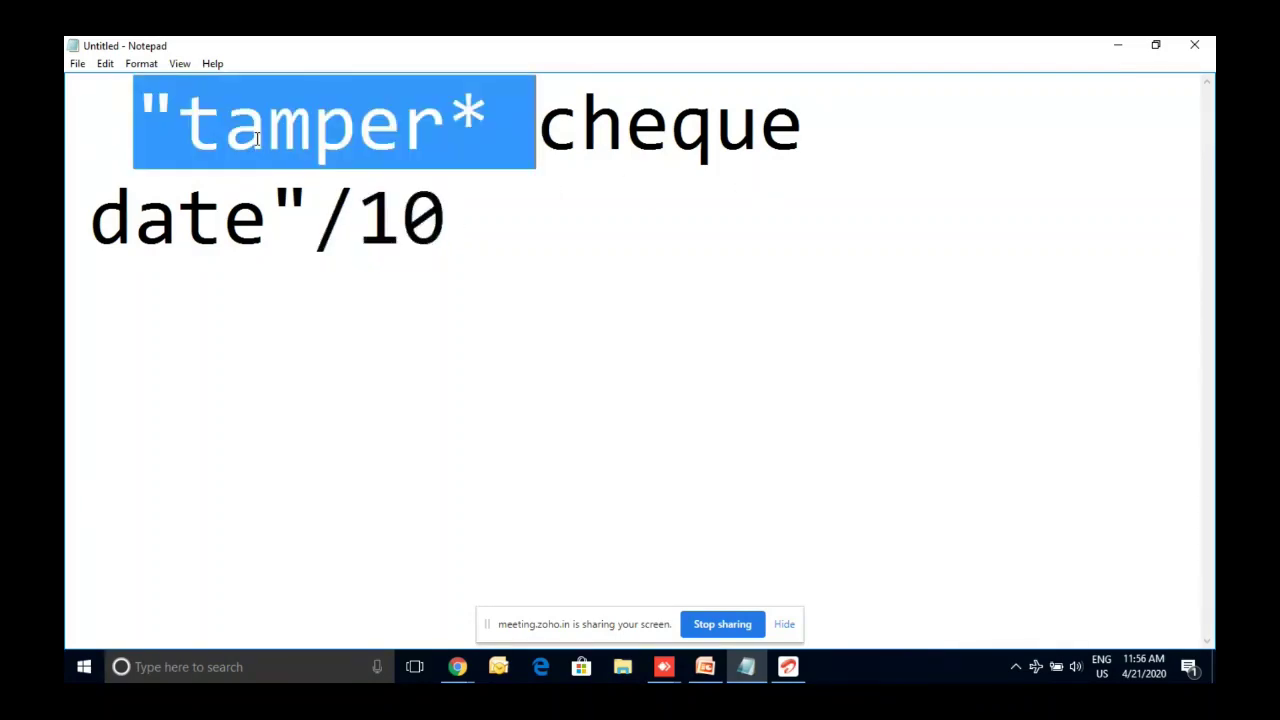
{"action": "left_click", "coordinate": [240, 210], "text": "shift"}
{"action": "key", "text": "shift"}
{"action": "key", "text": "shift"}
{"action": "key", "text": "shift"}
{"action": "key", "text": "shift"}
{"action": "key", "text": "shift"}
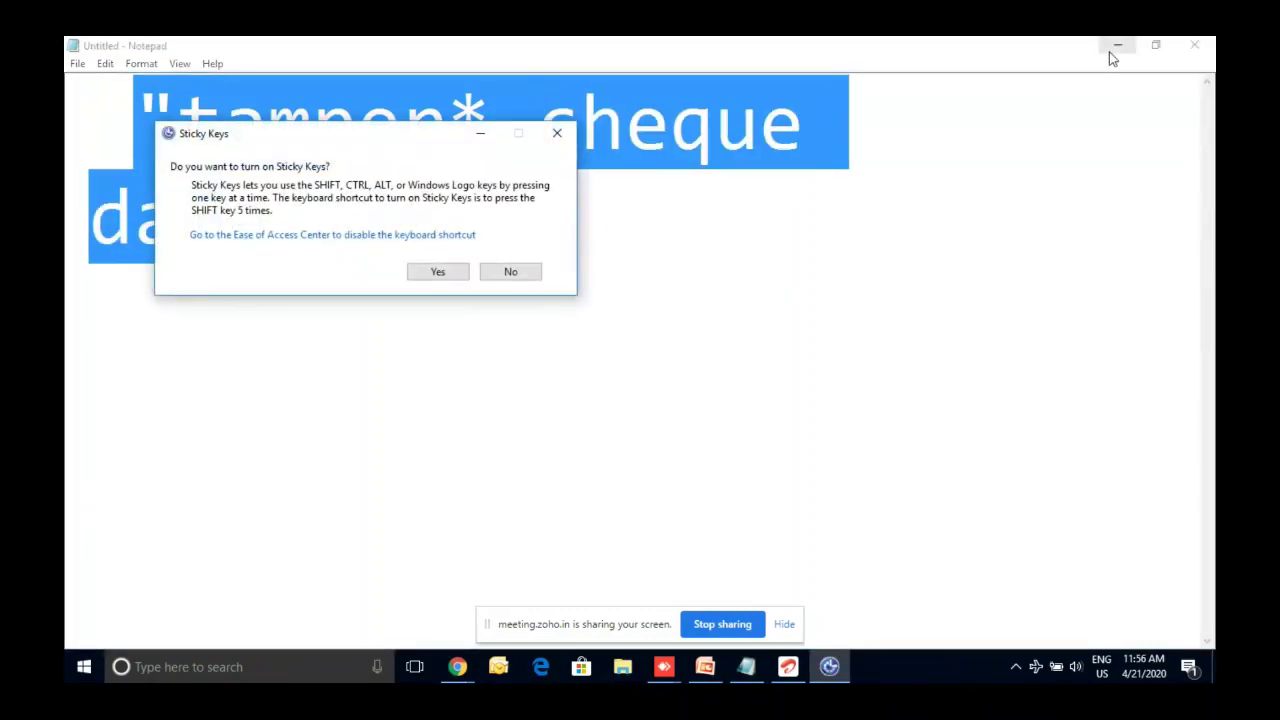
{"action": "left_click", "coordinate": [514, 273]}
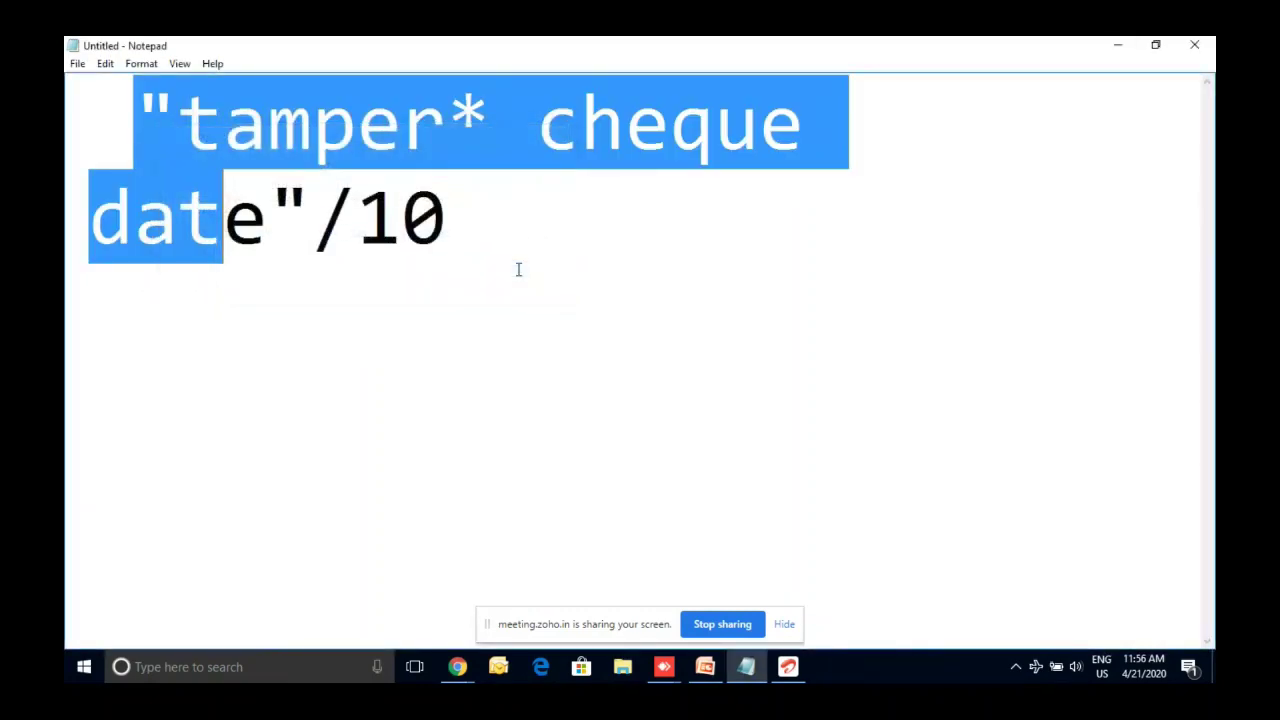
{"action": "left_click", "coordinate": [1118, 47]}
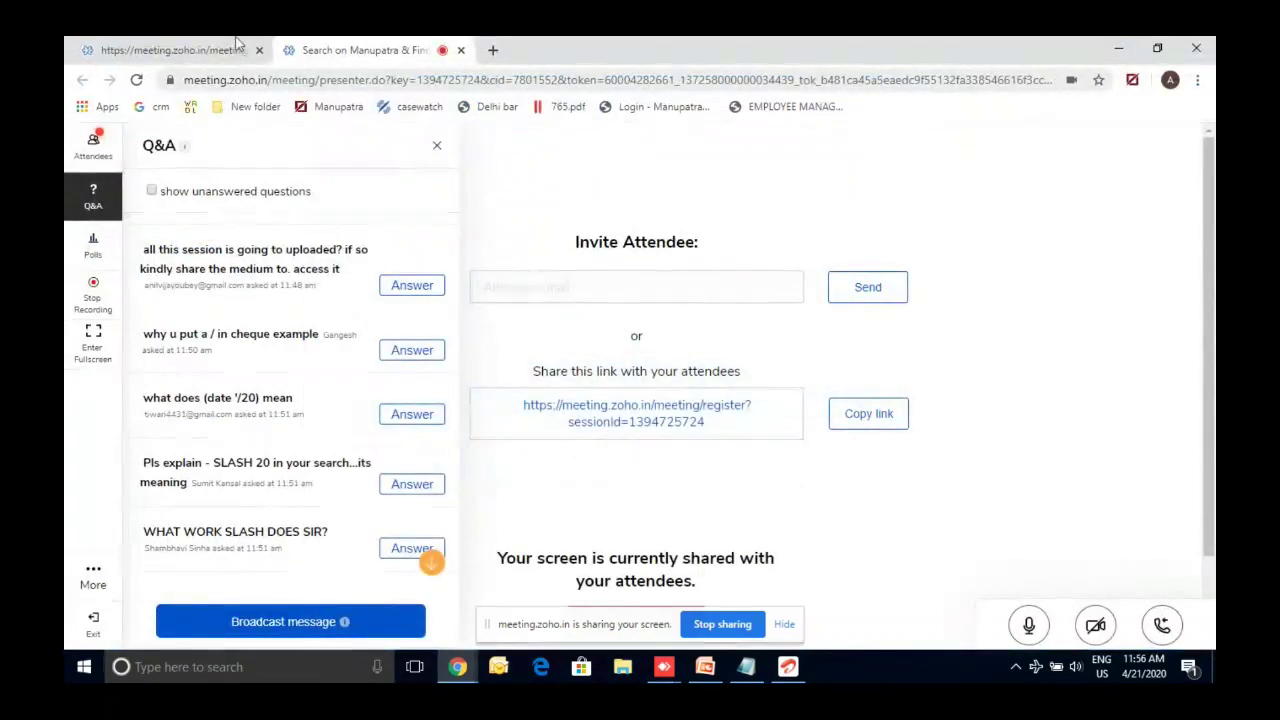
Switch to the Manupatra window and remove the quotation marks around maternity leave in the search query.
{"action": "left_click", "coordinate": [457, 666]}
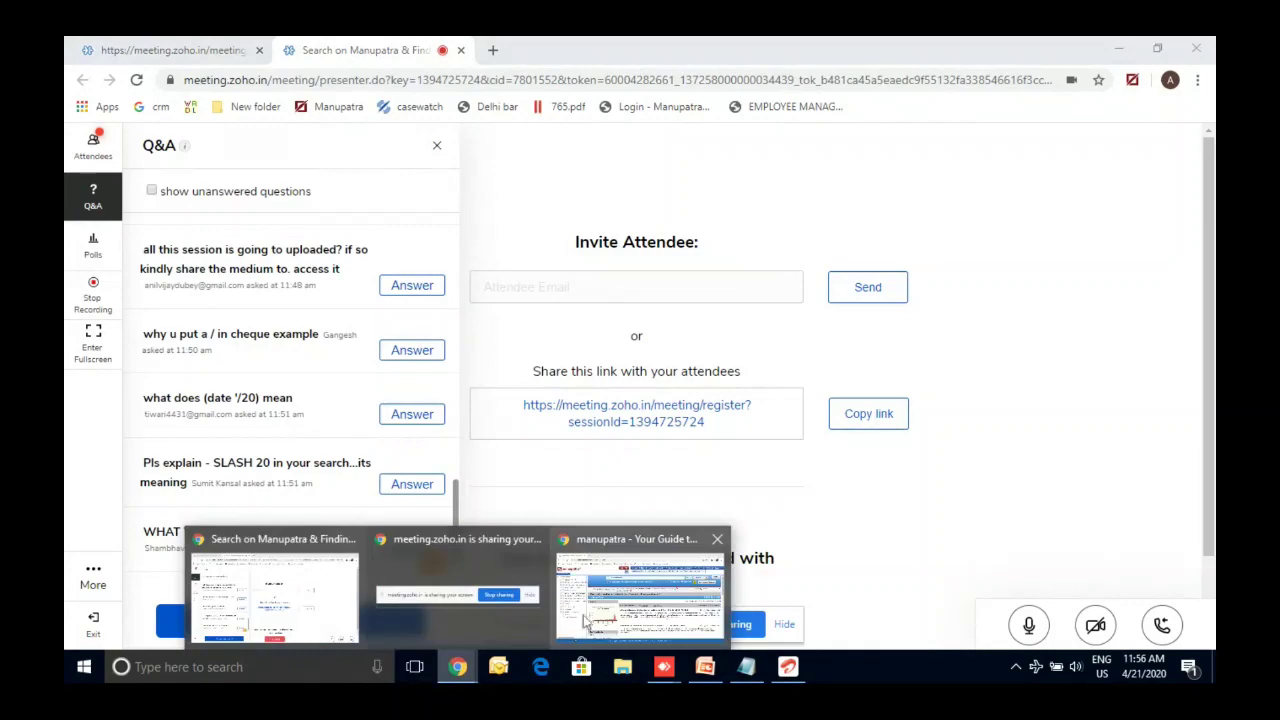
{"action": "left_click", "coordinate": [652, 598]}
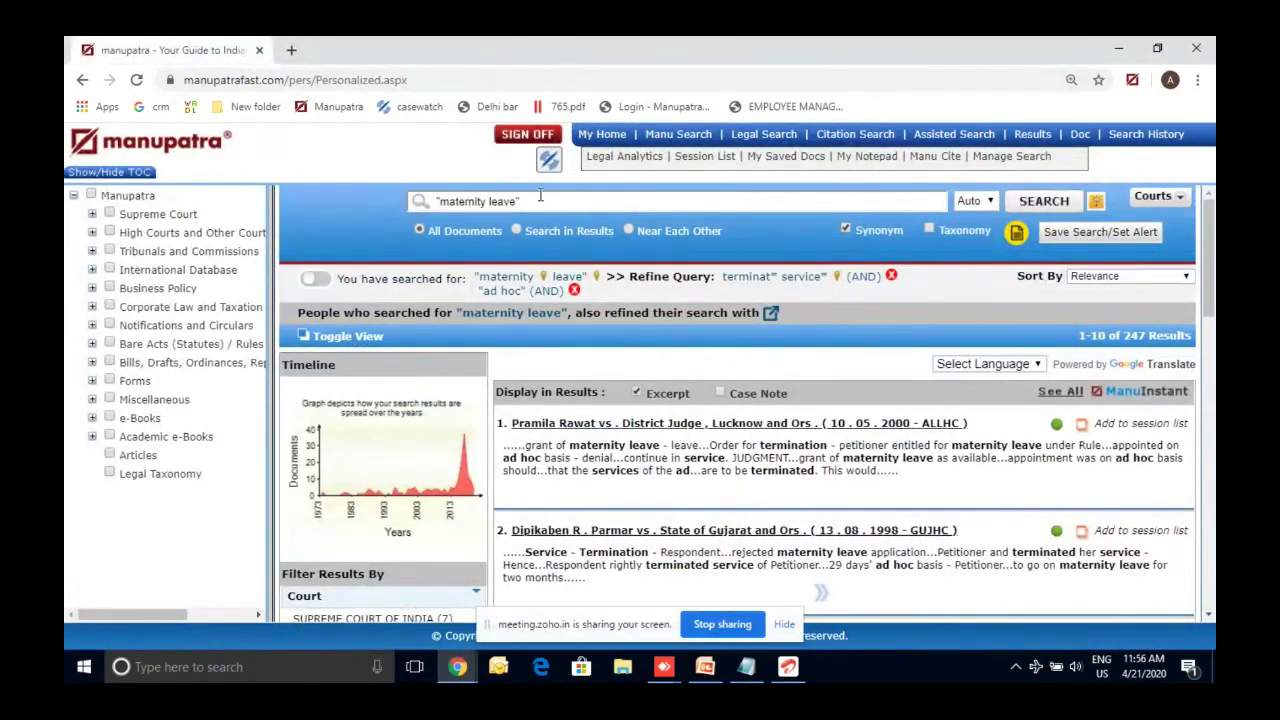
{"action": "left_click", "coordinate": [540, 195]}
{"action": "key", "text": "BackSpace"}
{"action": "key", "text": "Home"}
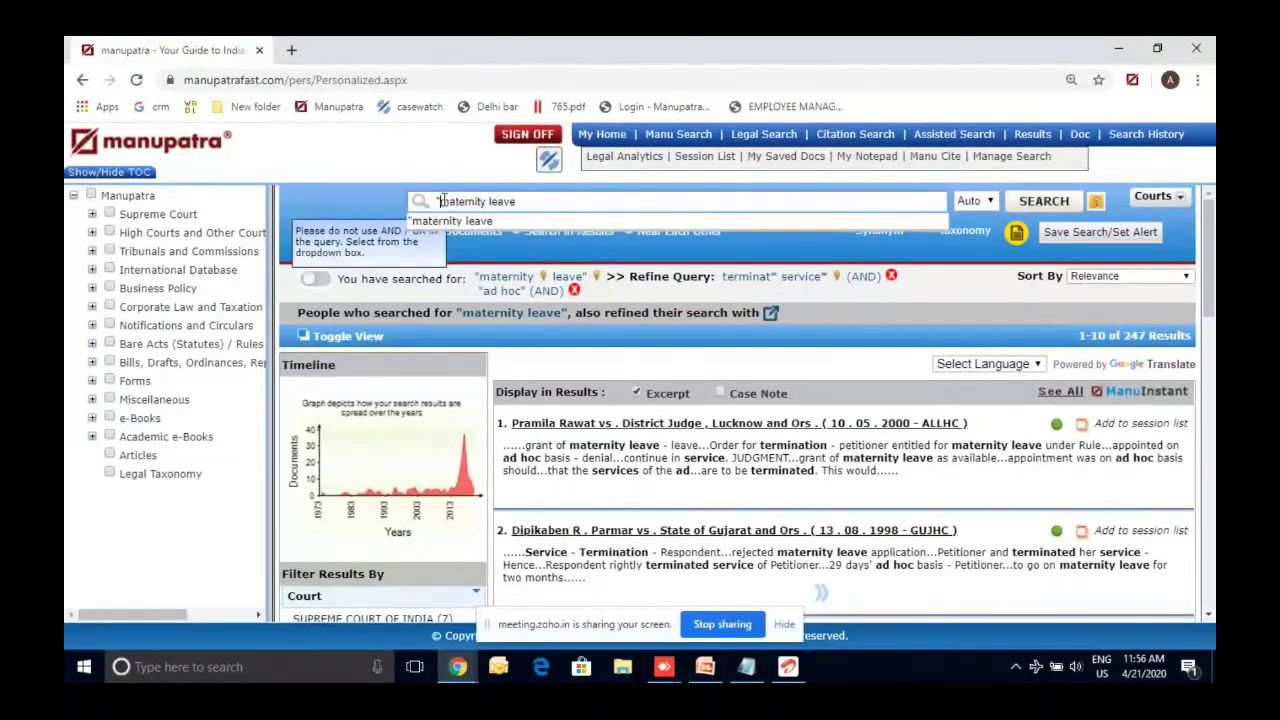
{"action": "key", "text": "Delete"}
Search All Documents with the proximity query "maternity leave"/20.
{"action": "left_click", "coordinate": [829, 325]}
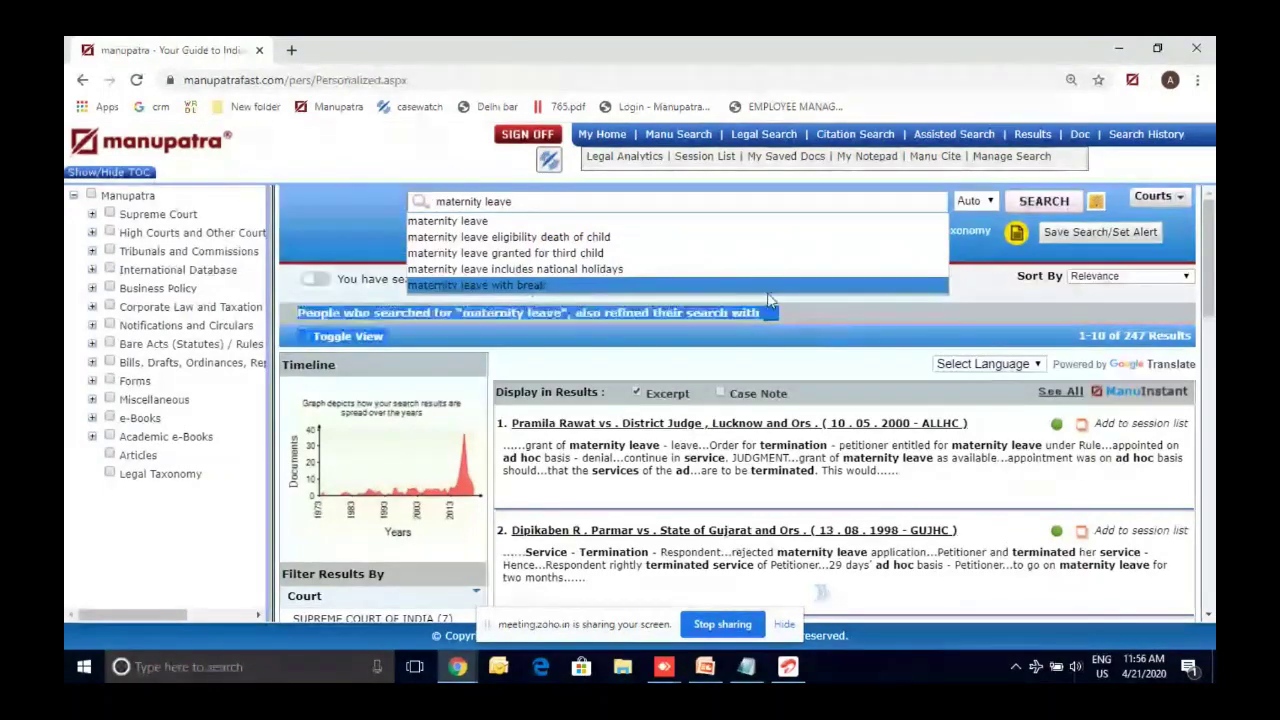
{"action": "left_click", "coordinate": [662, 233]}
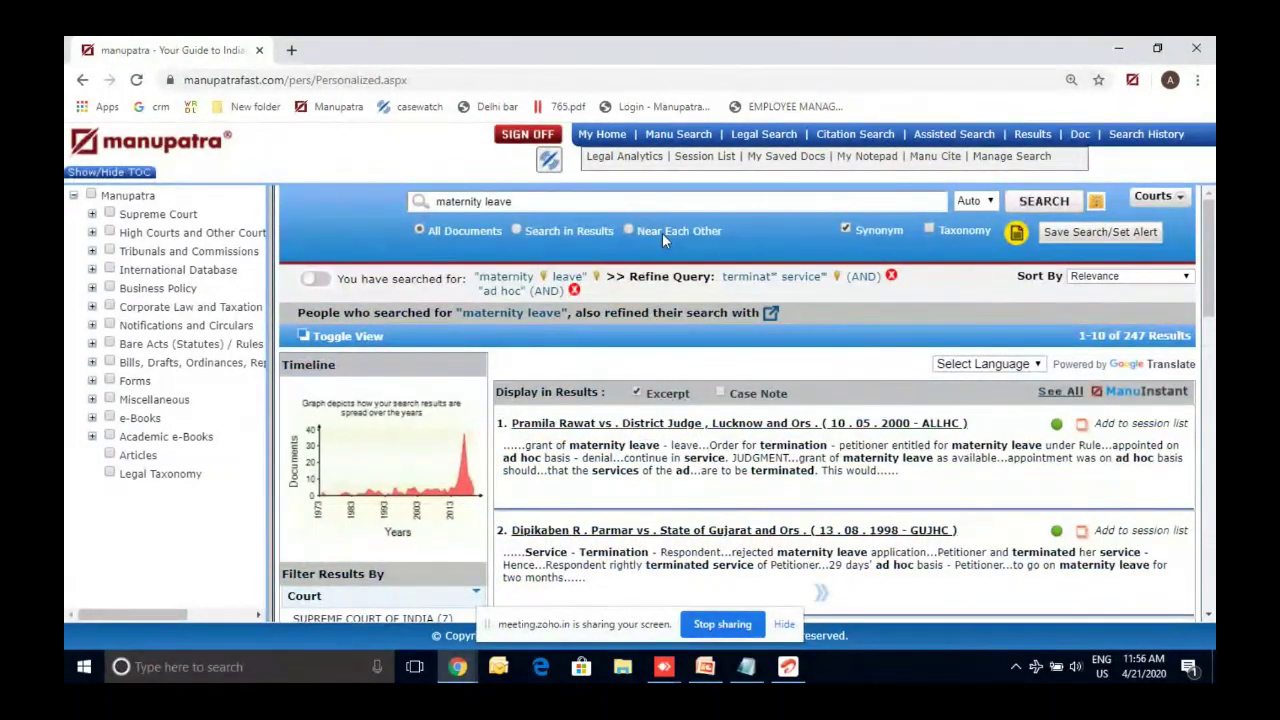
{"action": "left_click", "coordinate": [1020, 204]}
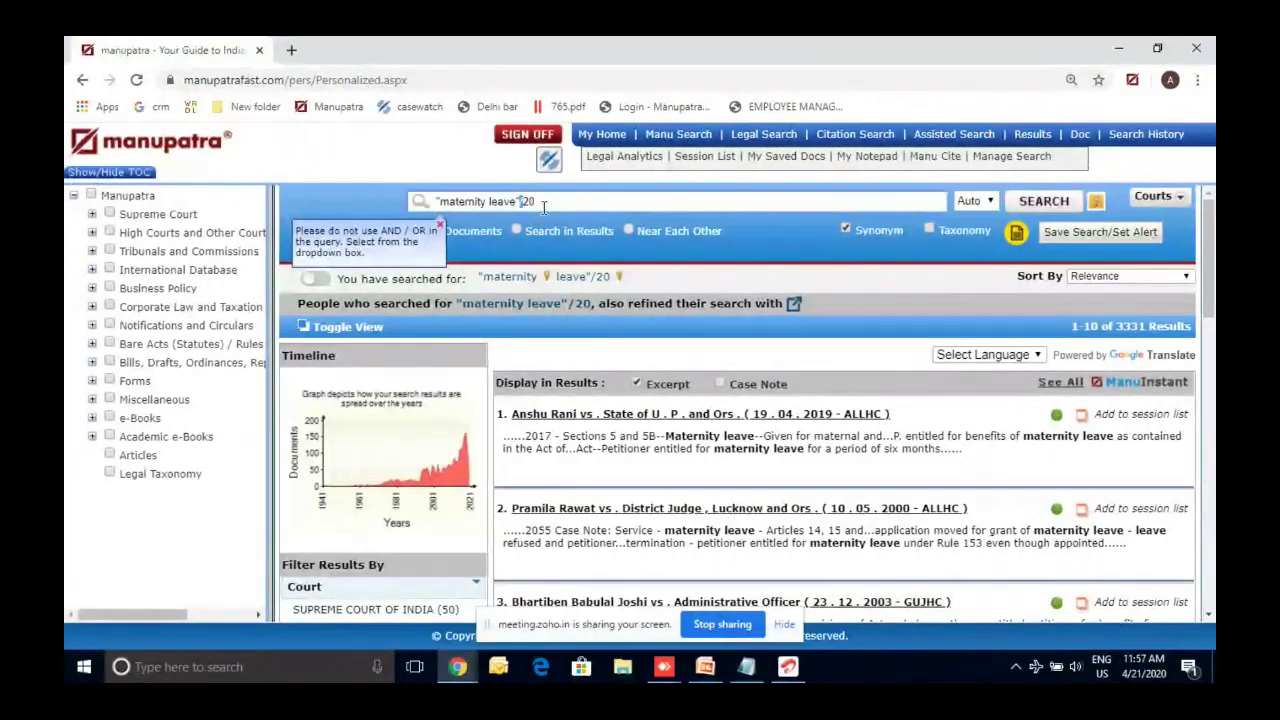
Check the attendee questions in the Zoho Meeting Q&A, and return to Manupatra.
{"action": "left_click", "coordinate": [1119, 48]}
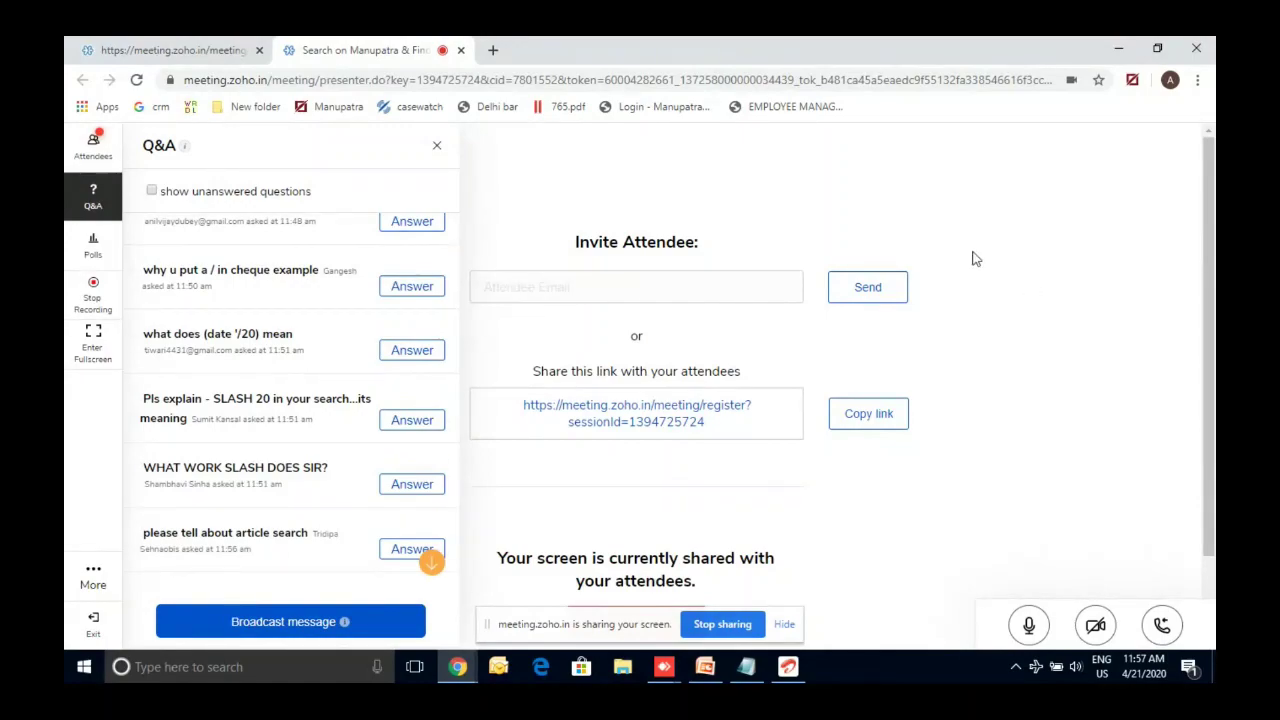
{"action": "left_click", "coordinate": [1113, 57]}
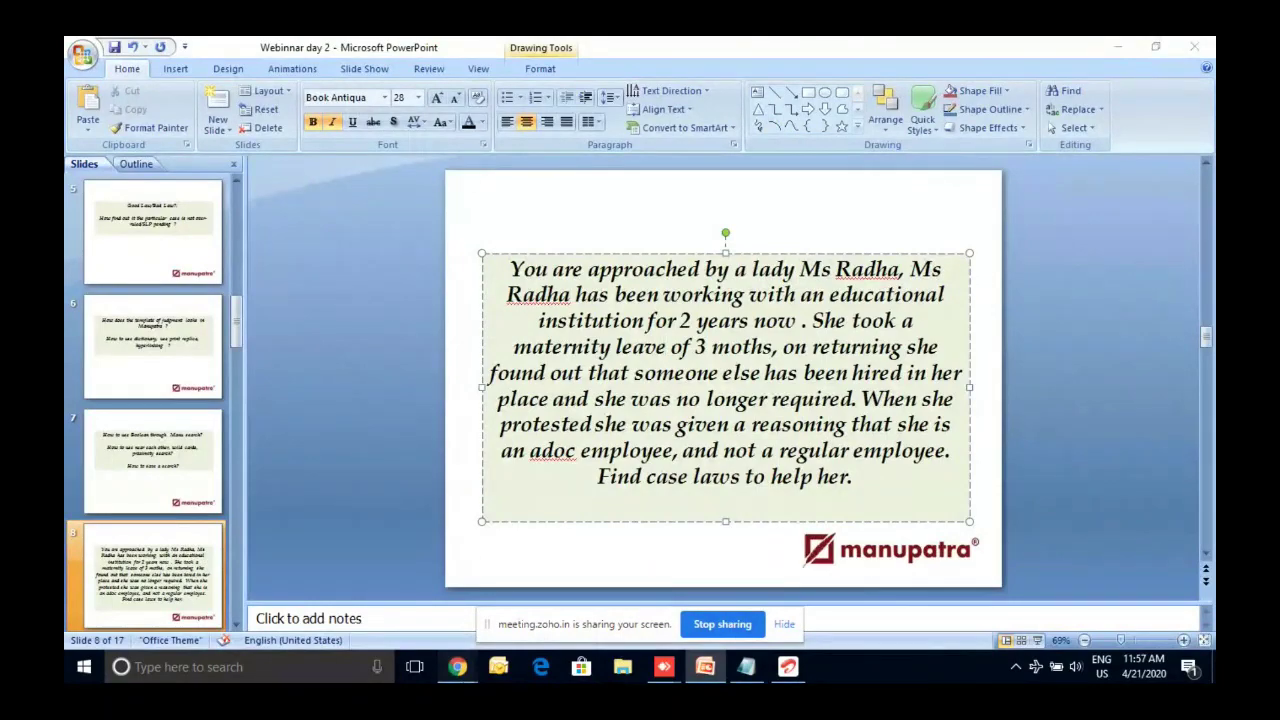
{"action": "key", "text": "alt+Tab"}
Open the Articles section and filter it by the subject Arbitration and the publication year 2019.
{"action": "left_click", "coordinate": [138, 455]}
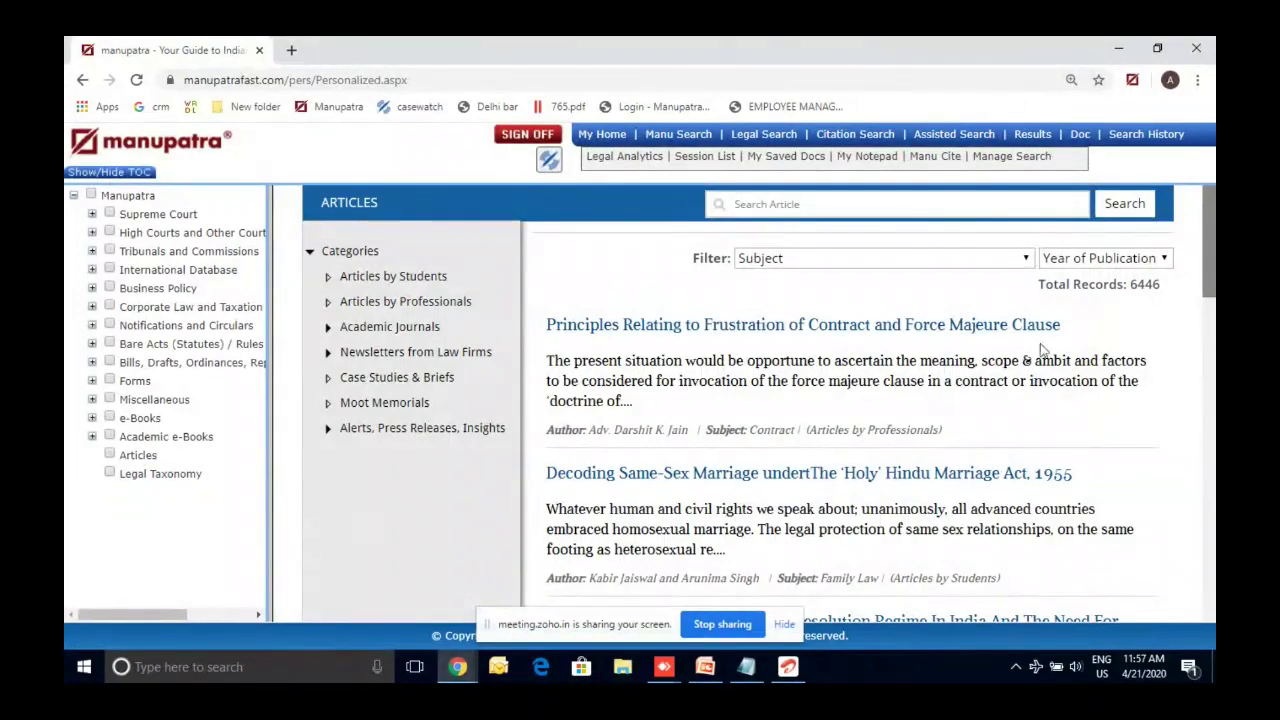
{"action": "left_click", "coordinate": [965, 257]}
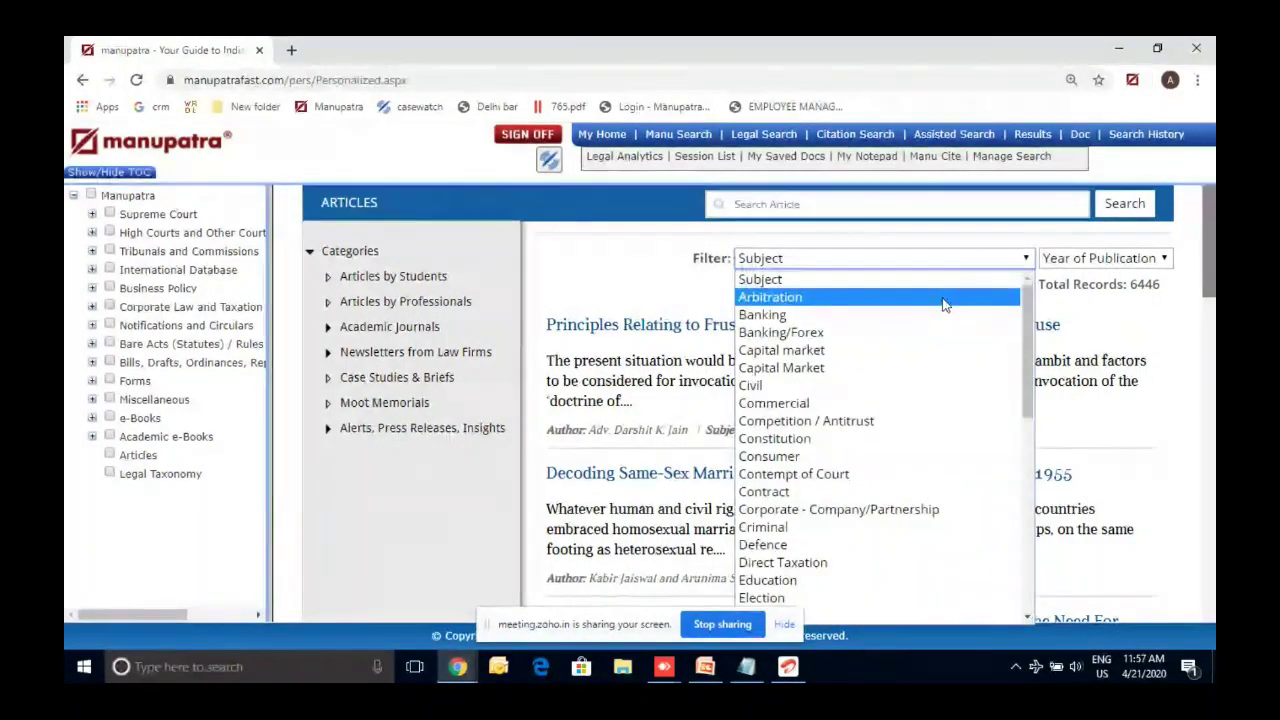
{"action": "left_click", "coordinate": [945, 297]}
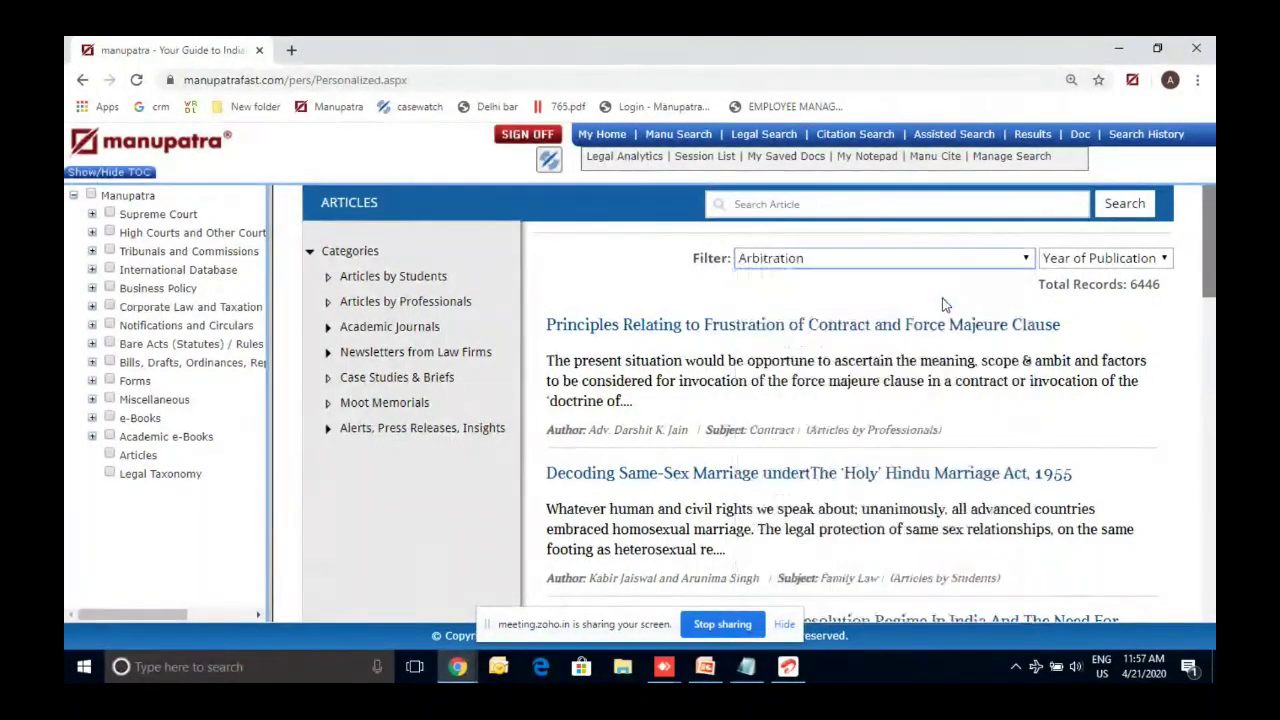
{"action": "left_click", "coordinate": [1070, 274]}
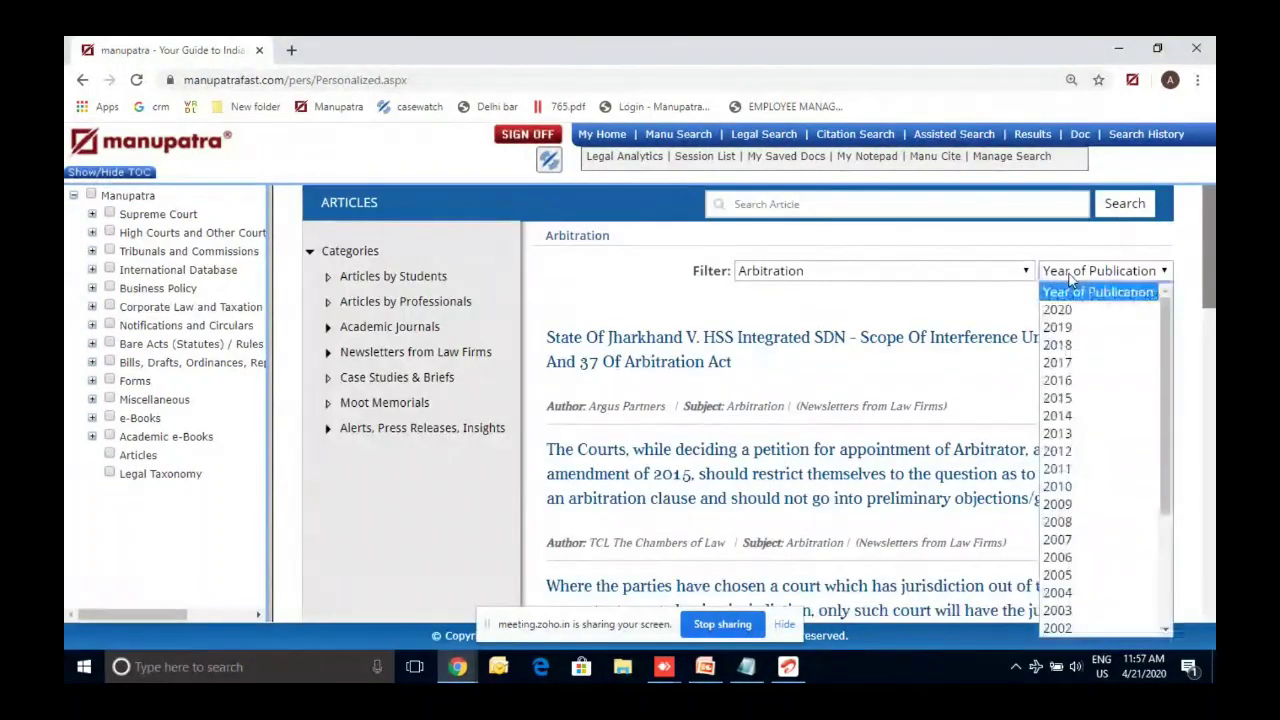
{"action": "left_click", "coordinate": [1068, 327]}
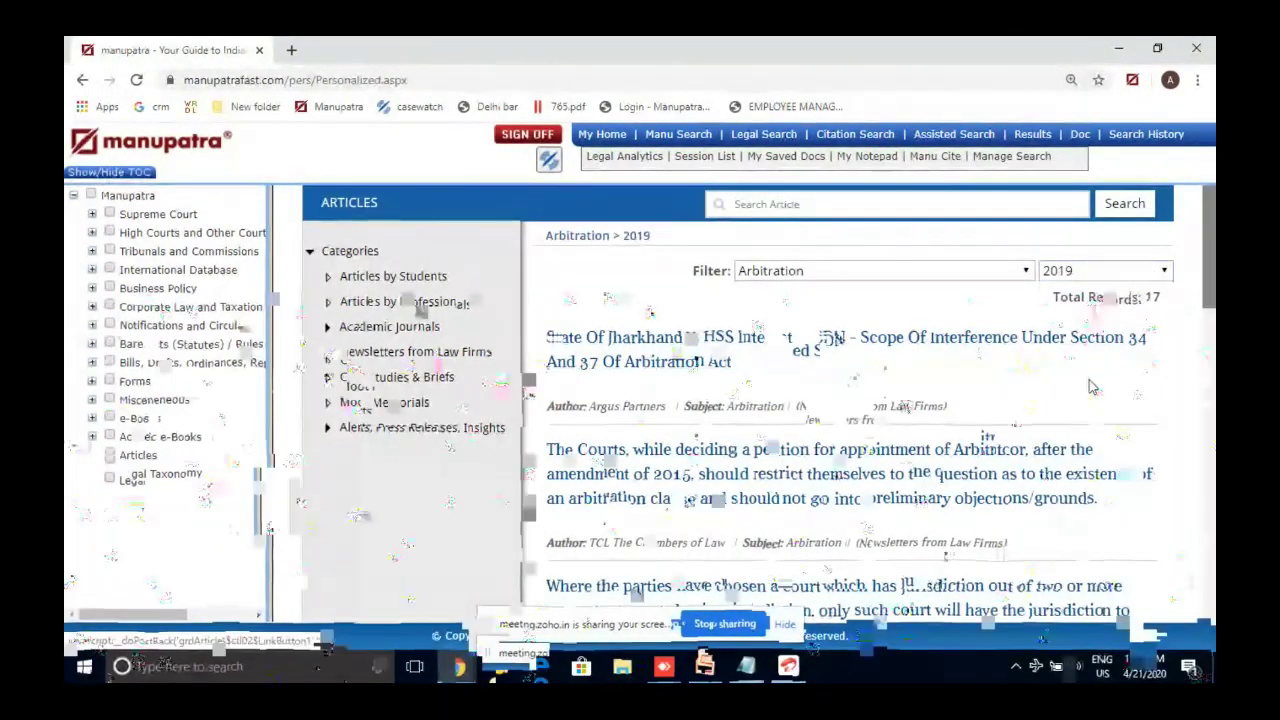
Open Manu Search, enter the query right to be forgotten and run it as an Article Search.
{"action": "left_click", "coordinate": [900, 271]}
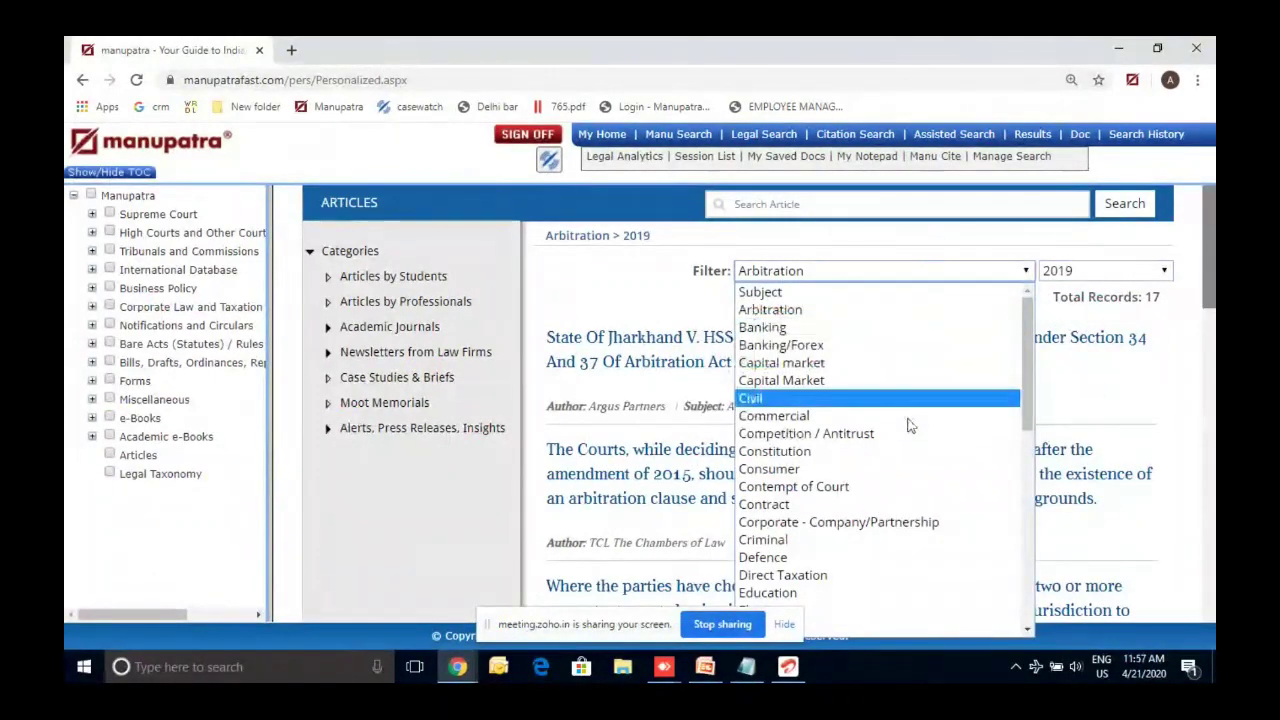
{"action": "left_click", "coordinate": [803, 208]}
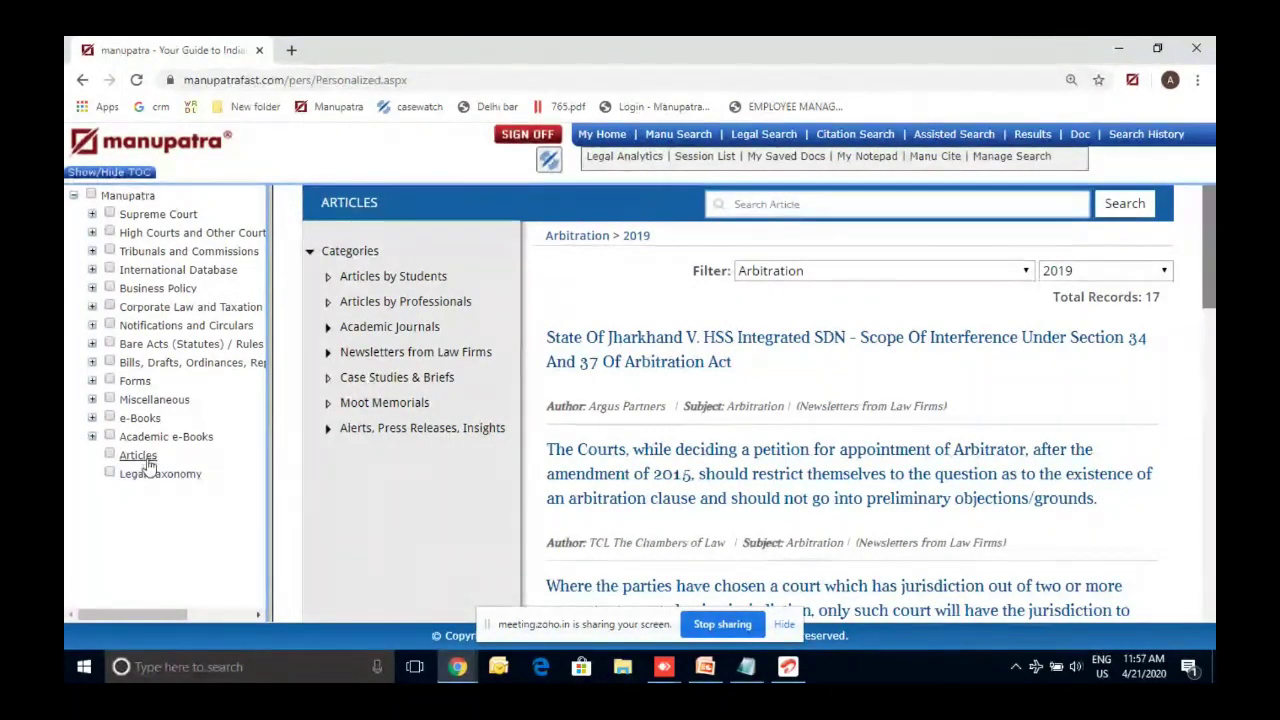
{"action": "left_click", "coordinate": [690, 146]}
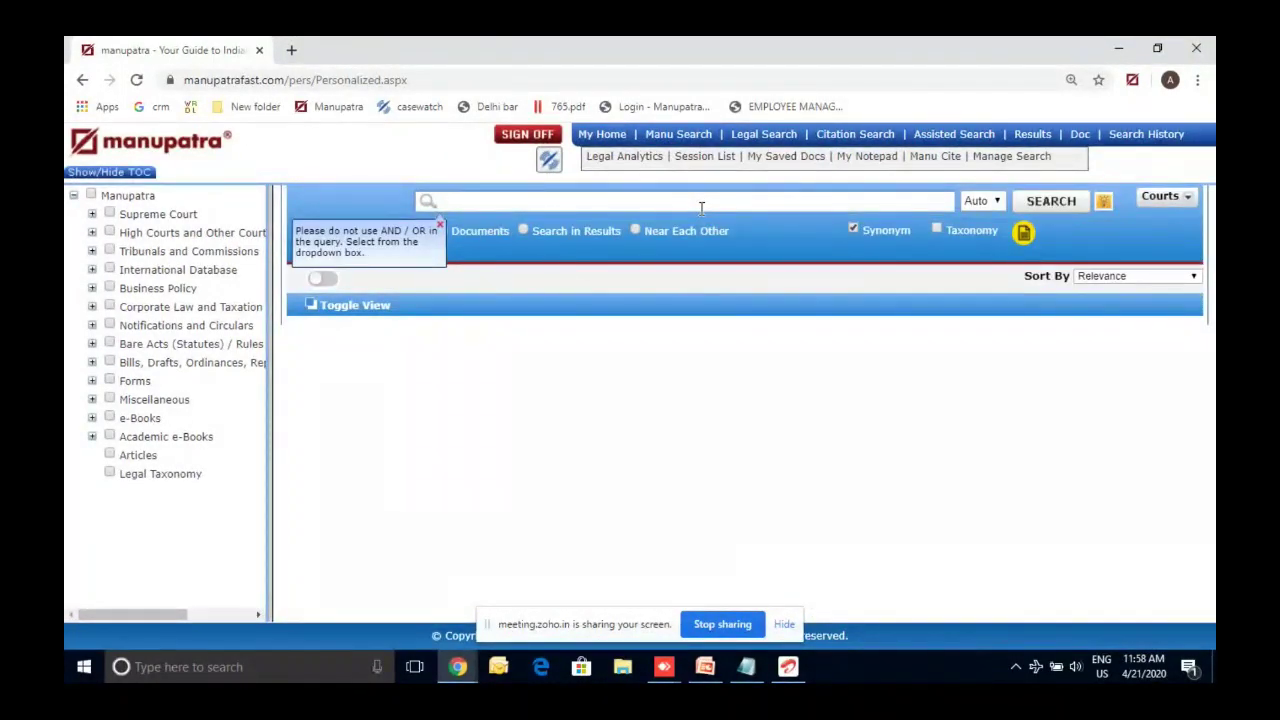
{"action": "type", "text": "right to be forgotten"}
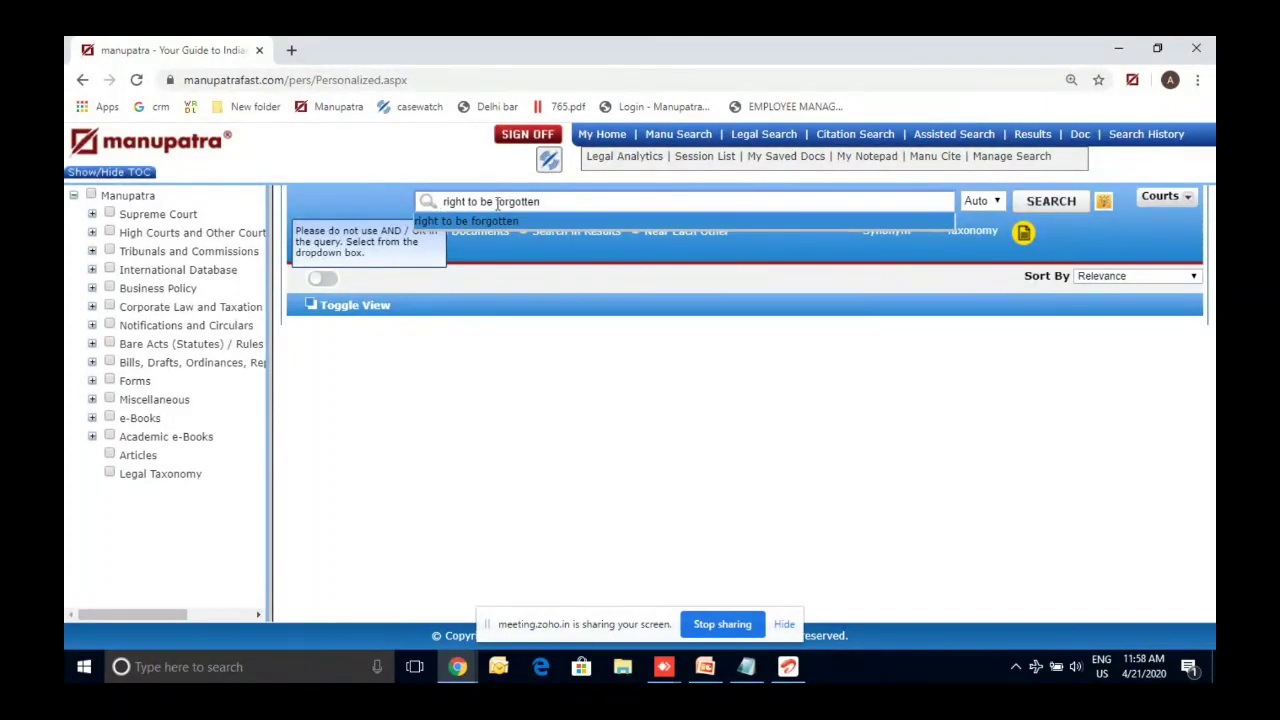
{"action": "left_click", "coordinate": [1022, 262]}
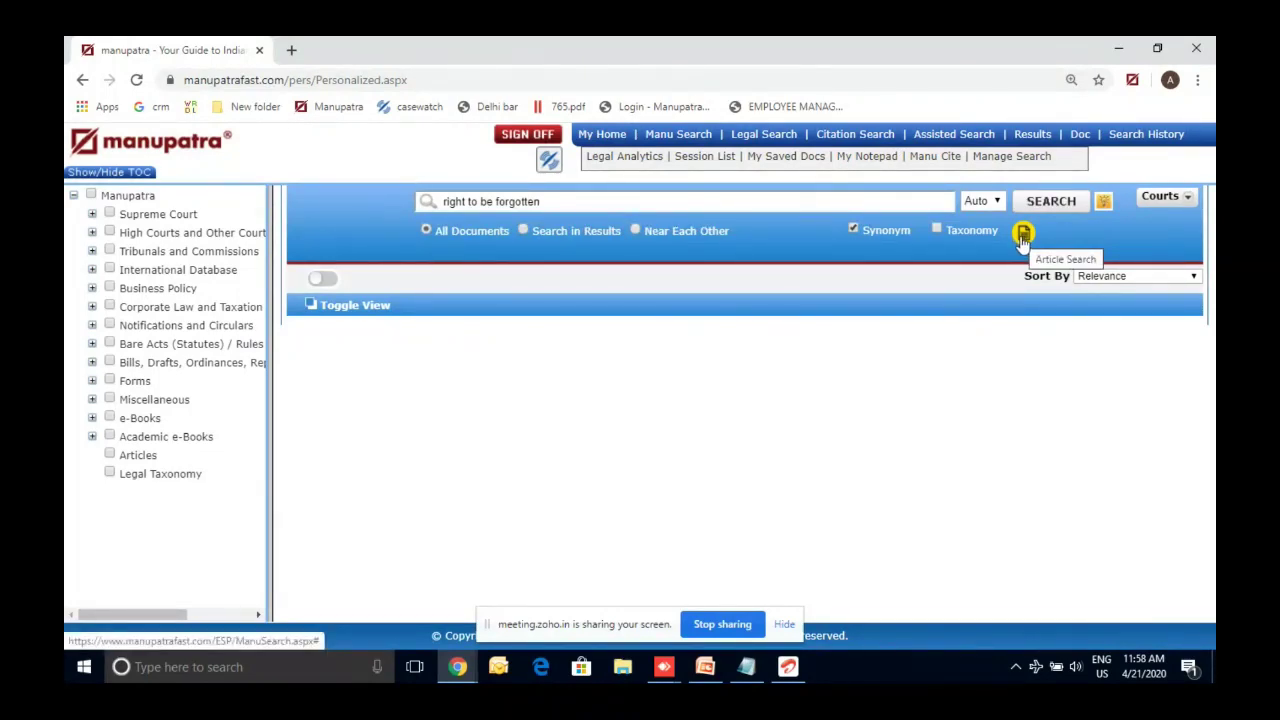
{"action": "left_click", "coordinate": [1023, 236]}
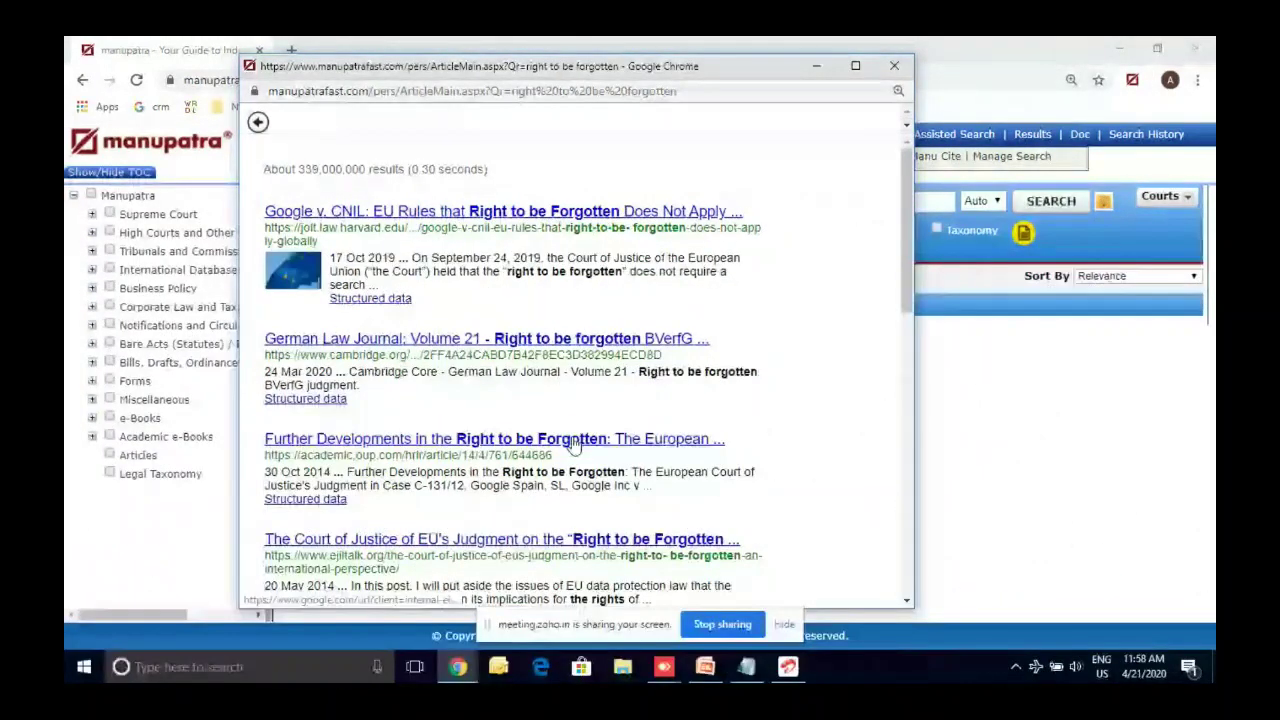
Open the article Further Developments in the Right to be Forgotten, maximize its window, read through it and return to the article results.
{"action": "left_click", "coordinate": [573, 445]}
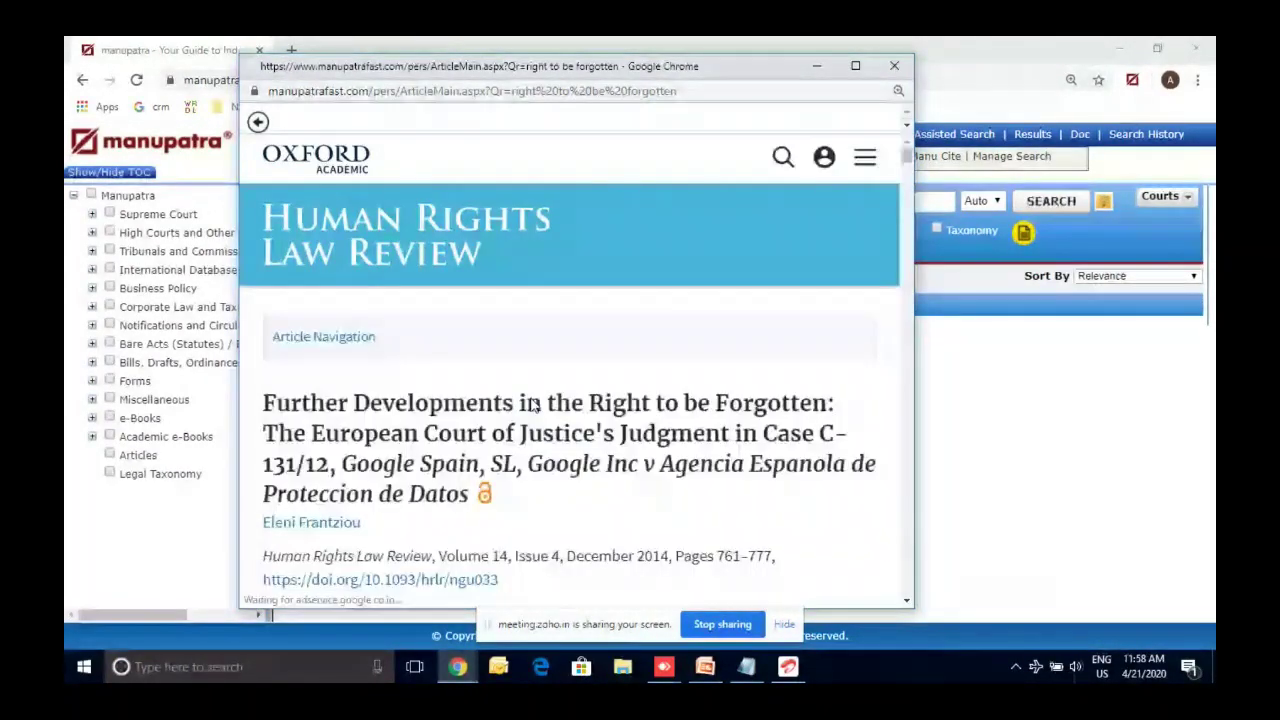
{"action": "key", "text": "super+Up"}
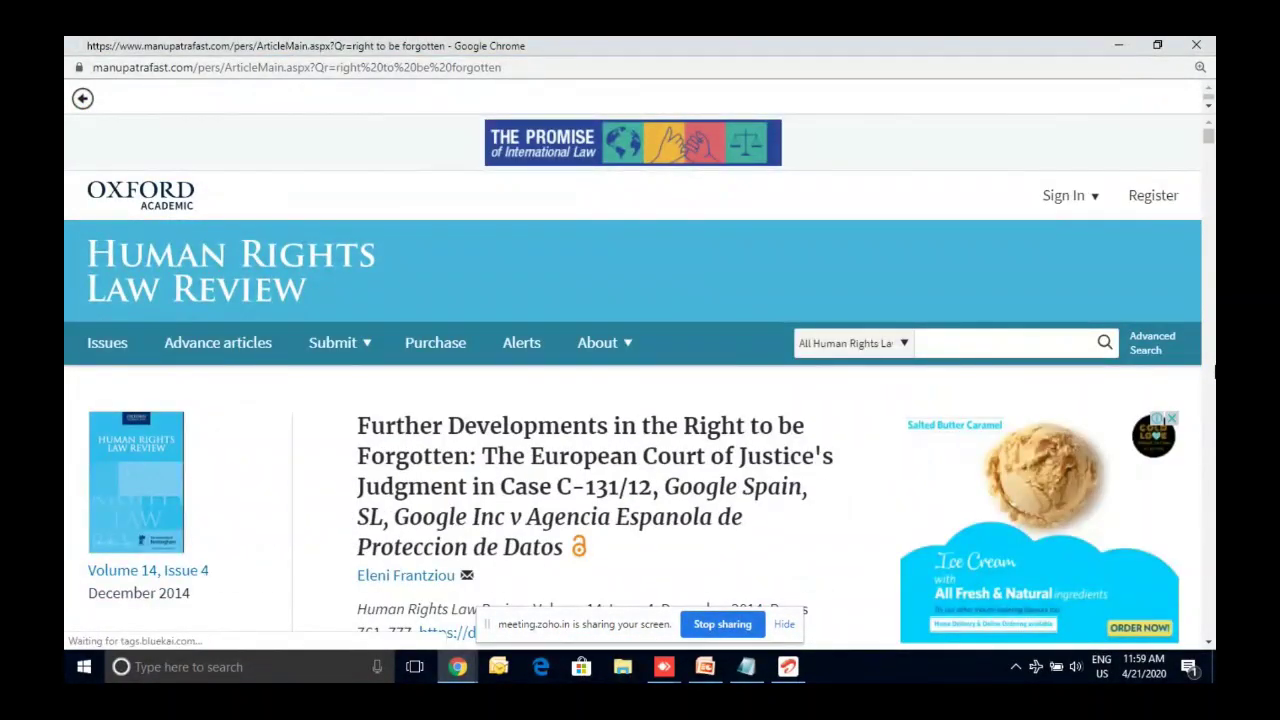
{"action": "key", "text": "Page_Down"}
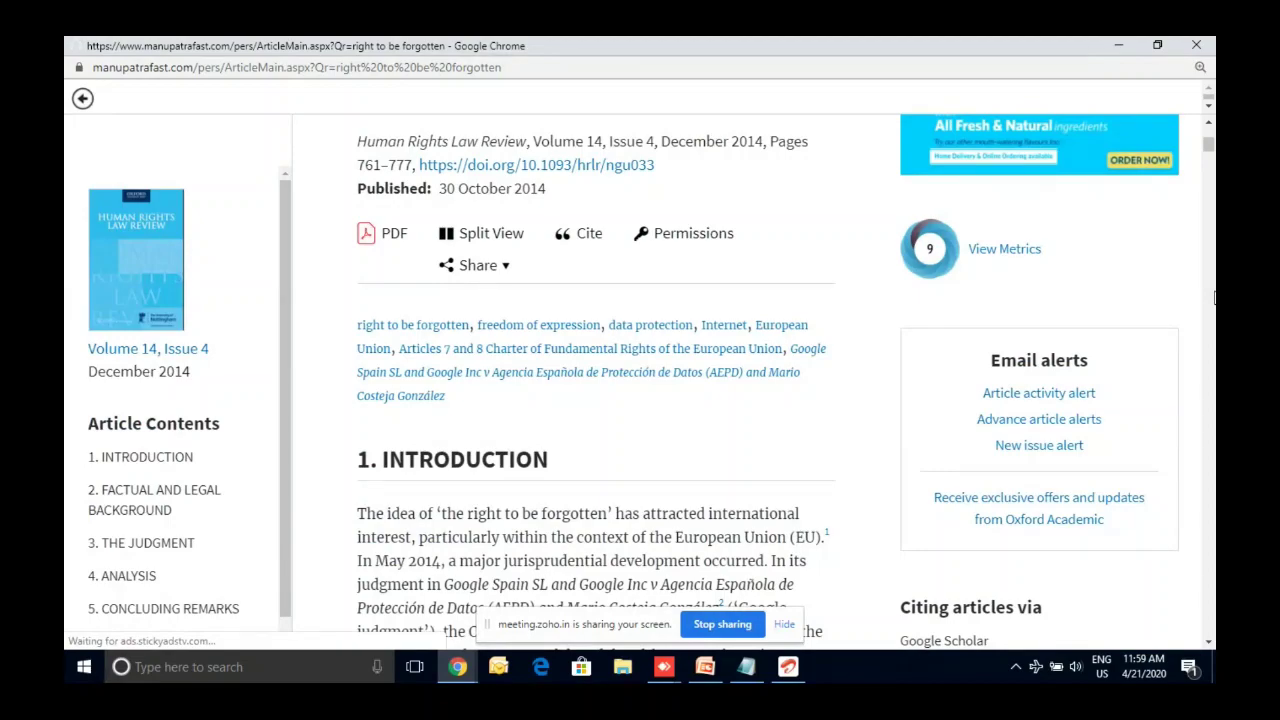
{"action": "key", "text": "Page_Down"}
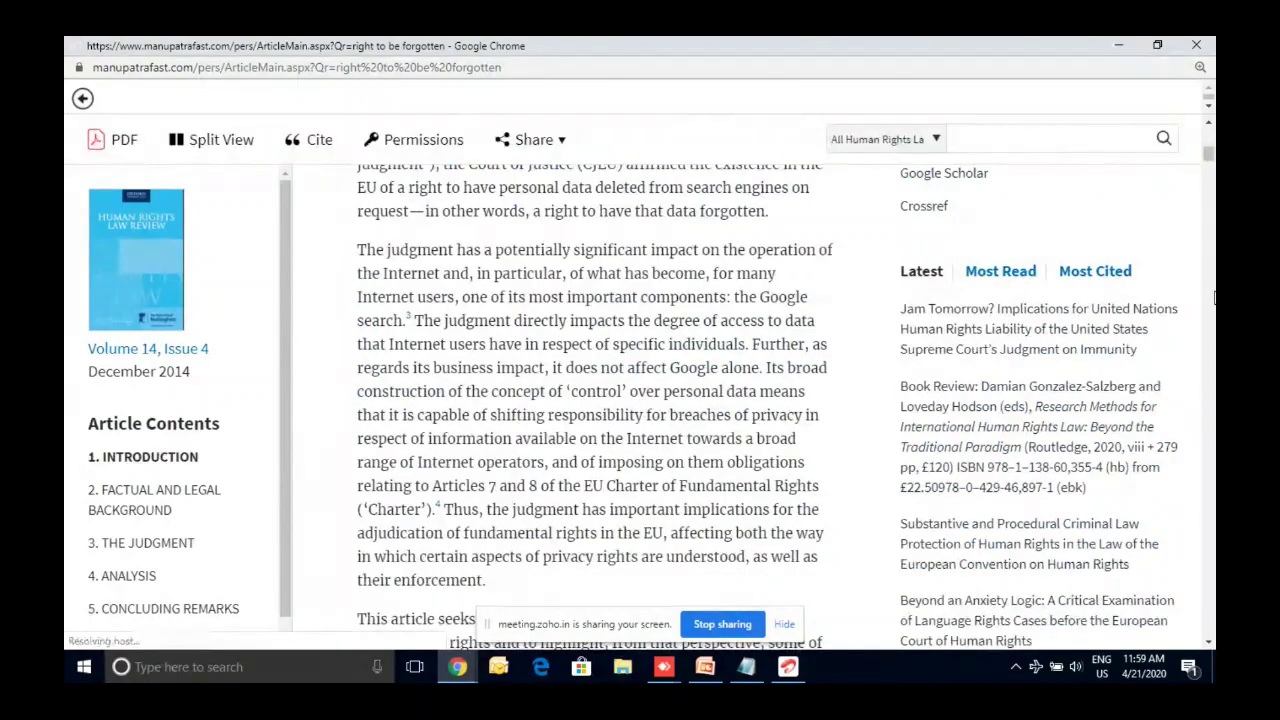
{"action": "key", "text": "Page_Down"}
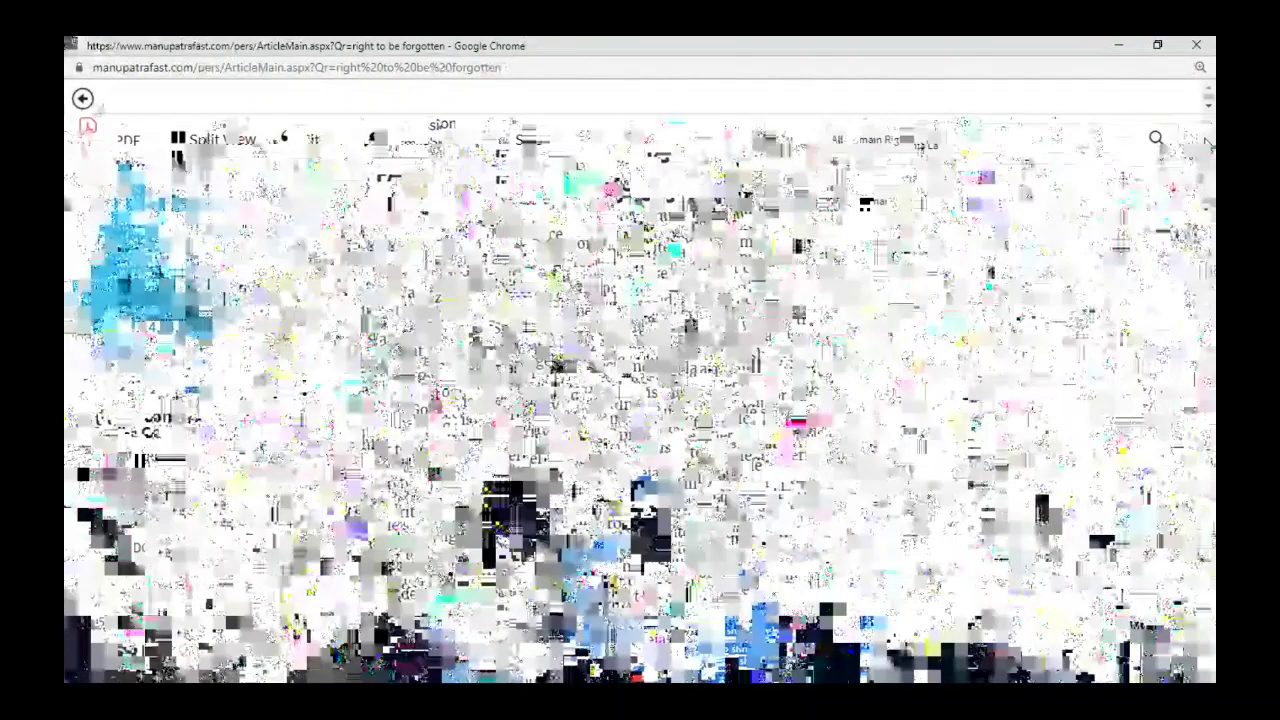
{"action": "left_click", "coordinate": [83, 100]}
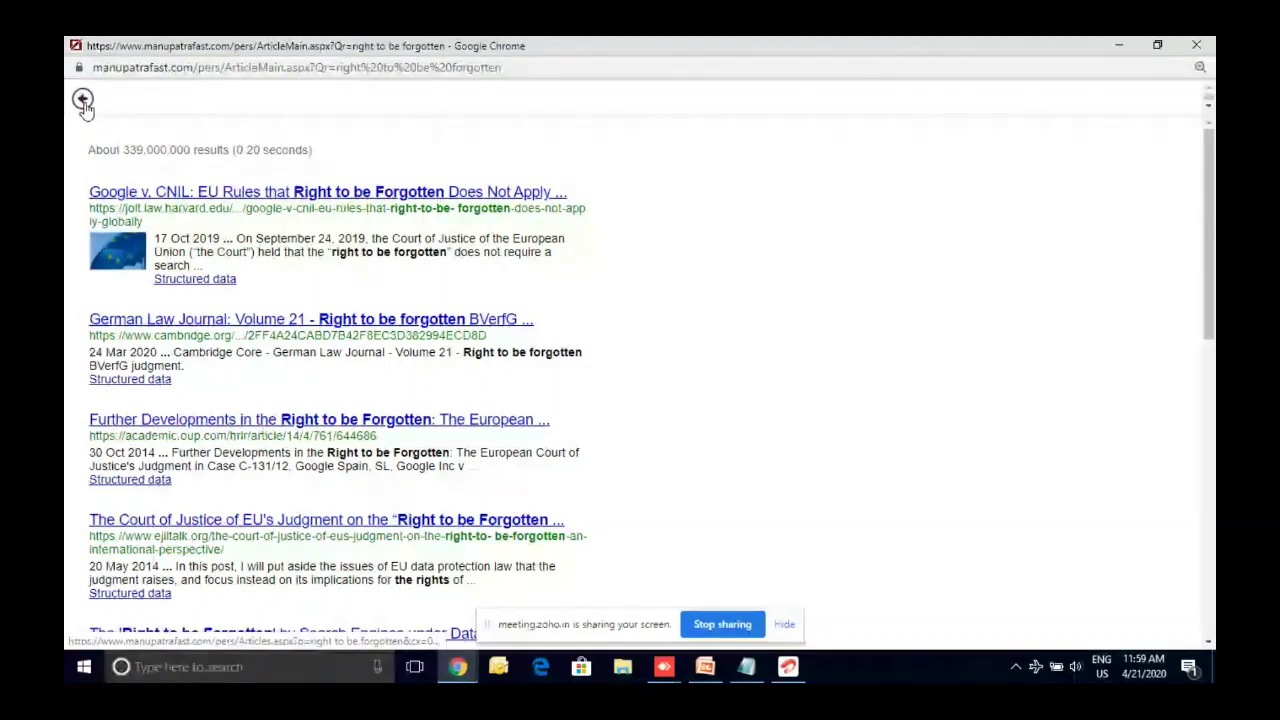
{"action": "left_click", "coordinate": [83, 101]}
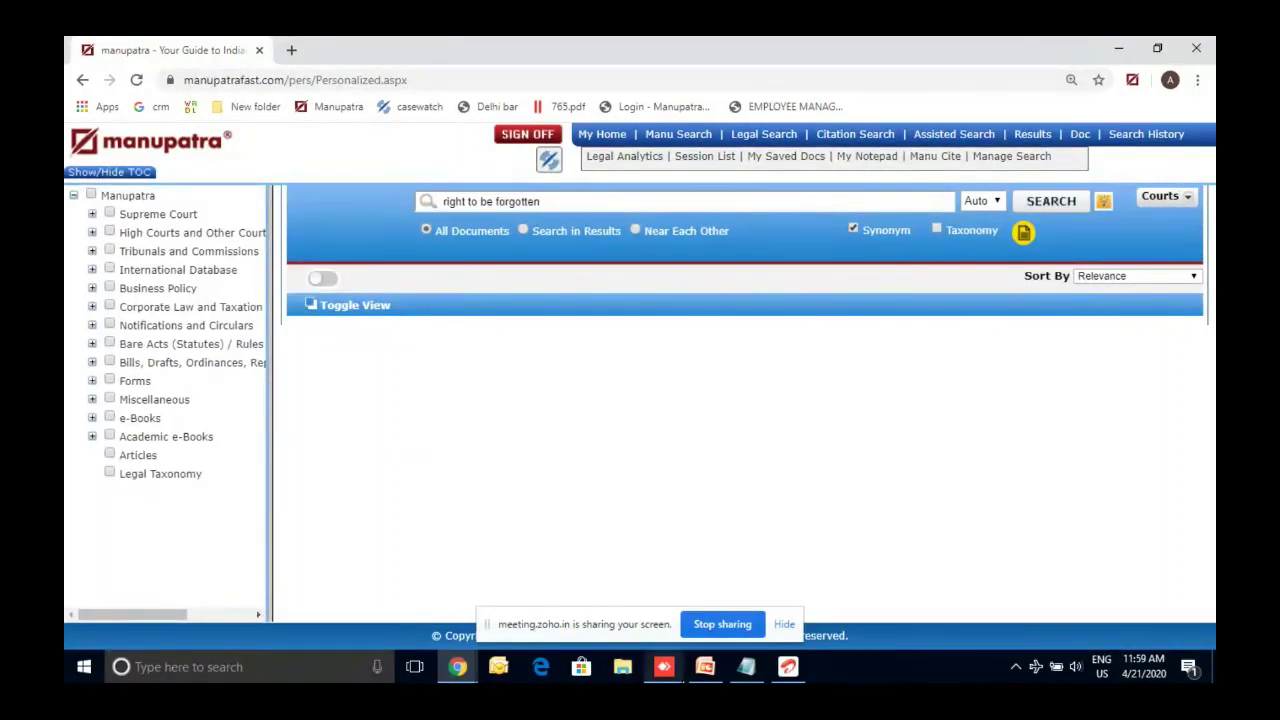
Show the PowerPoint slide on Boolean through assisted search, check the Zoho Meeting Q&A, and return to Manupatra.
{"action": "left_click", "coordinate": [705, 666]}
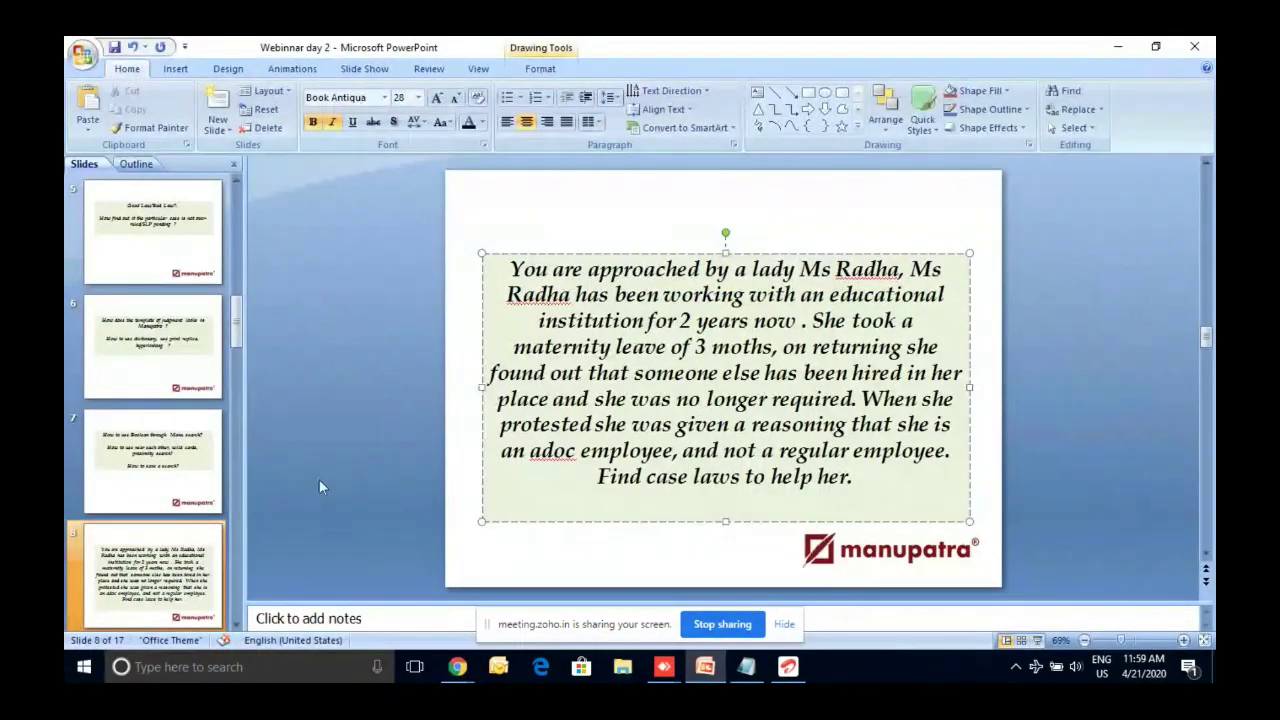
{"action": "scroll", "coordinate": [319, 487], "scroll_direction": "down", "scroll_amount": 1}
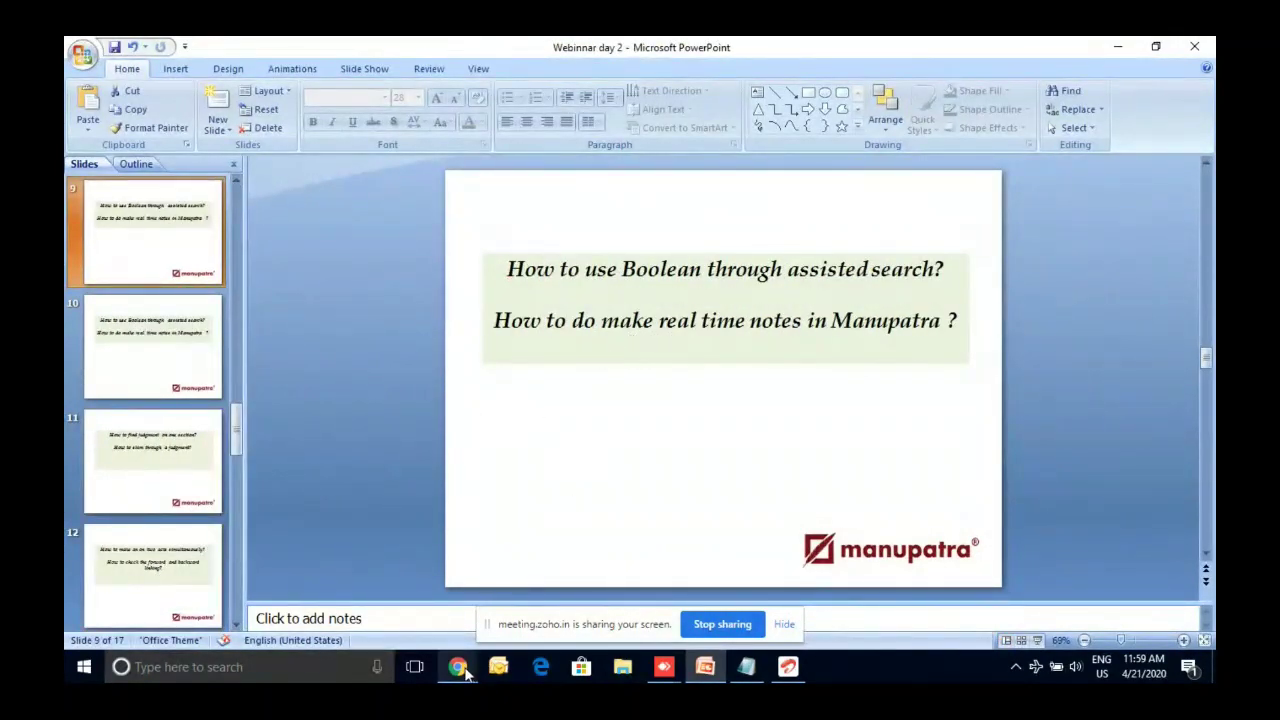
{"action": "mouse_move", "coordinate": [465, 675]}
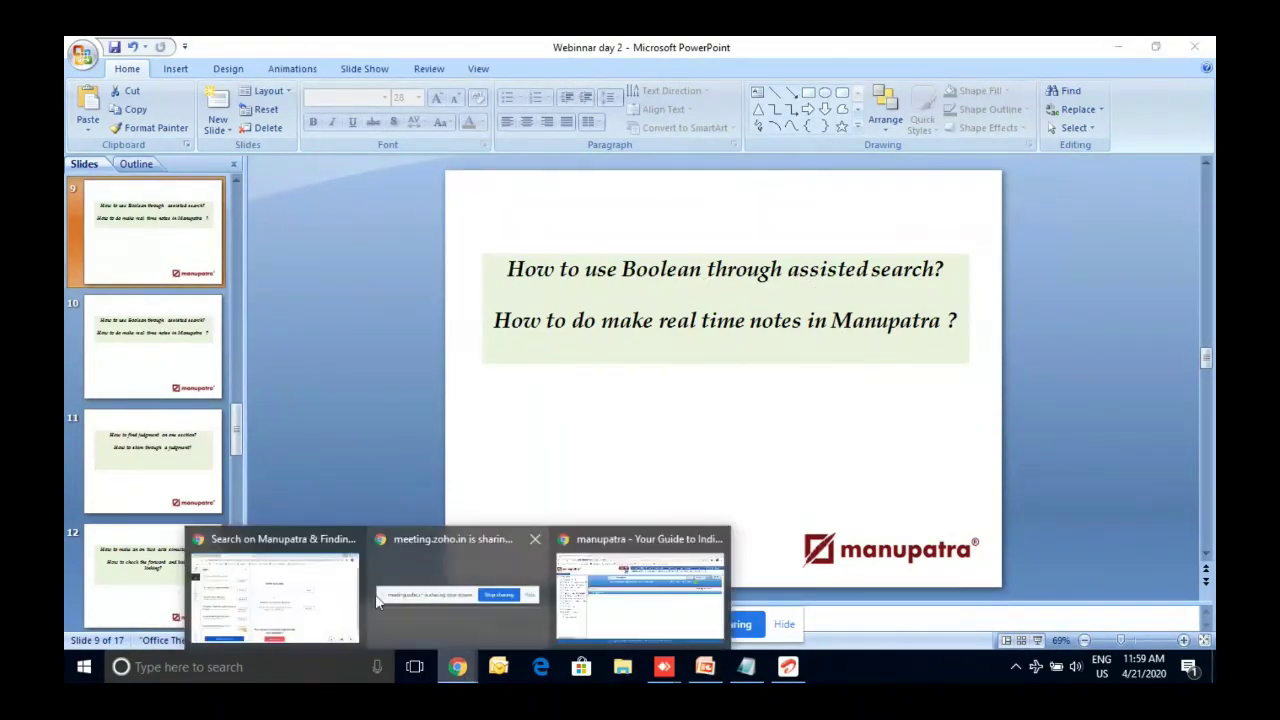
{"action": "left_click", "coordinate": [452, 595]}
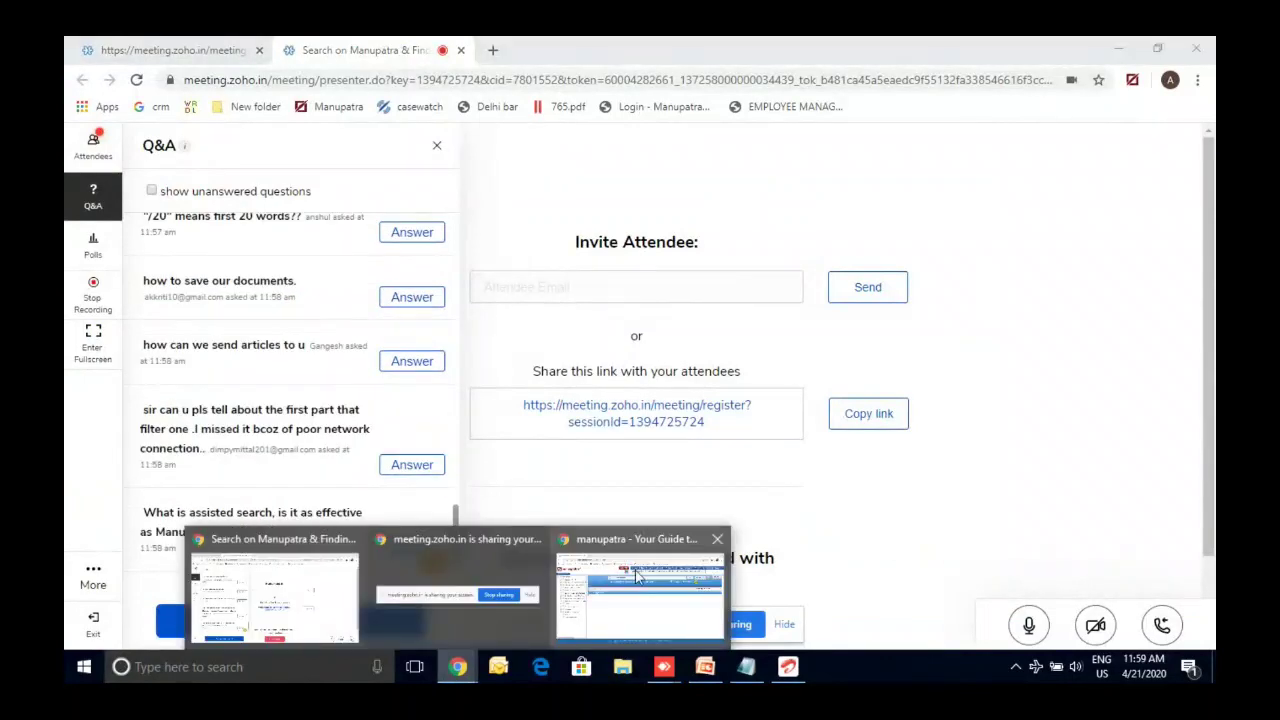
{"action": "left_click", "coordinate": [640, 580]}
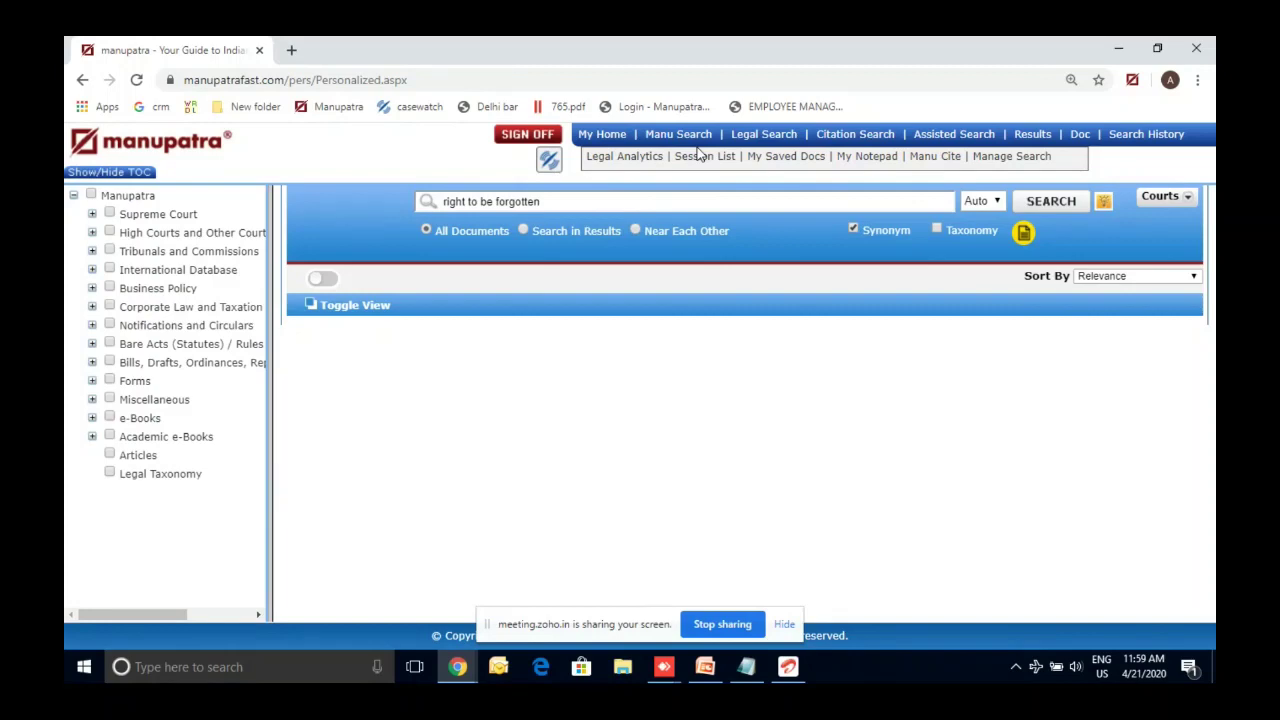
Clear the right to be forgotten query and open Assisted Search.
{"action": "left_click", "coordinate": [653, 198]}
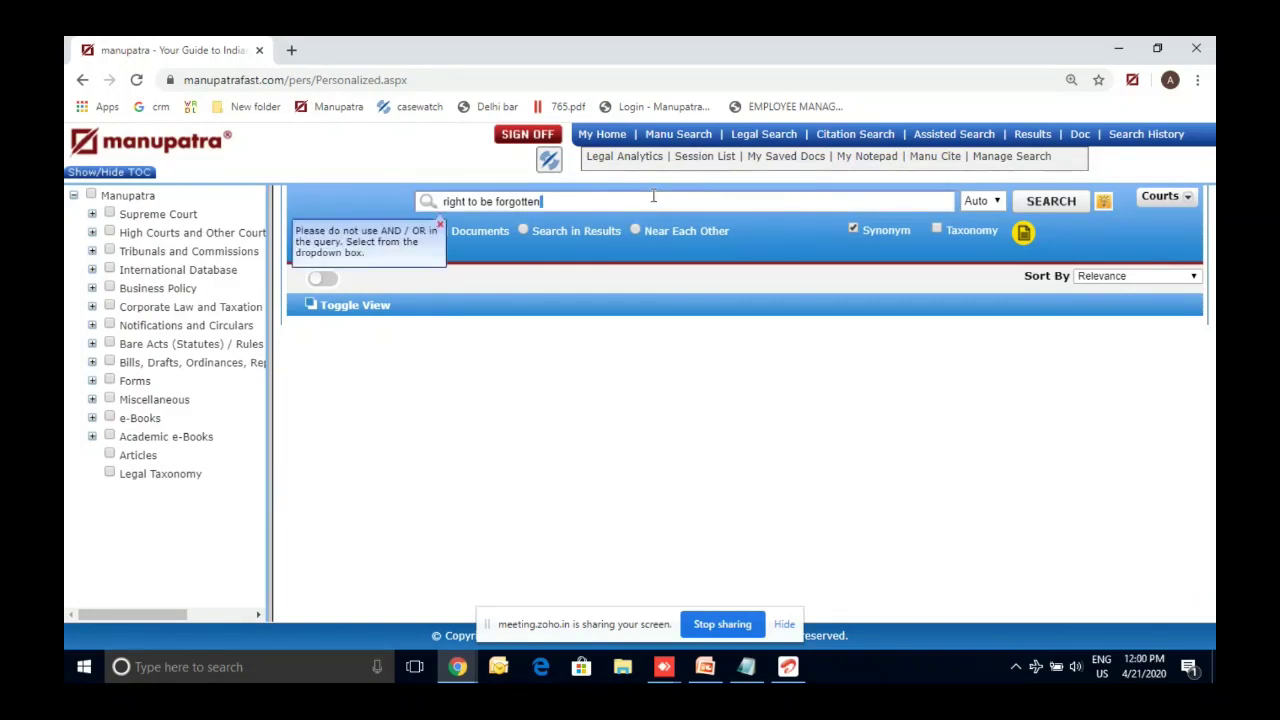
{"action": "key", "text": "ctrl+a"}
{"action": "key", "text": "BackSpace"}
{"action": "left_click", "coordinate": [980, 143]}
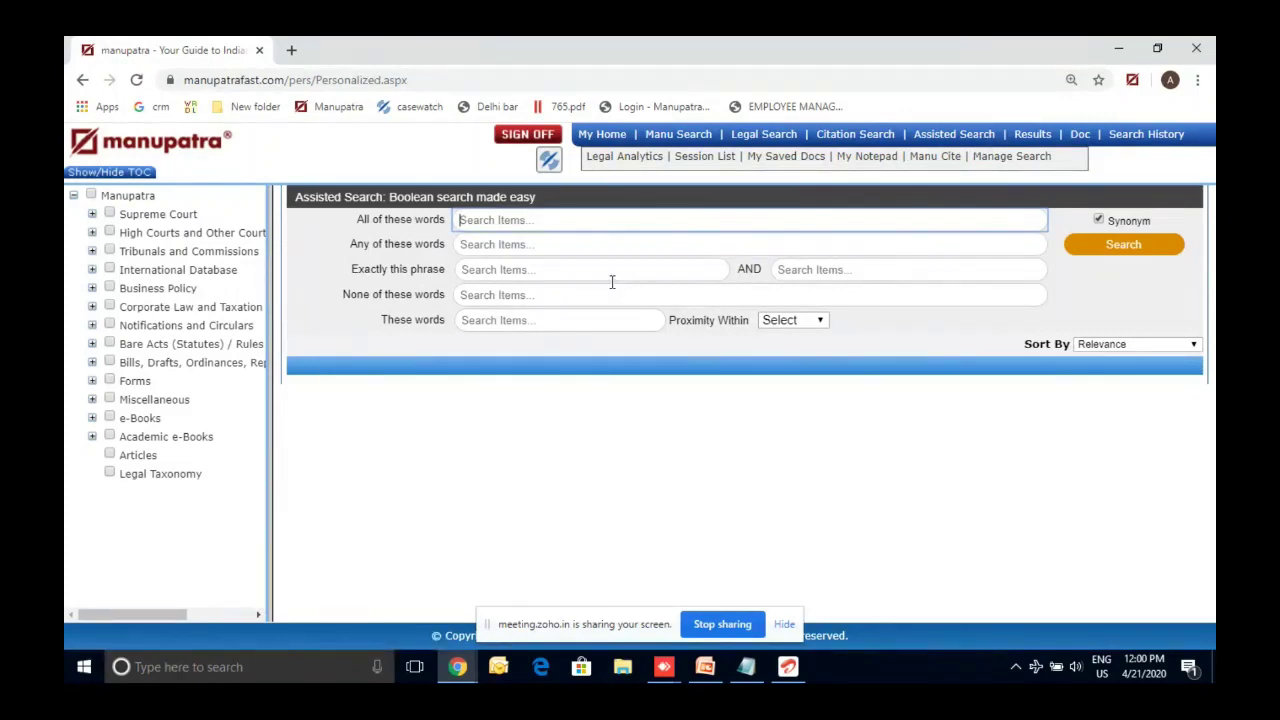
Run an assisted search for exactly the phrase dowry death.
{"action": "left_click", "coordinate": [494, 279]}
{"action": "type", "text": "d"}
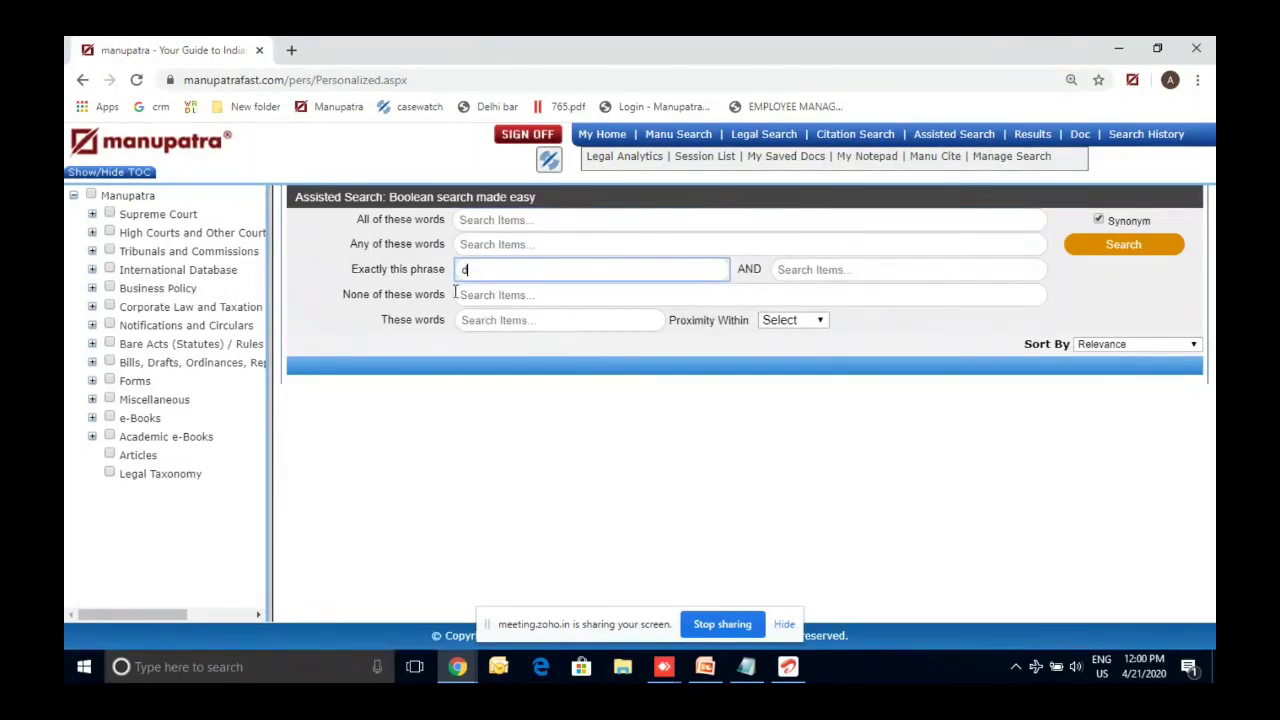
{"action": "type", "text": "ring"}
{"action": "key", "text": "BackSpace"}
{"action": "key", "text": "BackSpace"}
{"action": "key", "text": "BackSpace"}
{"action": "key", "text": "BackSpace"}
{"action": "key", "text": "BackSpace"}
{"action": "type", "text": "downy "}
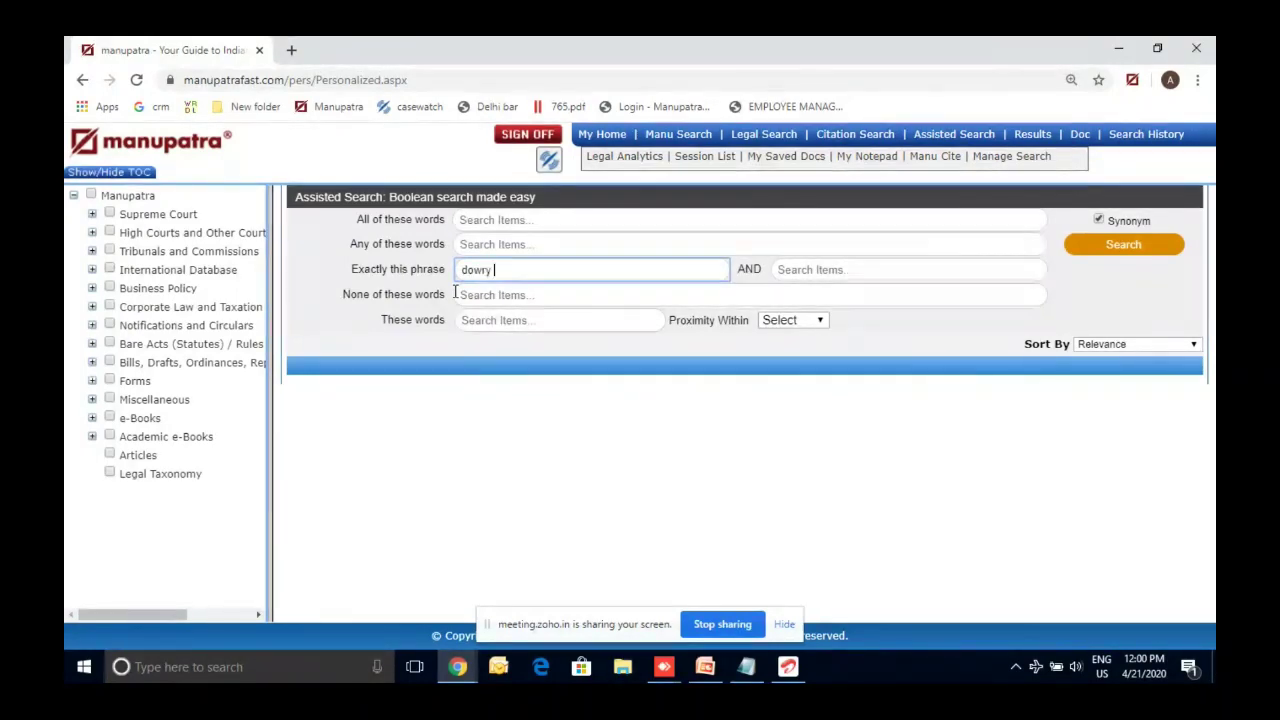
{"action": "type", "text": "death"}
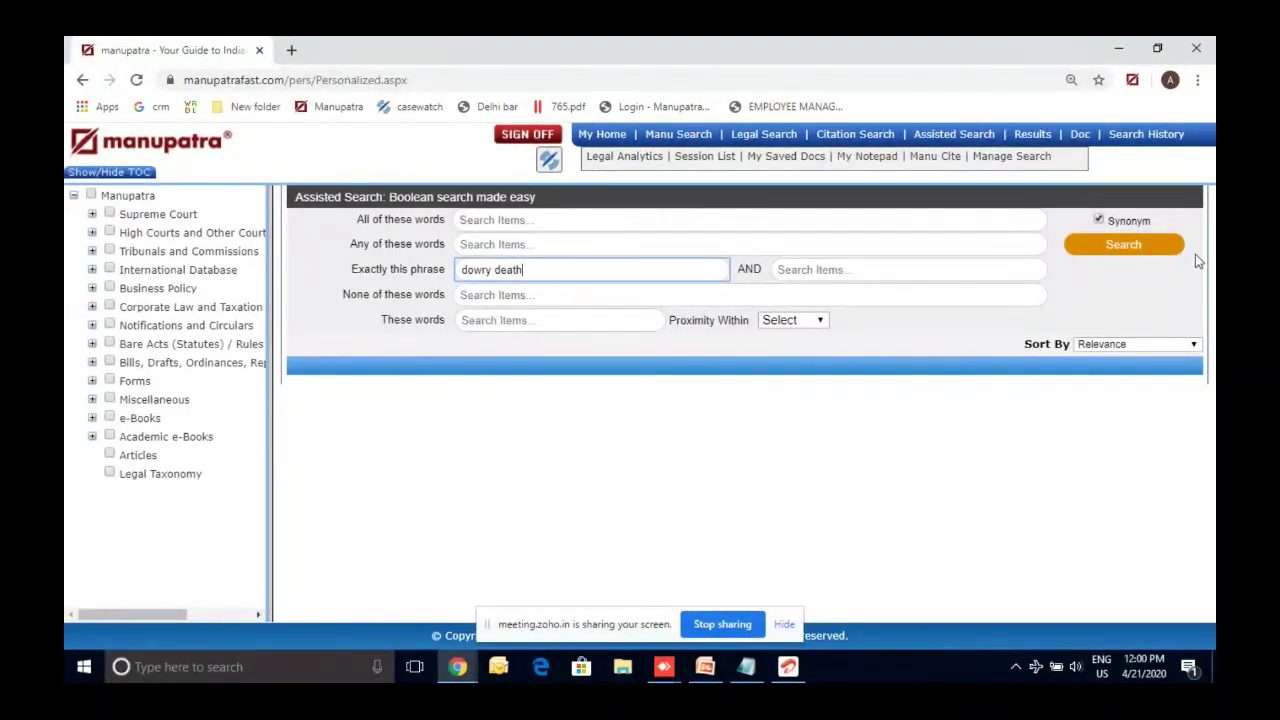
{"action": "left_click", "coordinate": [1157, 251]}
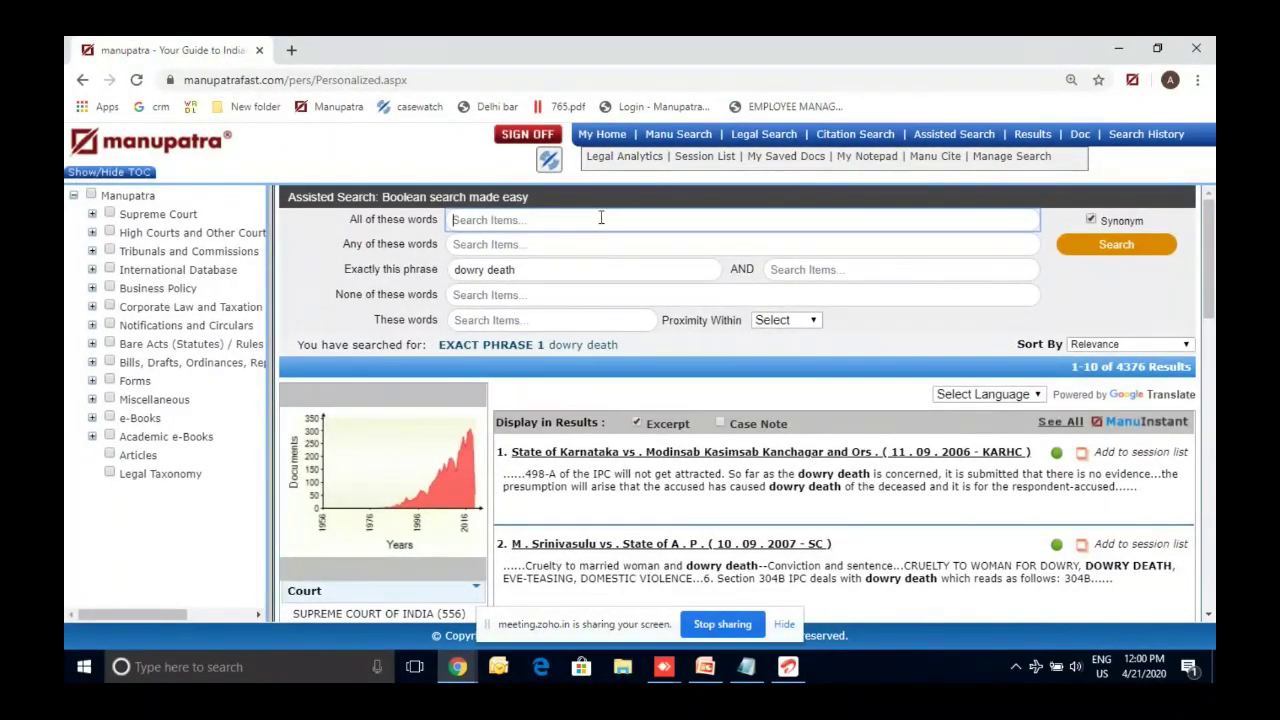
Add the words dying declaration with a proximity within 5 words to the assisted search and rerun it.
{"action": "double_click", "coordinate": [389, 321]}
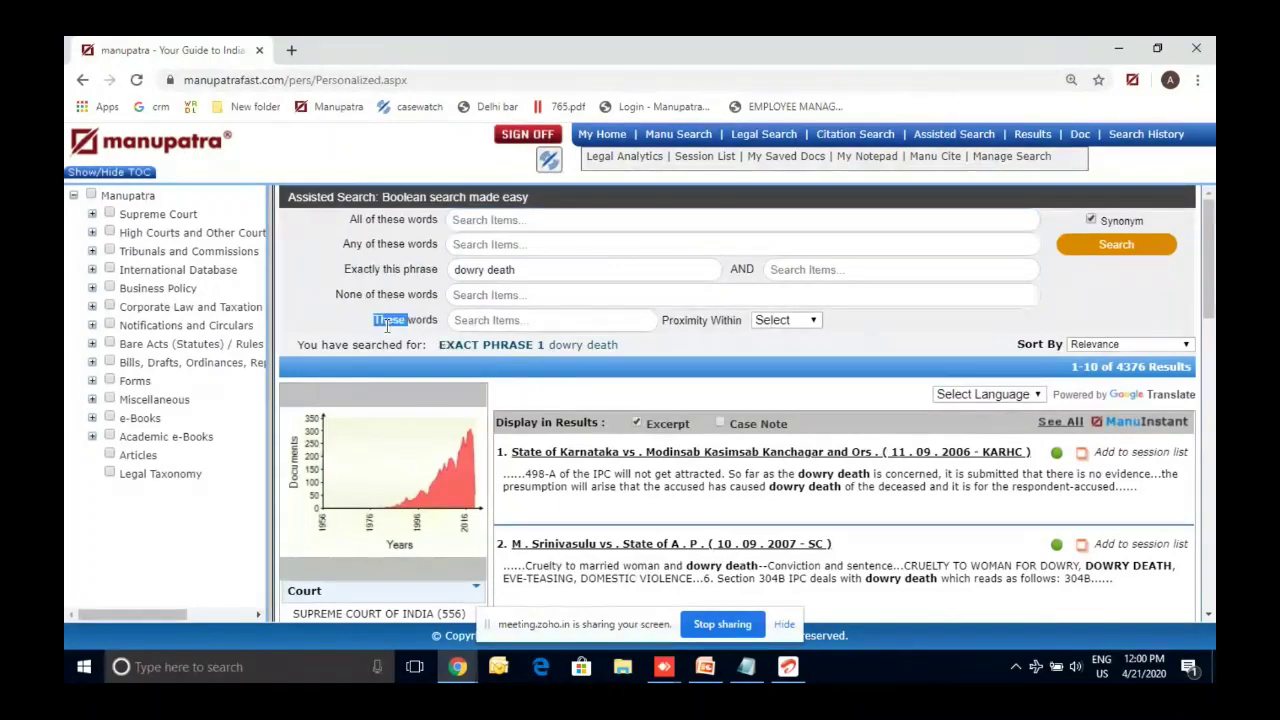
{"action": "left_click", "coordinate": [524, 322]}
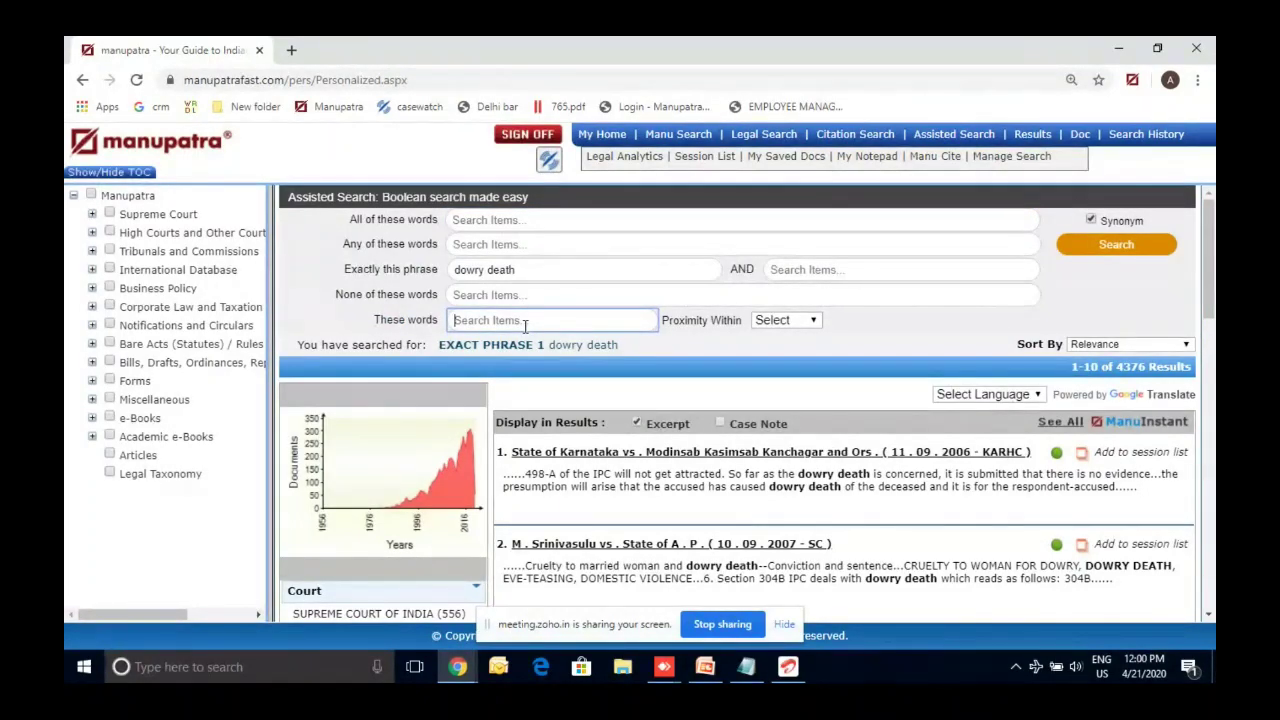
{"action": "type", "text": "dying declarat"}
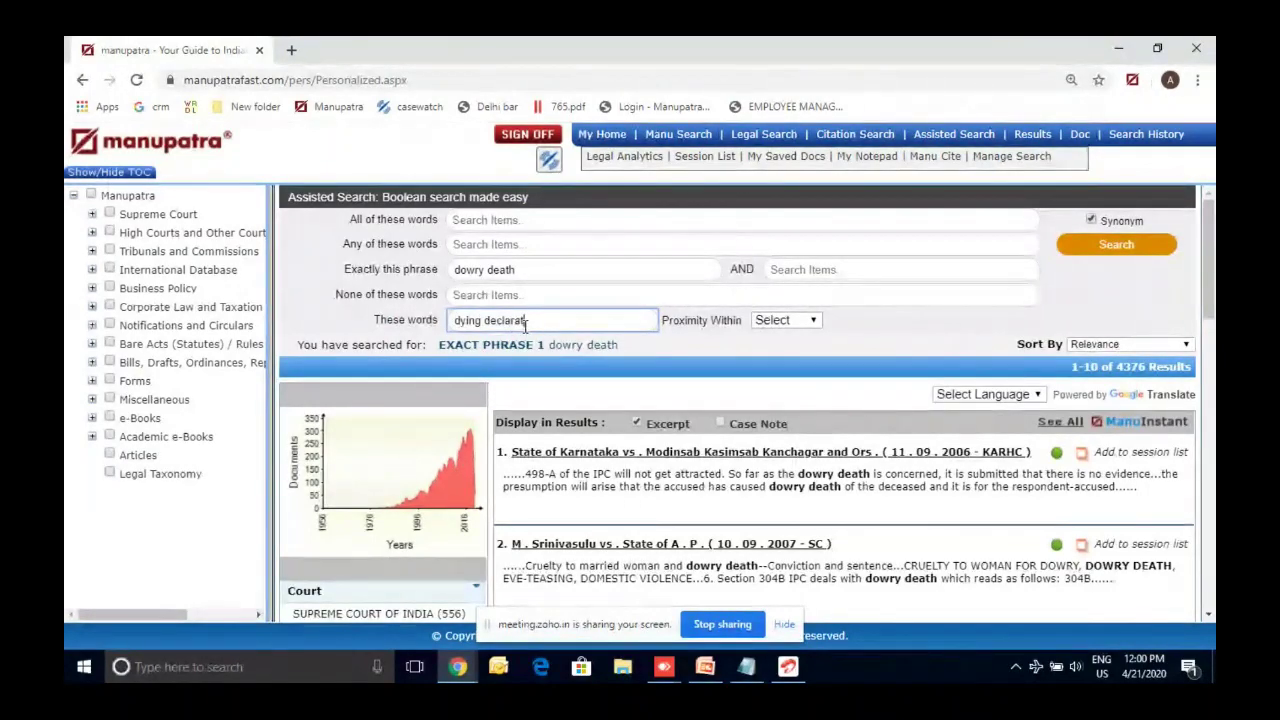
{"action": "type", "text": "ion"}
{"action": "left_click", "coordinate": [786, 320]}
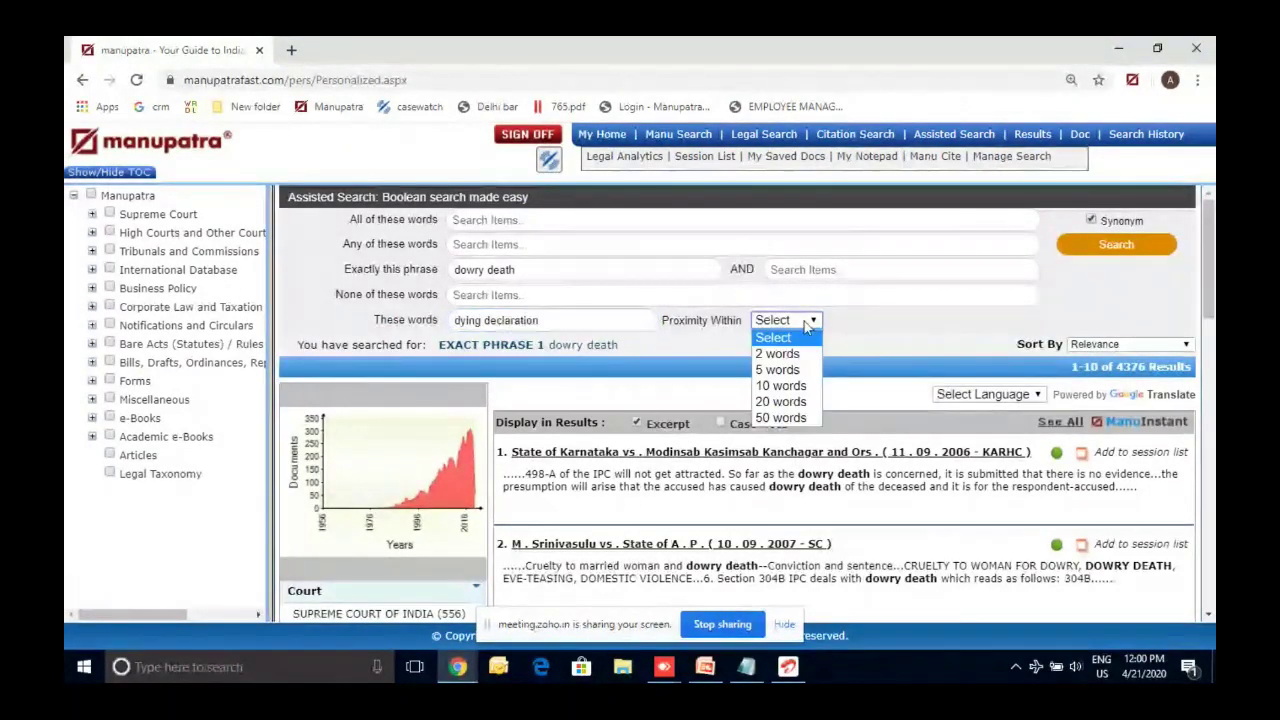
{"action": "left_click", "coordinate": [788, 370]}
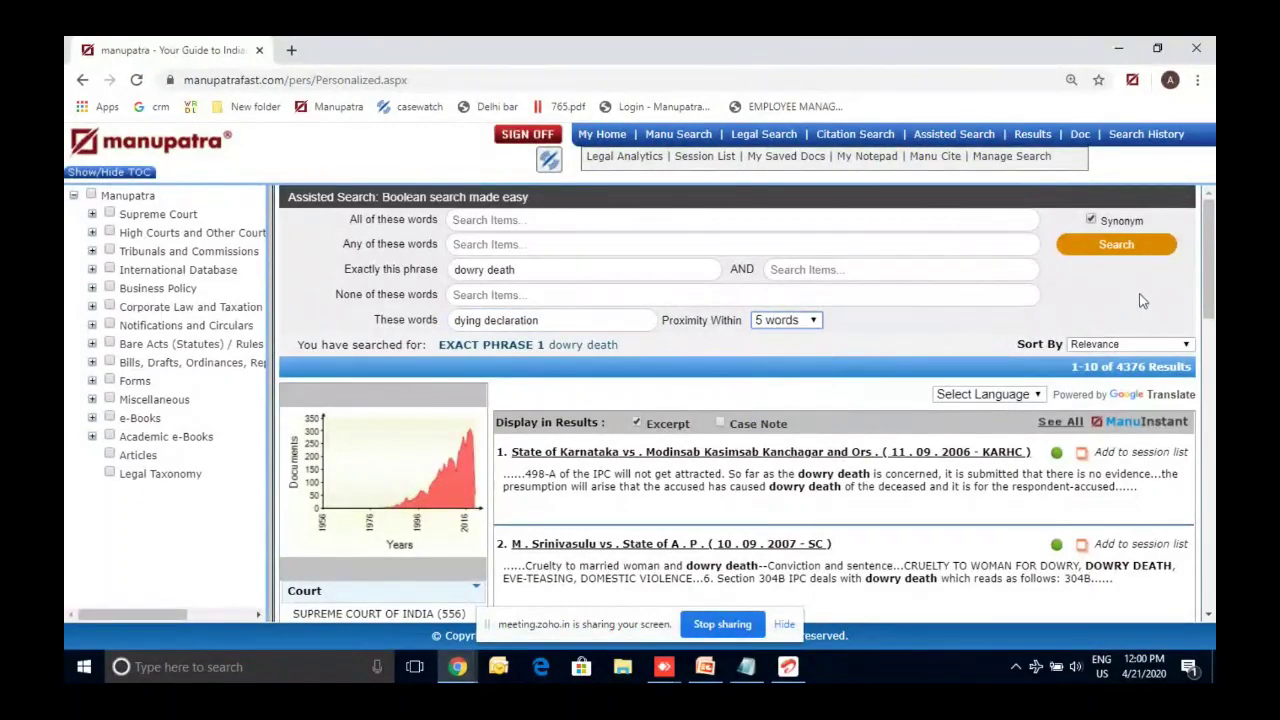
{"action": "left_click", "coordinate": [1120, 248]}
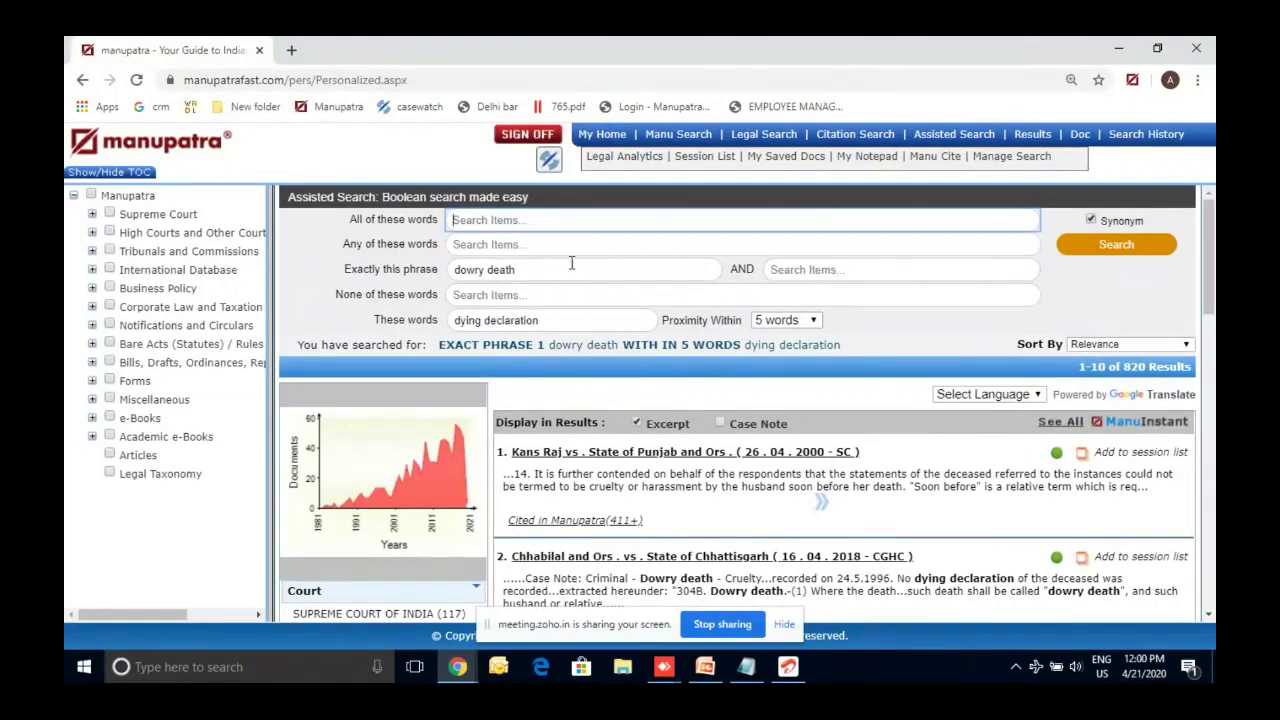
Exclude the words eye witnes from the assisted search, rerun it and look through the results.
{"action": "left_click", "coordinate": [491, 296]}
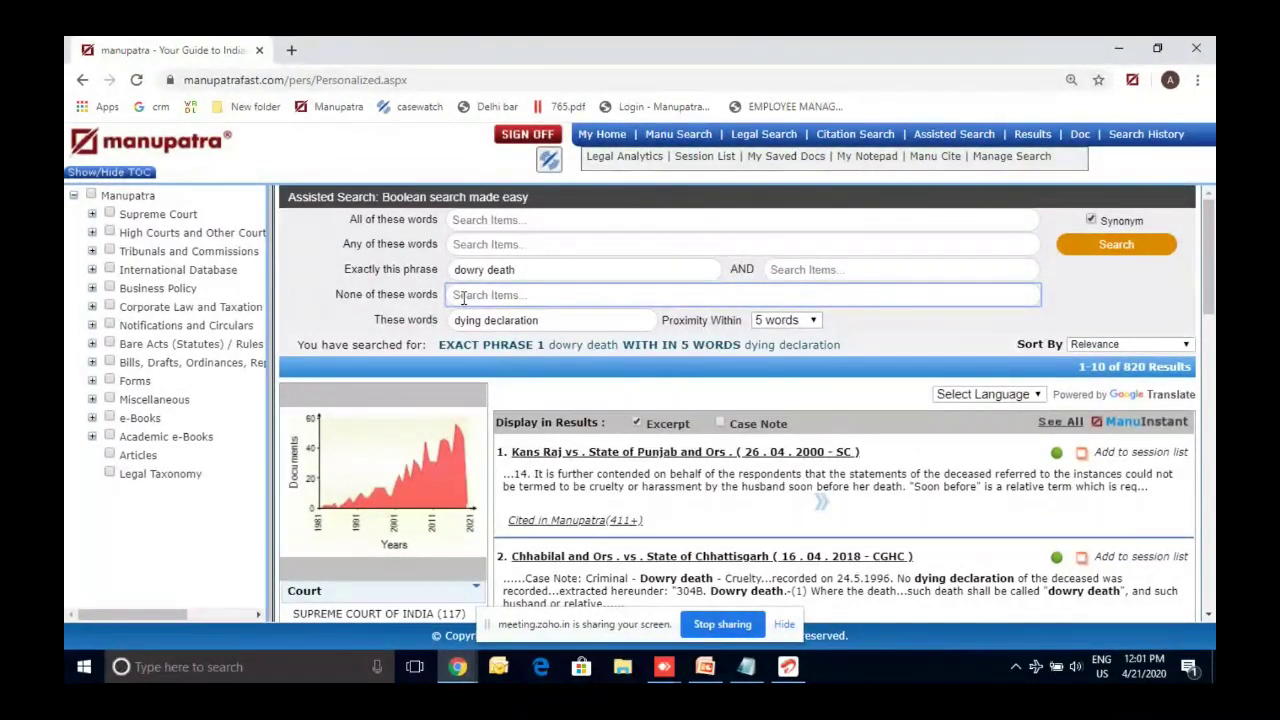
{"action": "type", "text": "e"}
{"action": "key", "text": "BackSpace"}
{"action": "type", "text": "witness"}
{"action": "key", "text": "Home"}
{"action": "type", "text": "e"}
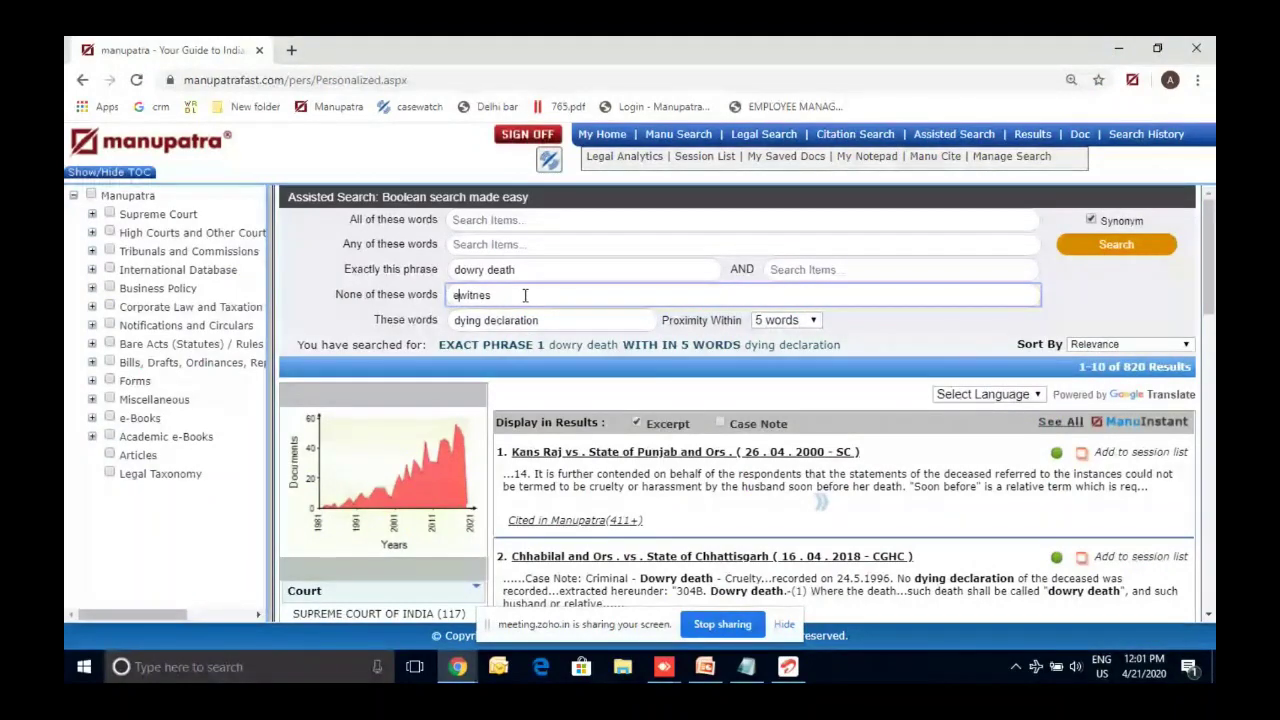
{"action": "type", "text": "ye"}
{"action": "left_click", "coordinate": [1116, 245]}
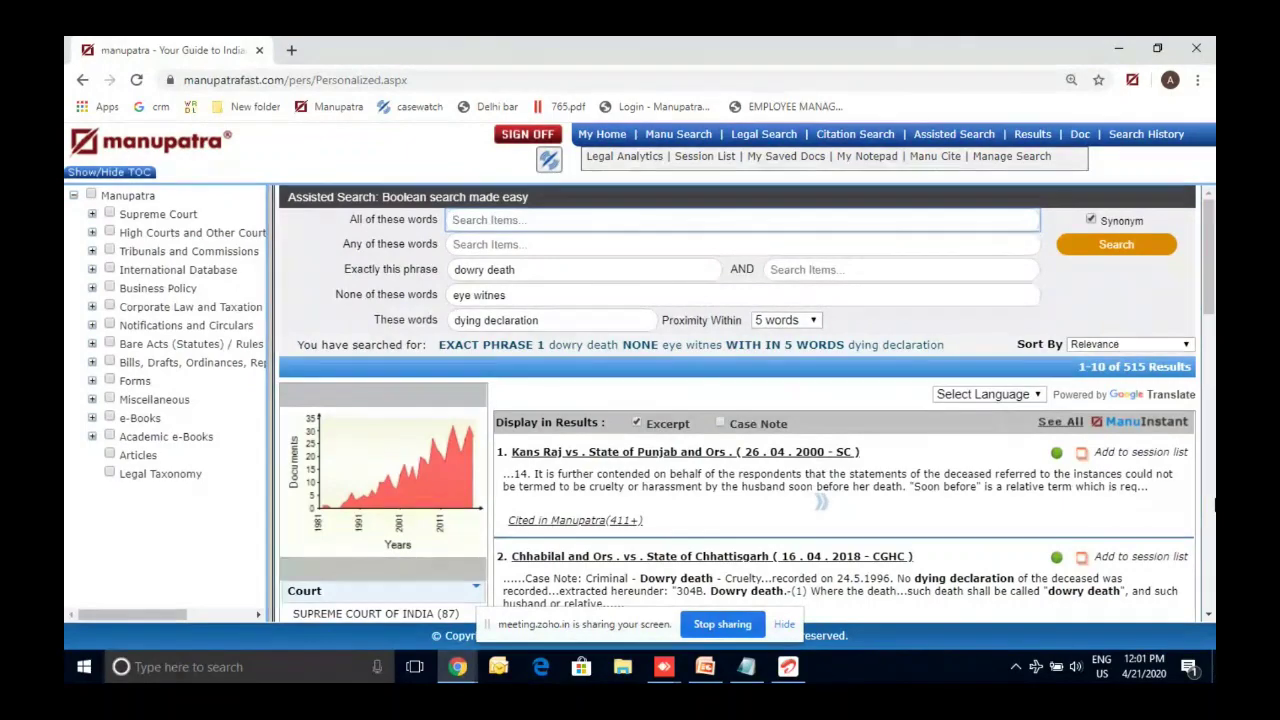
{"action": "scroll", "coordinate": [1211, 303], "scroll_direction": "down", "scroll_amount": 4}
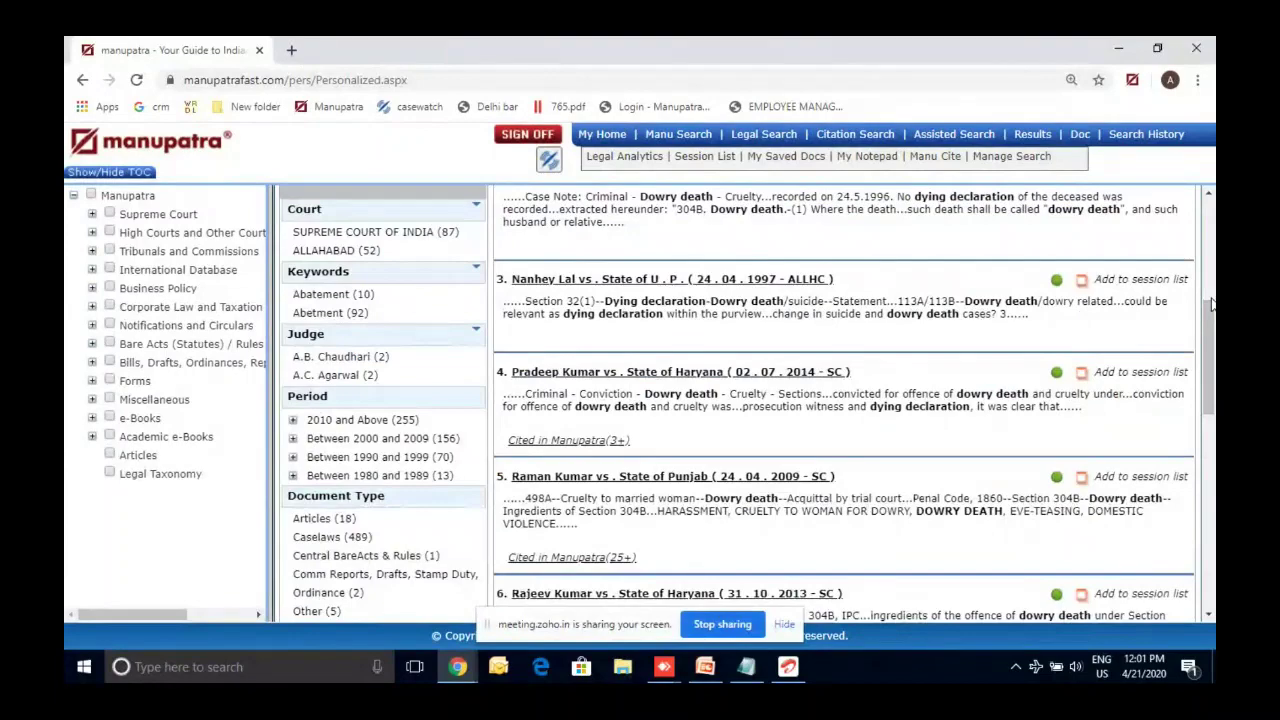
{"action": "scroll", "coordinate": [1211, 303], "scroll_direction": "down", "scroll_amount": 4}
{"action": "scroll", "coordinate": [1200, 320], "scroll_direction": "up", "scroll_amount": 4}
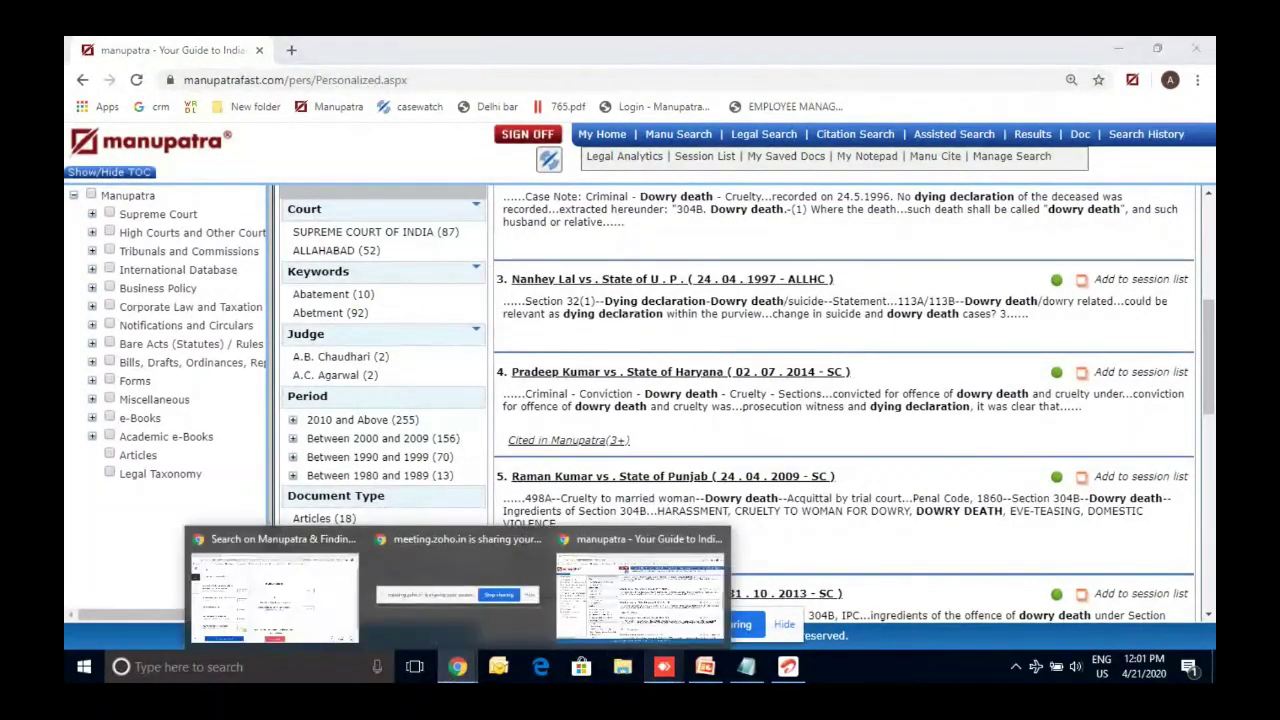
Check the current webinar slide in PowerPoint, return to Manupatra and review the assisted search results for dowry death.
{"action": "left_click", "coordinate": [710, 664]}
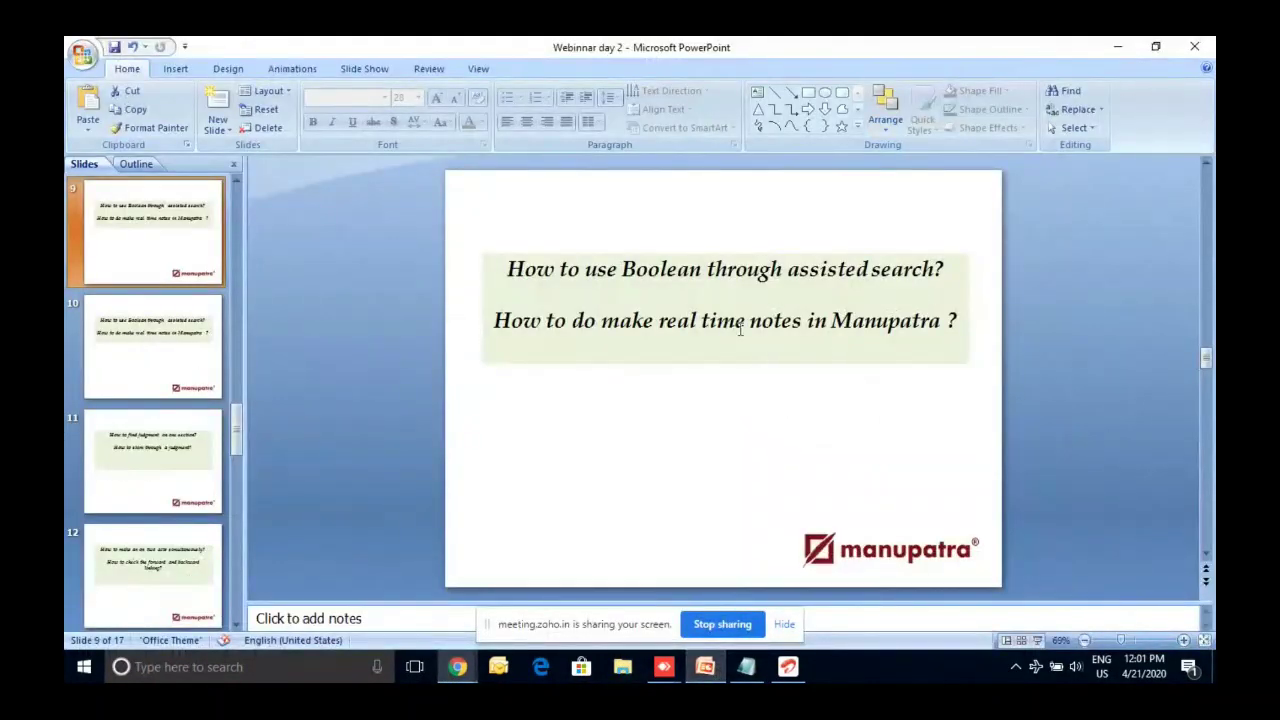
{"action": "left_click", "coordinate": [1117, 48]}
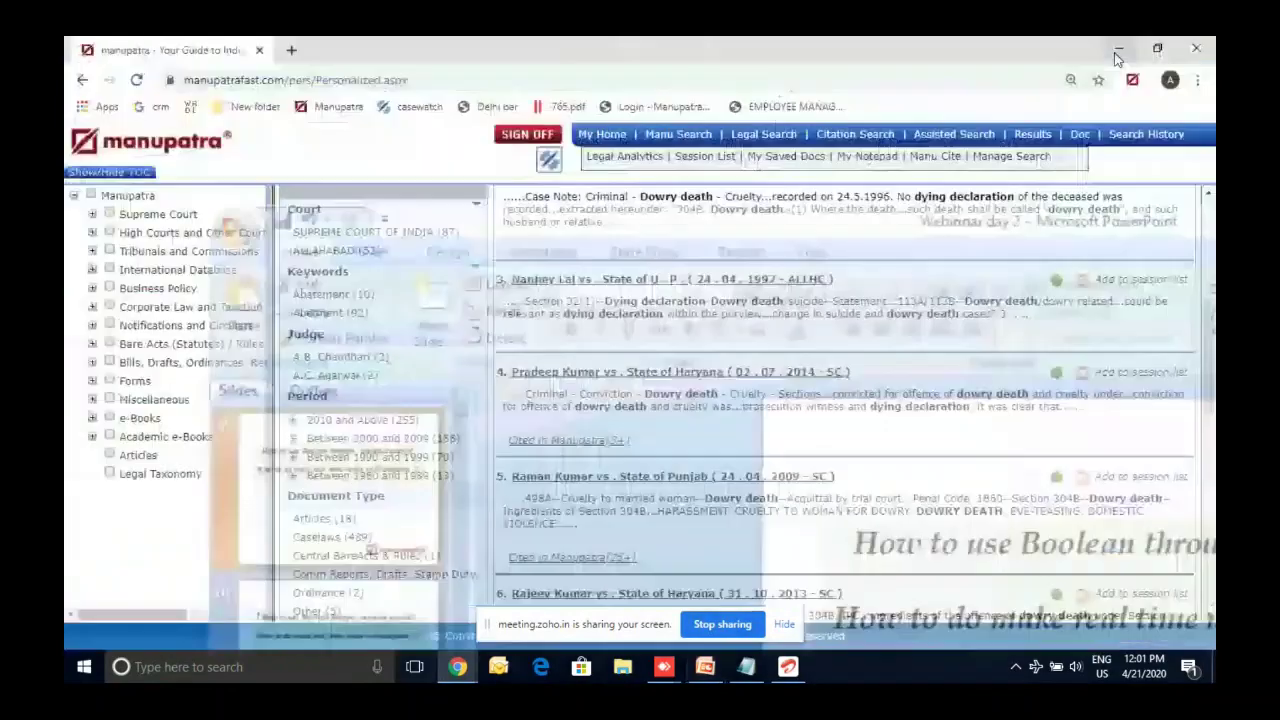
{"action": "scroll", "coordinate": [740, 400], "scroll_direction": "up", "scroll_amount": 5}
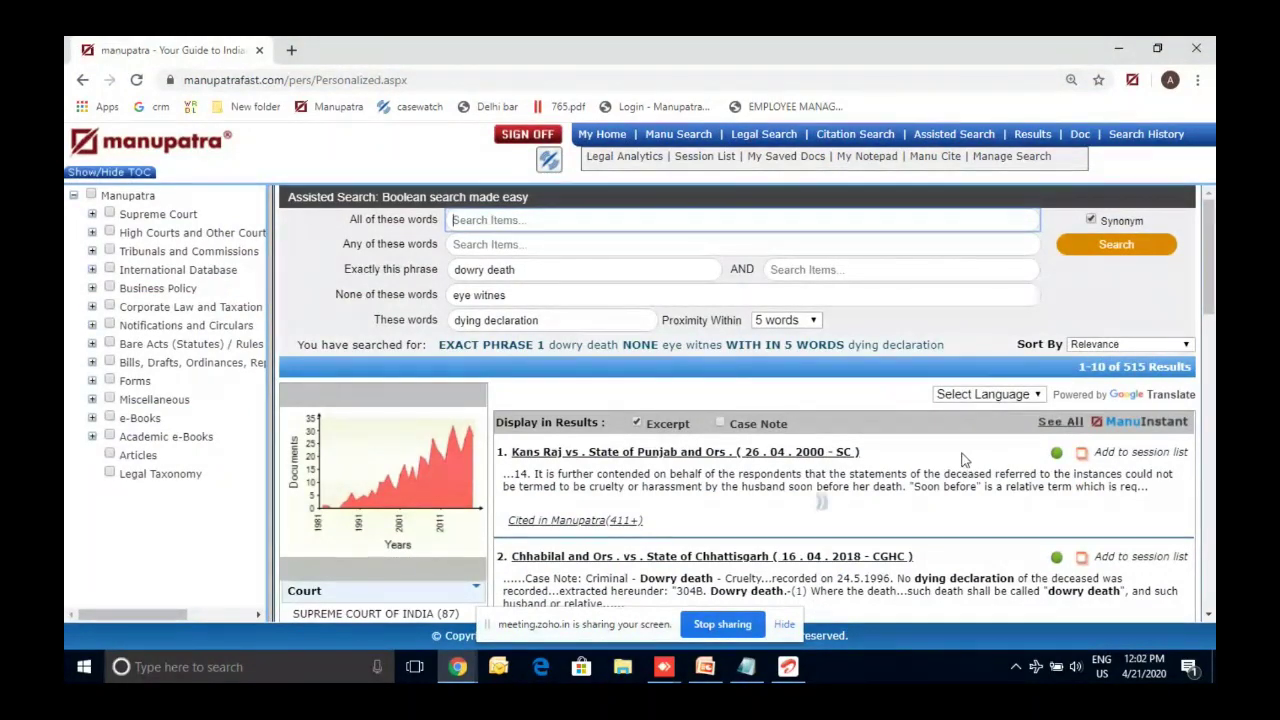
{"action": "left_click", "coordinate": [898, 418]}
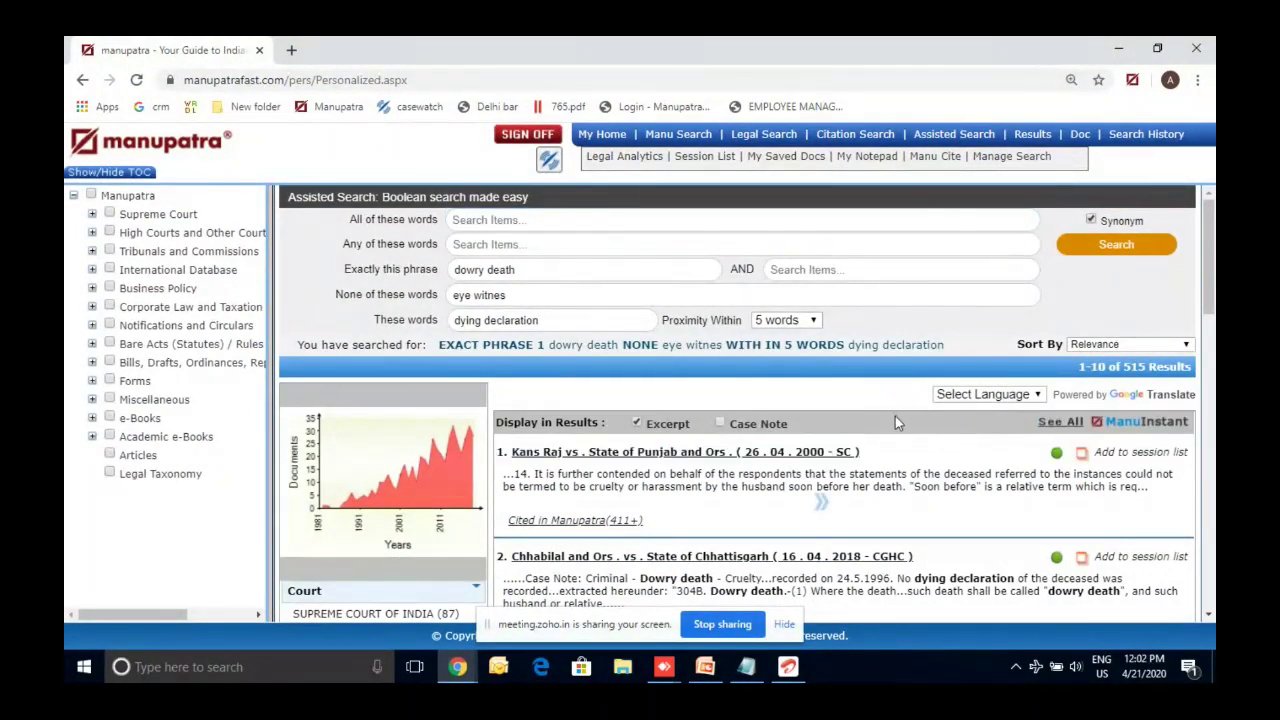
{"action": "scroll", "coordinate": [895, 423], "scroll_direction": "down", "scroll_amount": 1}
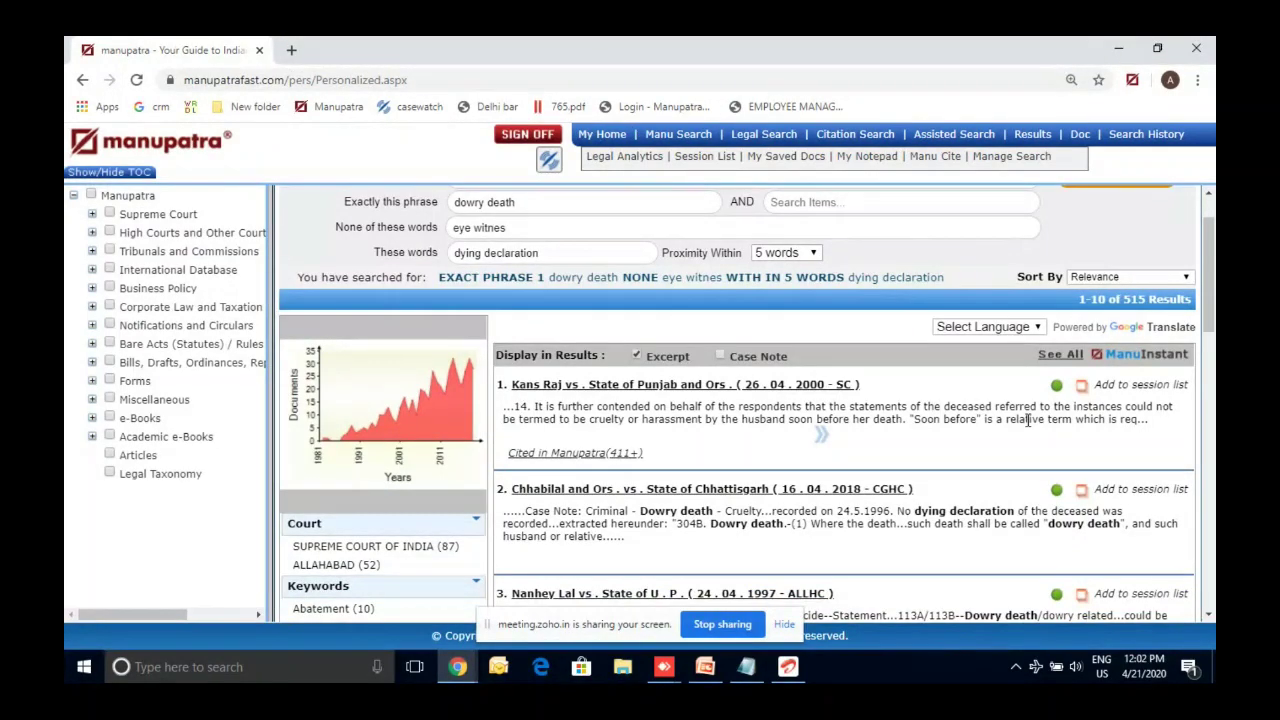
{"action": "scroll", "coordinate": [1027, 421], "scroll_direction": "up", "scroll_amount": 1}
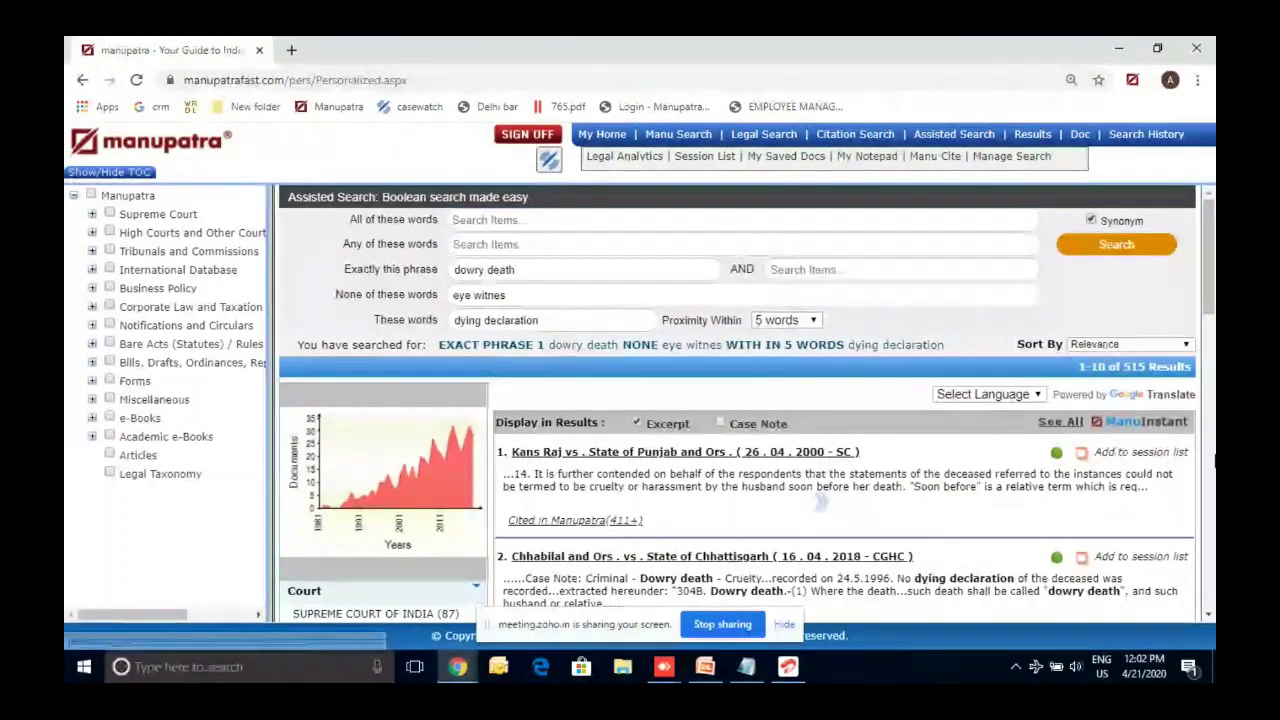
{"action": "scroll", "coordinate": [1117, 457], "scroll_direction": "down", "scroll_amount": 4}
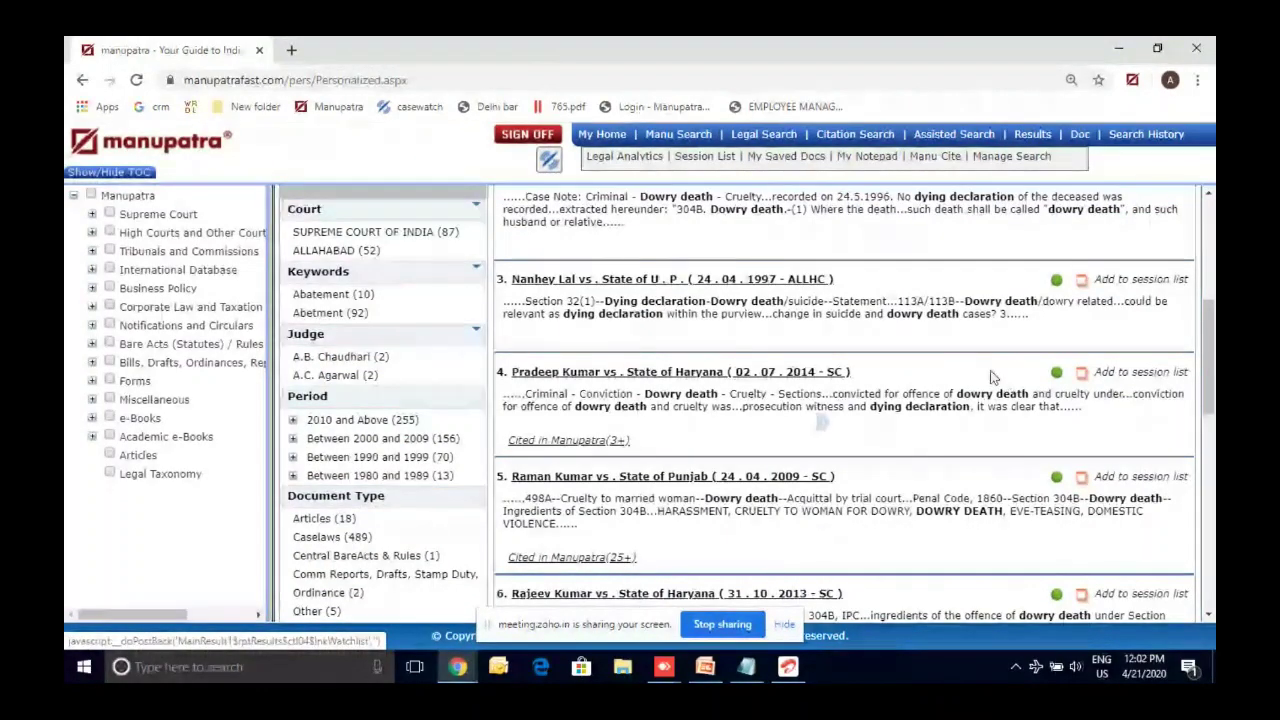
Try to open the session list and check the connection by loading google.com in a new tab, closing that tab again.
{"action": "left_click", "coordinate": [720, 160]}
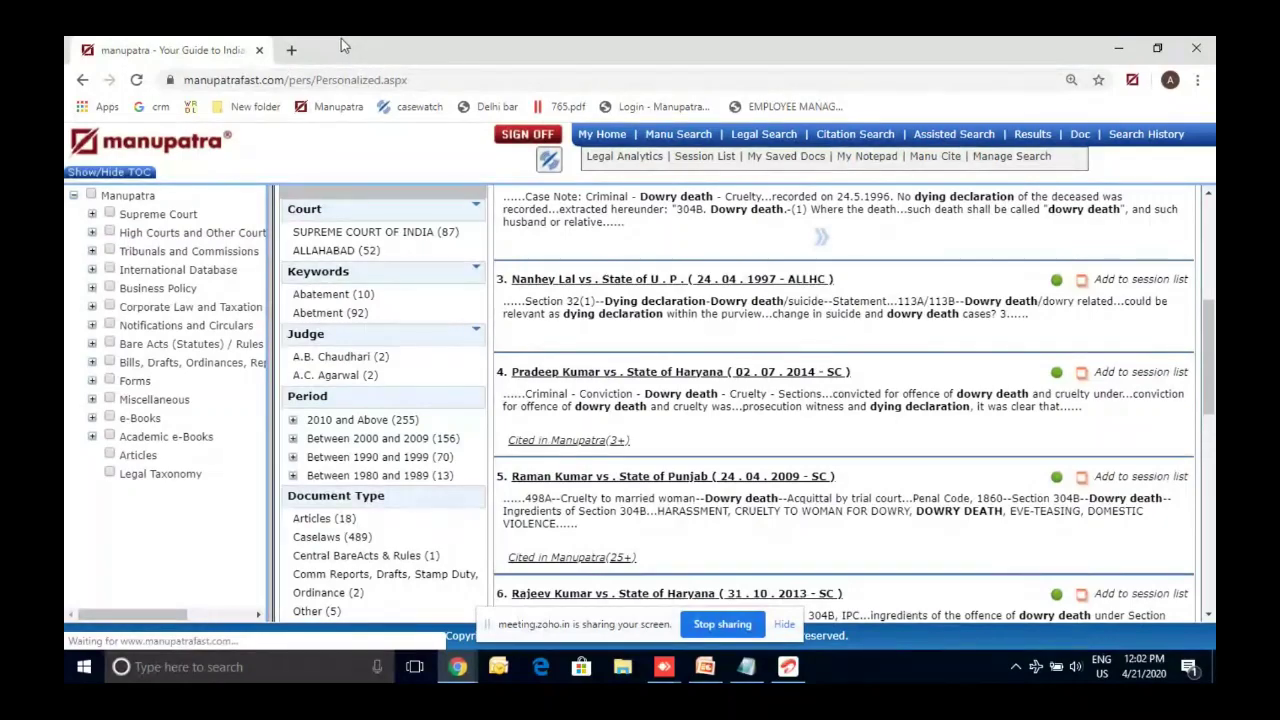
{"action": "left_click", "coordinate": [291, 50]}
{"action": "type", "text": "google.com"}
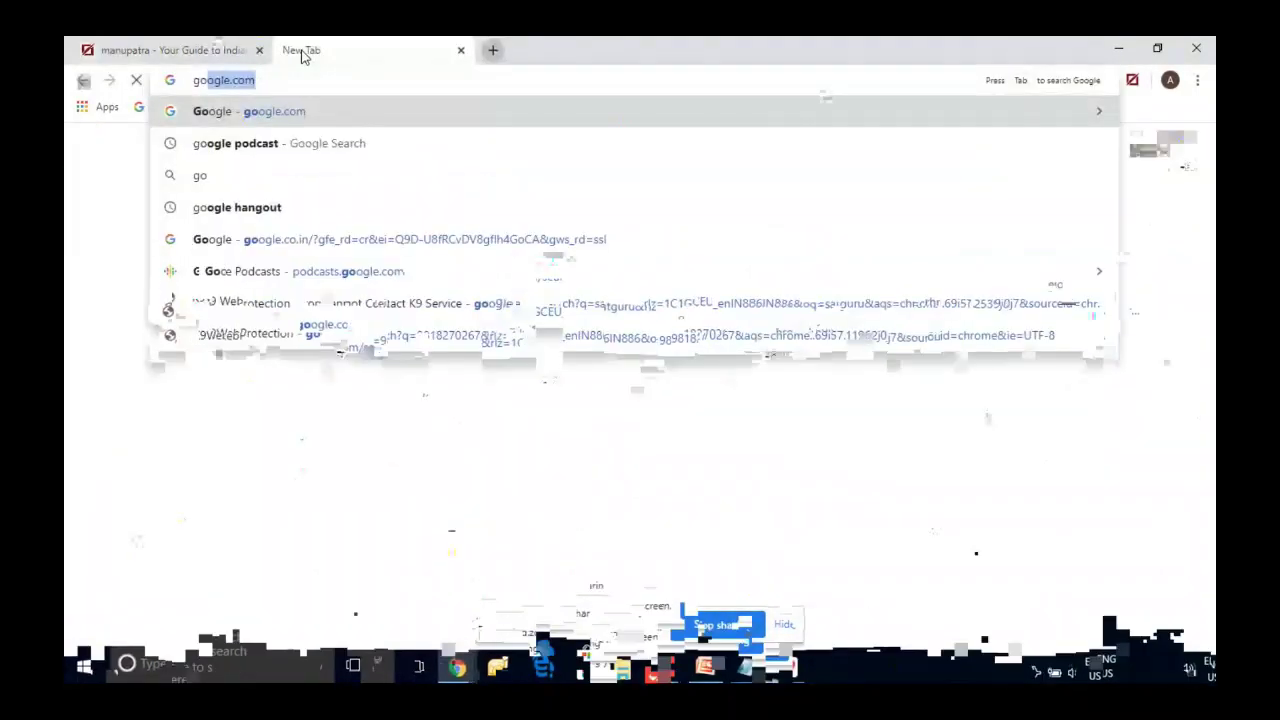
{"action": "key", "text": "Return"}
{"action": "left_click", "coordinate": [193, 47]}
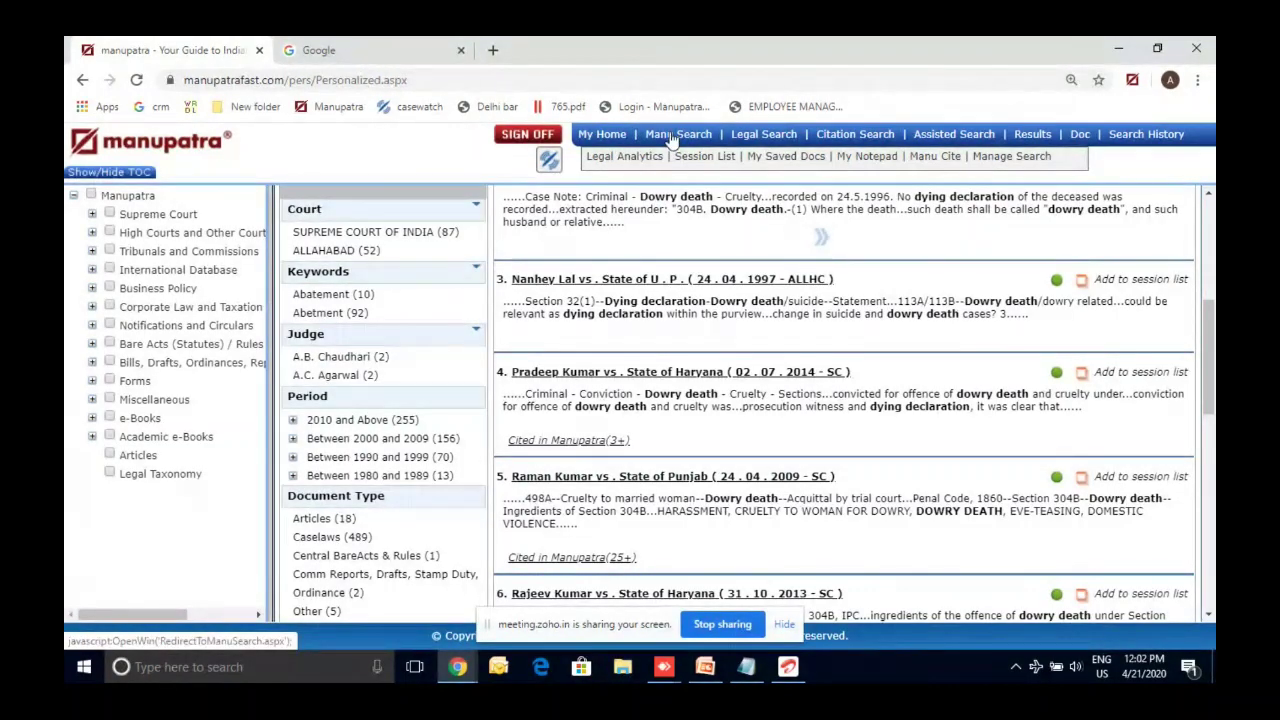
{"action": "left_click", "coordinate": [461, 51]}
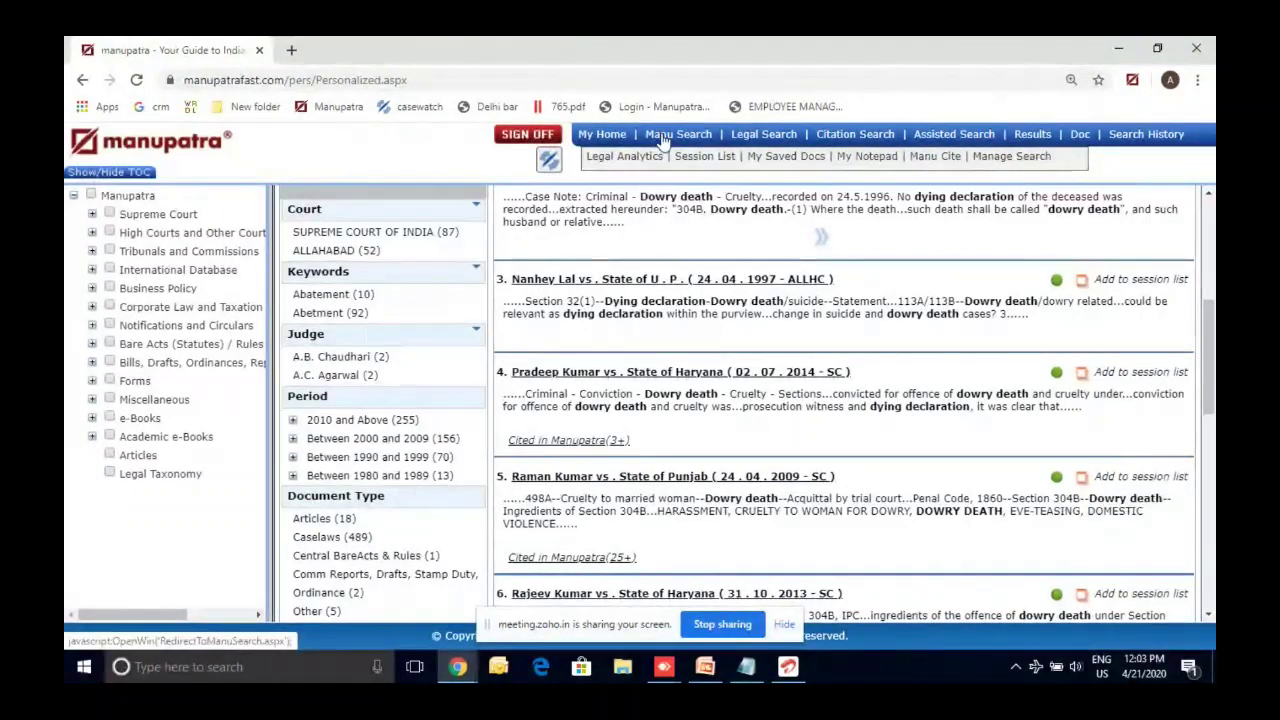
Load google.com in another new tab and return to the Manupatra search results.
{"action": "left_click", "coordinate": [295, 49]}
{"action": "type", "text": "h"}
{"action": "key", "text": "Down"}
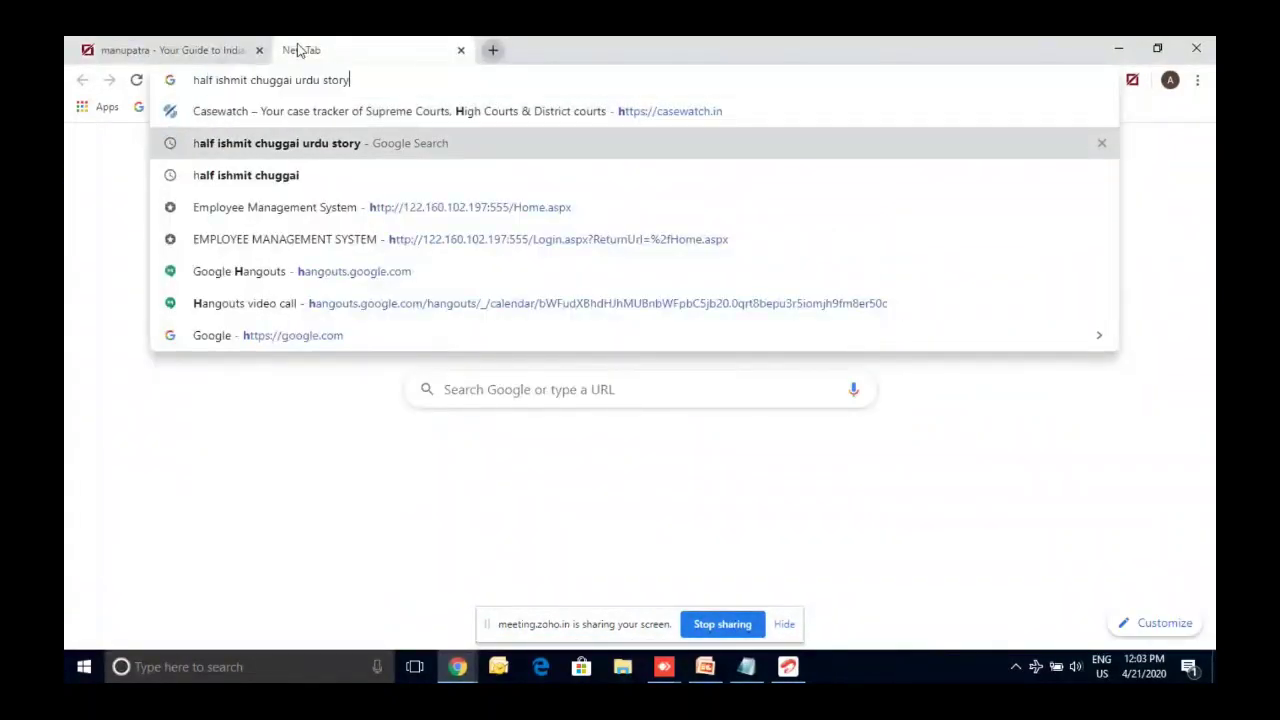
{"action": "key", "text": "Down"}
{"action": "triple_click", "coordinate": [265, 81]}
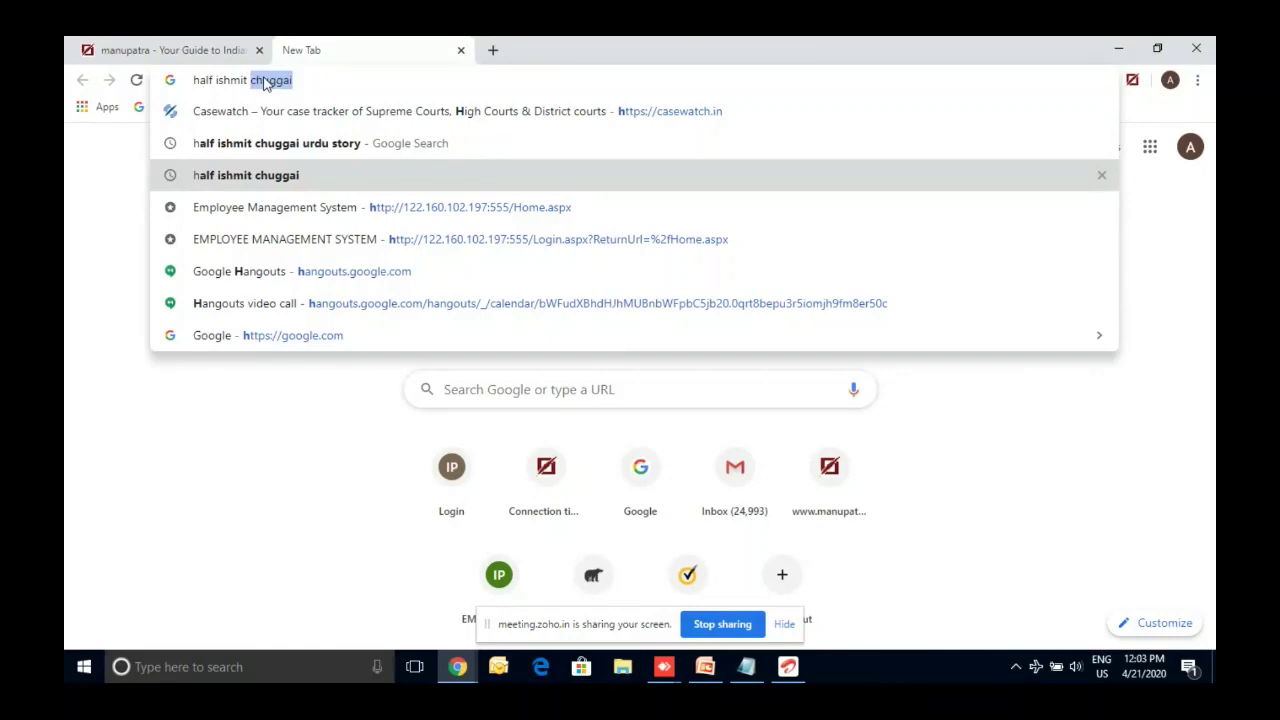
{"action": "type", "text": "goo"}
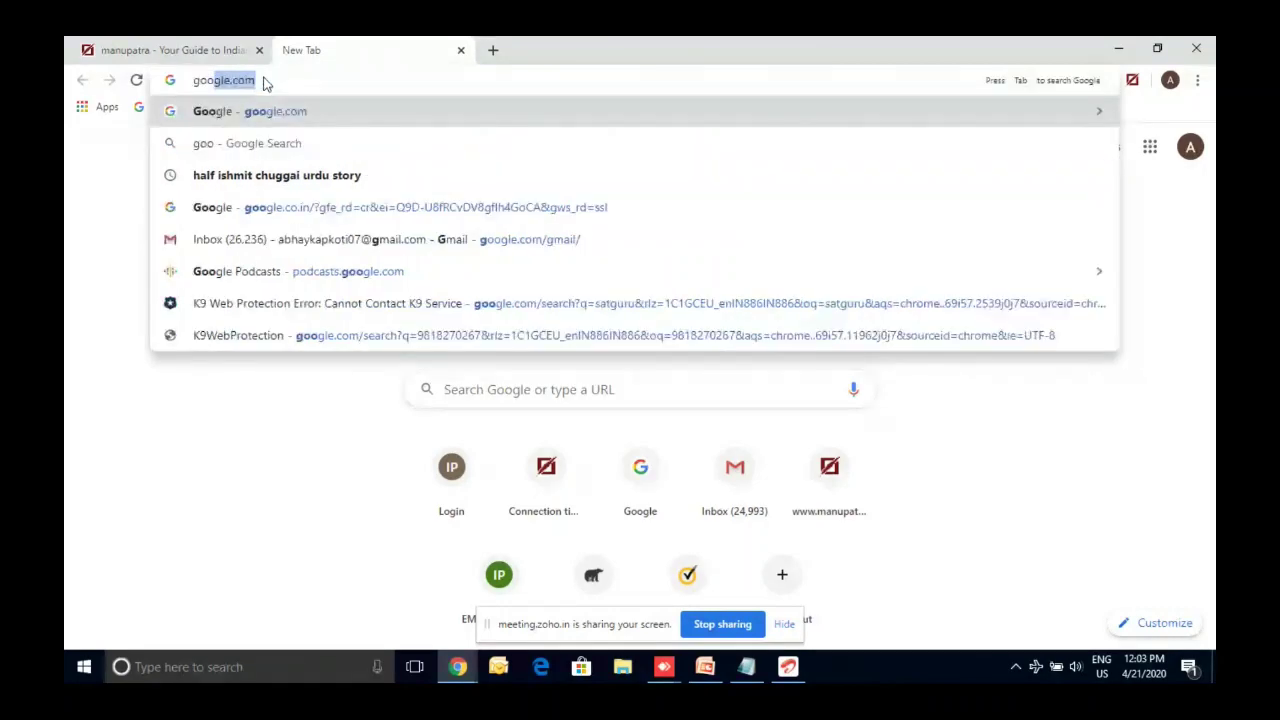
{"action": "key", "text": "Return"}
{"action": "left_click", "coordinate": [156, 48]}
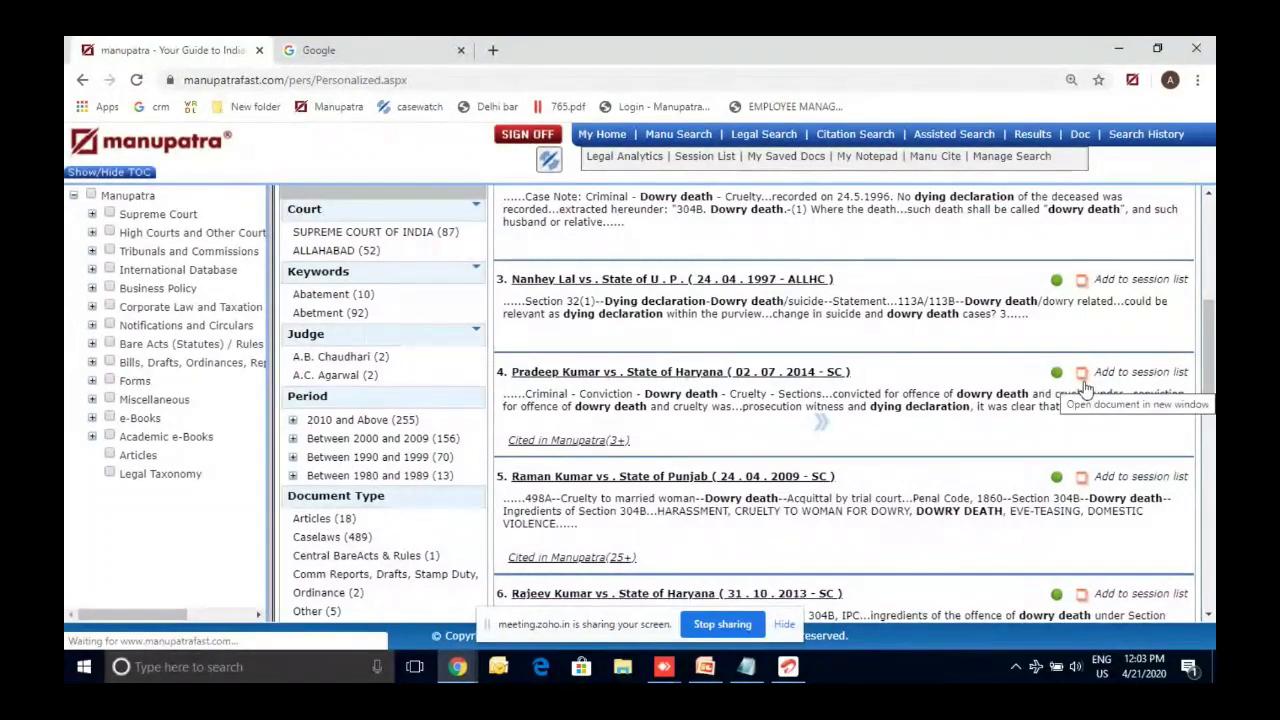
Open the fifth search result in a new window and read the latest attendee questions in the Zoho Meeting Q&A.
{"action": "left_click", "coordinate": [1081, 476]}
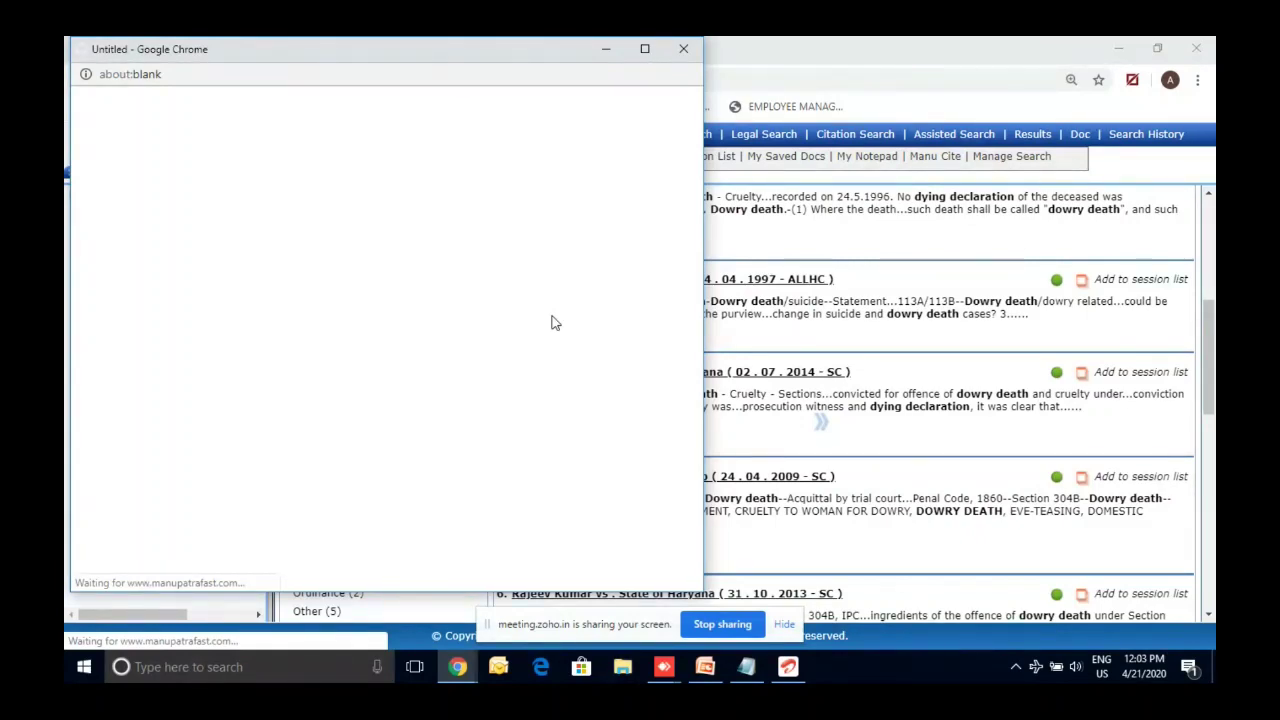
{"action": "left_click", "coordinate": [457, 666]}
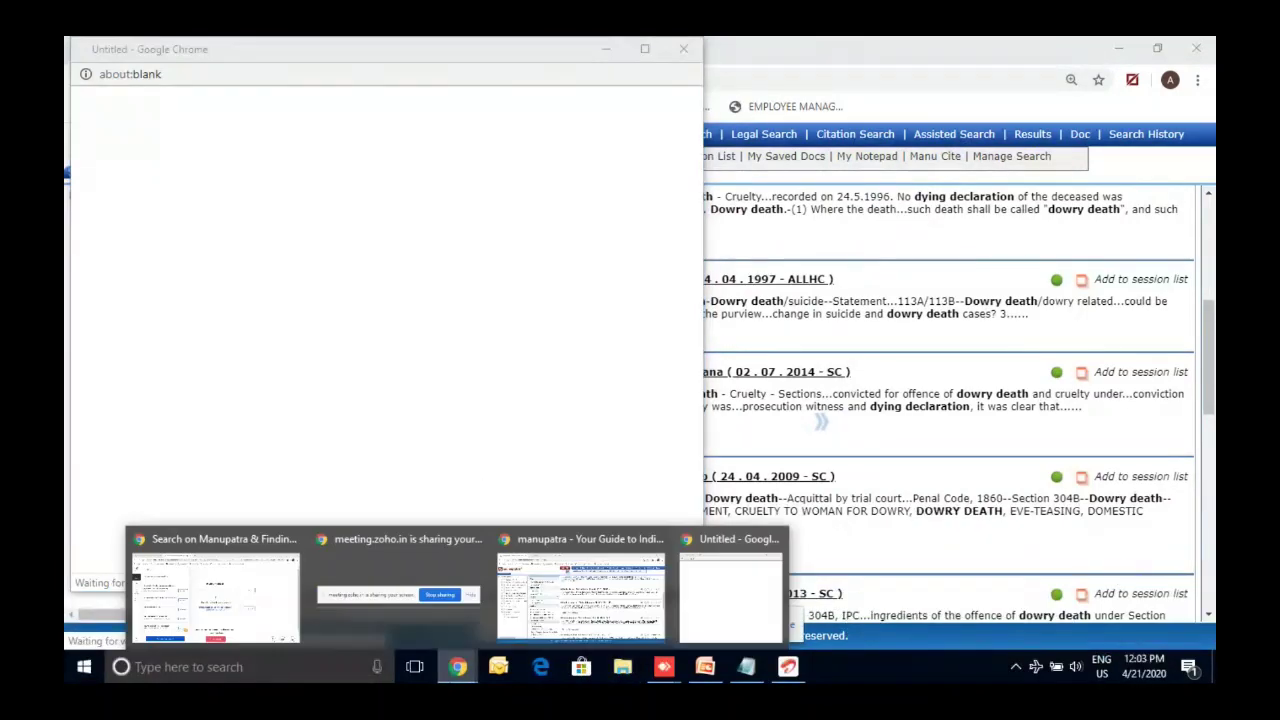
{"action": "left_click", "coordinate": [338, 549]}
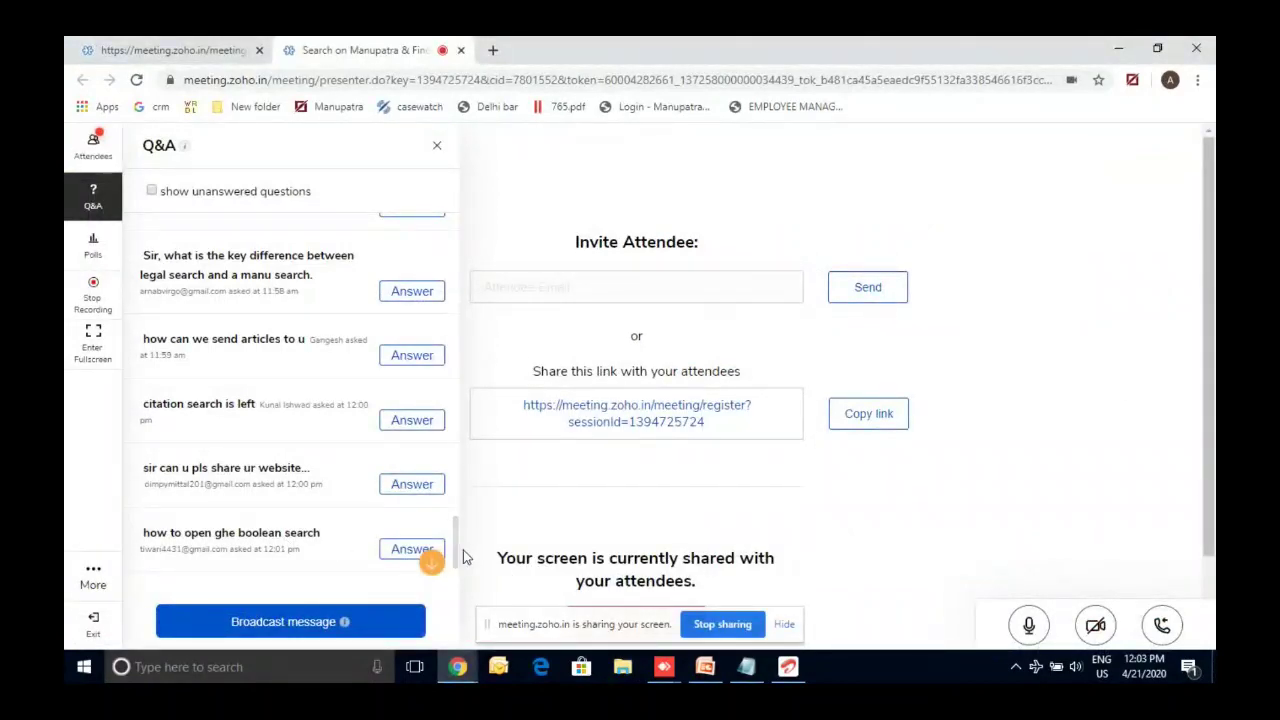
{"action": "left_click_drag", "start_coordinate": [456, 557], "coordinate": [460, 565]}
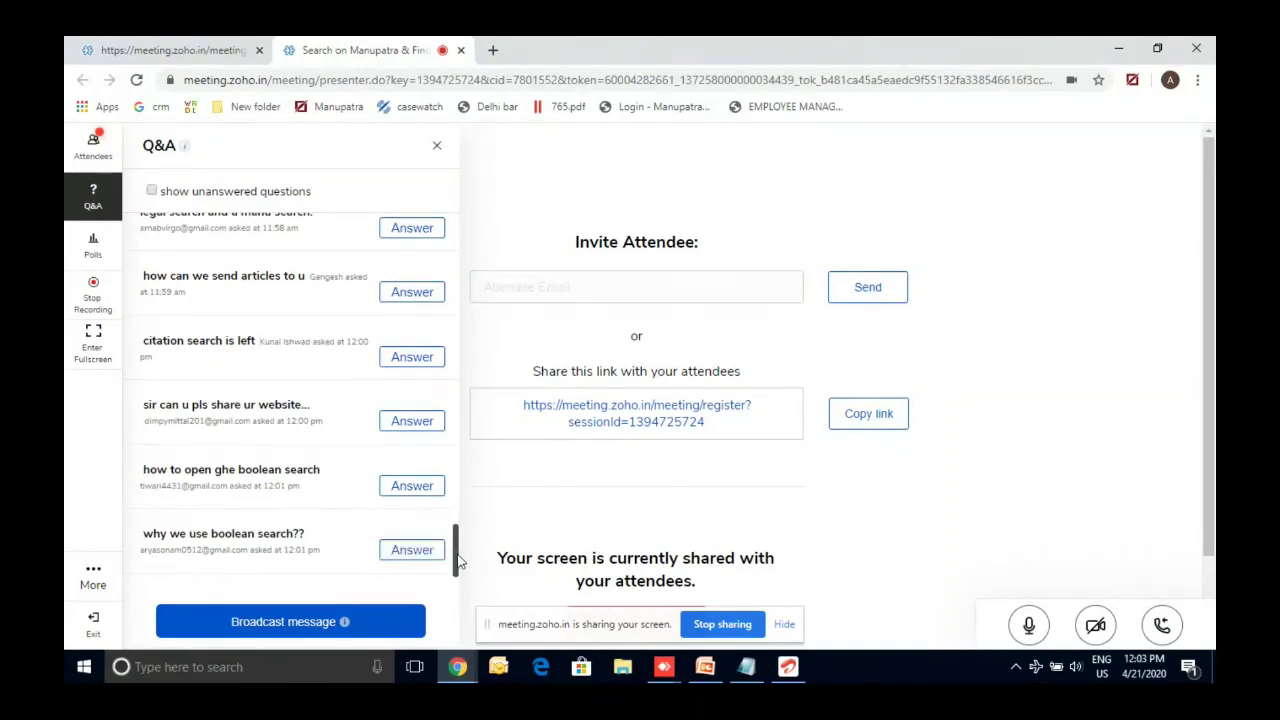
{"action": "left_click_drag", "start_coordinate": [458, 562], "coordinate": [461, 578]}
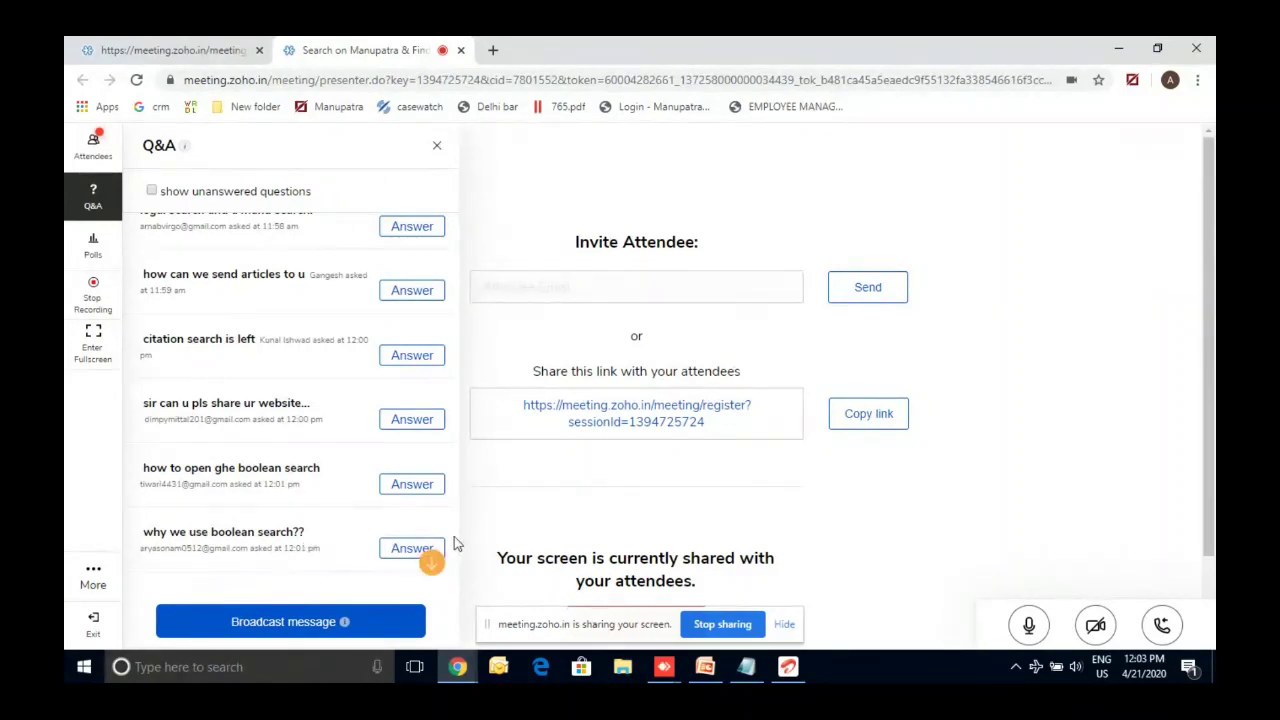
{"action": "left_click_drag", "start_coordinate": [458, 541], "coordinate": [458, 563]}
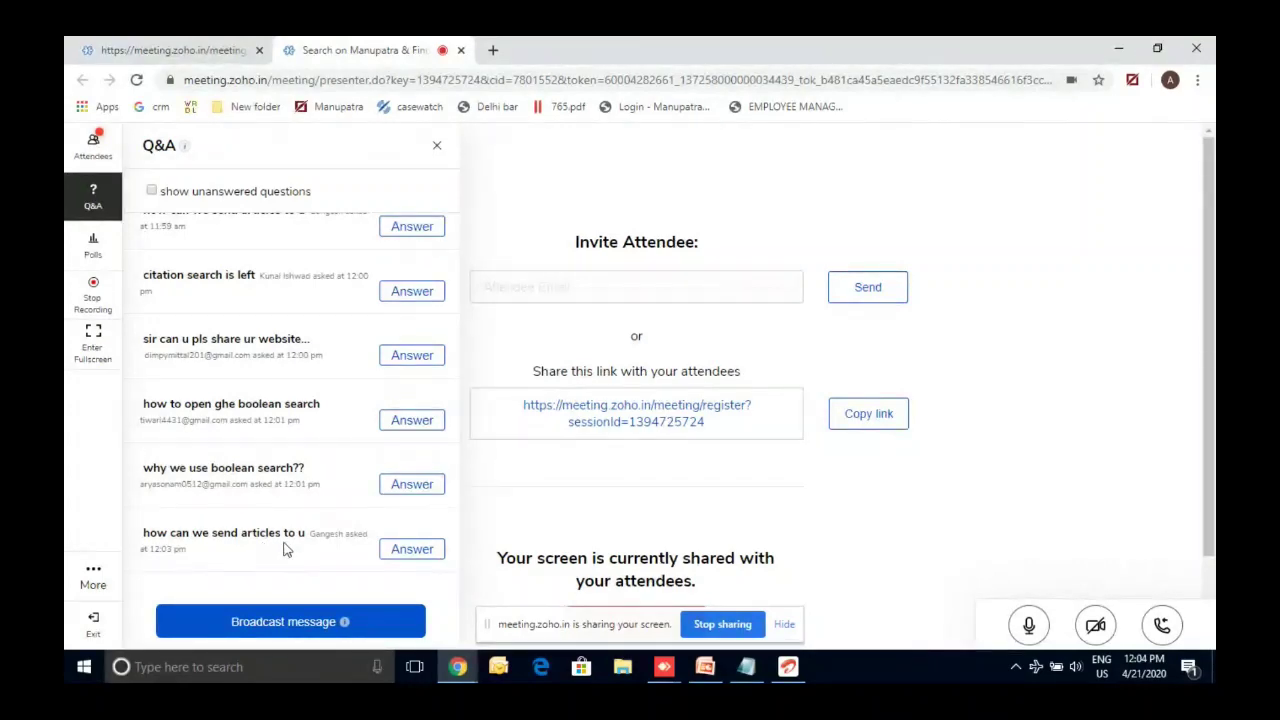
Switch to PowerPoint to look through the slide thumbnails up to Topics Covered, and switch back to the Manupatra window.
{"action": "left_click", "coordinate": [748, 668]}
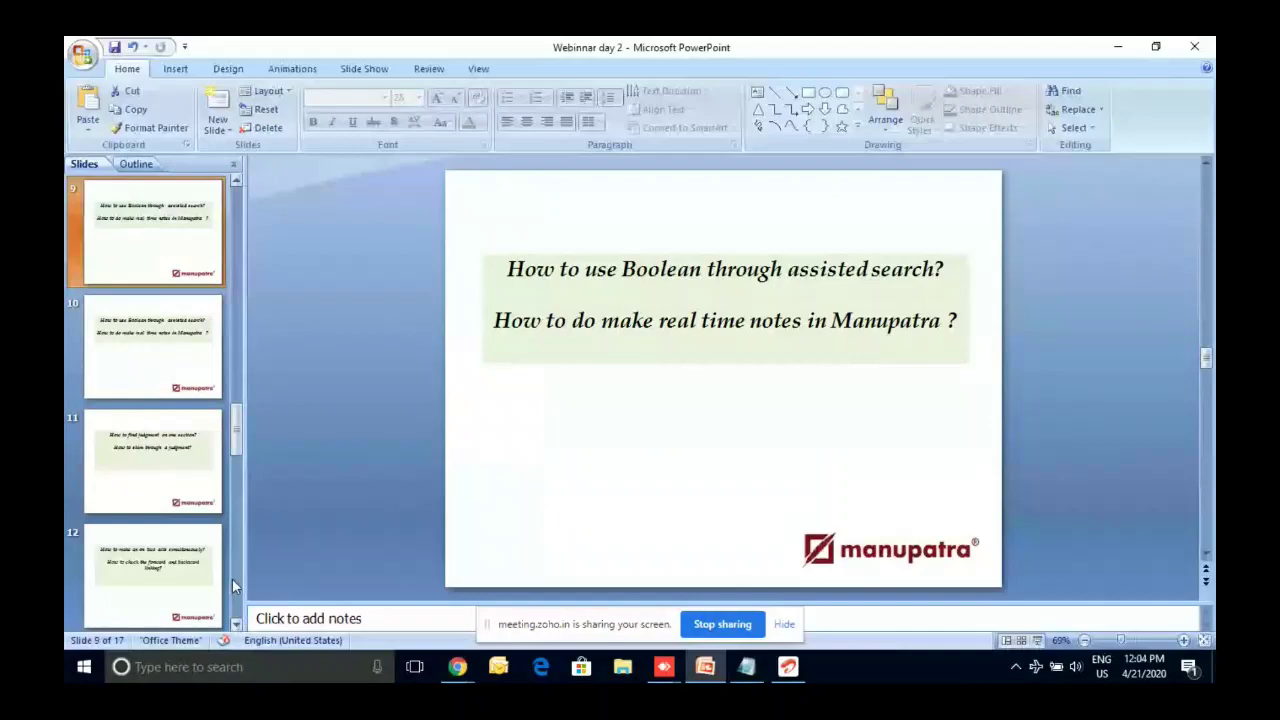
{"action": "left_click", "coordinate": [233, 587]}
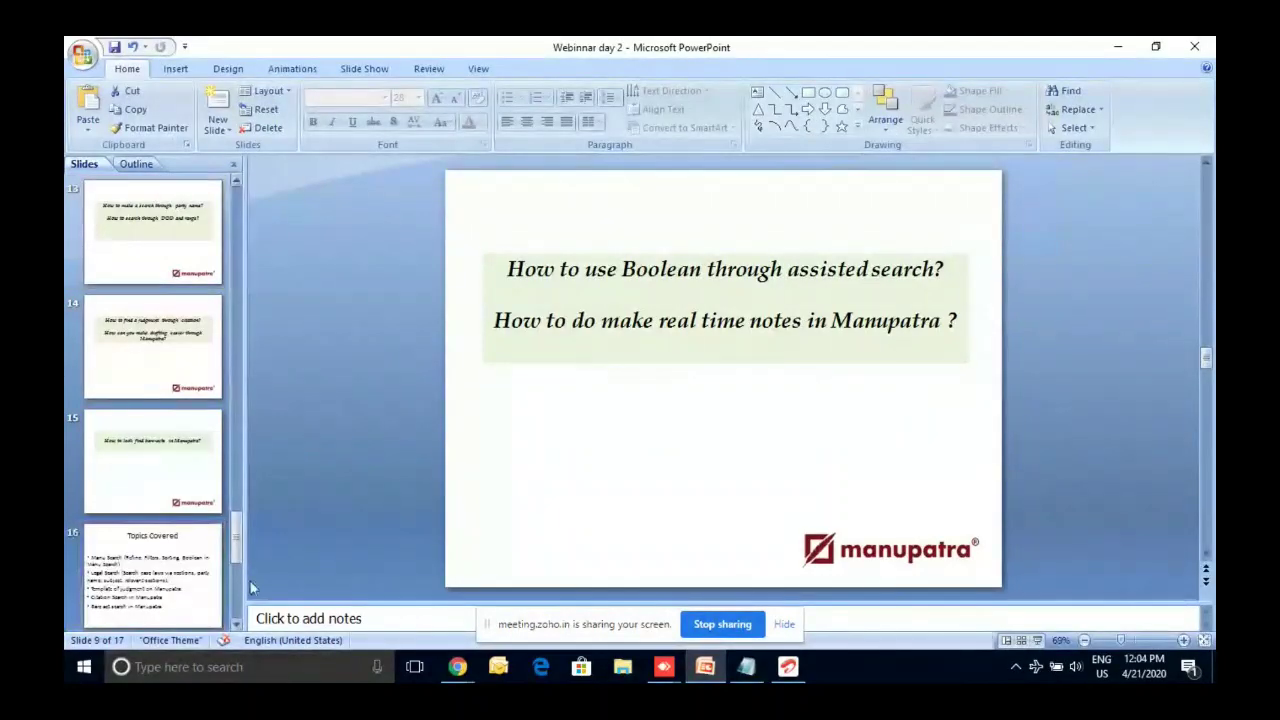
{"action": "left_click", "coordinate": [1156, 51]}
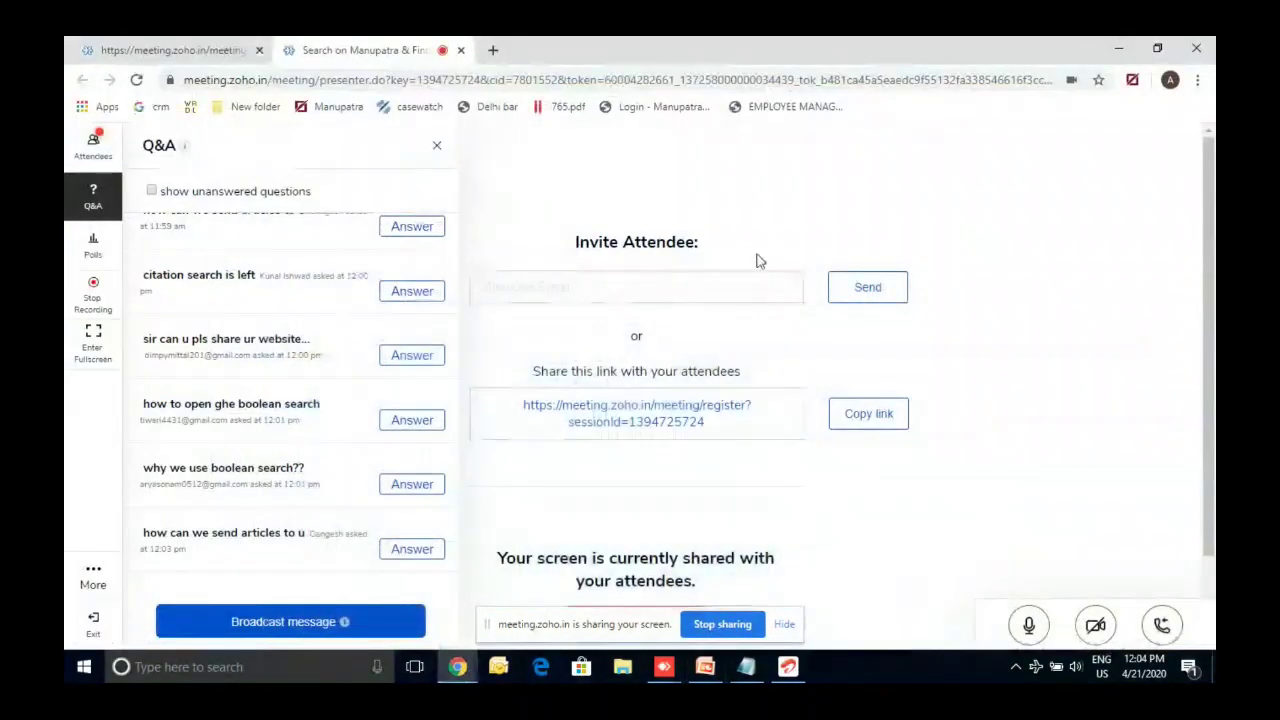
{"action": "left_click", "coordinate": [457, 666]}
{"action": "left_click", "coordinate": [620, 601]}
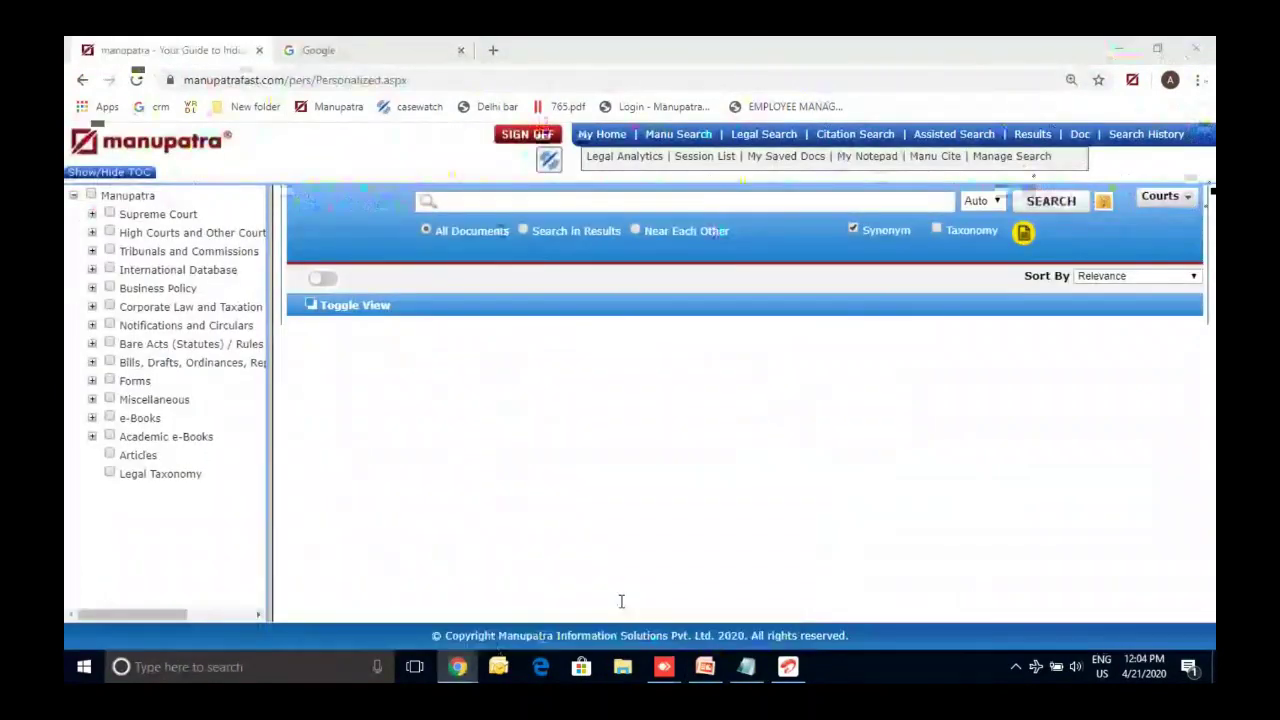
Run a Manu Search across all documents for dowry death and look through the results.
{"action": "left_click", "coordinate": [582, 204]}
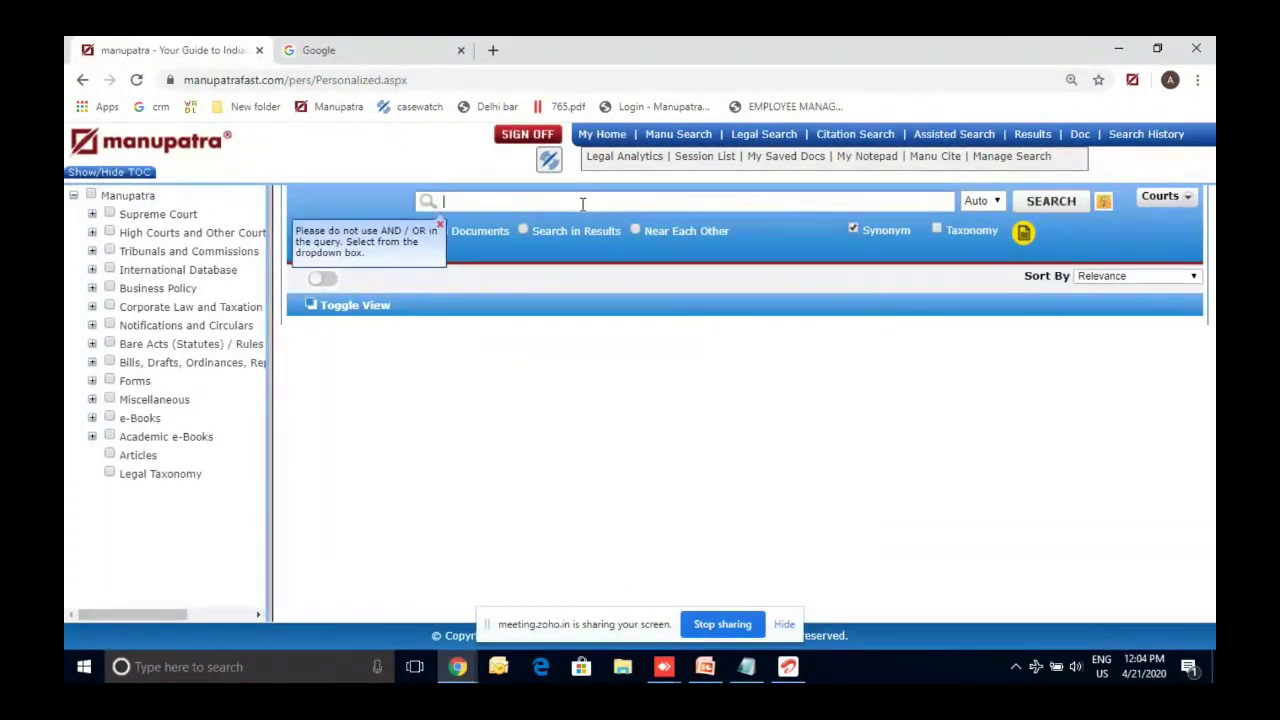
{"action": "type", "text": "dowry death"}
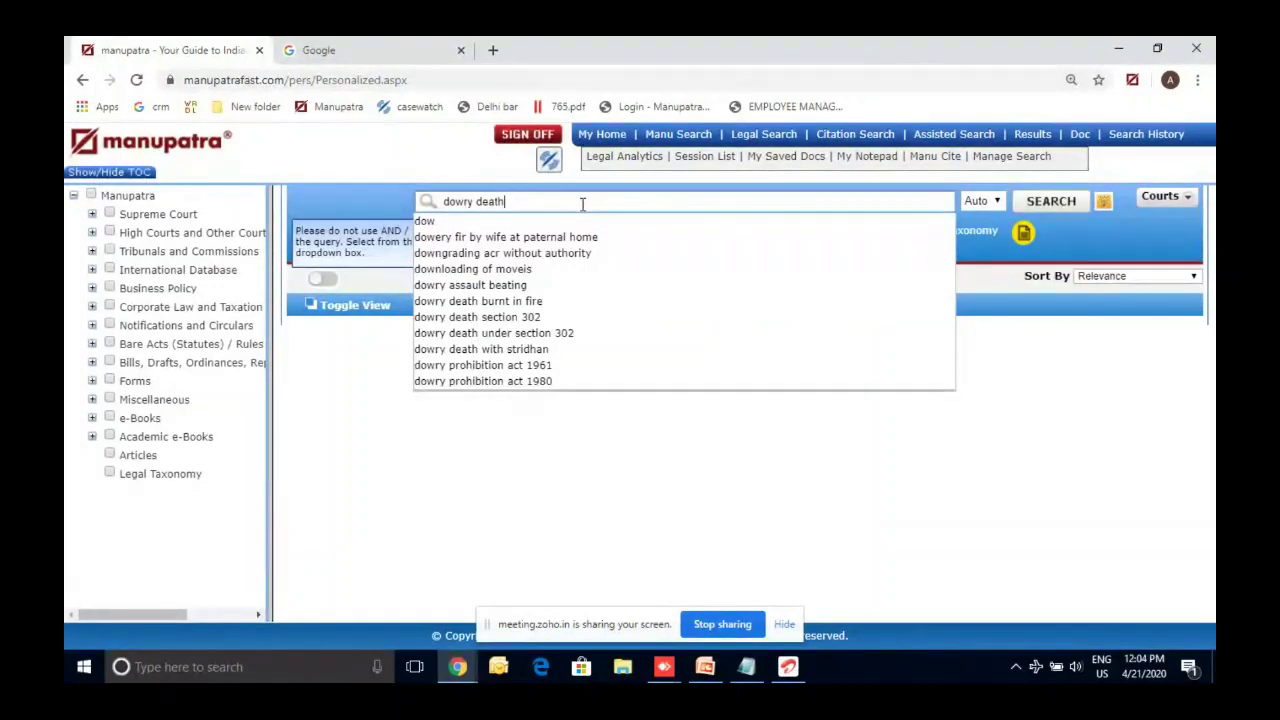
{"action": "left_click", "coordinate": [590, 222]}
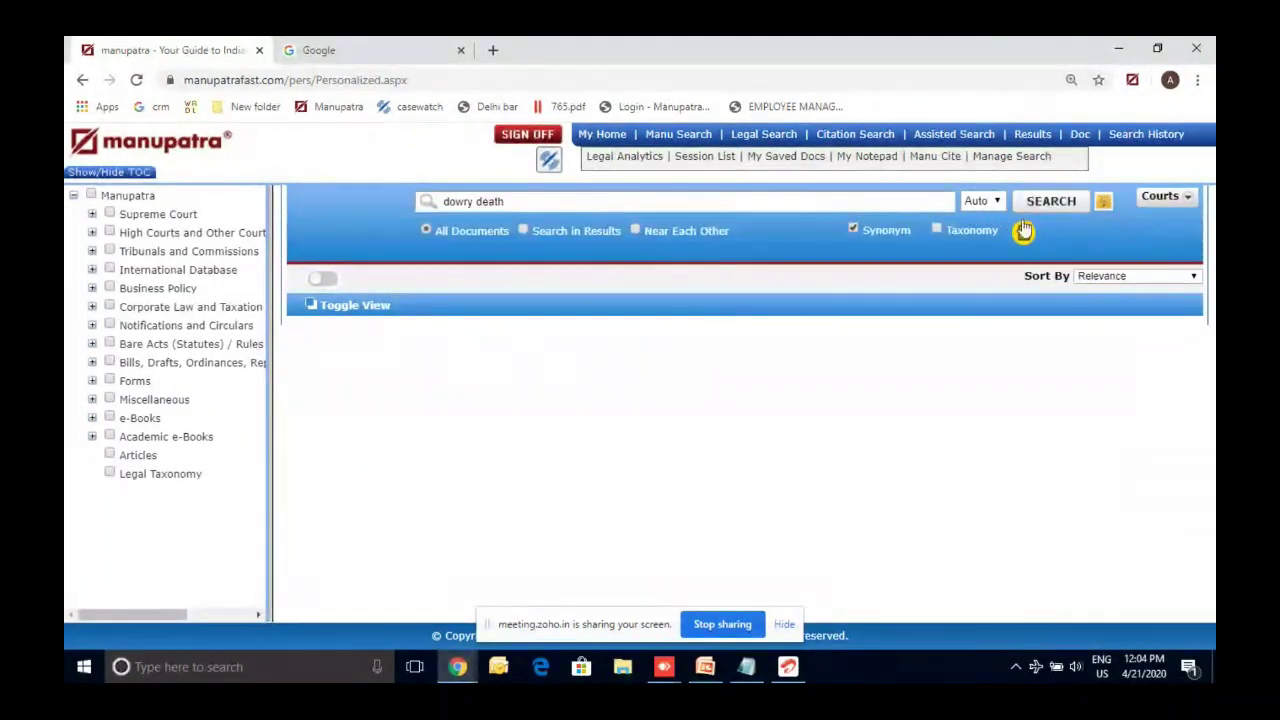
{"action": "left_click", "coordinate": [1028, 203]}
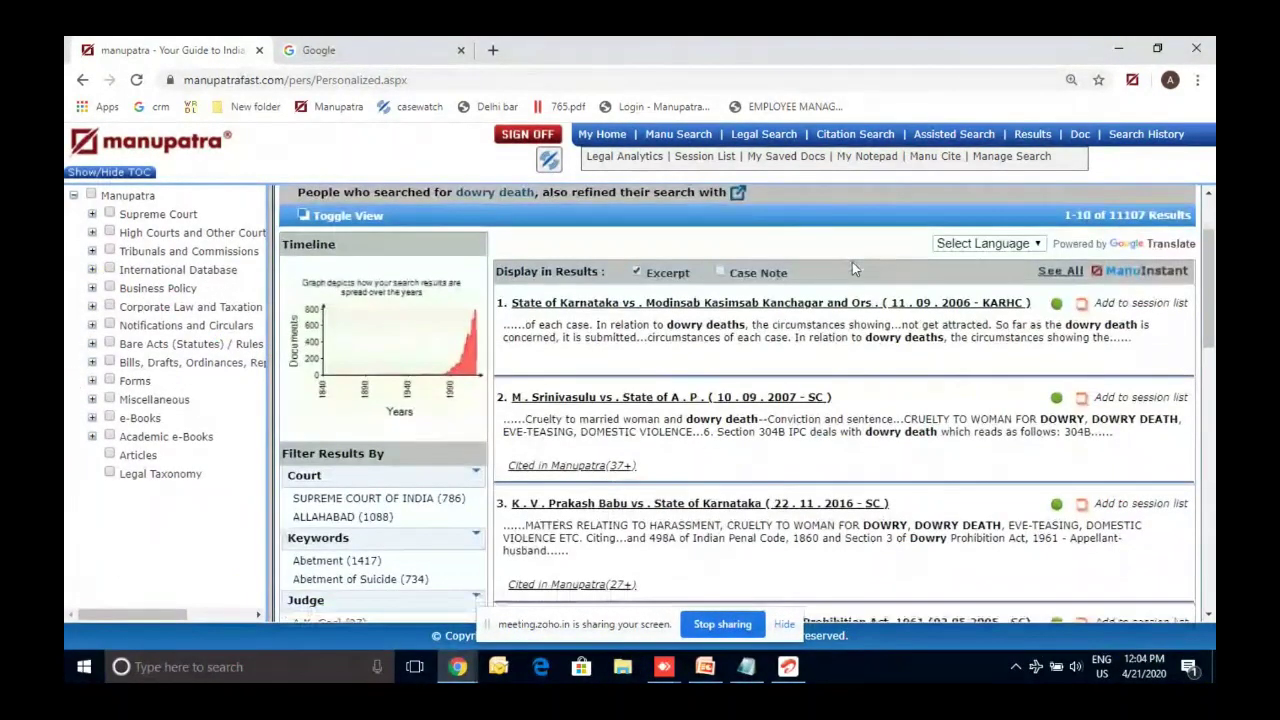
{"action": "scroll", "coordinate": [852, 262], "scroll_direction": "down", "scroll_amount": 3}
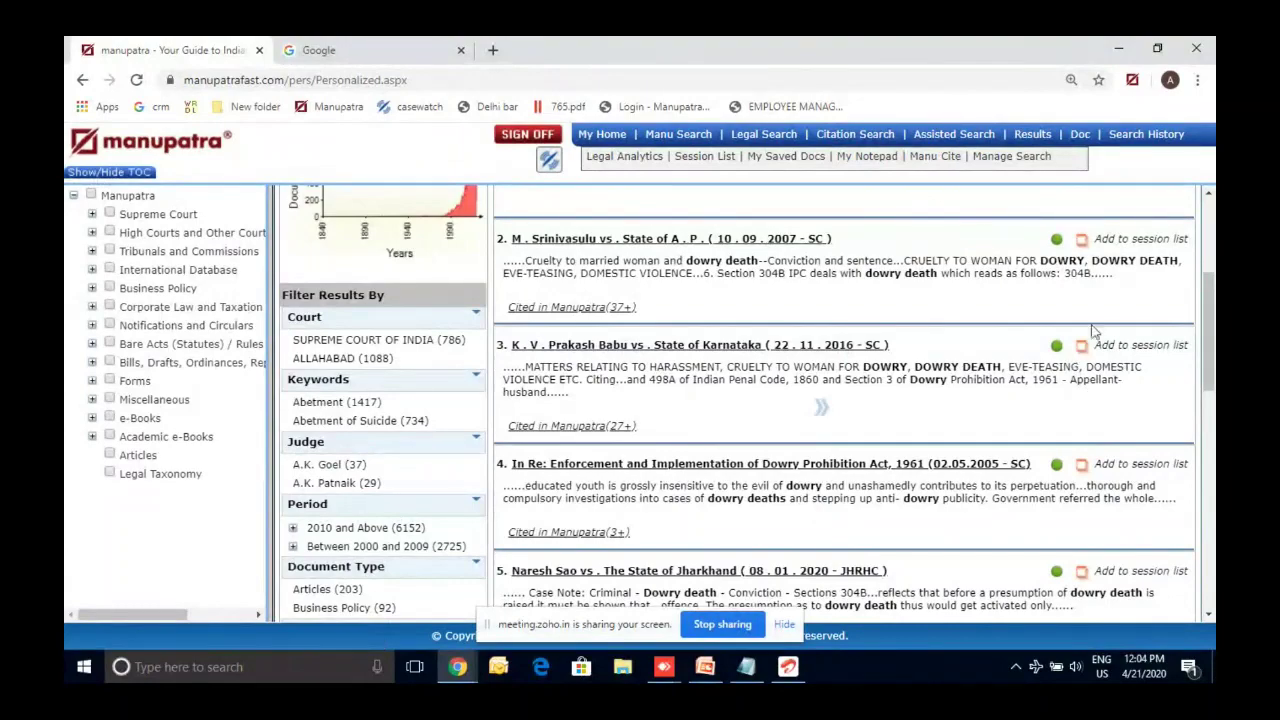
{"action": "scroll", "coordinate": [746, 400], "scroll_direction": "up", "scroll_amount": 3}
Try to open the session list and the second dowry death result in a new window, and return to the main results window.
{"action": "left_click", "coordinate": [717, 157]}
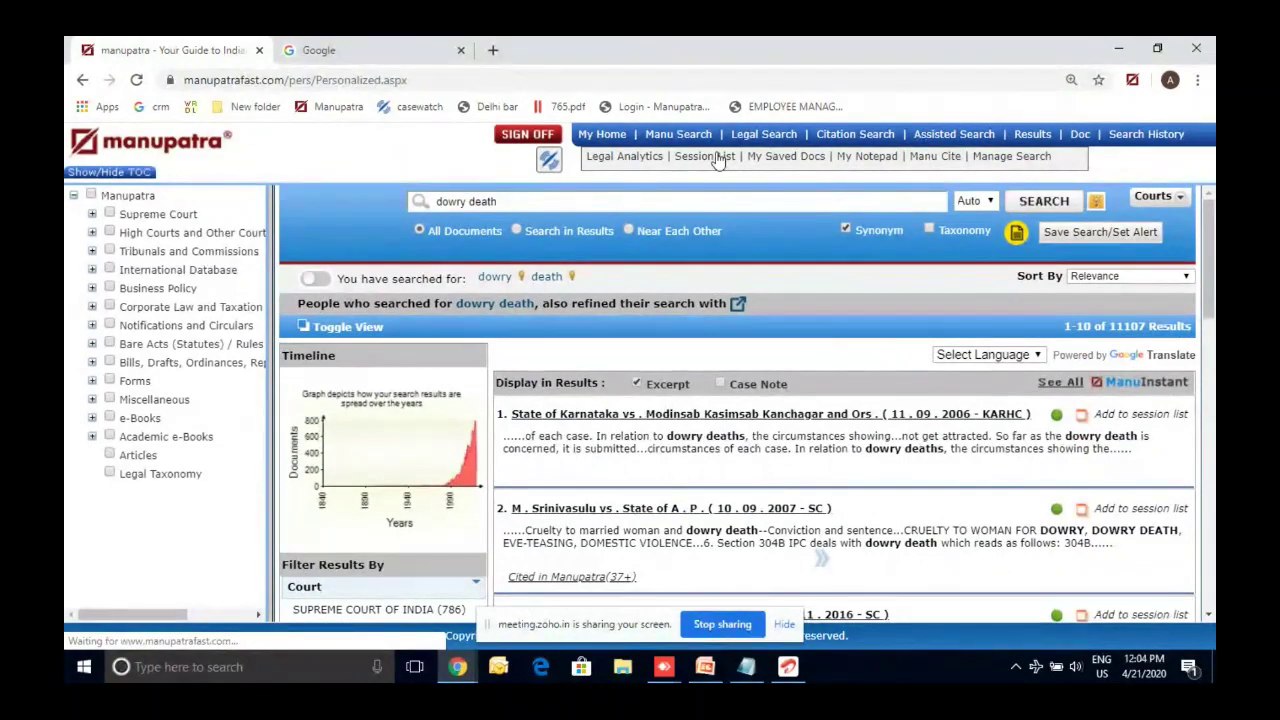
{"action": "left_click", "coordinate": [1082, 512]}
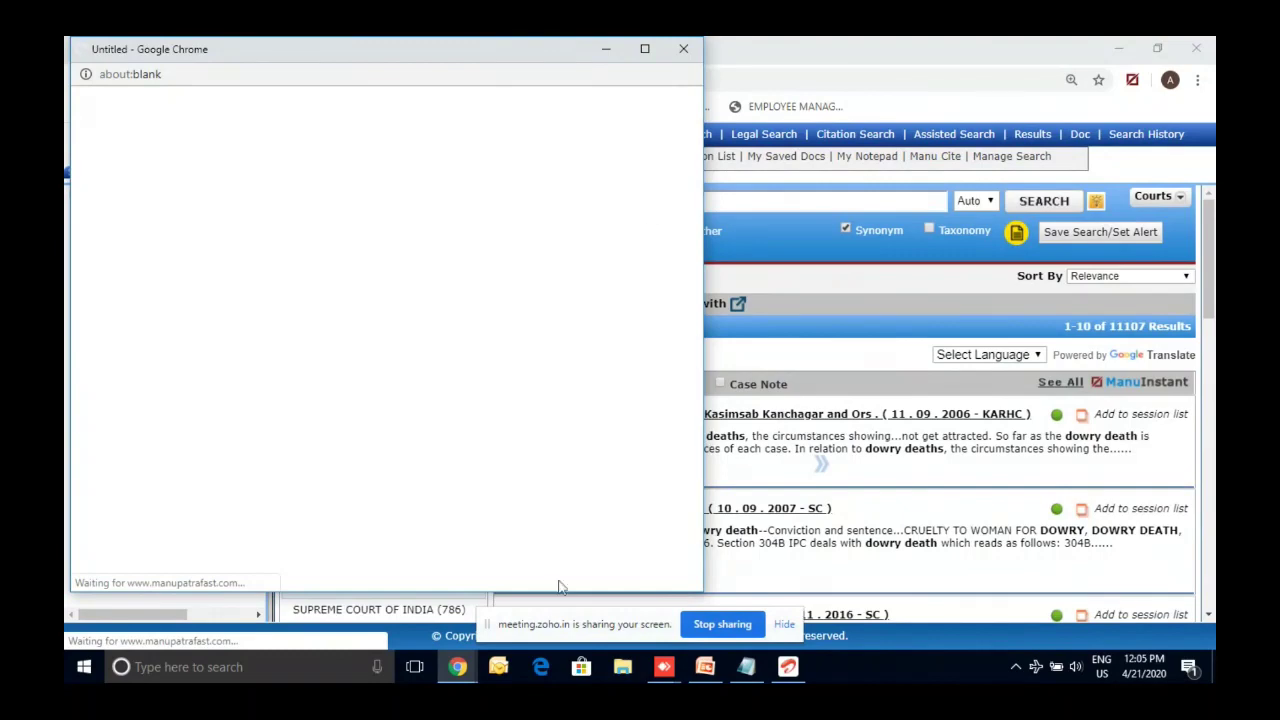
{"action": "mouse_move", "coordinate": [470, 672]}
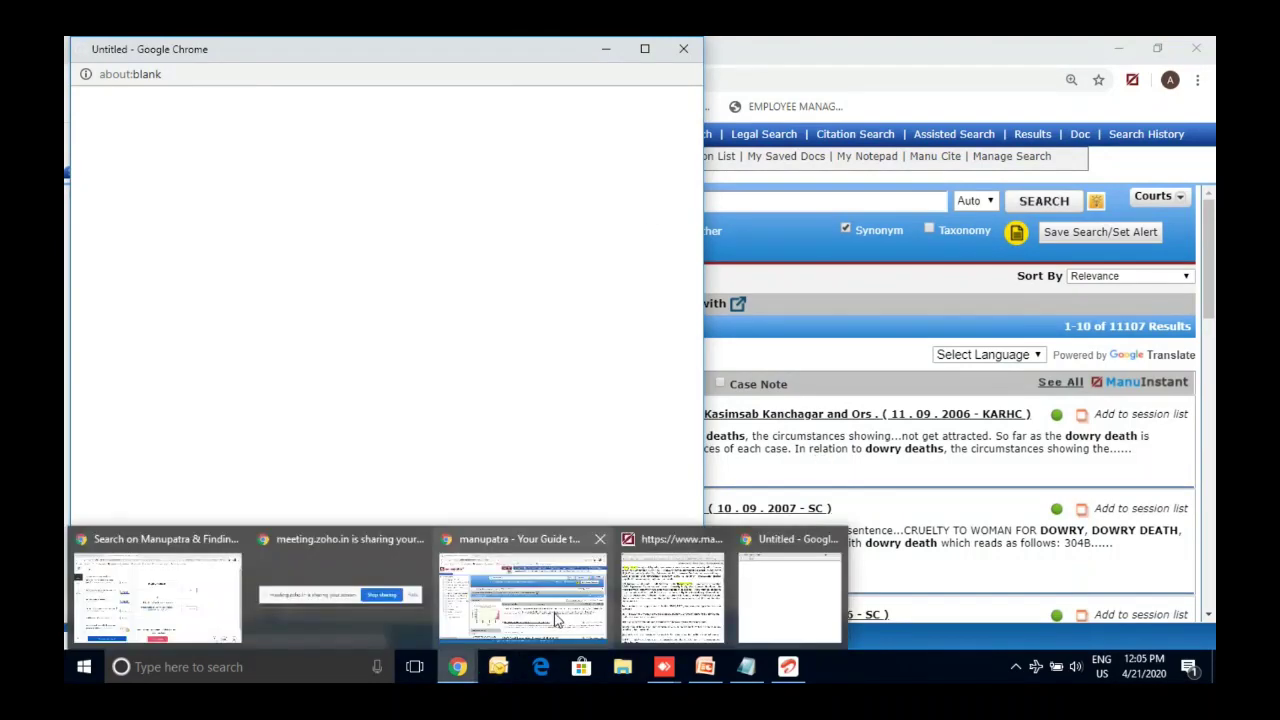
{"action": "mouse_move", "coordinate": [557, 621]}
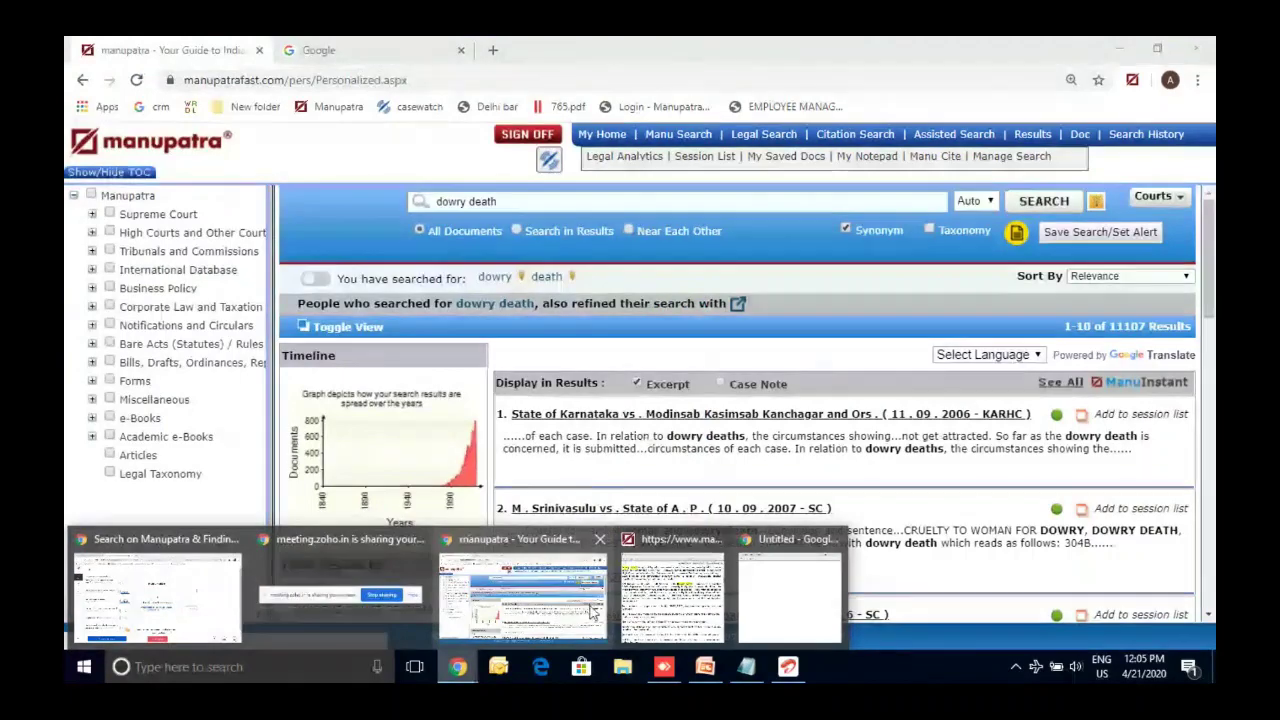
{"action": "left_click", "coordinate": [557, 621]}
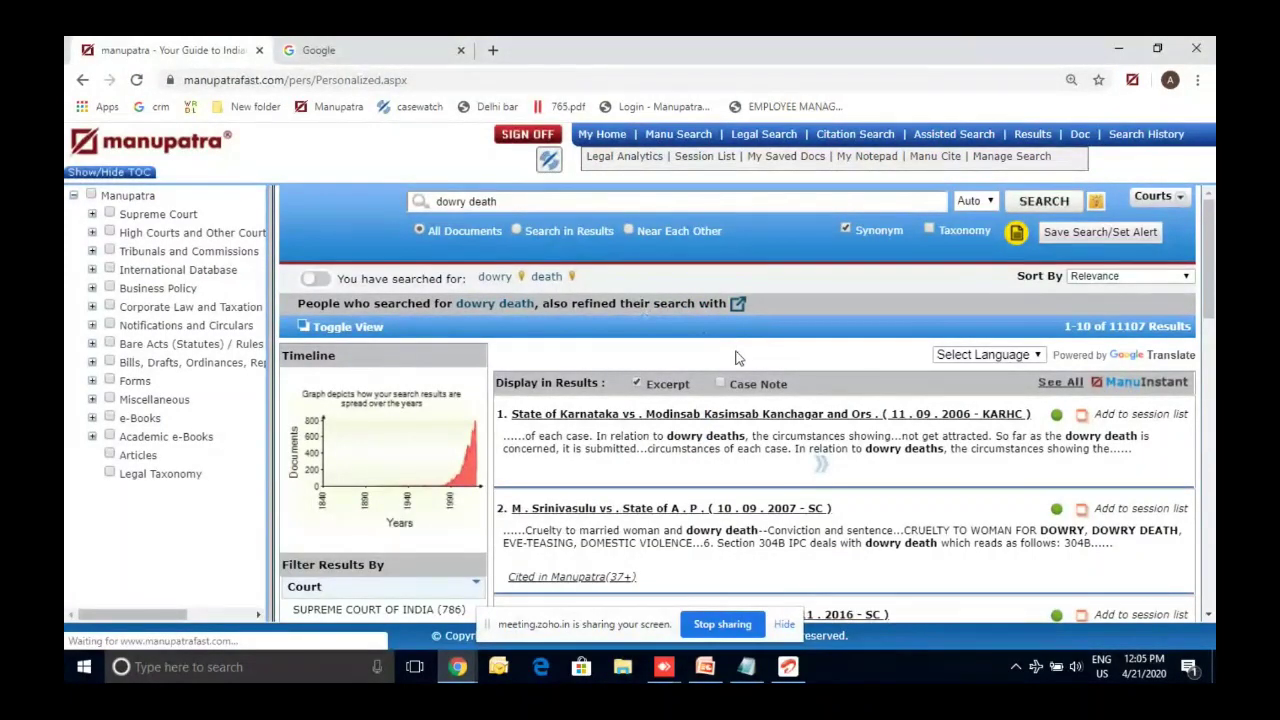
Look through the dowry death results and their Cited in Manupatra links down to the sixth case.
{"action": "scroll", "coordinate": [735, 358], "scroll_direction": "down", "scroll_amount": 1}
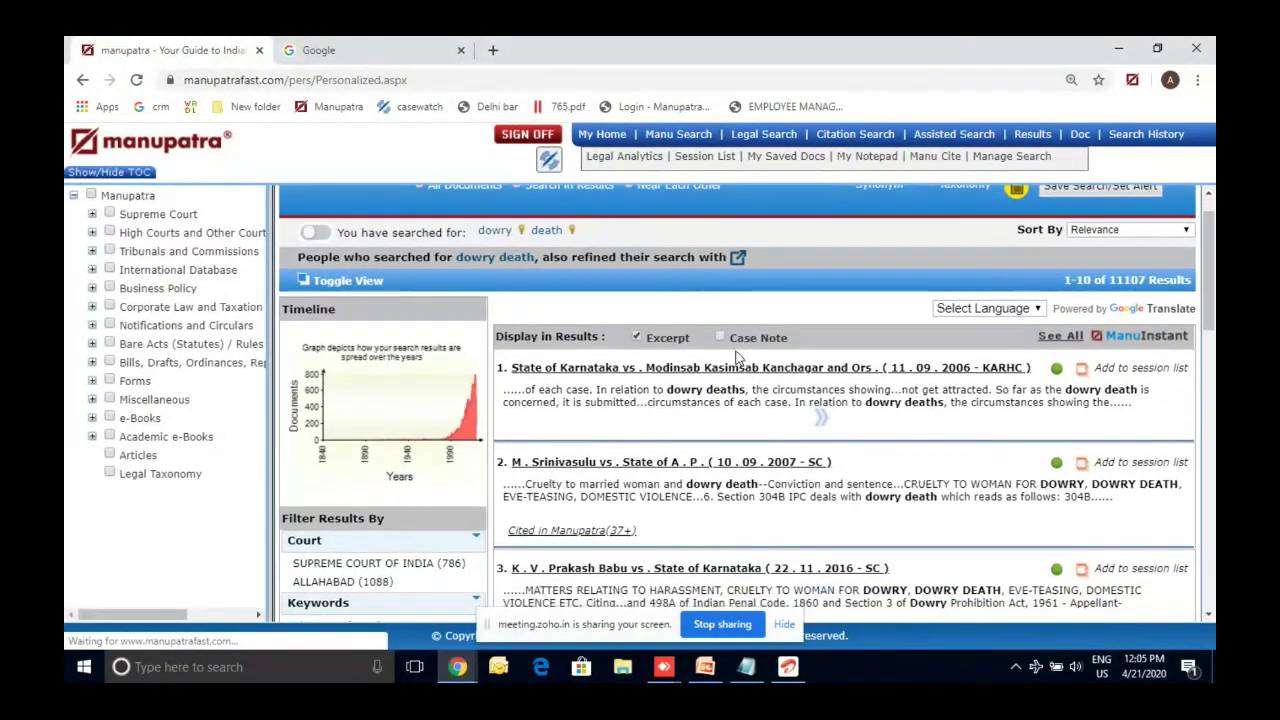
{"action": "scroll", "coordinate": [735, 358], "scroll_direction": "down", "scroll_amount": 2}
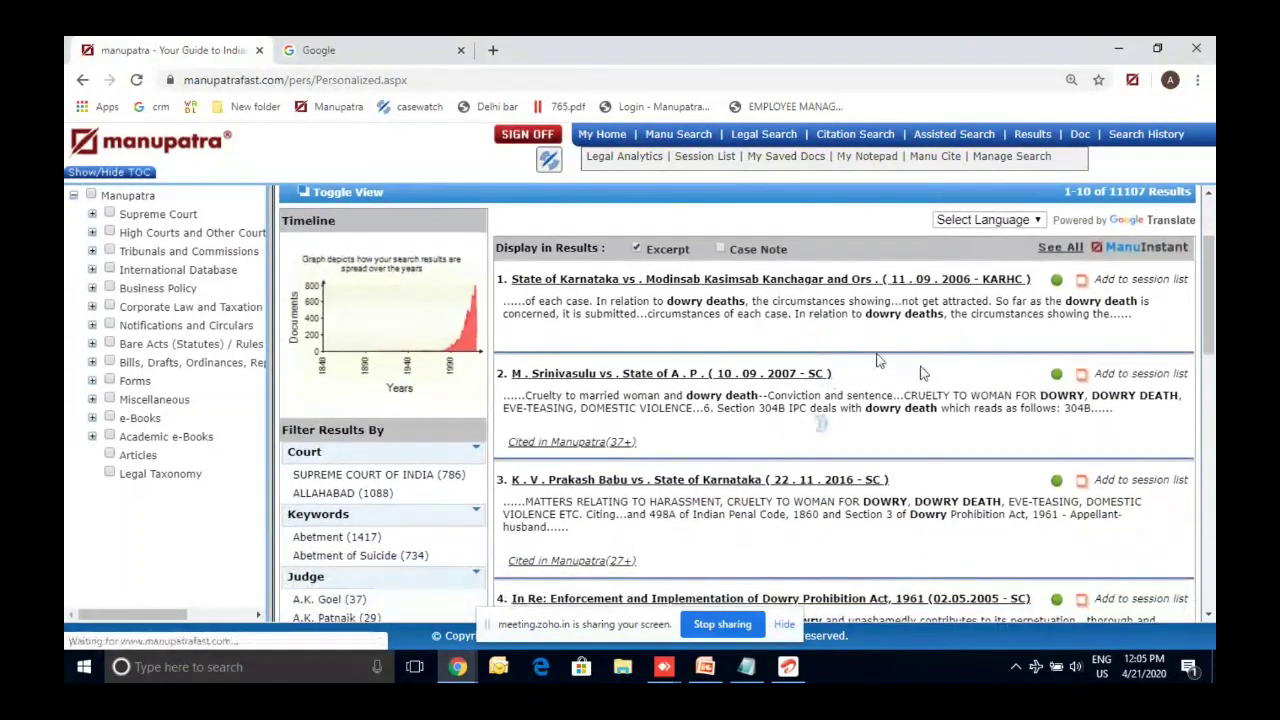
{"action": "scroll", "coordinate": [920, 372], "scroll_direction": "down", "scroll_amount": 2}
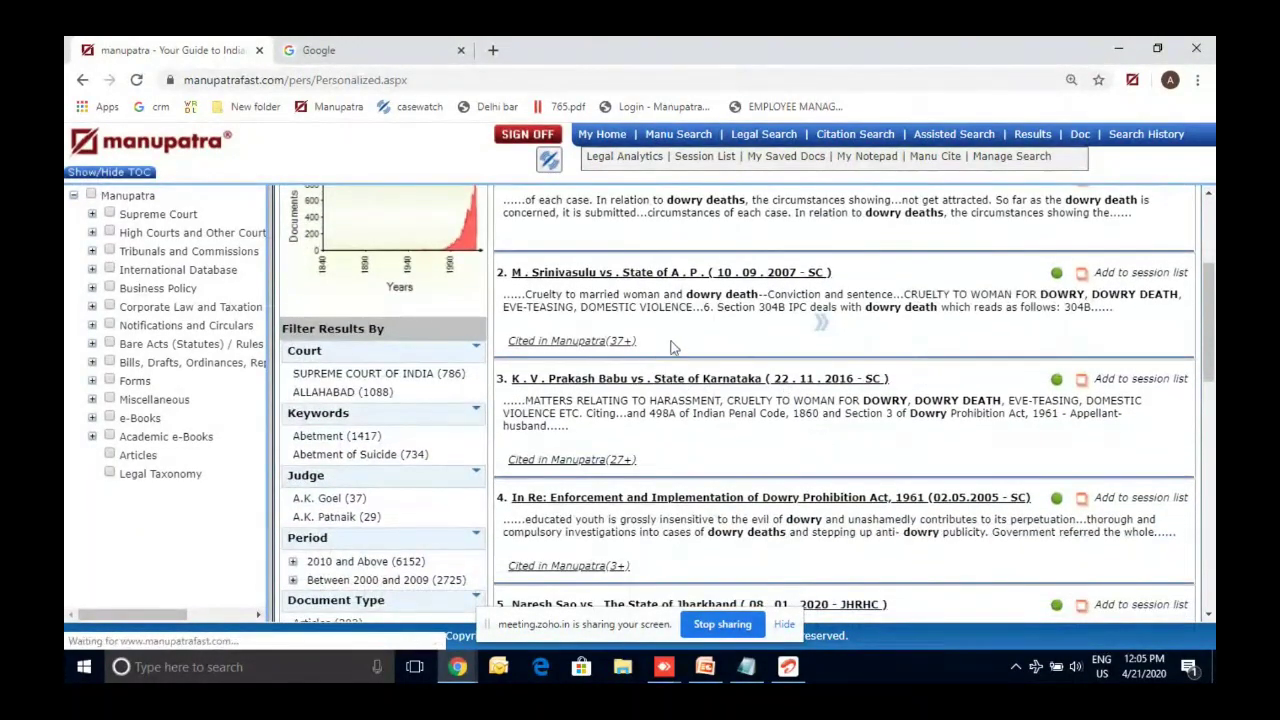
{"action": "scroll", "coordinate": [689, 340], "scroll_direction": "down", "scroll_amount": 1}
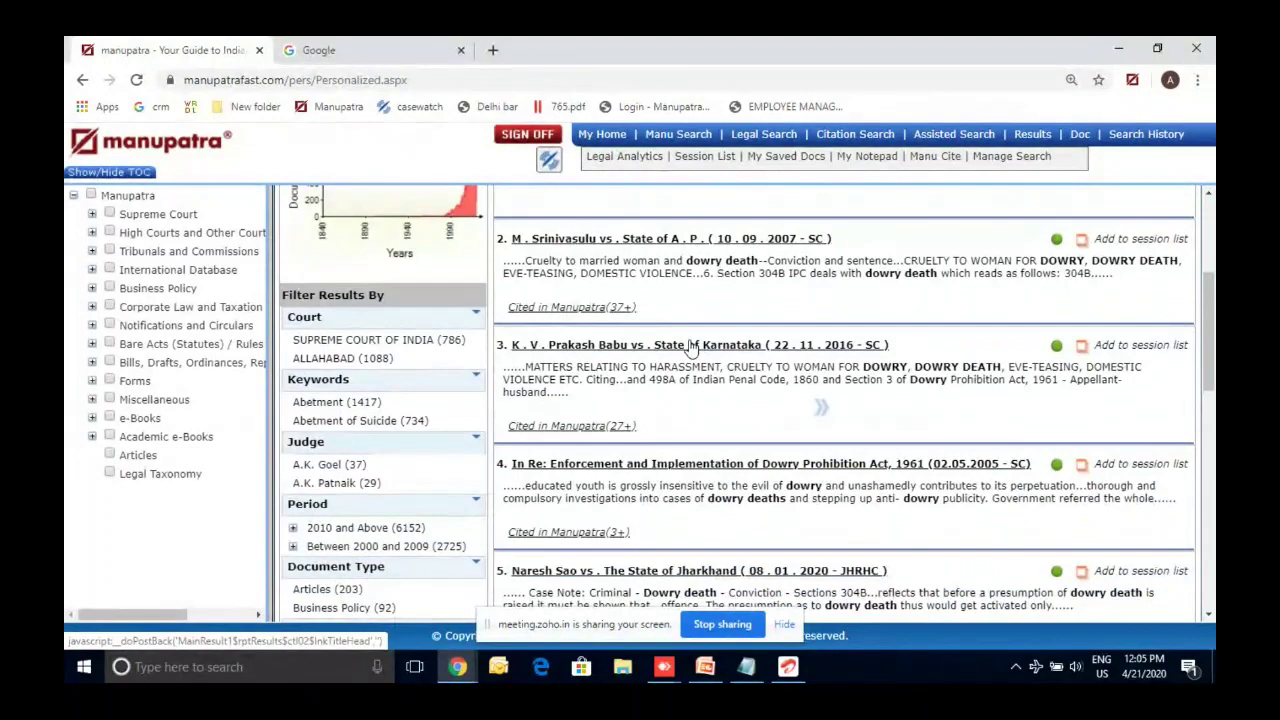
{"action": "left_click", "coordinate": [690, 348]}
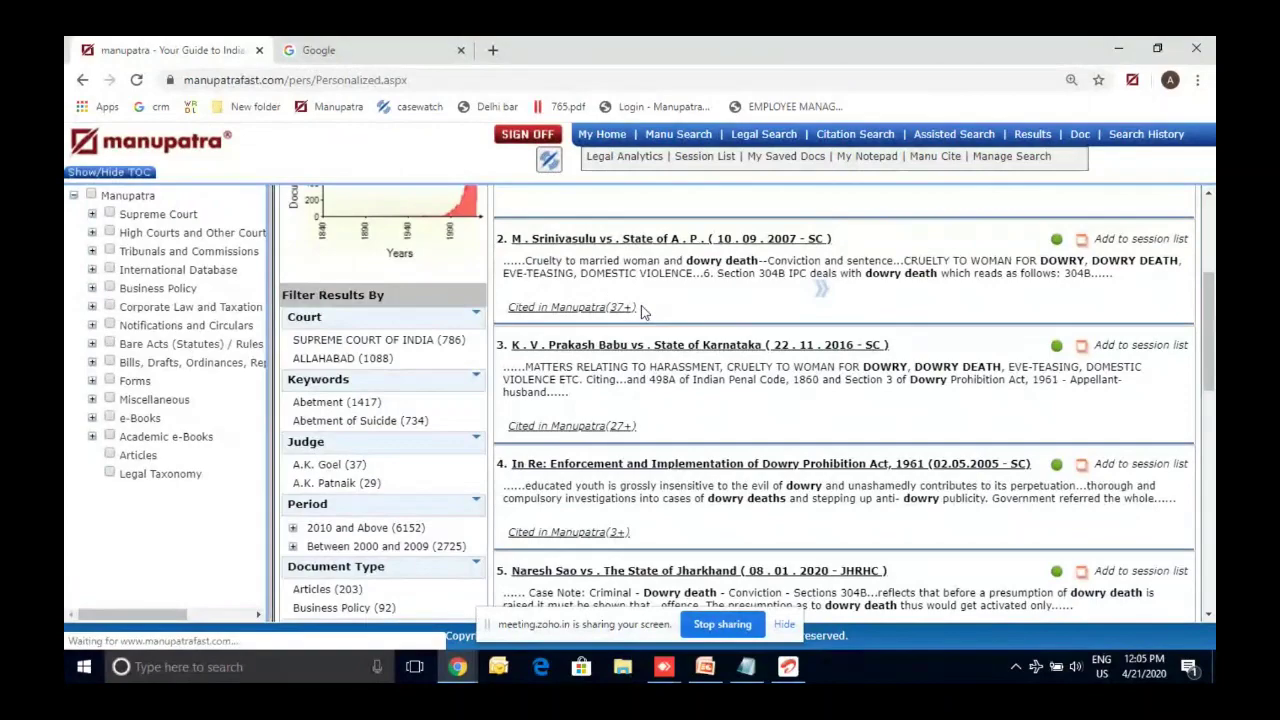
{"action": "scroll", "coordinate": [643, 312], "scroll_direction": "down", "scroll_amount": 1}
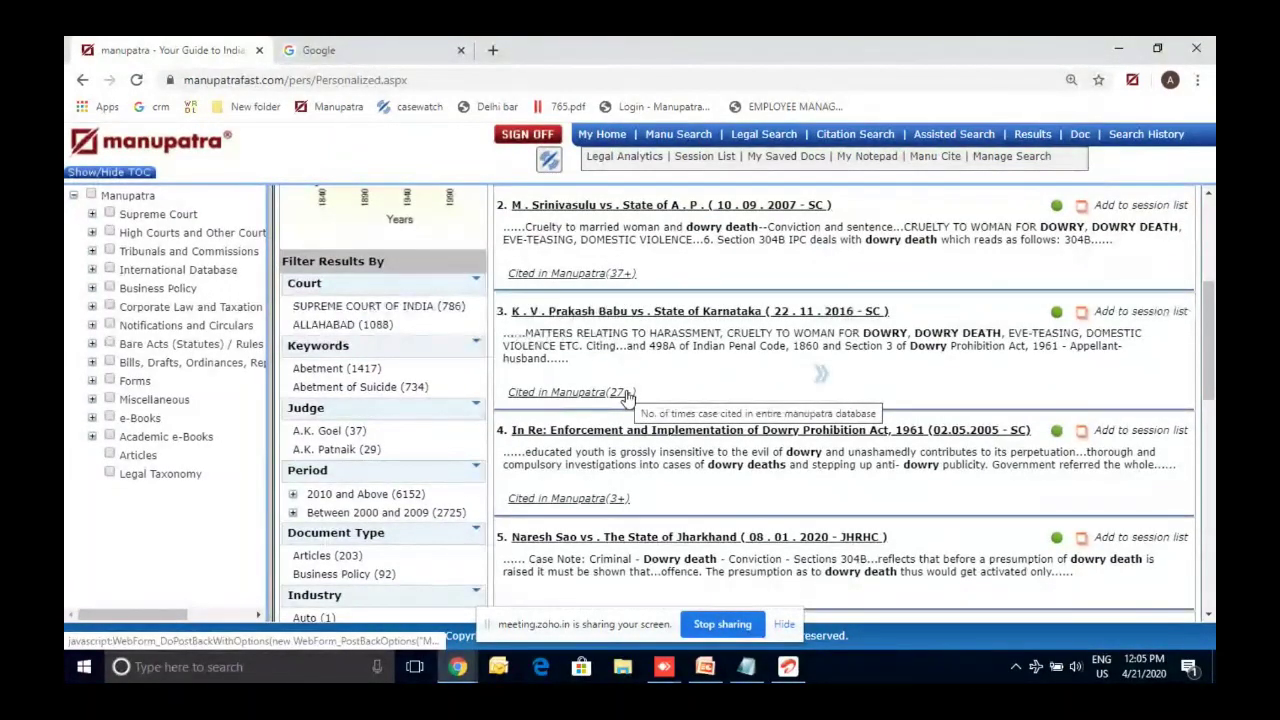
{"action": "scroll", "coordinate": [876, 335], "scroll_direction": "down", "scroll_amount": 3}
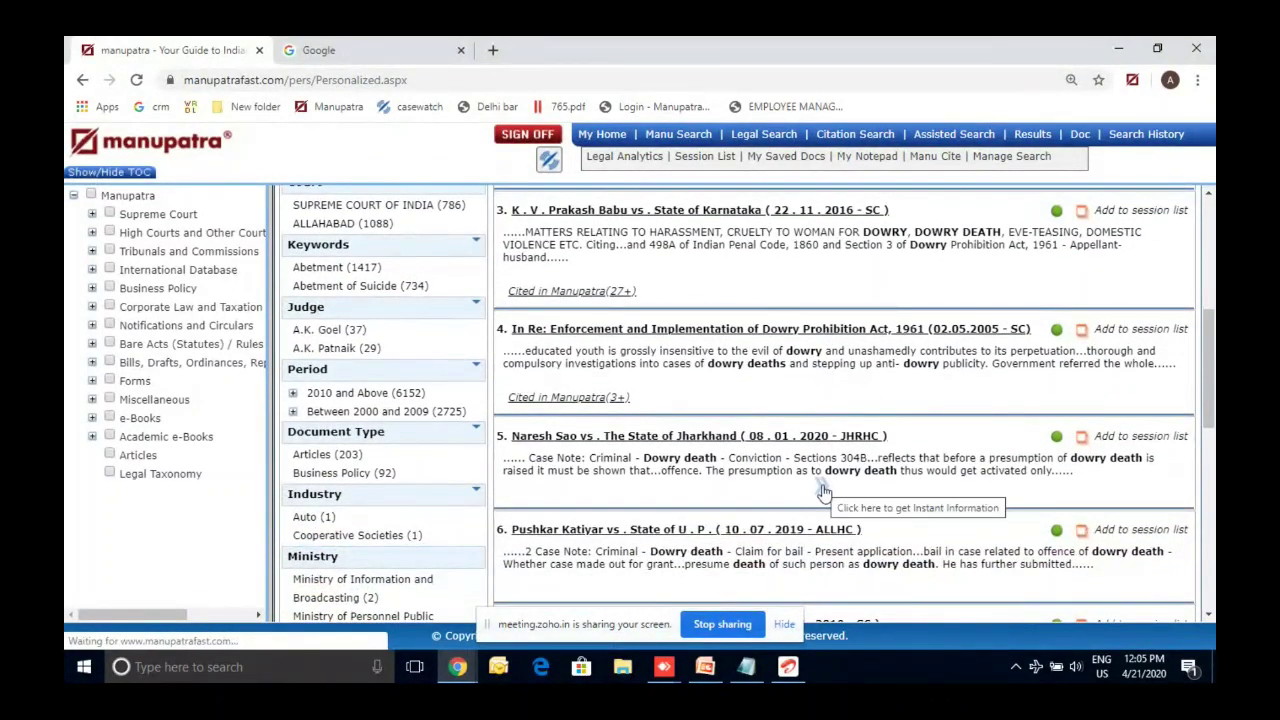
Read the ManuInstant summary of the fourth result, try its Mentioned citing reference, and return to the first results.
{"action": "left_click", "coordinate": [818, 381]}
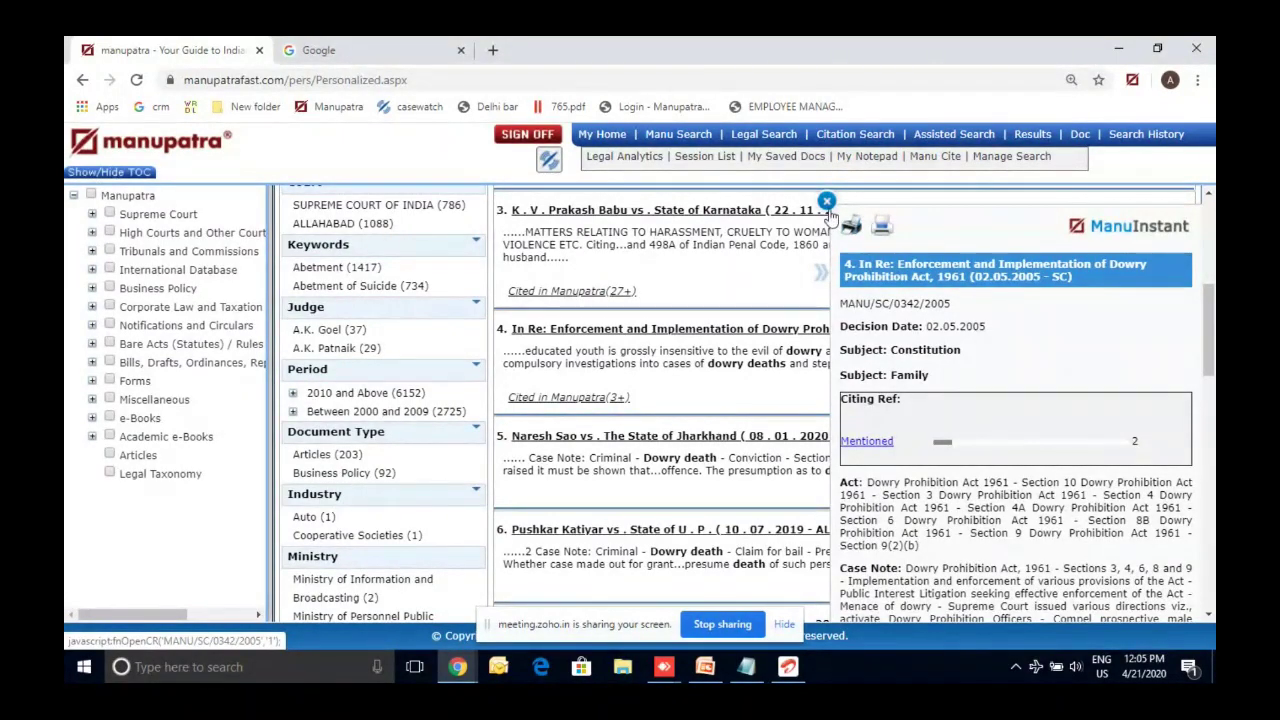
{"action": "scroll", "coordinate": [953, 386], "scroll_direction": "down", "scroll_amount": 3}
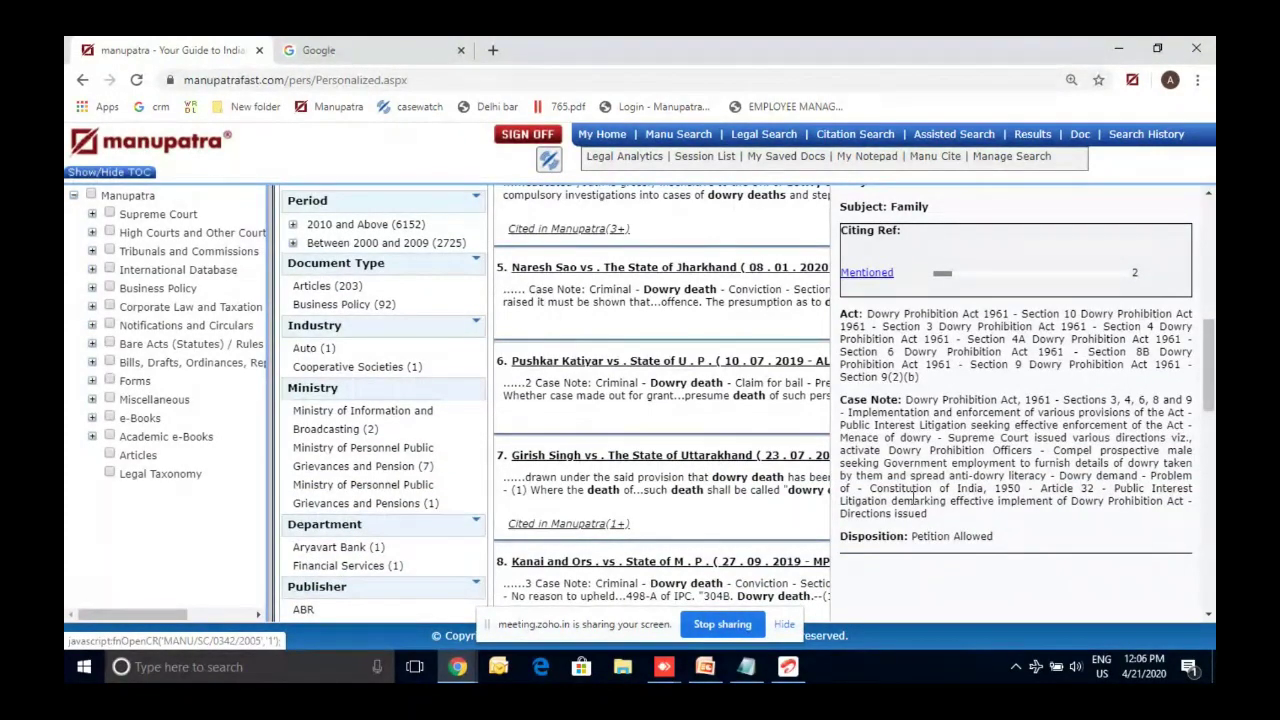
{"action": "scroll", "coordinate": [913, 492], "scroll_direction": "up", "scroll_amount": 1}
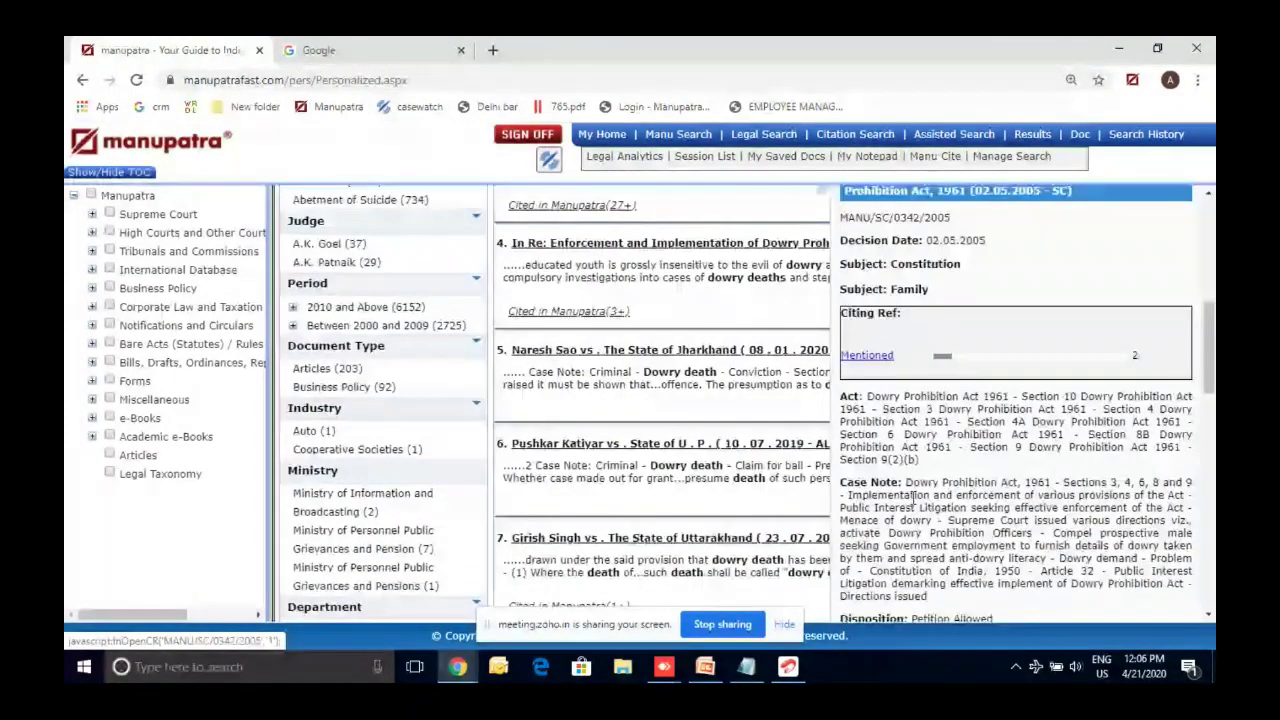
{"action": "scroll", "coordinate": [913, 500], "scroll_direction": "up", "scroll_amount": 1}
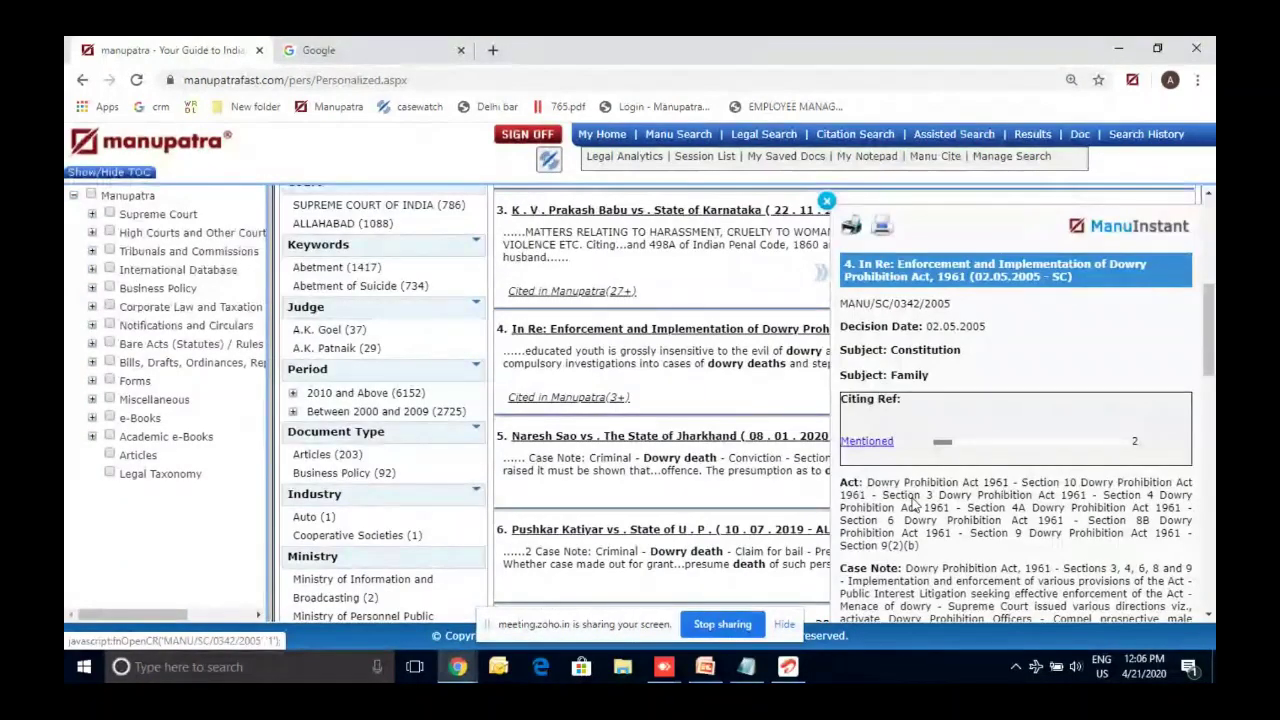
{"action": "left_click", "coordinate": [855, 448]}
{"action": "scroll", "coordinate": [1025, 293], "scroll_direction": "up", "scroll_amount": 4}
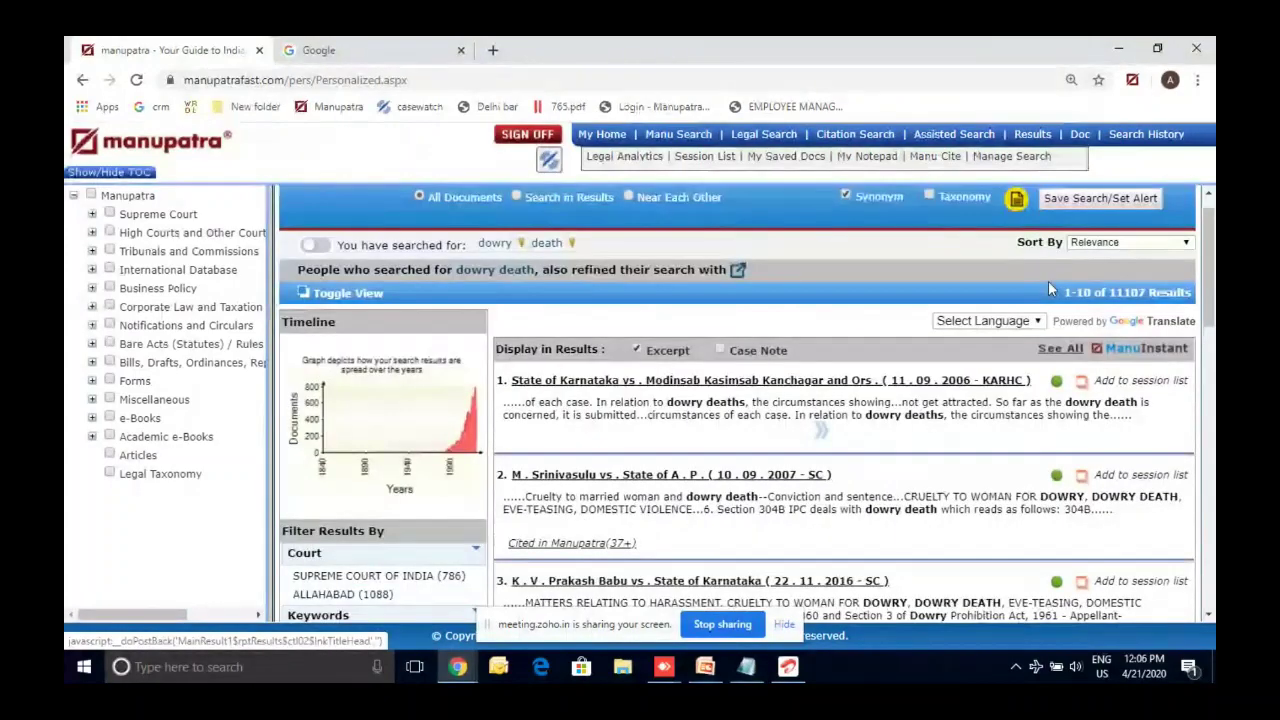
Open the second dowry death result and close the blank pop-up window and the Google tab.
{"action": "left_click", "coordinate": [705, 480]}
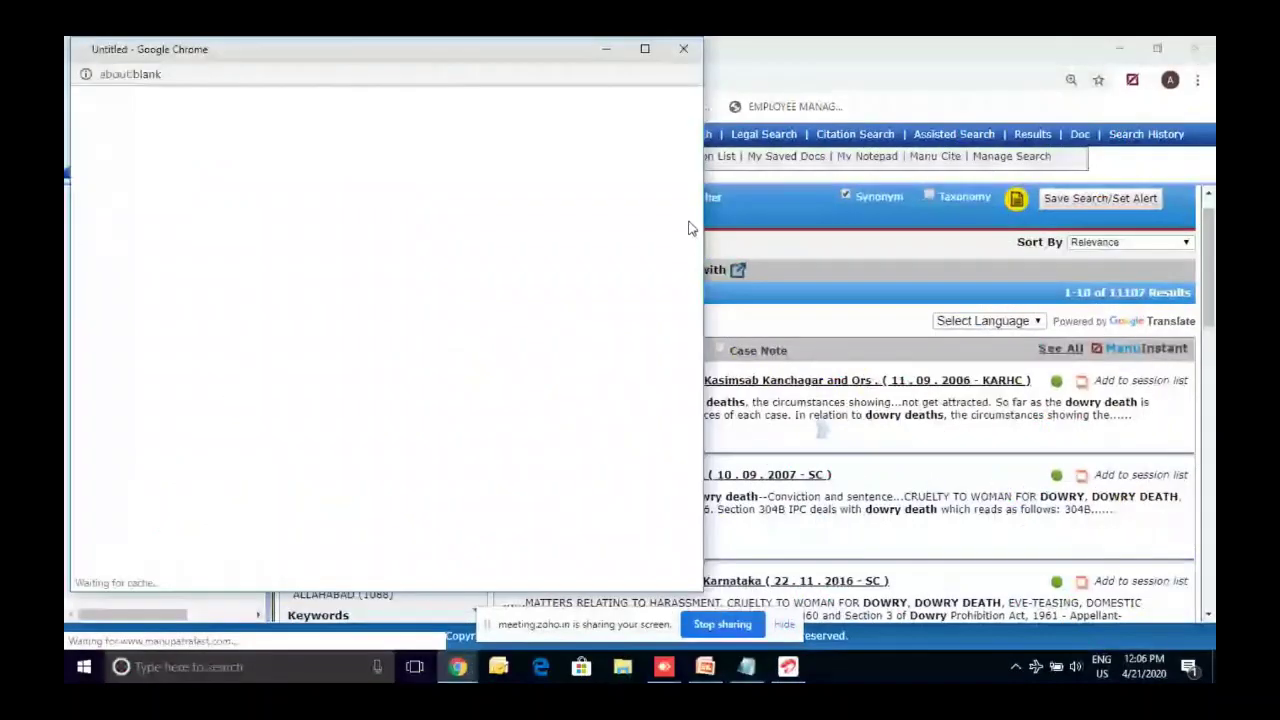
{"action": "left_click", "coordinate": [683, 48]}
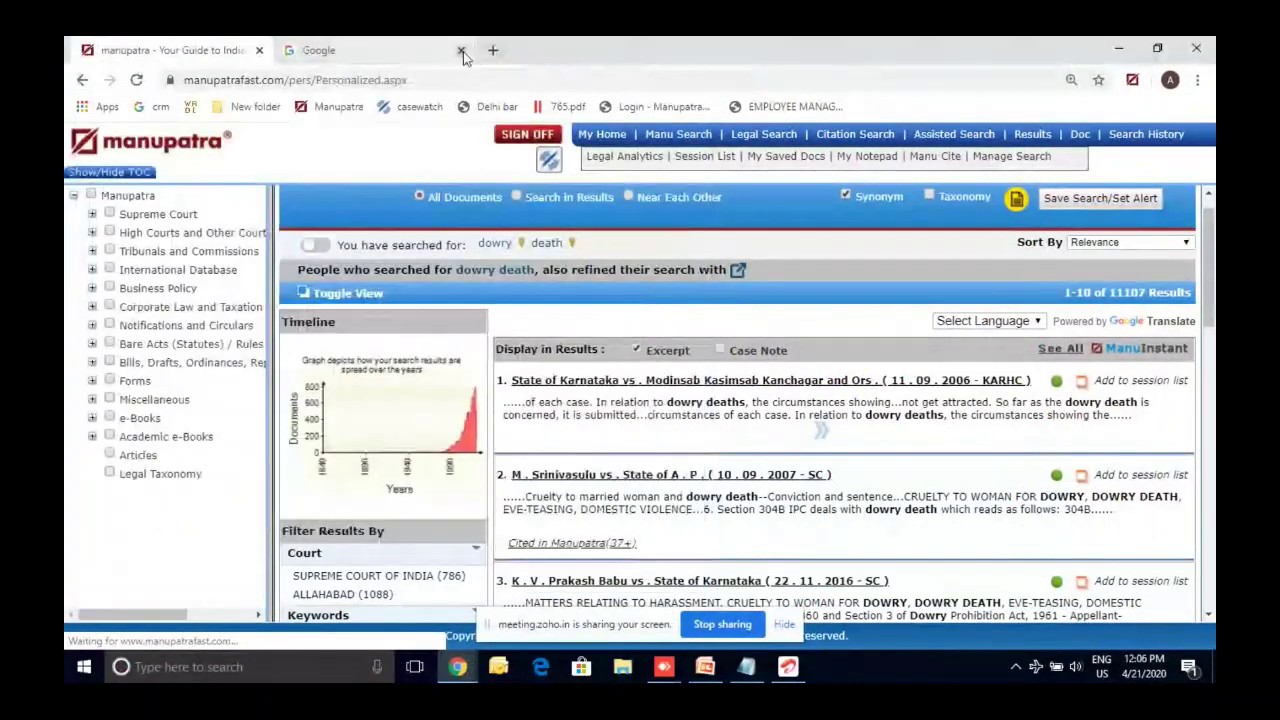
{"action": "left_click", "coordinate": [461, 50]}
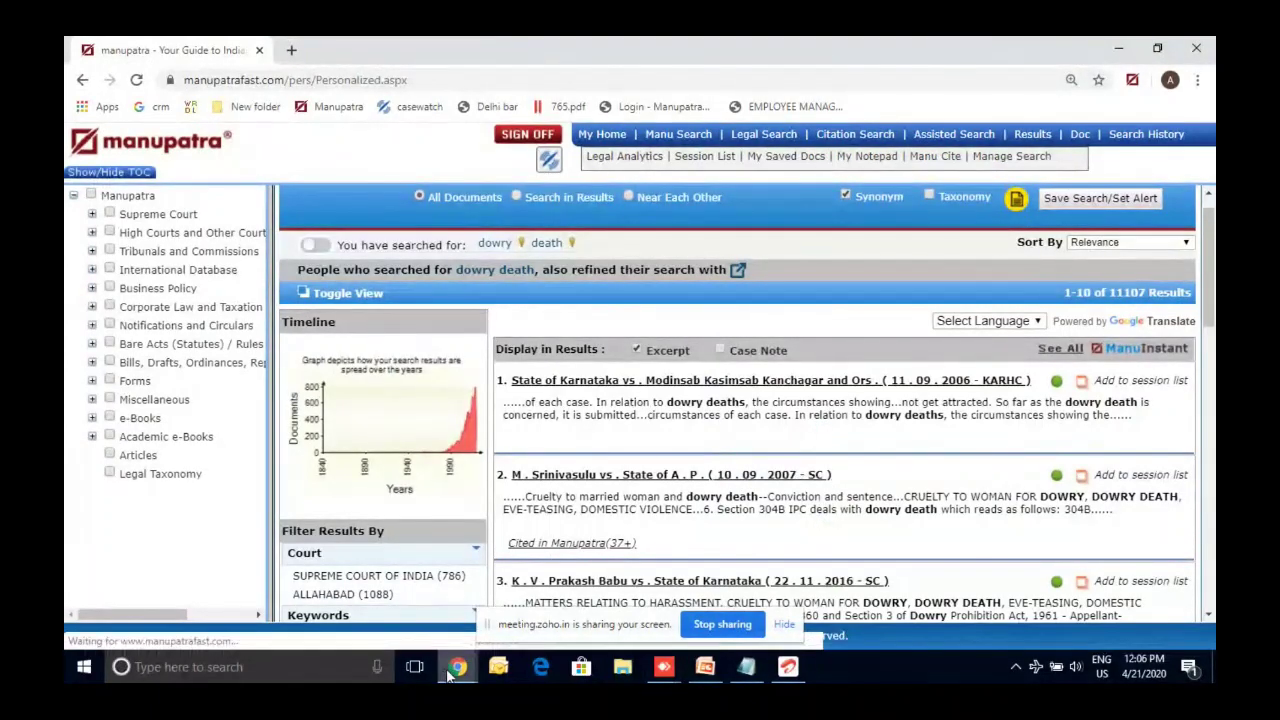
Switch to the Zoho Meeting window and read the latest attendee questions in the Q&A.
{"action": "mouse_move", "coordinate": [457, 666]}
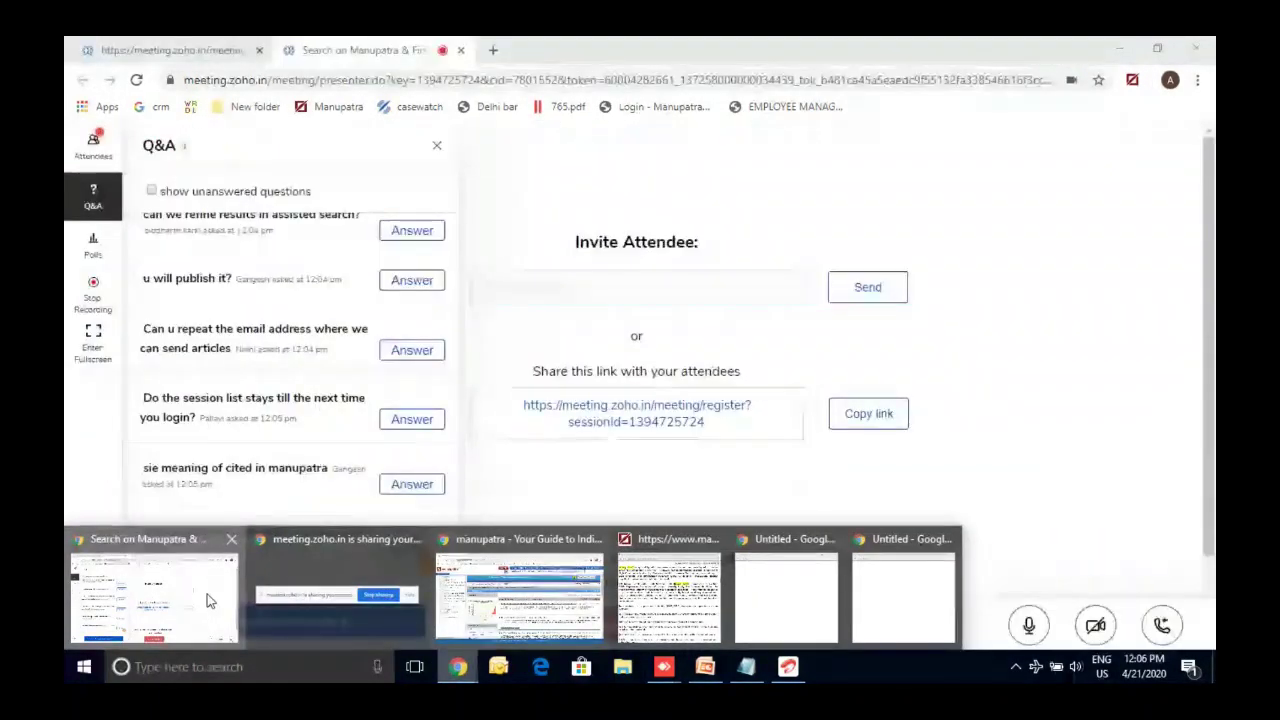
{"action": "left_click", "coordinate": [210, 600]}
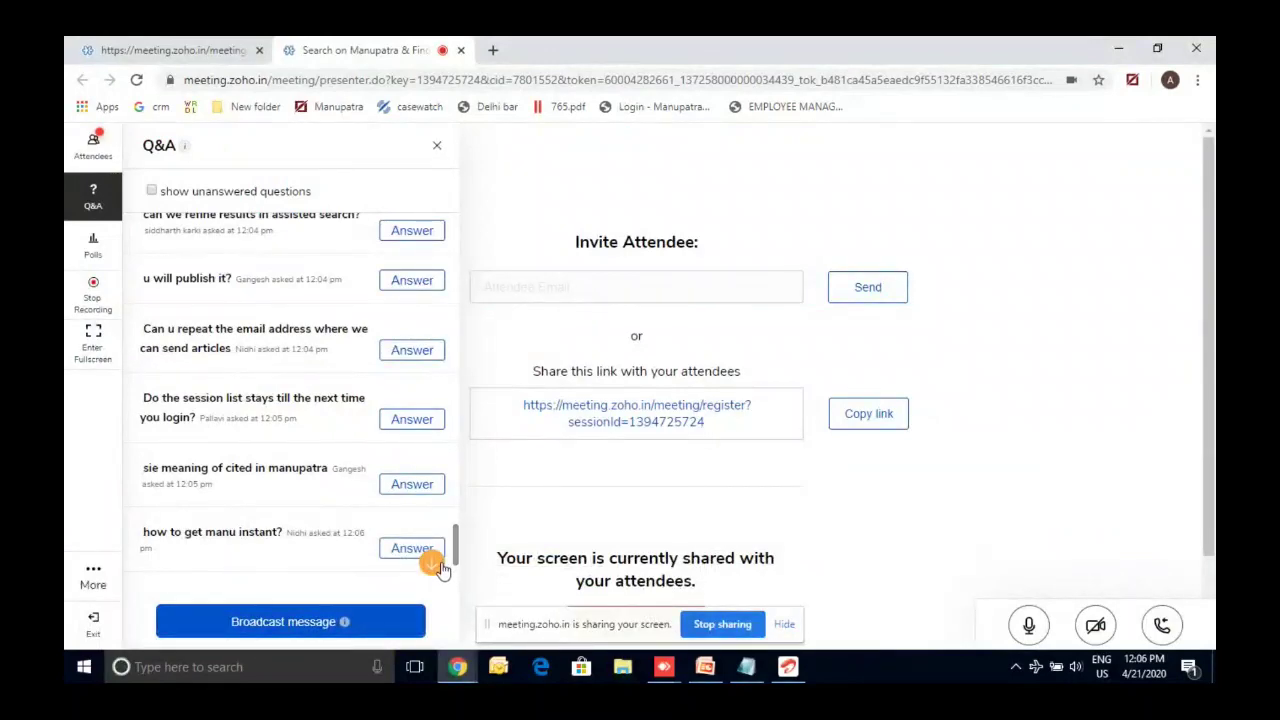
Switch to Manupatra to look through the opened judgment's case note, citing reference and cases referred, and return to the Zoho Meeting Q&A.
{"action": "mouse_move", "coordinate": [468, 676]}
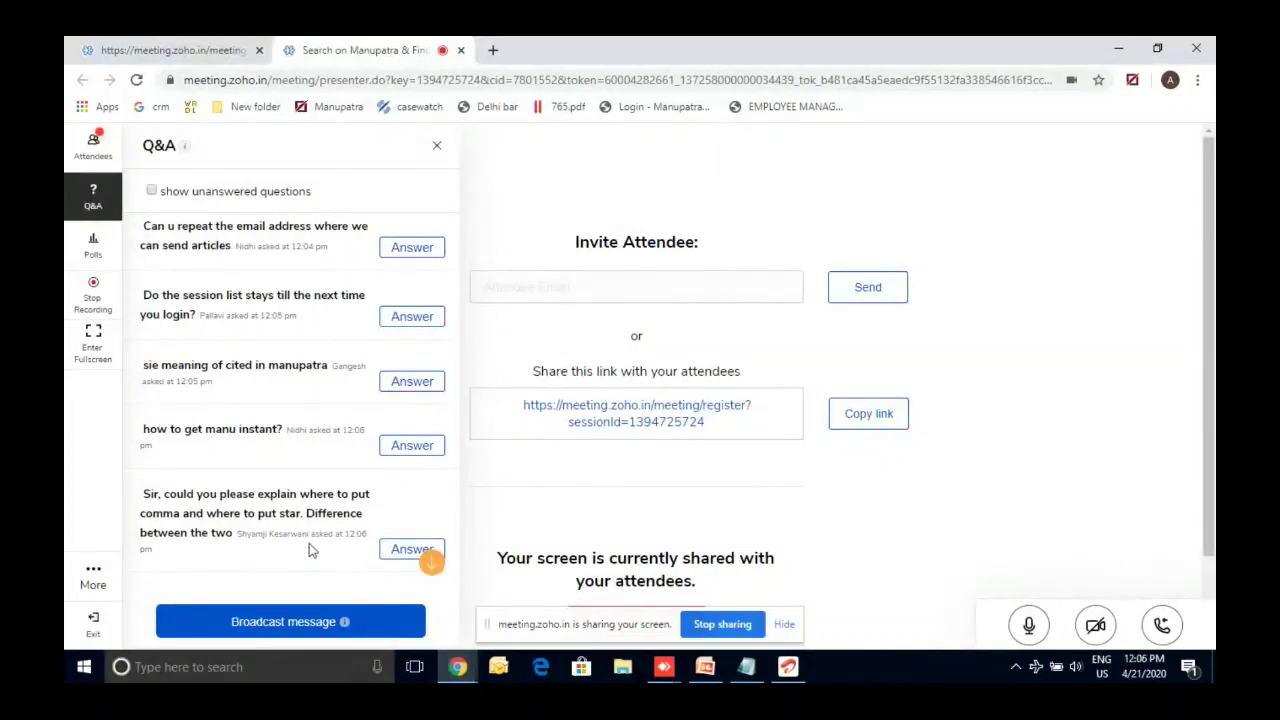
{"action": "left_click", "coordinate": [455, 670]}
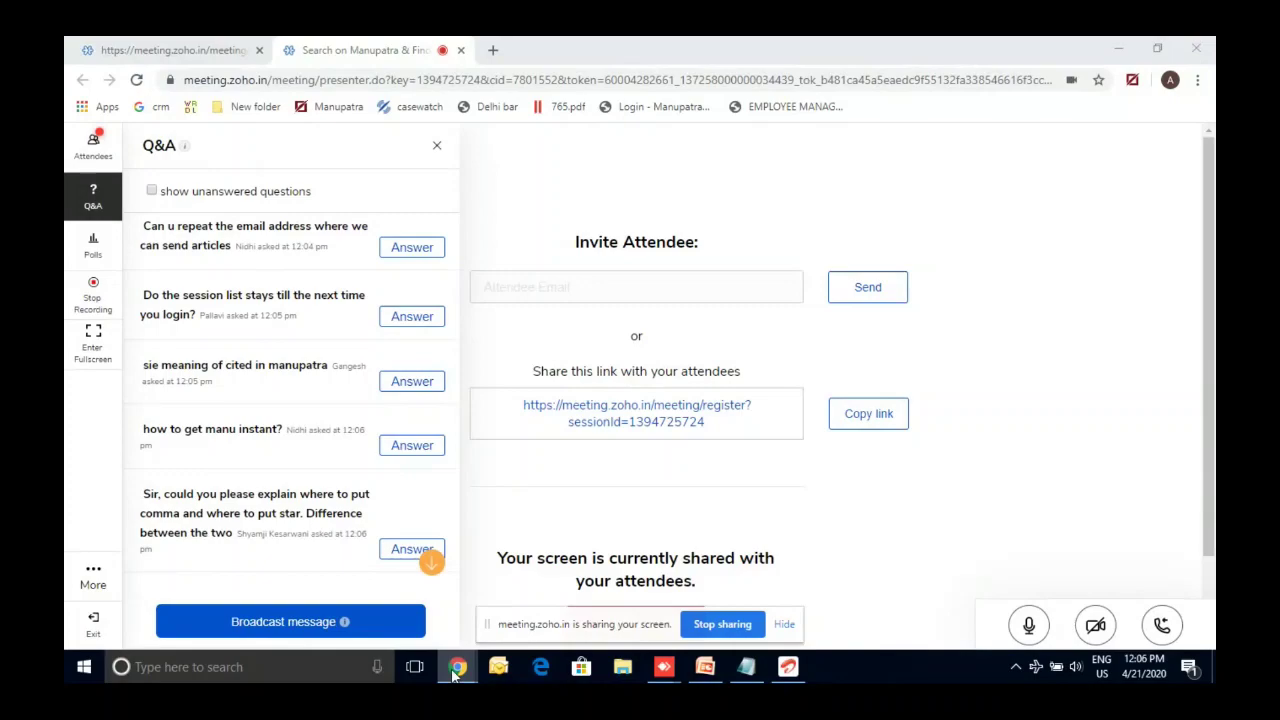
{"action": "left_click", "coordinate": [455, 668]}
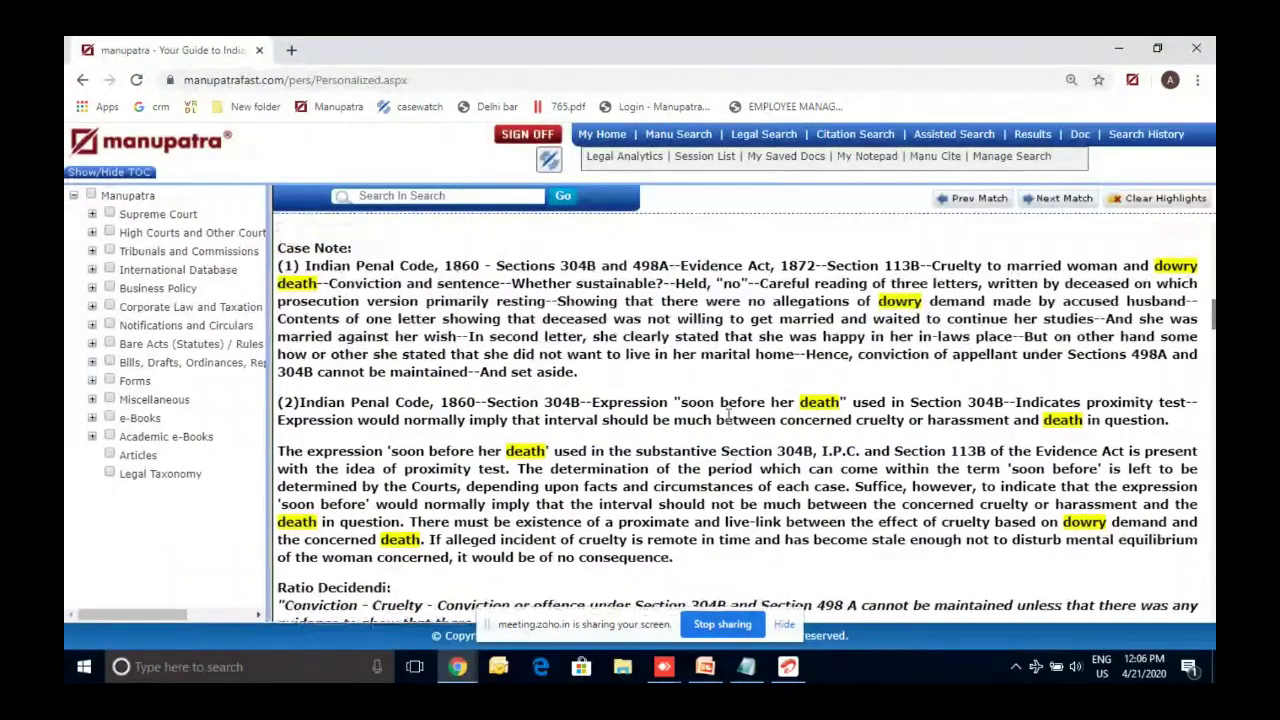
{"action": "scroll", "coordinate": [794, 307], "scroll_direction": "up", "scroll_amount": 1}
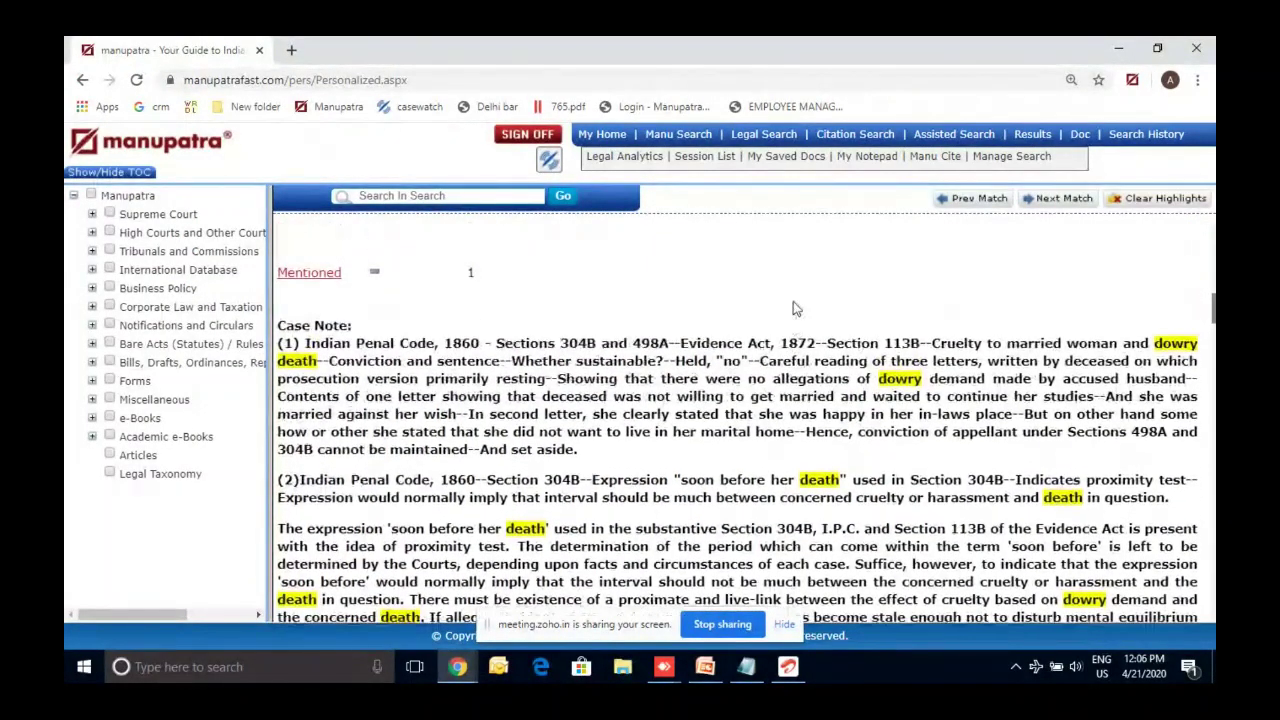
{"action": "scroll", "coordinate": [793, 308], "scroll_direction": "up", "scroll_amount": 4}
{"action": "left_click", "coordinate": [458, 670]}
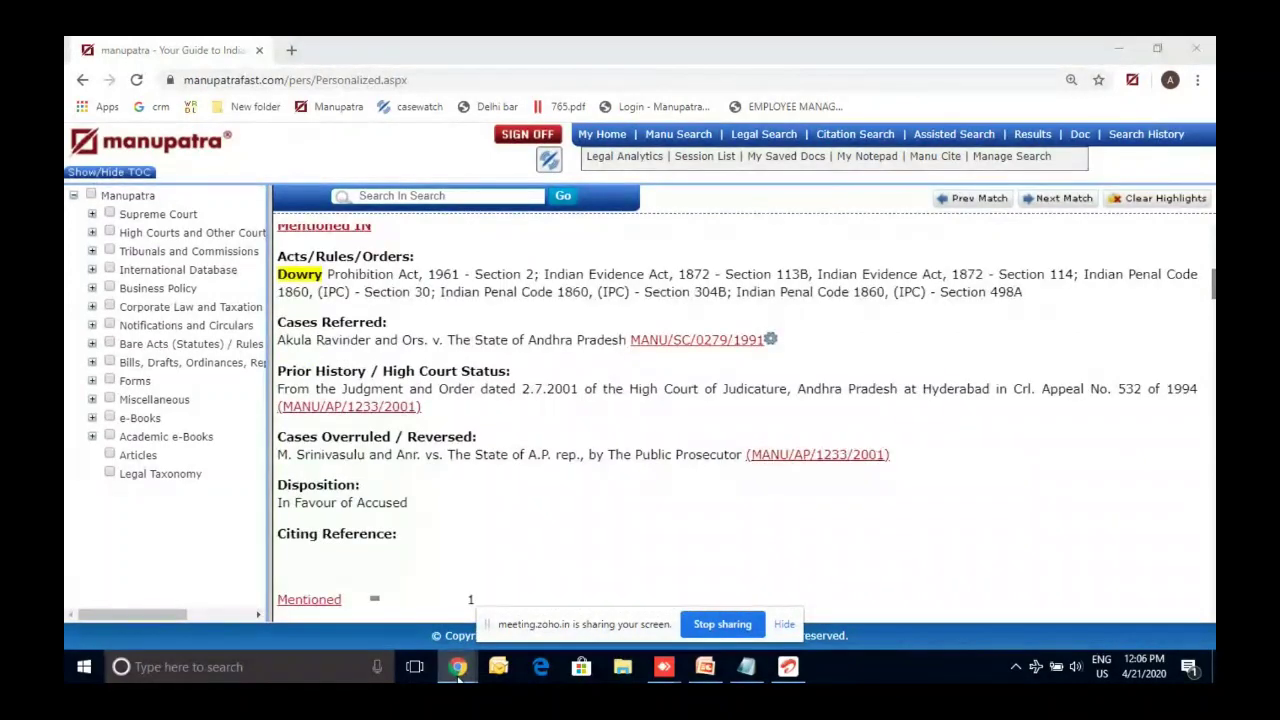
{"action": "left_click", "coordinate": [316, 566]}
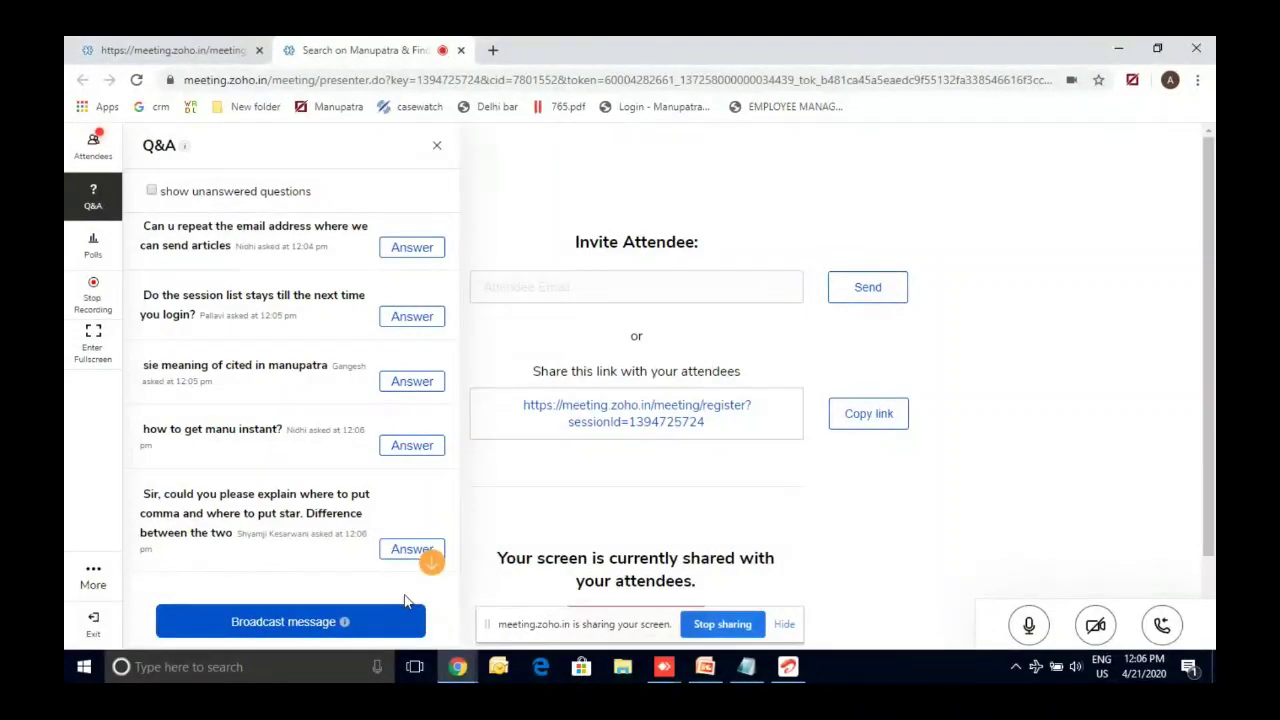
Bring up the separate judgment window for MANU/SC/0653/2009 and maximize it.
{"action": "mouse_move", "coordinate": [457, 666]}
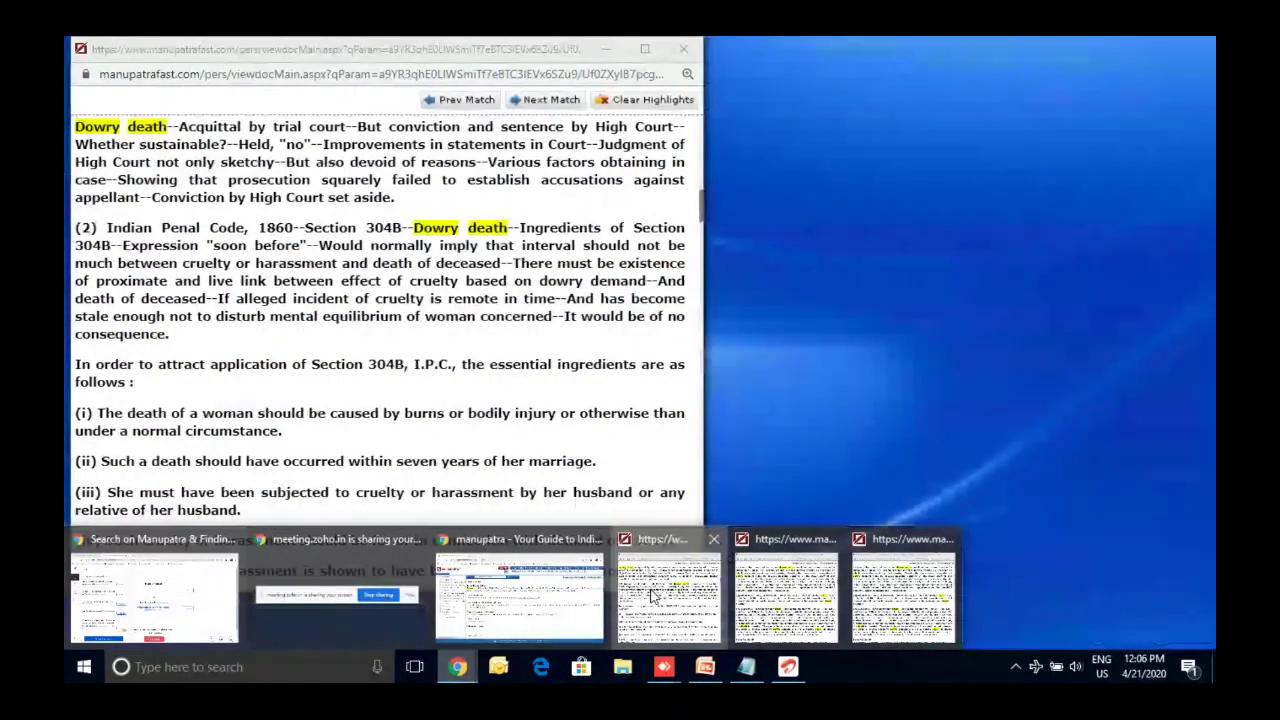
{"action": "left_click", "coordinate": [651, 597]}
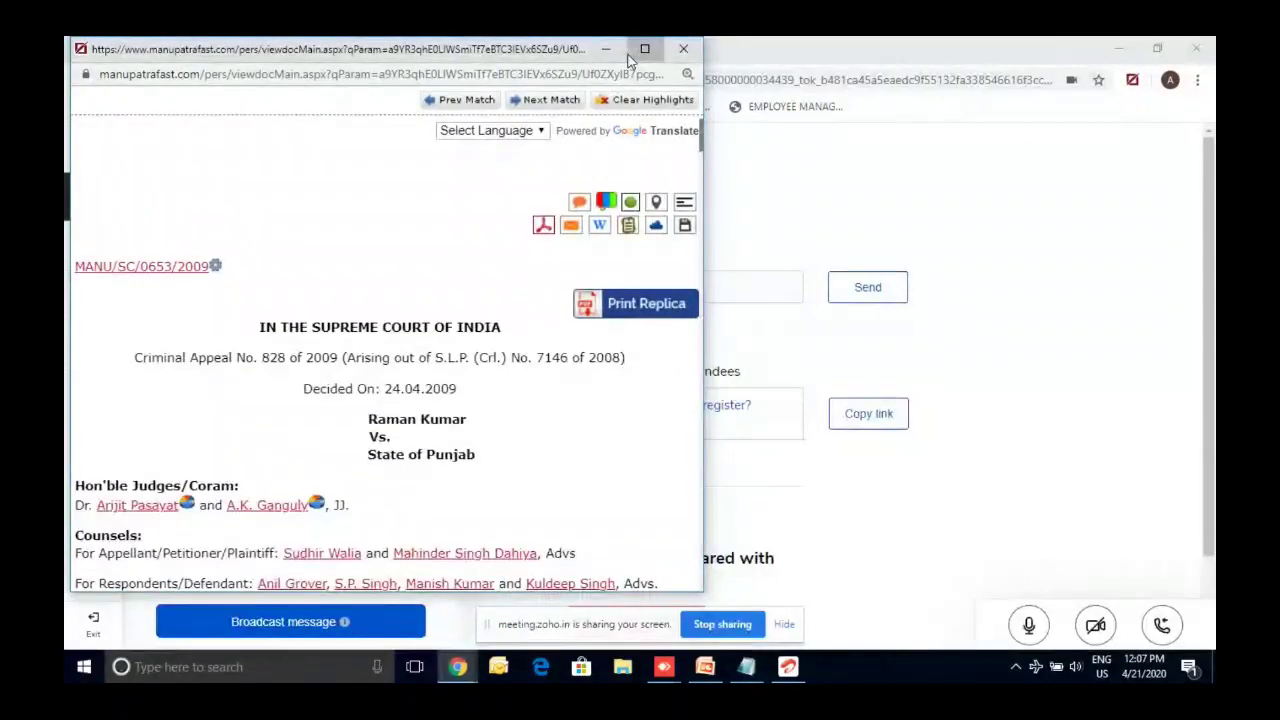
{"action": "left_click", "coordinate": [642, 47]}
{"action": "scroll", "coordinate": [838, 313], "scroll_direction": "down", "scroll_amount": 1}
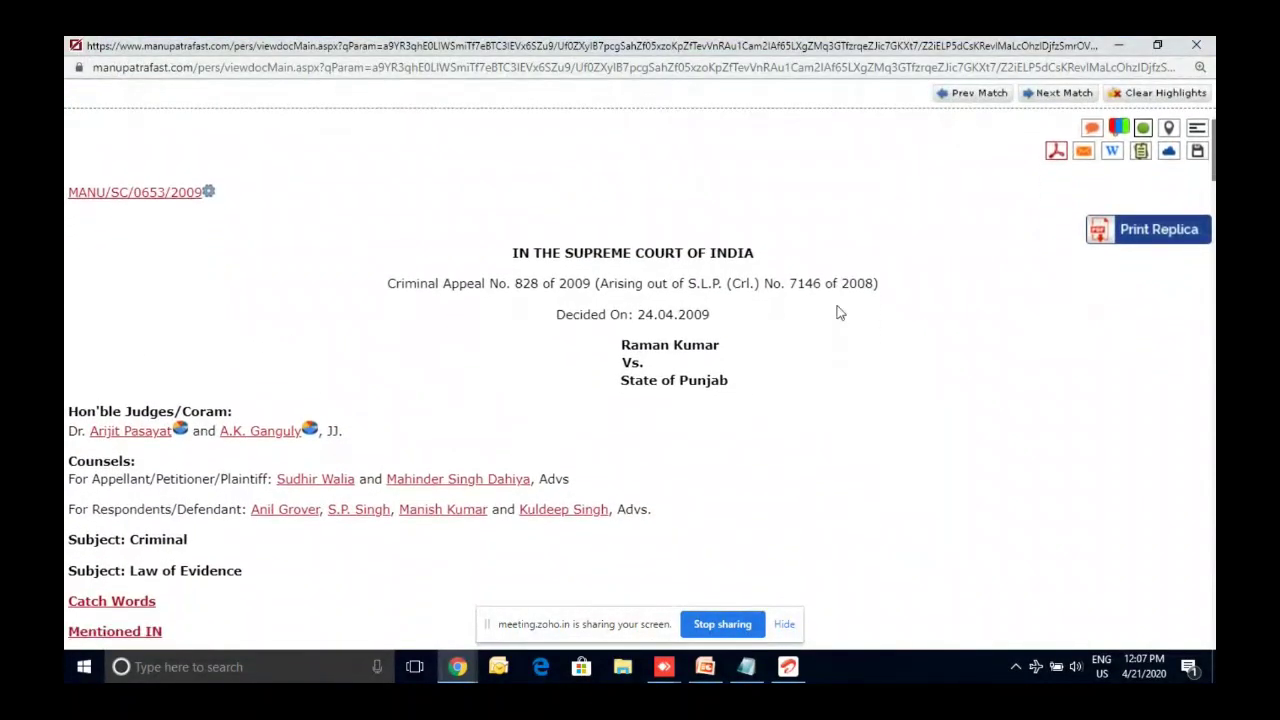
{"action": "scroll", "coordinate": [837, 309], "scroll_direction": "up", "scroll_amount": 1}
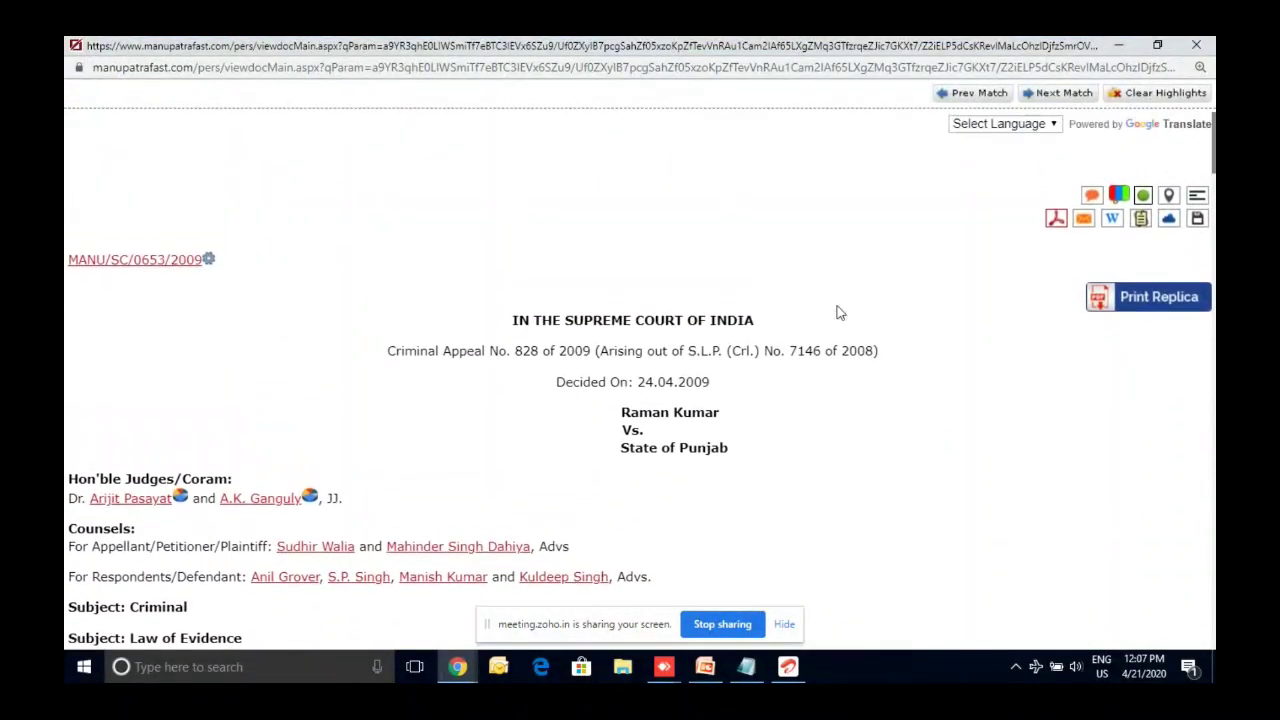
Create a new save folder named dowry for the judgment without a folder password, and decline saving the login in the browser.
{"action": "left_click", "coordinate": [1199, 221]}
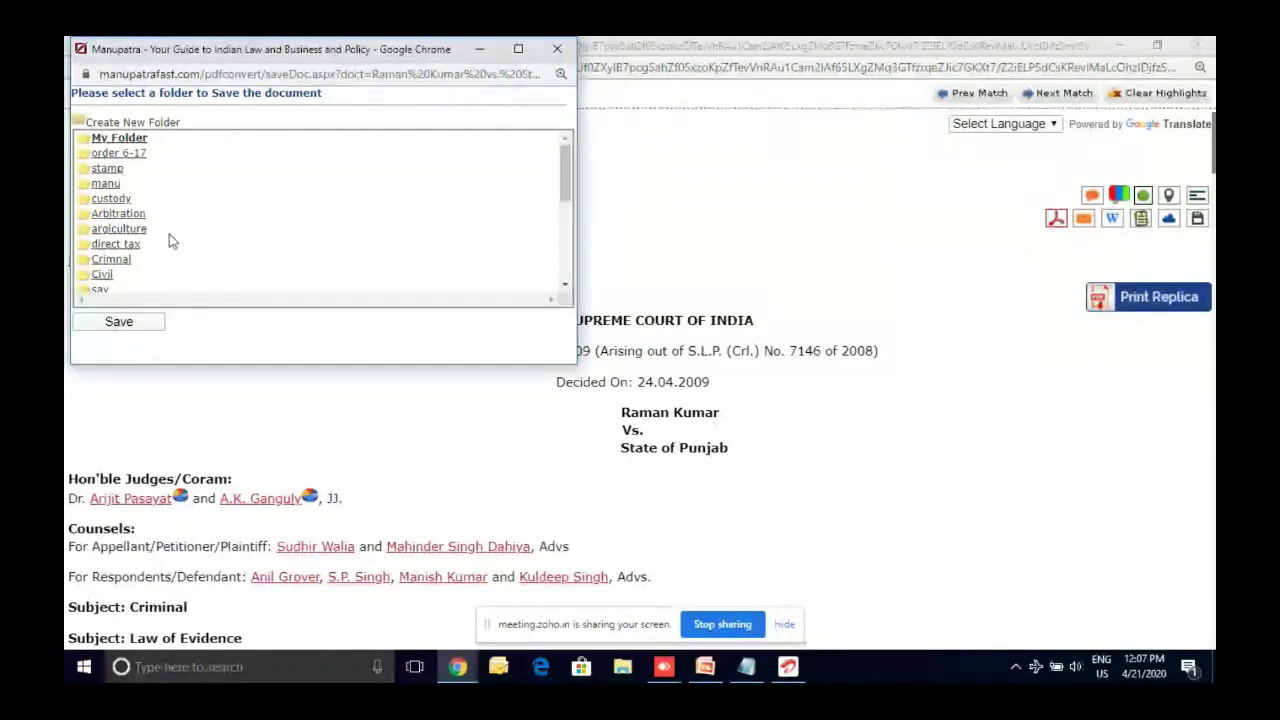
{"action": "left_click", "coordinate": [82, 122]}
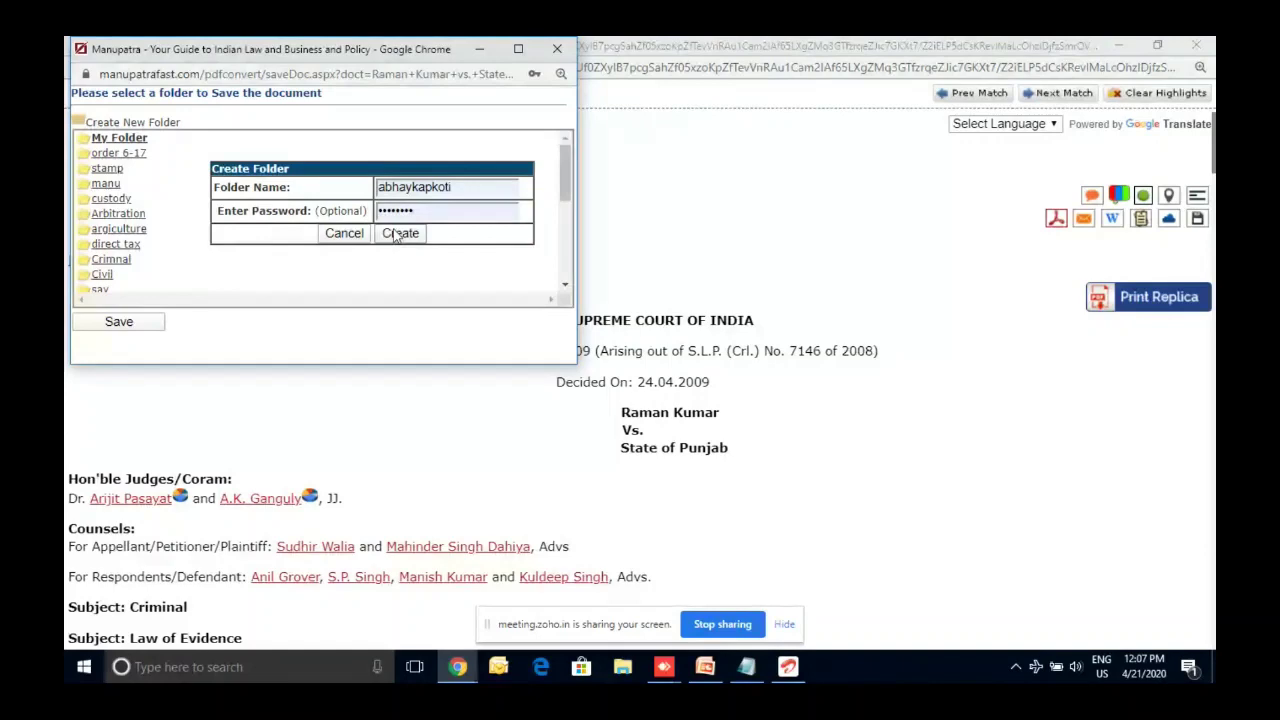
{"action": "double_click", "coordinate": [394, 190]}
{"action": "type", "text": "d"}
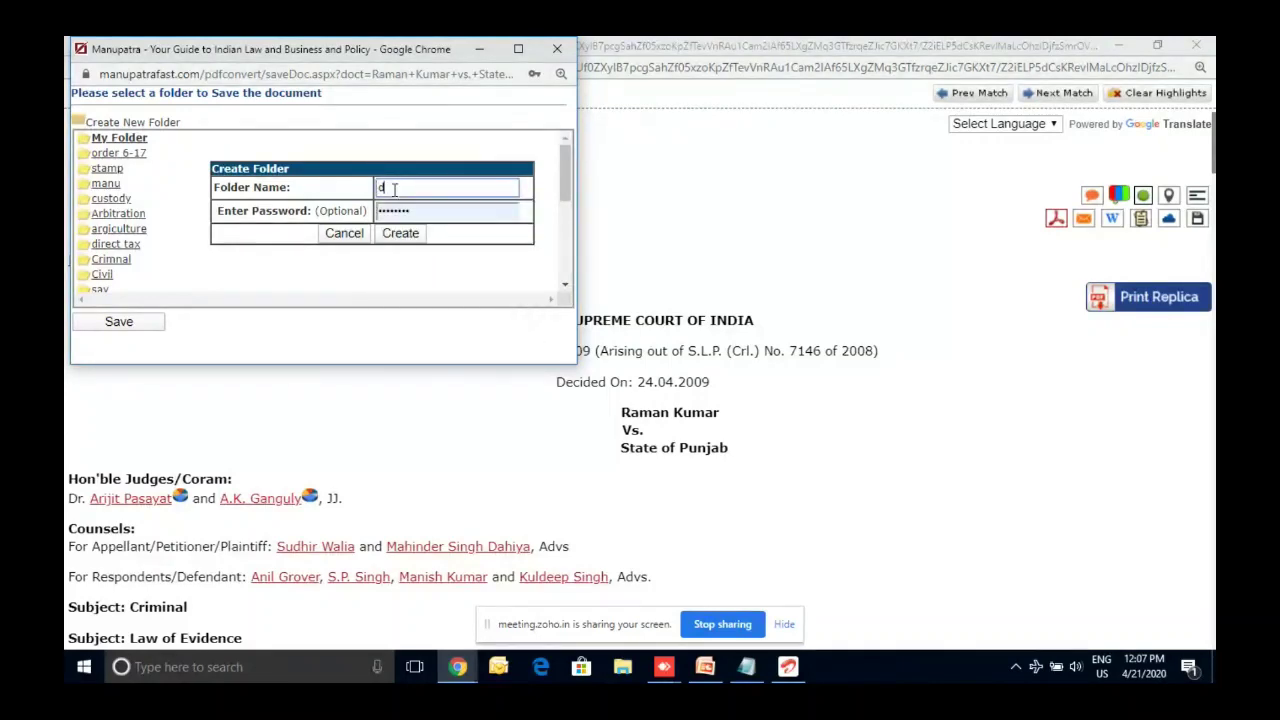
{"action": "type", "text": "owry"}
{"action": "left_click", "coordinate": [399, 209]}
{"action": "left_click", "coordinate": [326, 205]}
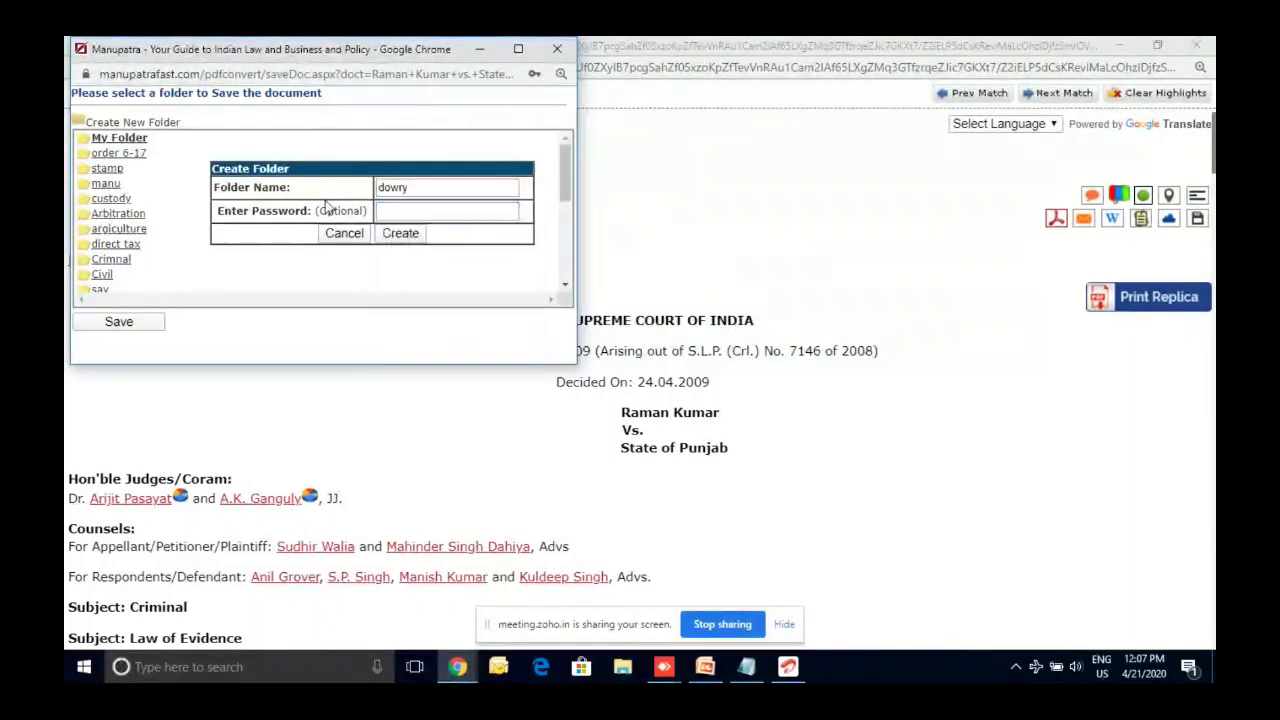
{"action": "left_click", "coordinate": [400, 232]}
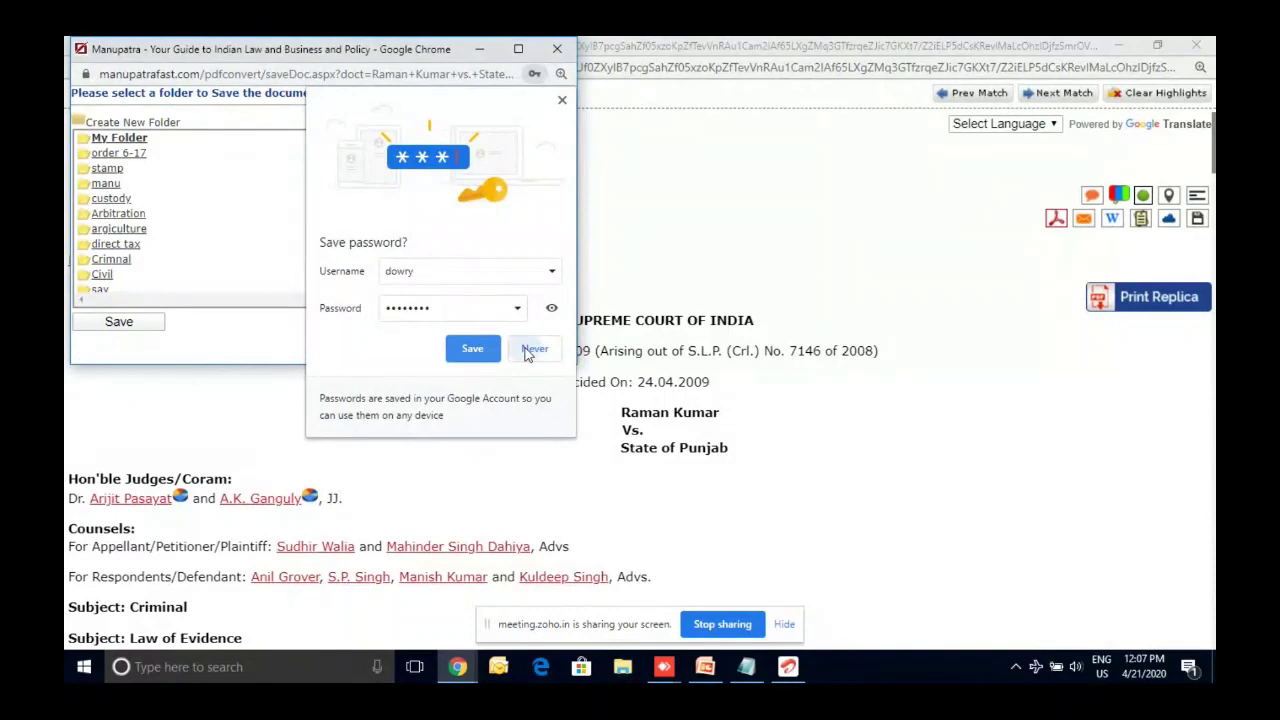
{"action": "left_click", "coordinate": [532, 349]}
Save the judgment into the dowry folder and minimize the saved-documents and judgment windows.
{"action": "left_click_drag", "start_coordinate": [573, 199], "coordinate": [560, 268]}
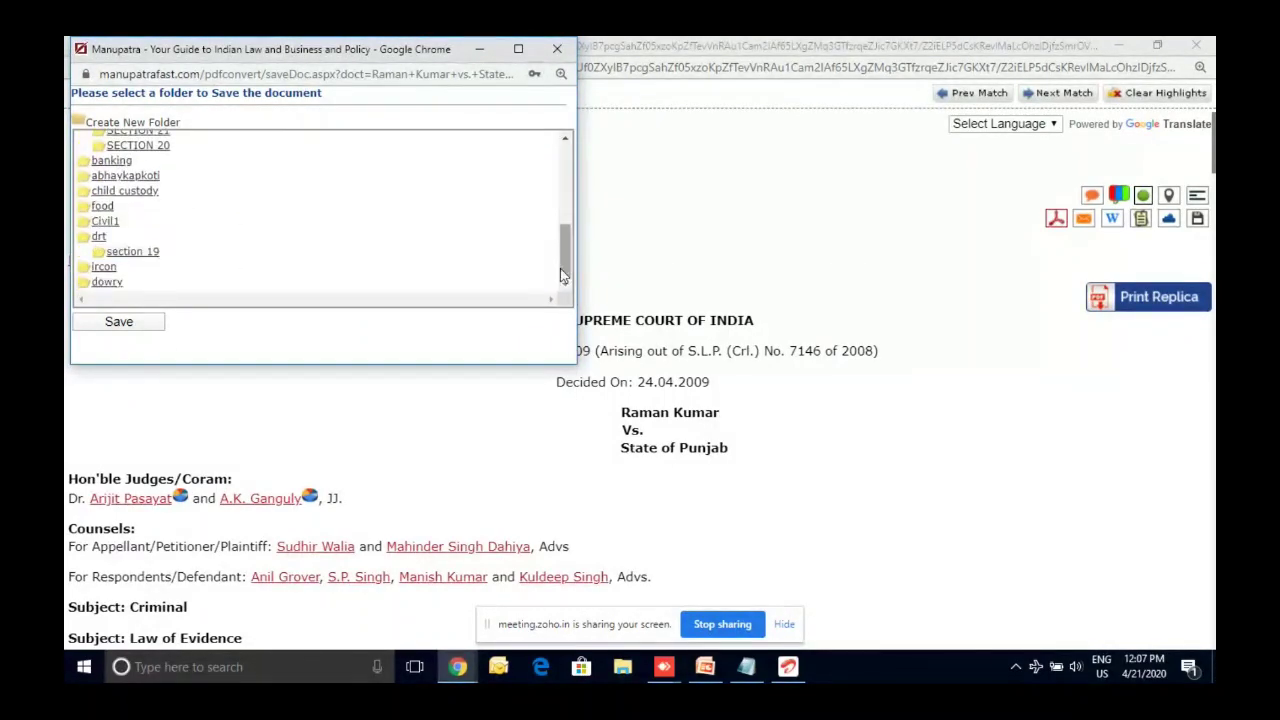
{"action": "left_click", "coordinate": [108, 283]}
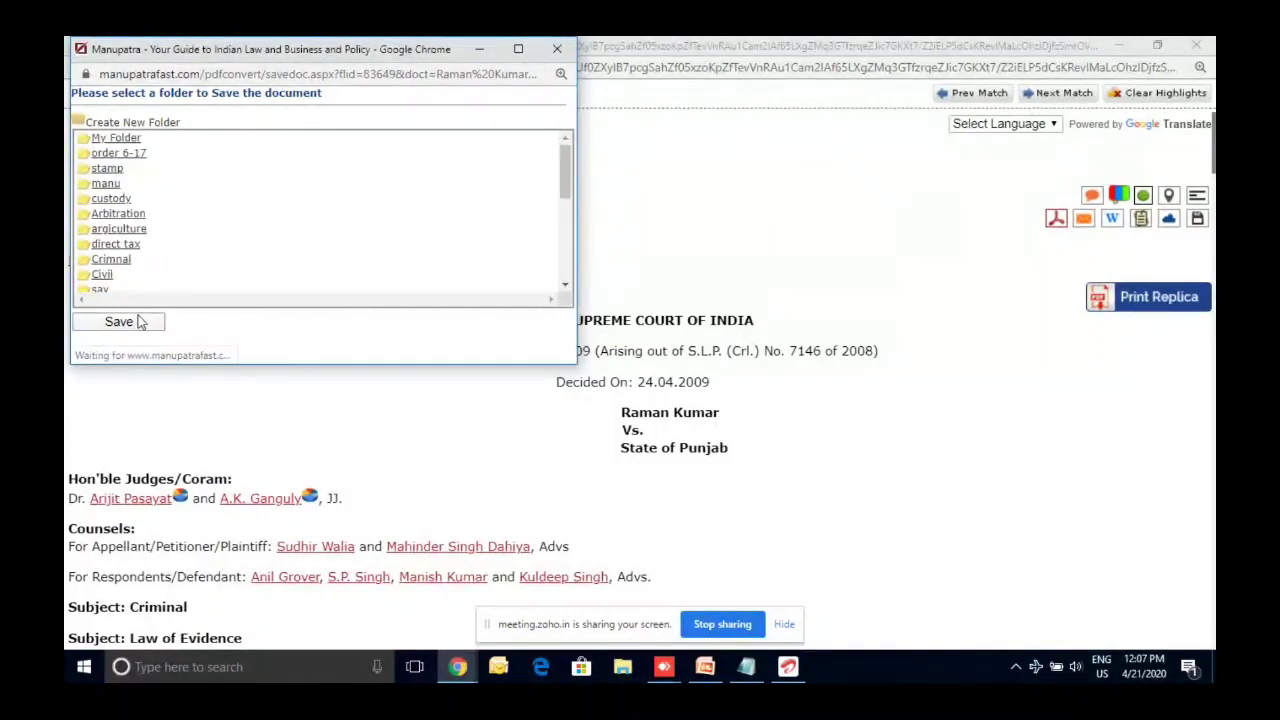
{"action": "left_click", "coordinate": [140, 321]}
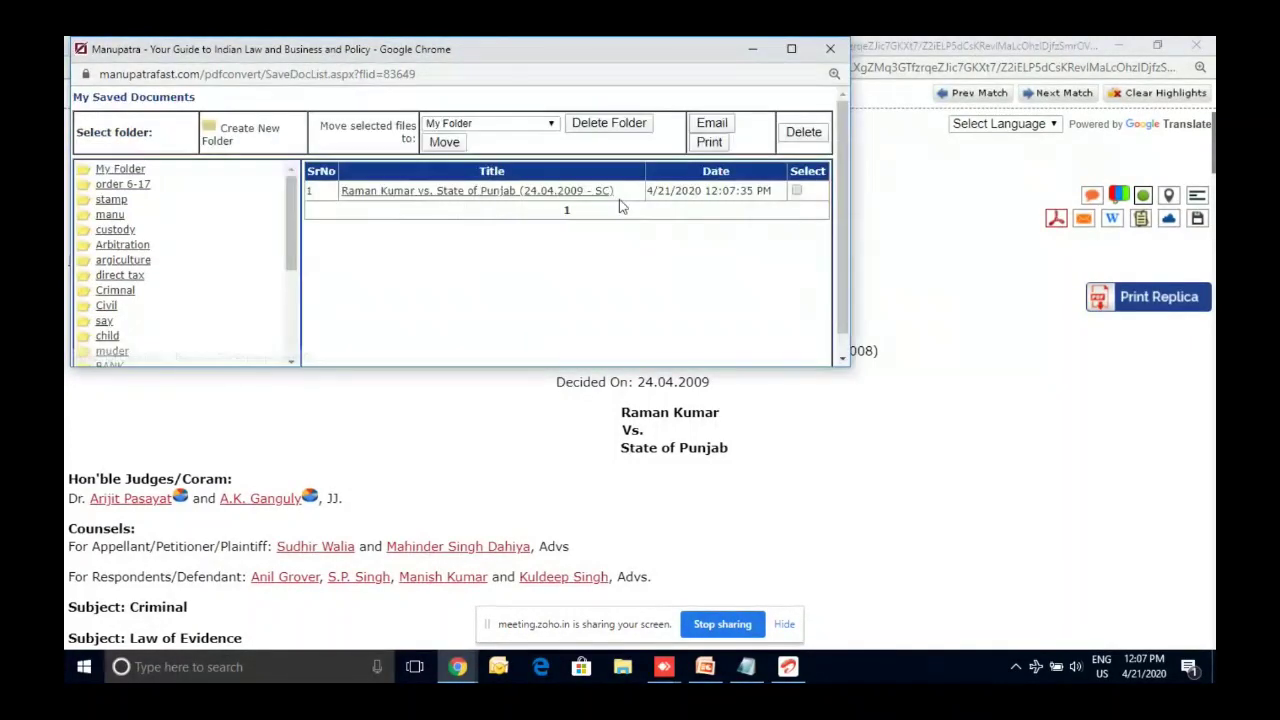
{"action": "left_click", "coordinate": [752, 50]}
{"action": "left_click", "coordinate": [1120, 45]}
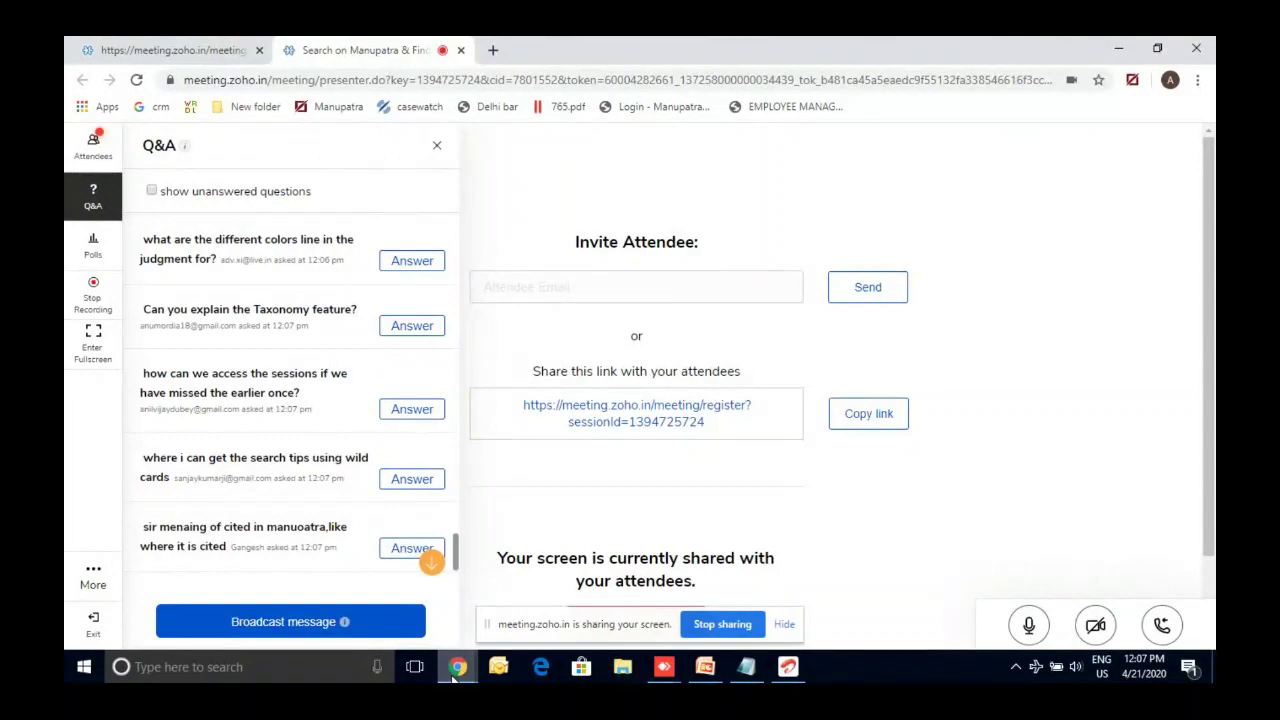
View the contents of the dowry folder in My Saved Documents and close that window.
{"action": "left_click", "coordinate": [455, 670]}
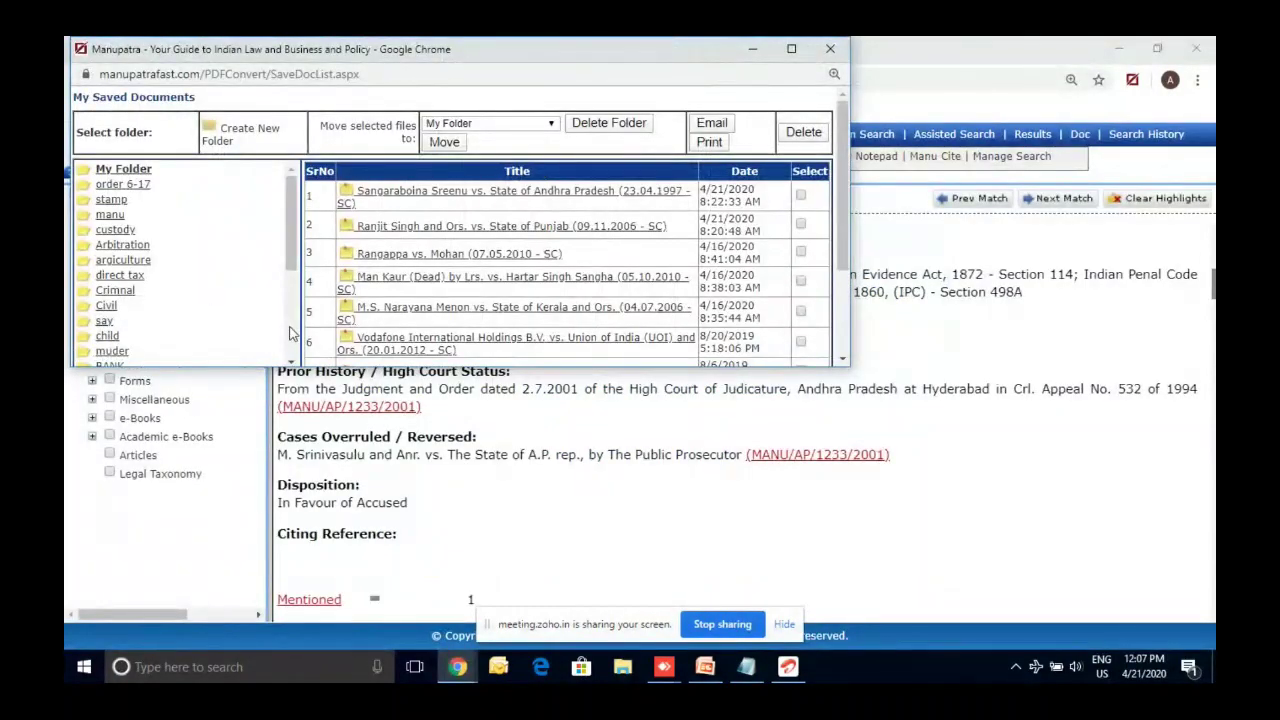
{"action": "left_click", "coordinate": [290, 333]}
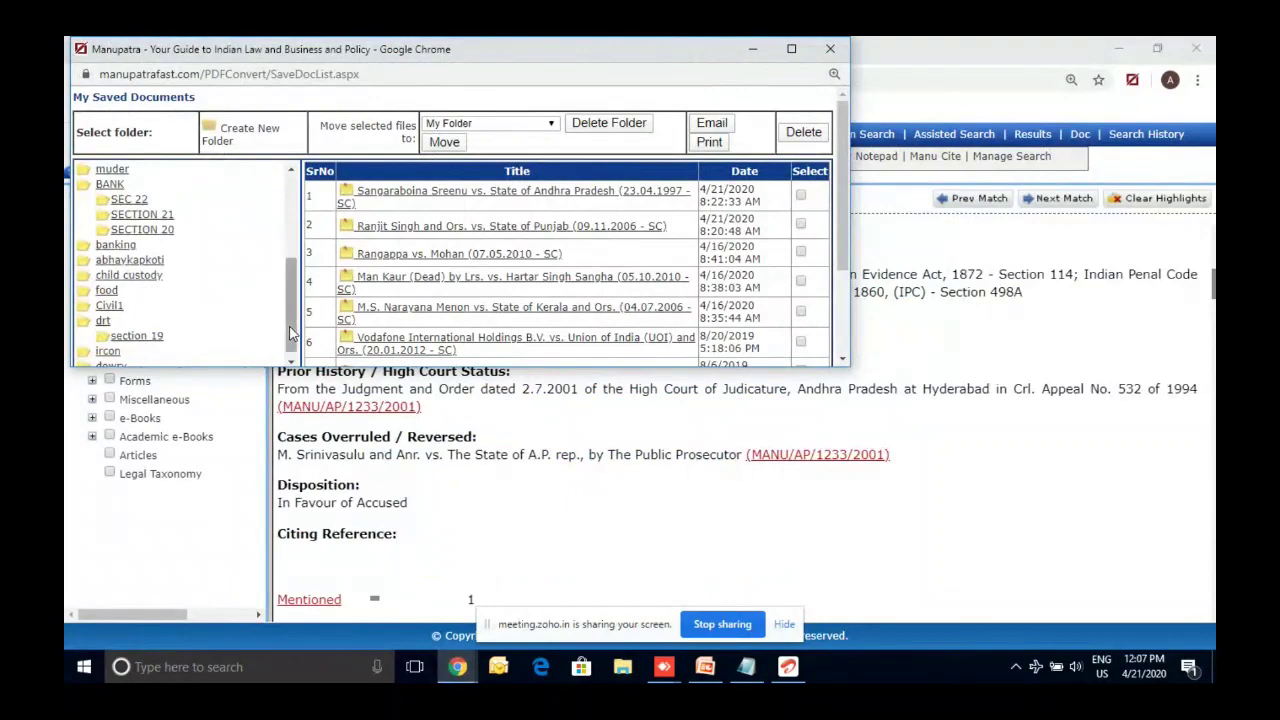
{"action": "left_click", "coordinate": [103, 368]}
{"action": "left_click", "coordinate": [830, 48]}
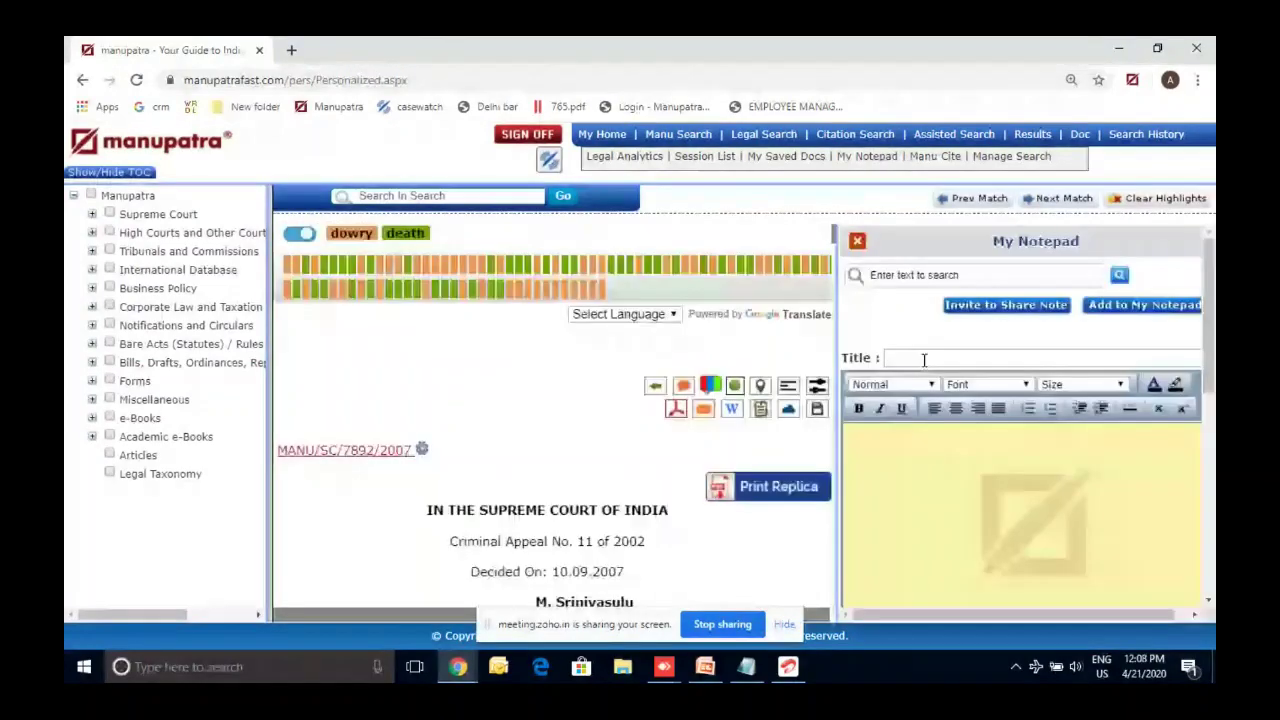
Save a notepad note titled dowry containing the headnote passage on the expression 'soon before her death' from MANU/SC/7892/2007.
{"action": "left_click", "coordinate": [925, 358]}
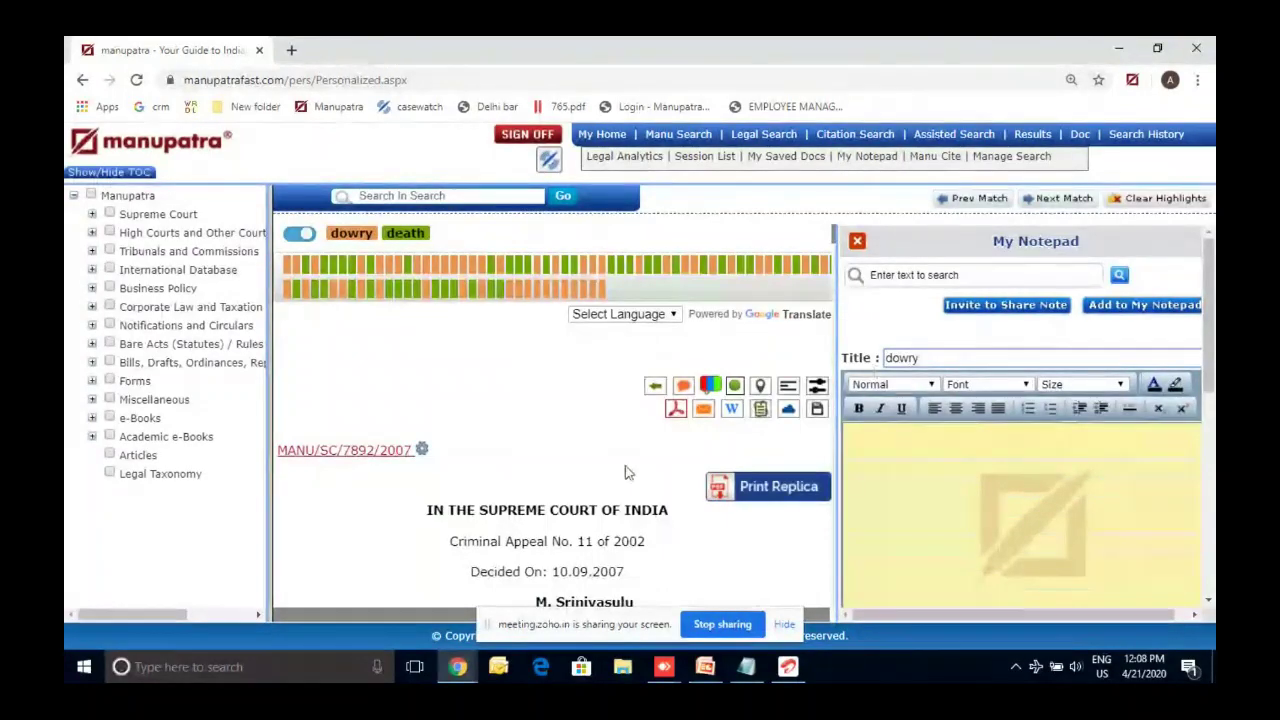
{"action": "scroll", "coordinate": [610, 460], "scroll_direction": "down", "scroll_amount": 2}
{"action": "scroll", "coordinate": [610, 460], "scroll_direction": "down", "scroll_amount": 10}
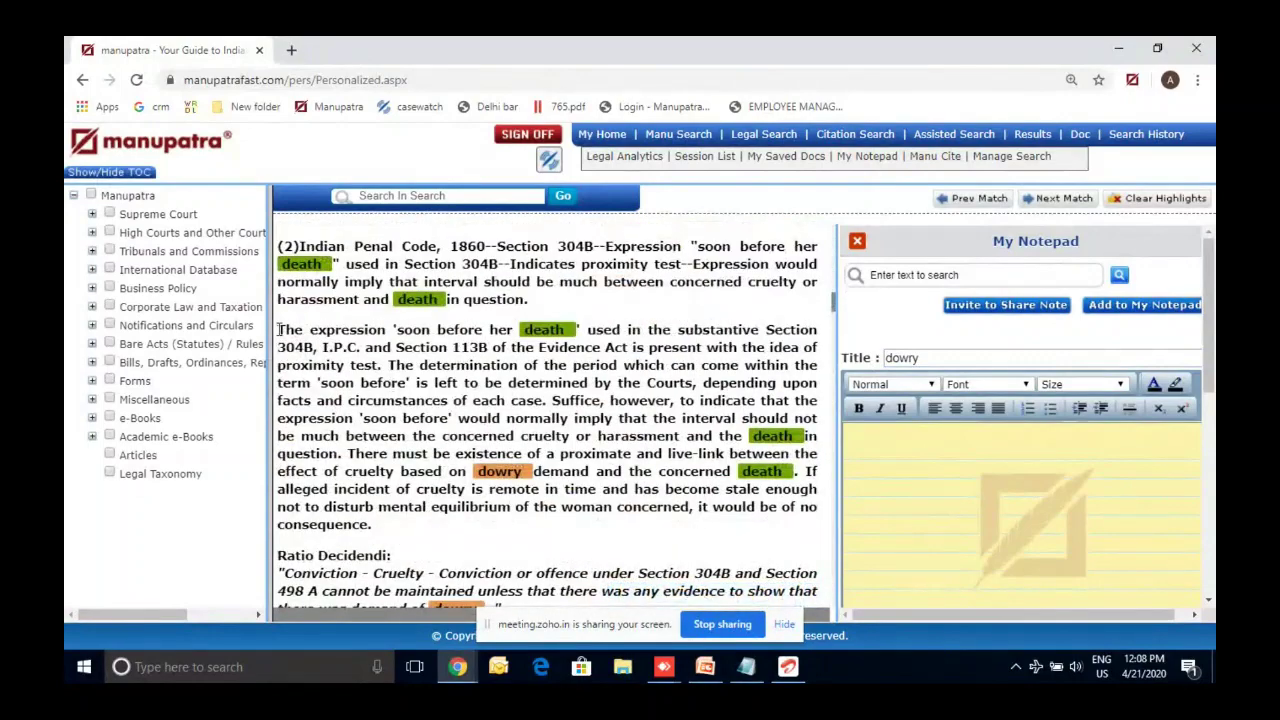
{"action": "left_click_drag", "start_coordinate": [277, 329], "coordinate": [599, 481]}
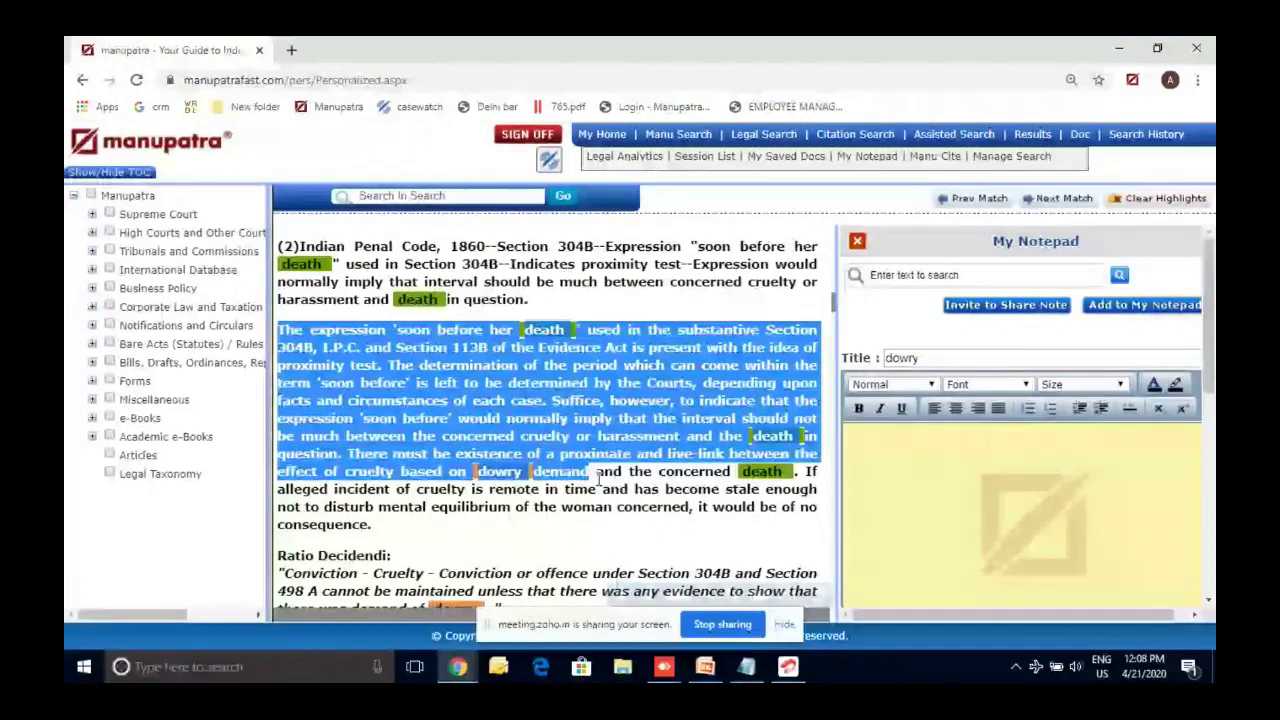
{"action": "right_click", "coordinate": [995, 488]}
{"action": "left_click", "coordinate": [1140, 470]}
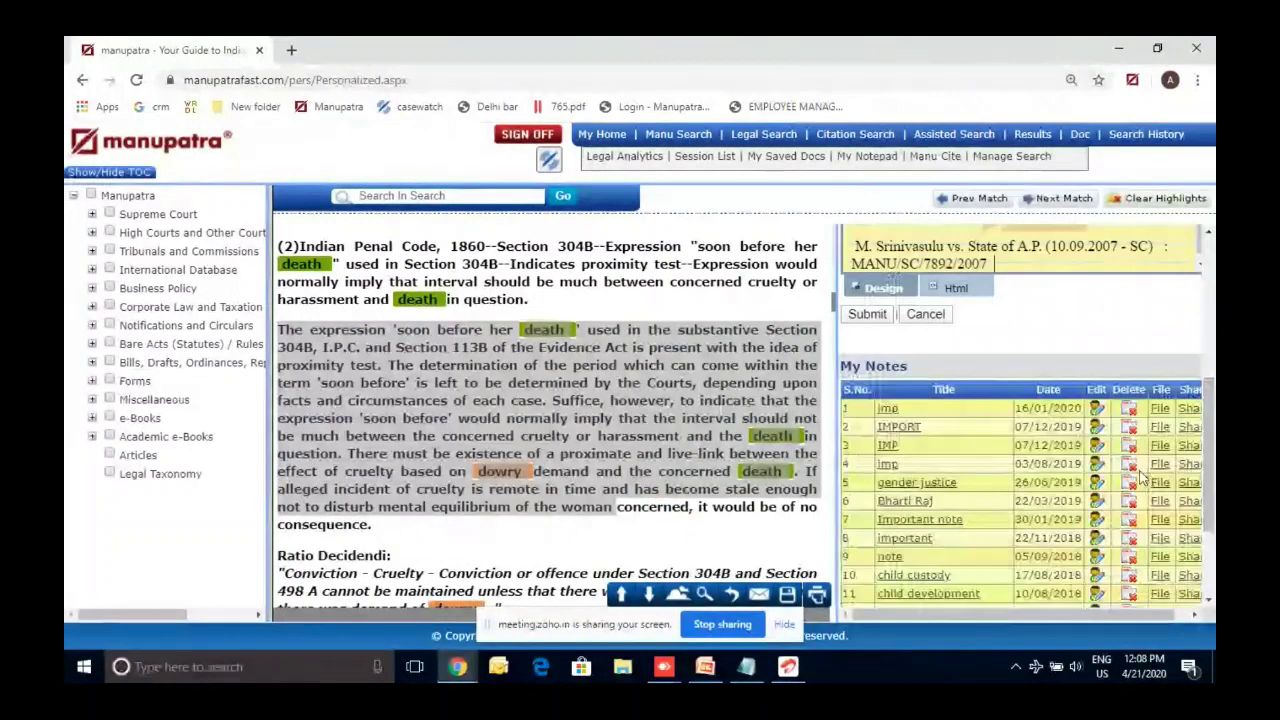
{"action": "left_click", "coordinate": [870, 315]}
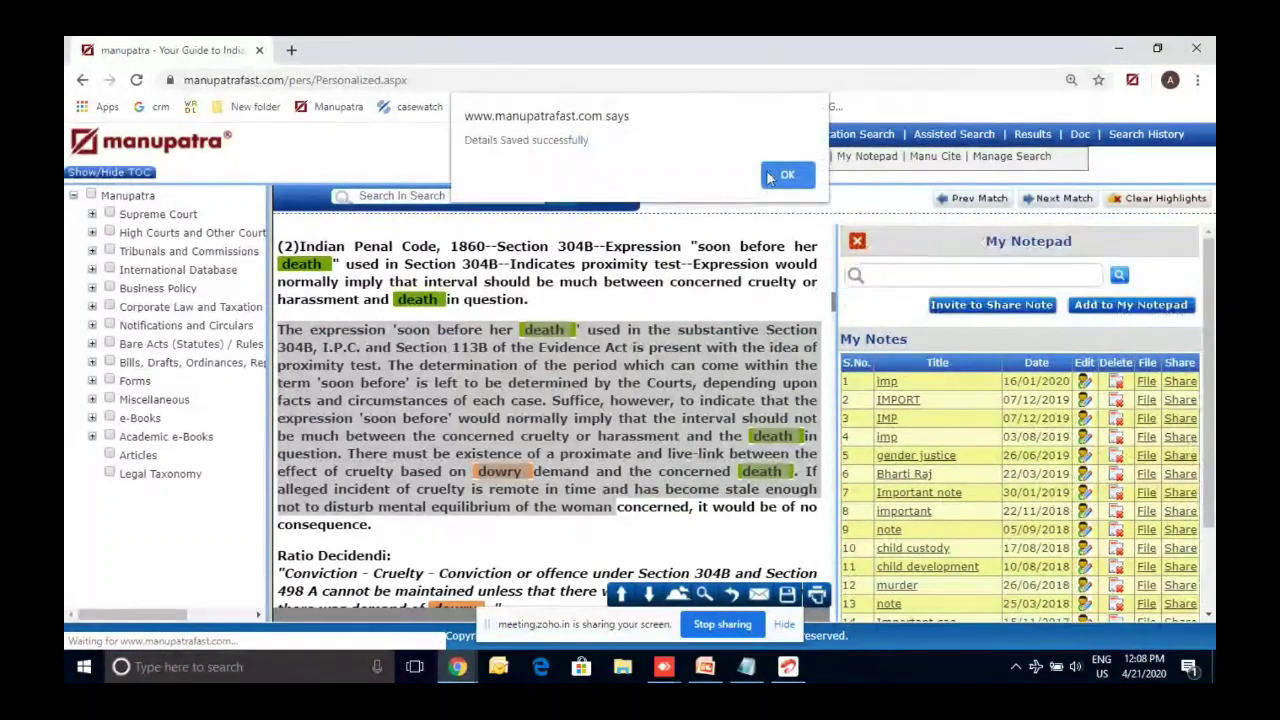
{"action": "left_click", "coordinate": [770, 177]}
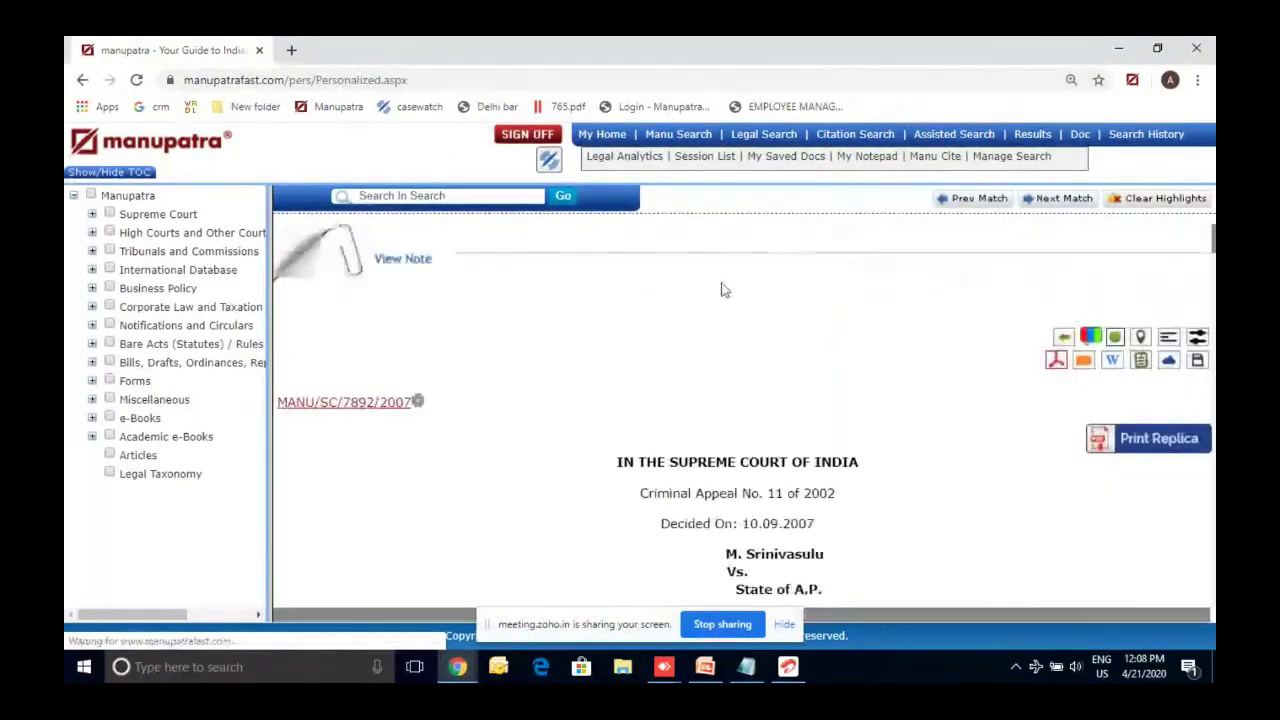
View the saved dowry note attached to the judgment and close it.
{"action": "left_click", "coordinate": [375, 290]}
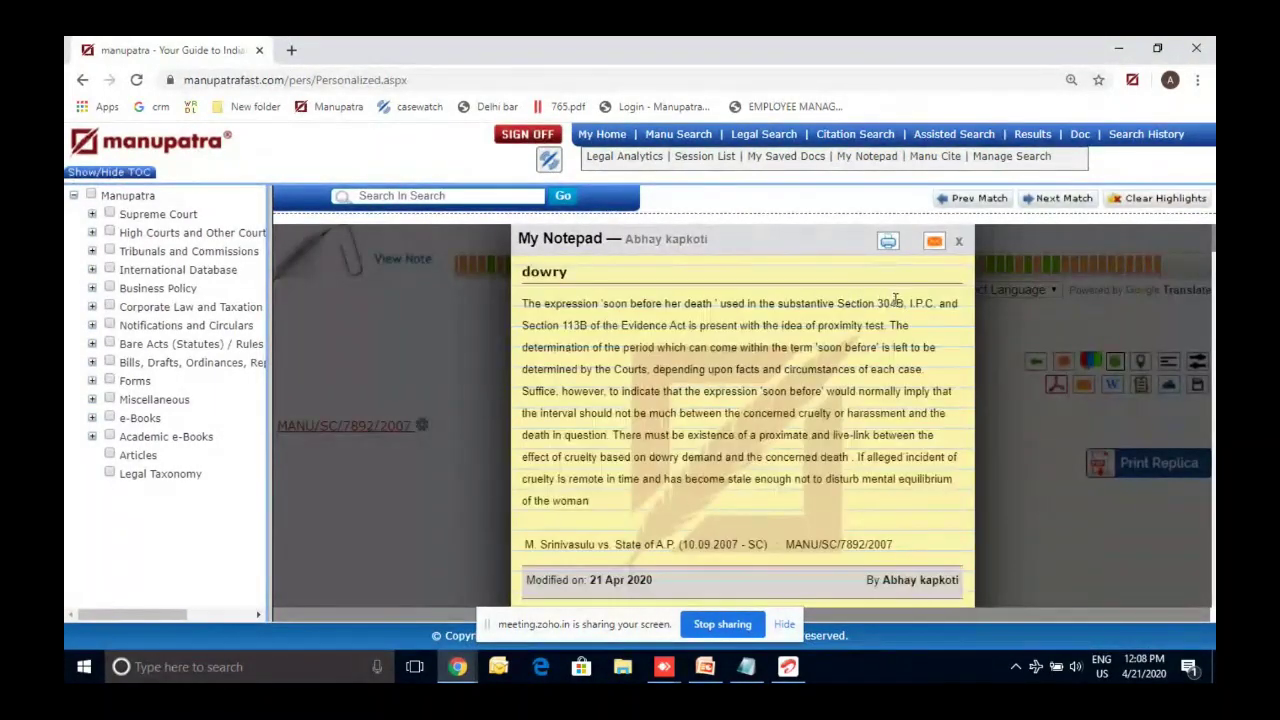
{"action": "left_click", "coordinate": [958, 241]}
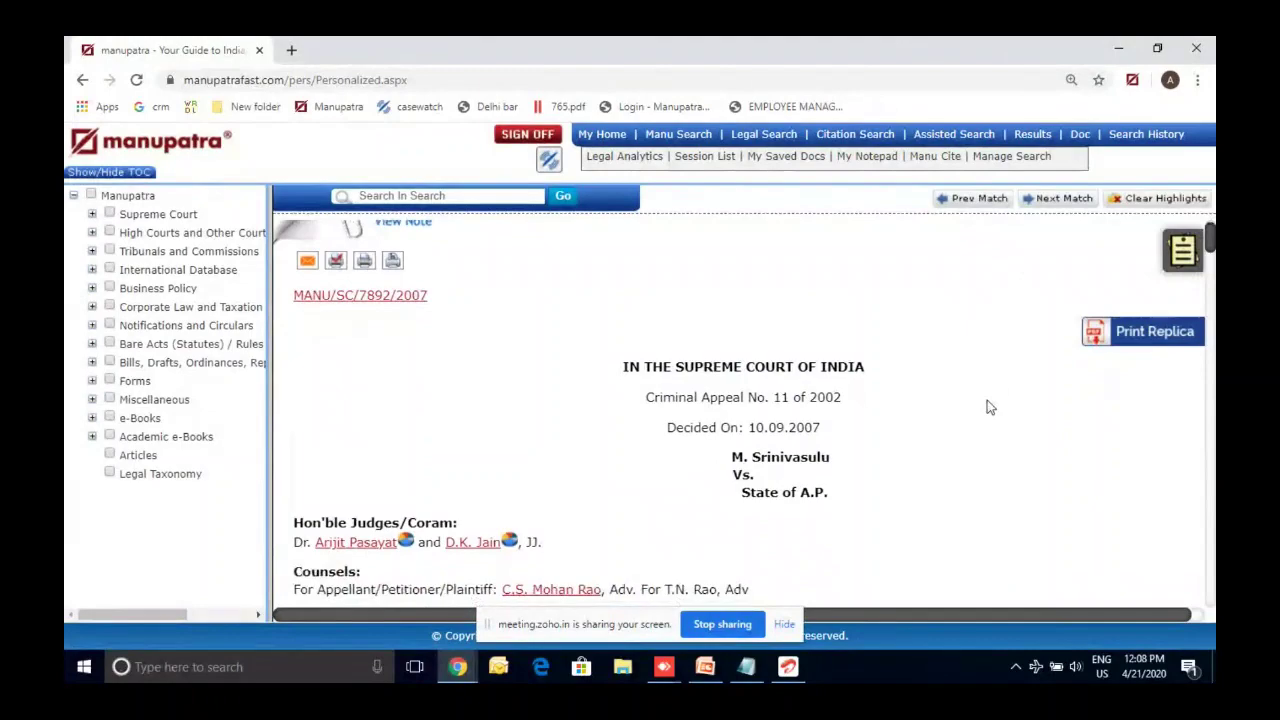
{"action": "scroll", "coordinate": [987, 407], "scroll_direction": "down", "scroll_amount": 4}
{"action": "scroll", "coordinate": [987, 400], "scroll_direction": "down", "scroll_amount": 10}
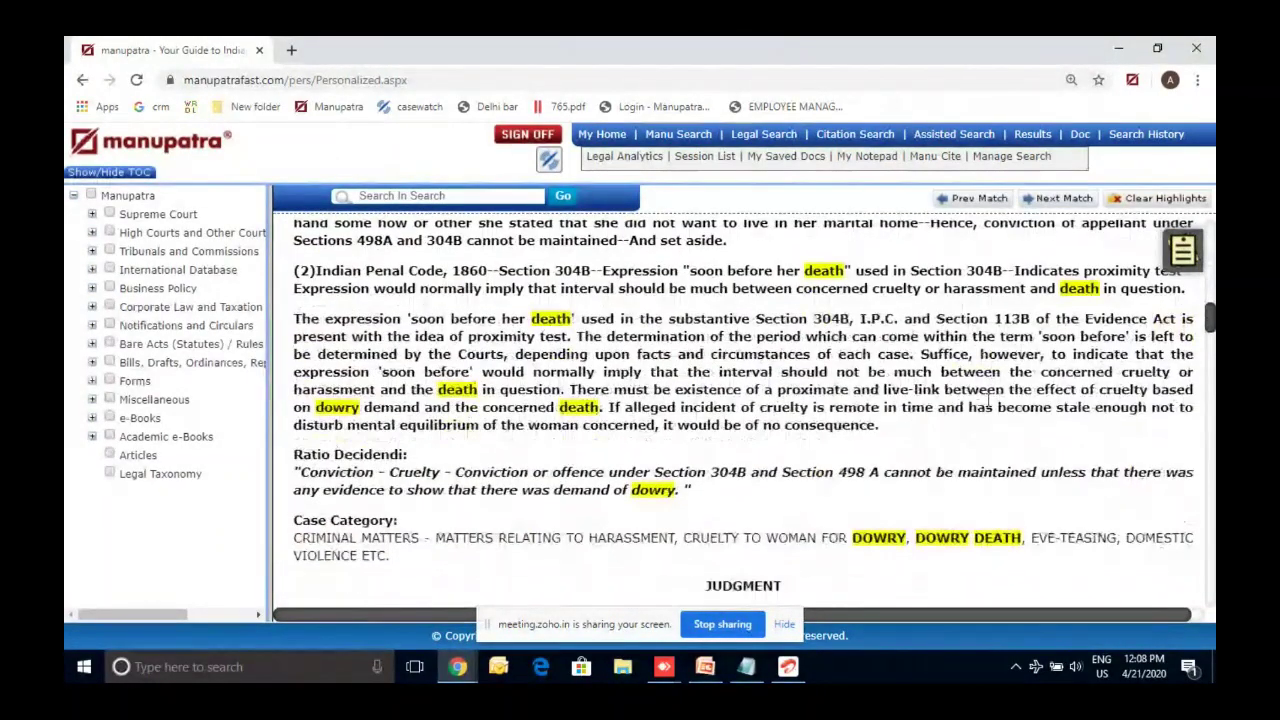
{"action": "scroll", "coordinate": [987, 400], "scroll_direction": "down", "scroll_amount": 8}
{"action": "left_click", "coordinate": [1183, 252]}
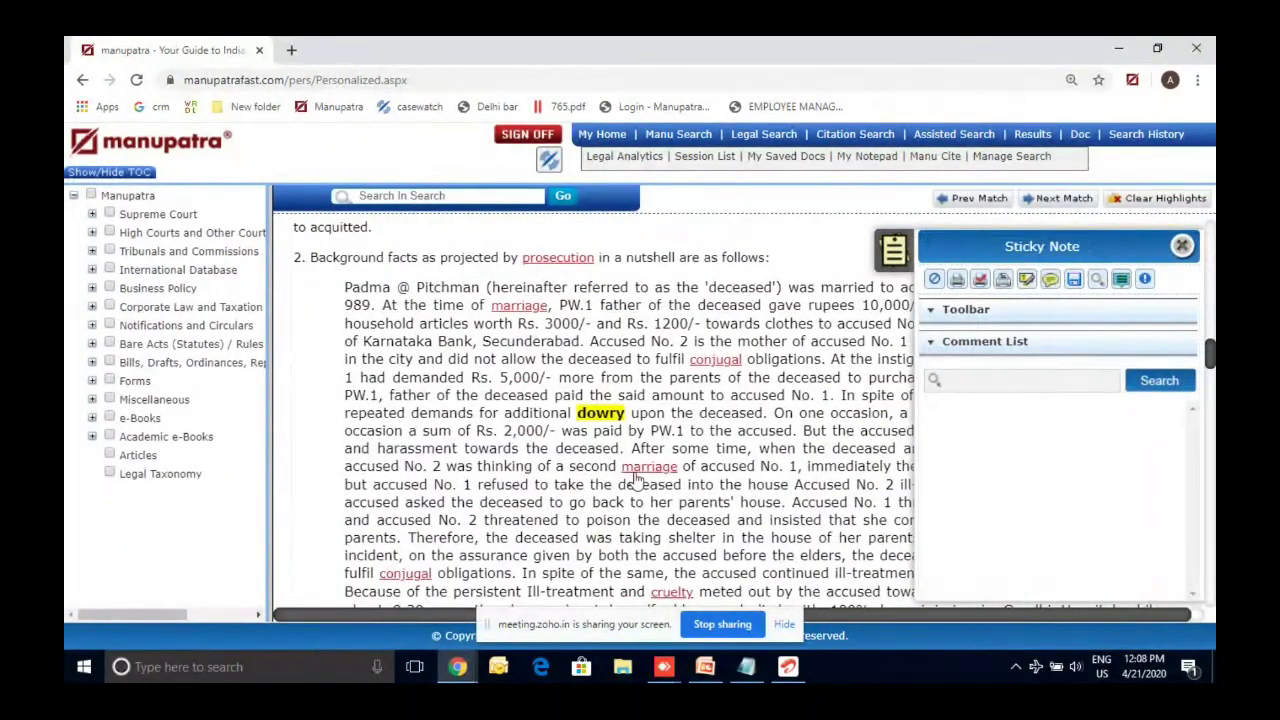
{"action": "scroll", "coordinate": [636, 480], "scroll_direction": "down", "scroll_amount": 3}
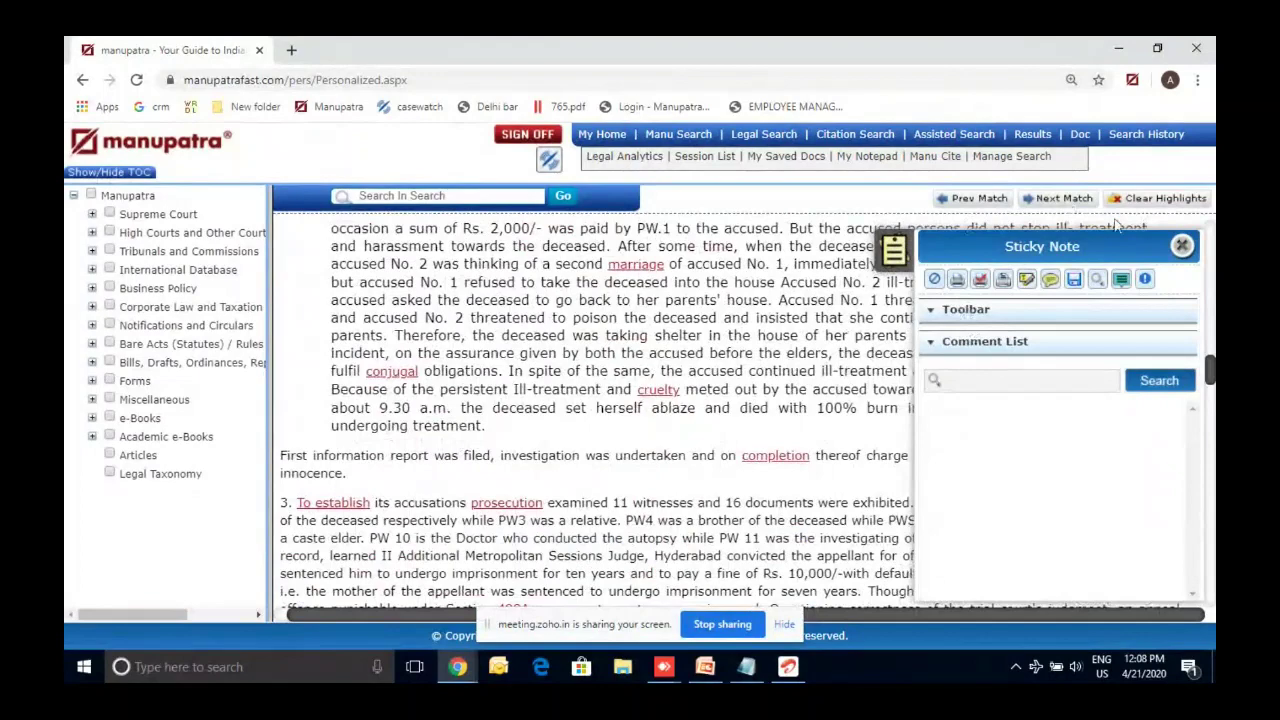
{"action": "left_click", "coordinate": [1184, 246]}
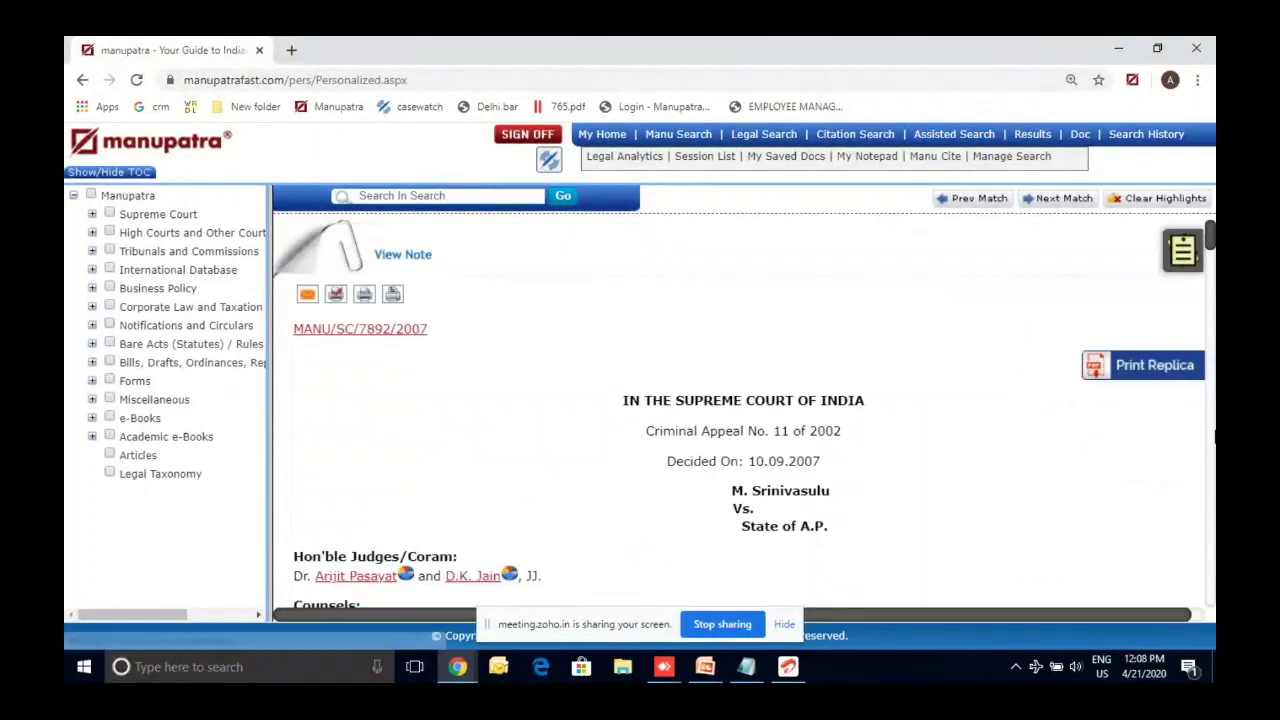
Show the sticky note tools and highlight the passage in paragraph 4 beginning "In support of the appeal".
{"action": "left_click", "coordinate": [1181, 248]}
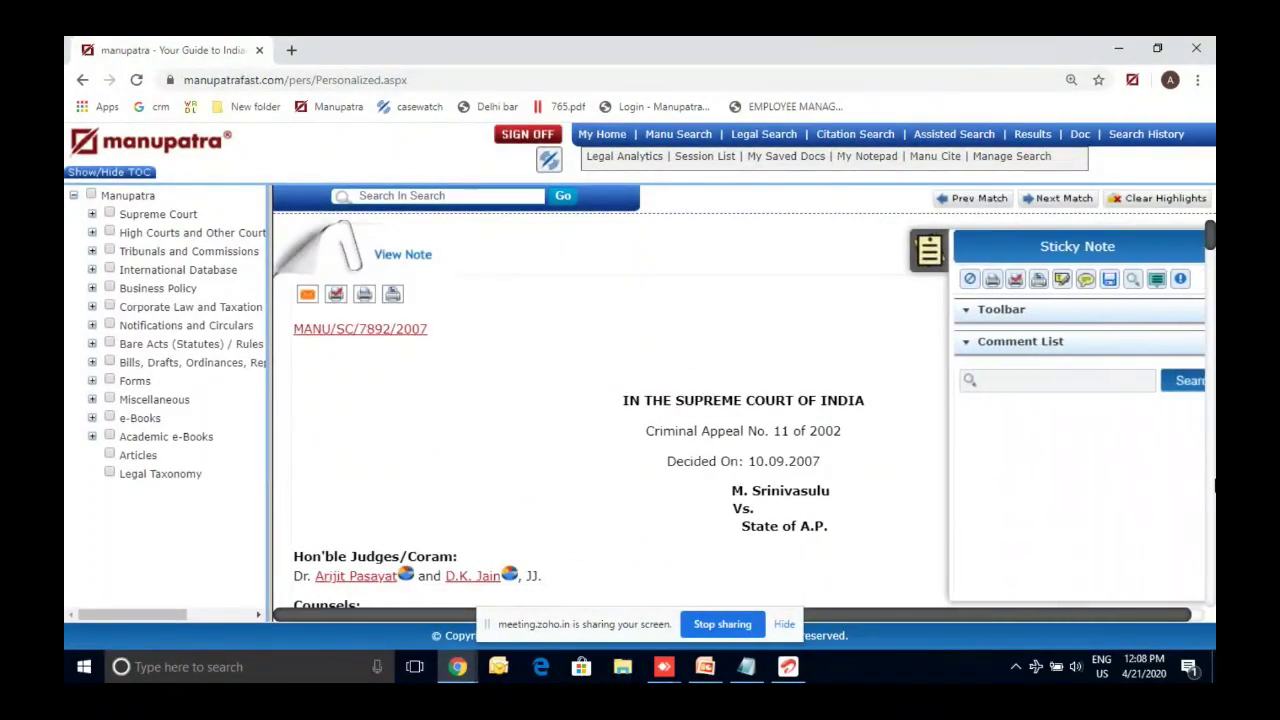
{"action": "scroll", "coordinate": [600, 450], "scroll_direction": "down", "scroll_amount": 10}
{"action": "scroll", "coordinate": [600, 410], "scroll_direction": "down", "scroll_amount": 4}
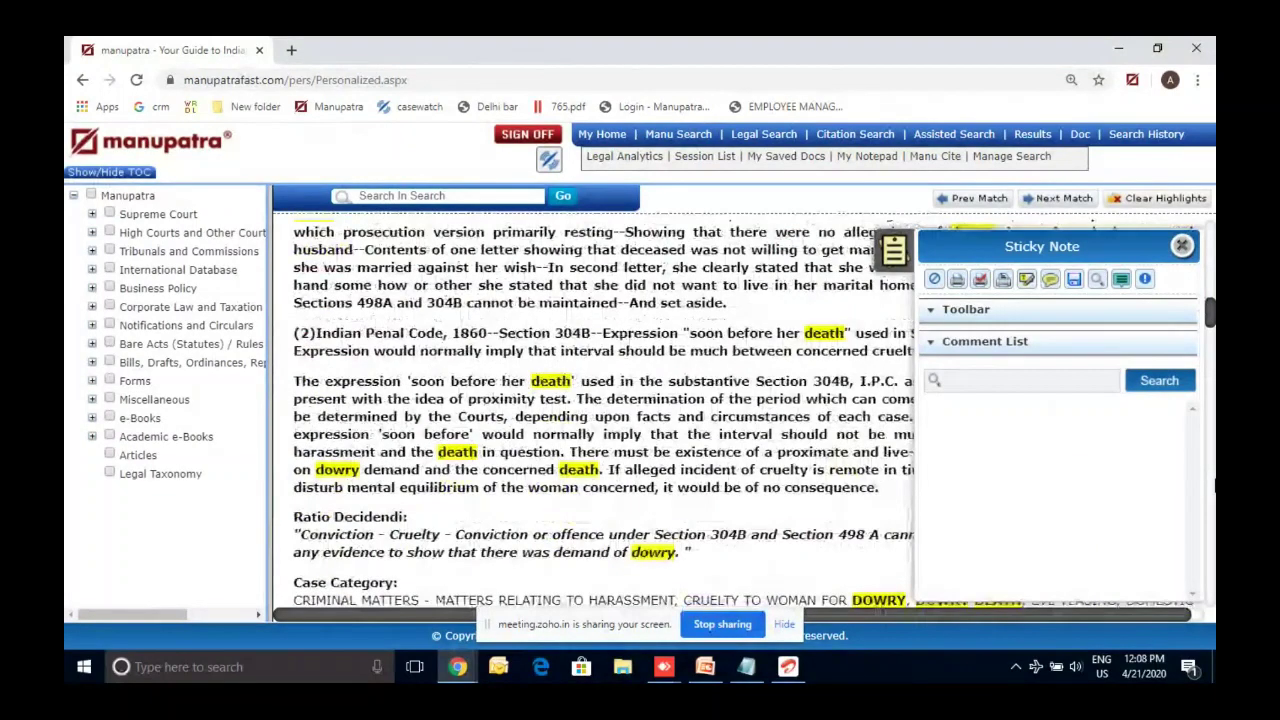
{"action": "scroll", "coordinate": [600, 410], "scroll_direction": "down", "scroll_amount": 5}
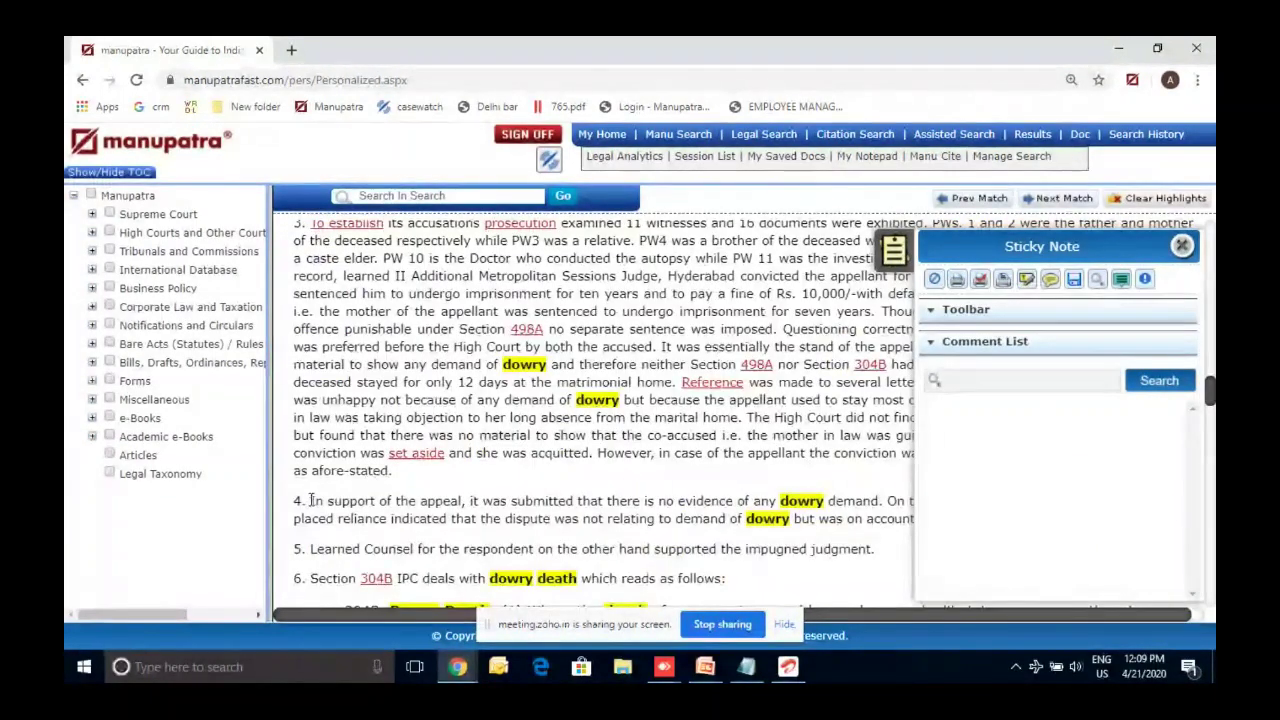
{"action": "left_click_drag", "start_coordinate": [311, 499], "coordinate": [912, 518]}
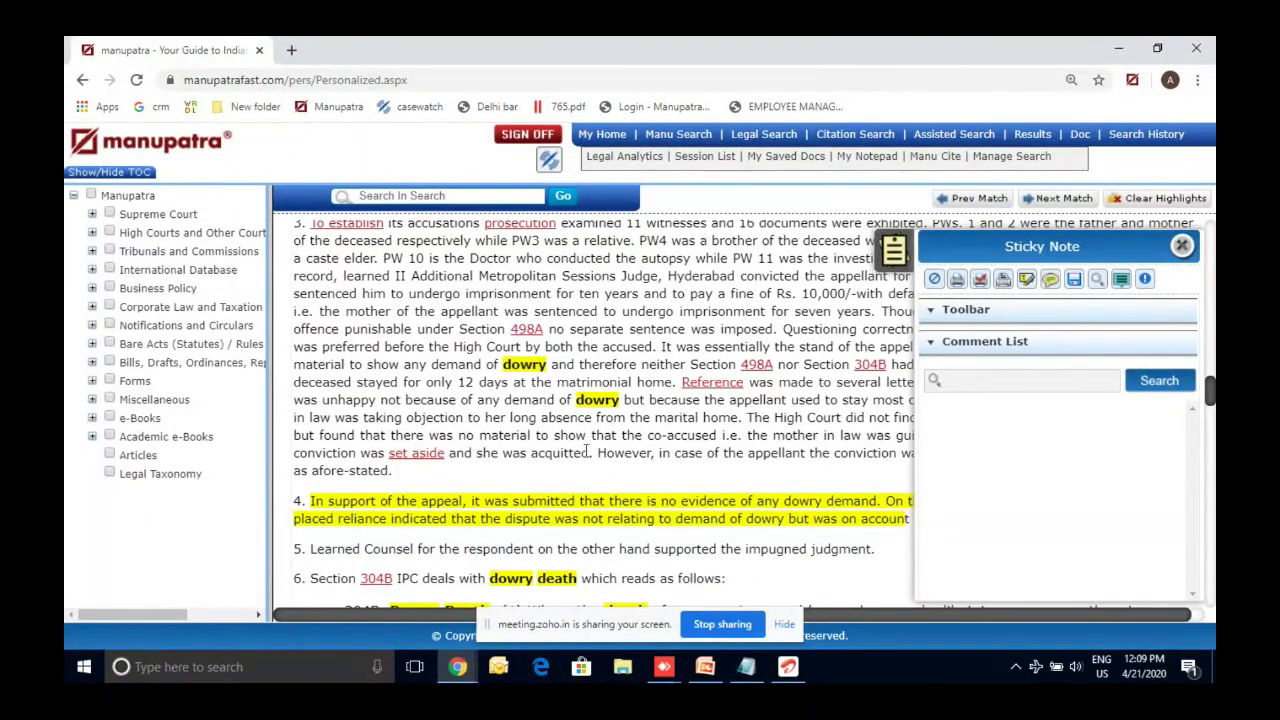
Attach a sticky note at the start of paragraph 4 under the DOWRYDEATH topic.
{"action": "double_click", "coordinate": [307, 505]}
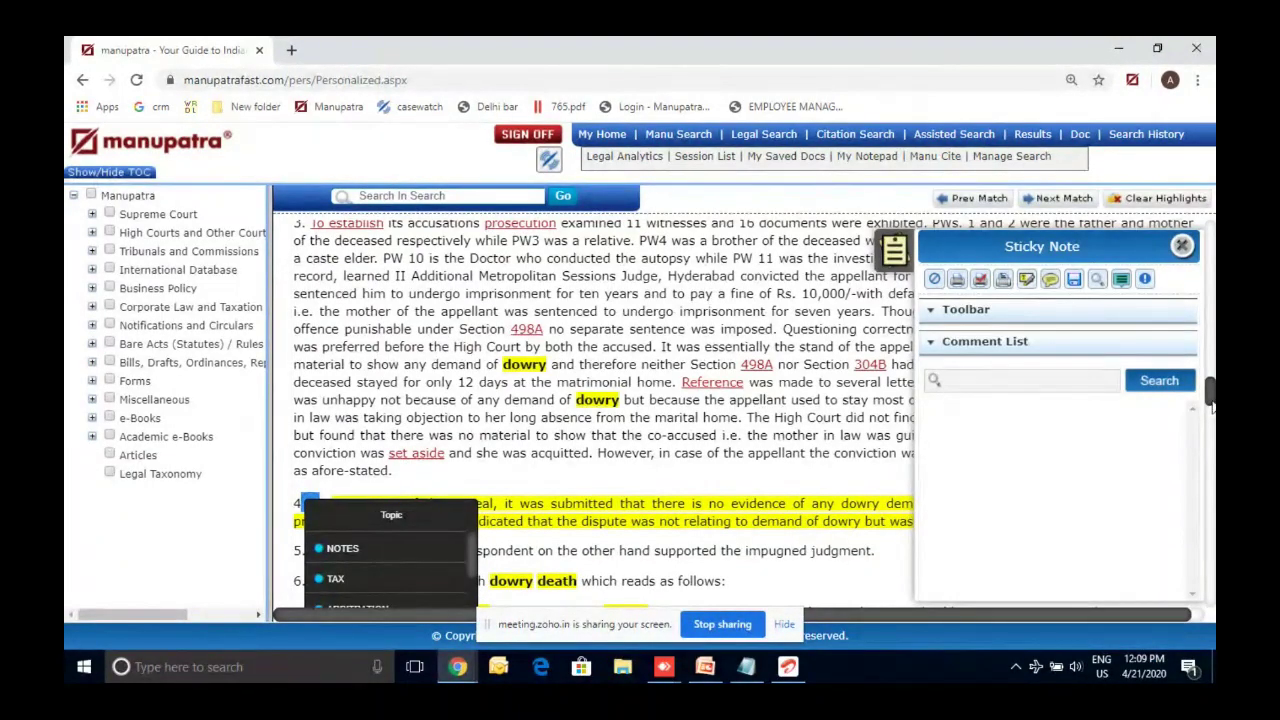
{"action": "scroll", "coordinate": [1210, 398], "scroll_direction": "down", "scroll_amount": 3}
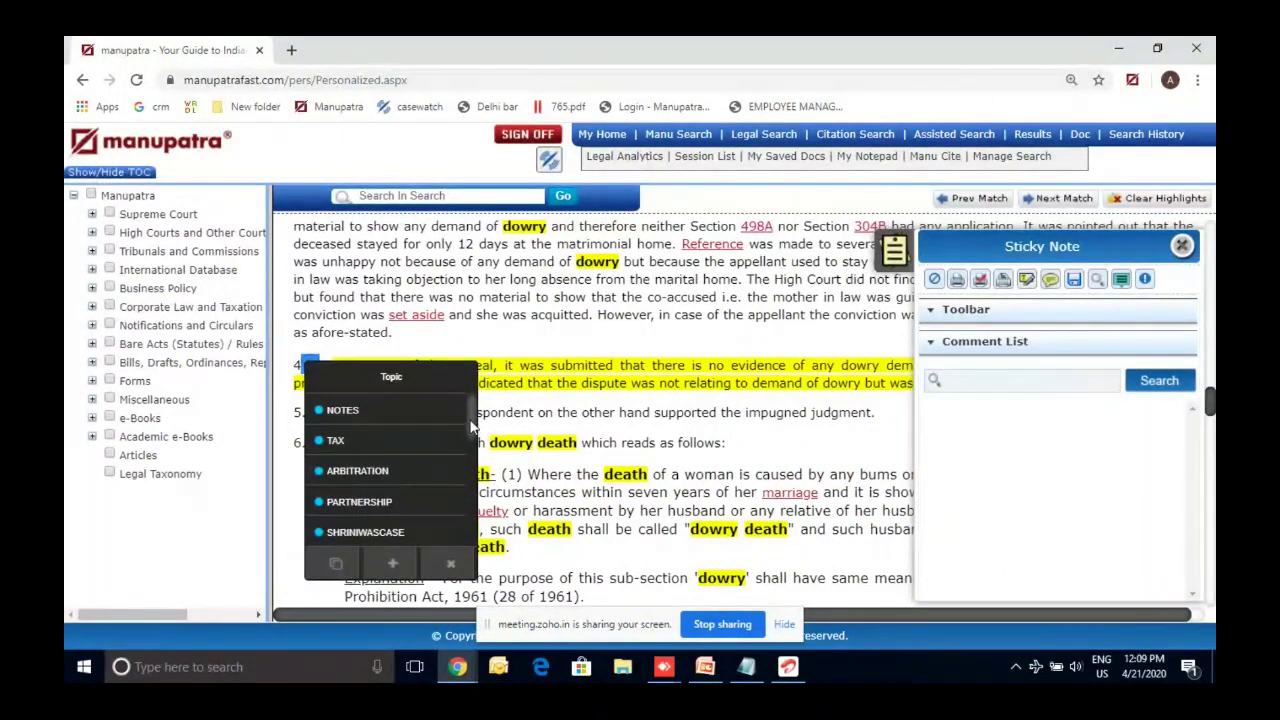
{"action": "left_click_drag", "start_coordinate": [472, 428], "coordinate": [478, 537]}
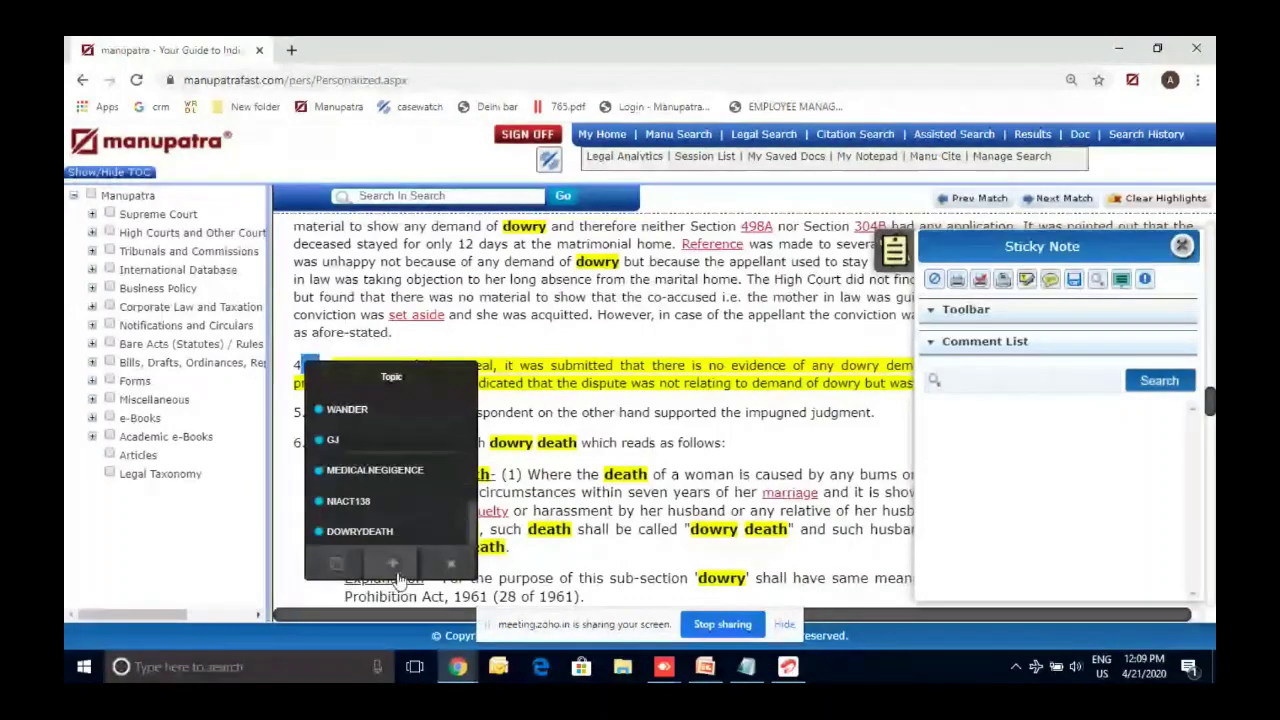
{"action": "left_click", "coordinate": [345, 534]}
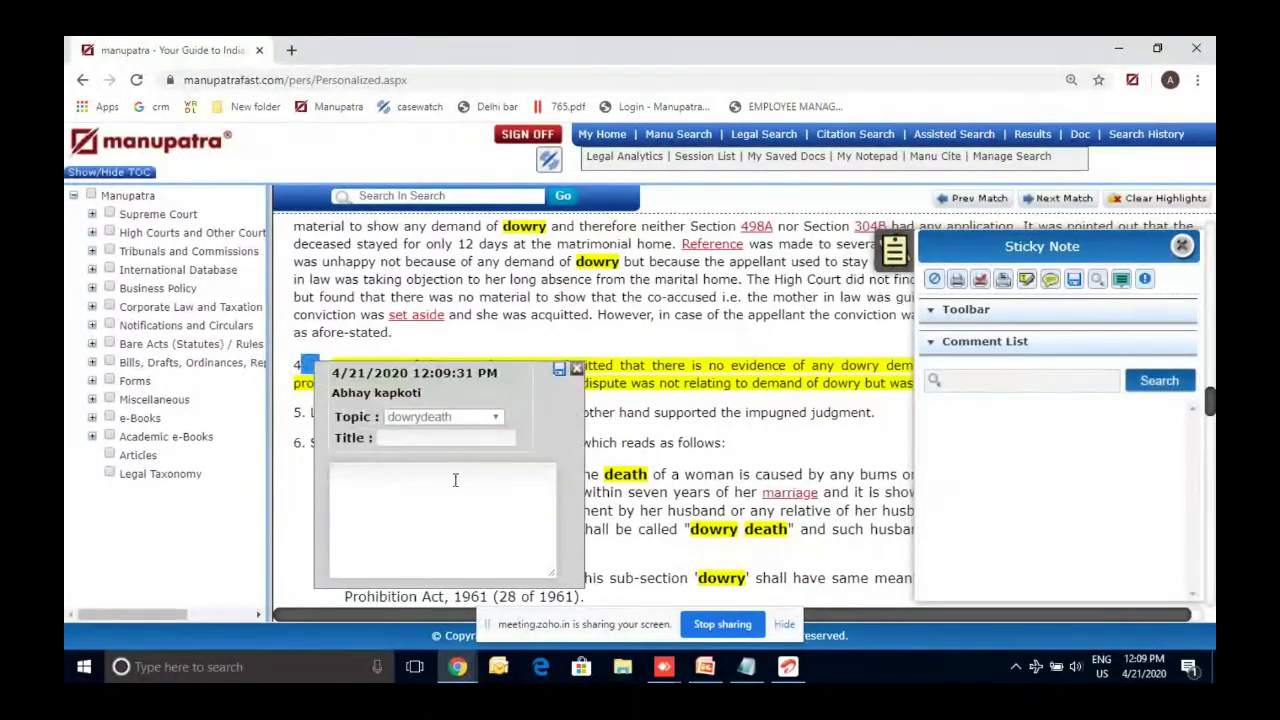
Title the sticky note "very much relevant".
{"action": "left_click", "coordinate": [420, 446]}
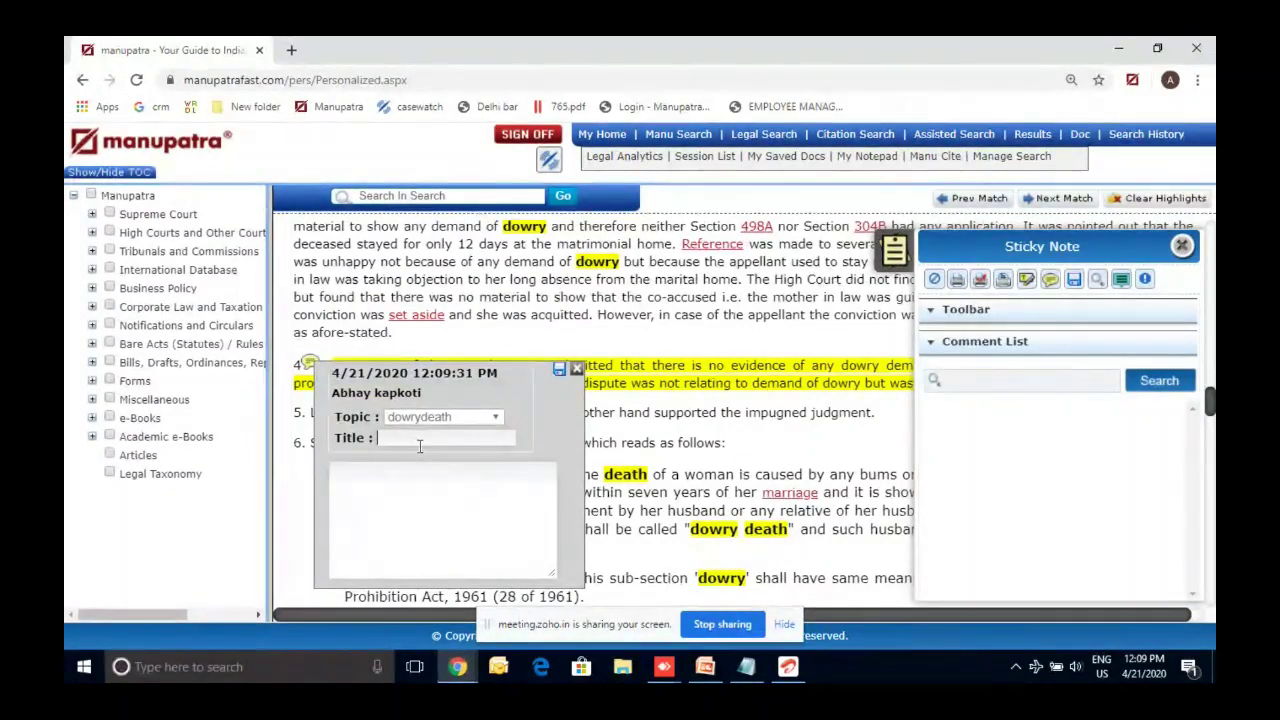
{"action": "type", "text": "very muc"}
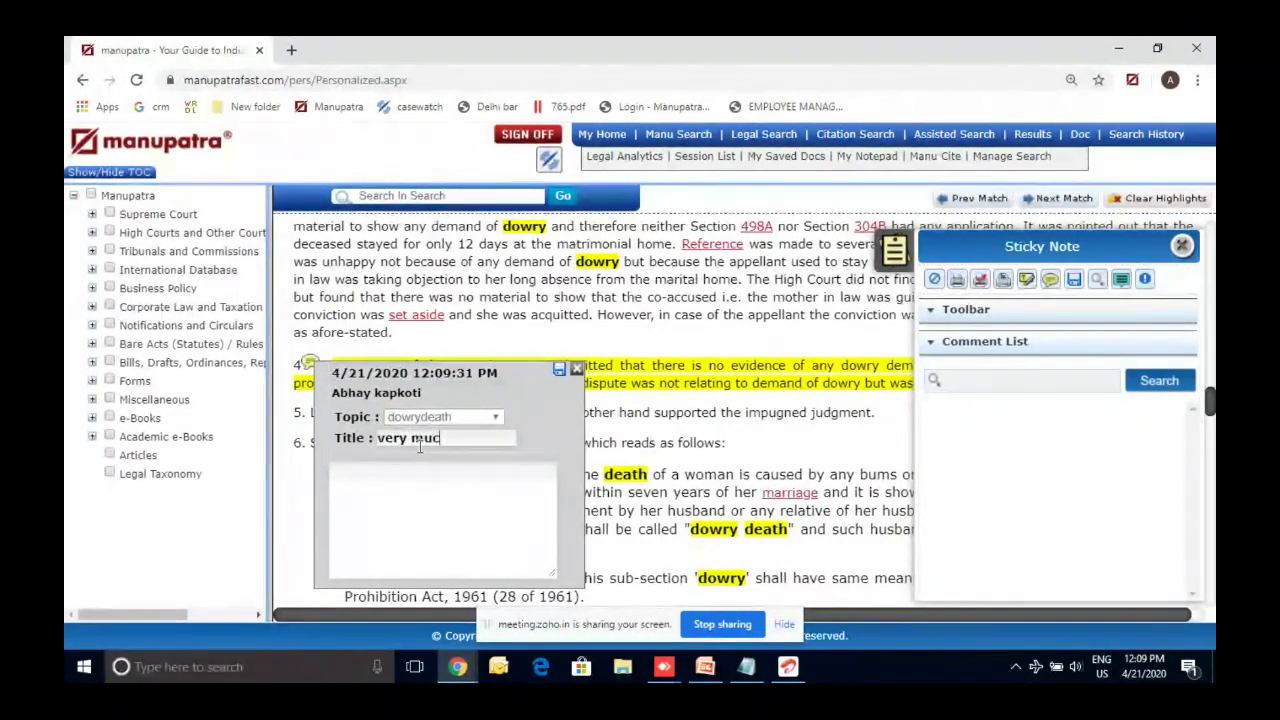
{"action": "type", "text": "h relea"}
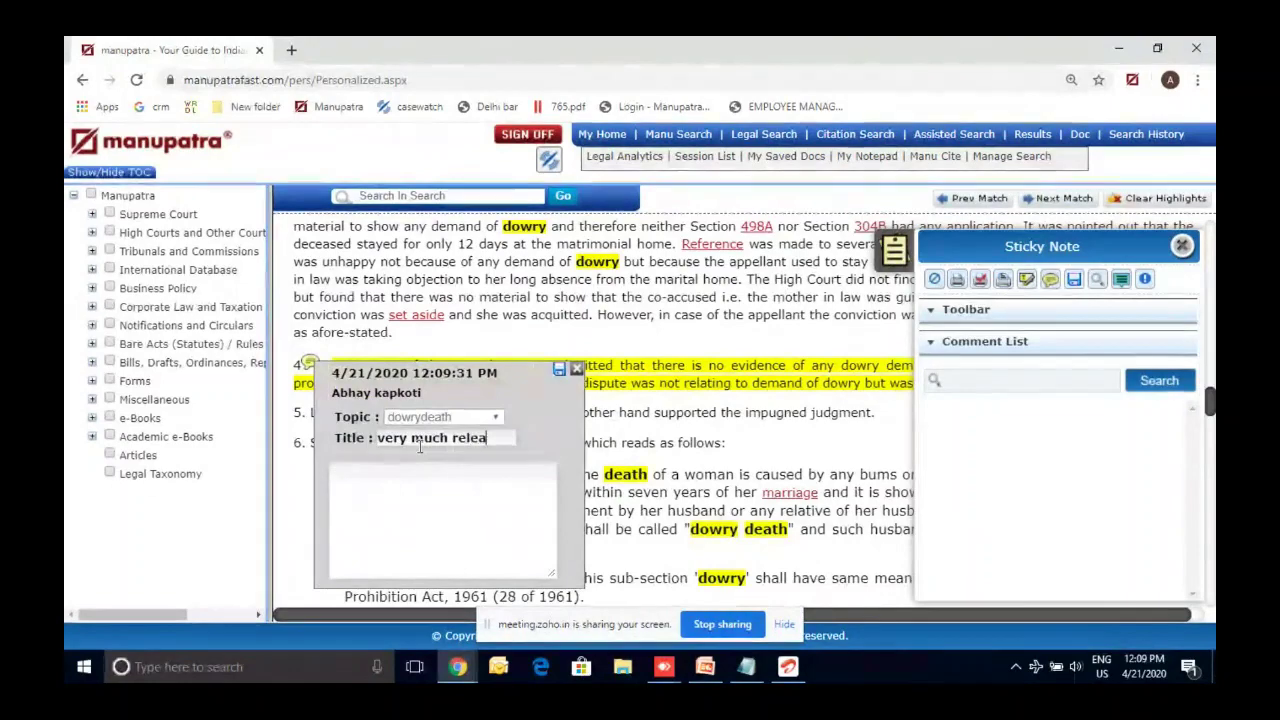
{"action": "type", "text": "cant"}
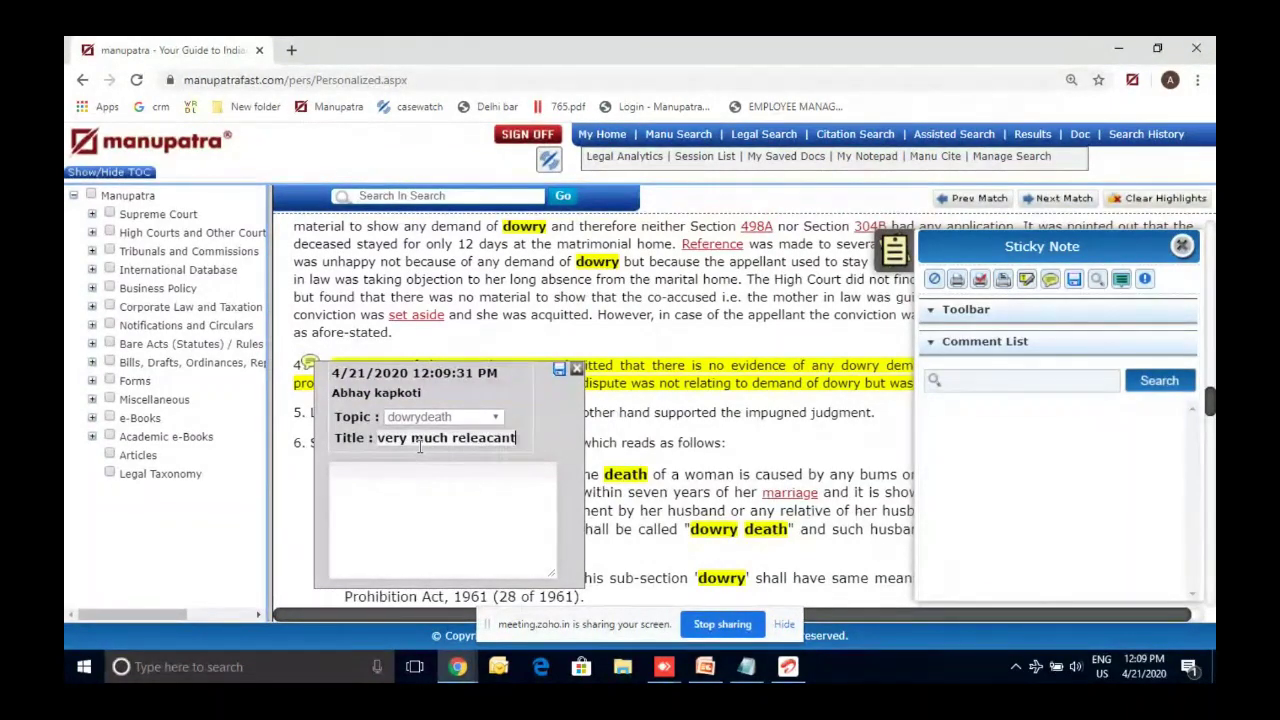
{"action": "key", "text": "BackSpace"}
{"action": "key", "text": "BackSpace"}
{"action": "key", "text": "BackSpace"}
{"action": "key", "text": "BackSpace"}
{"action": "type", "text": "va"}
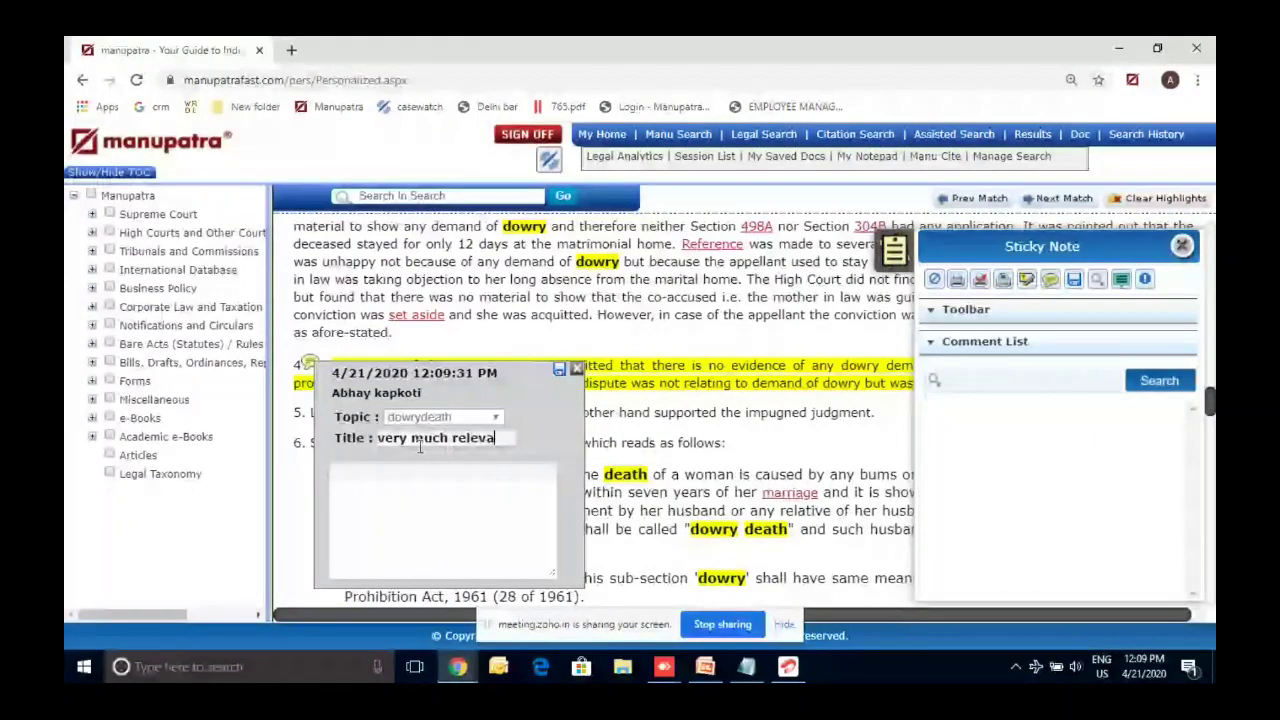
{"action": "type", "text": "nt"}
Enter "Should read this judgement" as the sticky note's comment text.
{"action": "left_click", "coordinate": [421, 475]}
{"action": "type", "text": "Should reac this"}
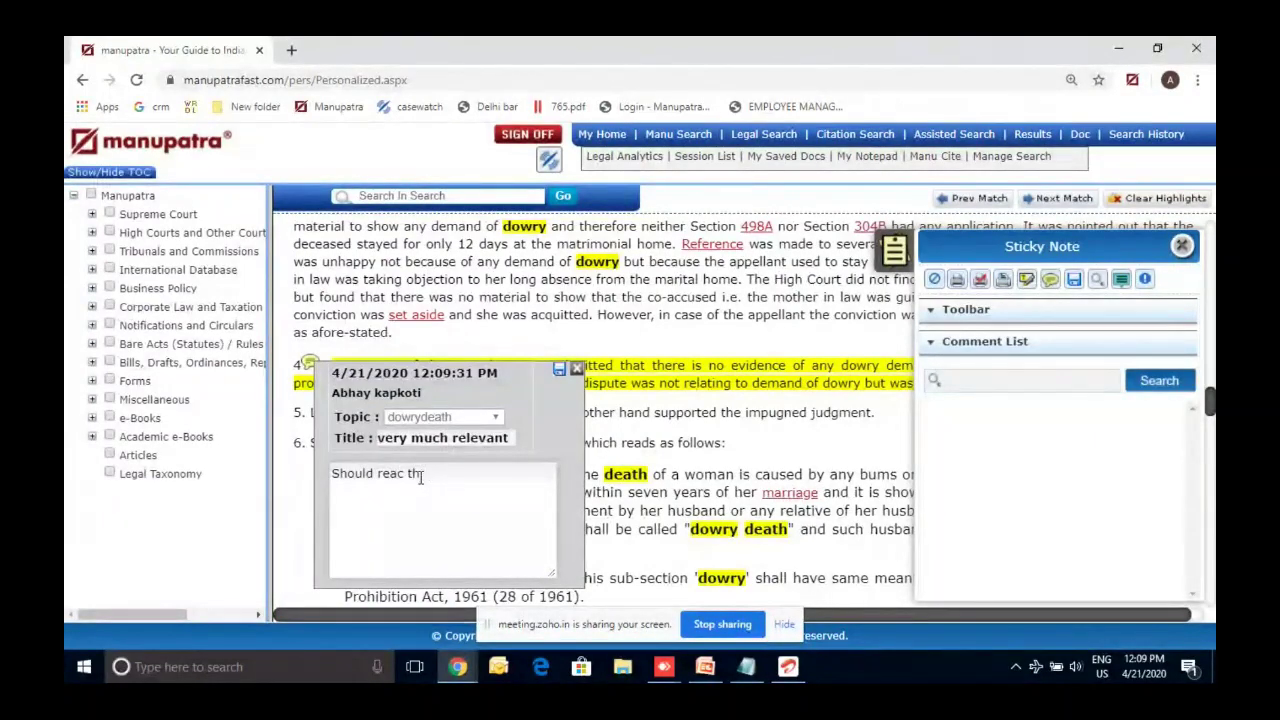
{"action": "key", "text": "BackSpace"}
{"action": "key", "text": "BackSpace"}
{"action": "key", "text": "BackSpace"}
{"action": "key", "text": "BackSpace"}
{"action": "type", "text": "d this judgement"}
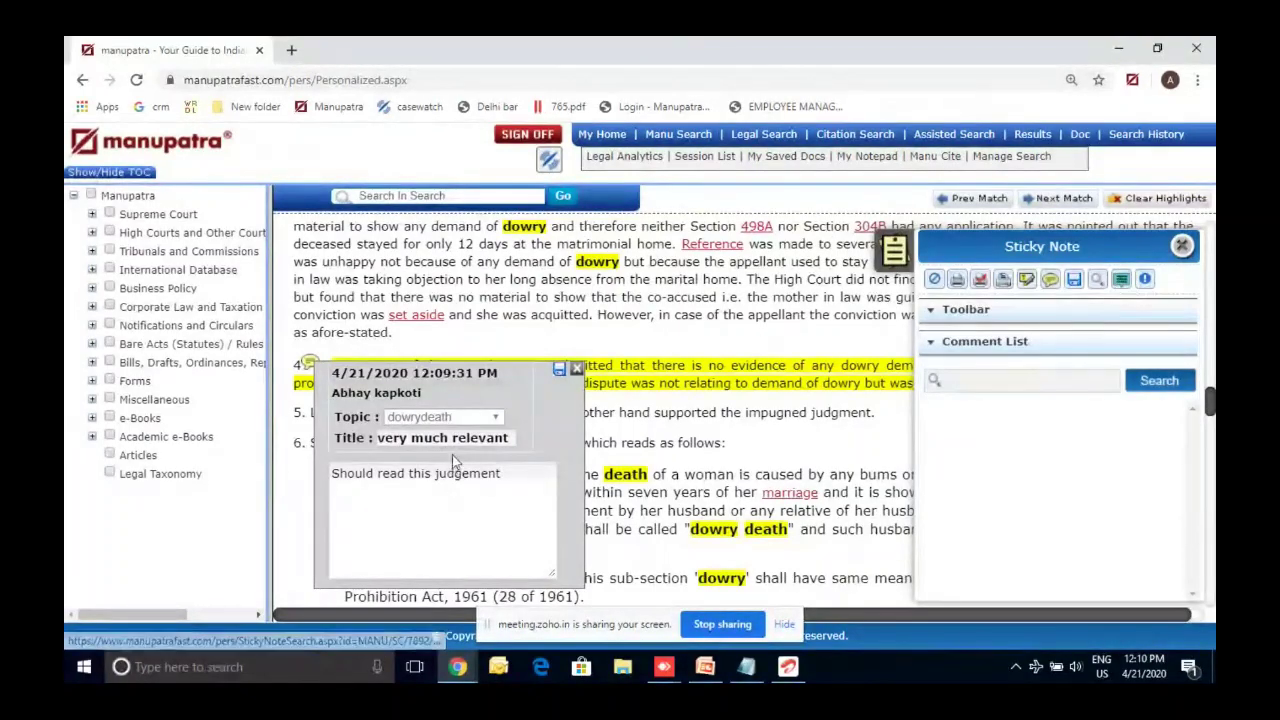
Open the sticky note topic search in a maximized window and select only the DOWRYDEATH topic.
{"action": "left_click", "coordinate": [1123, 281]}
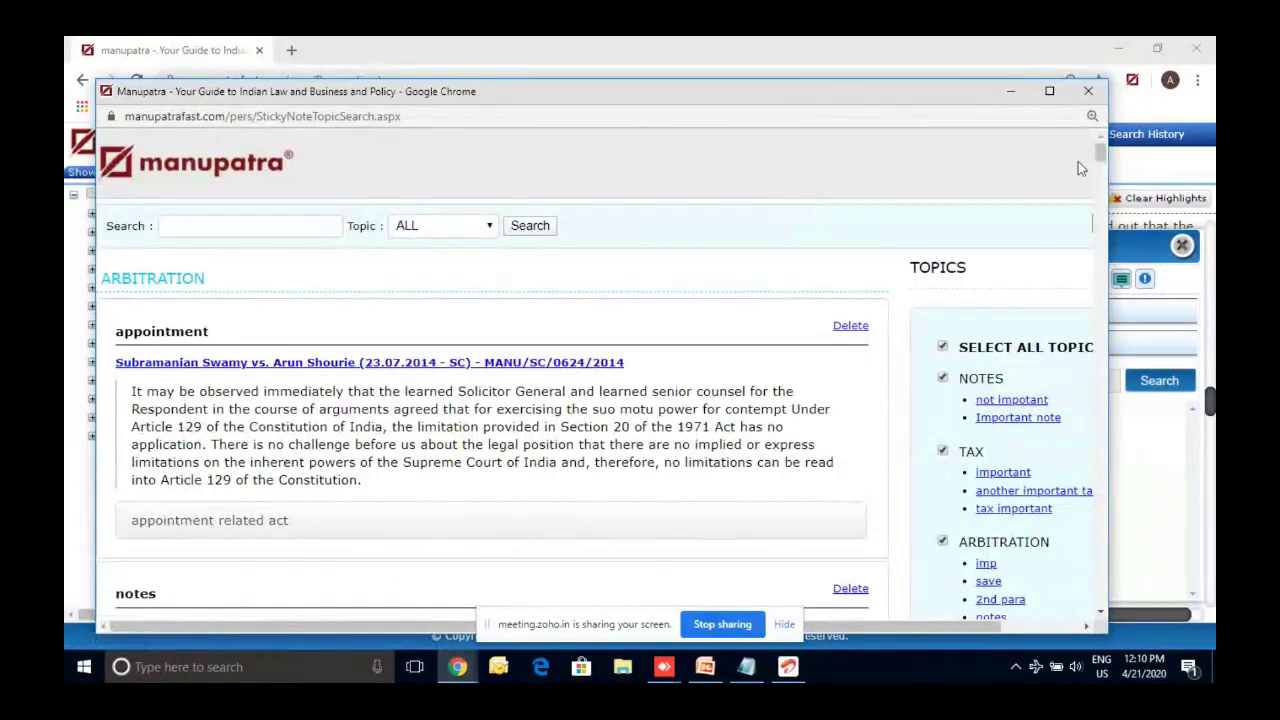
{"action": "left_click", "coordinate": [1051, 100]}
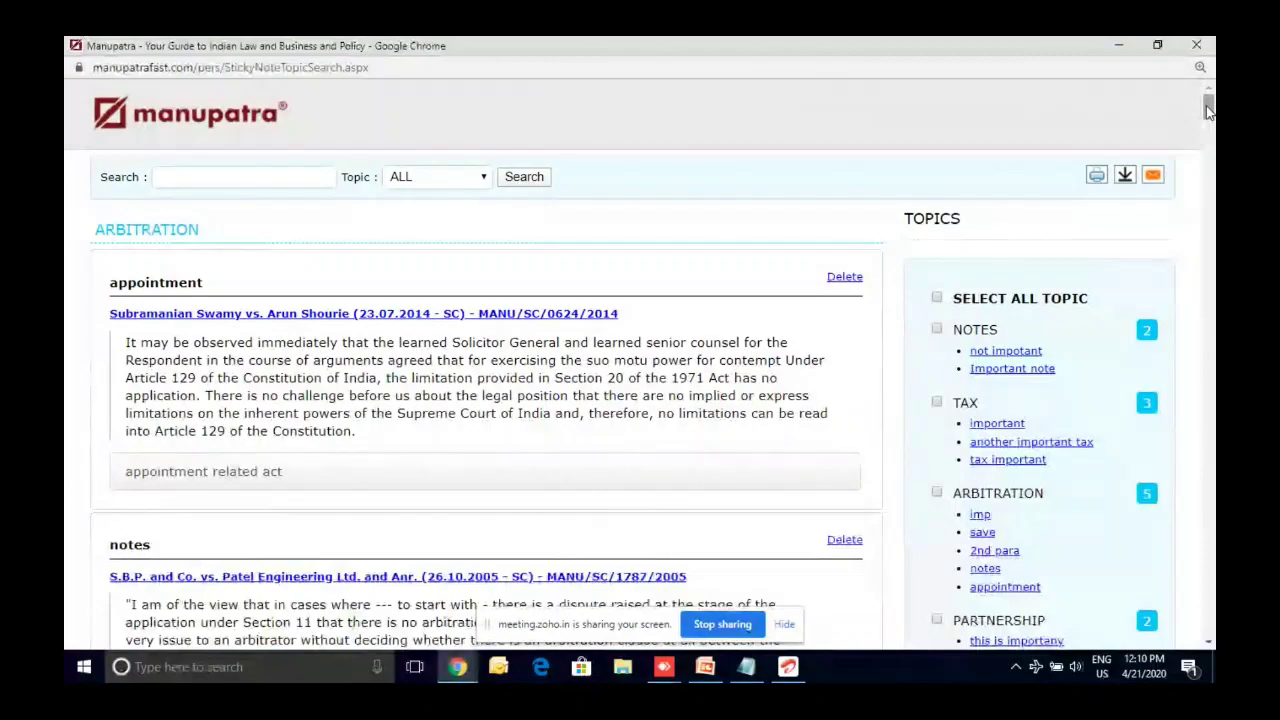
{"action": "left_click_drag", "start_coordinate": [1208, 110], "coordinate": [1208, 155]}
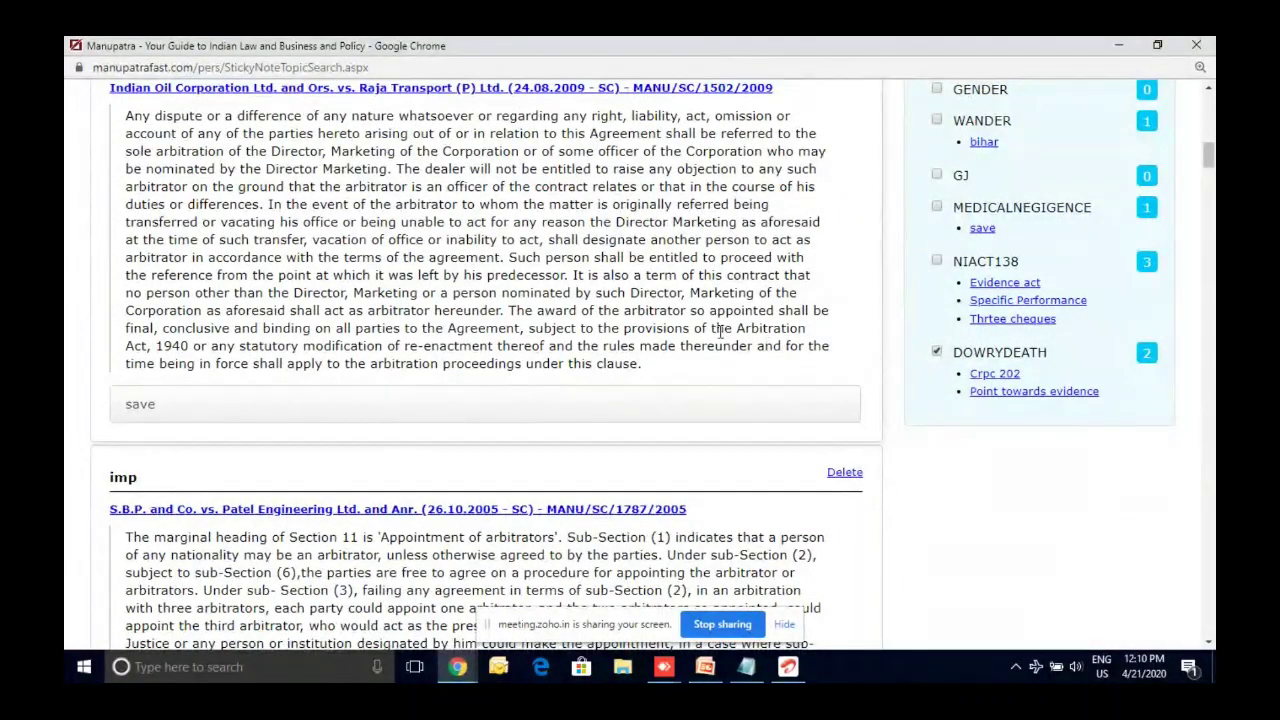
{"action": "scroll", "coordinate": [1208, 122], "scroll_direction": "up", "scroll_amount": 4}
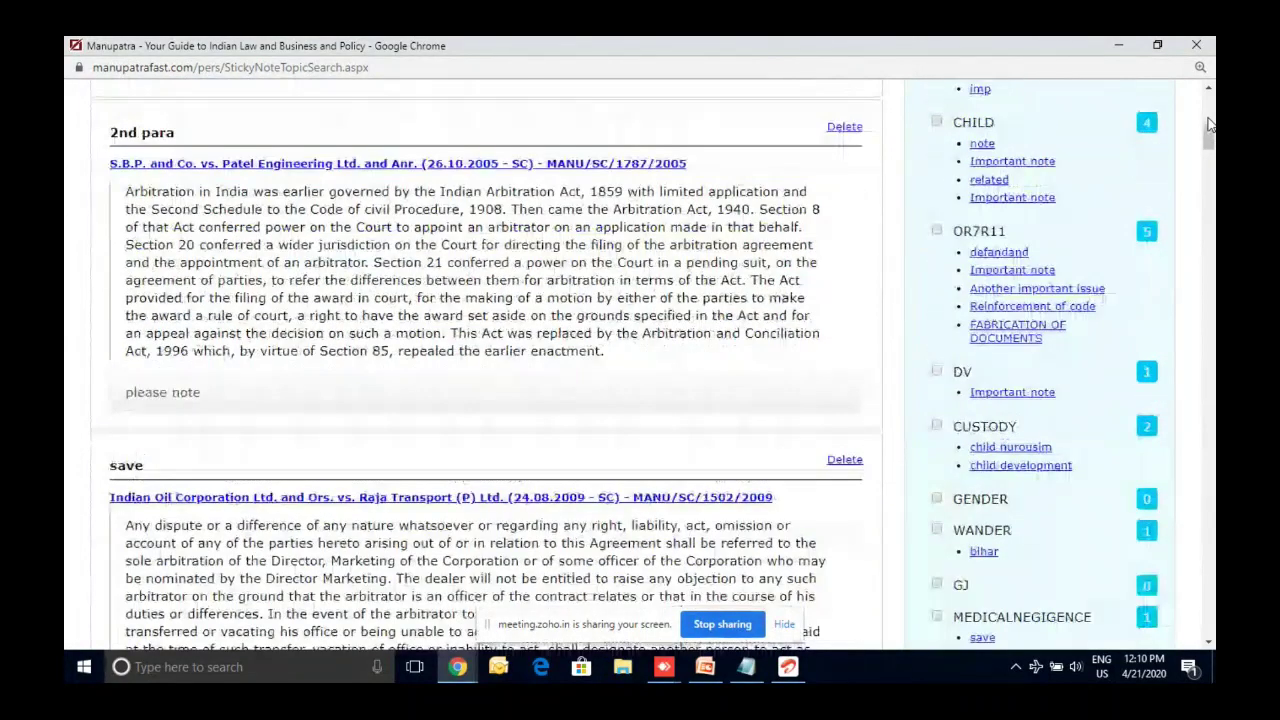
Look through the sticky notes by topic, request a PDF download of the selection, and return to the judgment.
{"action": "scroll", "coordinate": [1208, 122], "scroll_direction": "up", "scroll_amount": 5}
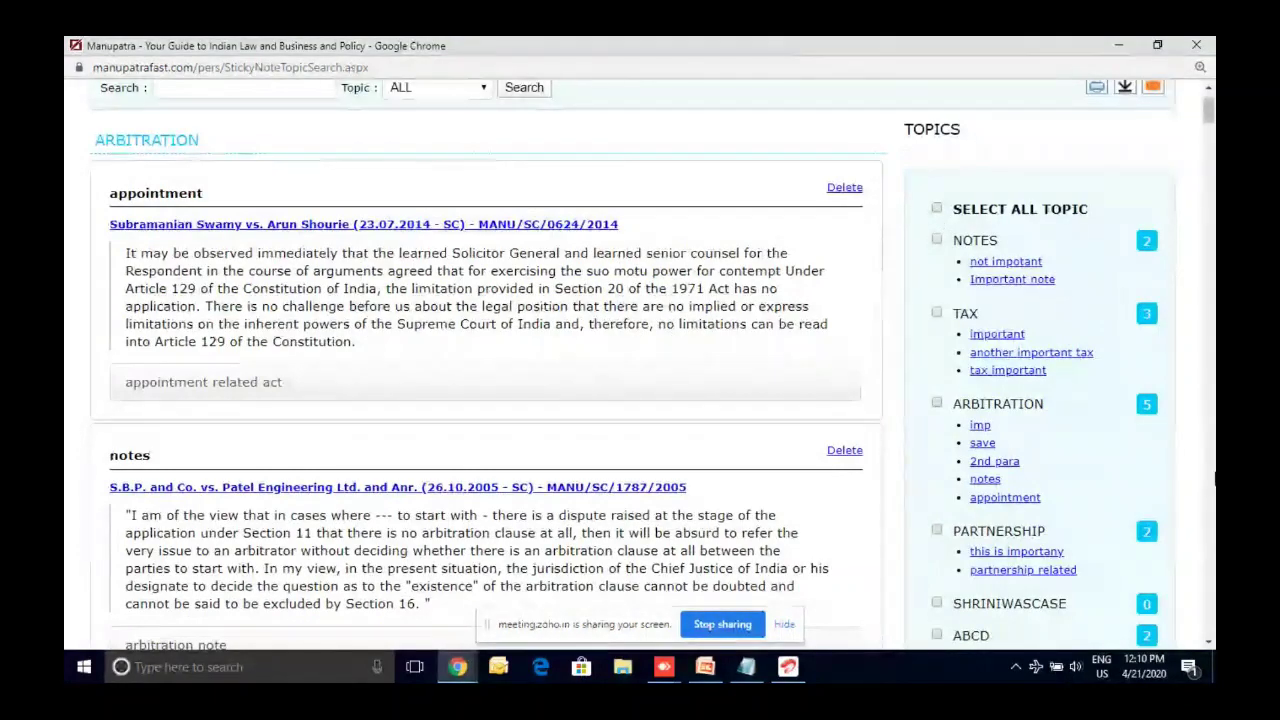
{"action": "scroll", "coordinate": [1208, 240], "scroll_direction": "down", "scroll_amount": 8}
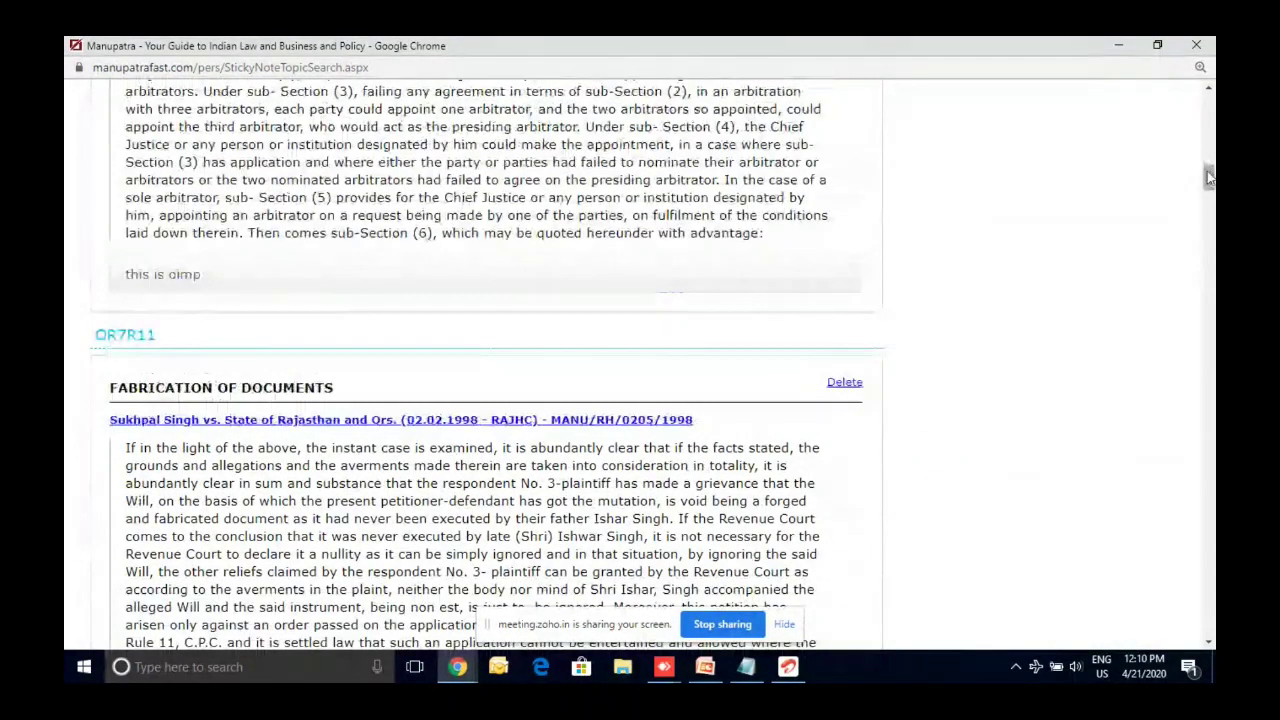
{"action": "left_click", "coordinate": [1210, 132]}
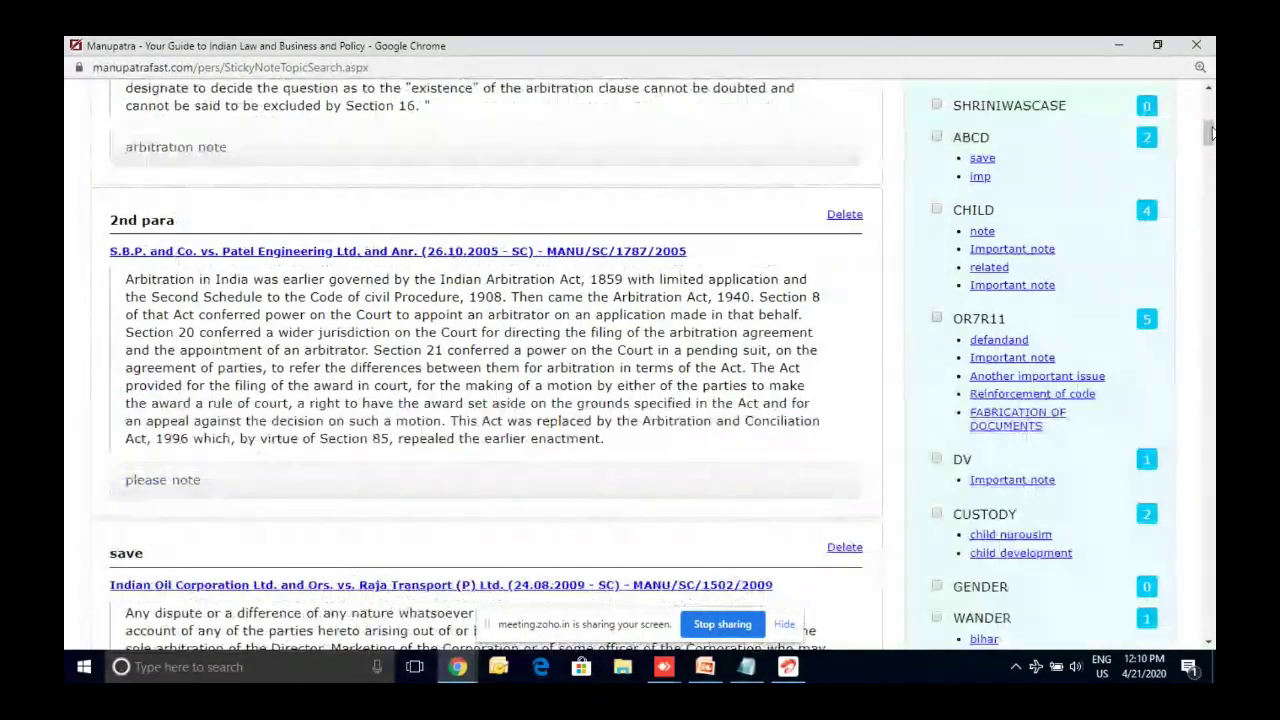
{"action": "scroll", "coordinate": [1036, 335], "scroll_direction": "up", "scroll_amount": 5}
{"action": "scroll", "coordinate": [1036, 335], "scroll_direction": "down", "scroll_amount": 1}
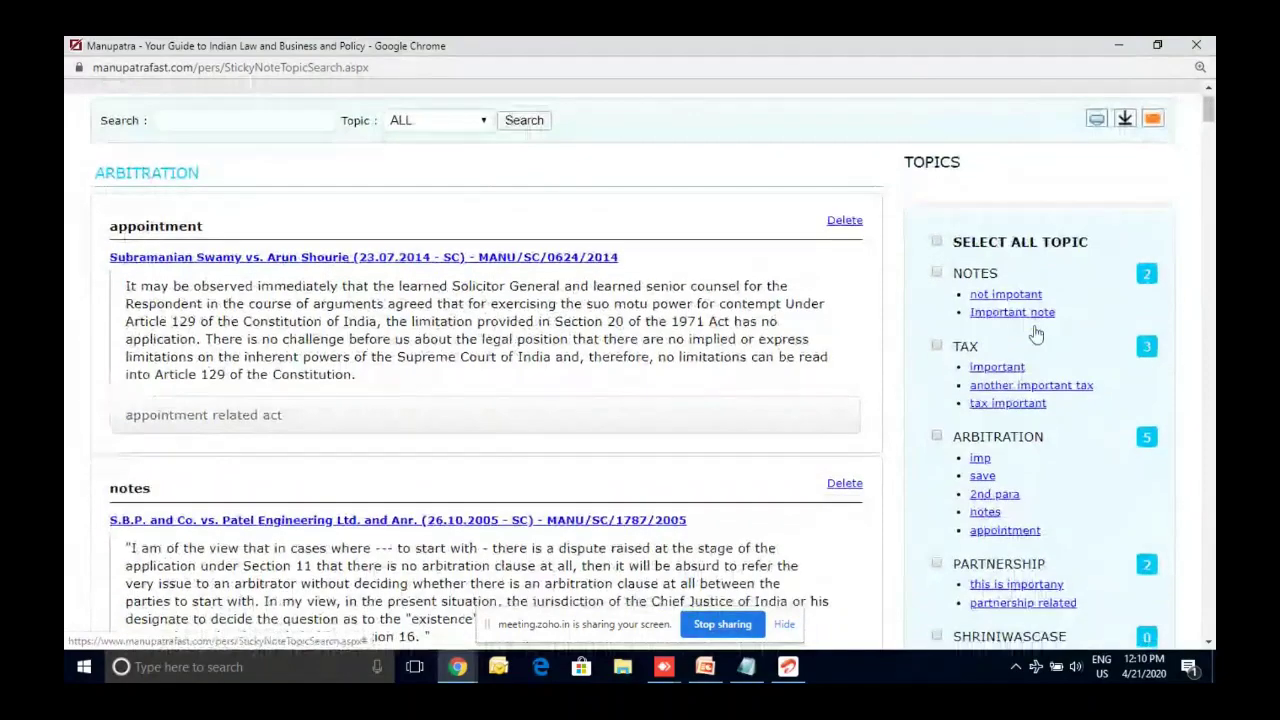
{"action": "scroll", "coordinate": [1034, 331], "scroll_direction": "up", "scroll_amount": 1}
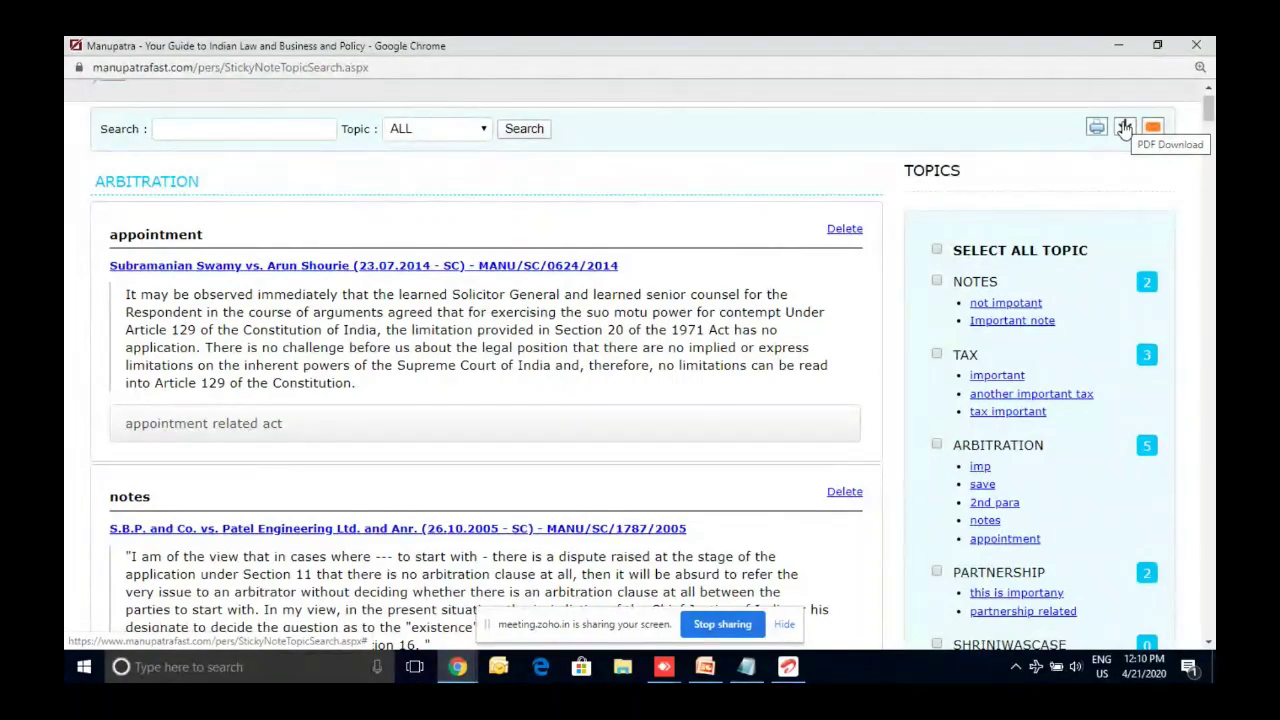
{"action": "left_click", "coordinate": [1124, 128]}
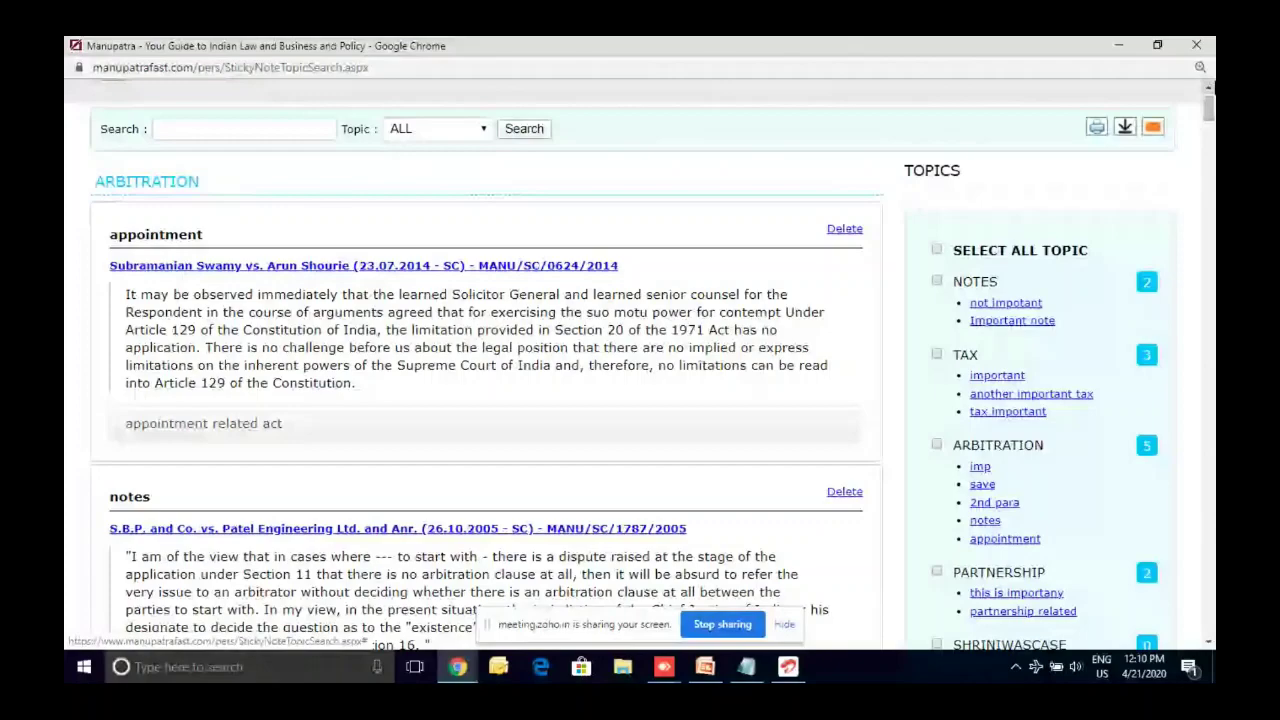
{"action": "key", "text": "alt+Tab"}
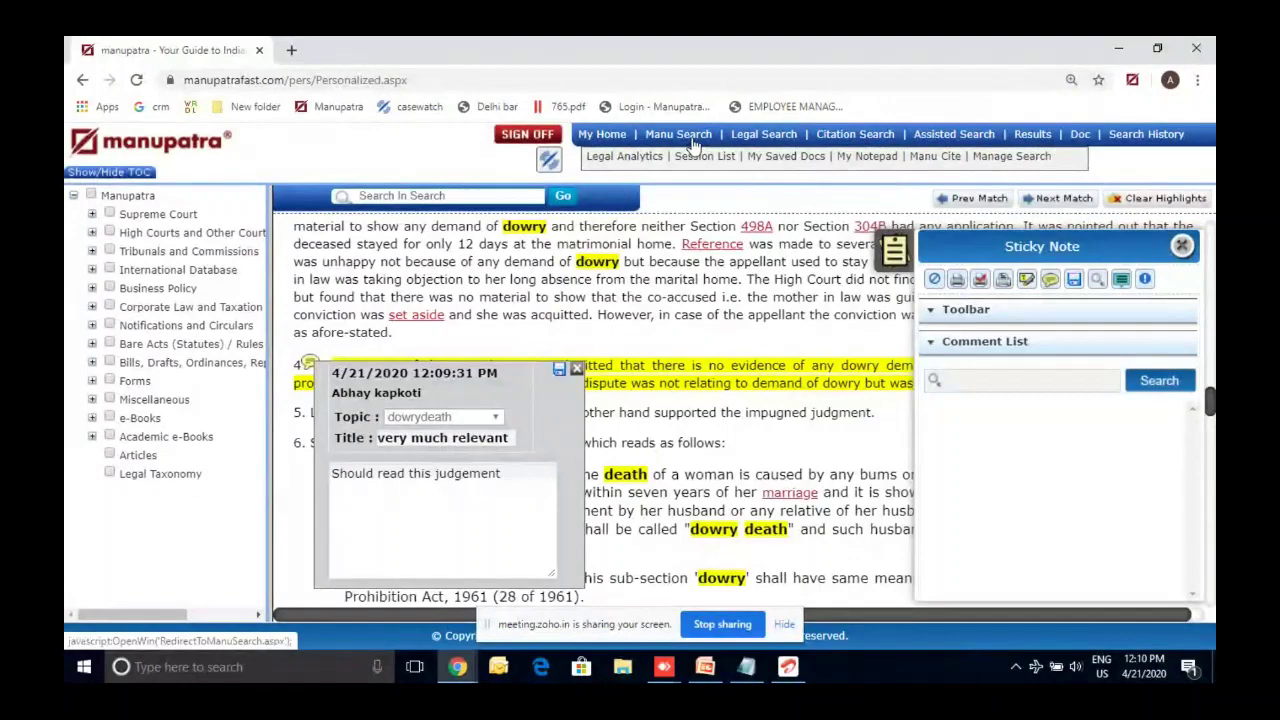
Close the leftover judgment and Manupatra pop-up windows, keeping the main Manupatra window open.
{"action": "scroll", "coordinate": [643, 224], "scroll_direction": "down", "scroll_amount": 1}
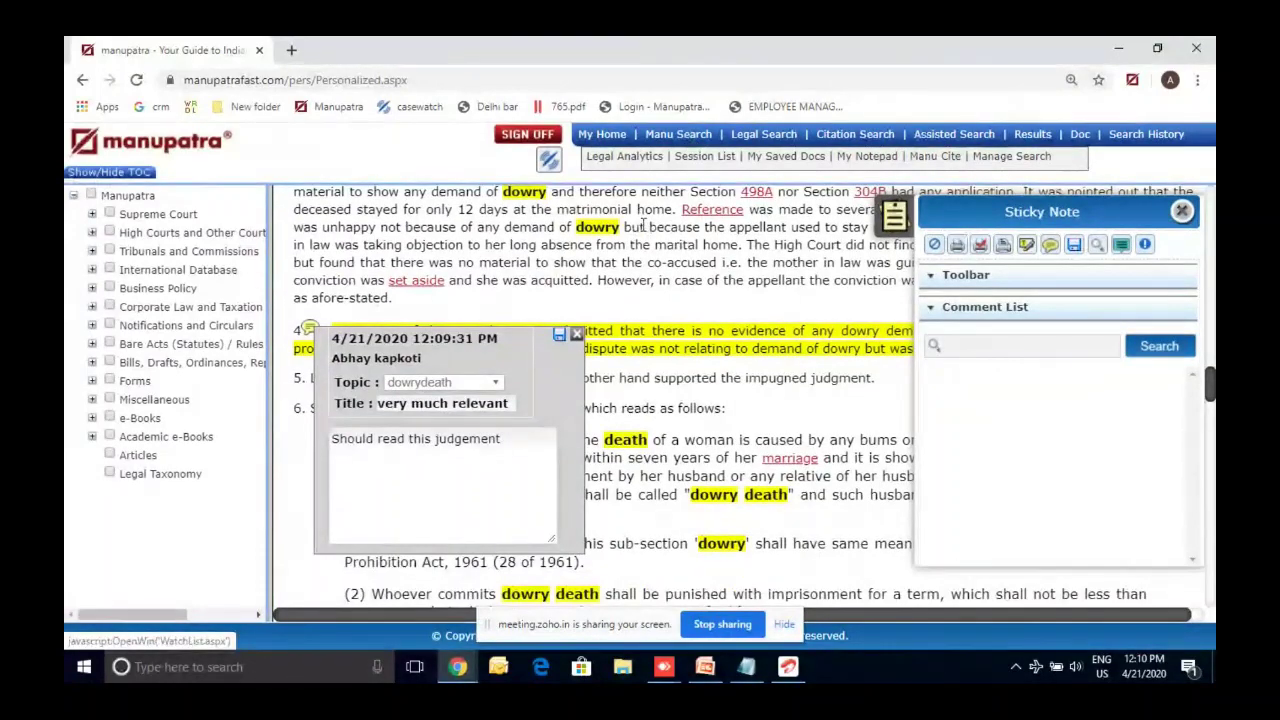
{"action": "mouse_move", "coordinate": [475, 678]}
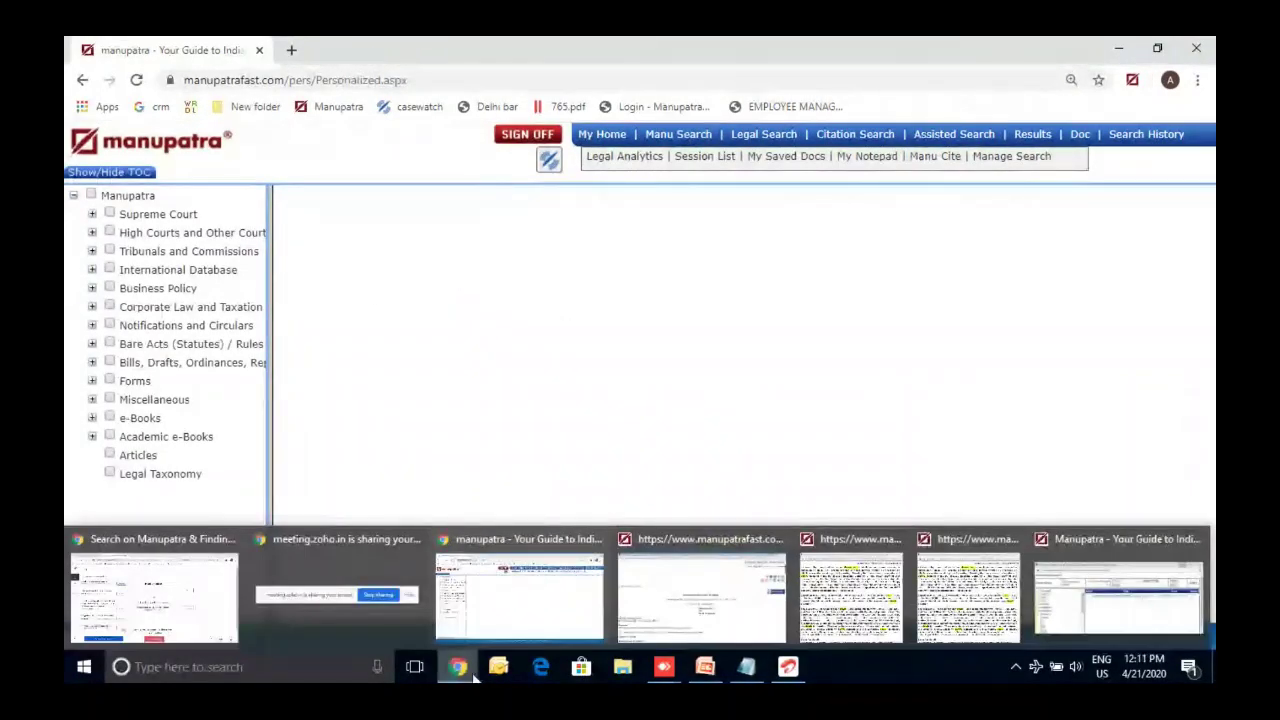
{"action": "left_click", "coordinate": [777, 539]}
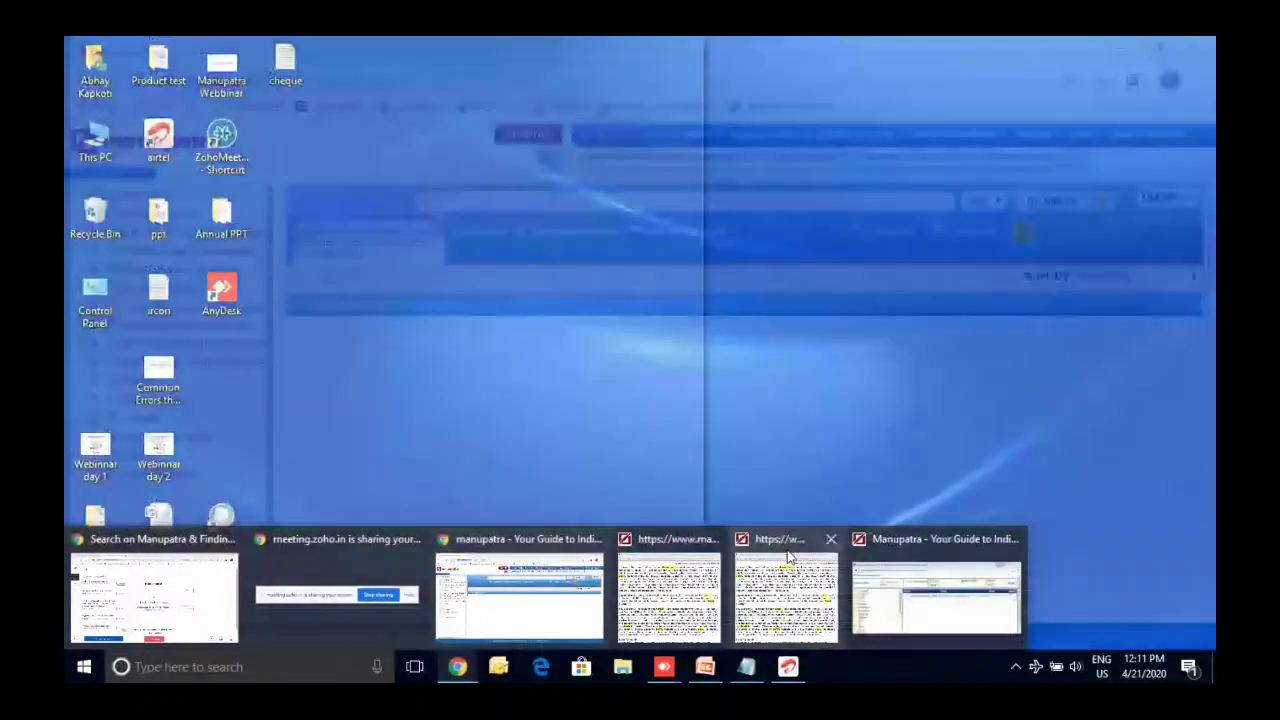
{"action": "left_click", "coordinate": [829, 538]}
{"action": "left_click", "coordinate": [711, 539]}
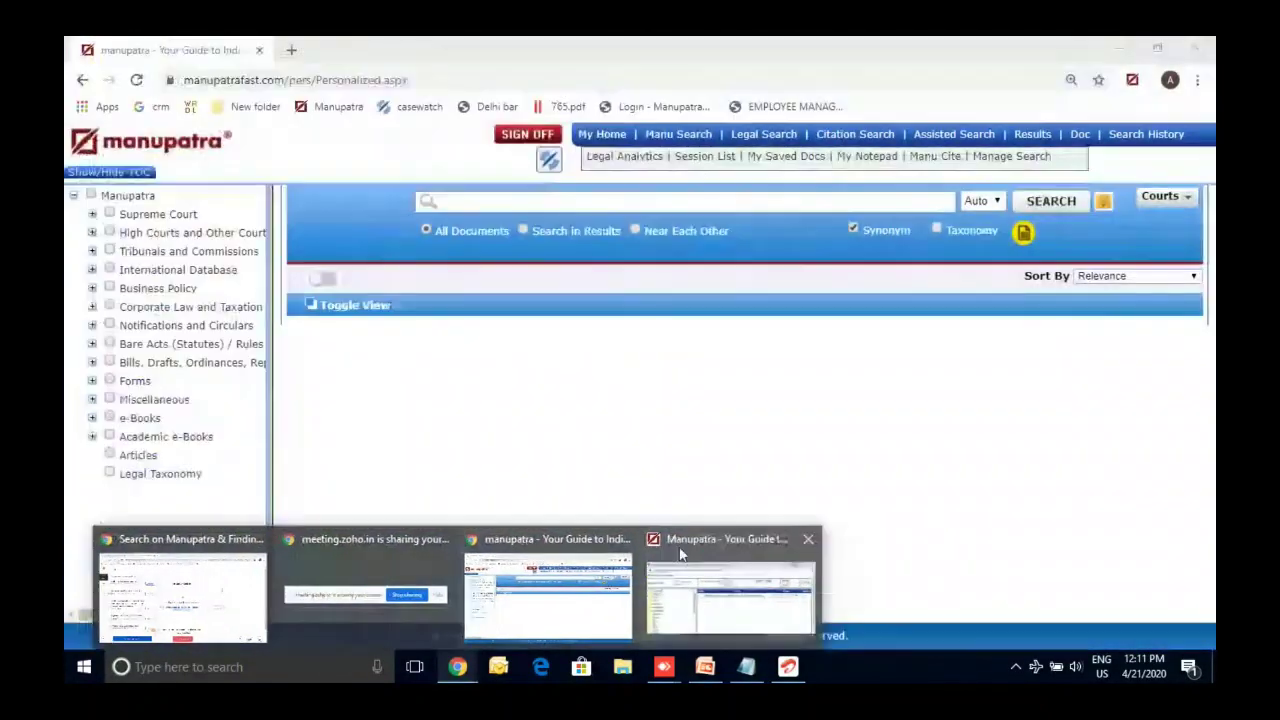
{"action": "left_click", "coordinate": [808, 540]}
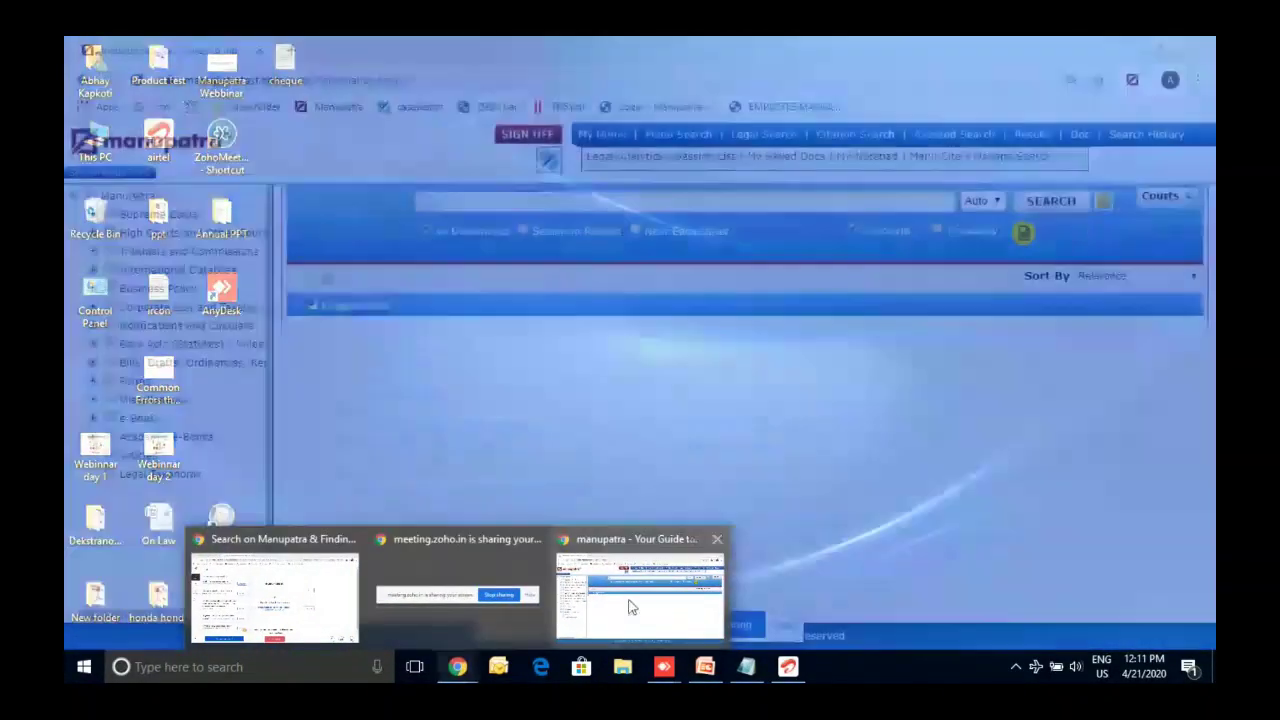
{"action": "mouse_move", "coordinate": [462, 675]}
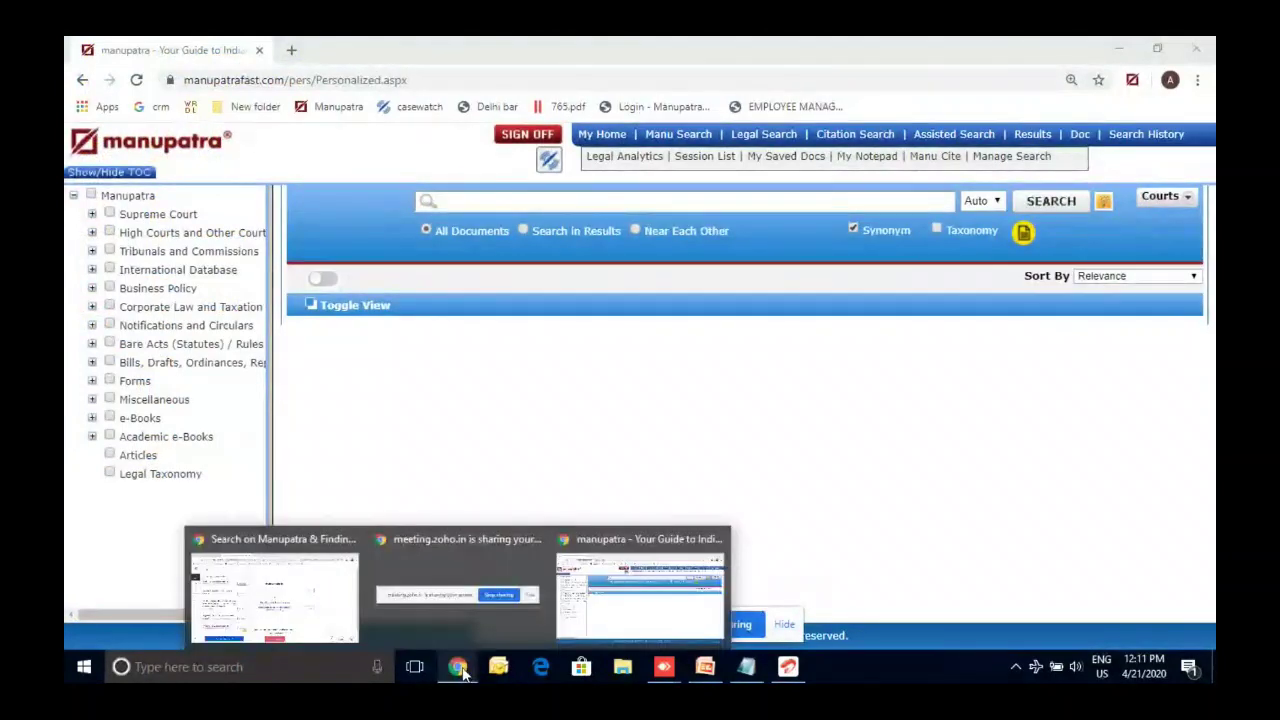
Switch to the "Webinnar day 2" PowerPoint presentation and go to slide 11 on finding judgments on one section.
{"action": "left_click", "coordinate": [705, 667]}
{"action": "scroll", "coordinate": [172, 485], "scroll_direction": "up", "scroll_amount": 3}
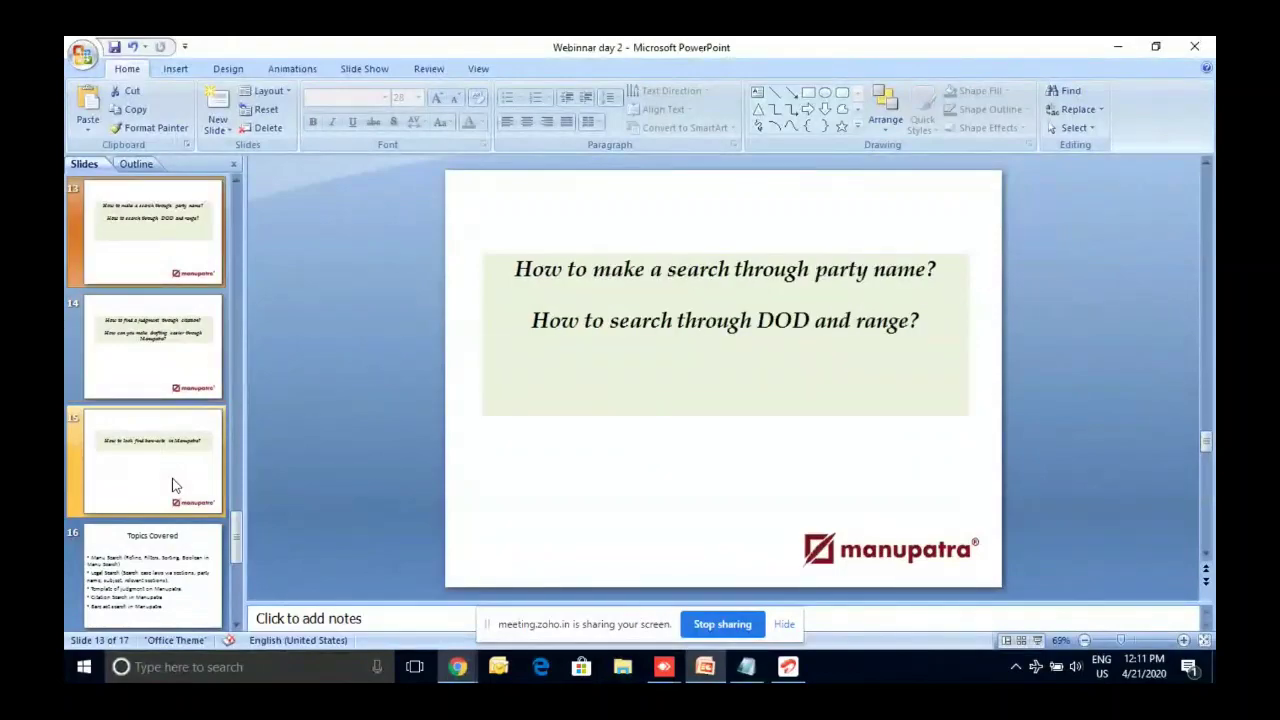
{"action": "scroll", "coordinate": [172, 485], "scroll_direction": "up", "scroll_amount": 2}
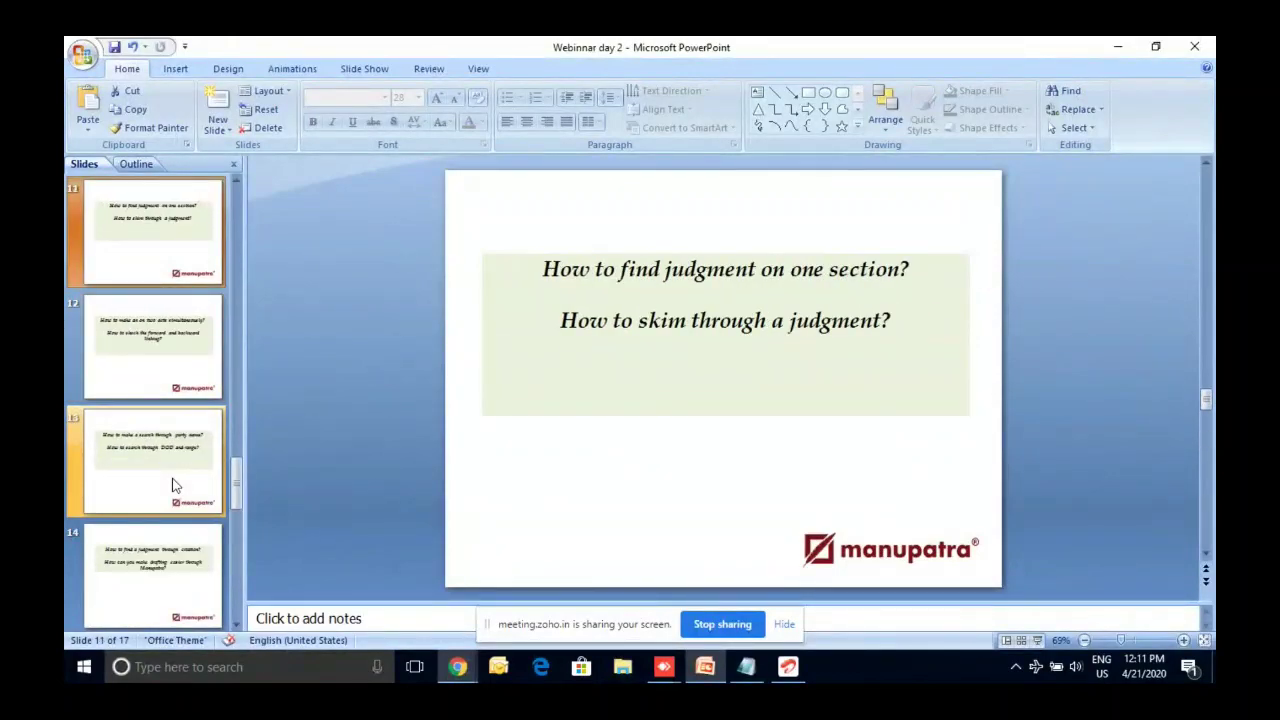
{"action": "scroll", "coordinate": [172, 485], "scroll_direction": "up", "scroll_amount": 1}
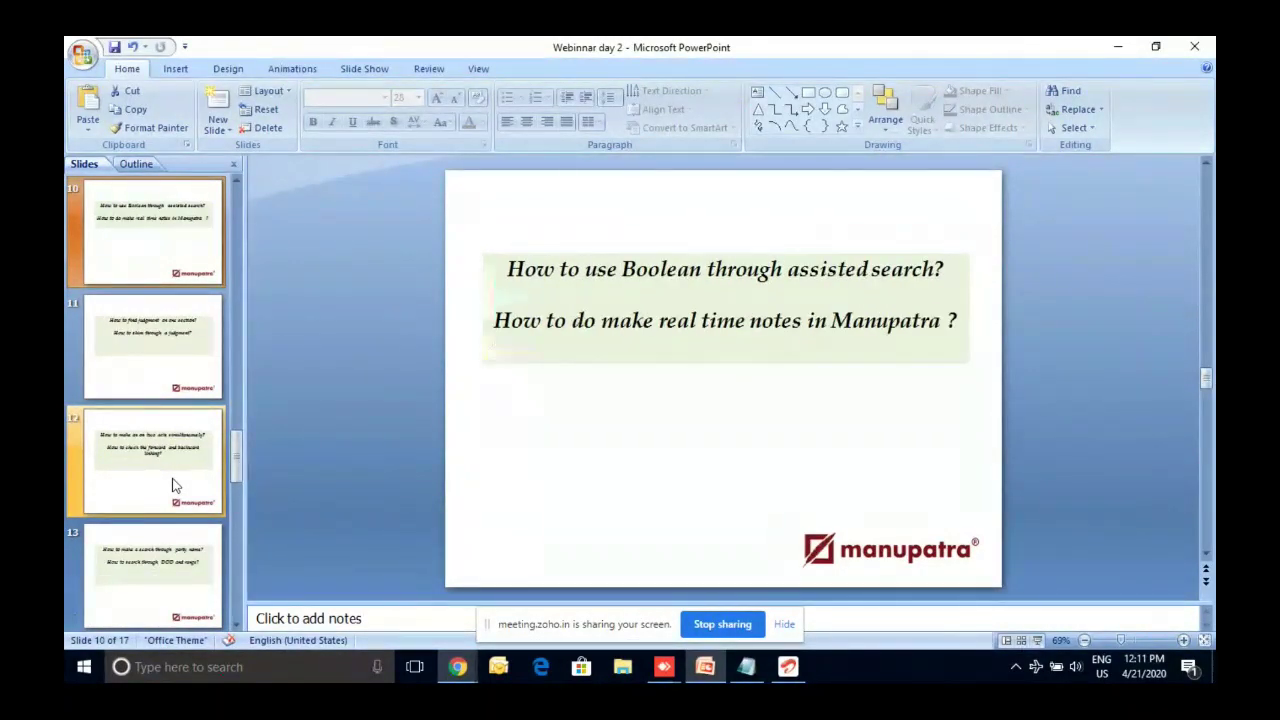
{"action": "scroll", "coordinate": [172, 485], "scroll_direction": "down", "scroll_amount": 1}
{"action": "scroll", "coordinate": [172, 485], "scroll_direction": "up", "scroll_amount": 1}
{"action": "scroll", "coordinate": [172, 485], "scroll_direction": "down", "scroll_amount": 1}
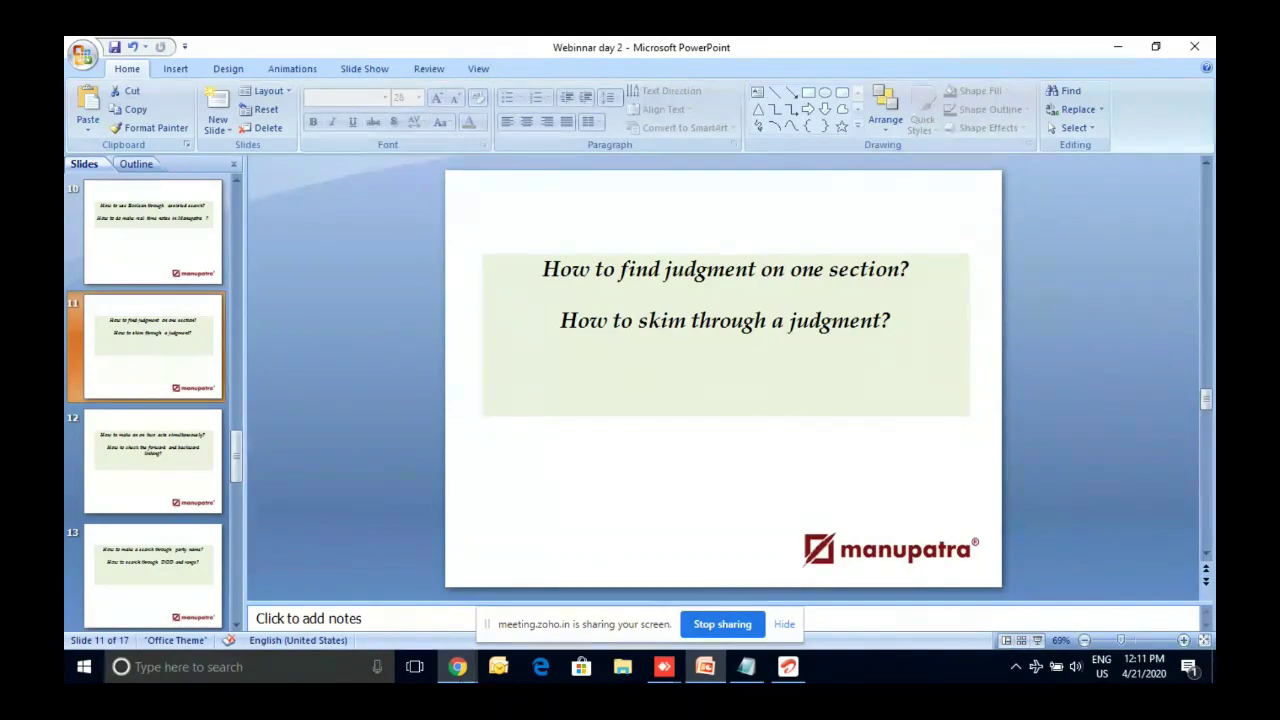
Switch back to the main Manupatra window in Chrome and open the Legal Search advanced search form.
{"action": "left_click", "coordinate": [457, 666]}
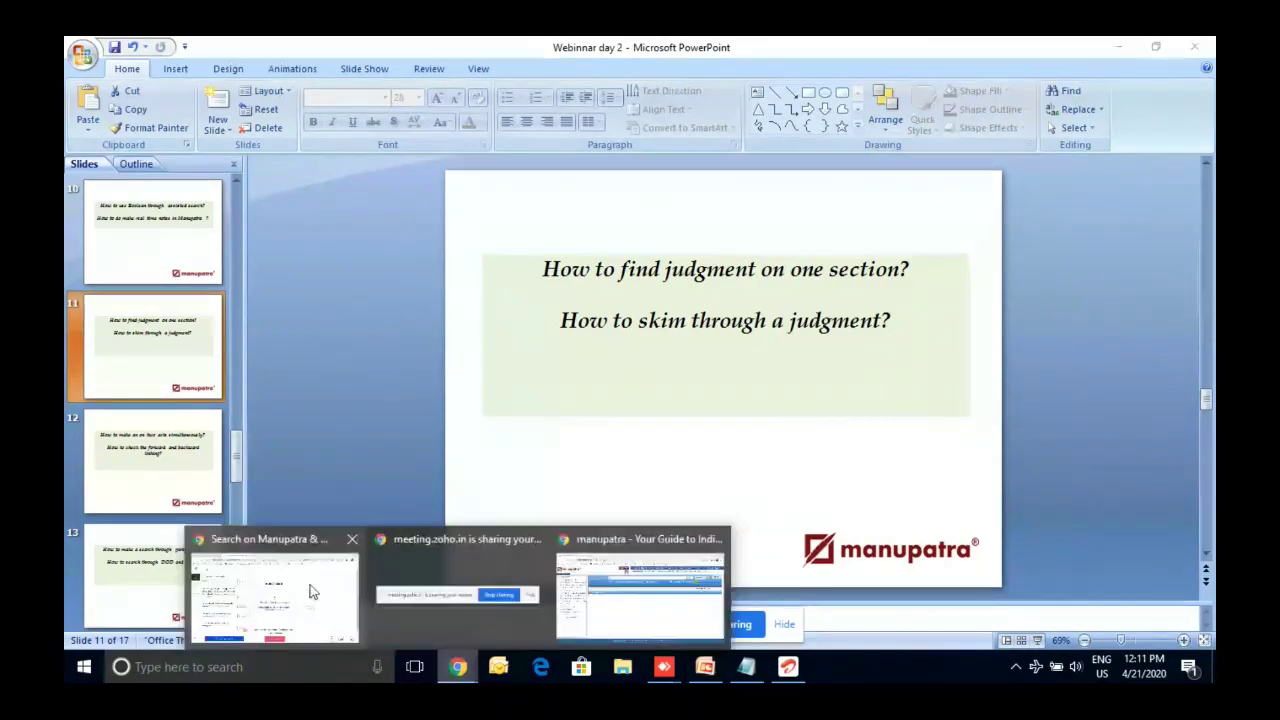
{"action": "left_click", "coordinate": [640, 590]}
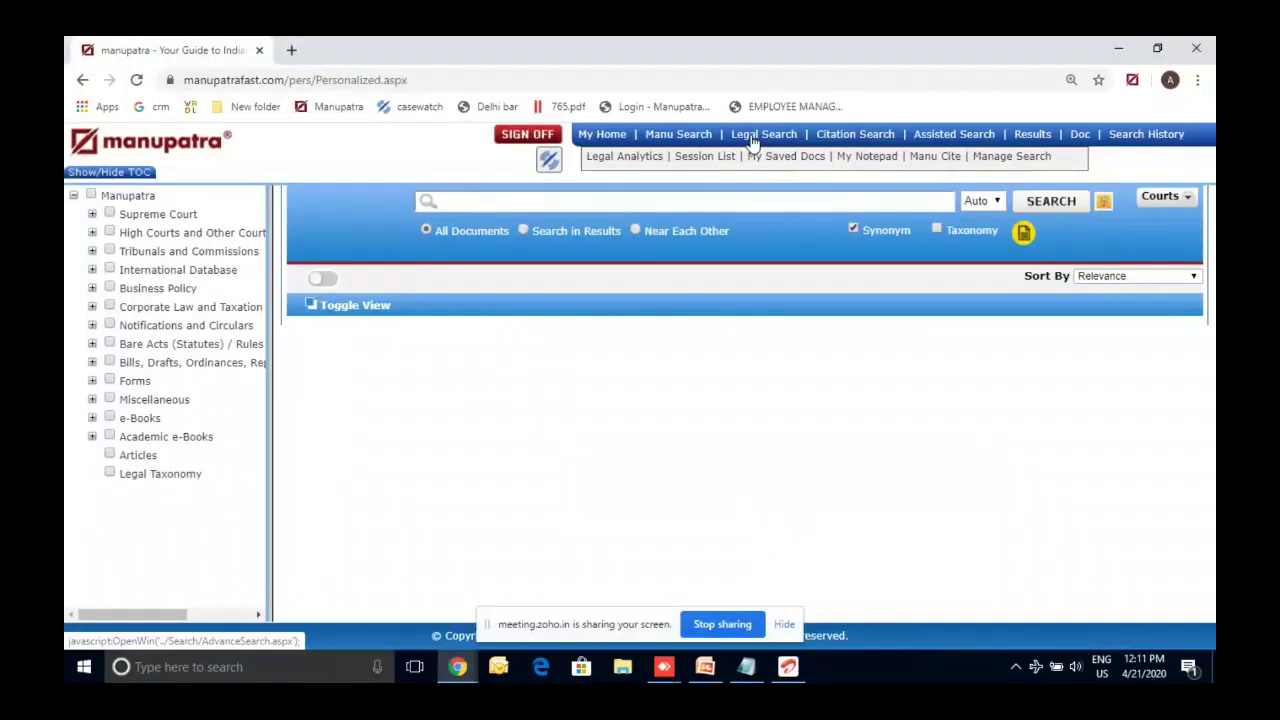
{"action": "left_click", "coordinate": [754, 136]}
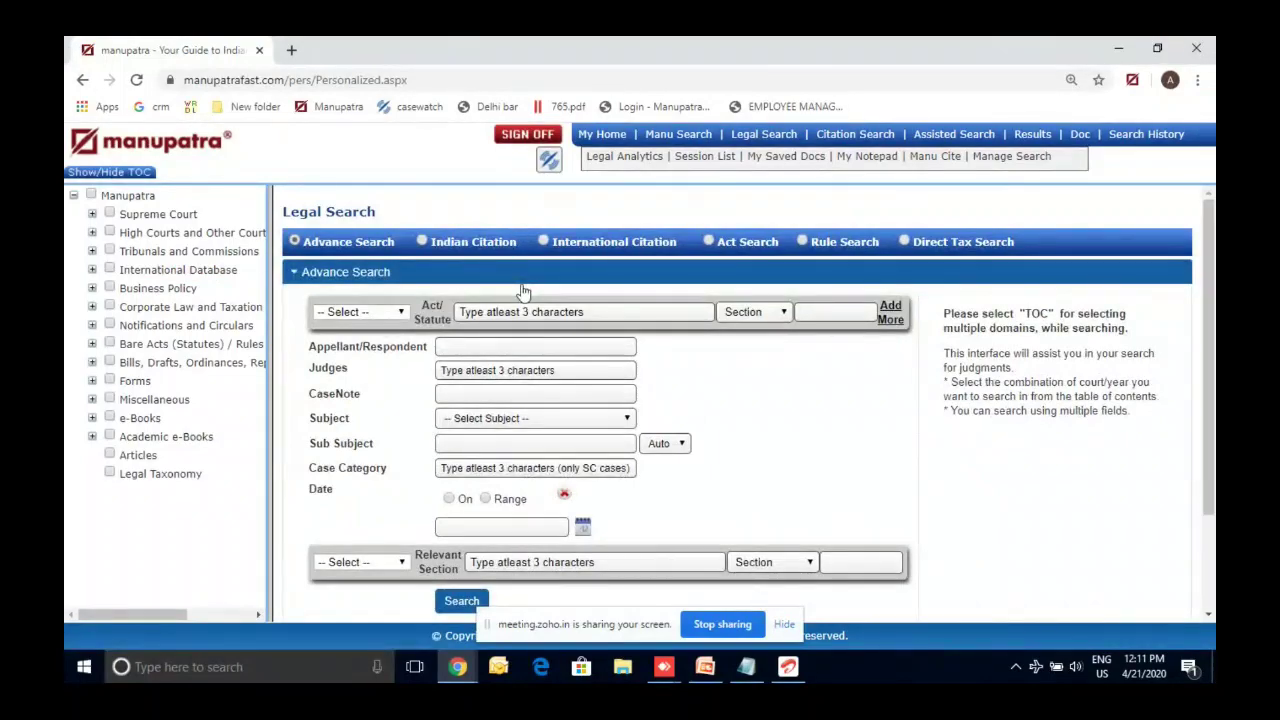
Run a Legal Search for judgments on section 138 of the Negotiable Instruments Act 1881.
{"action": "left_click", "coordinate": [660, 137]}
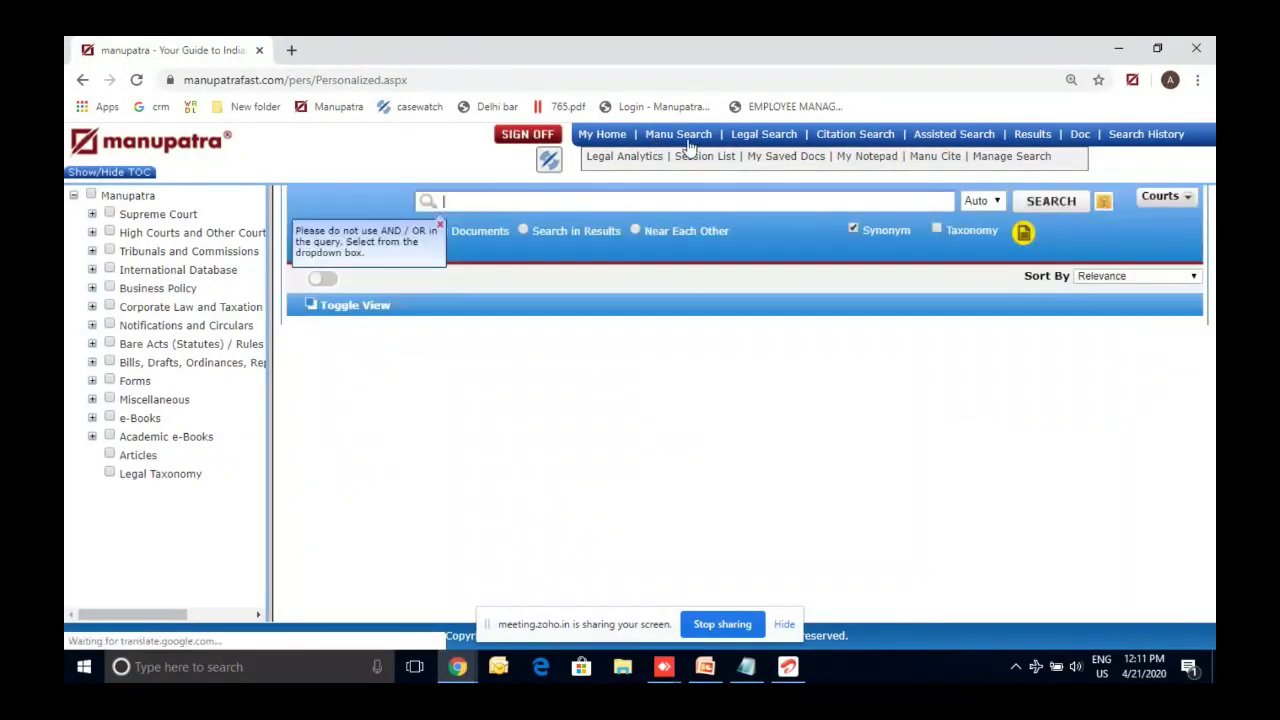
{"action": "left_click", "coordinate": [764, 135]}
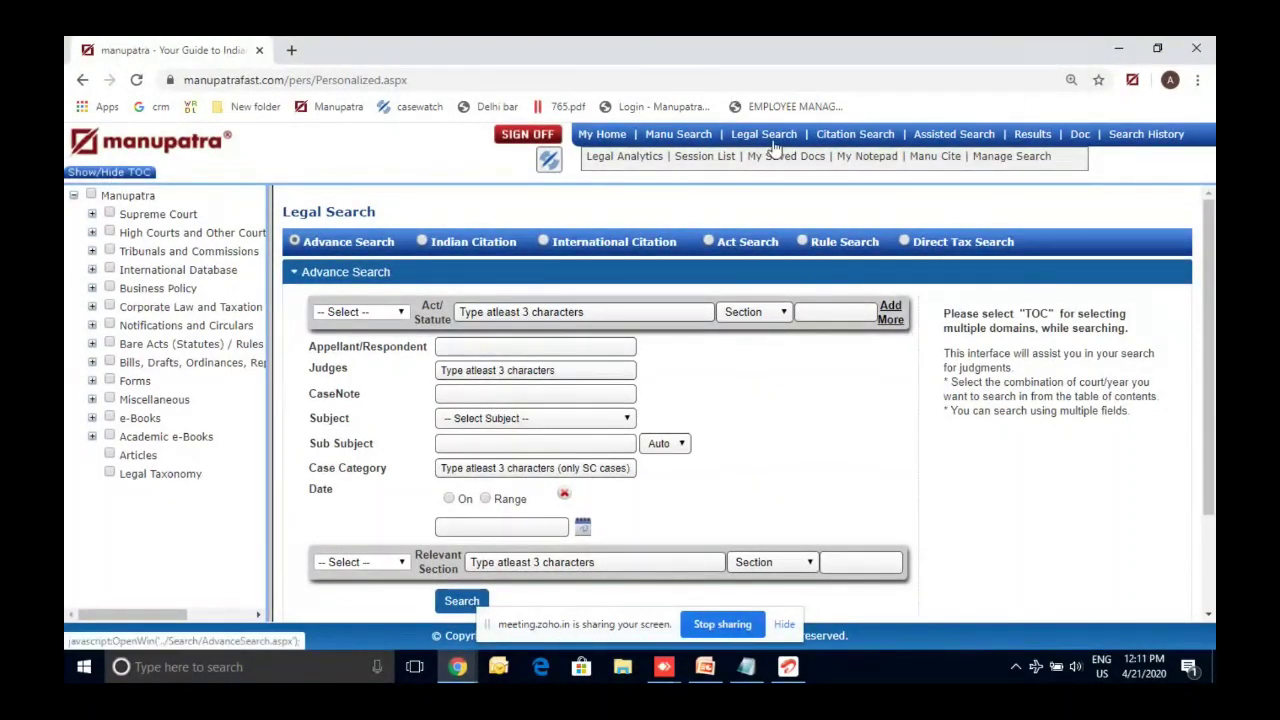
{"action": "left_click", "coordinate": [622, 310]}
{"action": "type", "text": "n"}
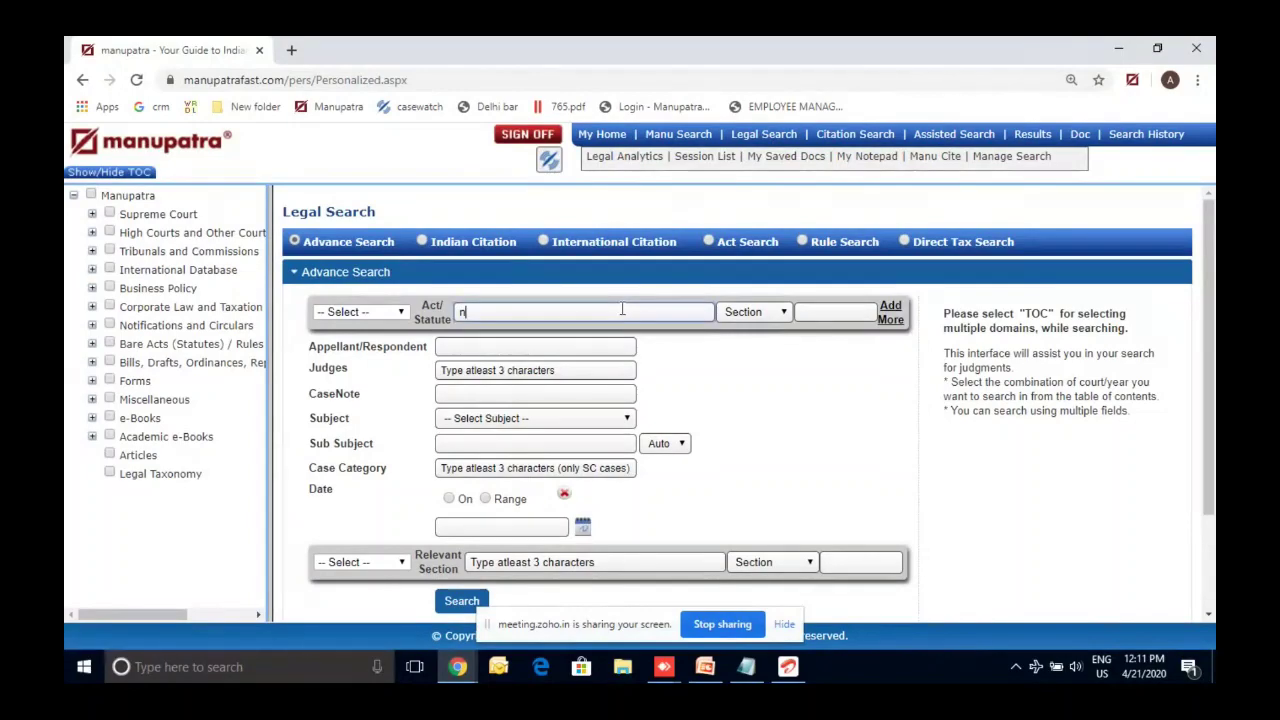
{"action": "left_click", "coordinate": [600, 332]}
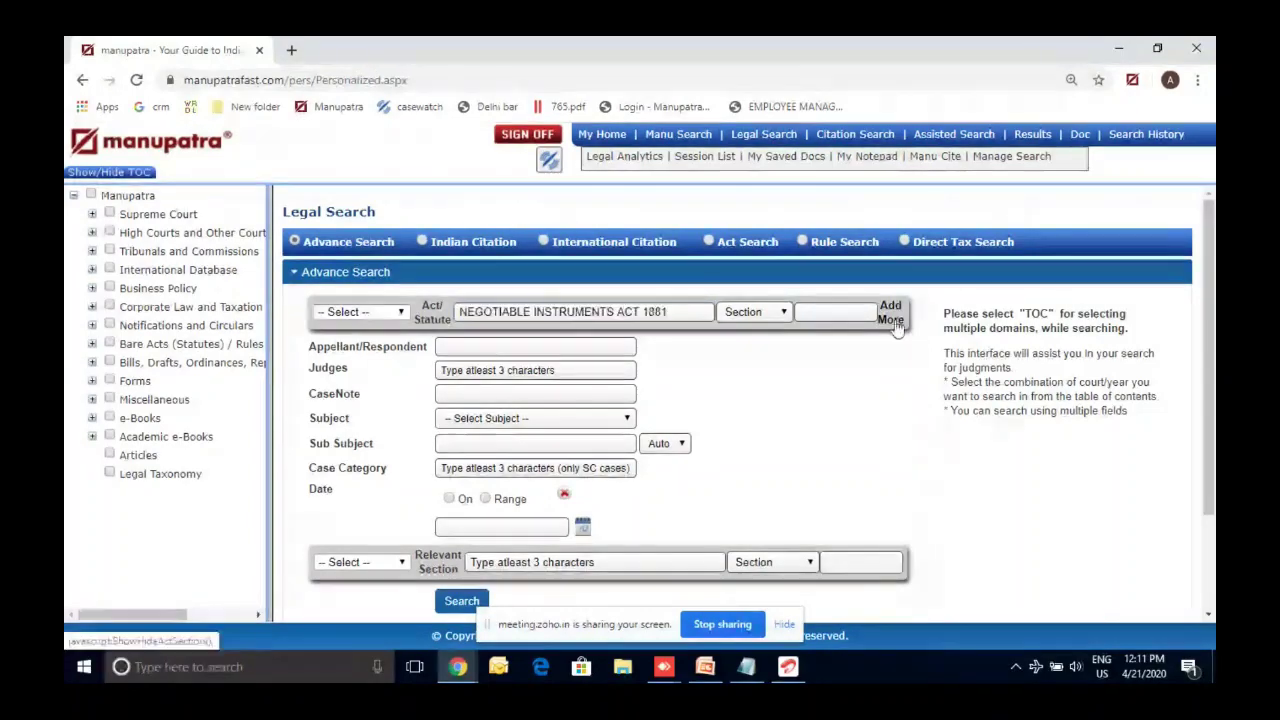
{"action": "left_click", "coordinate": [860, 315]}
{"action": "type", "text": "13"}
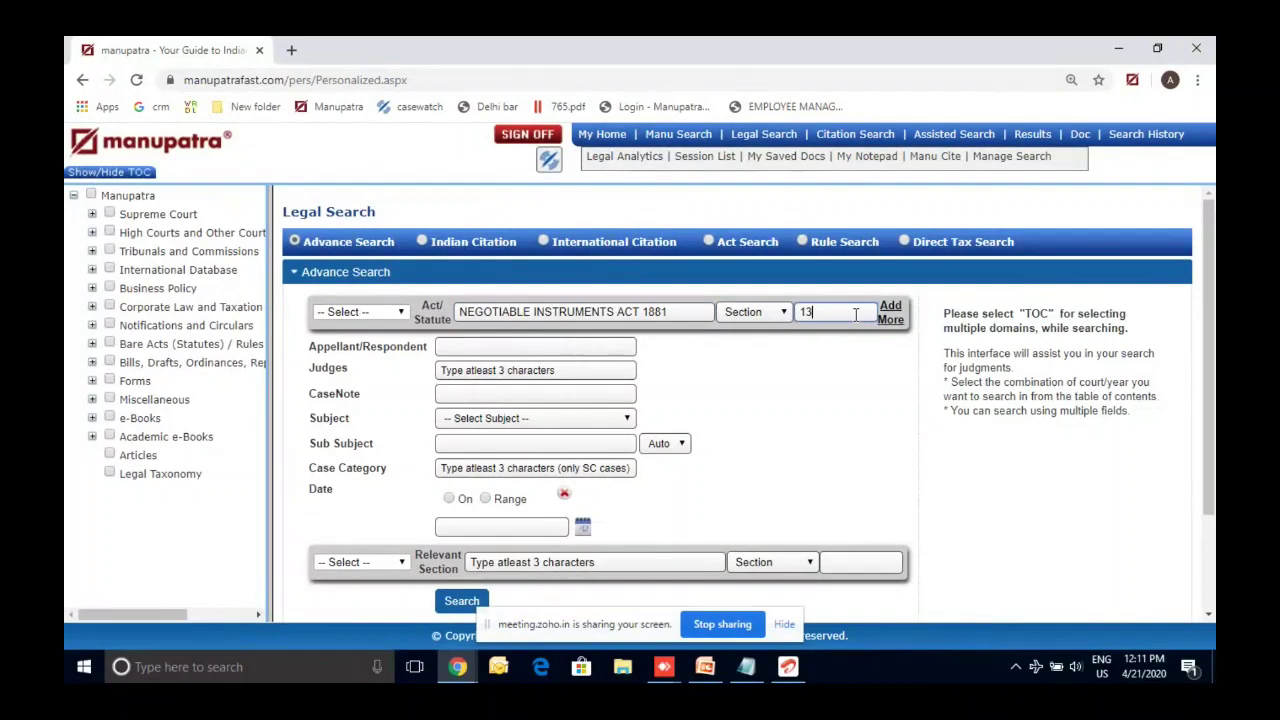
{"action": "type", "text": "8"}
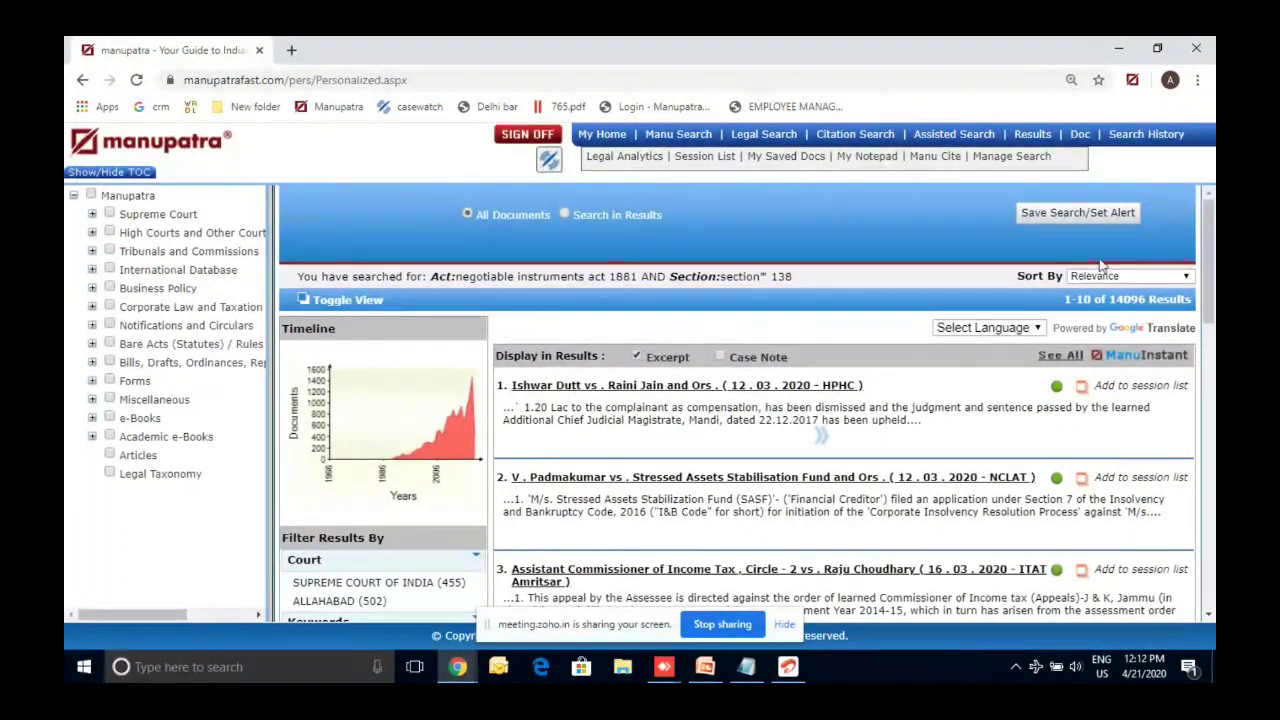
Choose Search in Results for the listed judgments and sort them by Cited (Most).
{"action": "left_click", "coordinate": [1108, 278]}
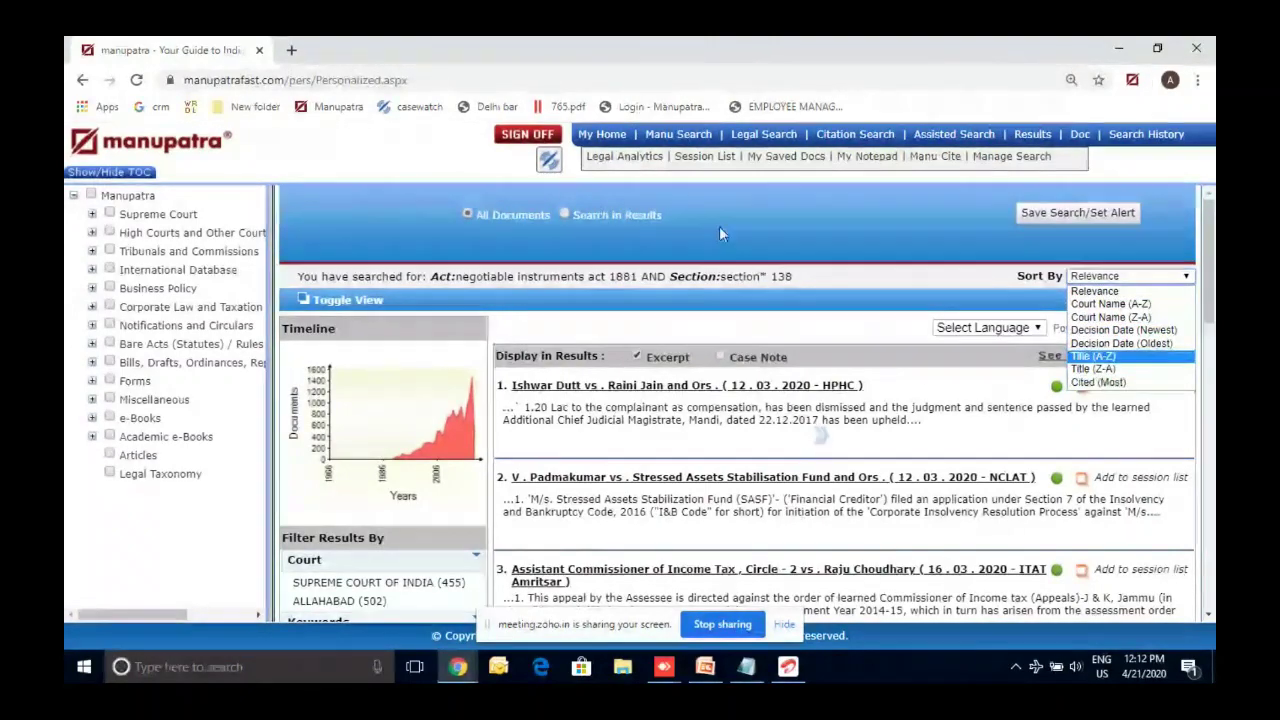
{"action": "left_click", "coordinate": [632, 213]}
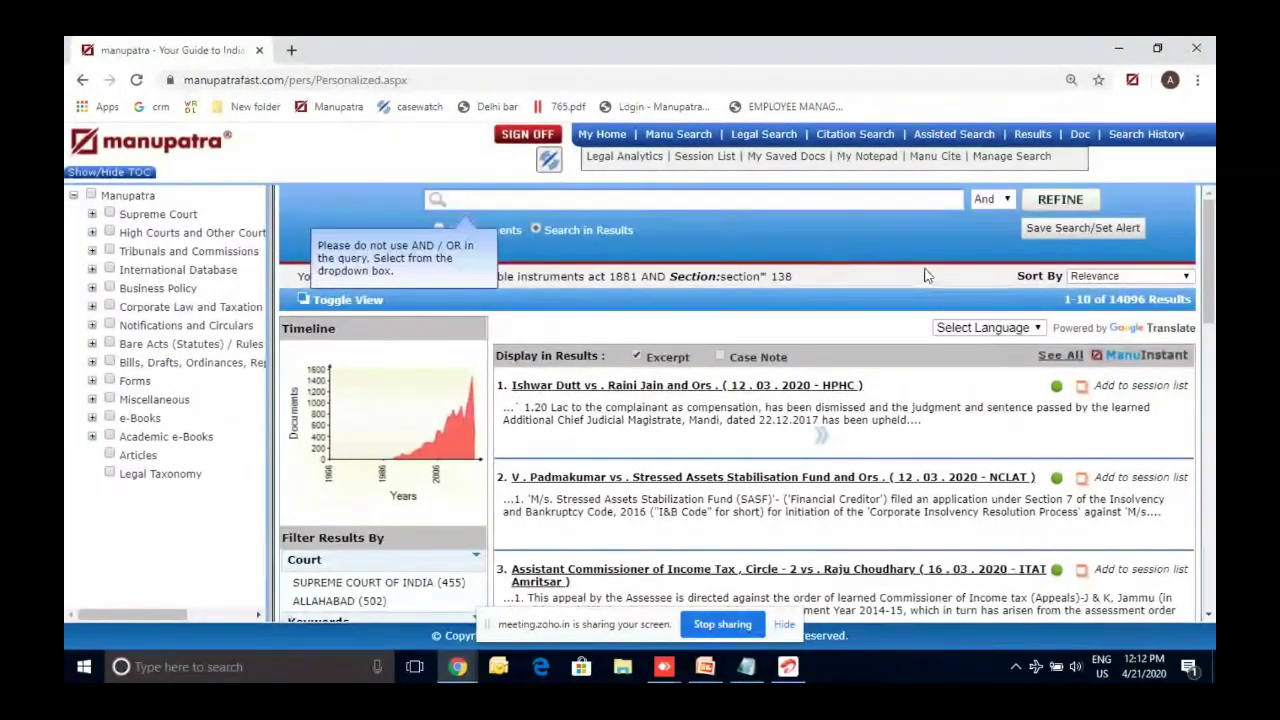
{"action": "left_click", "coordinate": [1107, 278]}
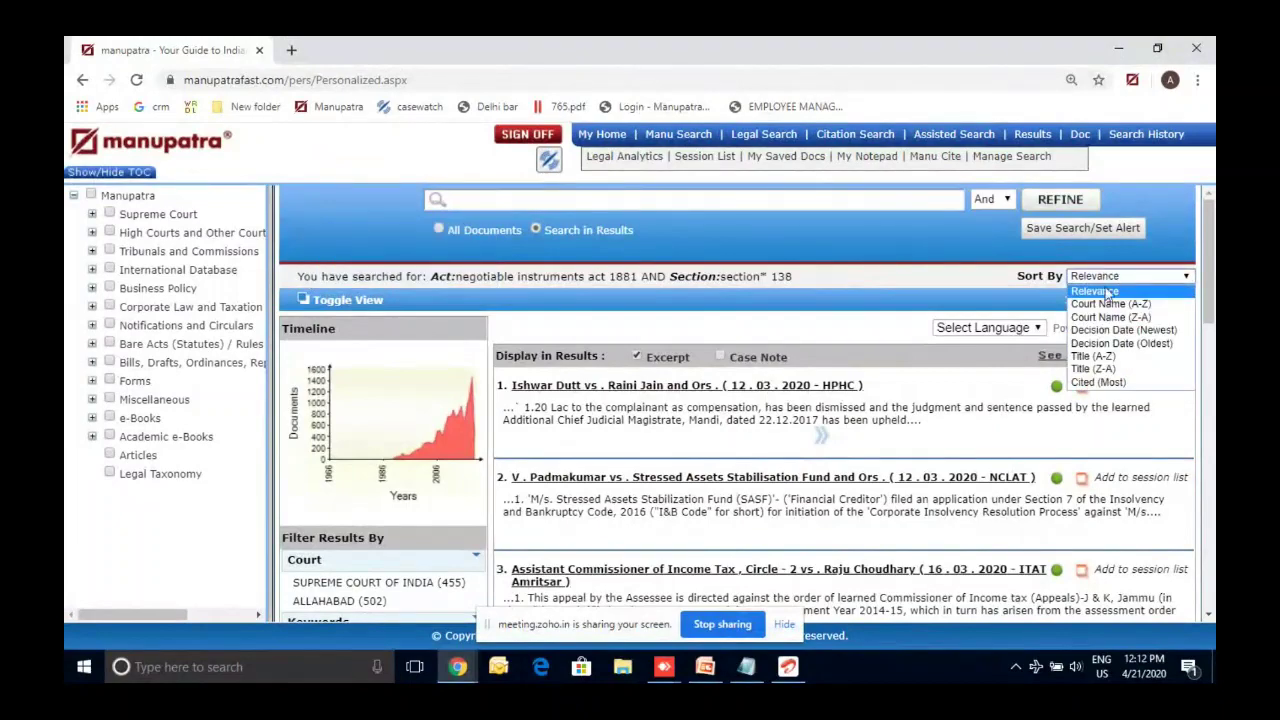
{"action": "left_click", "coordinate": [1117, 386]}
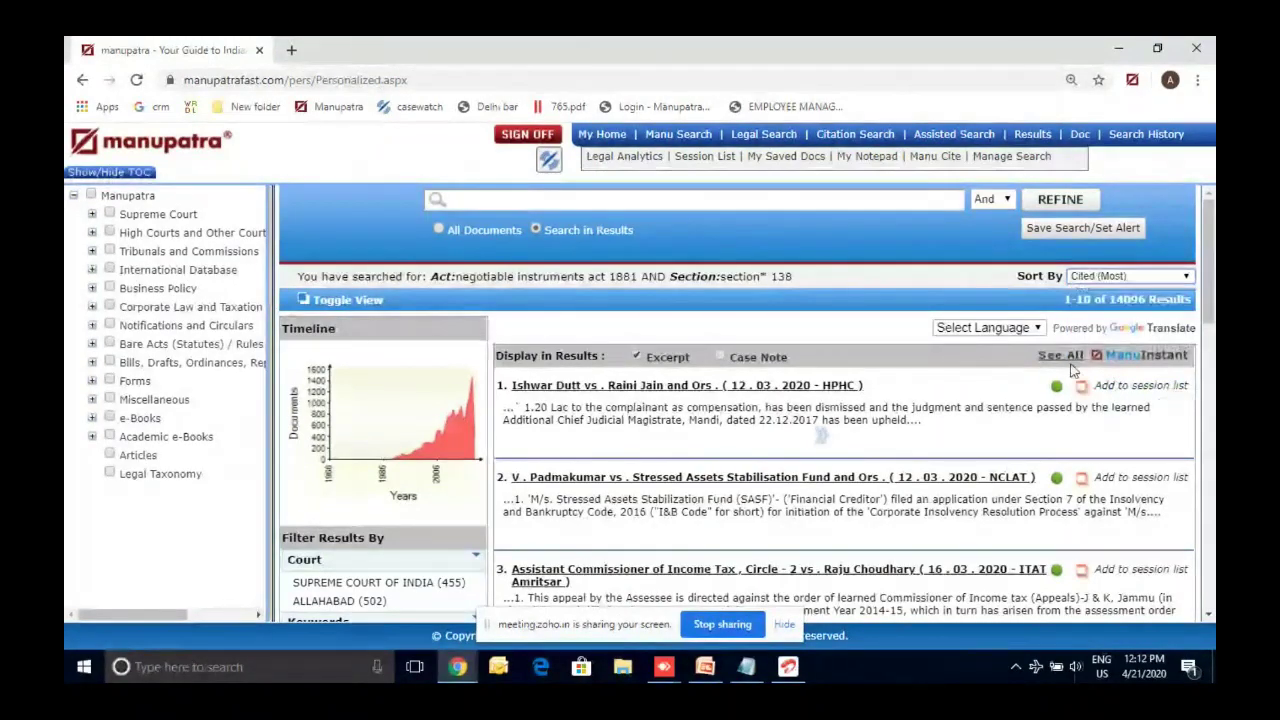
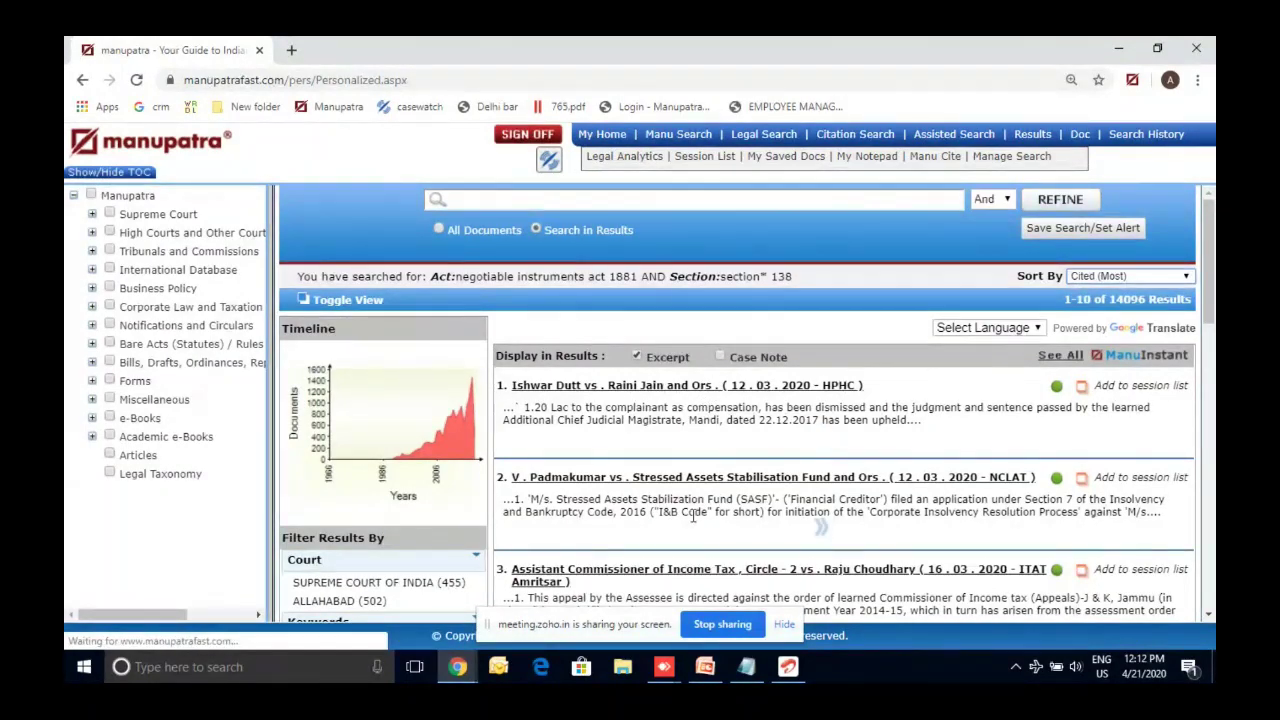
Check the PowerPoint slide on finding judgments on one section and return to the Manupatra results in Chrome.
{"action": "key", "text": "alt+Tab"}
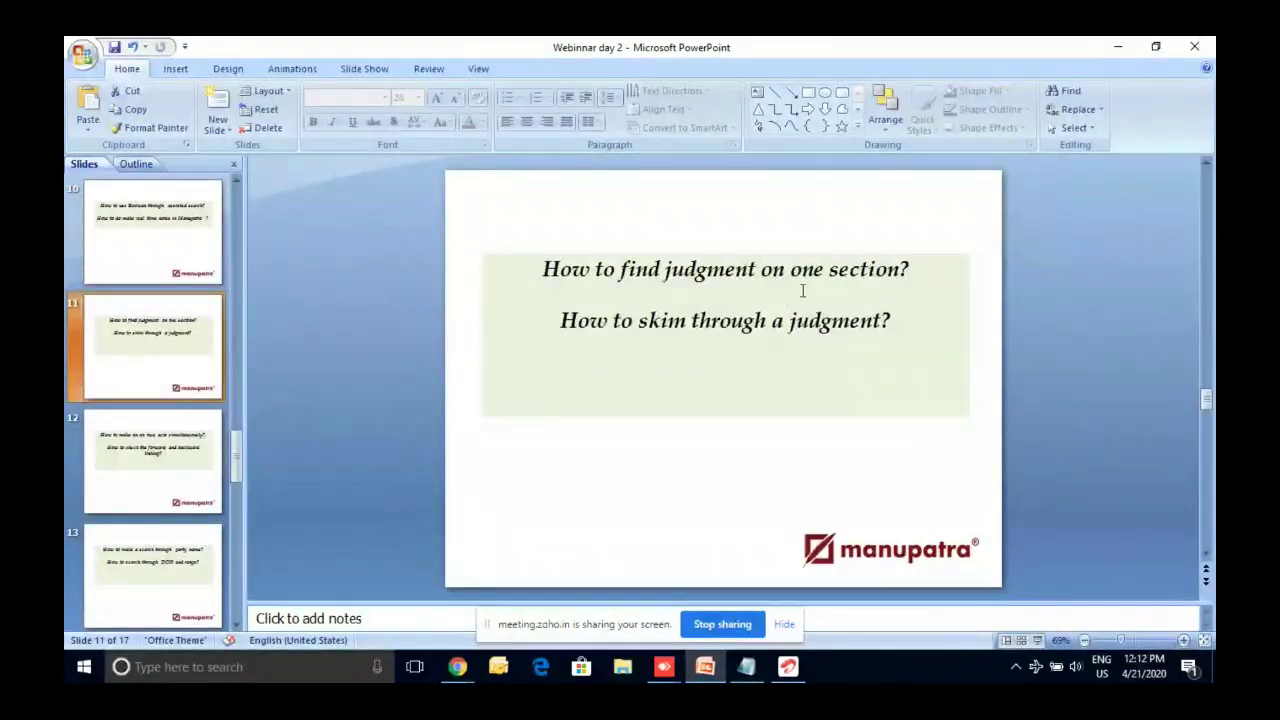
{"action": "left_click", "coordinate": [1118, 47]}
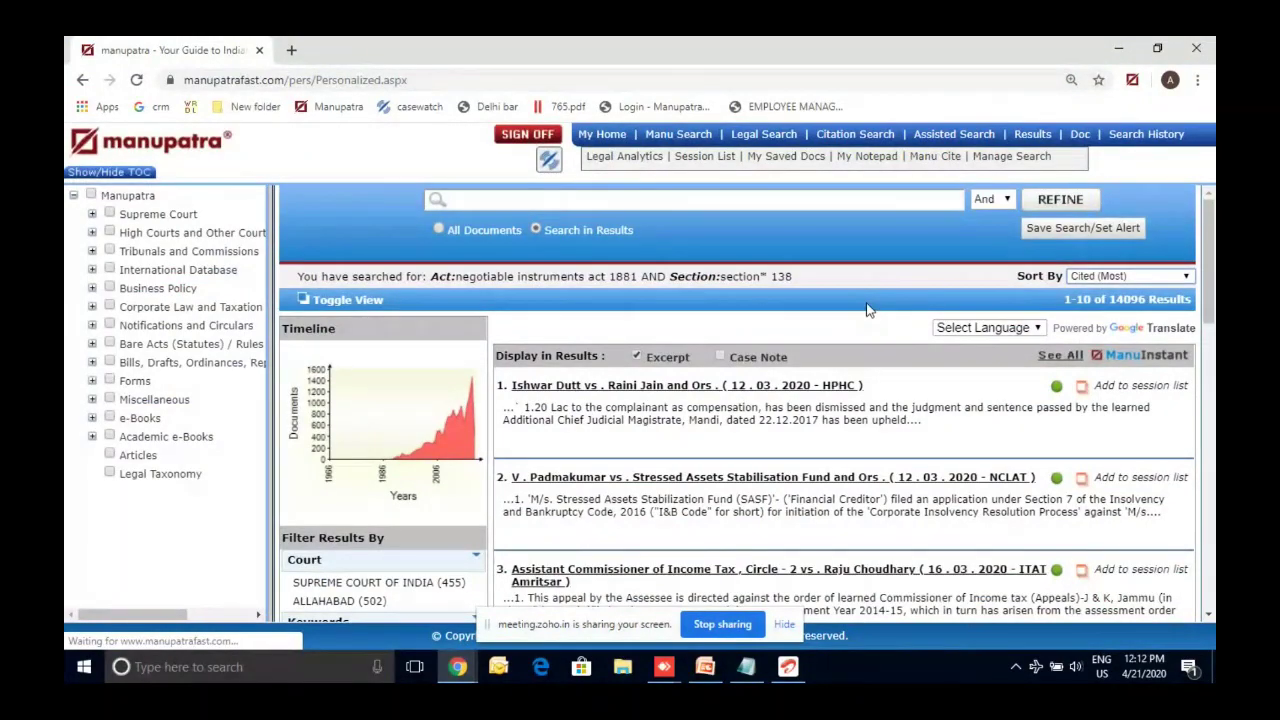
{"action": "scroll", "coordinate": [868, 310], "scroll_direction": "down", "scroll_amount": 4}
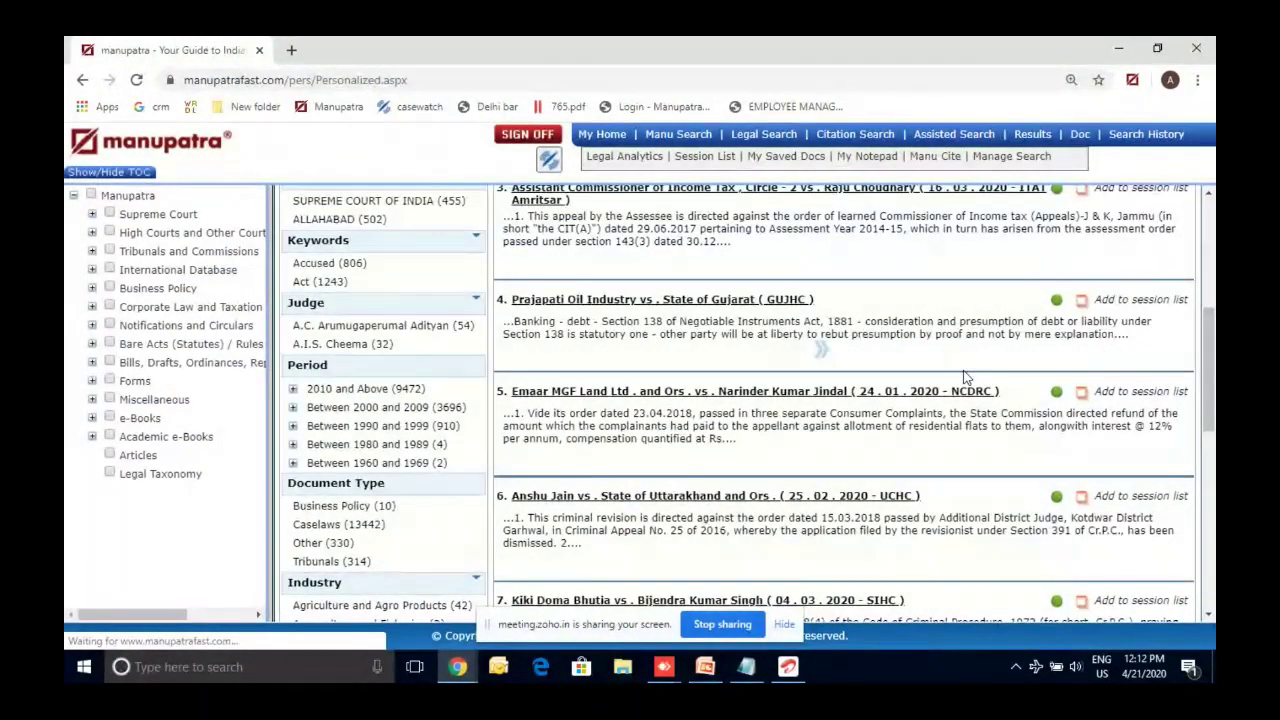
{"action": "left_click", "coordinate": [824, 350]}
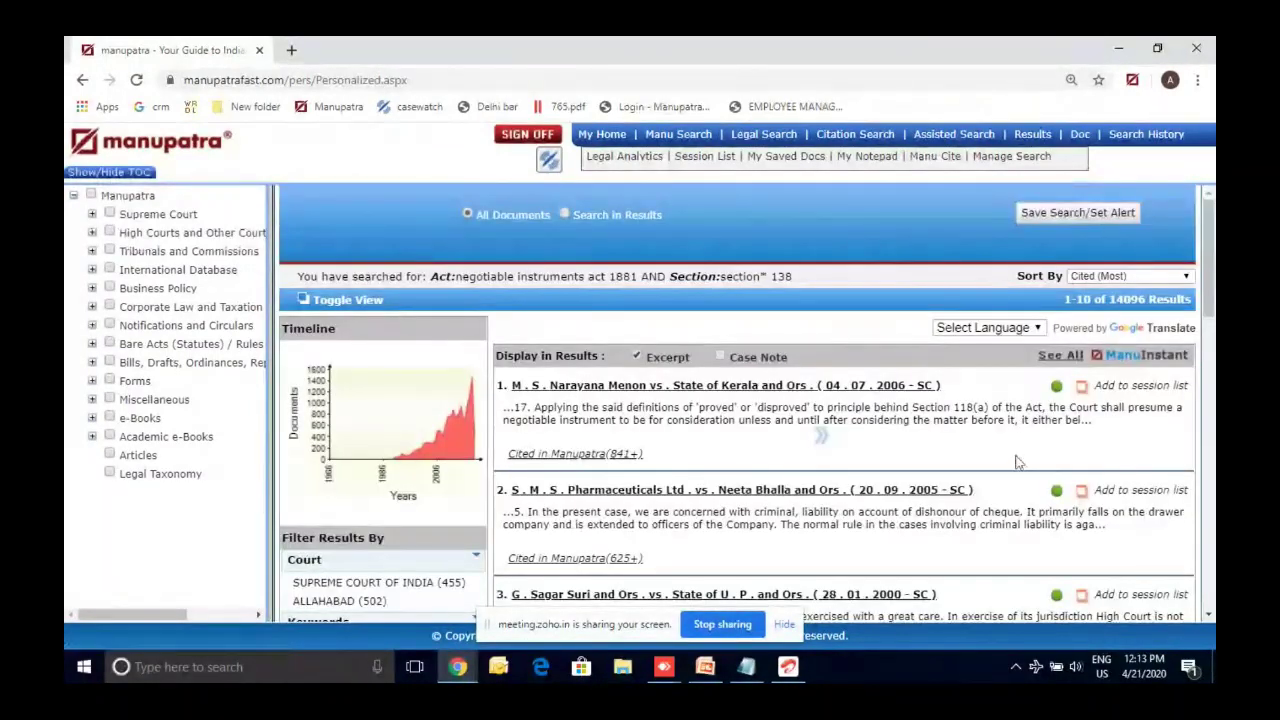
Preview the ManuInstant summaries of the first and second most-cited judgments, closing each one.
{"action": "mouse_move", "coordinate": [812, 438]}
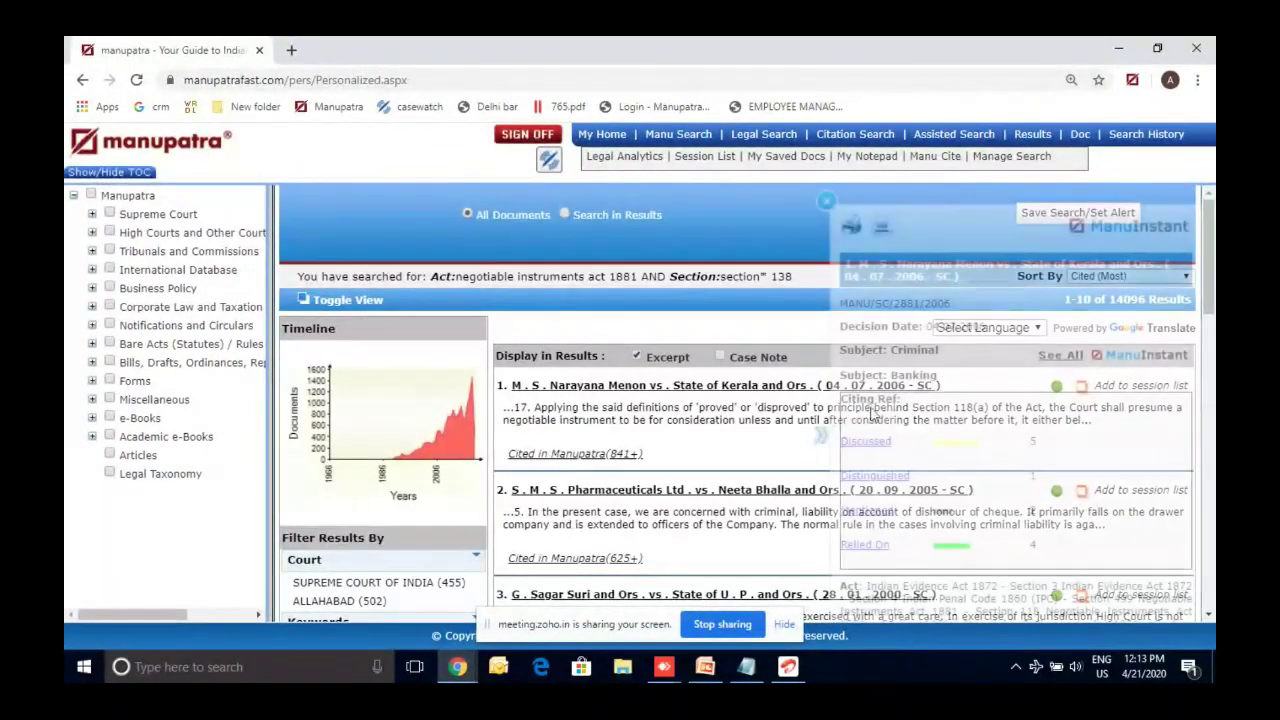
{"action": "left_click", "coordinate": [836, 202]}
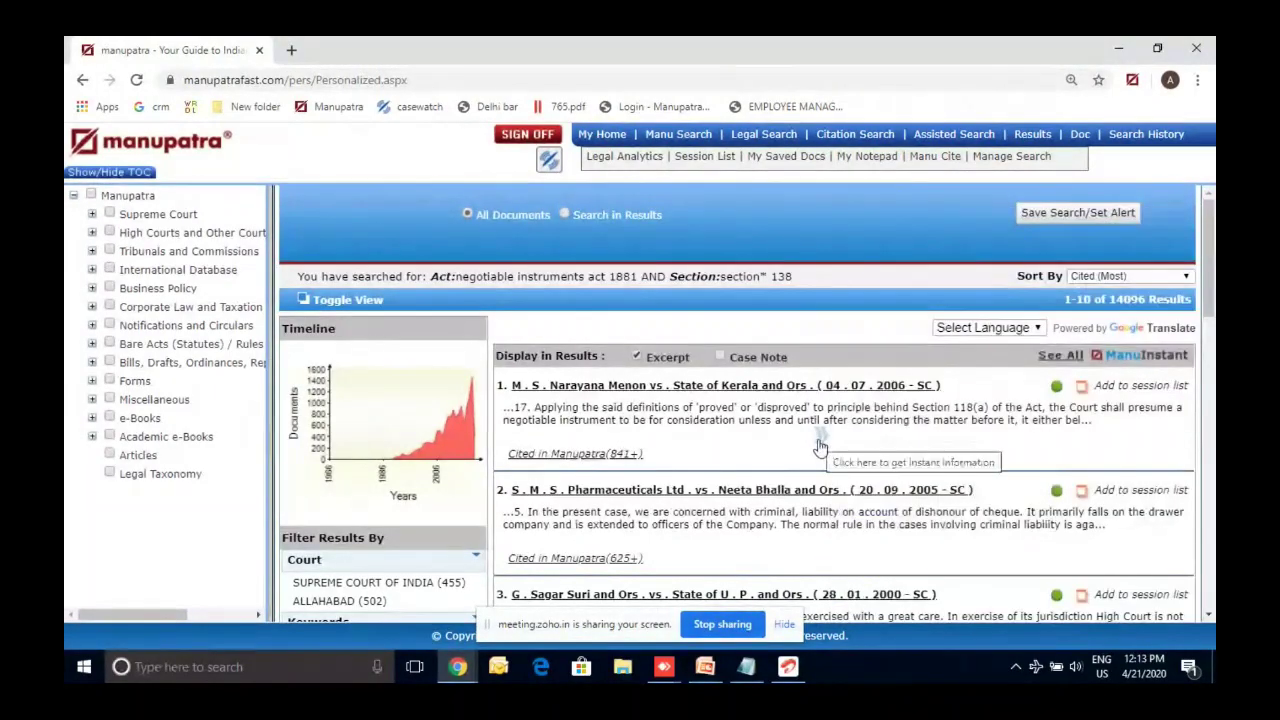
{"action": "scroll", "coordinate": [825, 541], "scroll_direction": "down", "scroll_amount": 1}
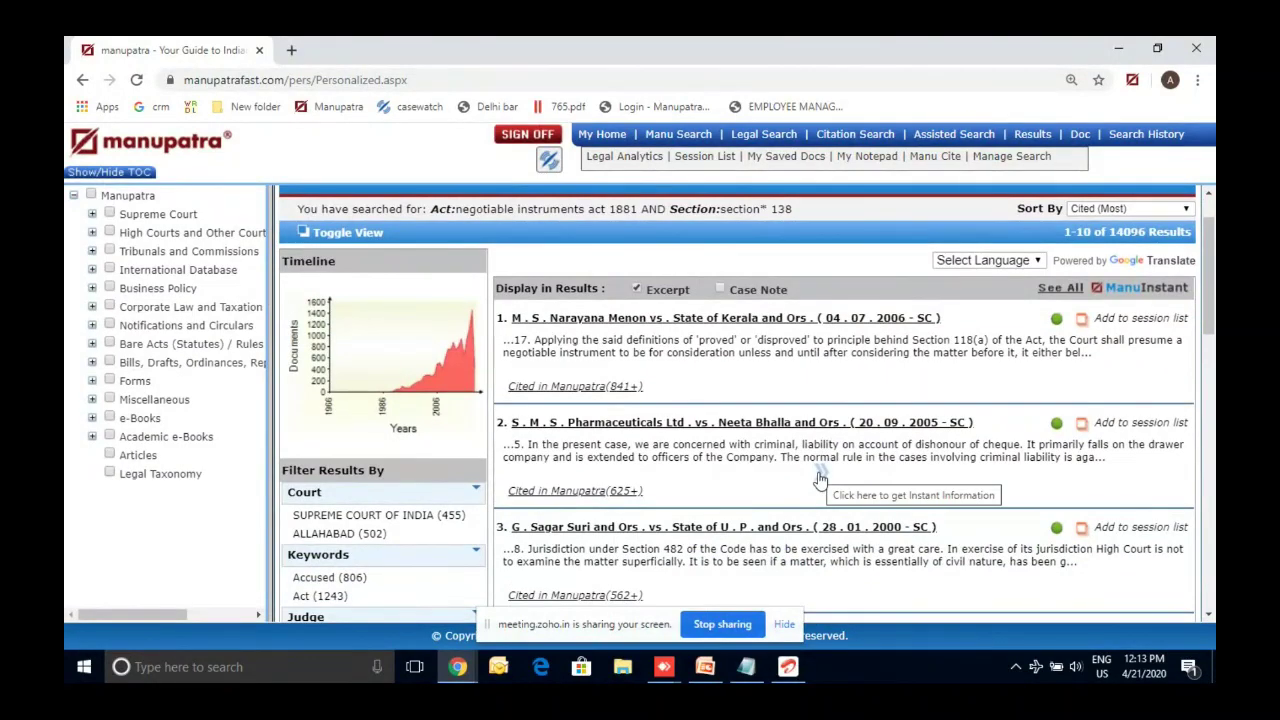
{"action": "left_click", "coordinate": [820, 479]}
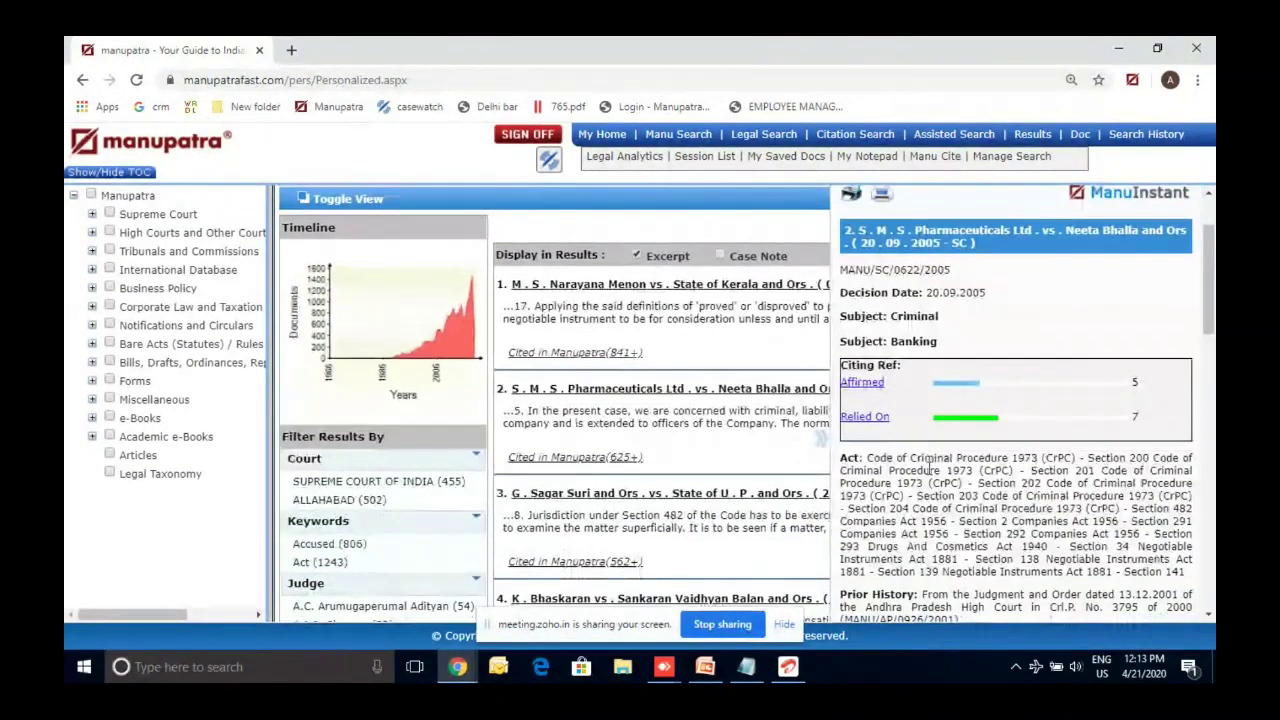
{"action": "scroll", "coordinate": [930, 465], "scroll_direction": "down", "scroll_amount": 2}
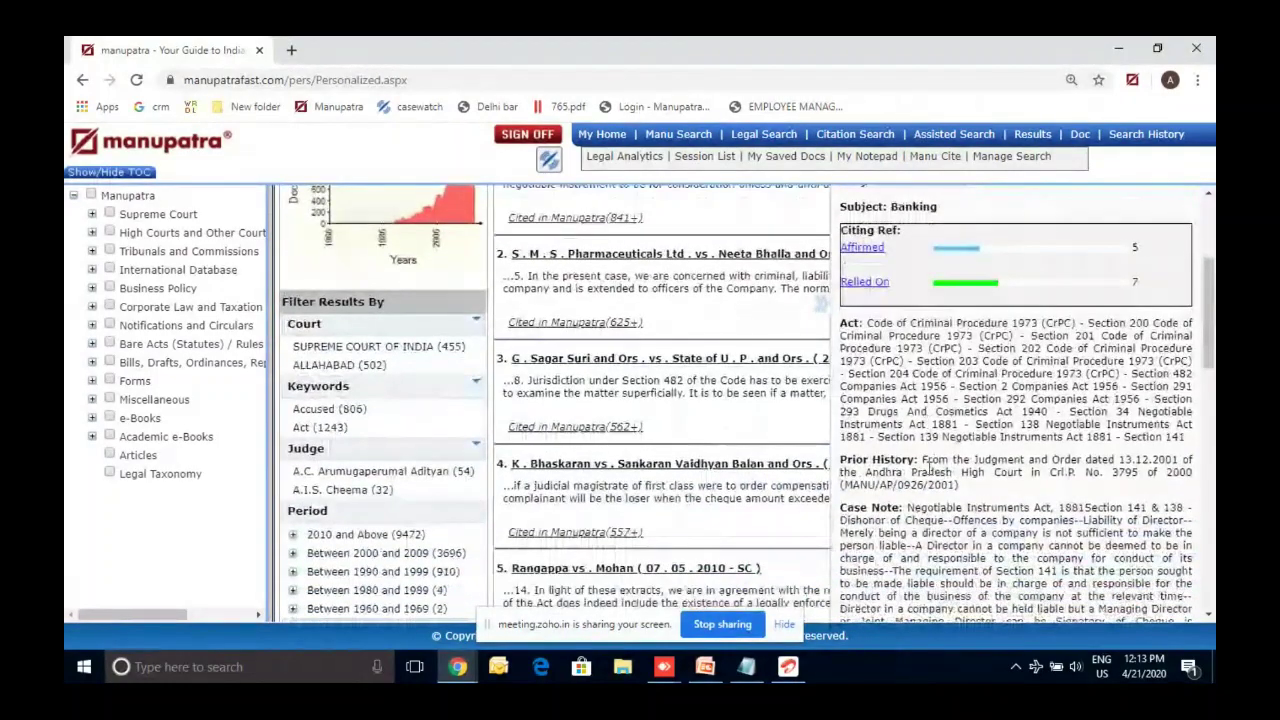
{"action": "scroll", "coordinate": [929, 464], "scroll_direction": "up", "scroll_amount": 3}
{"action": "left_click", "coordinate": [826, 200]}
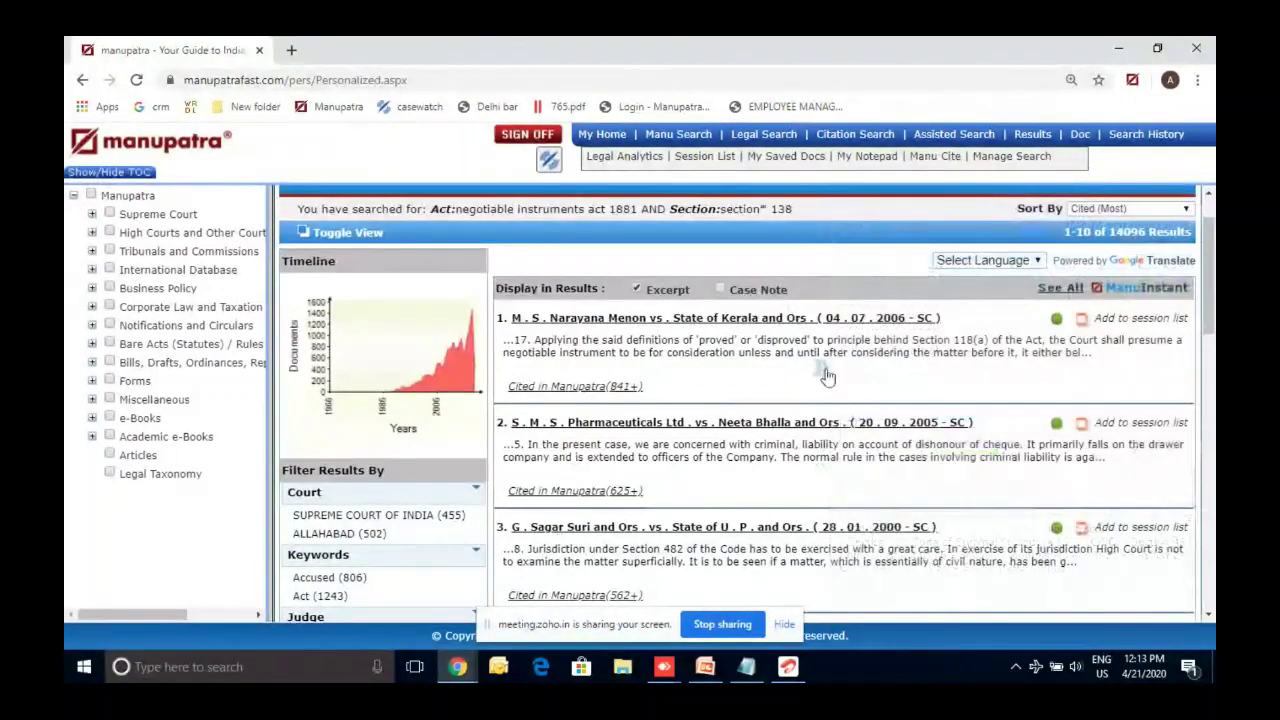
Reopen the first result's ManuInstant summary, read its citing references, acts, case note and disposition, and close it.
{"action": "left_click", "coordinate": [826, 375]}
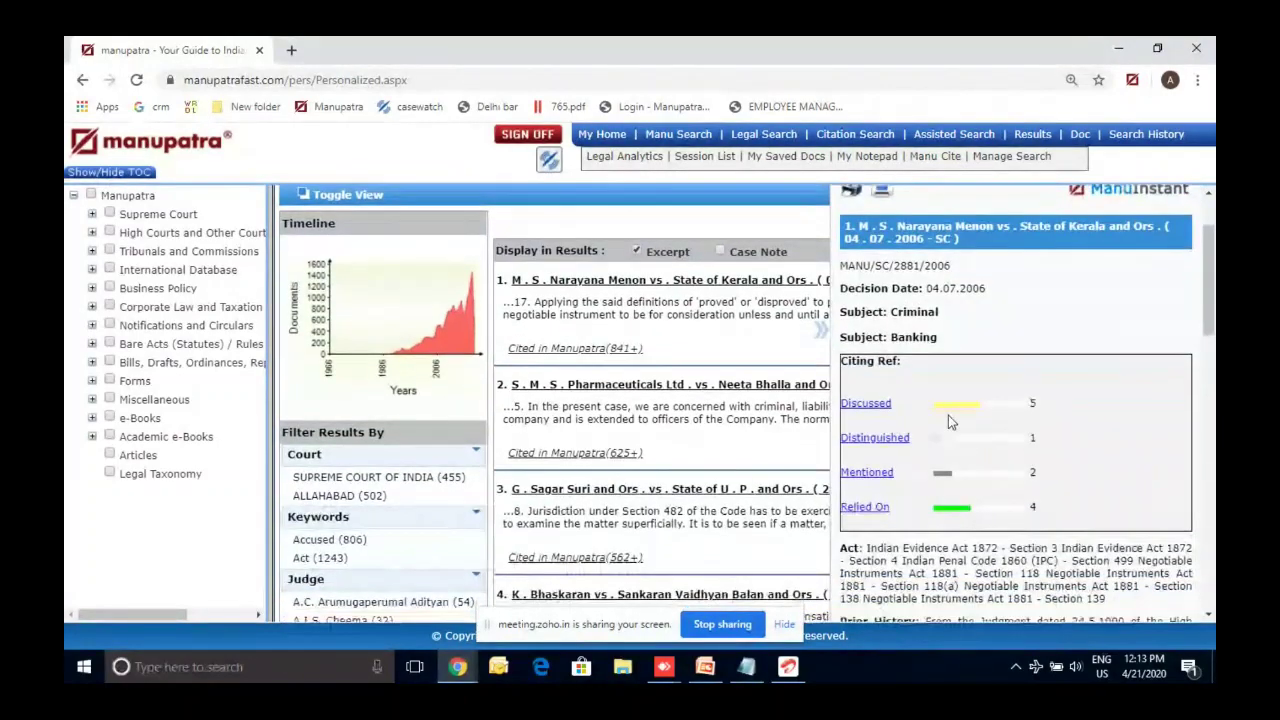
{"action": "scroll", "coordinate": [948, 415], "scroll_direction": "down", "scroll_amount": 1}
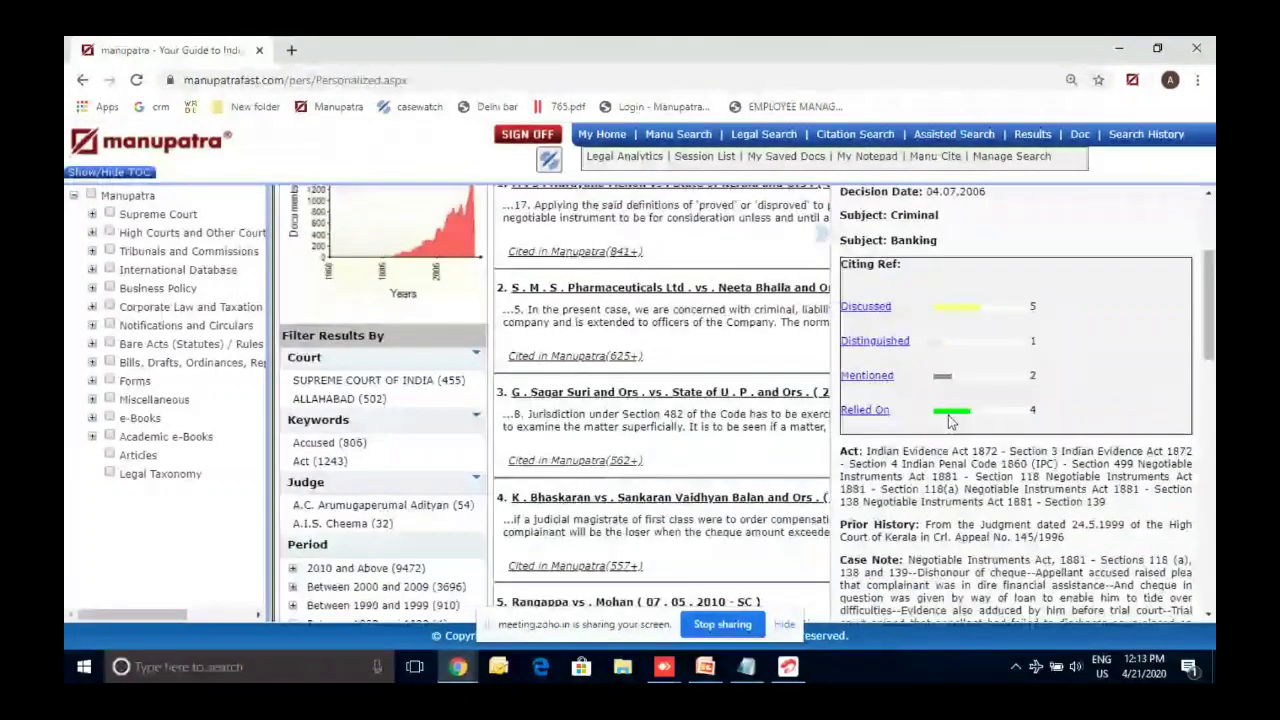
{"action": "scroll", "coordinate": [950, 420], "scroll_direction": "down", "scroll_amount": 3}
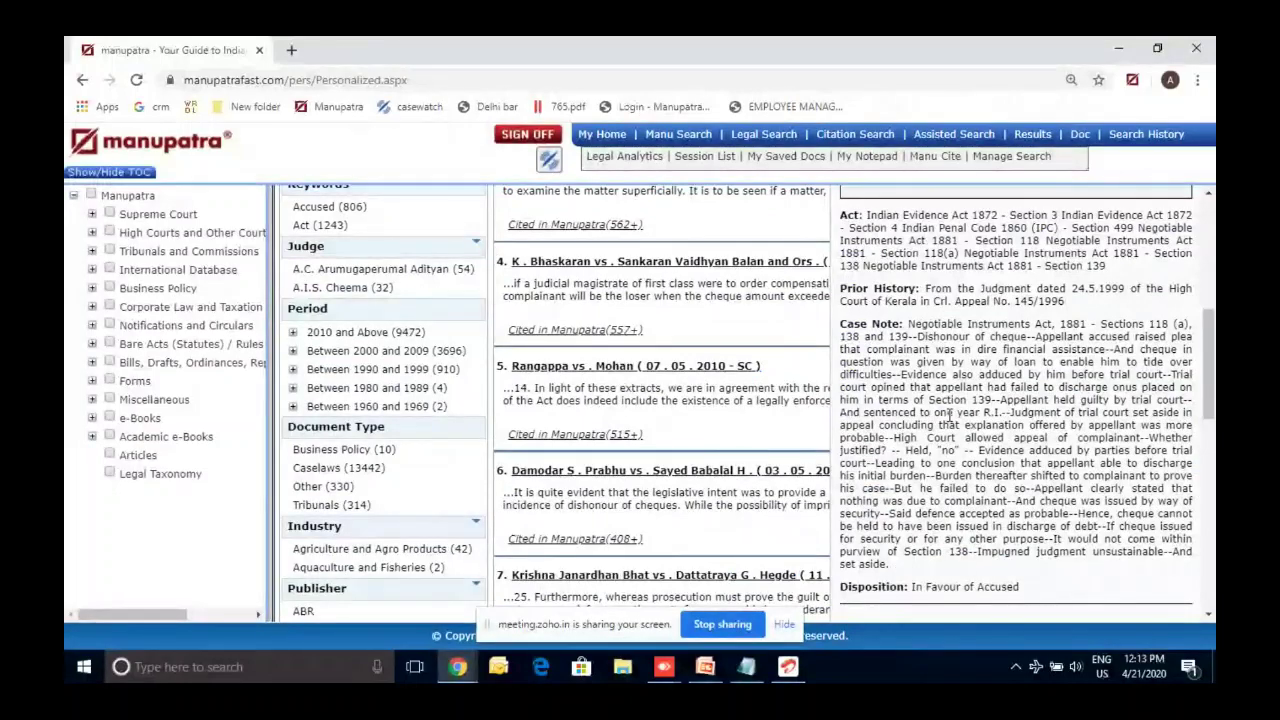
{"action": "scroll", "coordinate": [948, 415], "scroll_direction": "up", "scroll_amount": 5}
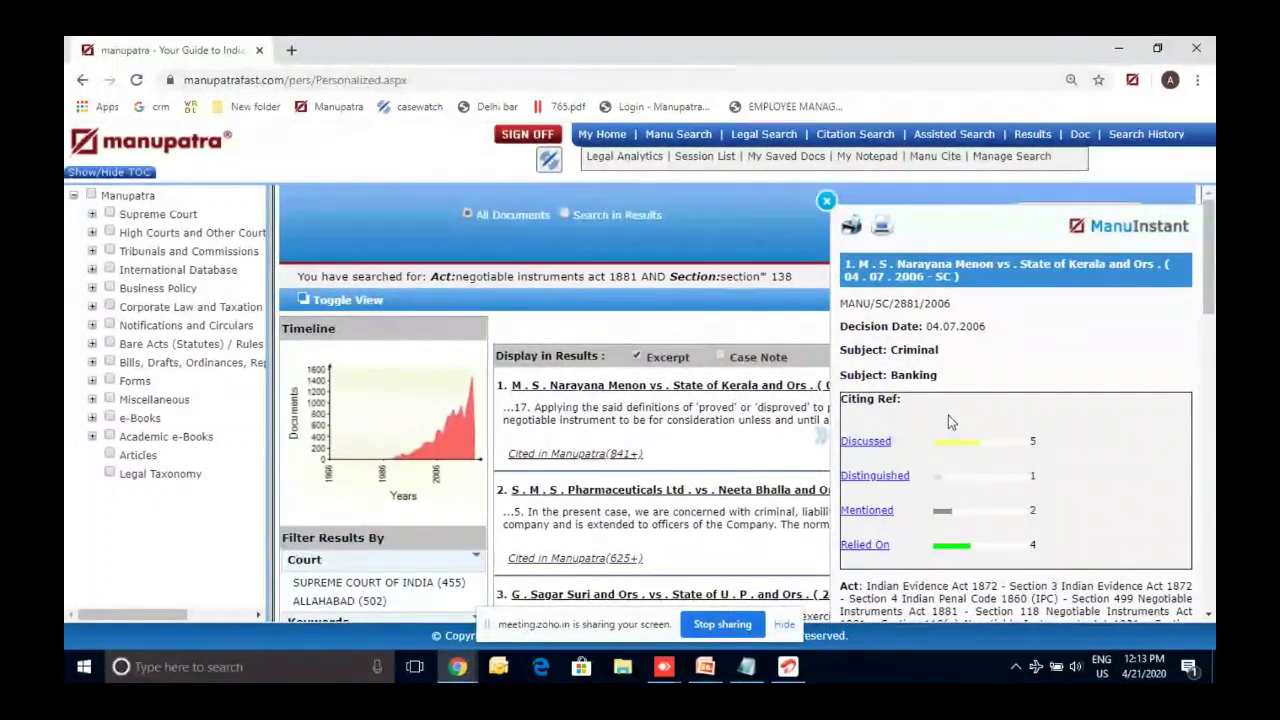
{"action": "left_click", "coordinate": [834, 202]}
Open the full text of the first result's judgment and launch its important paragraphs (m-Para) view.
{"action": "scroll", "coordinate": [940, 407], "scroll_direction": "down", "scroll_amount": 1}
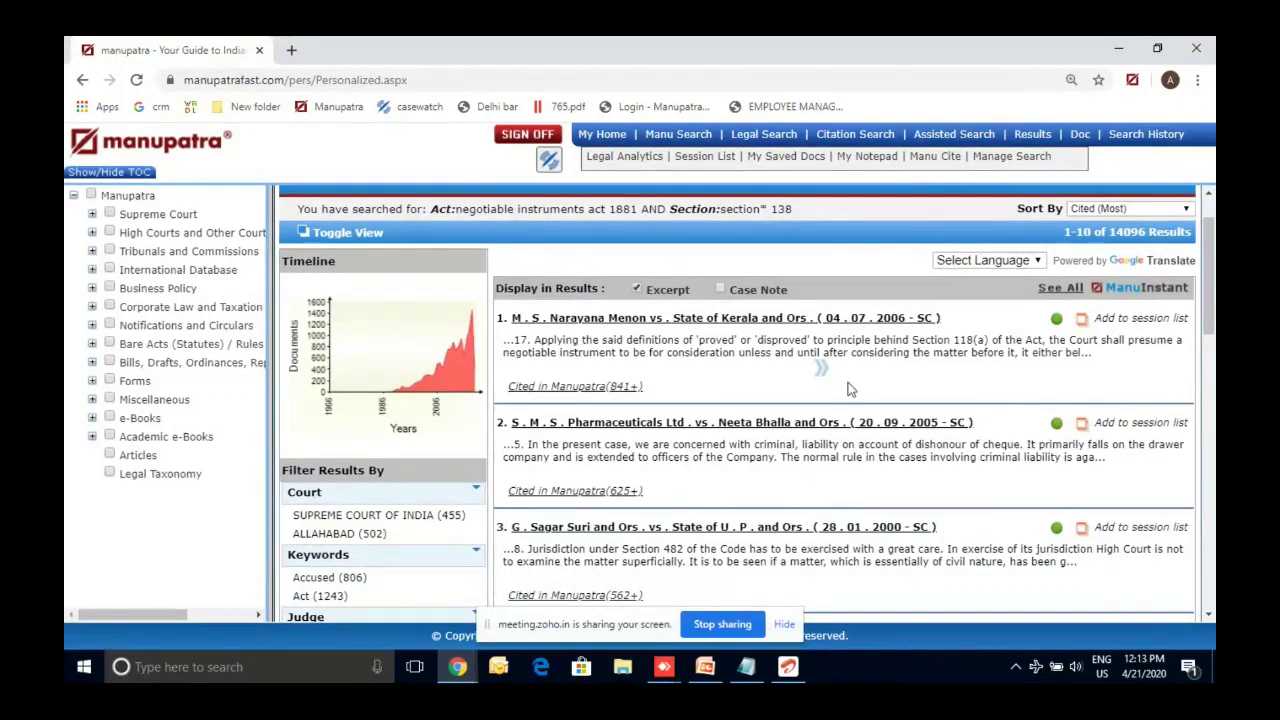
{"action": "left_click", "coordinate": [760, 318]}
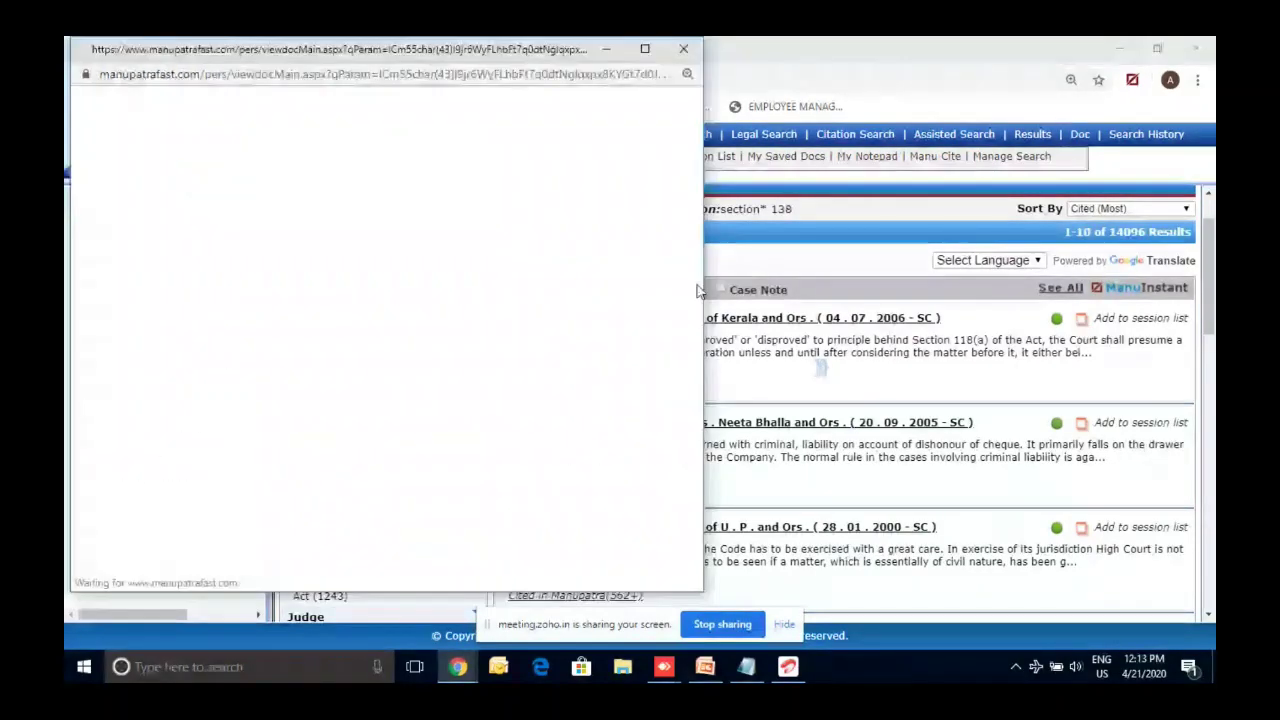
{"action": "left_click", "coordinate": [503, 213]}
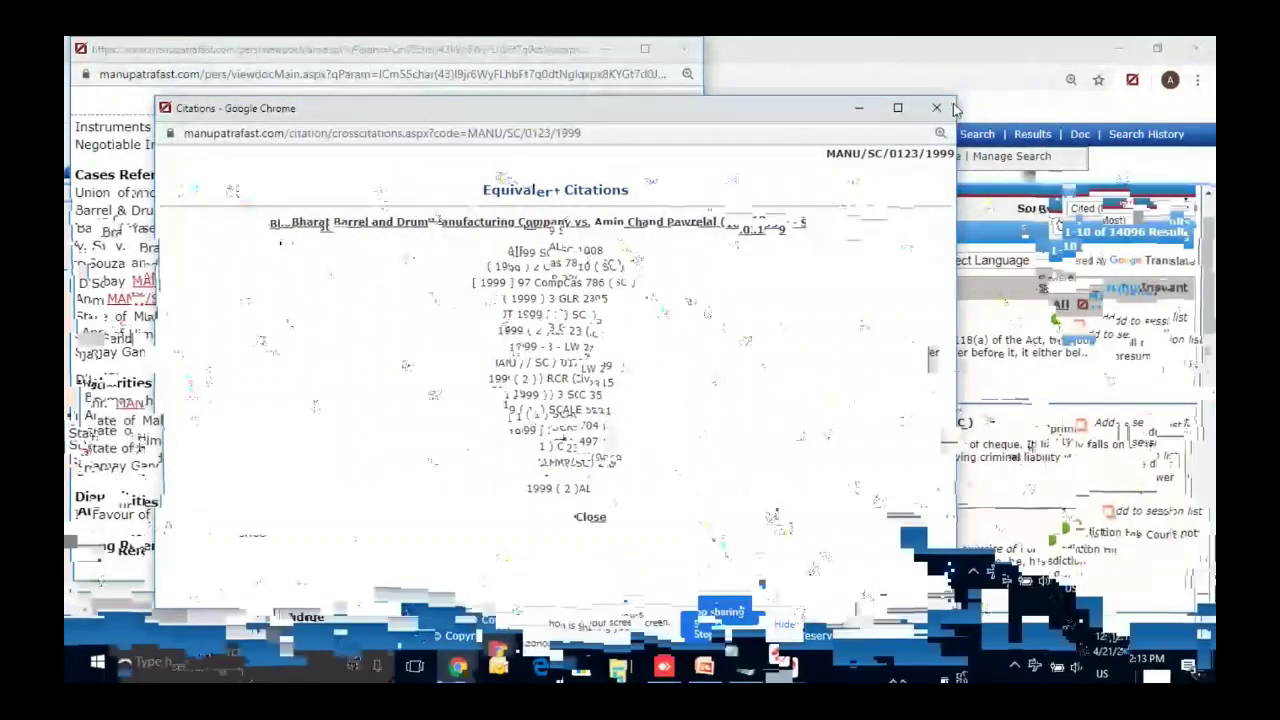
{"action": "key", "text": "ctrl+w"}
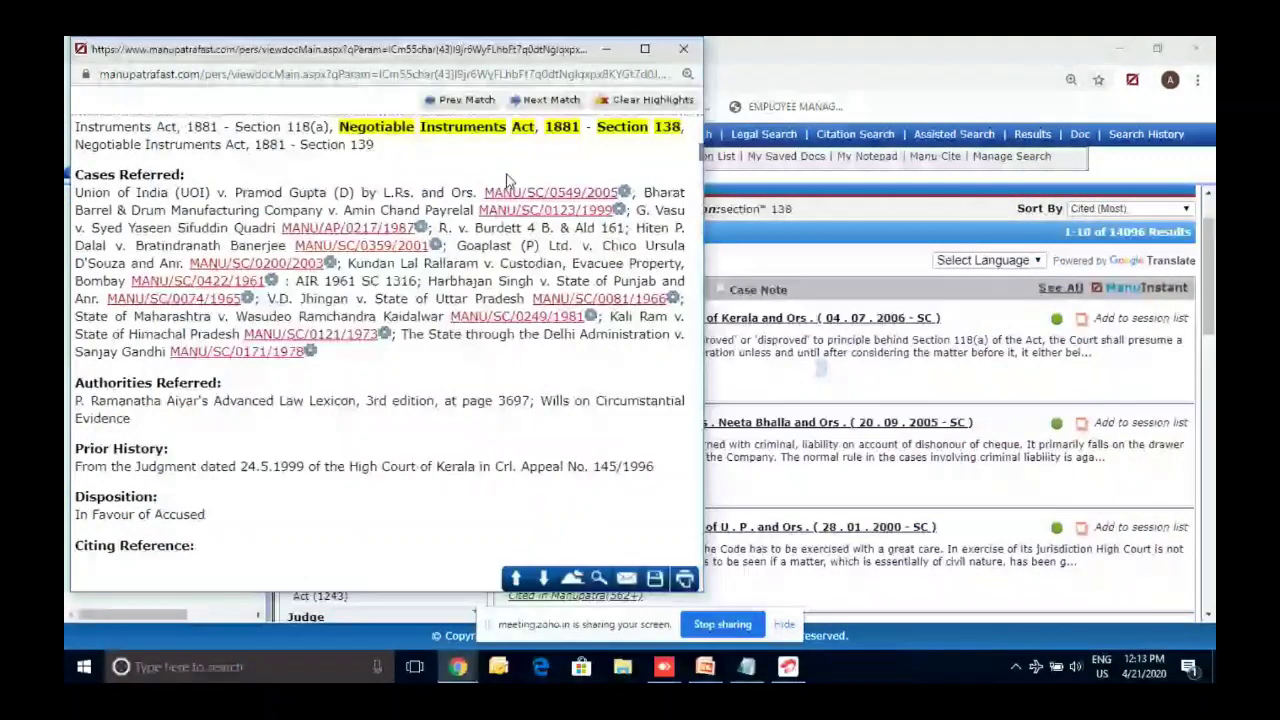
{"action": "scroll", "coordinate": [507, 180], "scroll_direction": "up", "scroll_amount": 10}
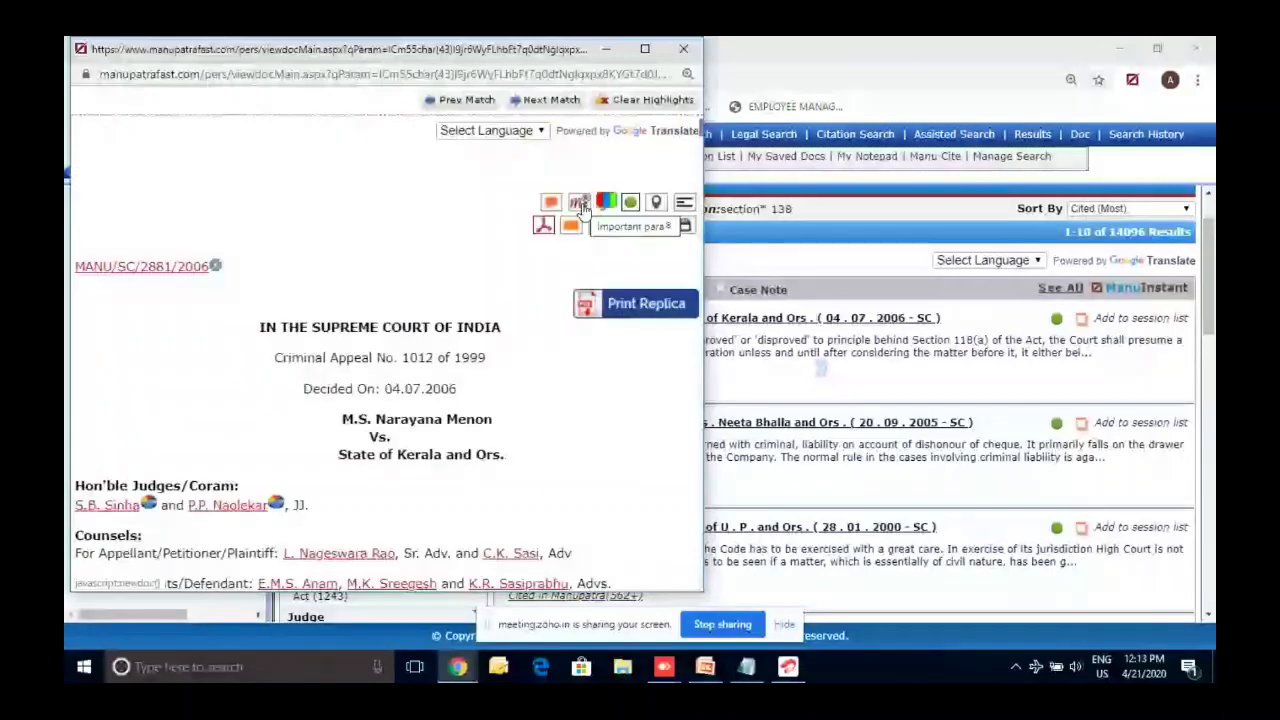
{"action": "left_click", "coordinate": [579, 204]}
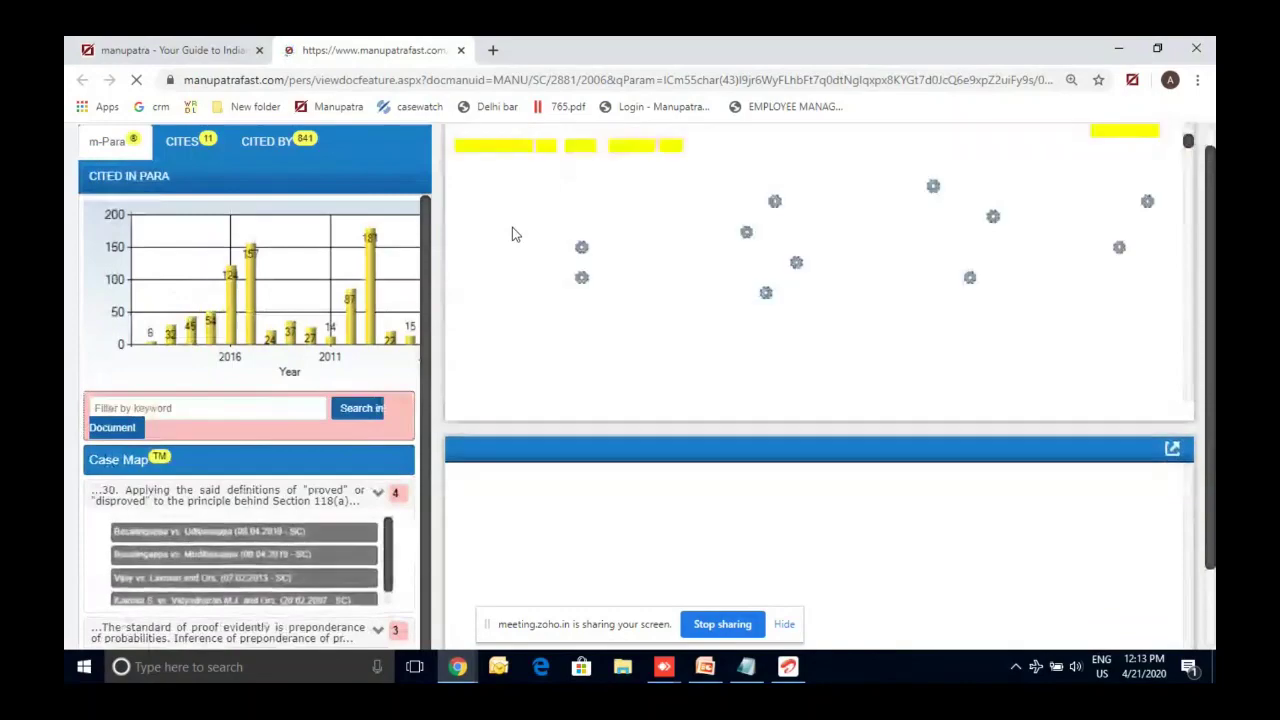
Compare paragraph 17, the first Case Map passage, with the matching paragraphs in its second 09.04.2019 and its 07.02.2013 citing judgments.
{"action": "left_click", "coordinate": [333, 495]}
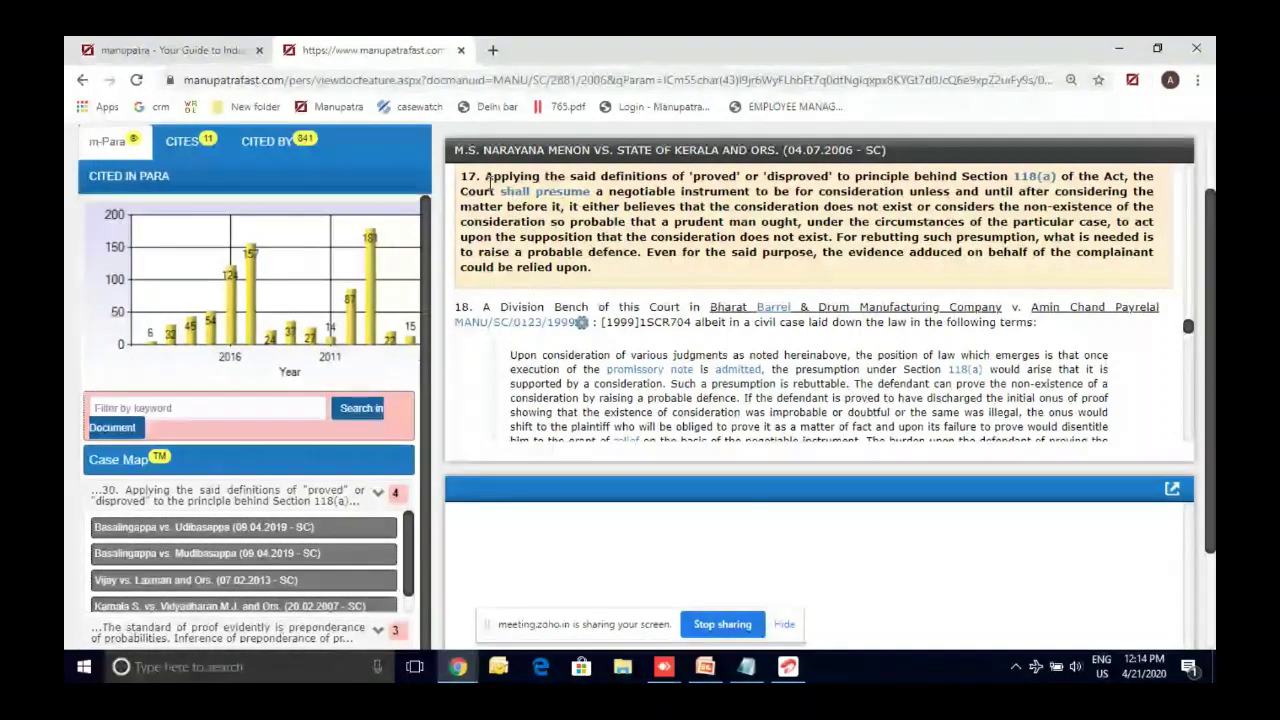
{"action": "left_click", "coordinate": [288, 553]}
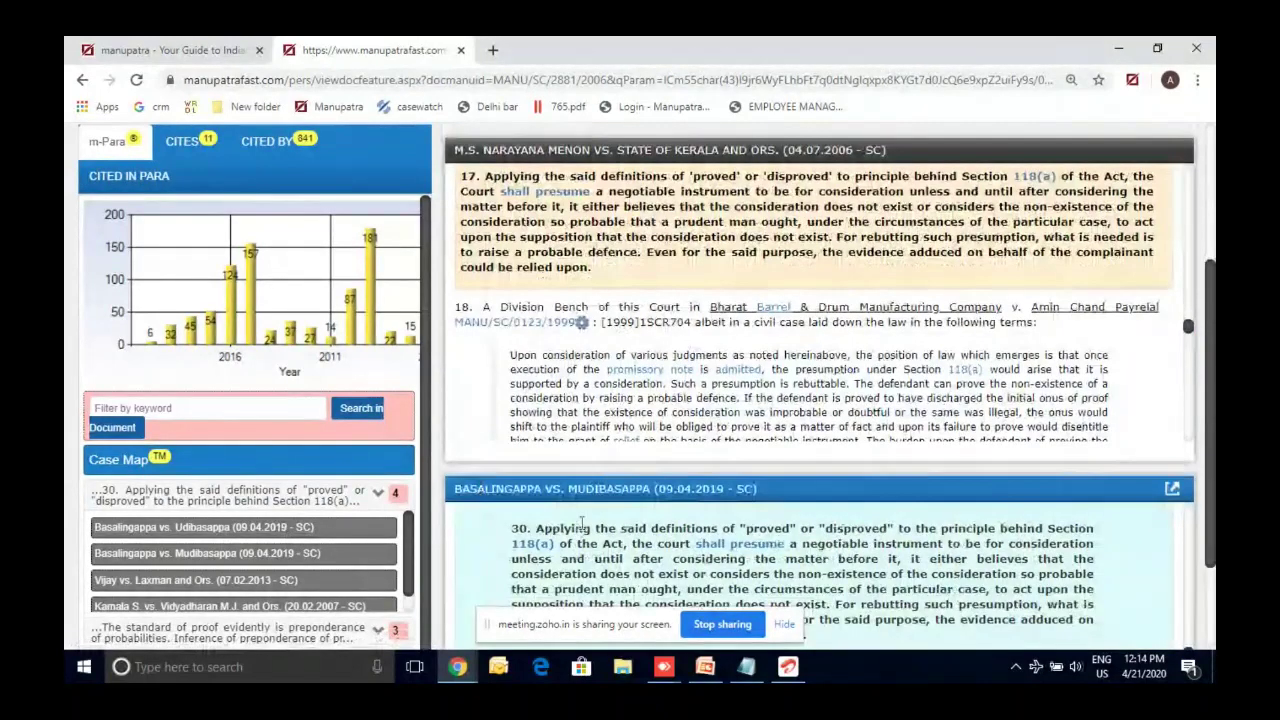
{"action": "left_click", "coordinate": [286, 588]}
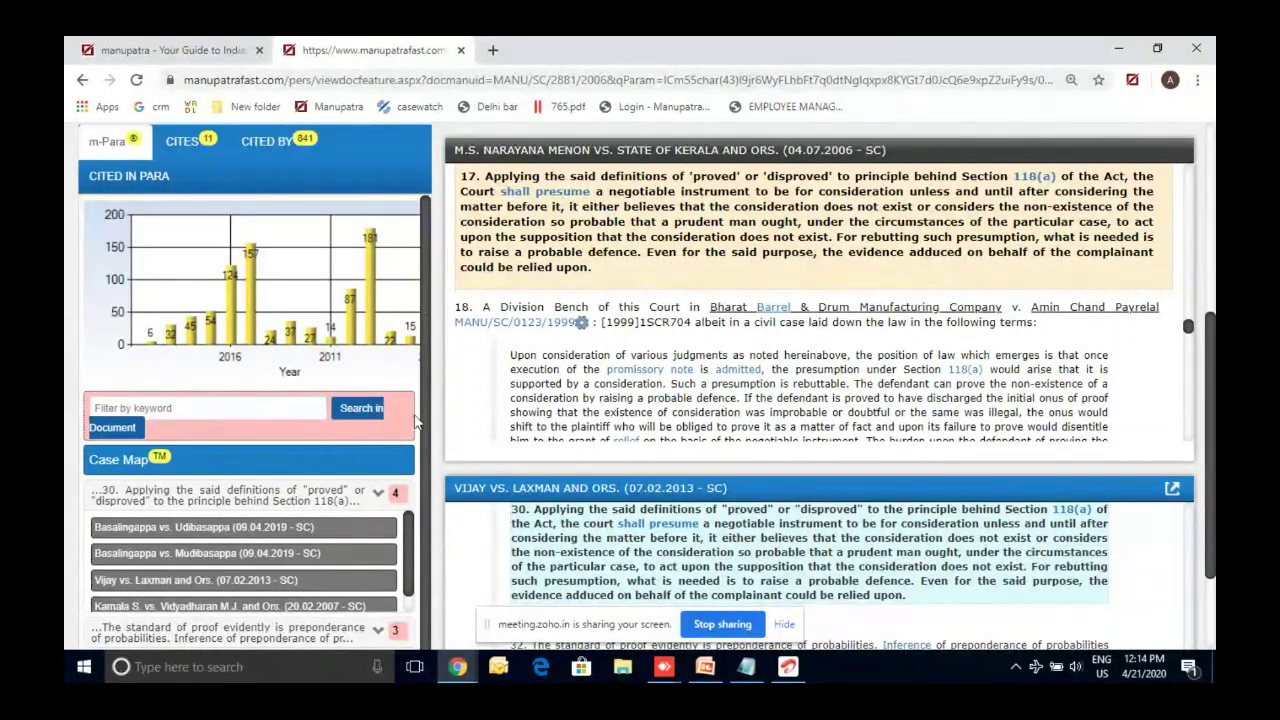
{"action": "scroll", "coordinate": [406, 427], "scroll_direction": "down", "scroll_amount": 1}
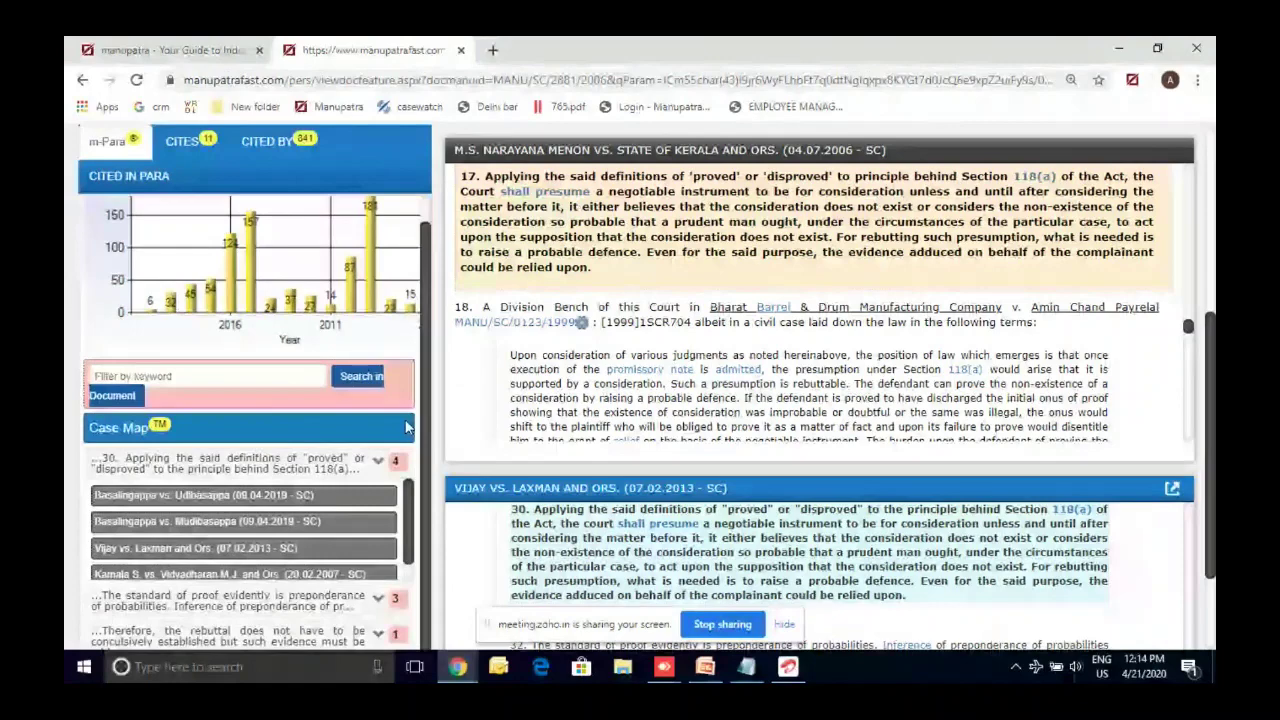
Compare paragraph 19, the second Case Map passage, with the matching paragraphs in its first 09.04.2019 and its 07.02.2013 citing judgments.
{"action": "scroll", "coordinate": [406, 427], "scroll_direction": "down", "scroll_amount": 3}
{"action": "left_click", "coordinate": [230, 503]}
{"action": "left_click", "coordinate": [285, 537]}
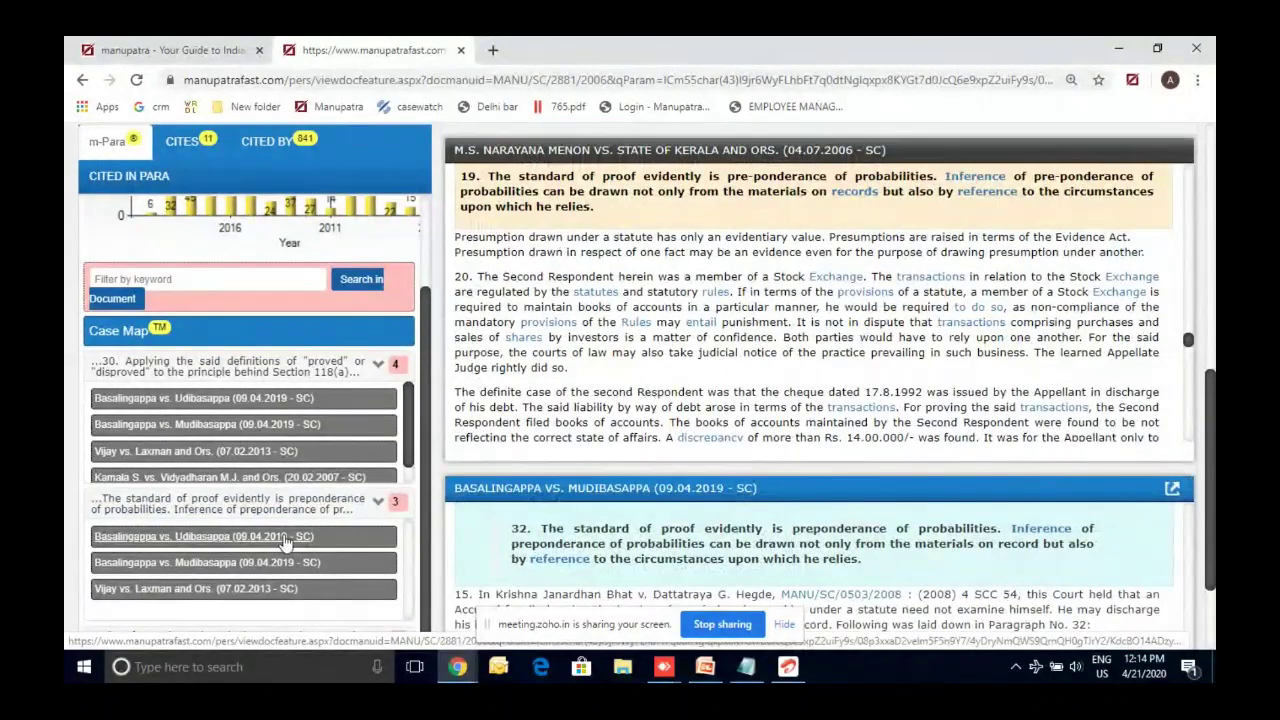
{"action": "left_click", "coordinate": [285, 592]}
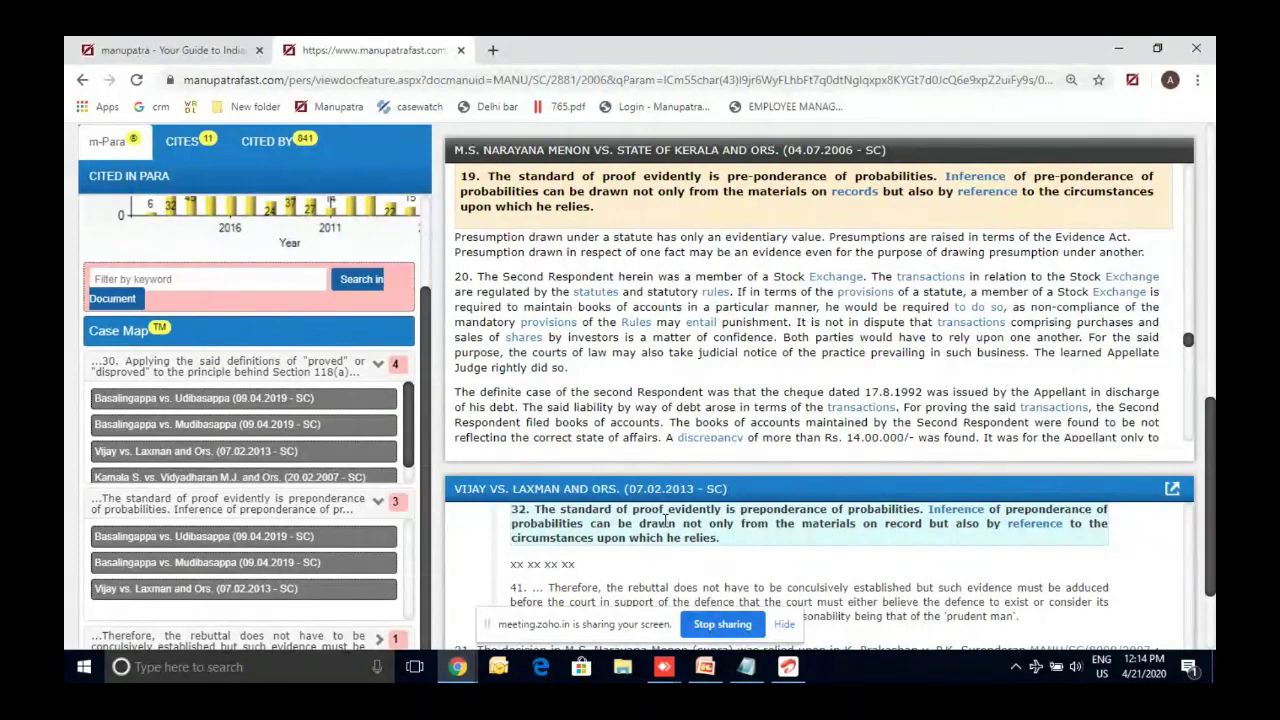
{"action": "scroll", "coordinate": [690, 528], "scroll_direction": "up", "scroll_amount": 1}
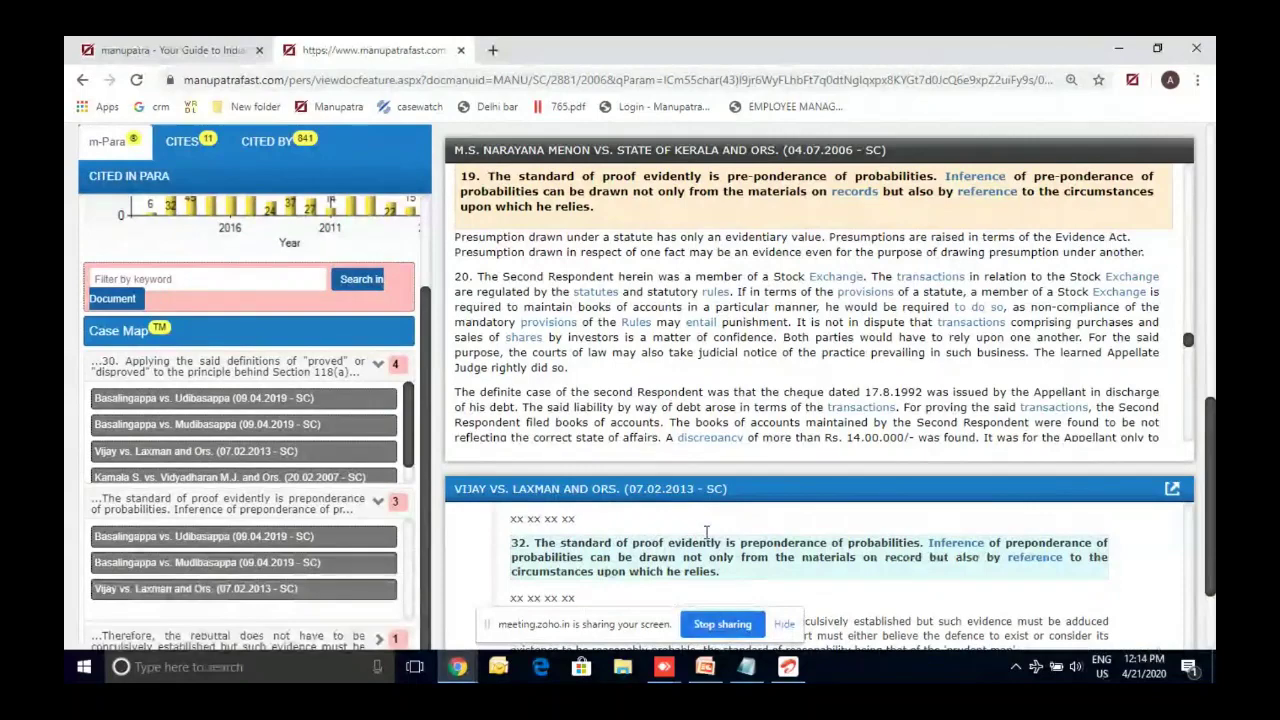
Bring the separate full-text window of judgment MANU/SC/2881/2006 forward and close it.
{"action": "mouse_move", "coordinate": [457, 666]}
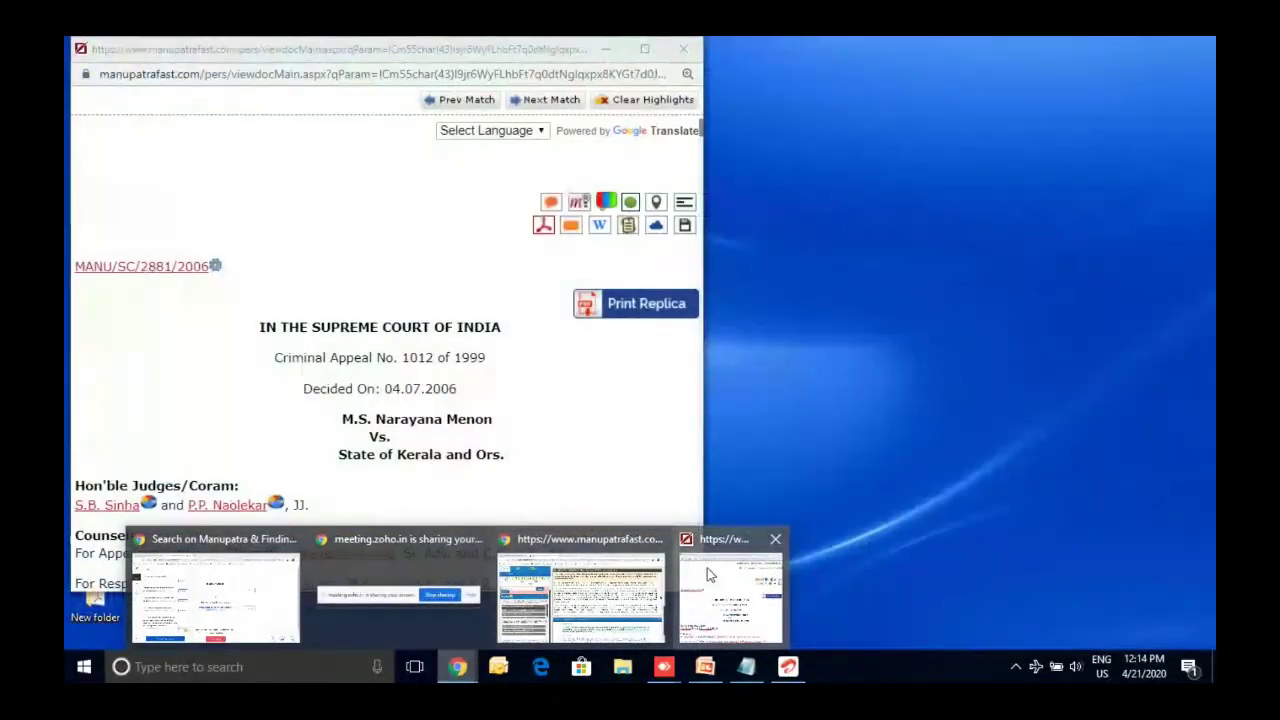
{"action": "left_click", "coordinate": [710, 575]}
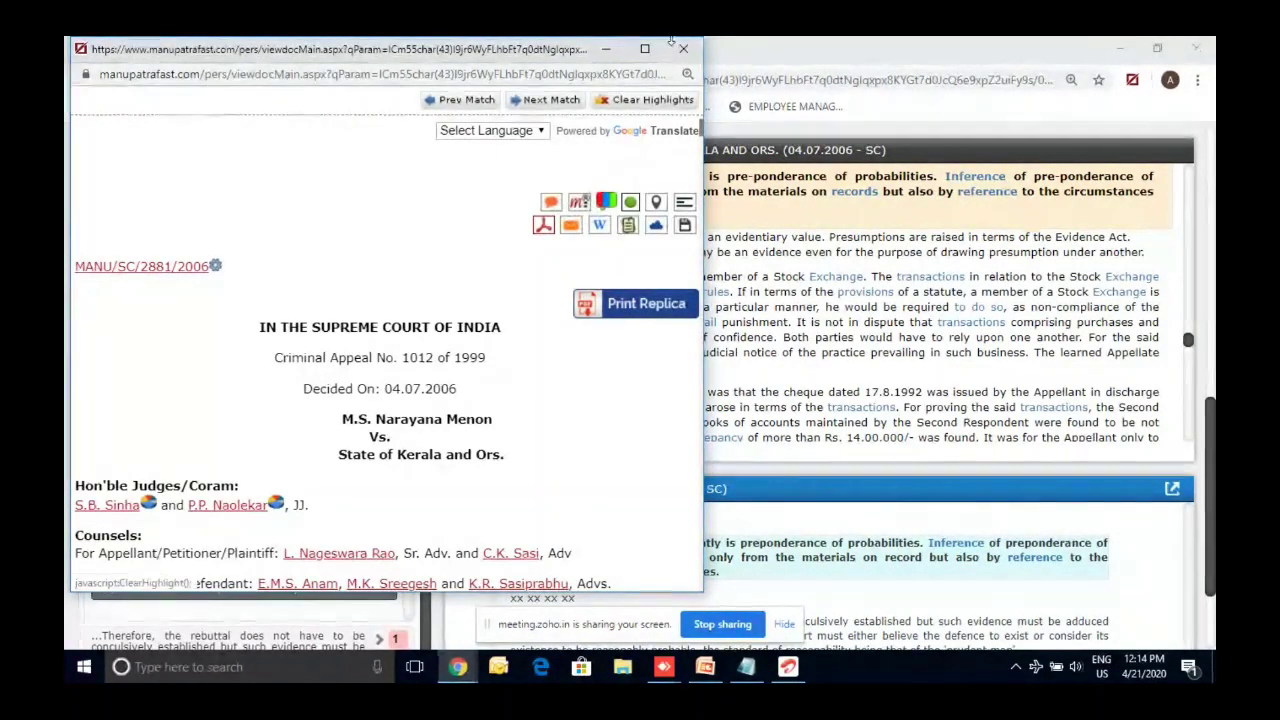
{"action": "left_click", "coordinate": [683, 50]}
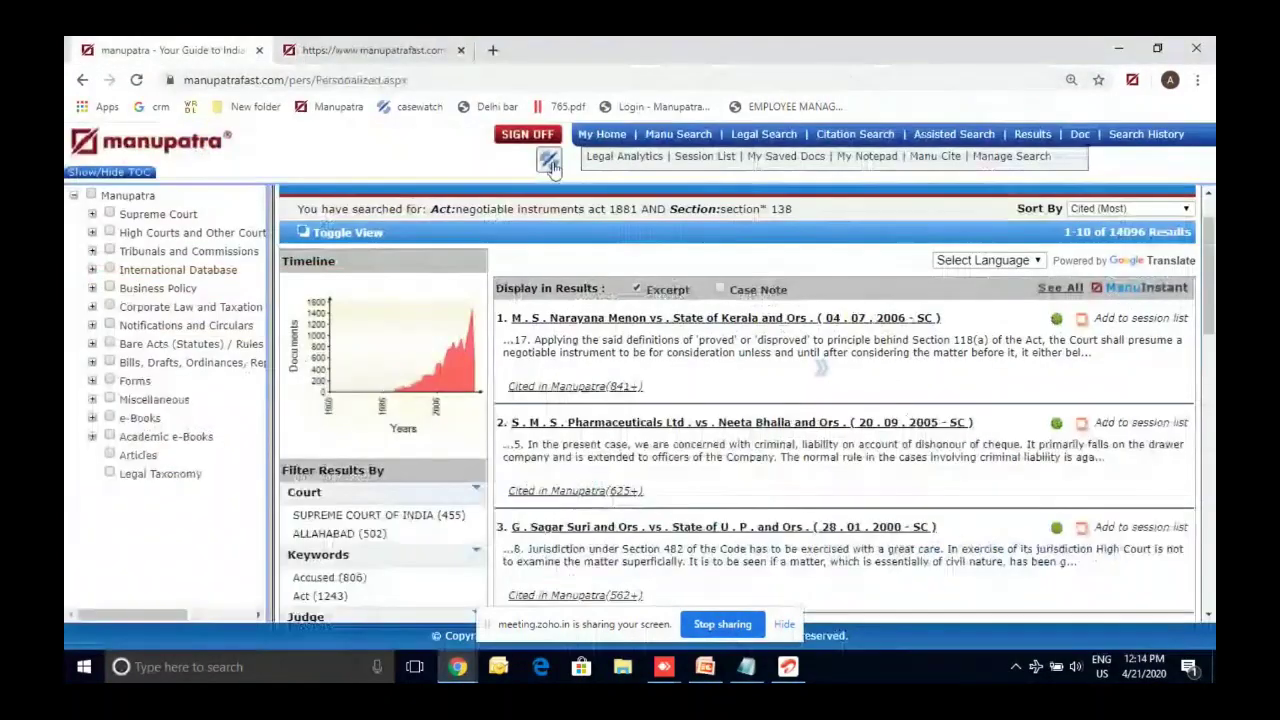
Start a new Legal Search and enter the Negotiable Instruments Act 1881, section 138, as the first statute.
{"action": "left_click", "coordinate": [757, 140]}
{"action": "left_click", "coordinate": [587, 311]}
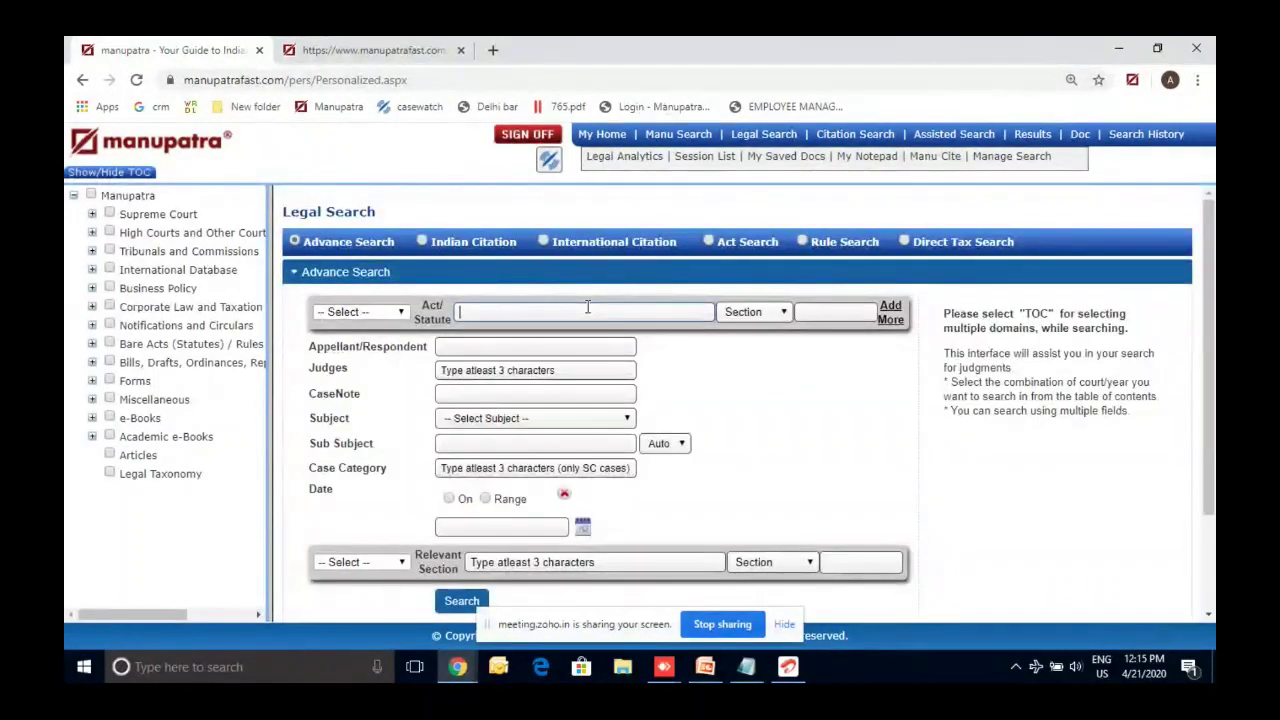
{"action": "type", "text": "ni"}
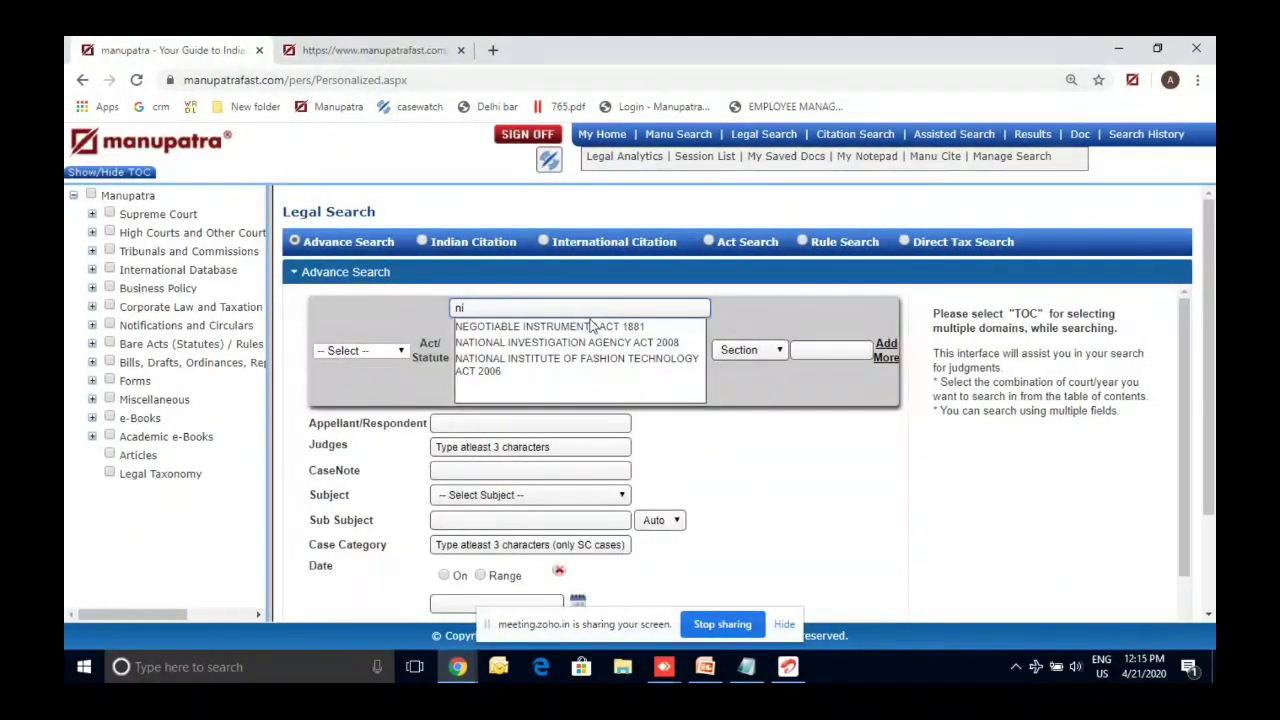
{"action": "left_click", "coordinate": [592, 326]}
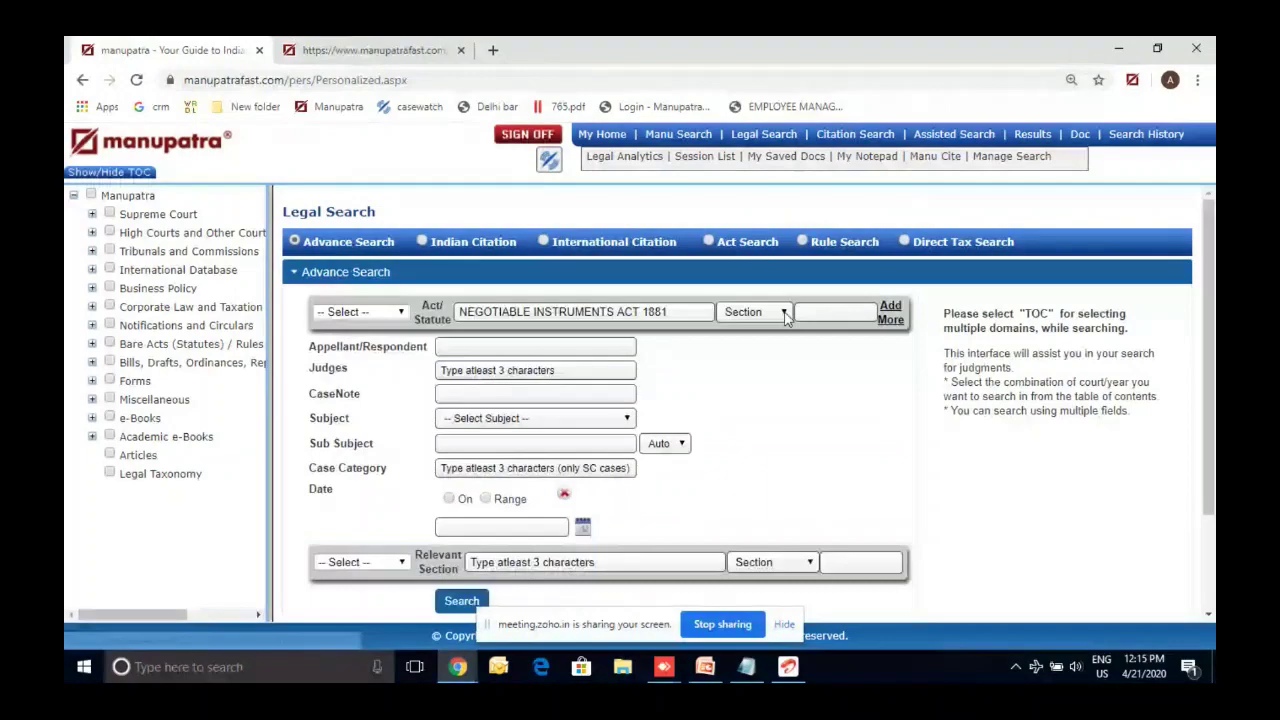
{"action": "left_click", "coordinate": [830, 311]}
{"action": "type", "text": "1"}
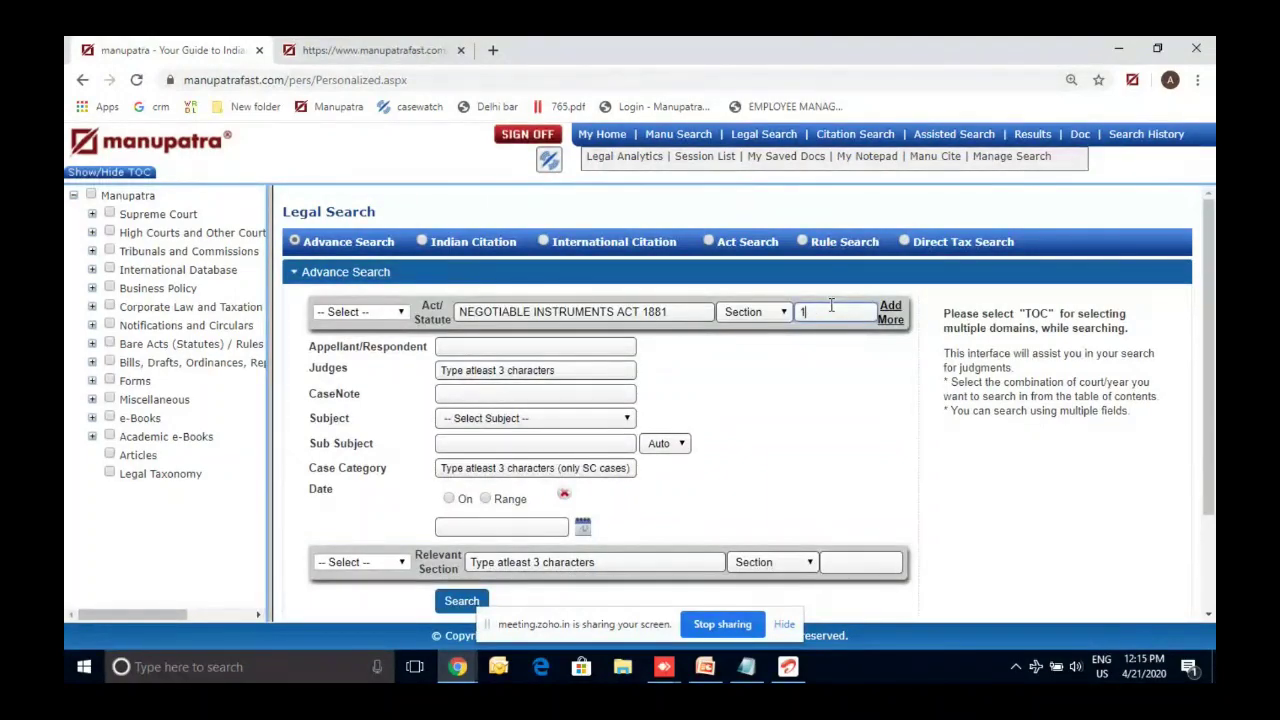
{"action": "type", "text": "38"}
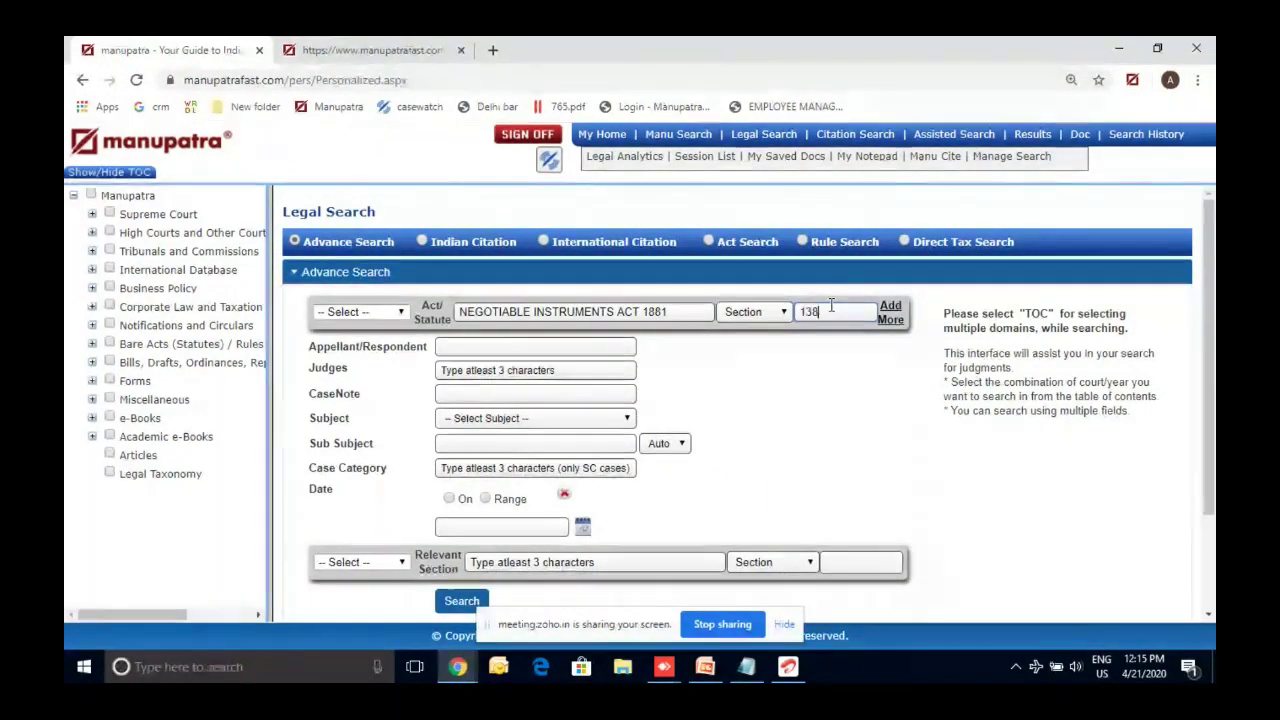
Add the Code of Criminal Procedure 1973 CrPC, section 132, as a second statute and run the search.
{"action": "left_click", "coordinate": [890, 312]}
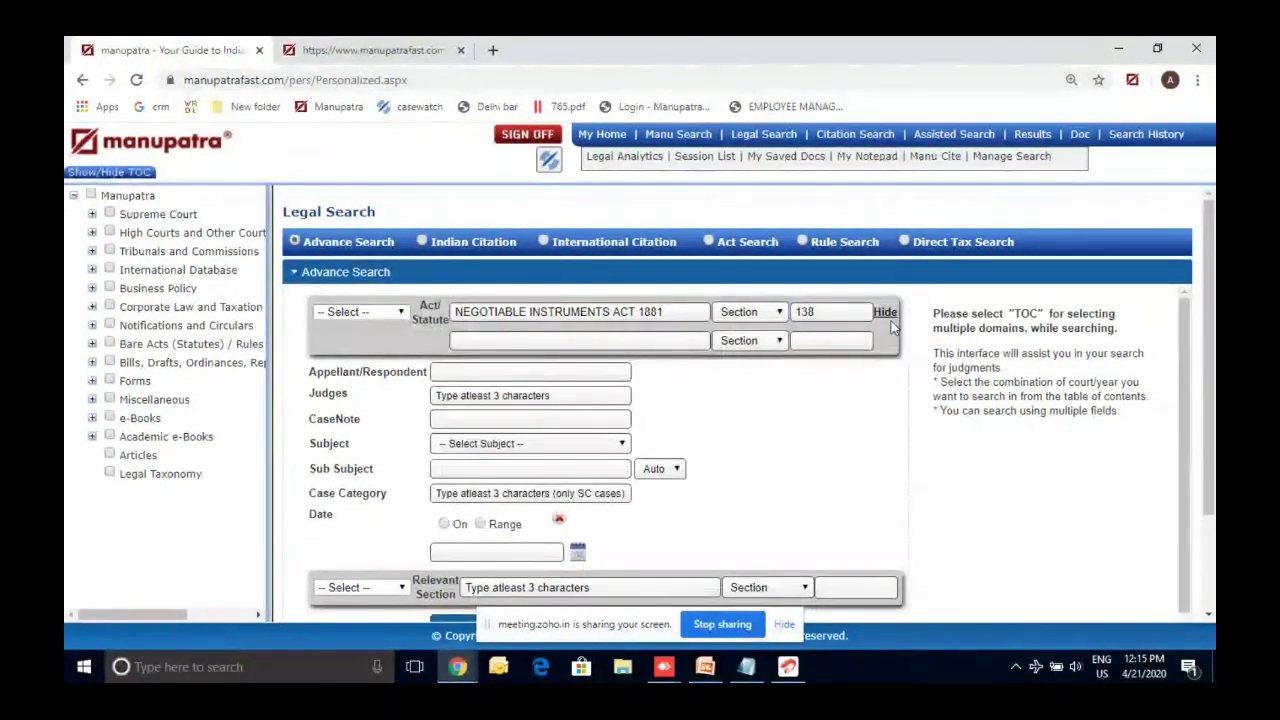
{"action": "left_click", "coordinate": [699, 342]}
{"action": "type", "text": "crpc"}
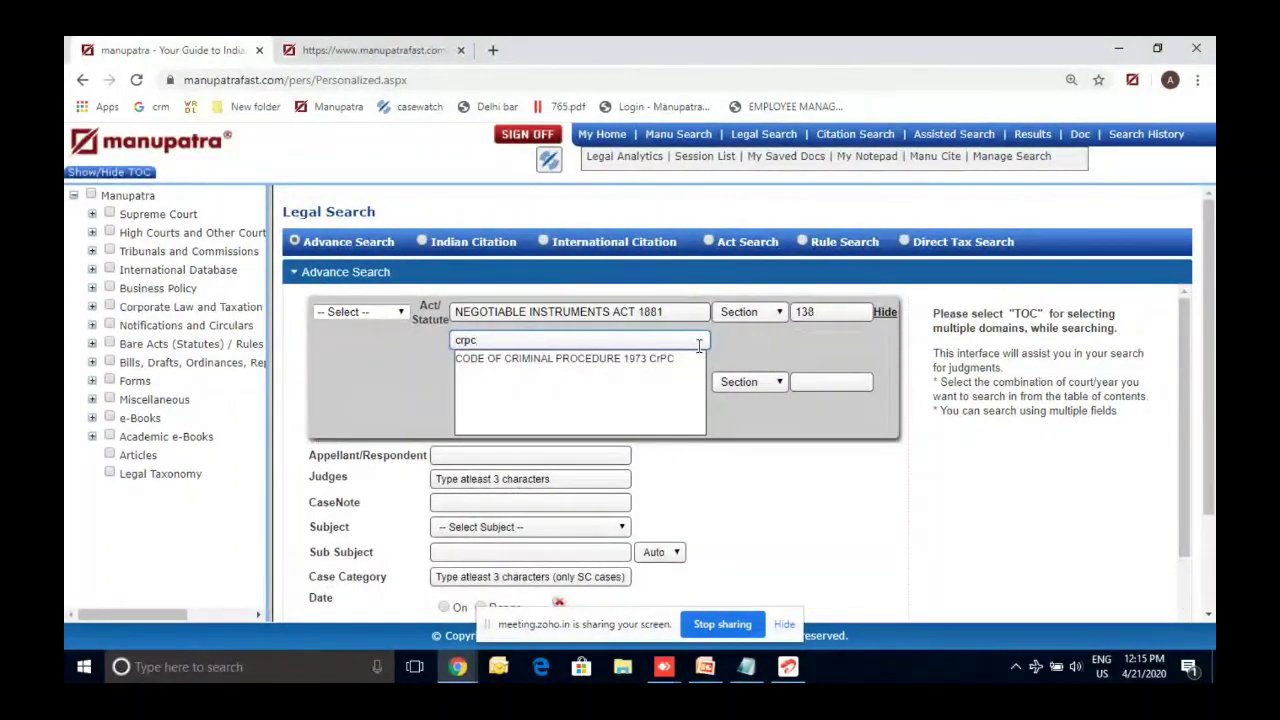
{"action": "left_click", "coordinate": [620, 358]}
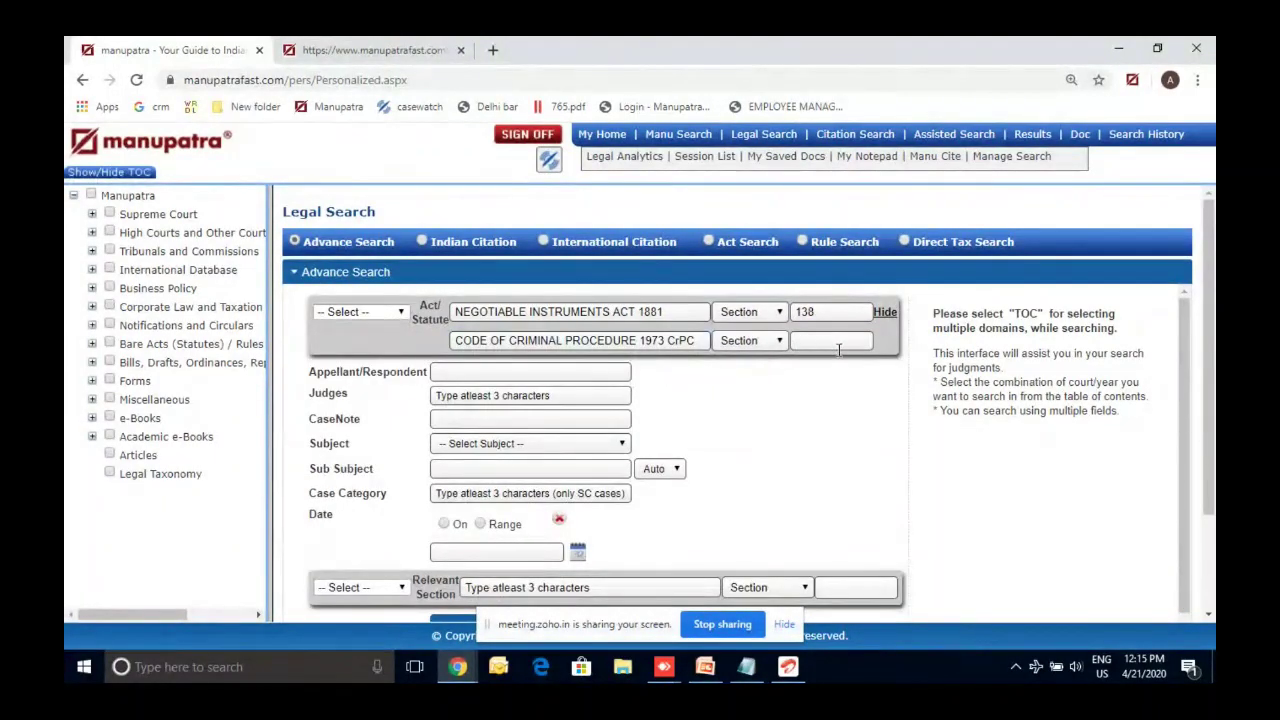
{"action": "left_click", "coordinate": [806, 340]}
{"action": "type", "text": "138"}
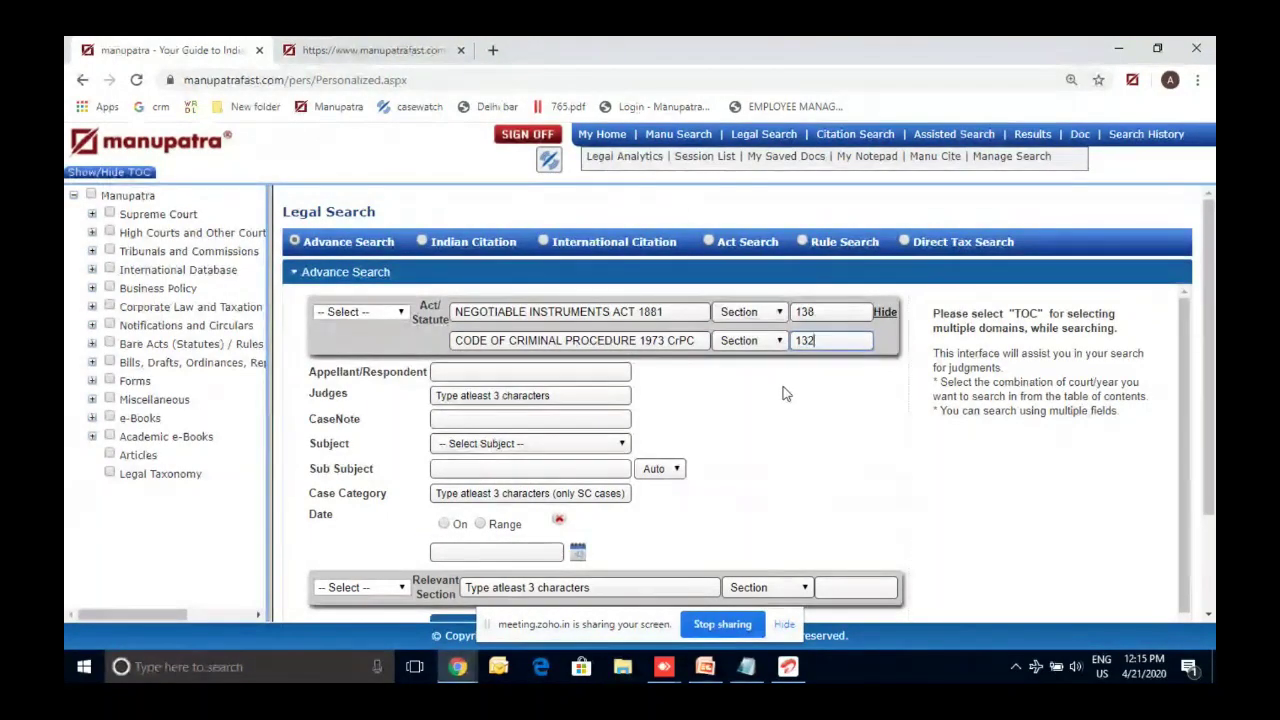
{"action": "scroll", "coordinate": [819, 524], "scroll_direction": "down", "scroll_amount": 3}
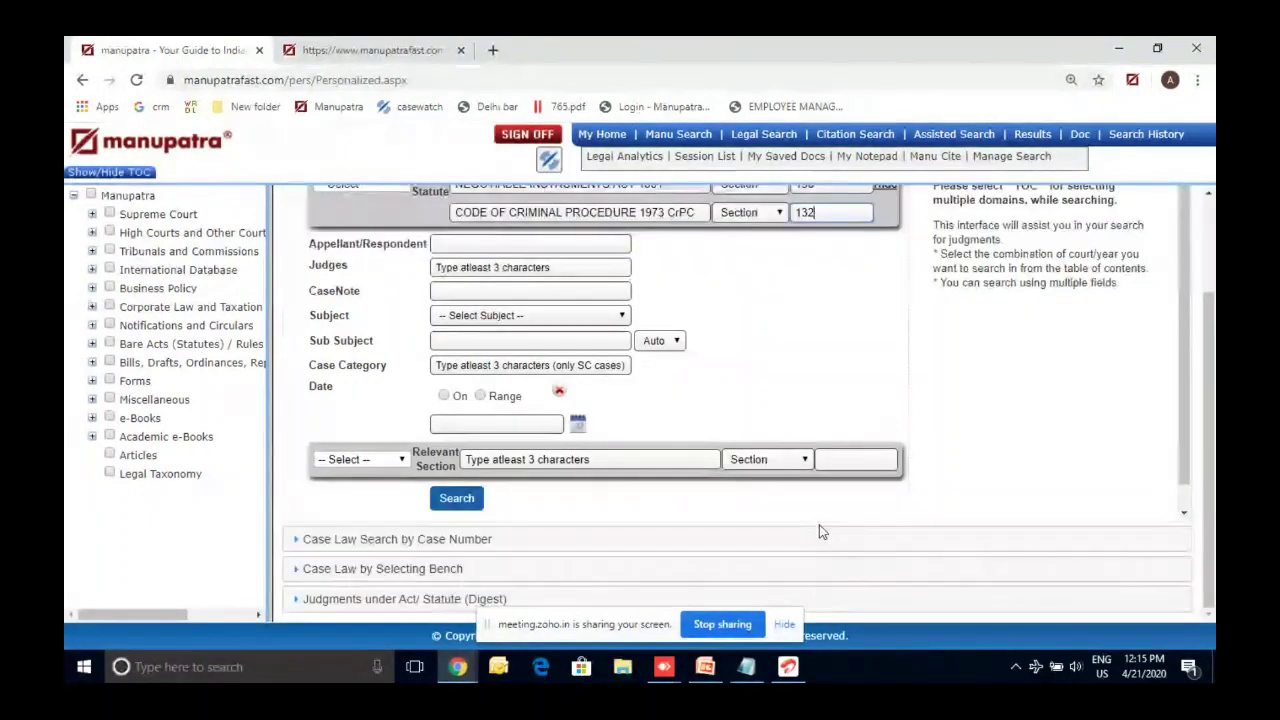
{"action": "left_click", "coordinate": [474, 505]}
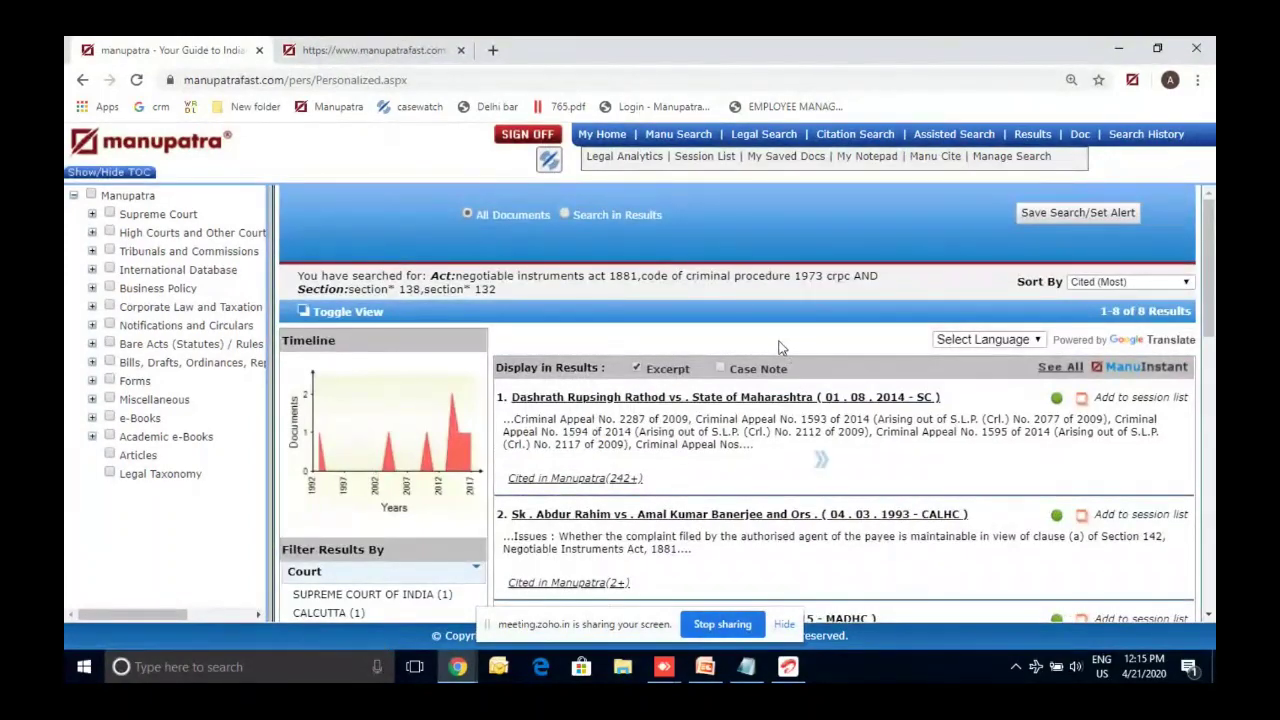
Review the results list and check the combined act and section criteria above it.
{"action": "scroll", "coordinate": [781, 347], "scroll_direction": "down", "scroll_amount": 1}
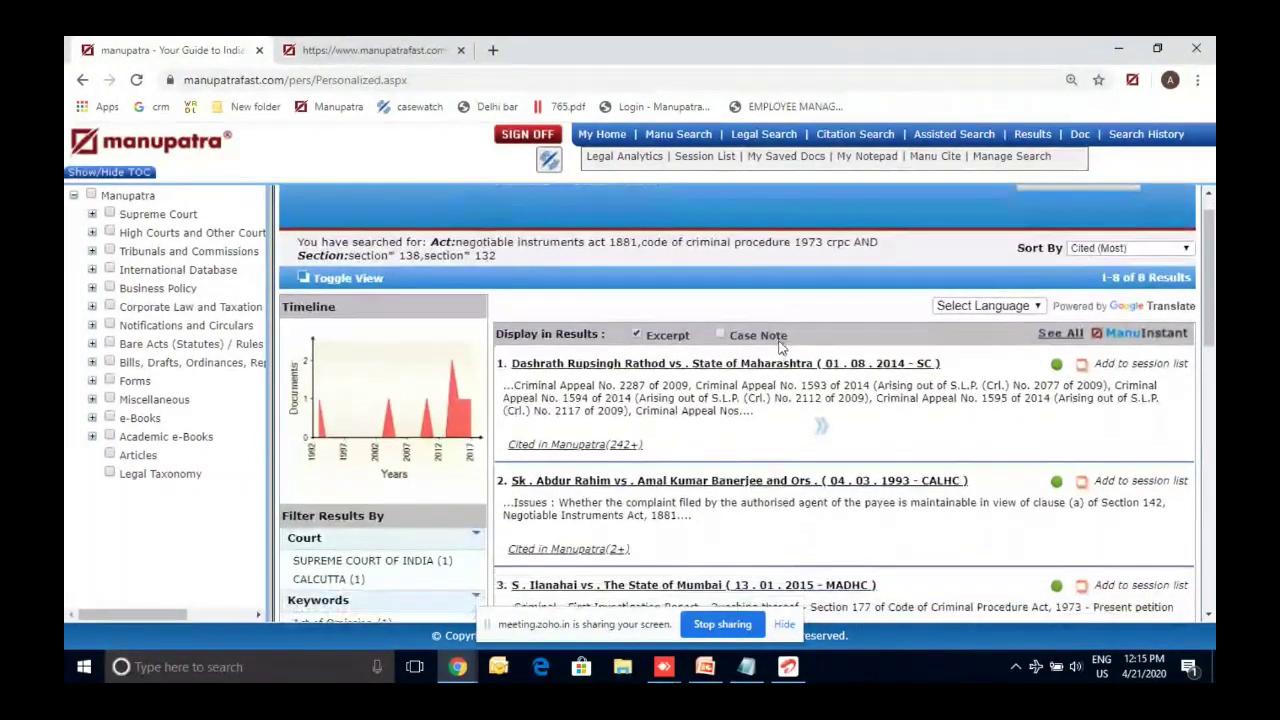
{"action": "scroll", "coordinate": [781, 347], "scroll_direction": "up", "scroll_amount": 1}
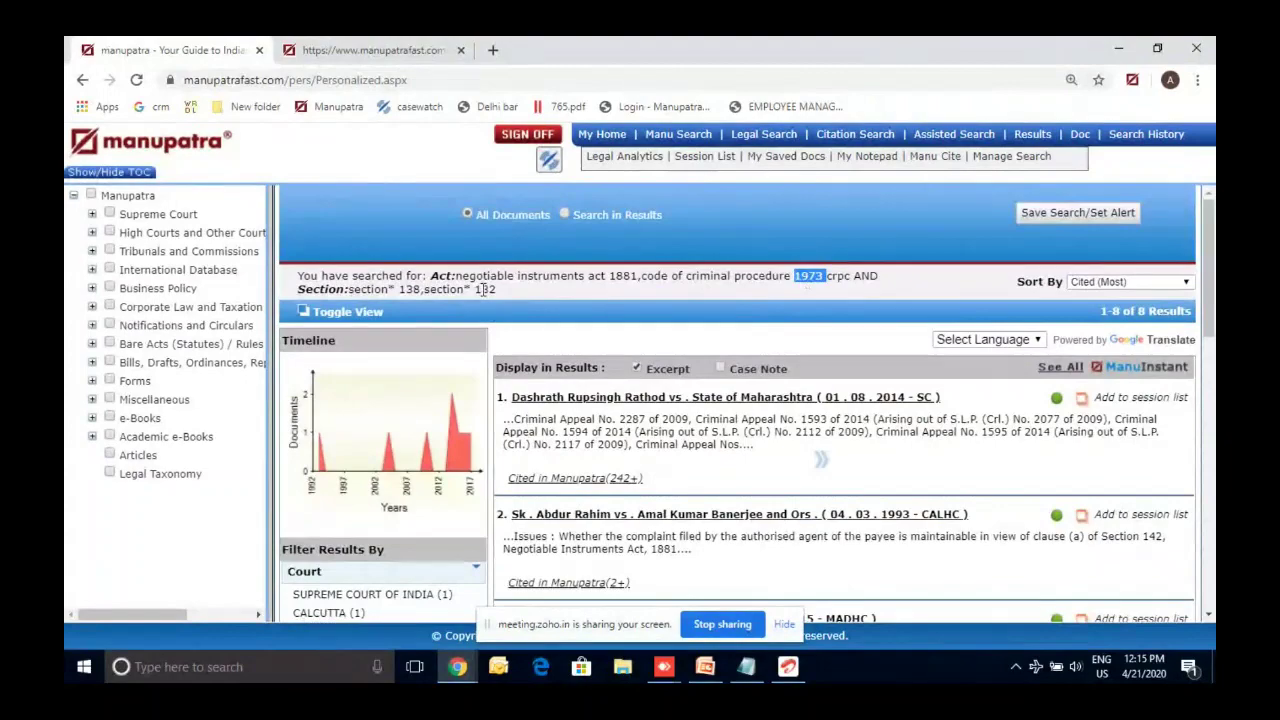
{"action": "double_click", "coordinate": [483, 289]}
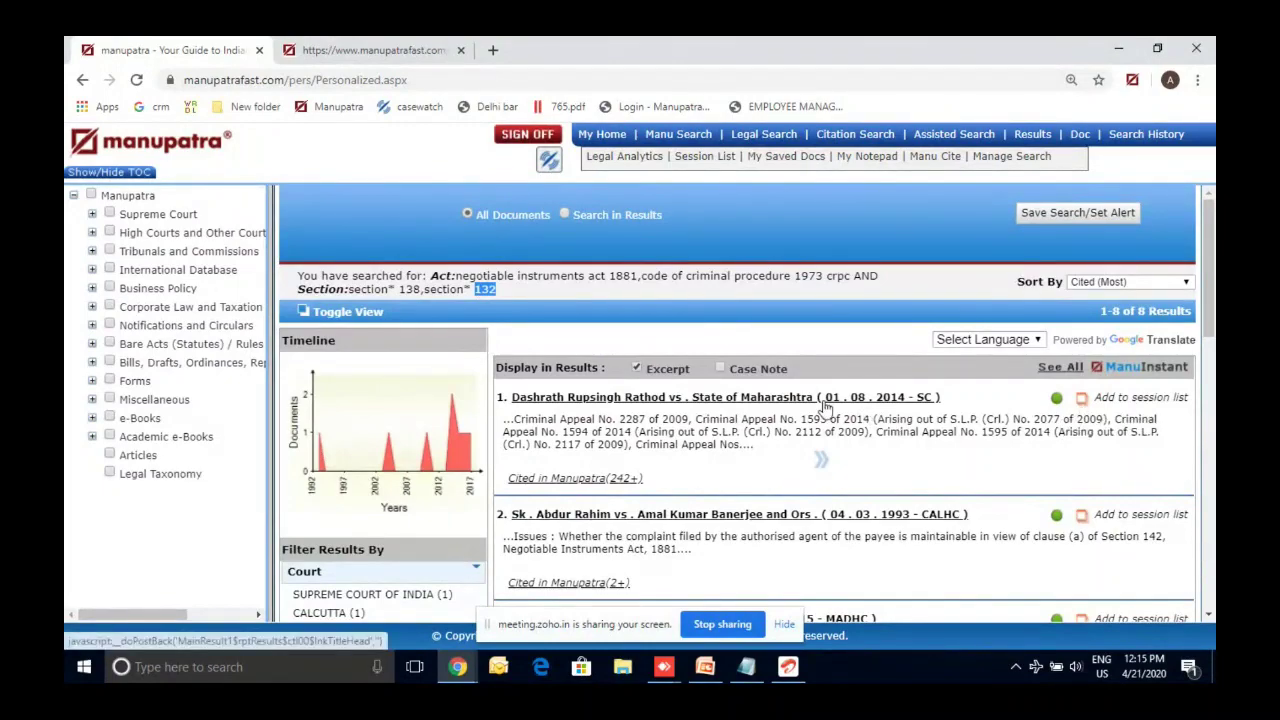
Open the first result's full judgment, read through its equivalent citations, and return to the judgment text.
{"action": "left_click", "coordinate": [1084, 400]}
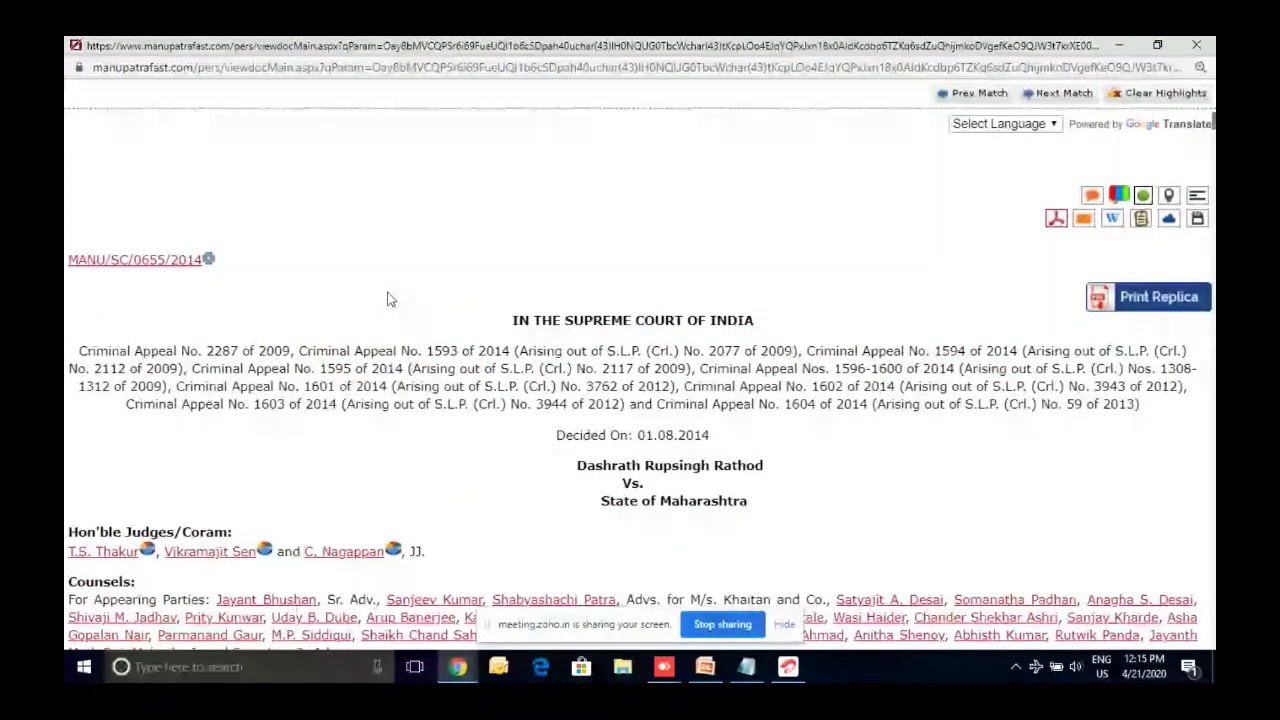
{"action": "scroll", "coordinate": [390, 300], "scroll_direction": "down", "scroll_amount": 3}
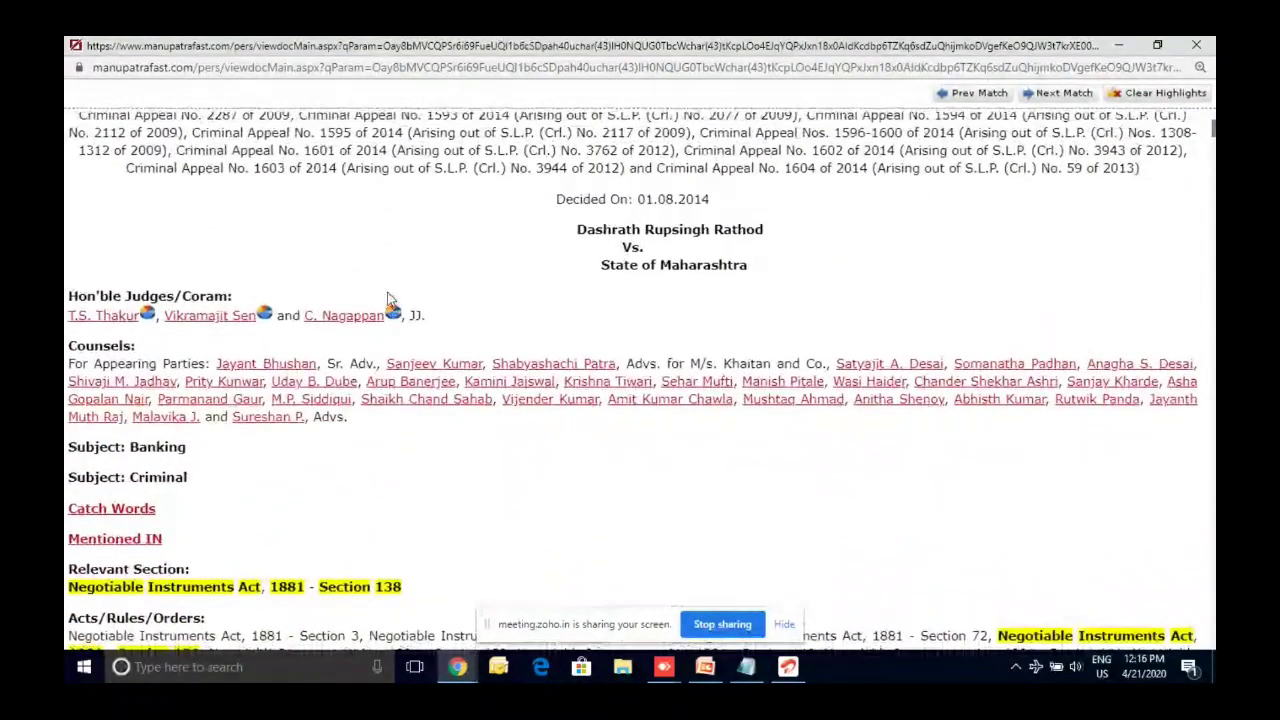
{"action": "scroll", "coordinate": [390, 300], "scroll_direction": "up", "scroll_amount": 3}
{"action": "left_click", "coordinate": [180, 262]}
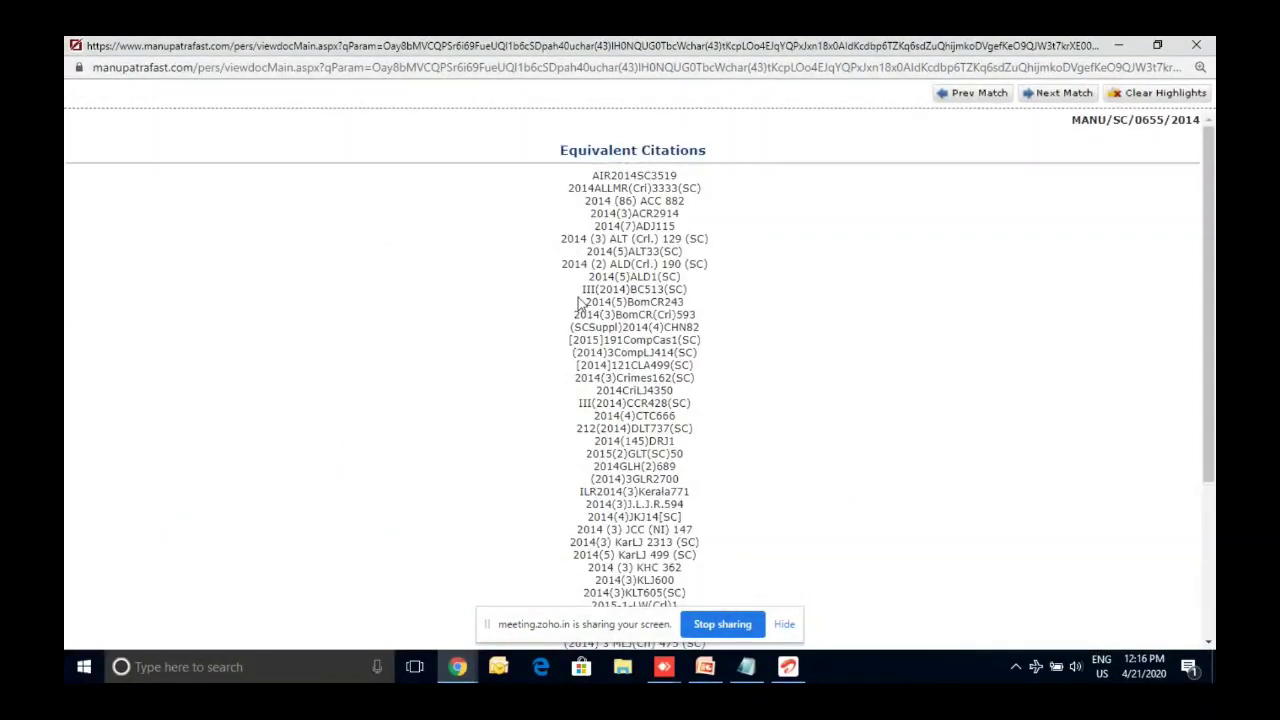
{"action": "scroll", "coordinate": [578, 300], "scroll_direction": "down", "scroll_amount": 3}
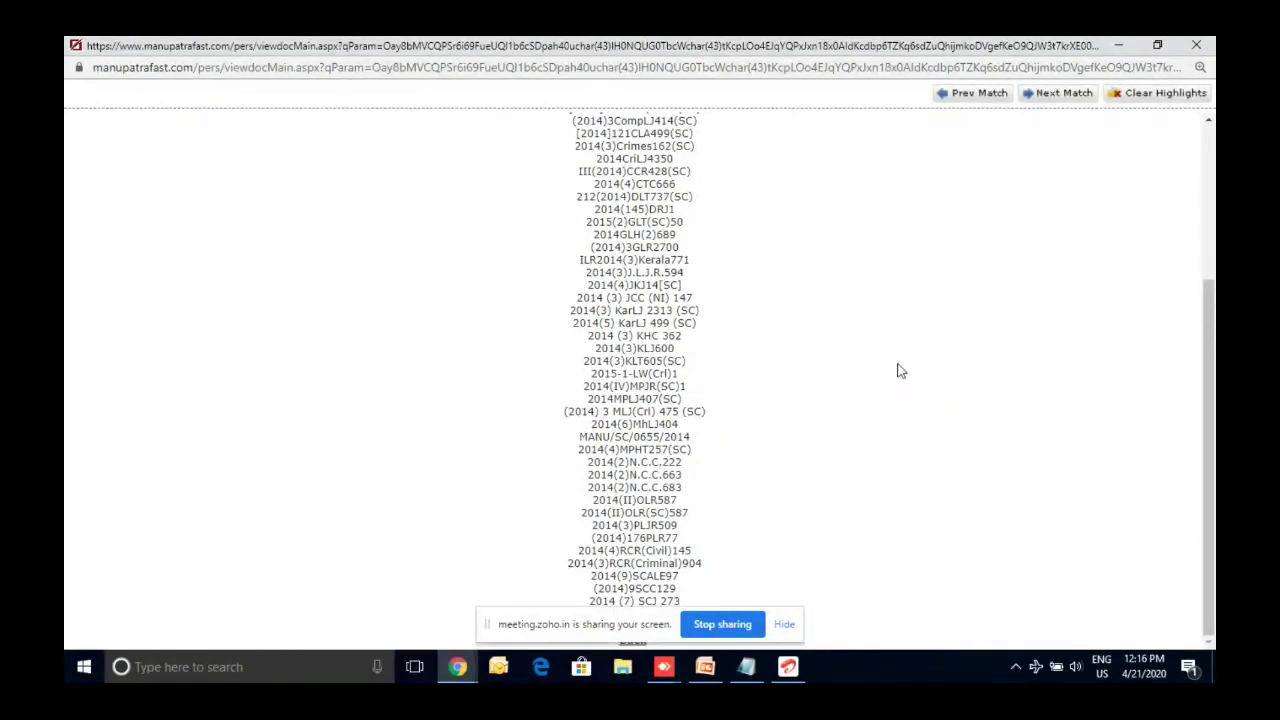
{"action": "left_click", "coordinate": [637, 646]}
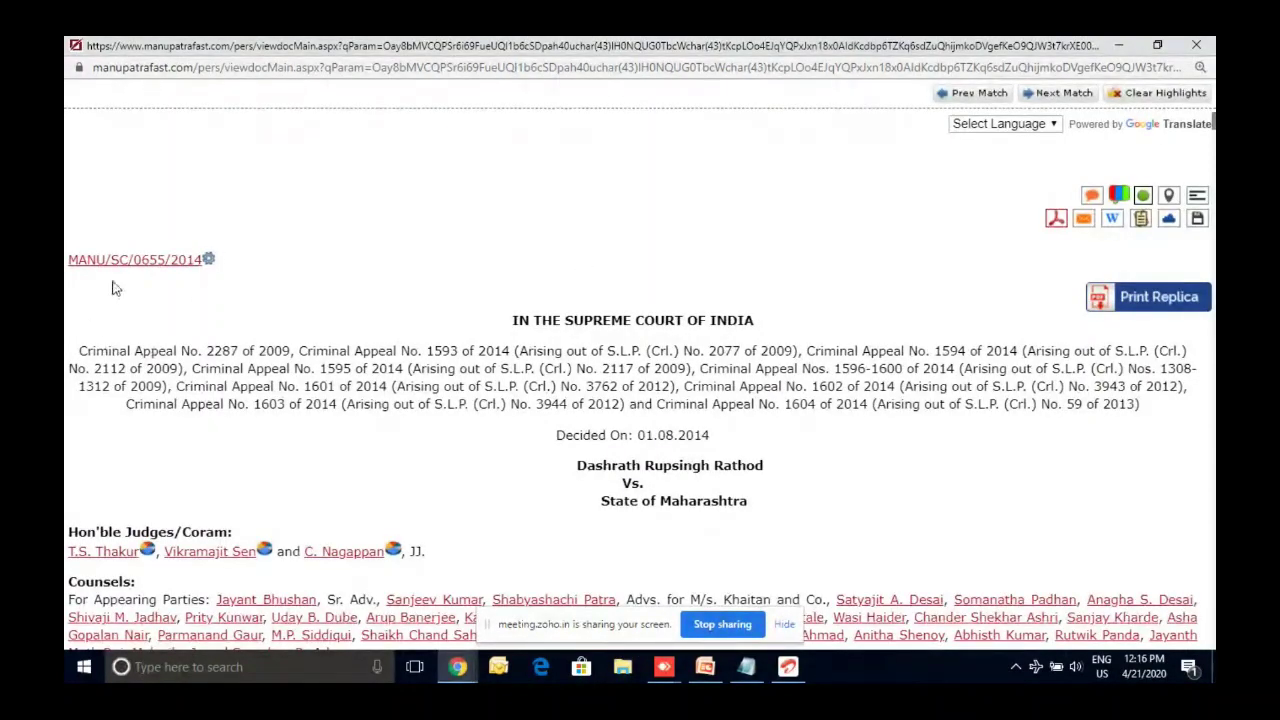
Read the judgment's header details, from judges and counsels to subjects, relevant section and highlighted Acts/Rules/Orders.
{"action": "scroll", "coordinate": [580, 302], "scroll_direction": "down", "scroll_amount": 1}
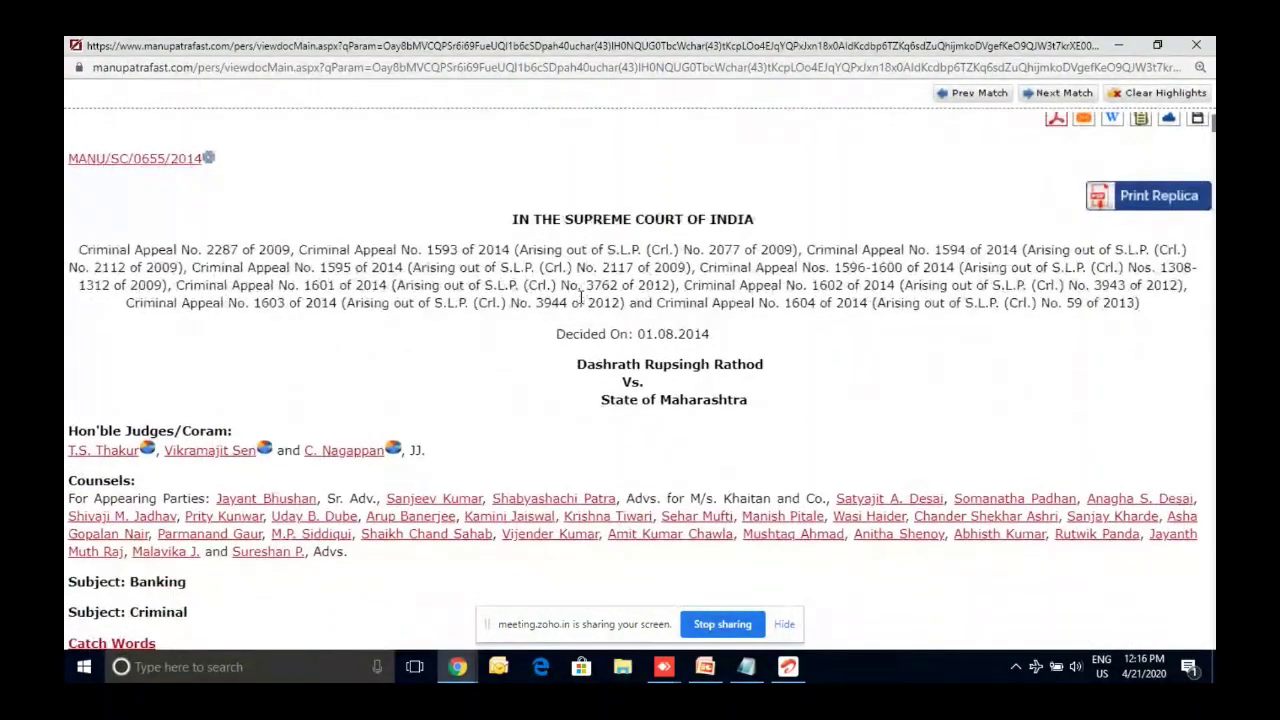
{"action": "scroll", "coordinate": [580, 297], "scroll_direction": "down", "scroll_amount": 2}
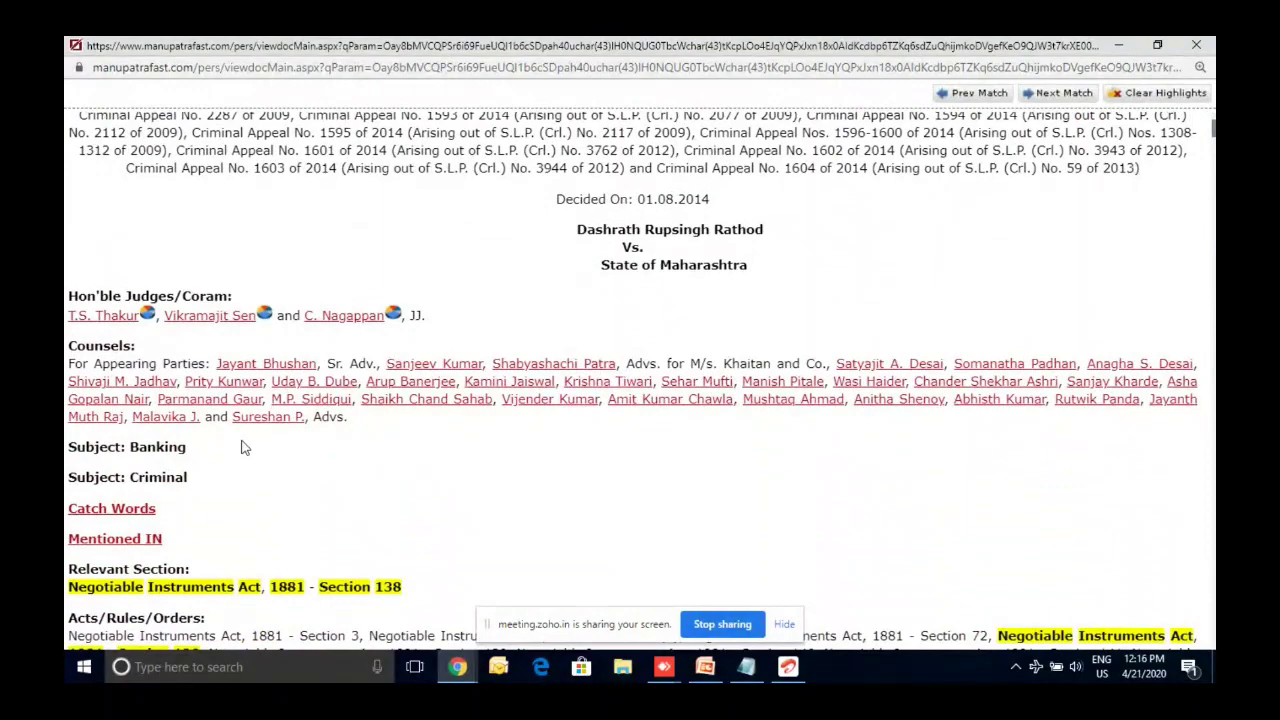
{"action": "scroll", "coordinate": [270, 400], "scroll_direction": "down", "scroll_amount": 1}
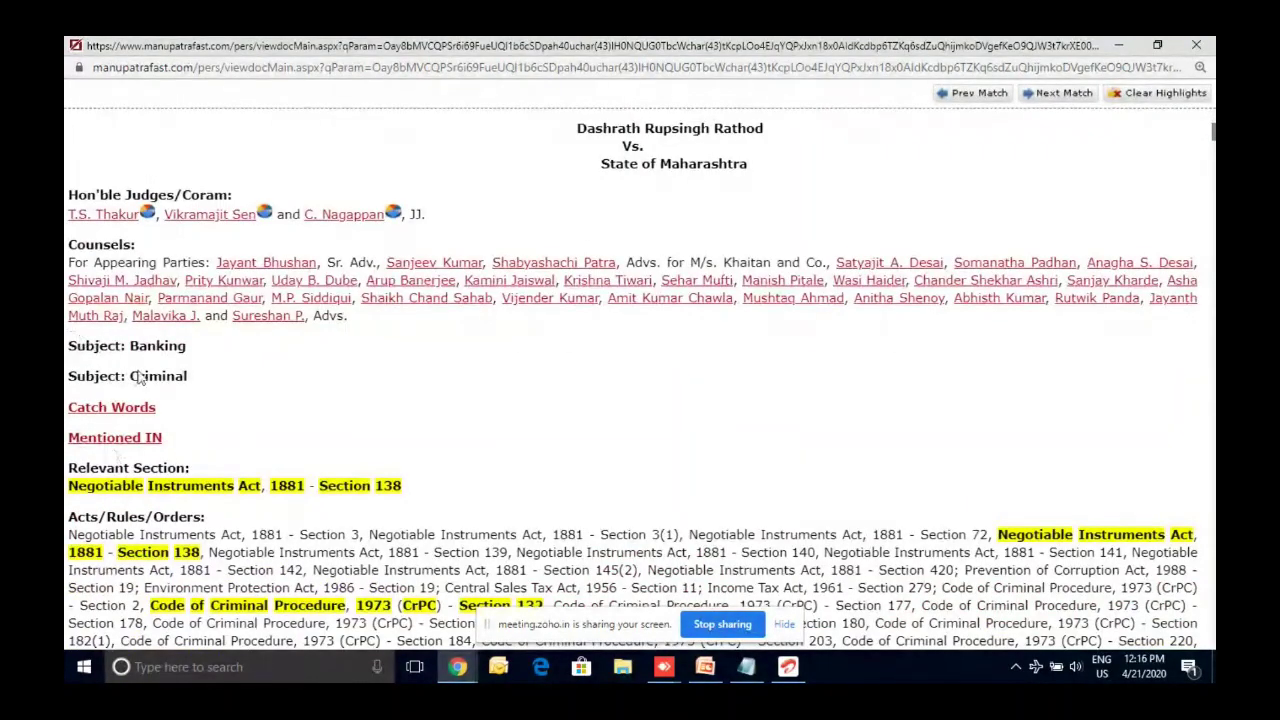
{"action": "scroll", "coordinate": [150, 385], "scroll_direction": "down", "scroll_amount": 1}
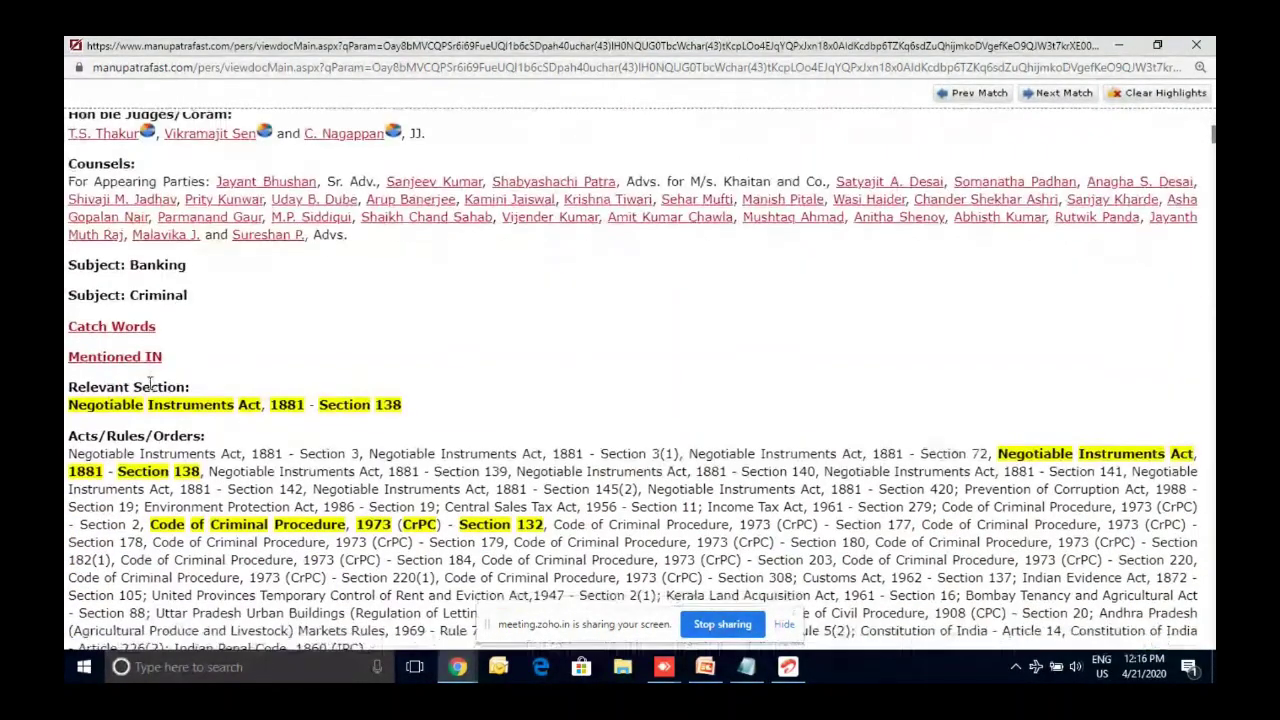
{"action": "scroll", "coordinate": [150, 385], "scroll_direction": "down", "scroll_amount": 1}
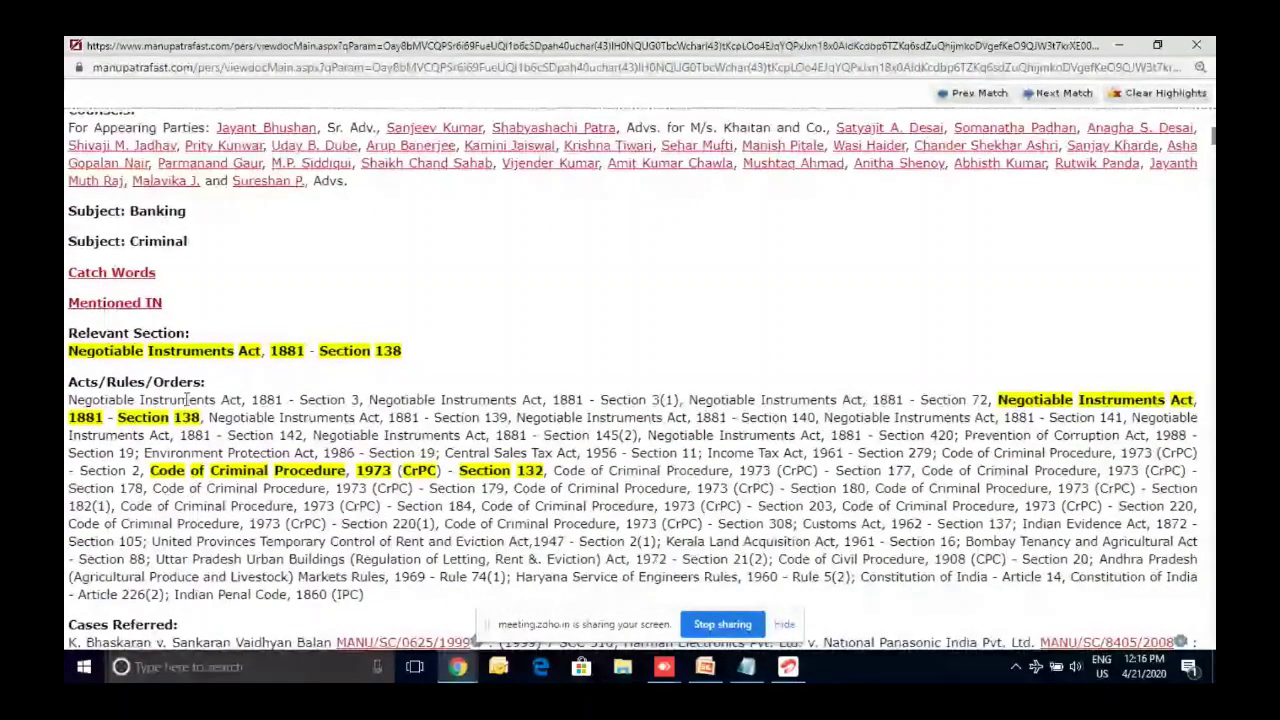
{"action": "scroll", "coordinate": [110, 348], "scroll_direction": "down", "scroll_amount": 1}
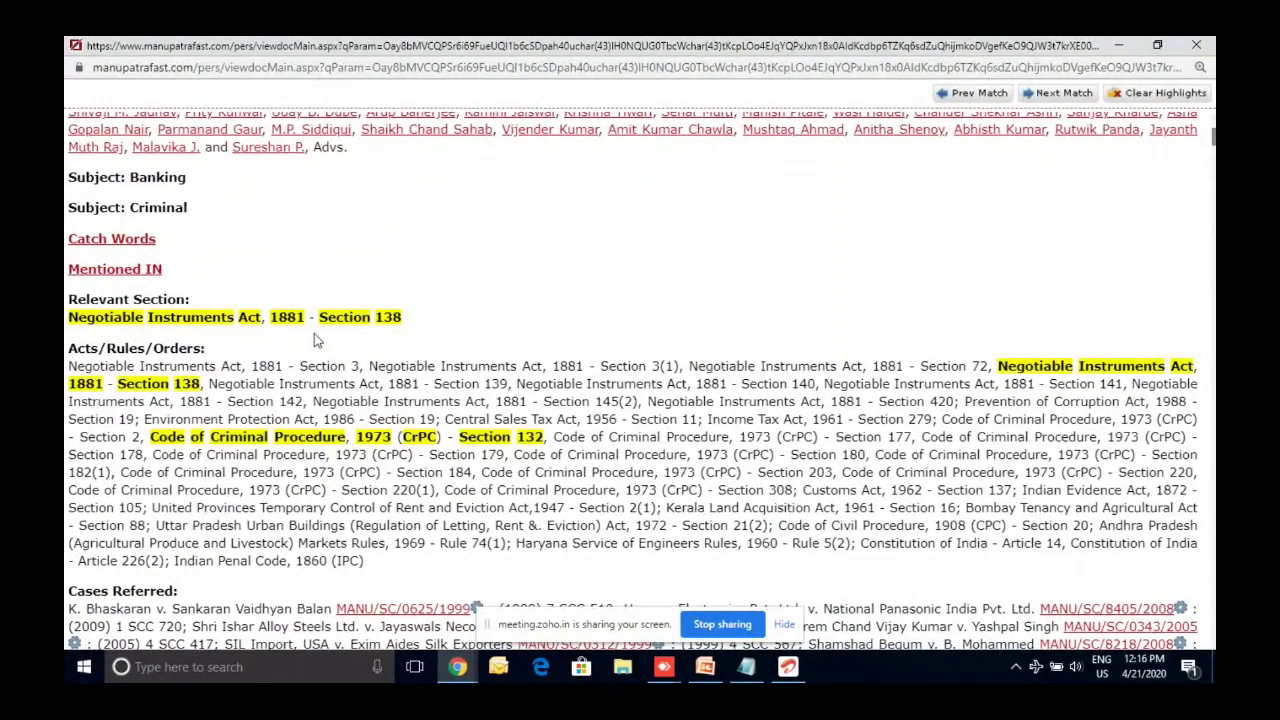
{"action": "scroll", "coordinate": [314, 338], "scroll_direction": "down", "scroll_amount": 1}
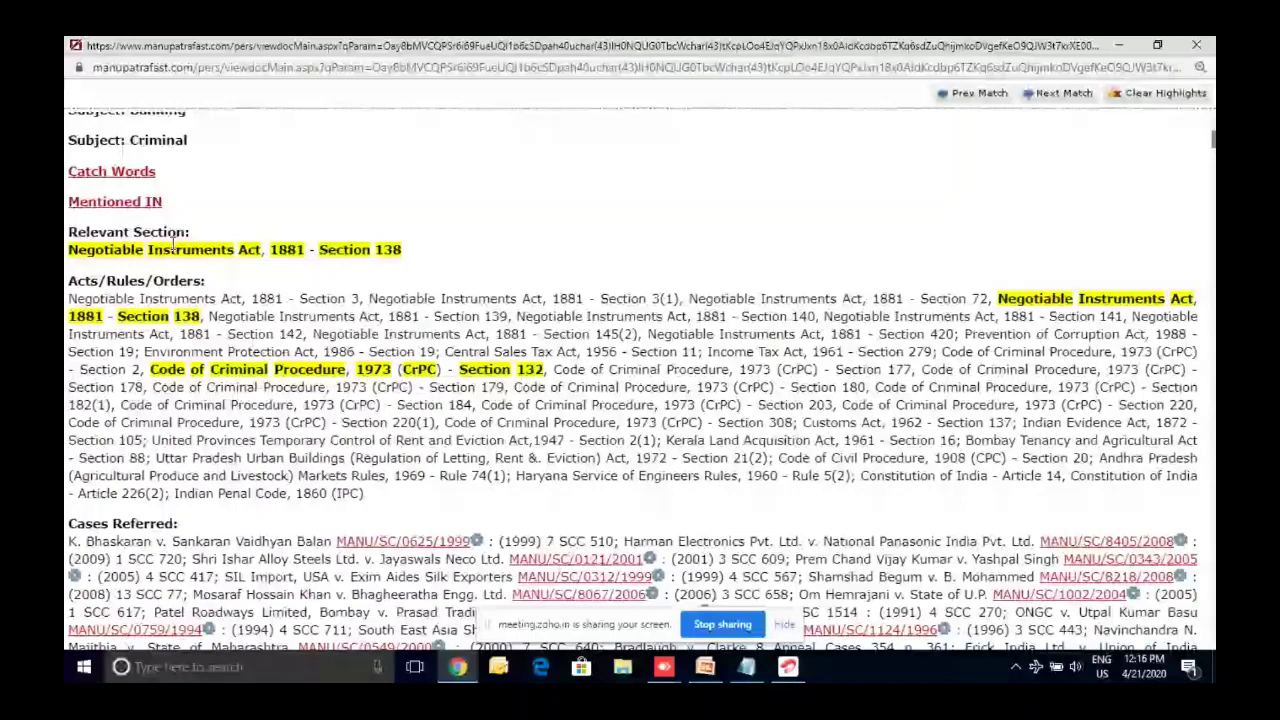
Examine the cases referred in the judgment and view how MANU/SC/1329/2009 has been treated in other cases.
{"action": "scroll", "coordinate": [676, 410], "scroll_direction": "down", "scroll_amount": 4}
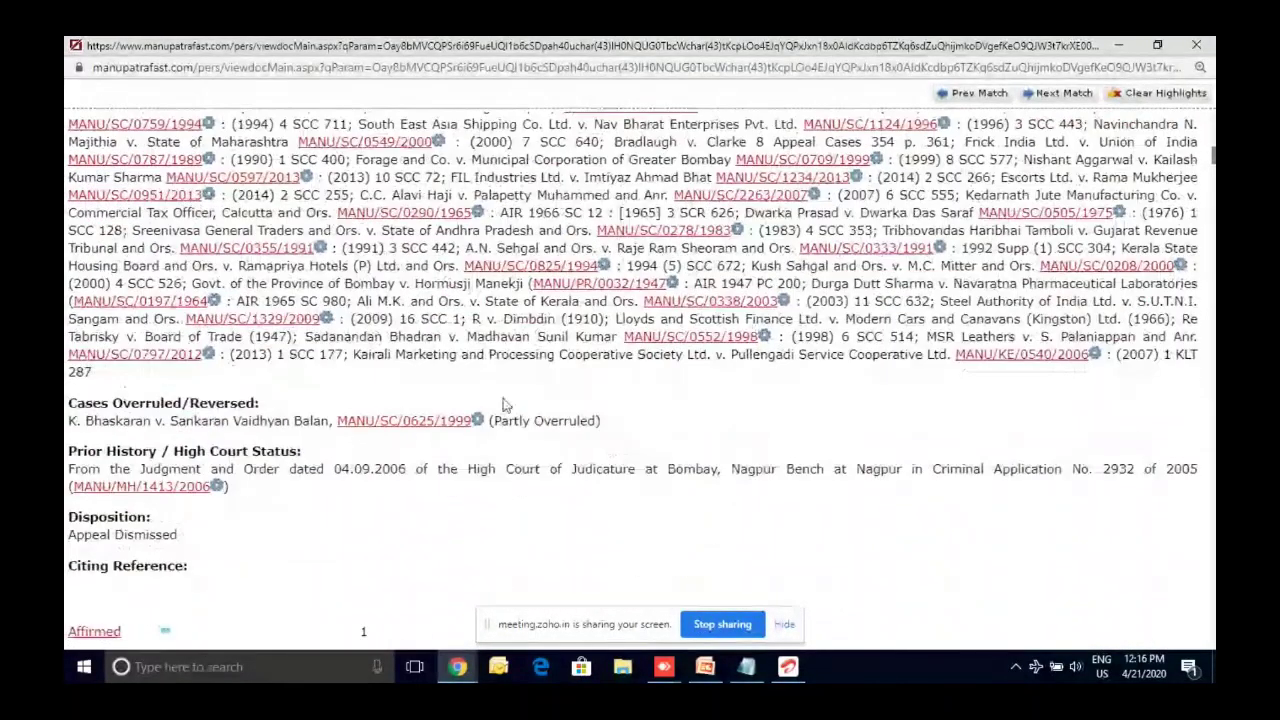
{"action": "scroll", "coordinate": [405, 372], "scroll_direction": "down", "scroll_amount": 1}
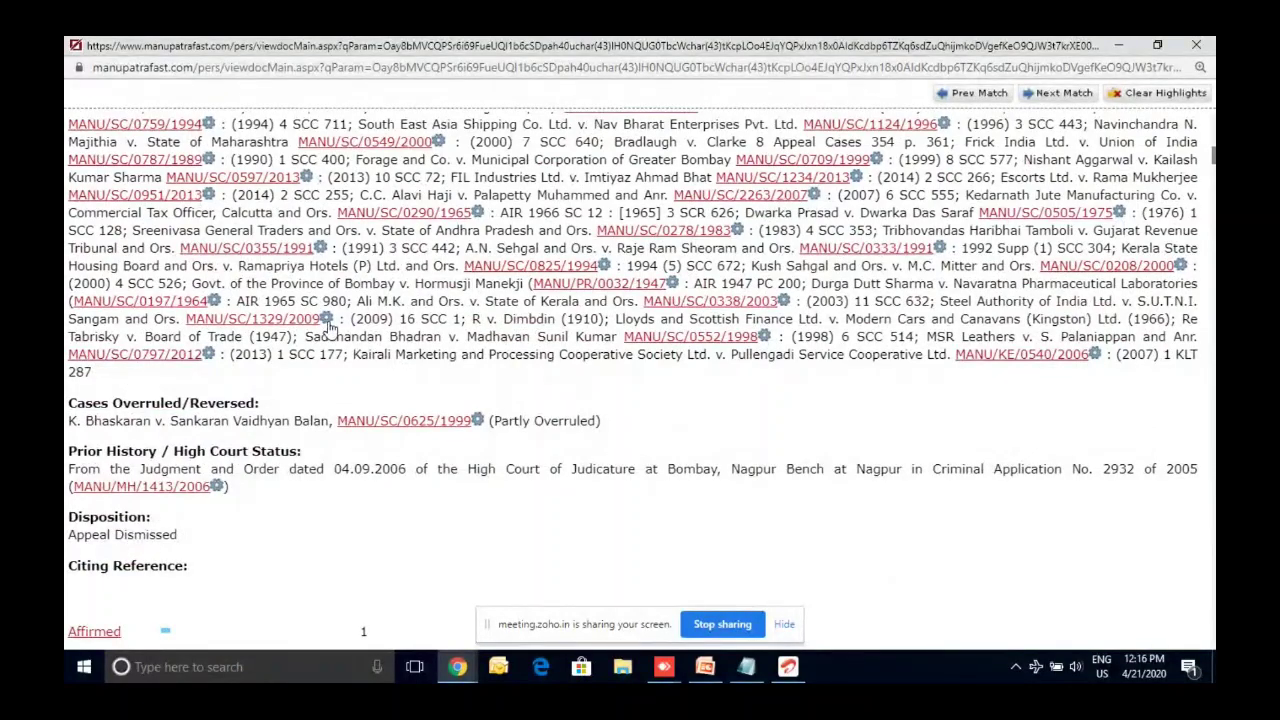
{"action": "mouse_move", "coordinate": [330, 330]}
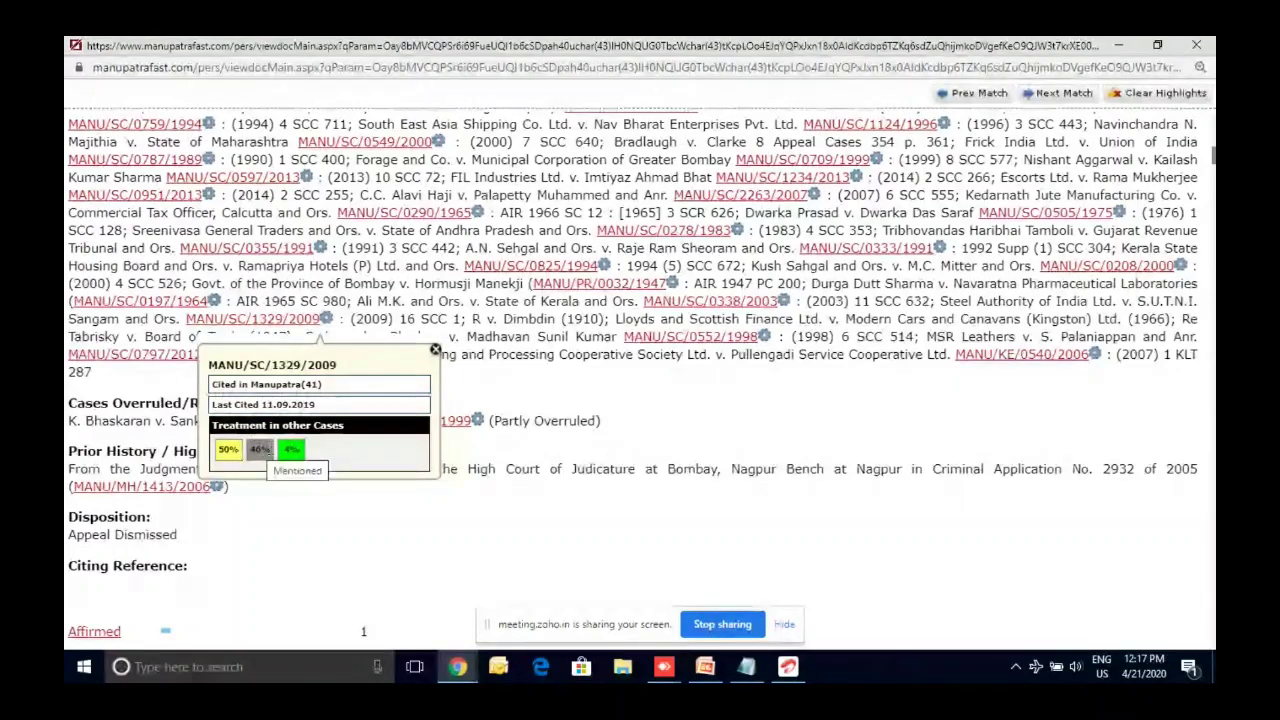
Close the open treatment summary, view how MANU/SC/0278/1983 has been treated in other cases, and close that summary.
{"action": "left_click", "coordinate": [435, 352]}
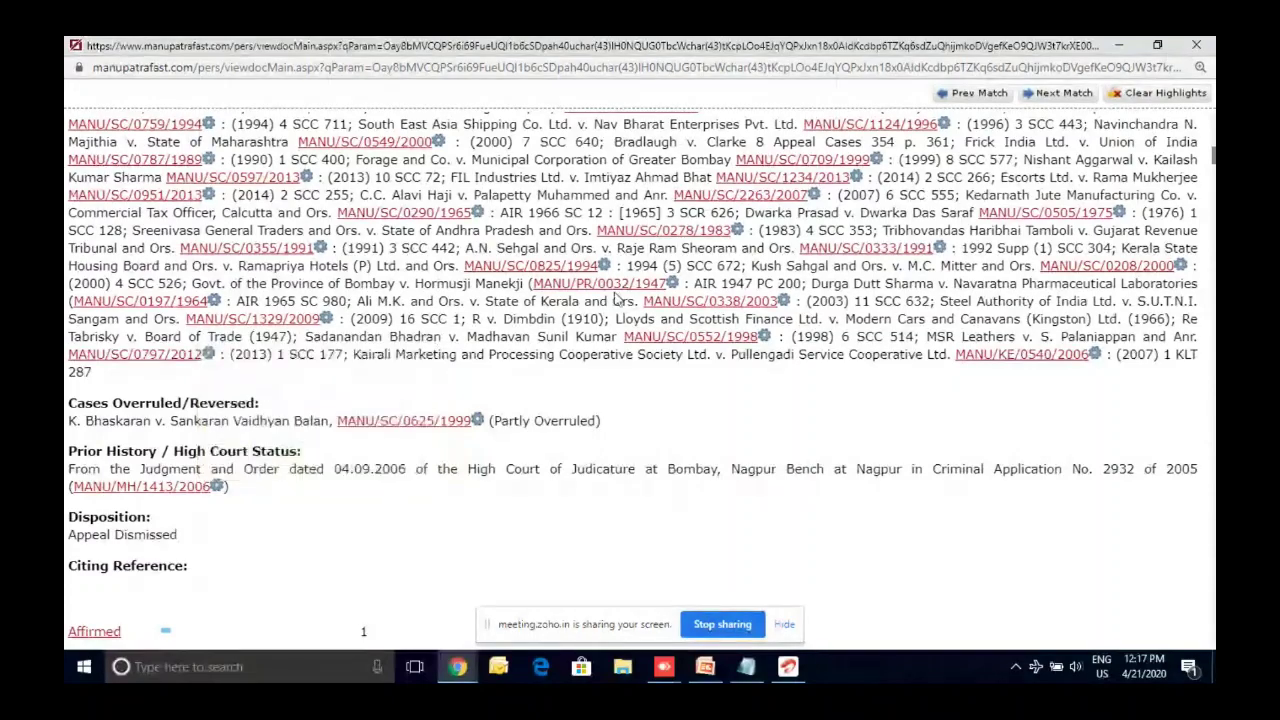
{"action": "left_click", "coordinate": [737, 232]}
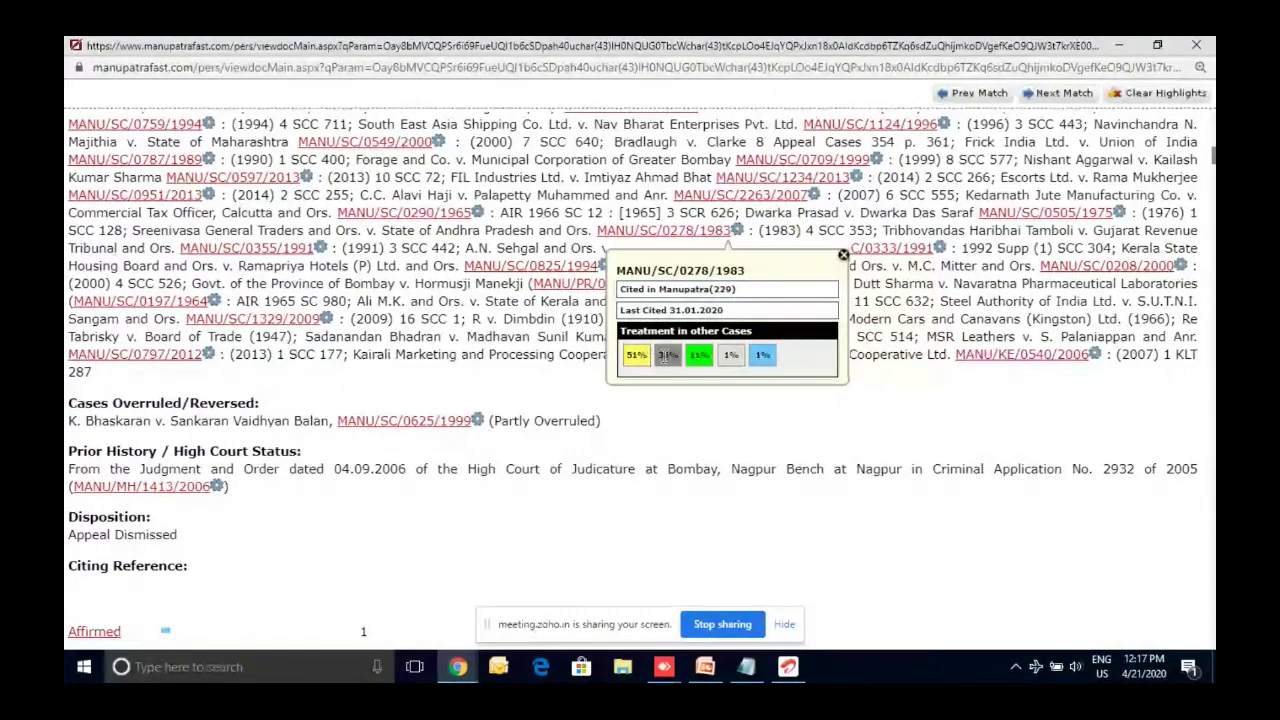
{"action": "left_click", "coordinate": [843, 256]}
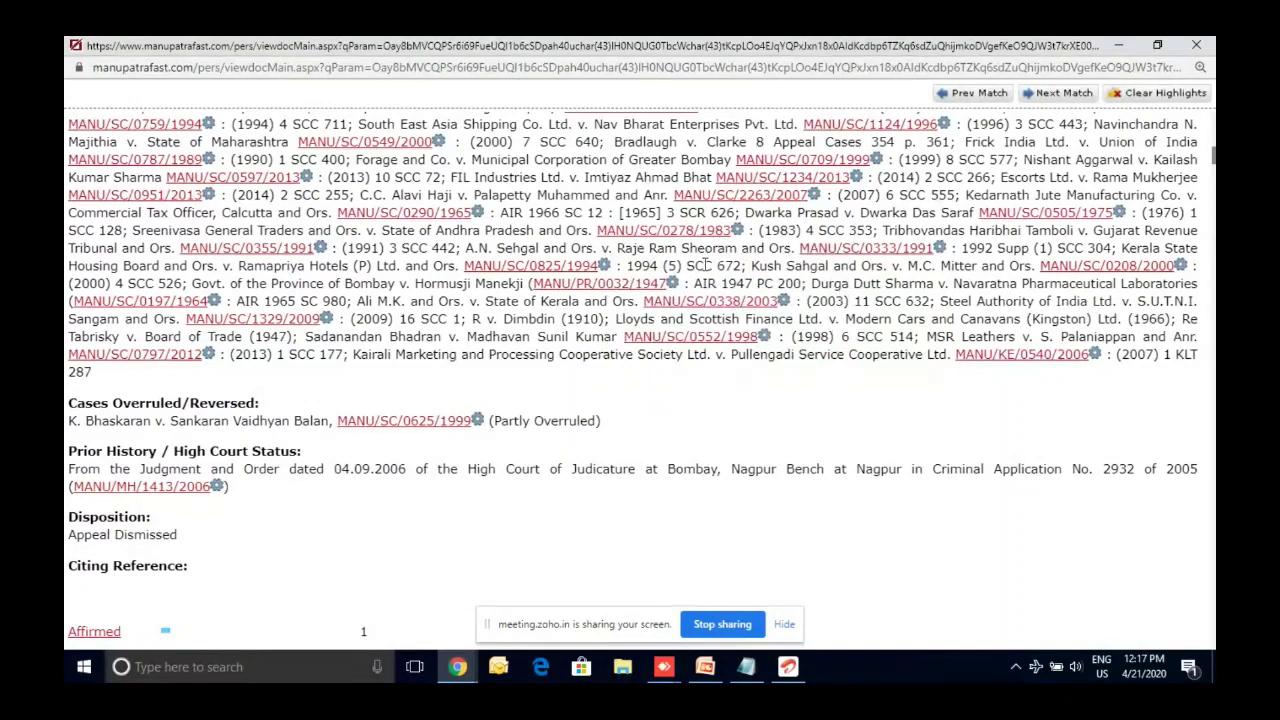
Read the judgment's Cases Overruled/Reversed, Prior History / High Court Status, Disposition and Citing Reference sections.
{"action": "scroll", "coordinate": [706, 264], "scroll_direction": "down", "scroll_amount": 1}
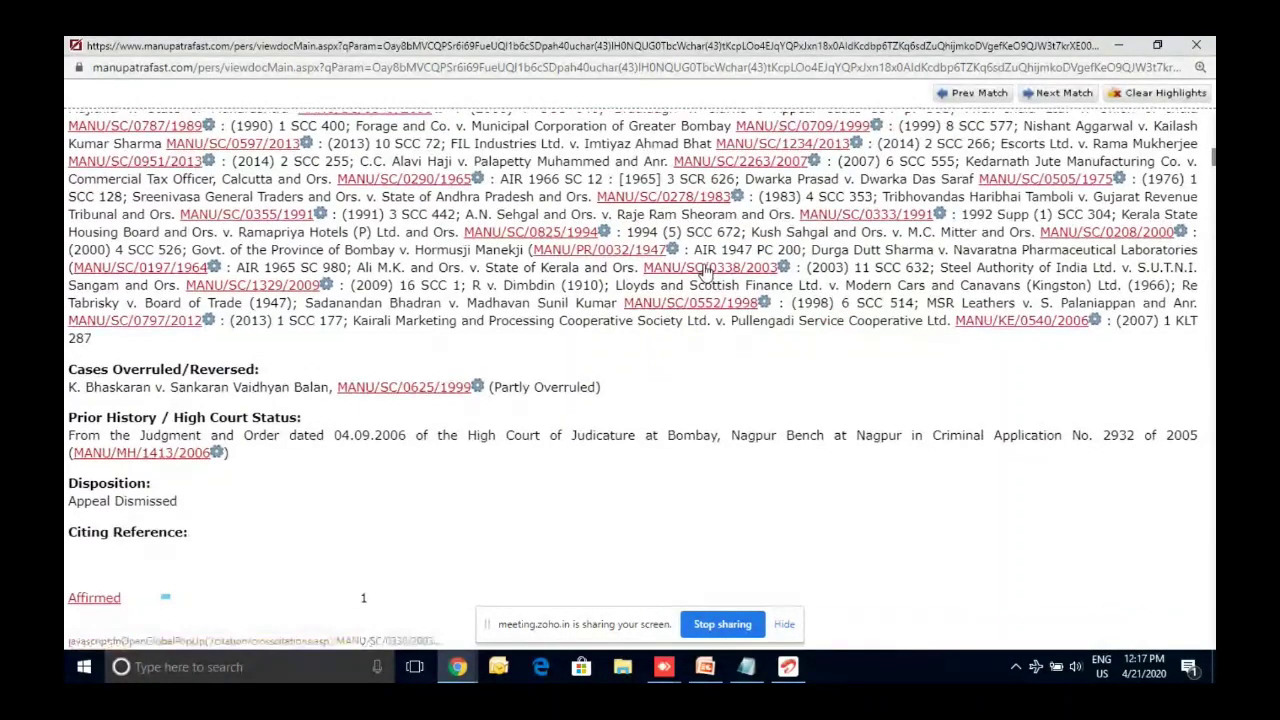
{"action": "scroll", "coordinate": [706, 270], "scroll_direction": "down", "scroll_amount": 3}
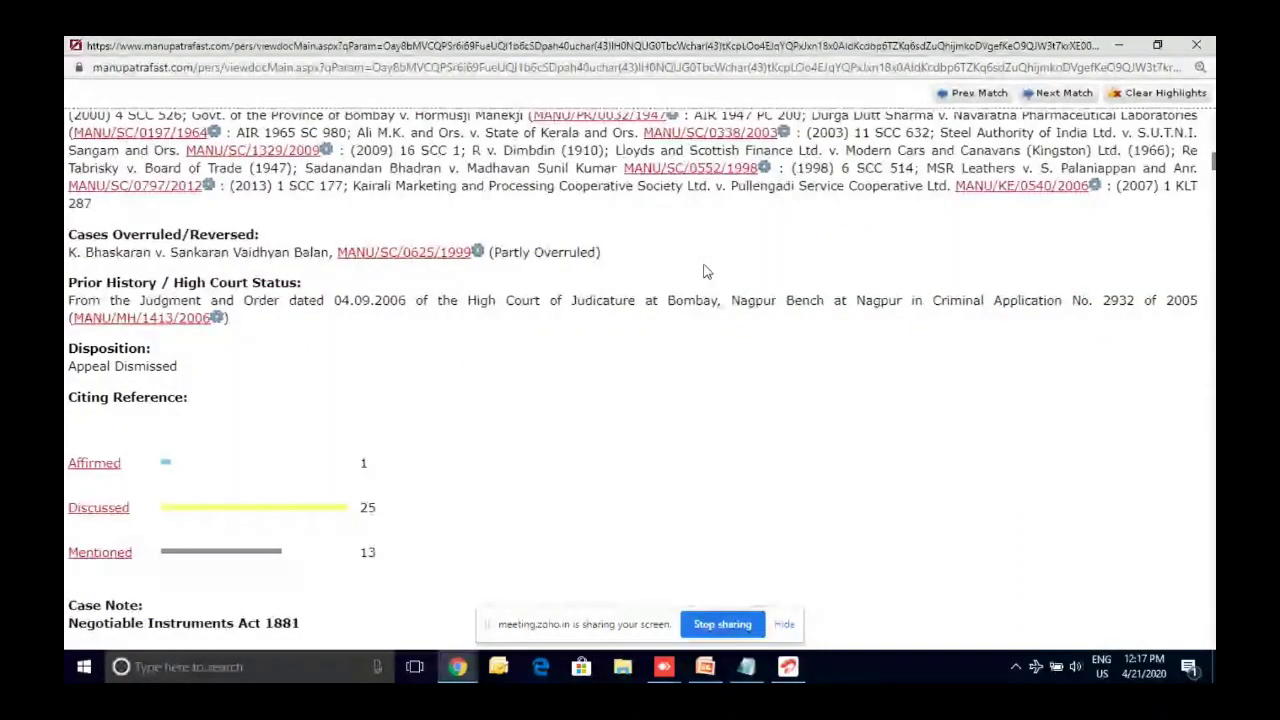
{"action": "scroll", "coordinate": [706, 270], "scroll_direction": "down", "scroll_amount": 3}
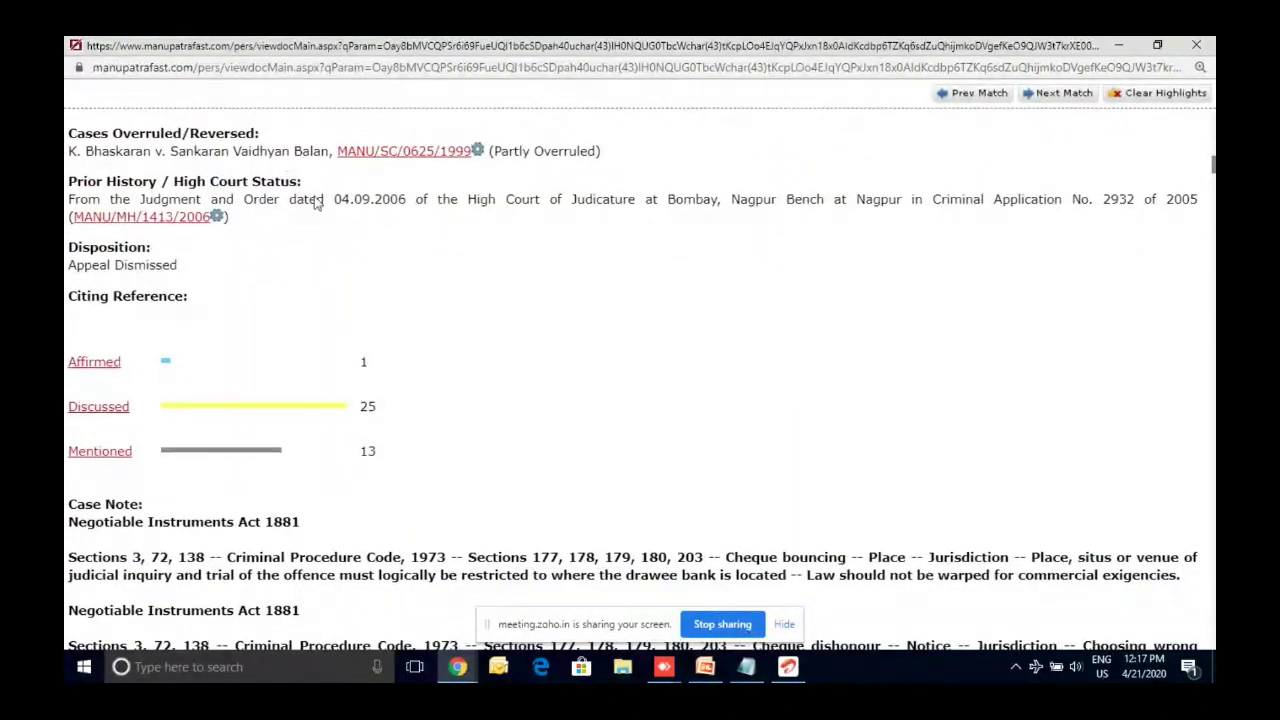
{"action": "scroll", "coordinate": [236, 226], "scroll_direction": "down", "scroll_amount": 1}
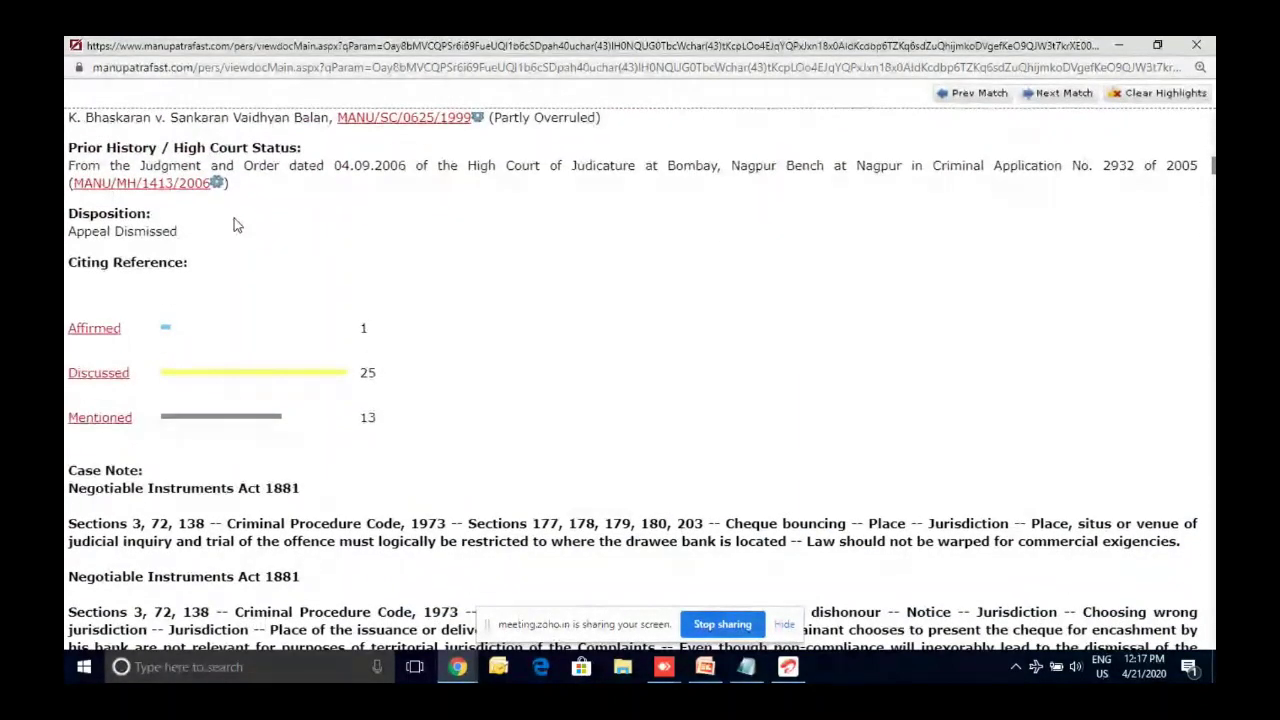
{"action": "scroll", "coordinate": [236, 226], "scroll_direction": "up", "scroll_amount": 1}
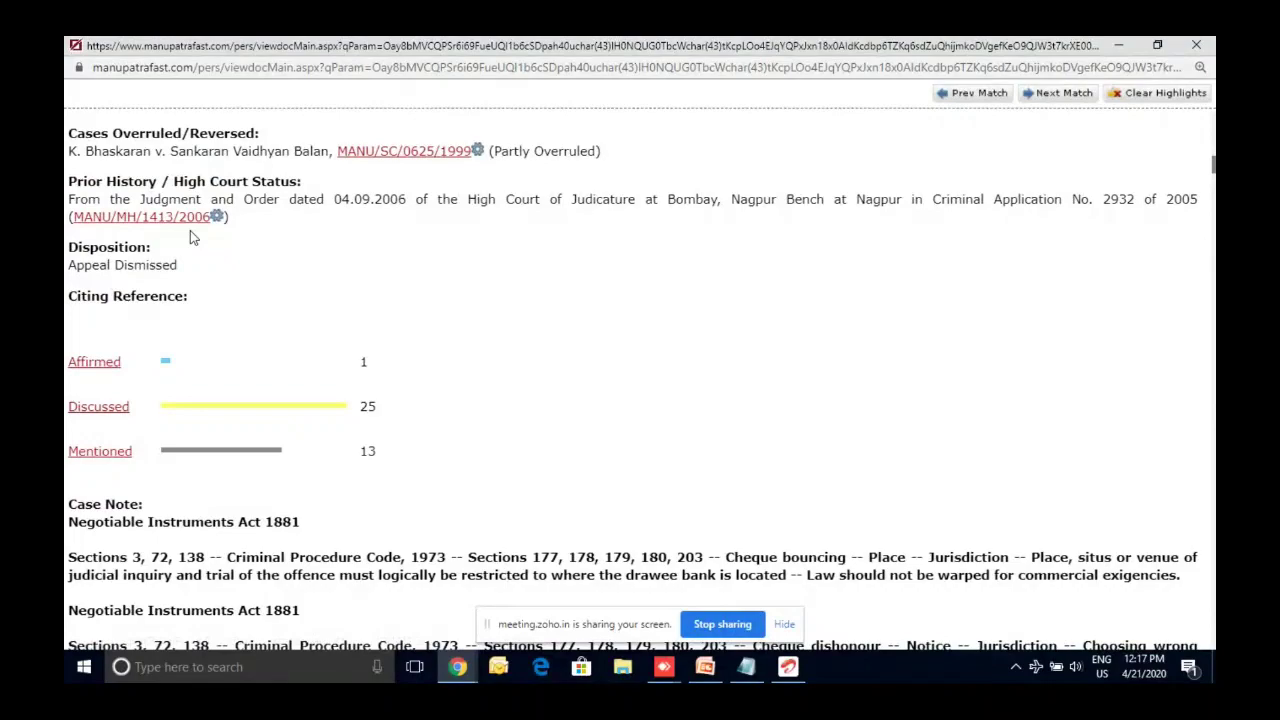
{"action": "scroll", "coordinate": [193, 237], "scroll_direction": "up", "scroll_amount": 1}
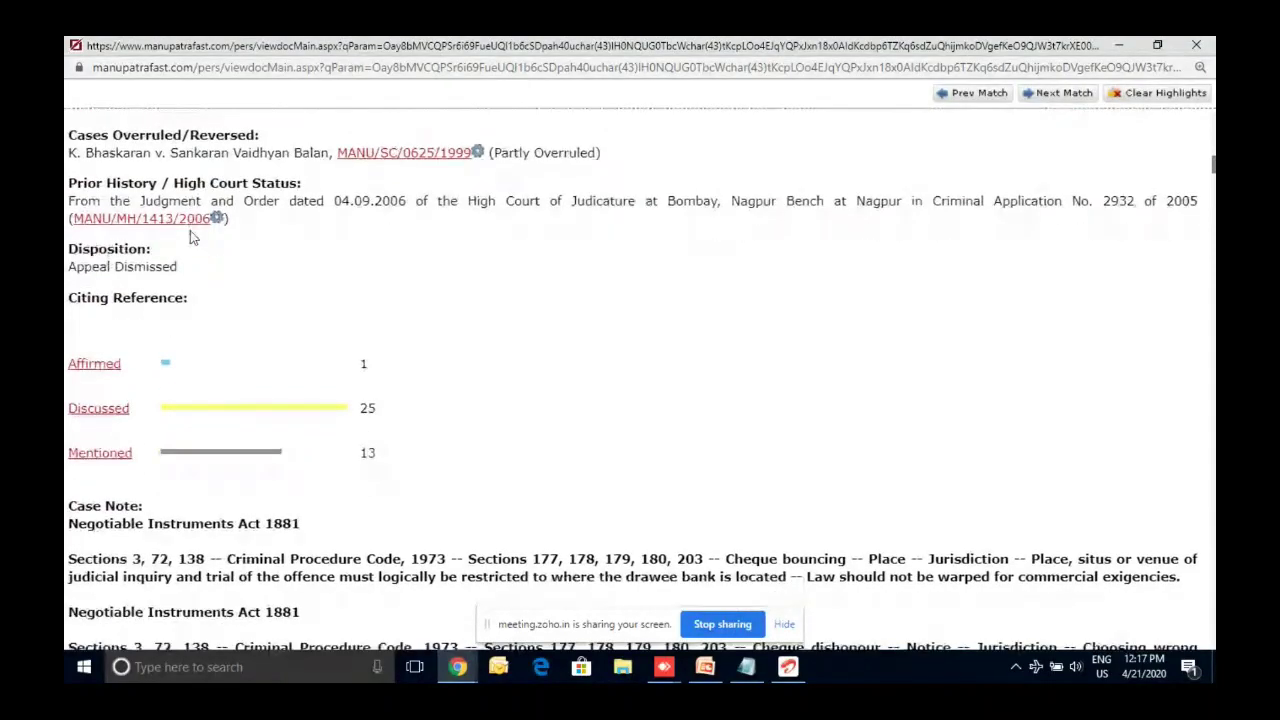
{"action": "scroll", "coordinate": [193, 238], "scroll_direction": "up", "scroll_amount": 1}
{"action": "scroll", "coordinate": [193, 238], "scroll_direction": "up", "scroll_amount": 1}
{"action": "scroll", "coordinate": [193, 238], "scroll_direction": "down", "scroll_amount": 1}
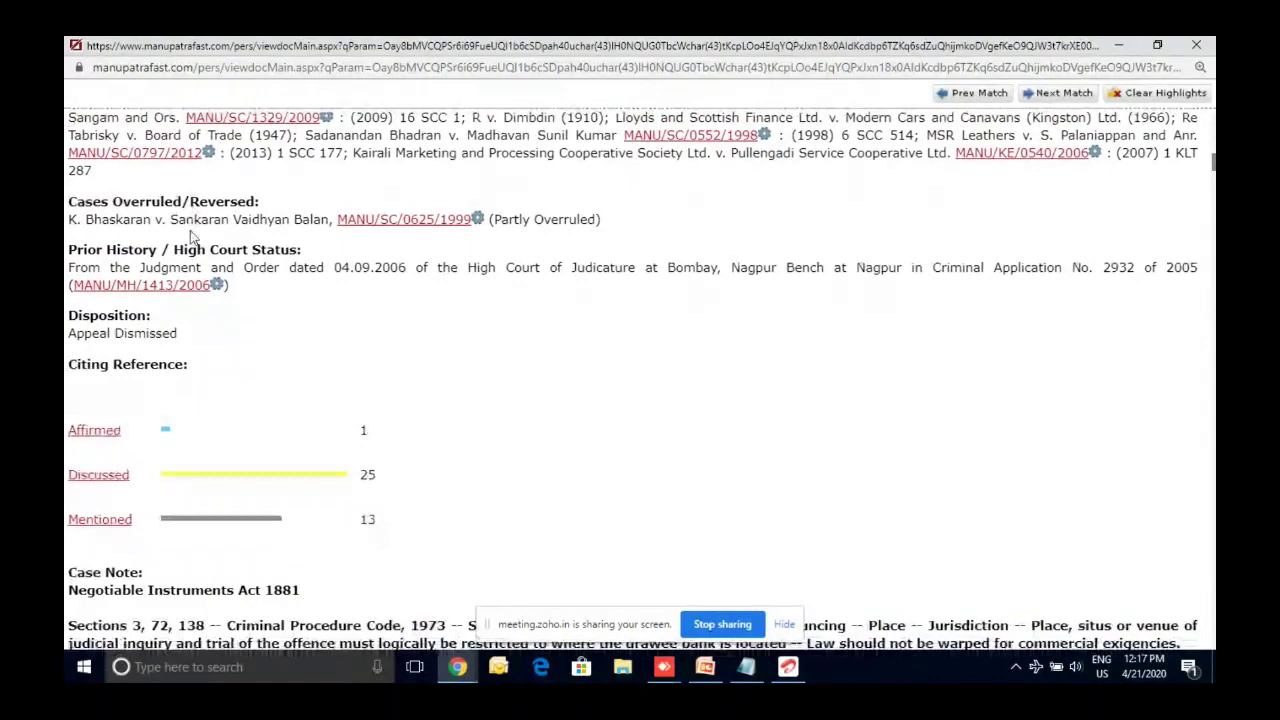
{"action": "scroll", "coordinate": [193, 238], "scroll_direction": "down", "scroll_amount": 2}
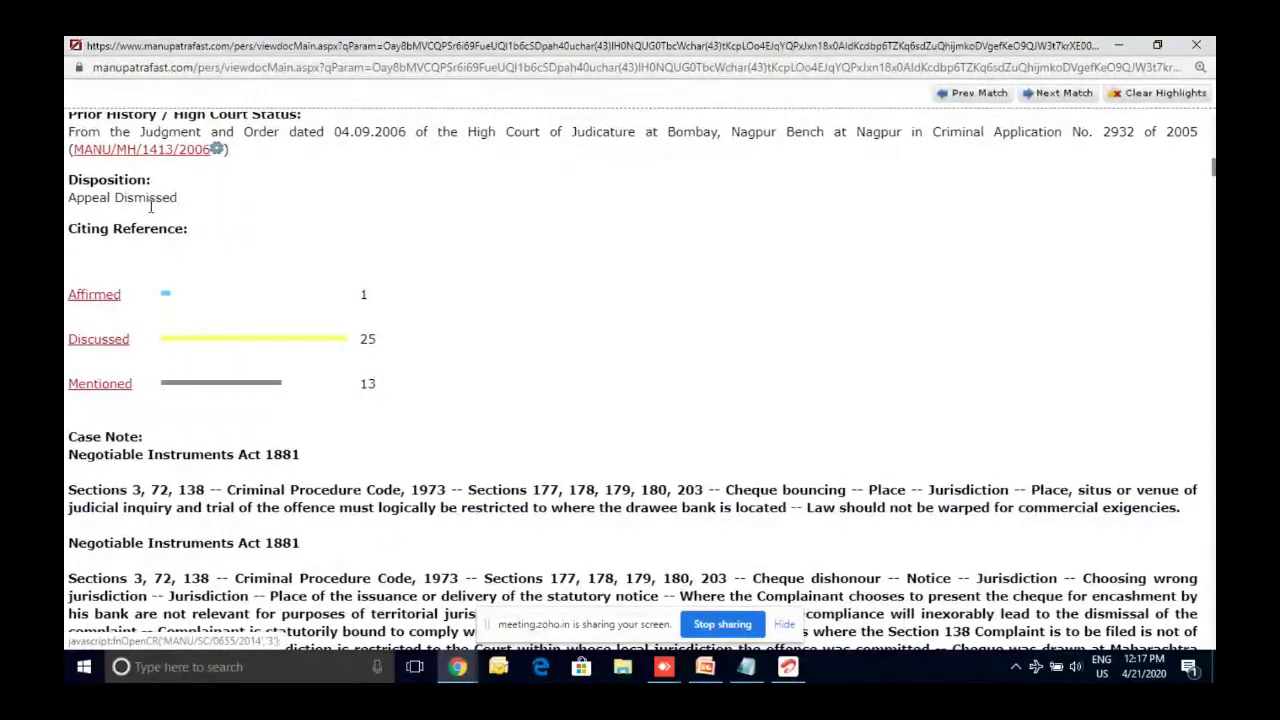
Open the citing reference chart for the Affirmed treatment, check the Mentioned, Discussed and Affirmed case lists, and close it.
{"action": "left_click", "coordinate": [108, 297]}
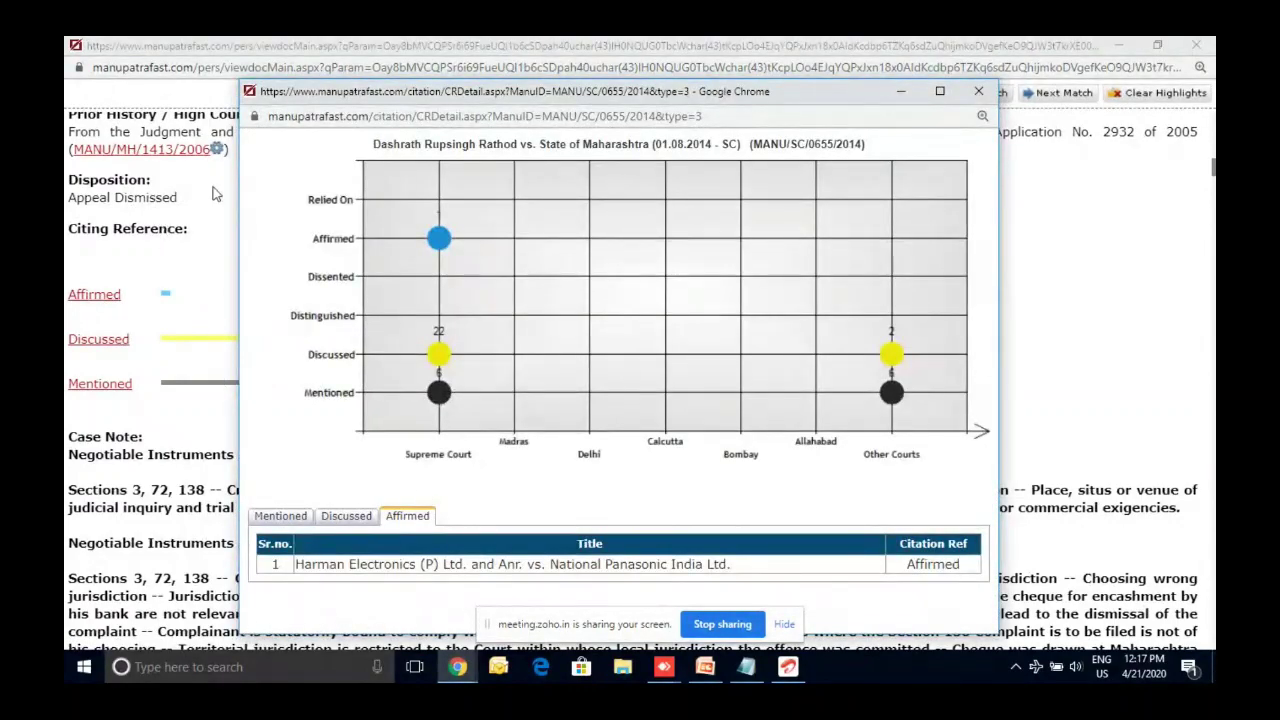
{"action": "left_click", "coordinate": [300, 518]}
{"action": "left_click", "coordinate": [339, 518]}
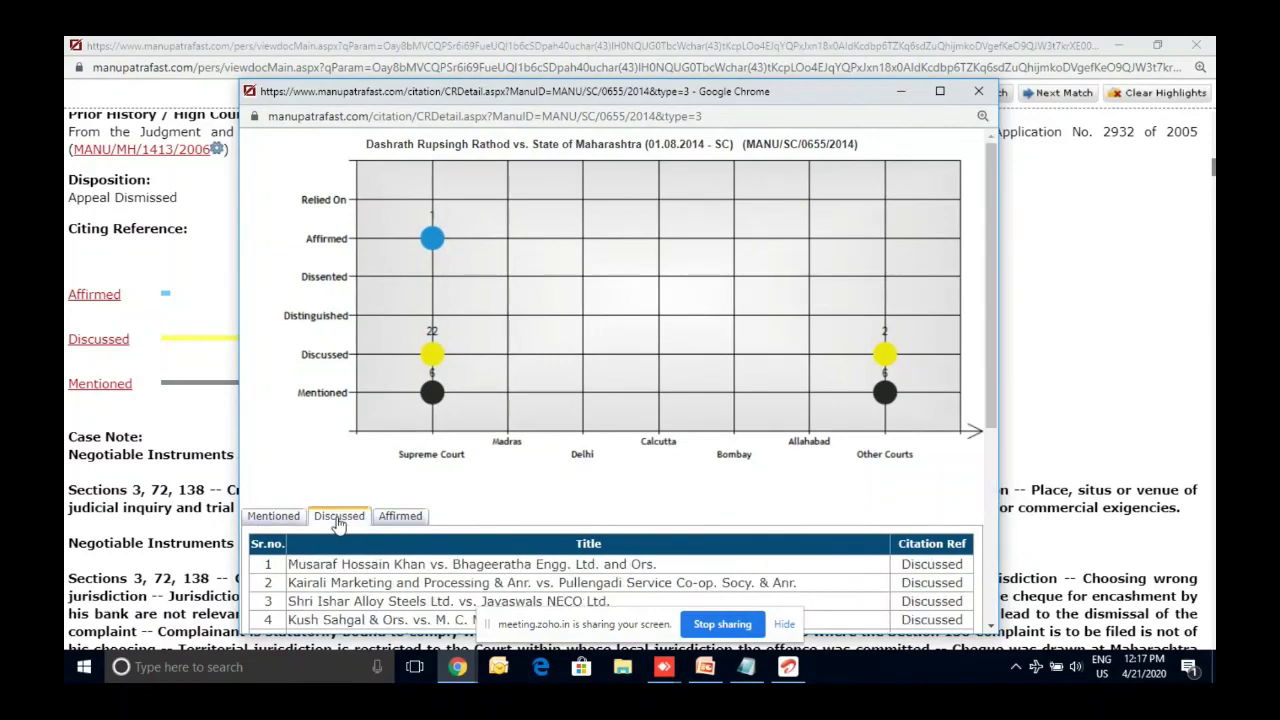
{"action": "left_click", "coordinate": [398, 518]}
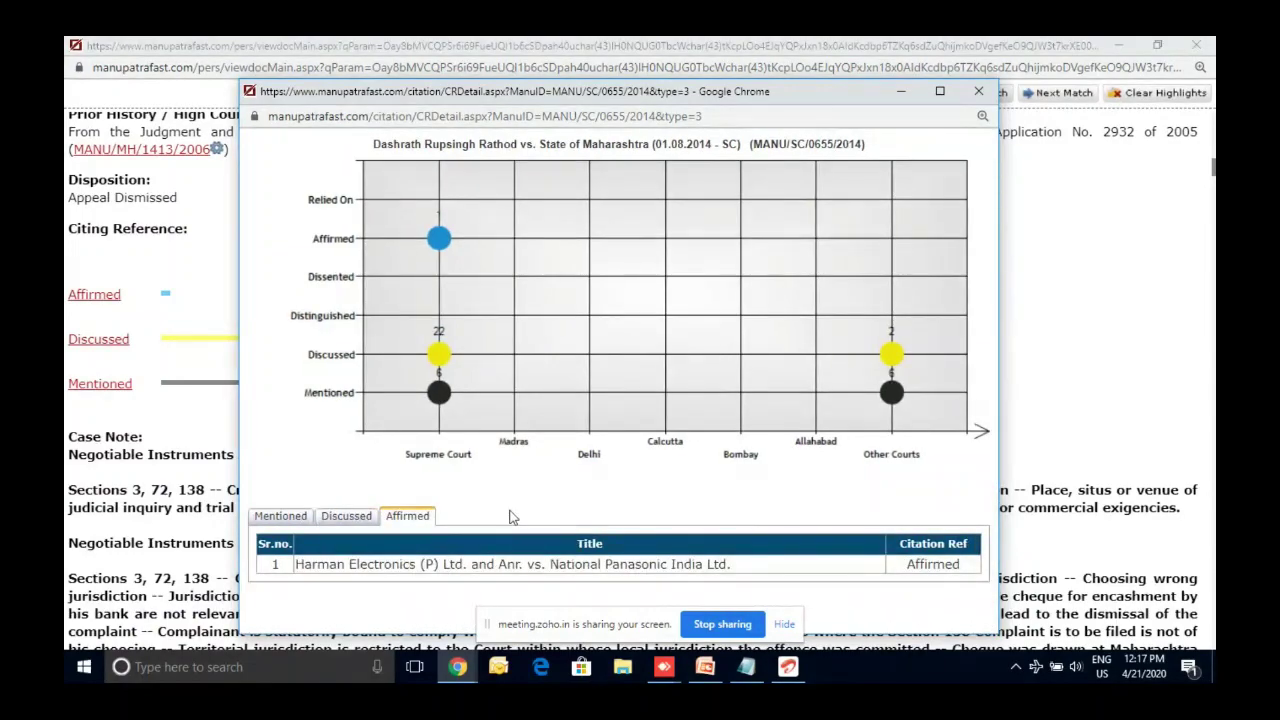
{"action": "left_click", "coordinate": [978, 91]}
Open the statute text of Section 138 linked in paragraph 2 of the judgment, view its provision, and close it.
{"action": "scroll", "coordinate": [742, 398], "scroll_direction": "down", "scroll_amount": 1}
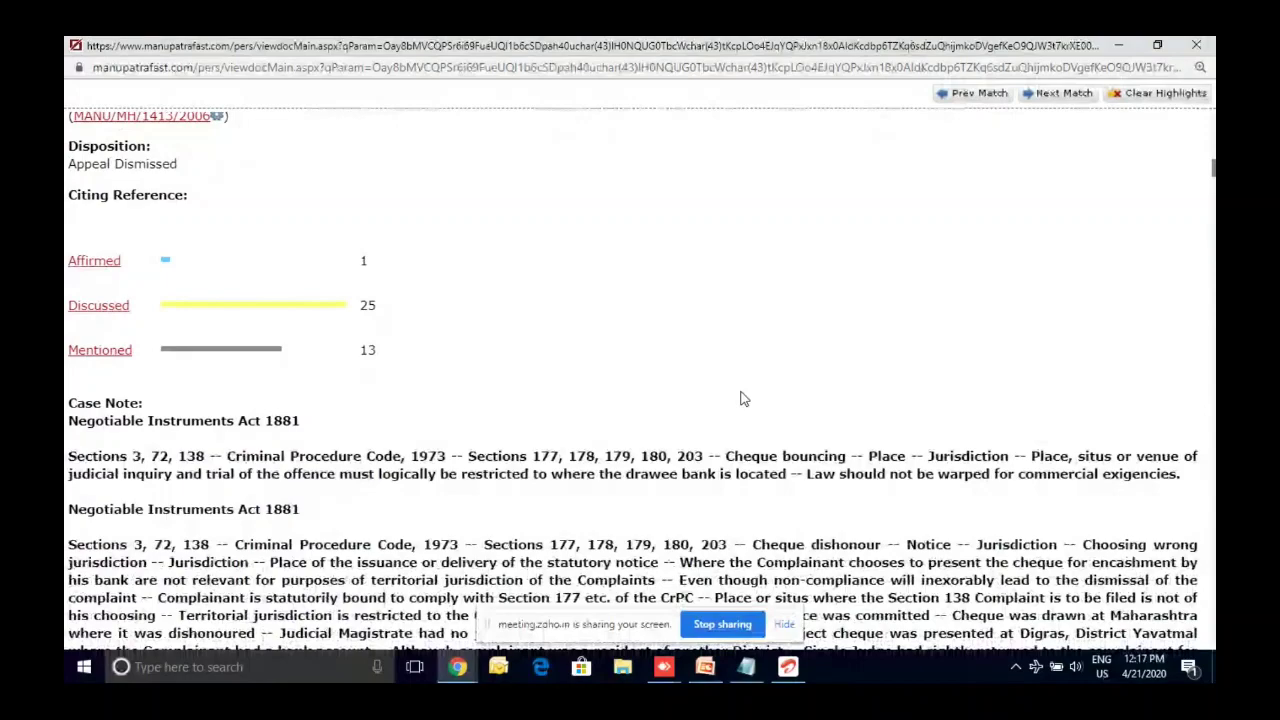
{"action": "scroll", "coordinate": [742, 398], "scroll_direction": "down", "scroll_amount": 10}
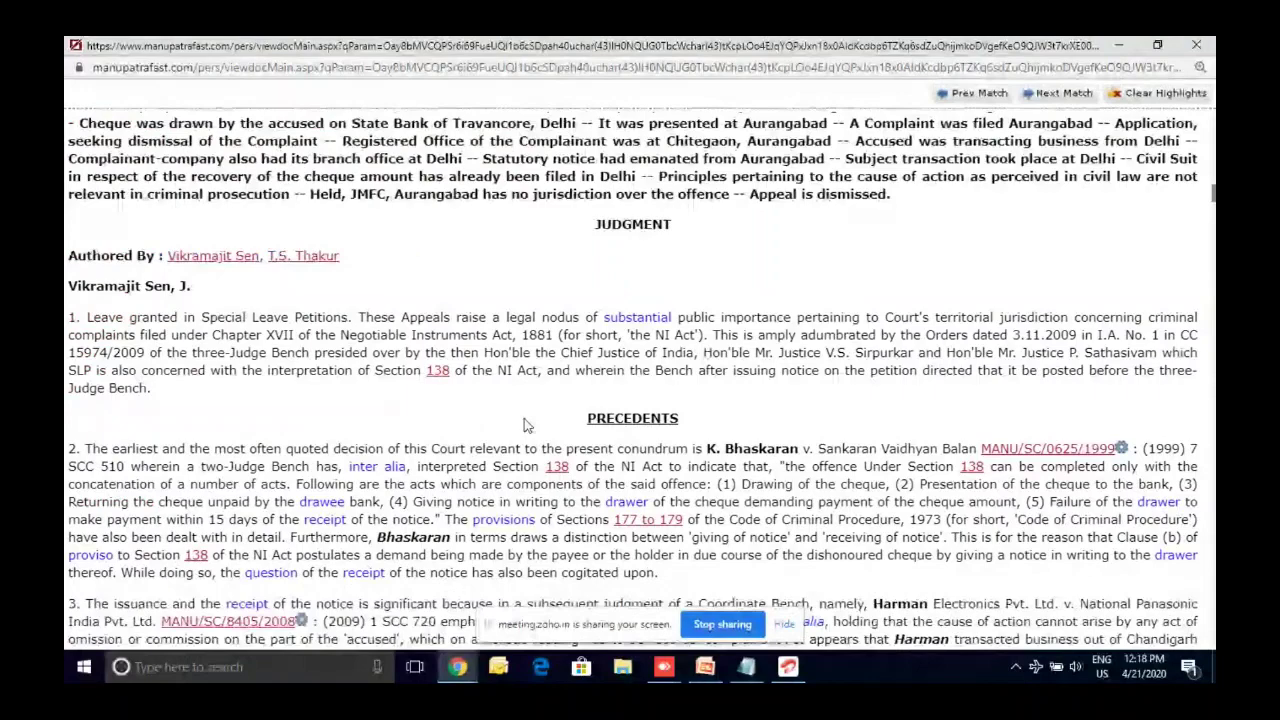
{"action": "left_click", "coordinate": [557, 470]}
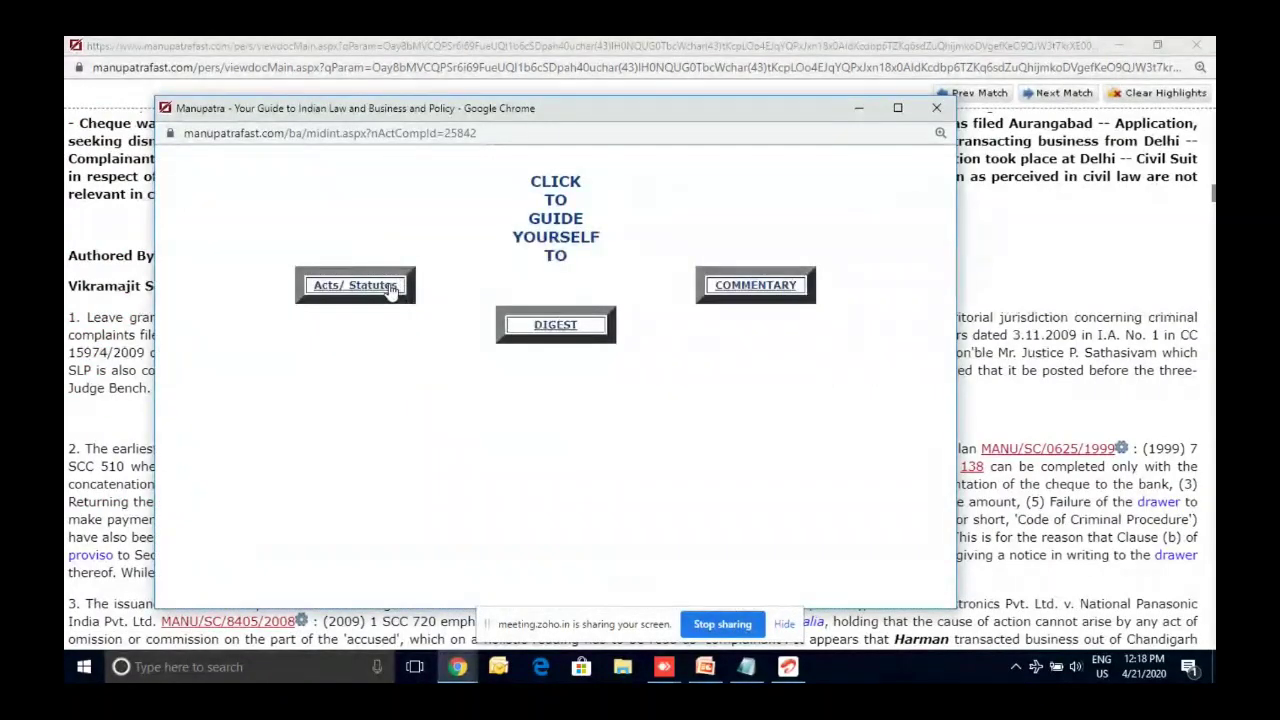
{"action": "left_click", "coordinate": [392, 286]}
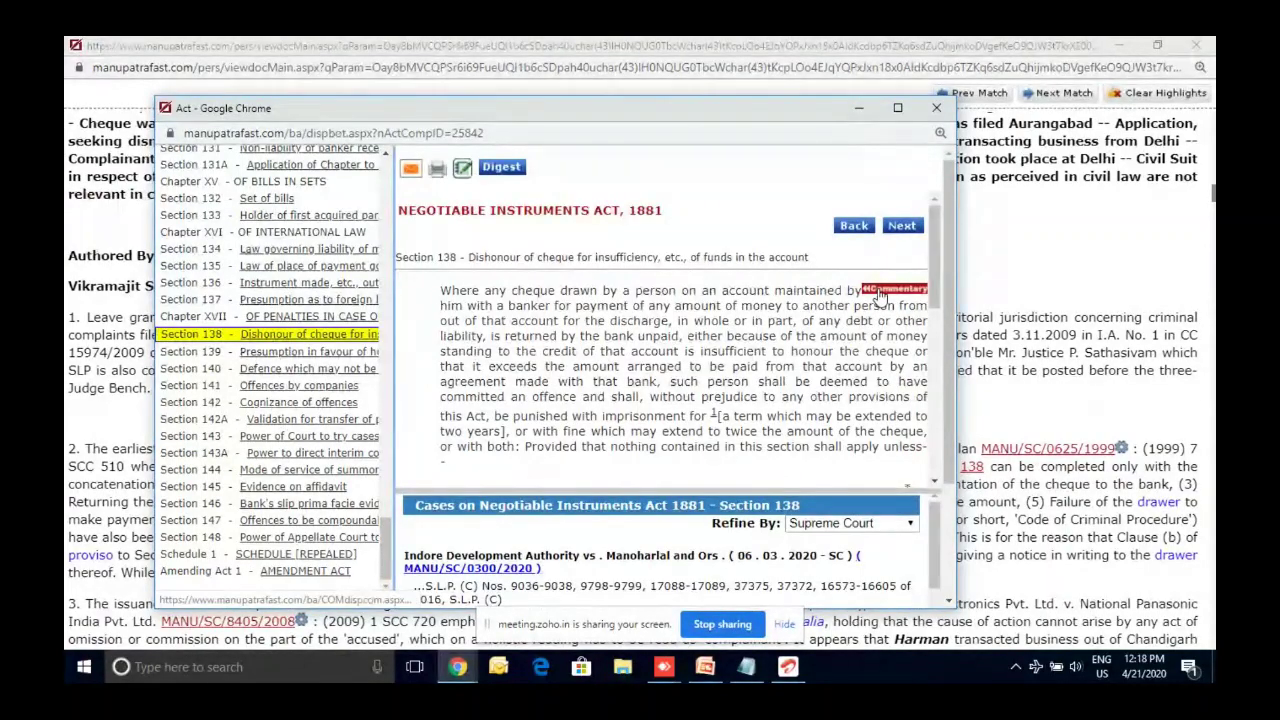
{"action": "left_click", "coordinate": [936, 108]}
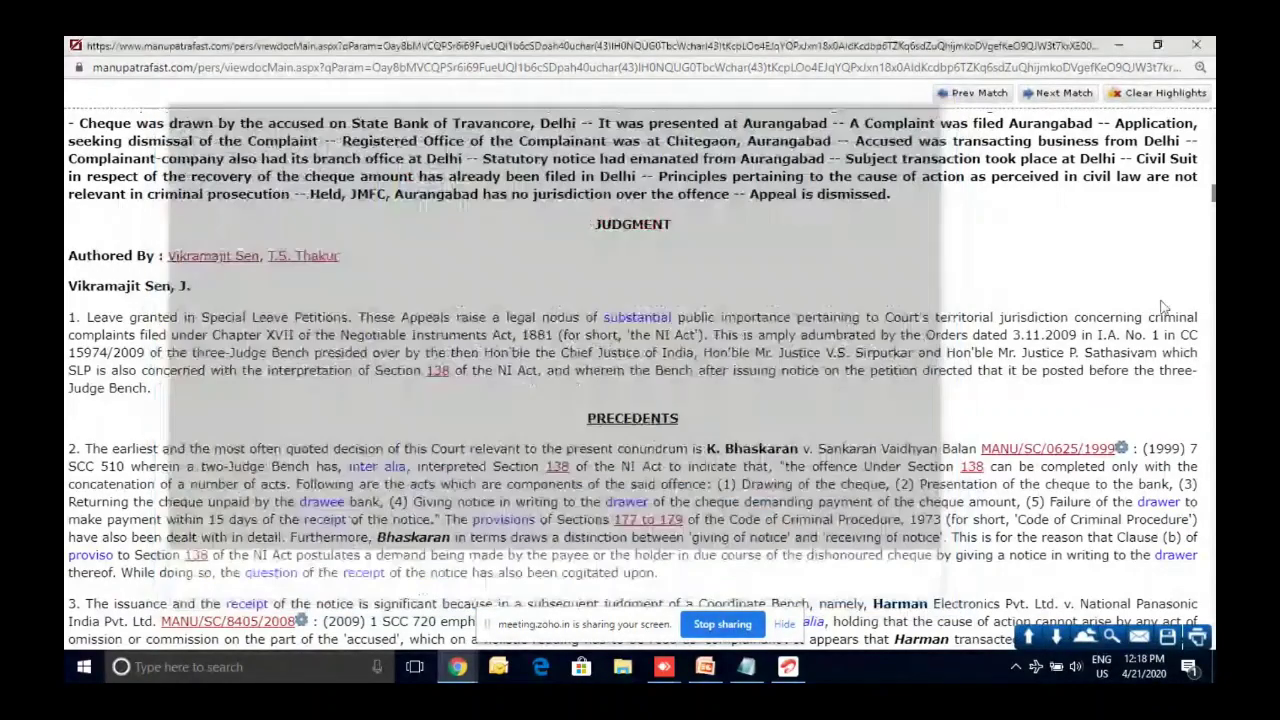
View the equivalent citations of MANU/SC/1002/2004 cited in paragraph 7, open that case's full judgment, and close it.
{"action": "scroll", "coordinate": [548, 278], "scroll_direction": "down", "scroll_amount": 10}
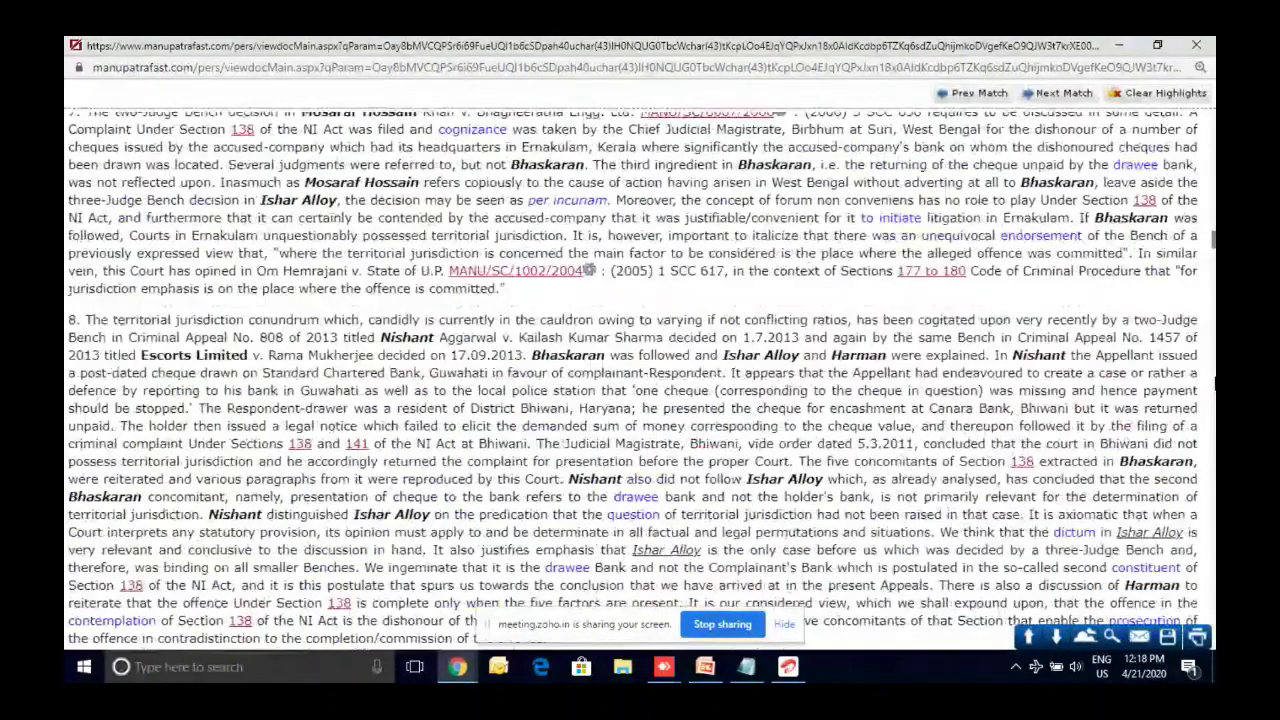
{"action": "left_click", "coordinate": [494, 280]}
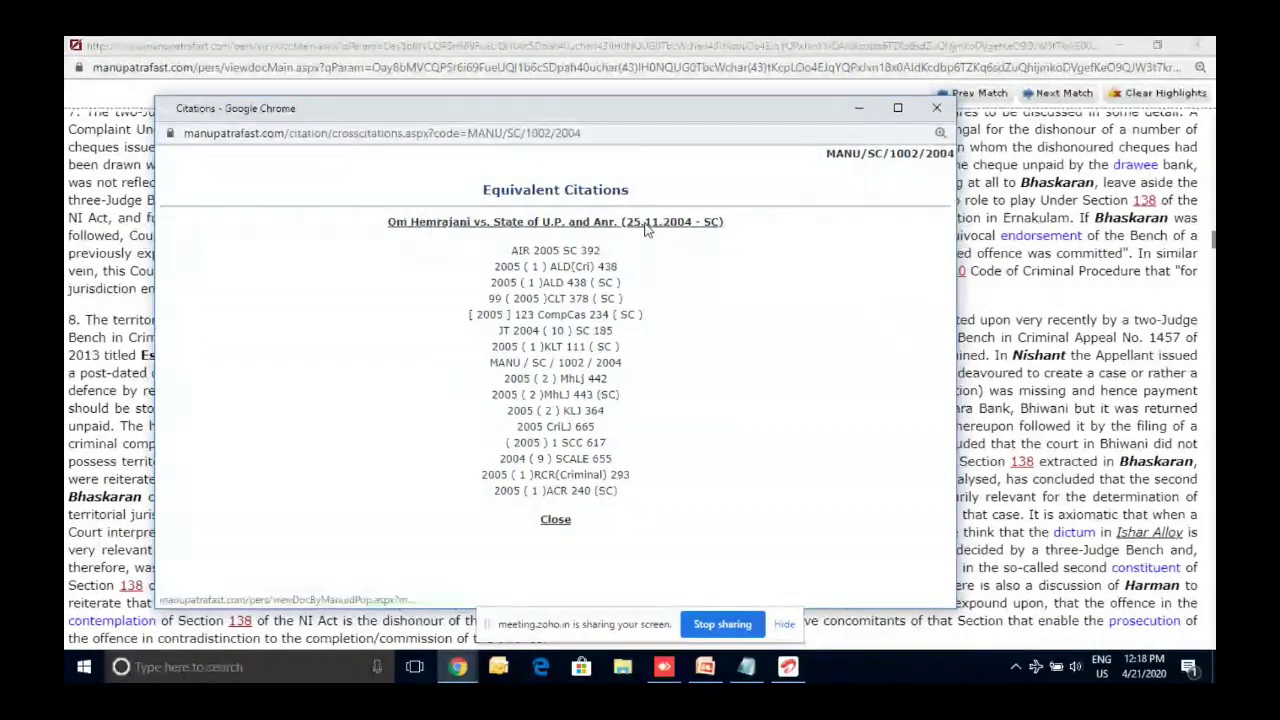
{"action": "left_click", "coordinate": [645, 224]}
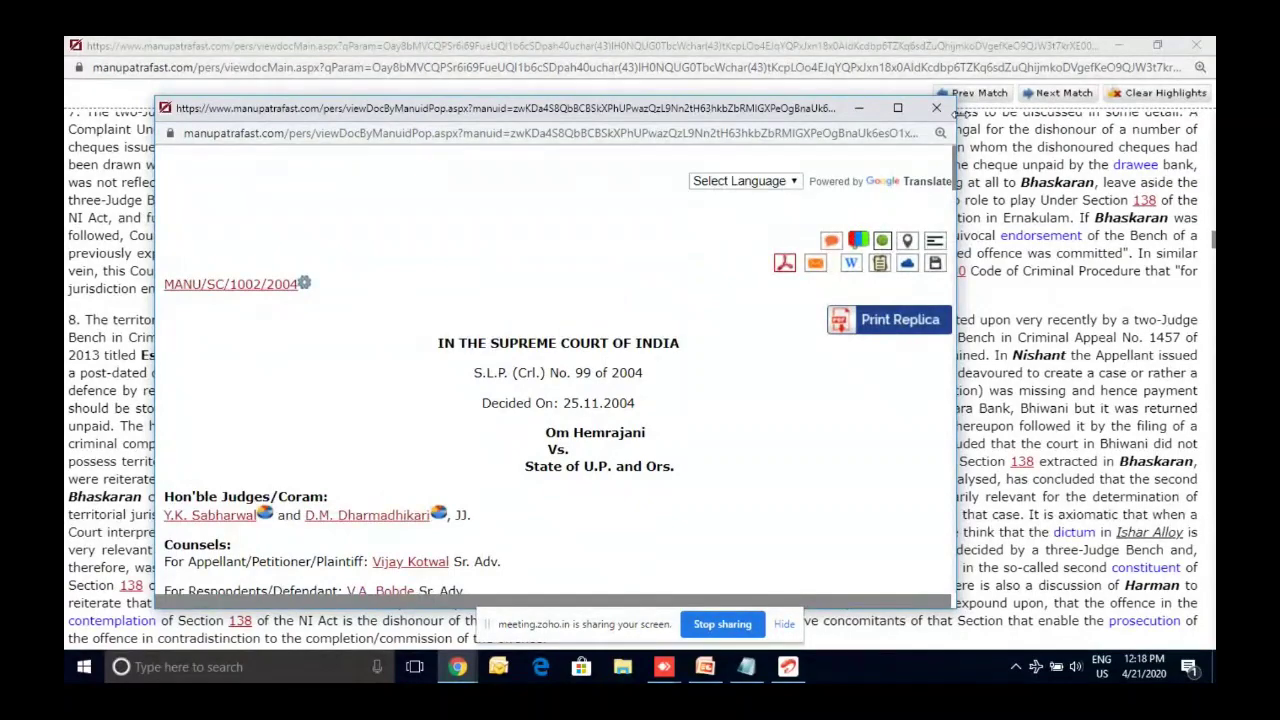
{"action": "left_click", "coordinate": [940, 110]}
Look up "endeavoured" from paragraph 8 in the Dictionary, close the lookup, and select the word "encashment".
{"action": "scroll", "coordinate": [763, 380], "scroll_direction": "down", "scroll_amount": 1}
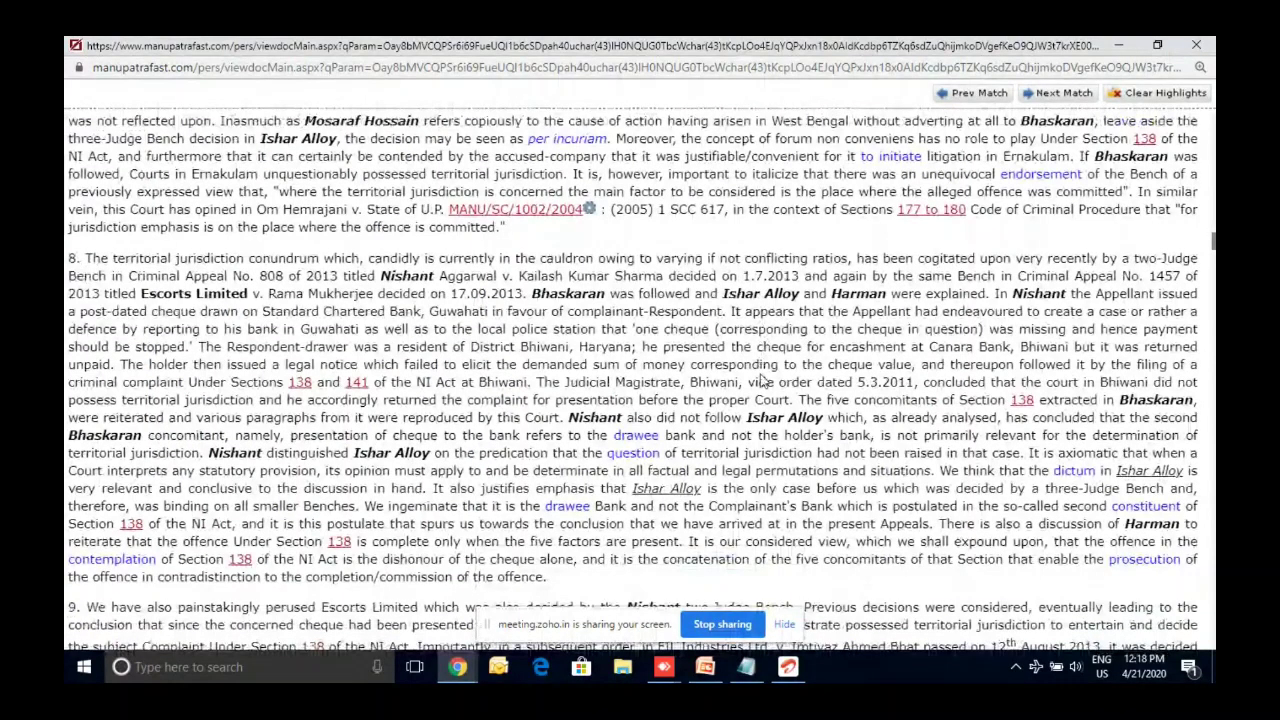
{"action": "scroll", "coordinate": [763, 380], "scroll_direction": "down", "scroll_amount": 1}
{"action": "double_click", "coordinate": [985, 271]}
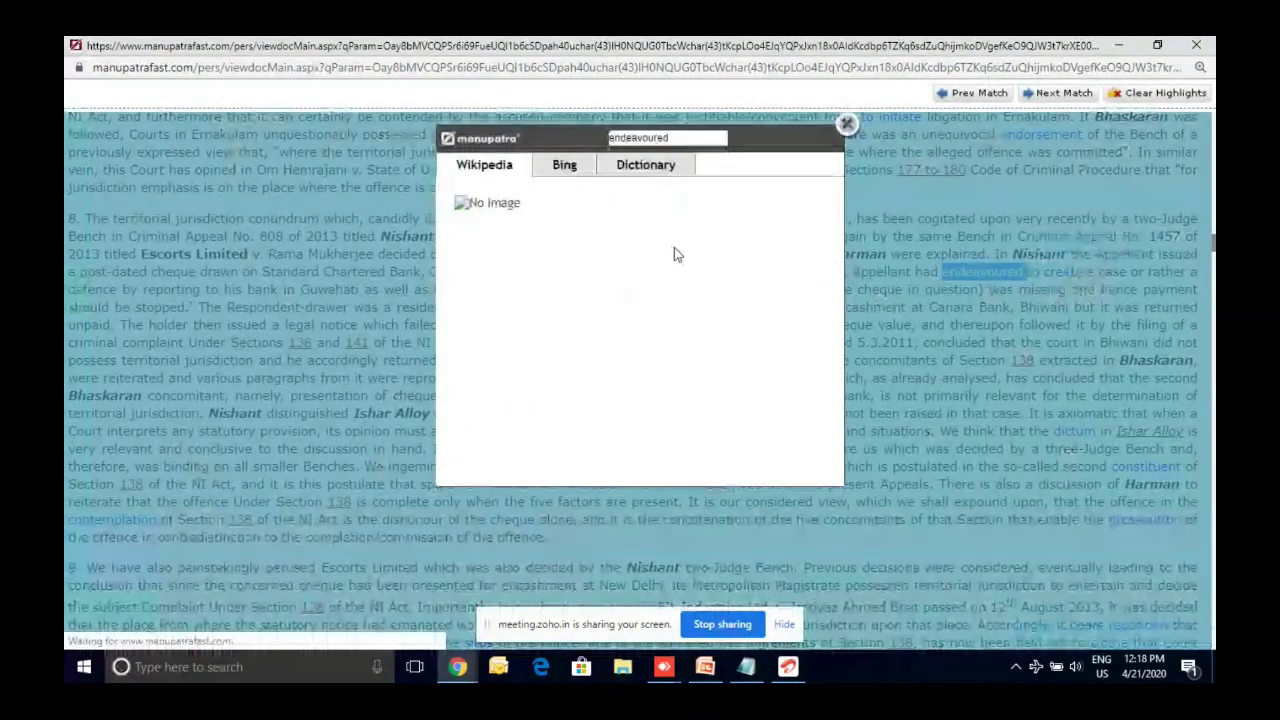
{"action": "left_click", "coordinate": [645, 165]}
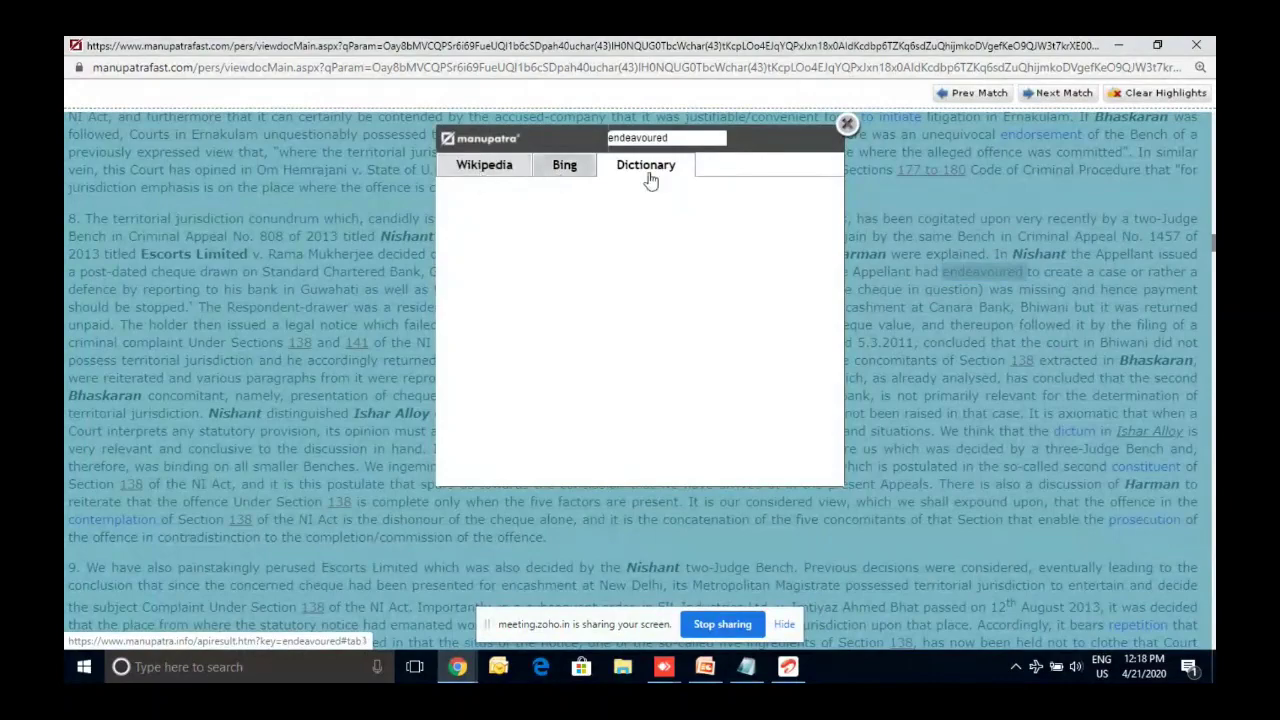
{"action": "left_click", "coordinate": [847, 123]}
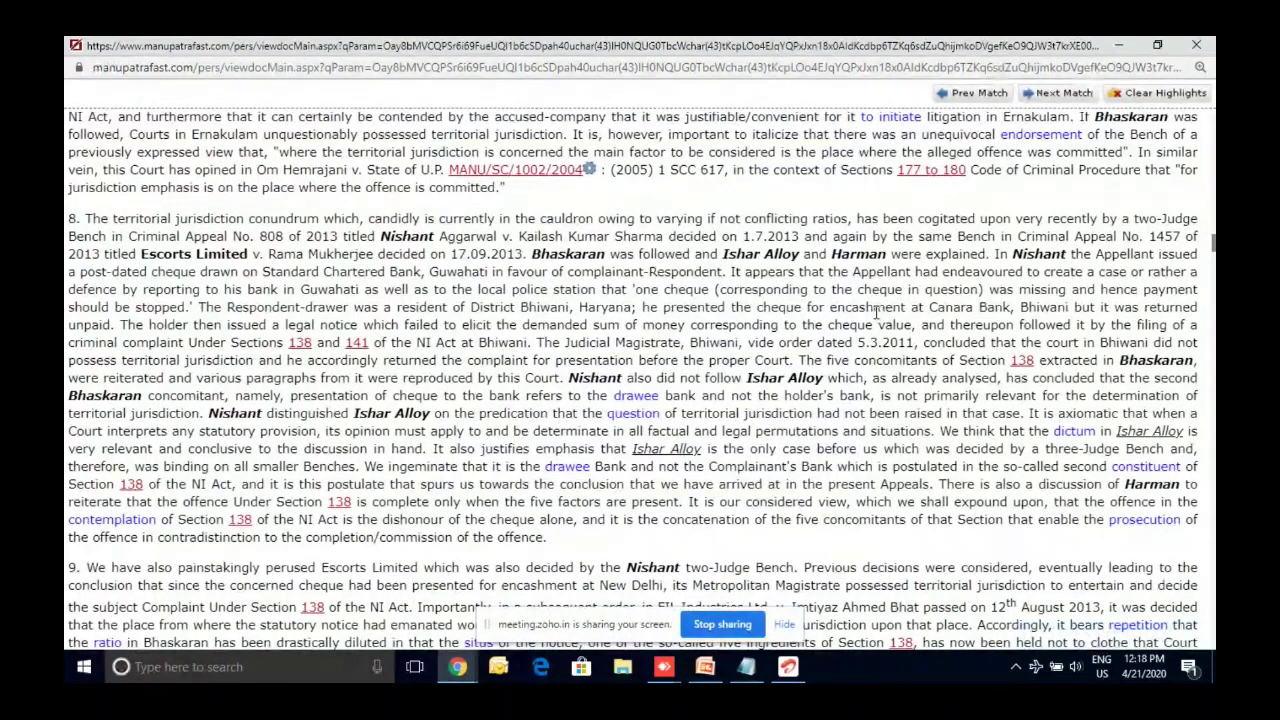
{"action": "double_click", "coordinate": [872, 308]}
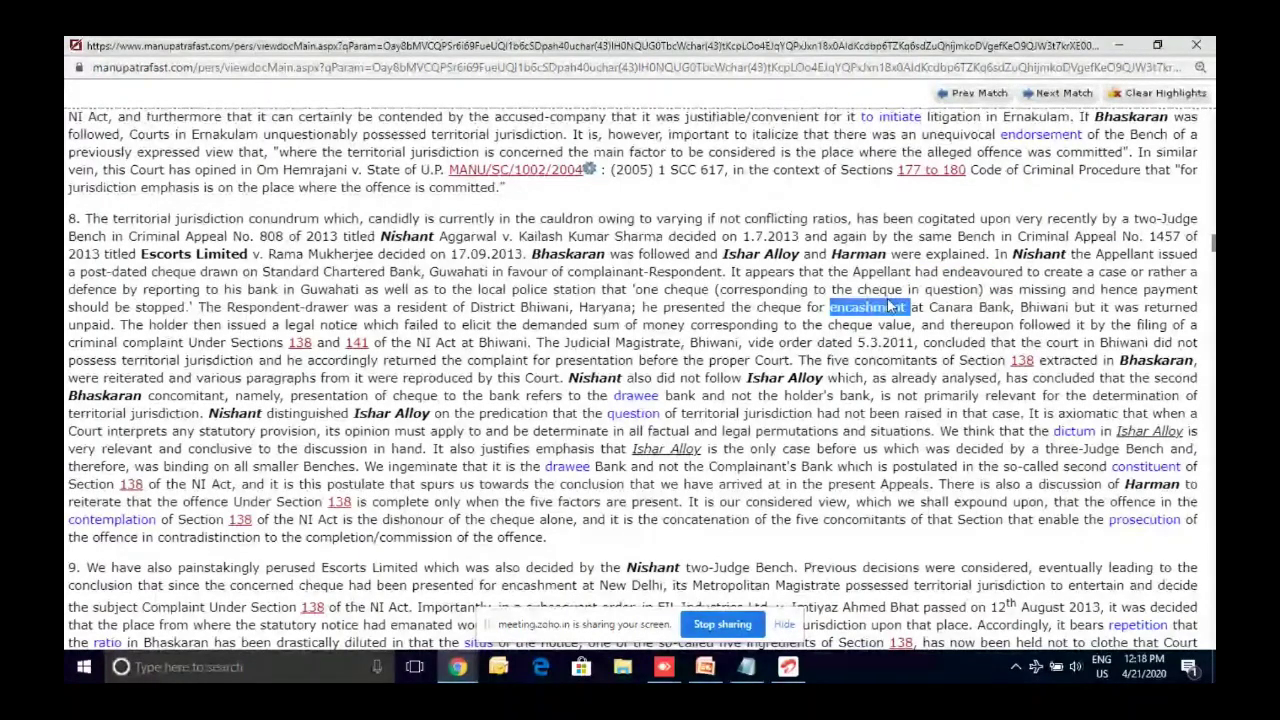
Copy paragraph 9 of the judgment into Notepad in place of its text, with the source citation MANU/SC/0655/2014, and return to the judgment.
{"action": "scroll", "coordinate": [889, 307], "scroll_direction": "down", "scroll_amount": 3}
{"action": "double_click", "coordinate": [97, 297]}
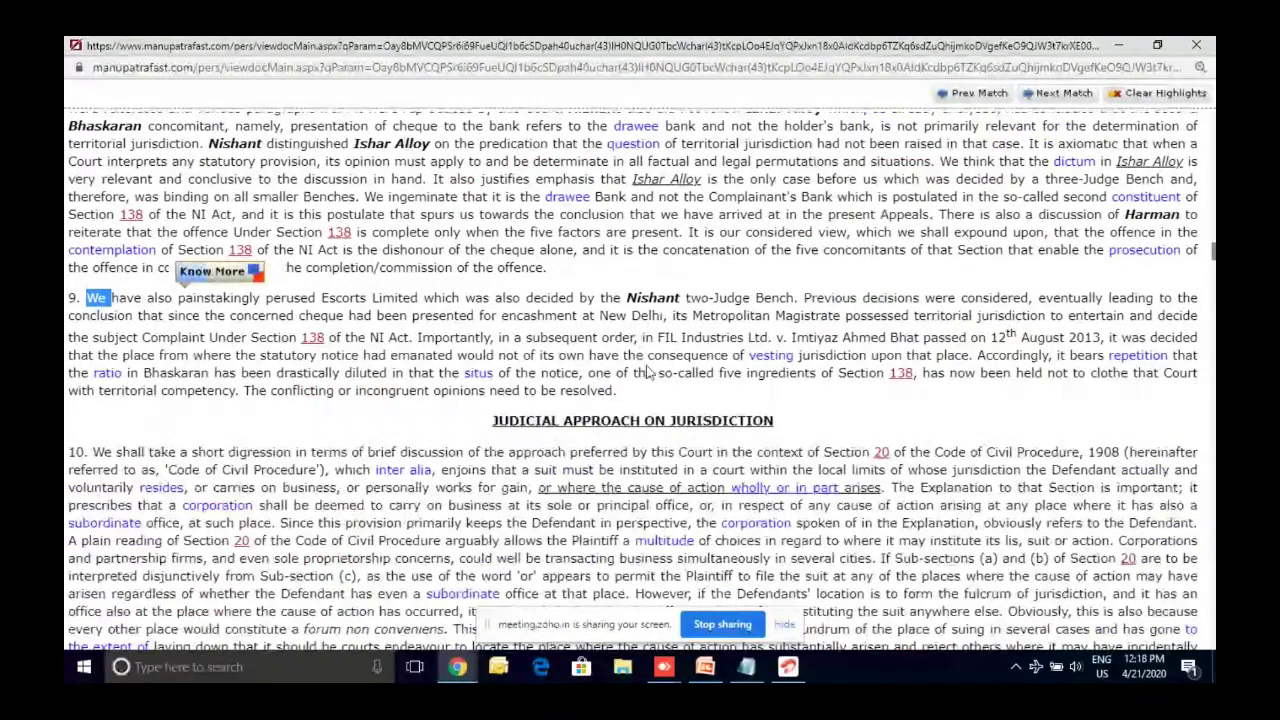
{"action": "left_click", "coordinate": [633, 400], "text": "shift"}
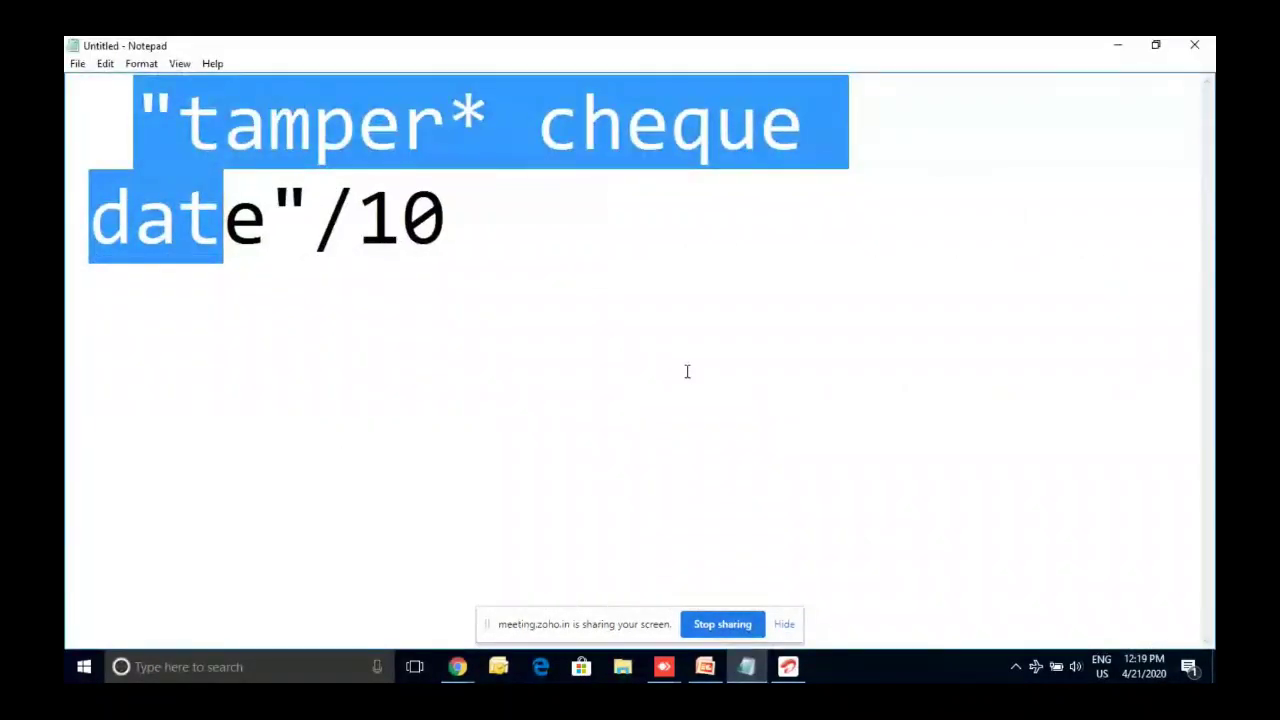
{"action": "key", "text": "ctrl+a"}
{"action": "type", "text": "Dashrath Rupsingh Rathod vs. State of Maharashtra (01.08.2014 - SC) : MANU/SC/0655/2014"}
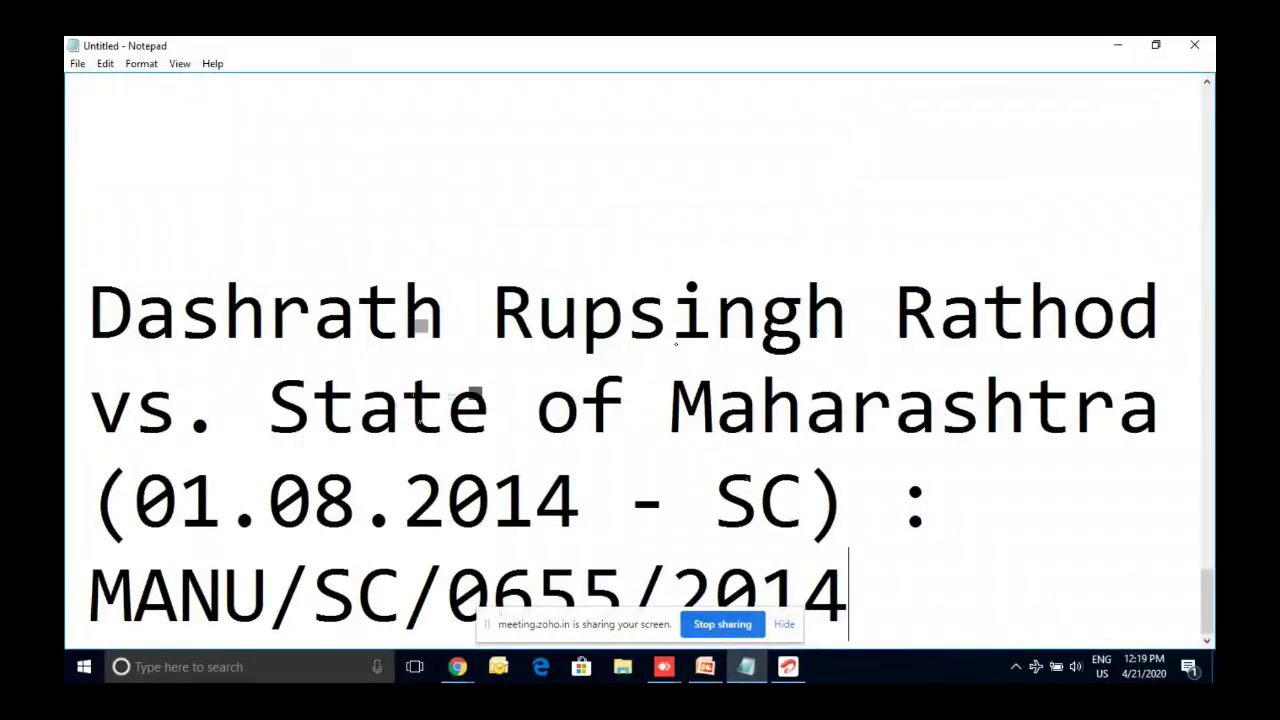
{"action": "key", "text": "Up"}
{"action": "scroll", "coordinate": [912, 291], "scroll_direction": "up", "scroll_amount": 10}
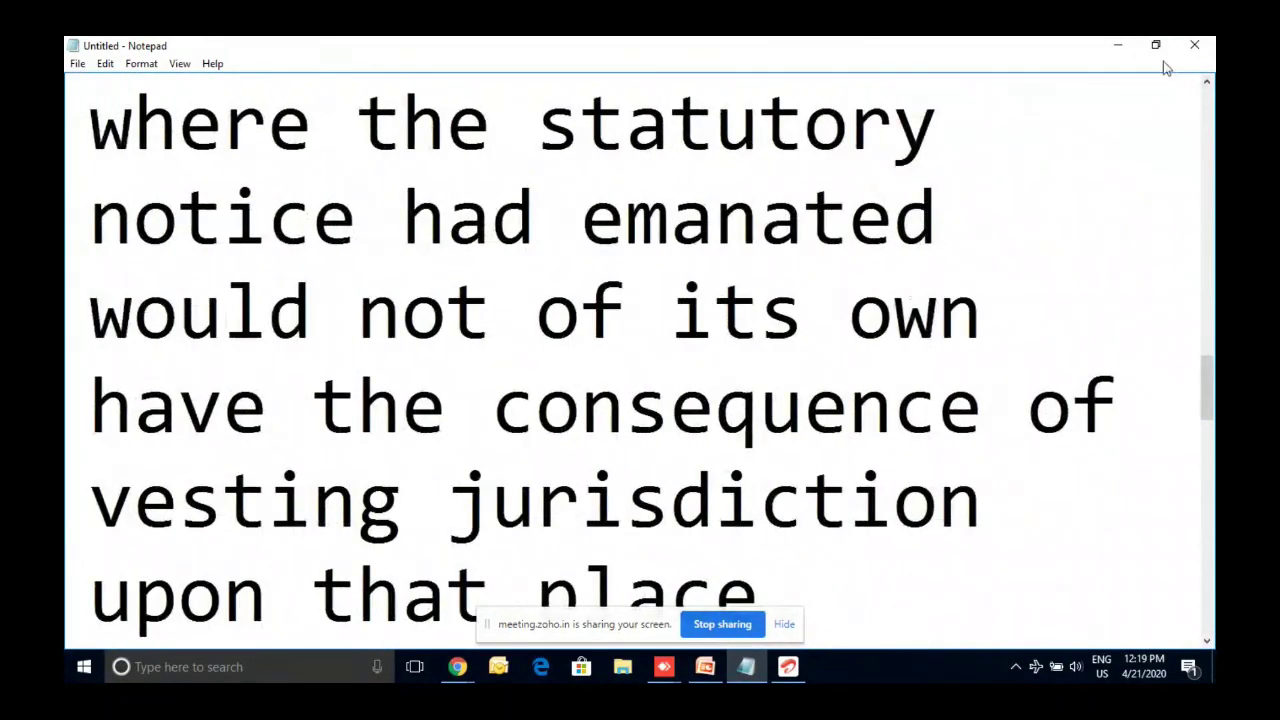
{"action": "left_click", "coordinate": [1121, 46]}
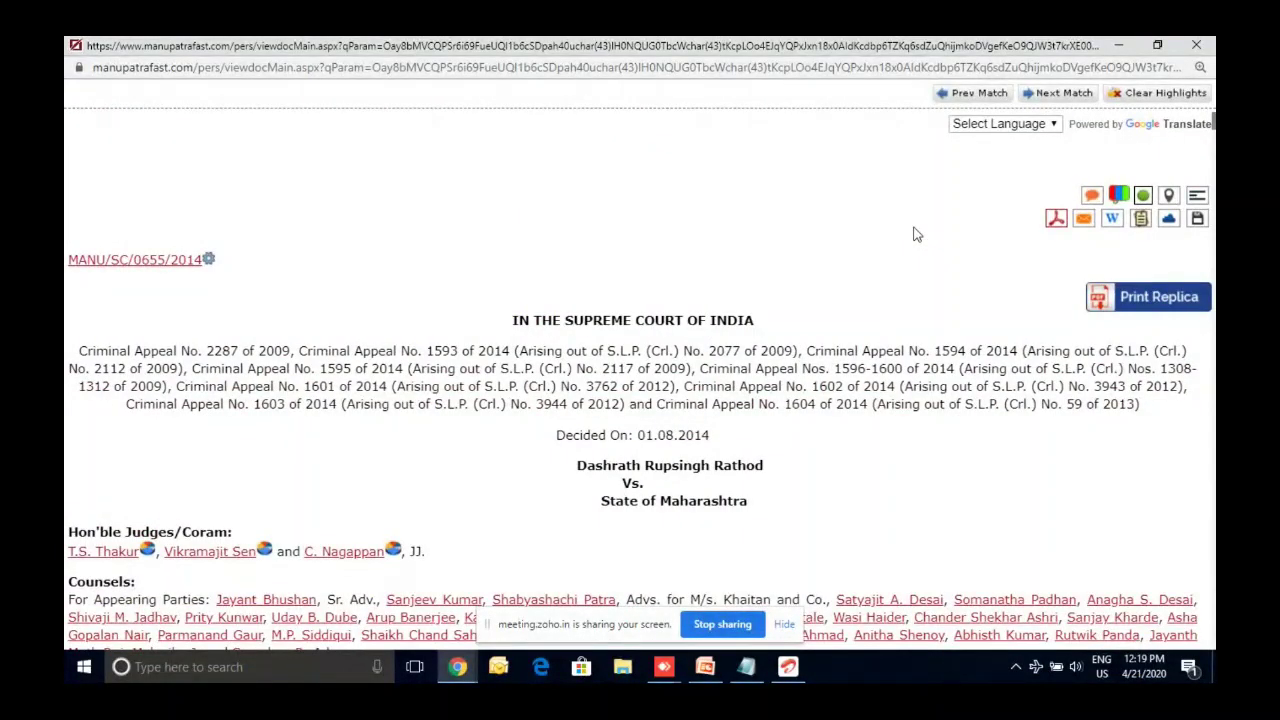
Review the header and export options at the start of the judgment and go back to the search results list.
{"action": "scroll", "coordinate": [913, 234], "scroll_direction": "down", "scroll_amount": 2}
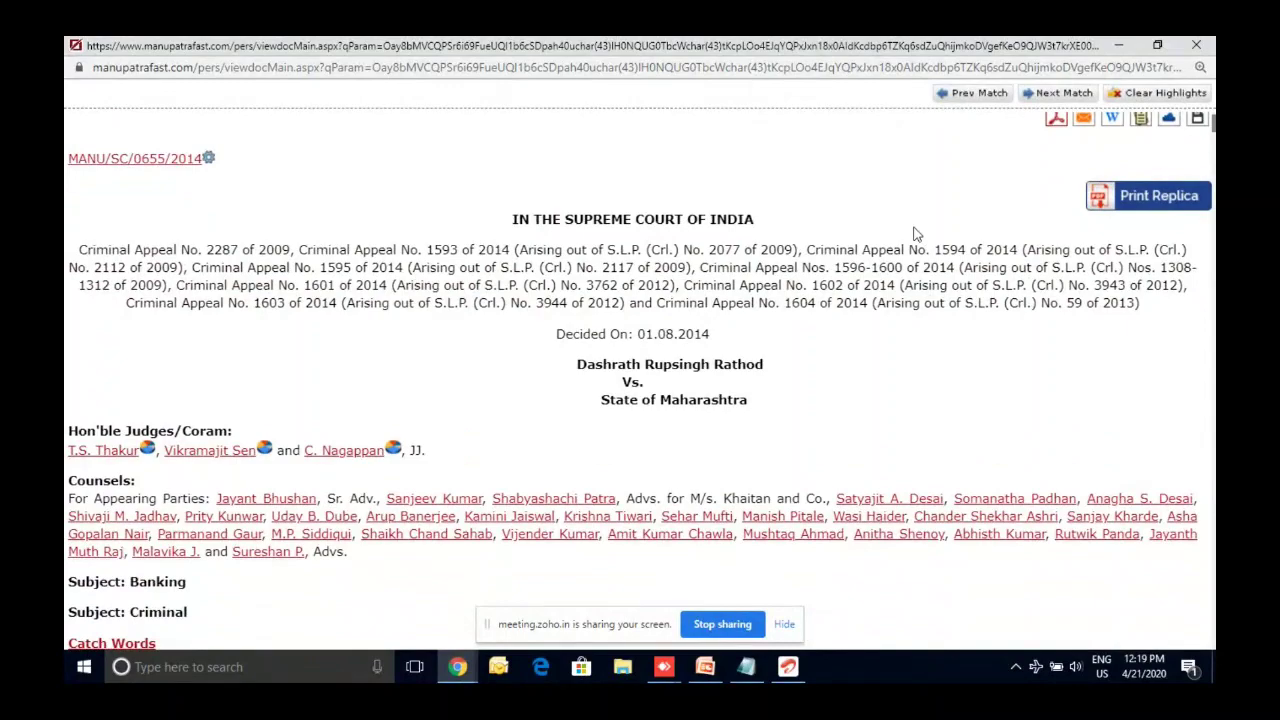
{"action": "scroll", "coordinate": [913, 234], "scroll_direction": "up", "scroll_amount": 2}
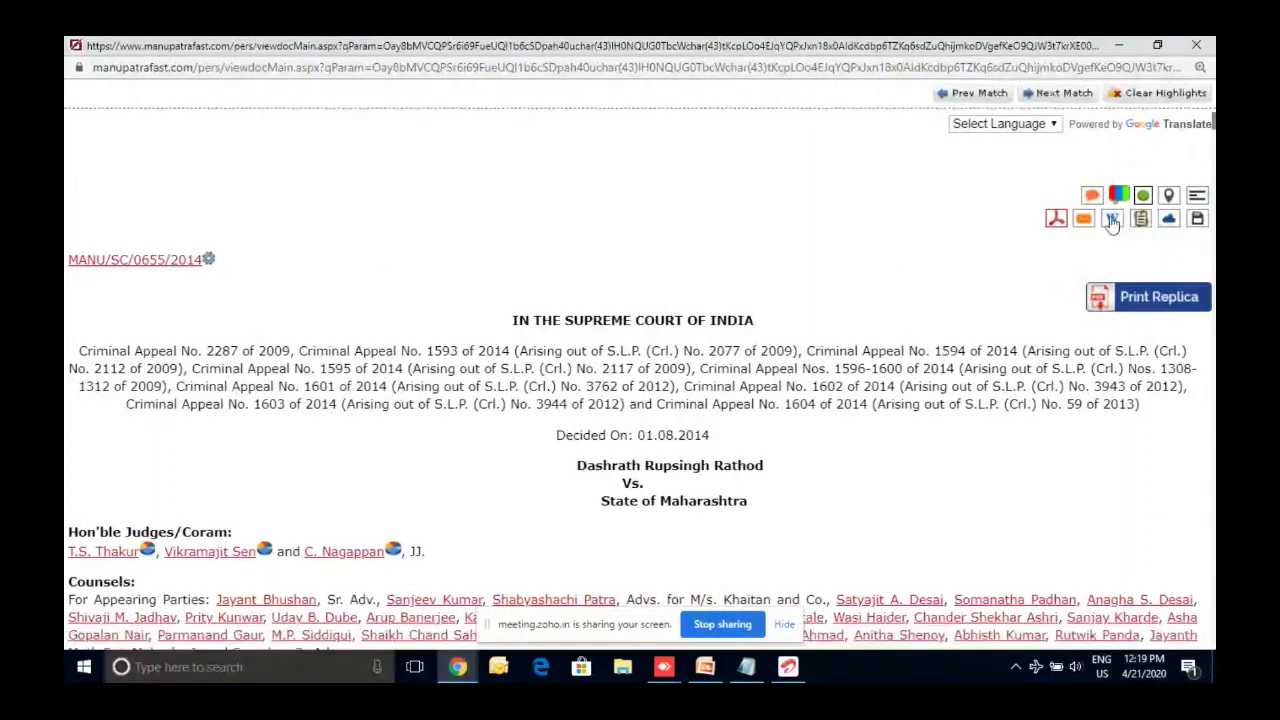
{"action": "left_click", "coordinate": [1119, 46]}
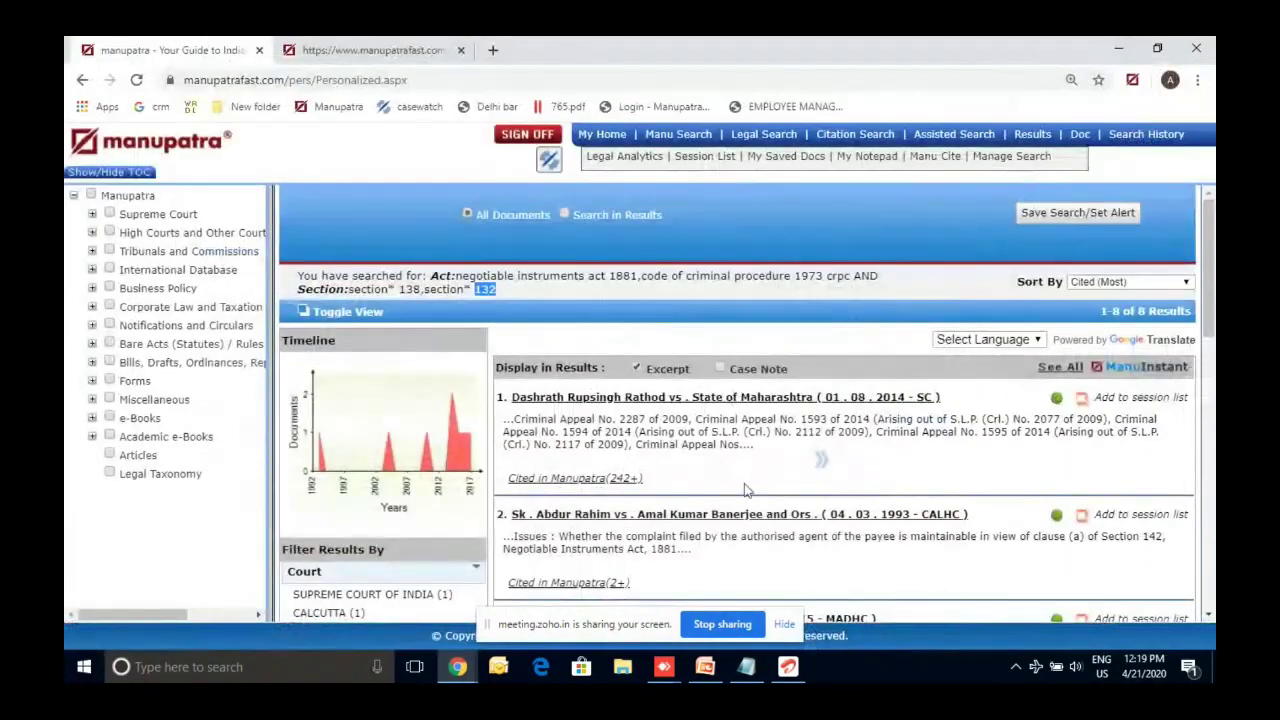
Return to the open judgment MANU/SC/0655/2014 and view its list of citing cases with Cited in Para.
{"action": "left_click", "coordinate": [650, 485]}
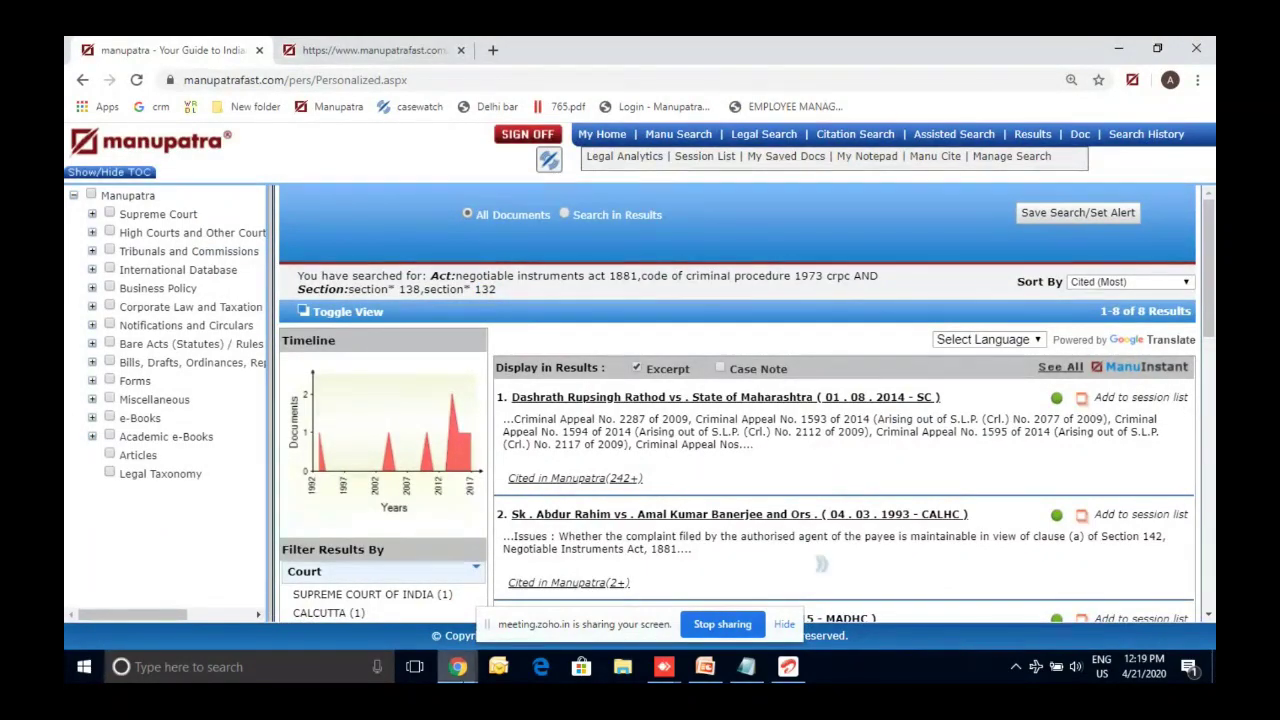
{"action": "left_click", "coordinate": [457, 676]}
{"action": "left_click", "coordinate": [457, 676]}
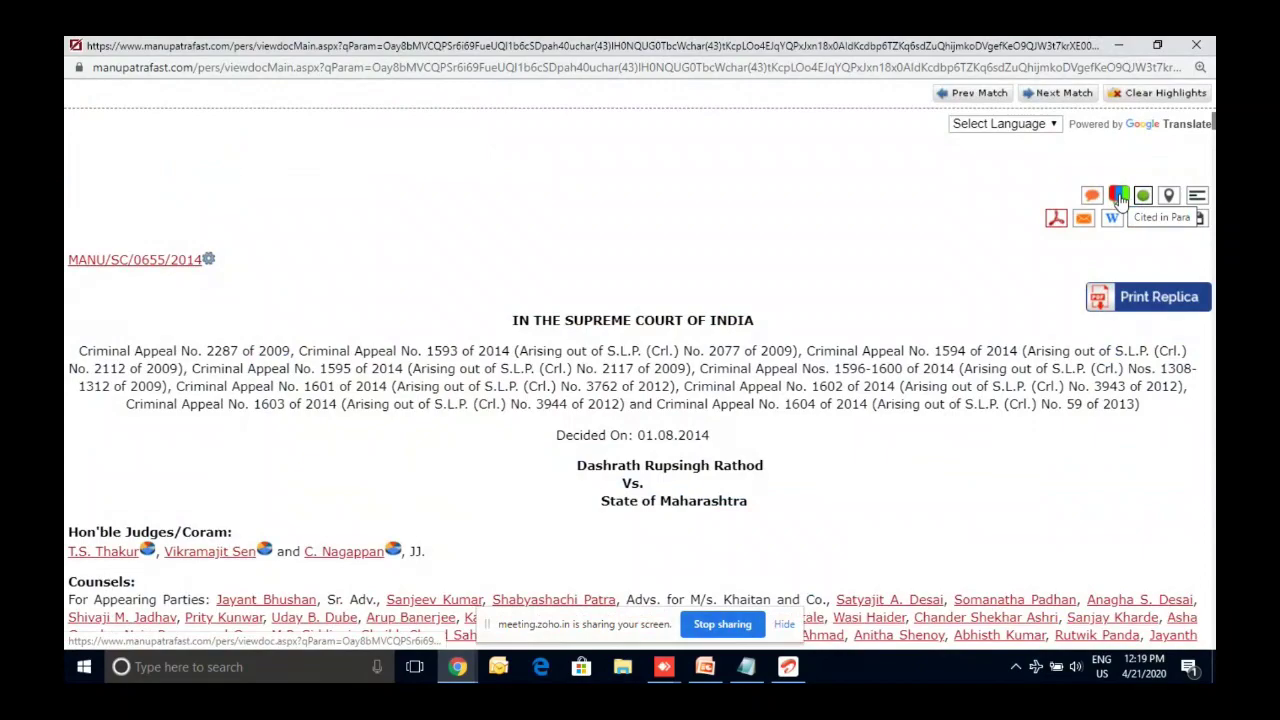
{"action": "left_click", "coordinate": [1119, 196]}
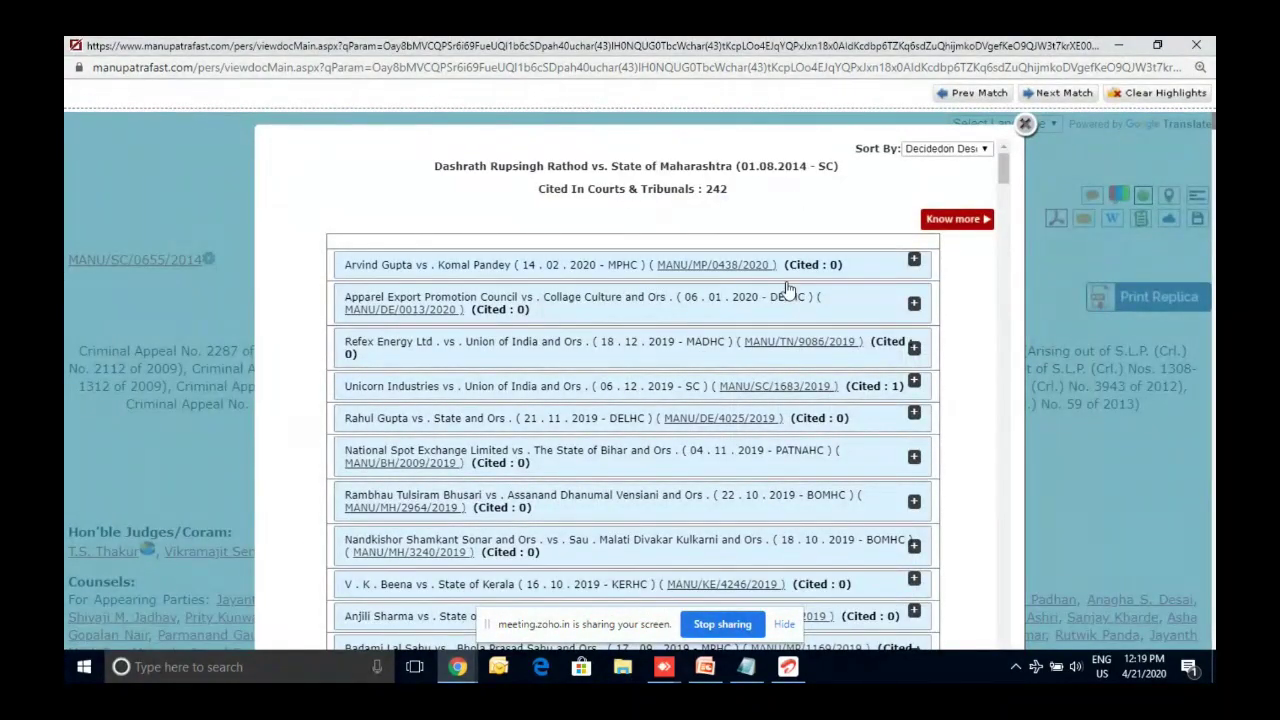
Expand the citing paragraphs of the first three cases in the list, one after another.
{"action": "left_click", "coordinate": [531, 270]}
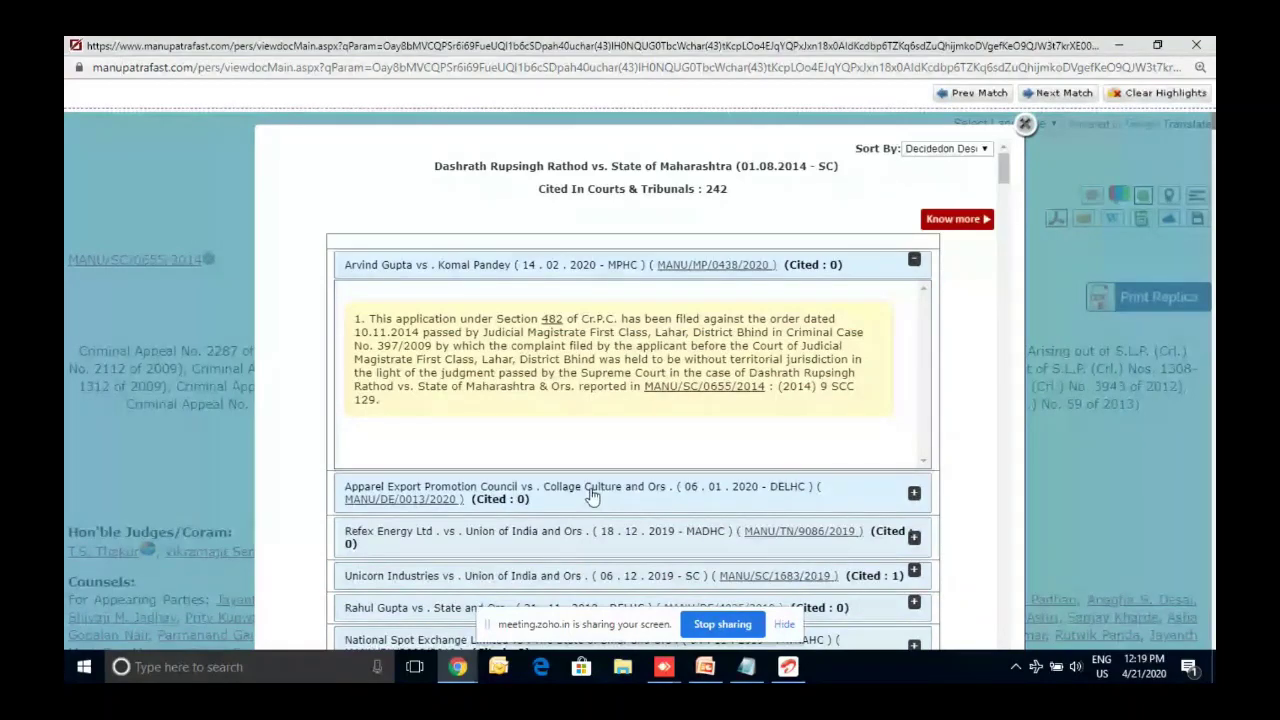
{"action": "left_click", "coordinate": [591, 496]}
{"action": "left_click", "coordinate": [473, 530]}
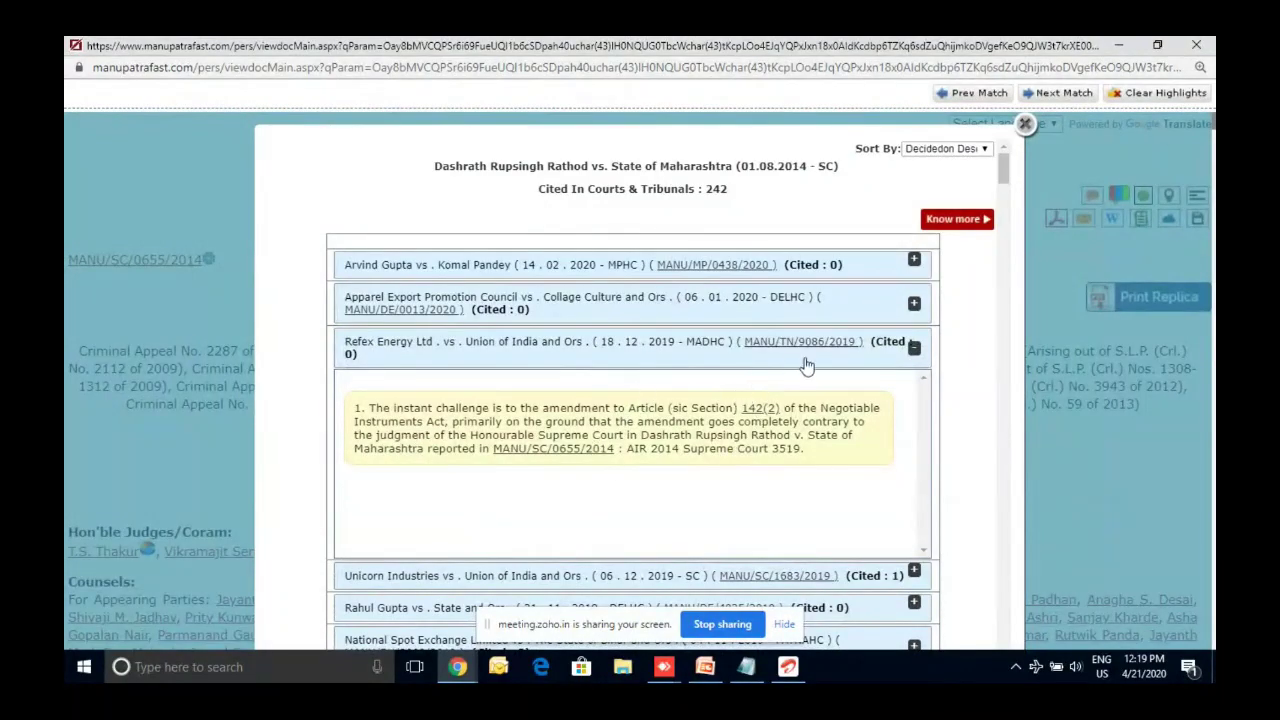
Open the full judgment of the Refex Energy case, MANU/TN/9086/2019, and close both it and the citing-case list.
{"action": "left_click", "coordinate": [800, 342]}
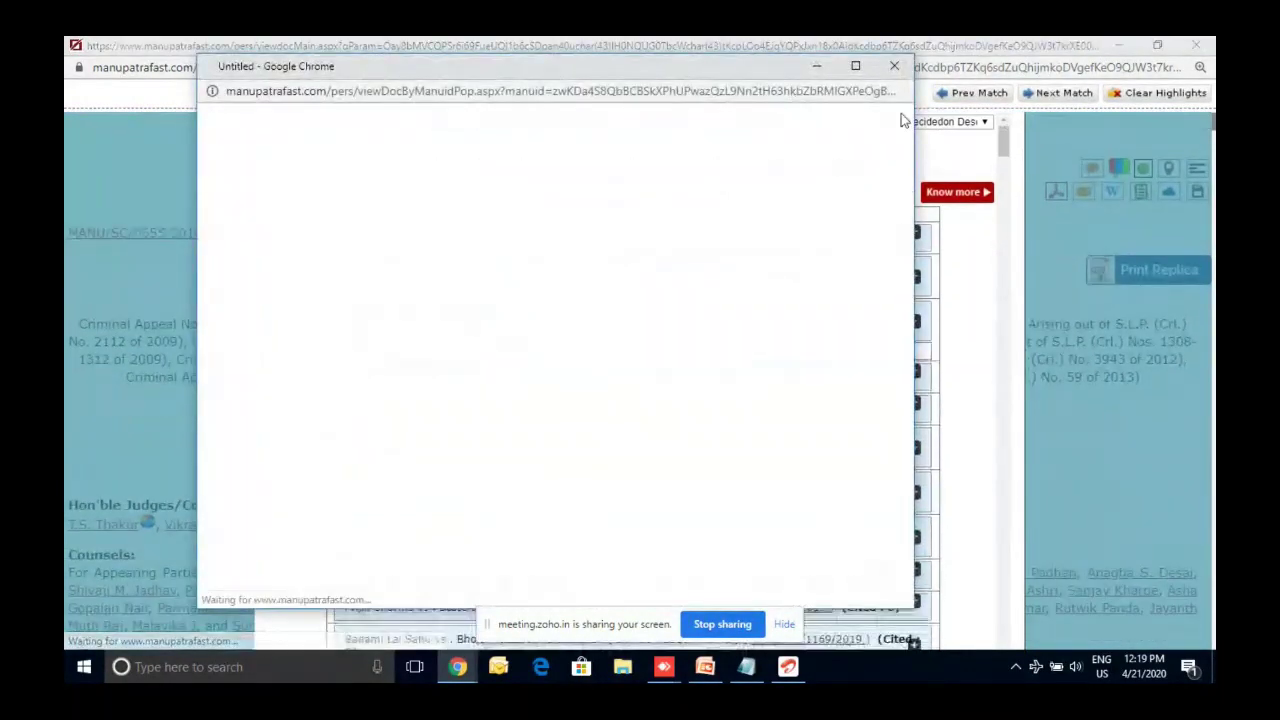
{"action": "left_click", "coordinate": [894, 66]}
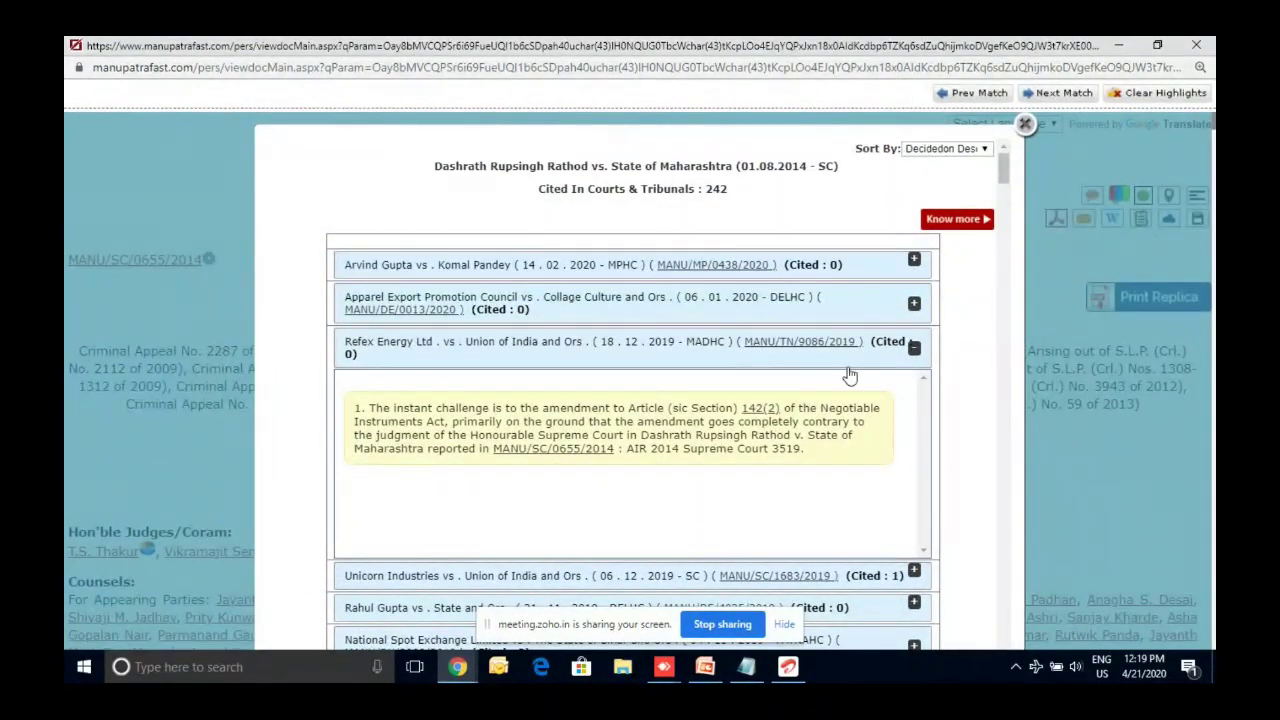
{"action": "left_click", "coordinate": [1025, 124]}
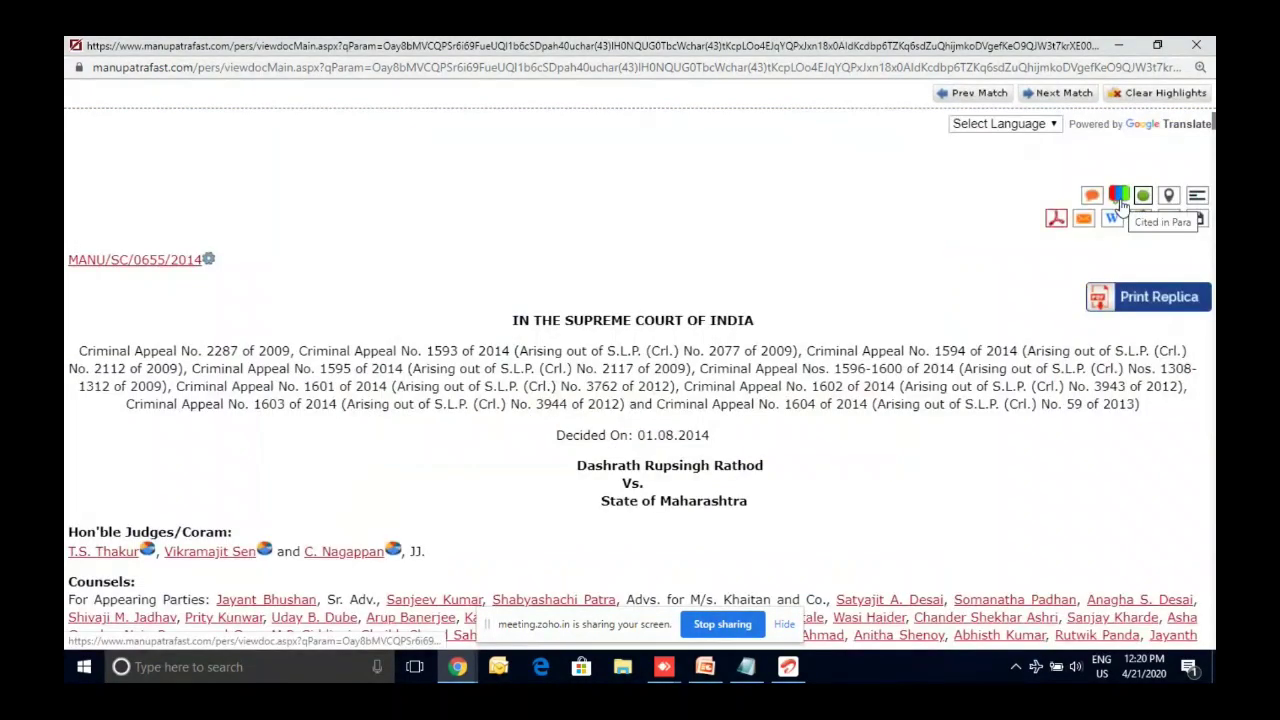
Open the Case Map of the judgment and examine its case summary and the treatment of the earlier cases it cites.
{"action": "left_click", "coordinate": [1120, 198]}
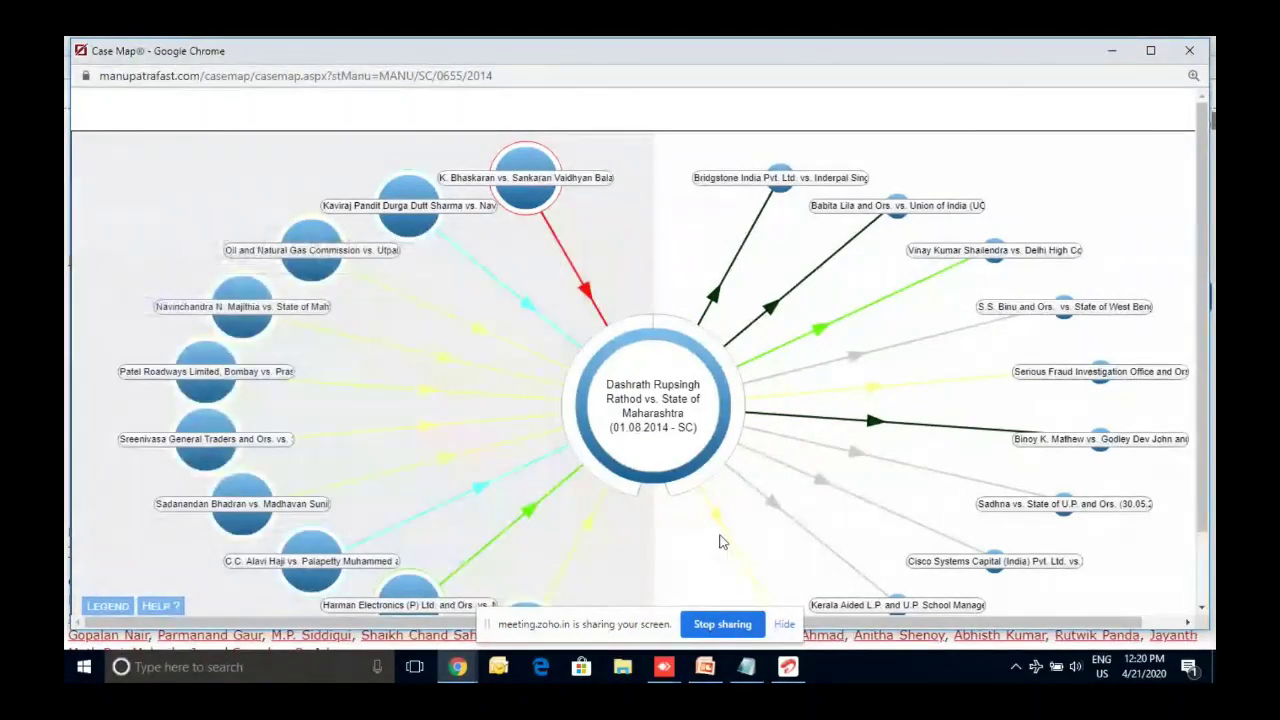
{"action": "mouse_move", "coordinate": [663, 443]}
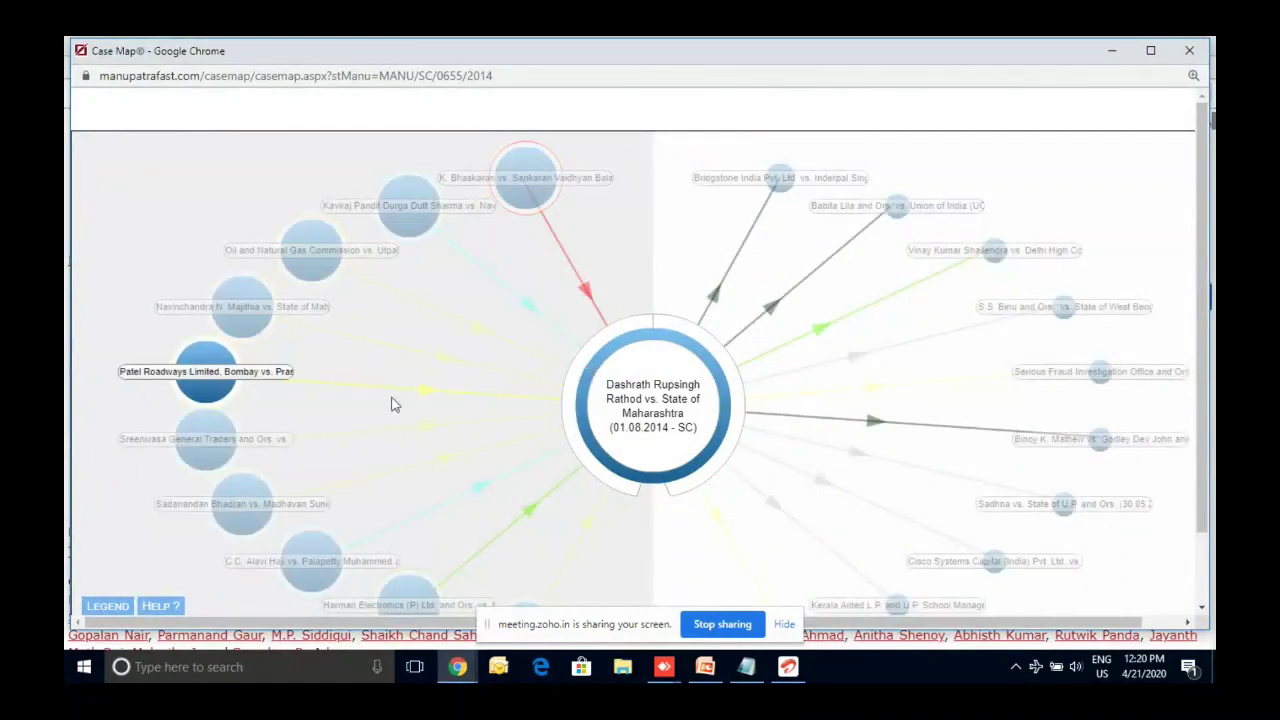
{"action": "mouse_move", "coordinate": [617, 276]}
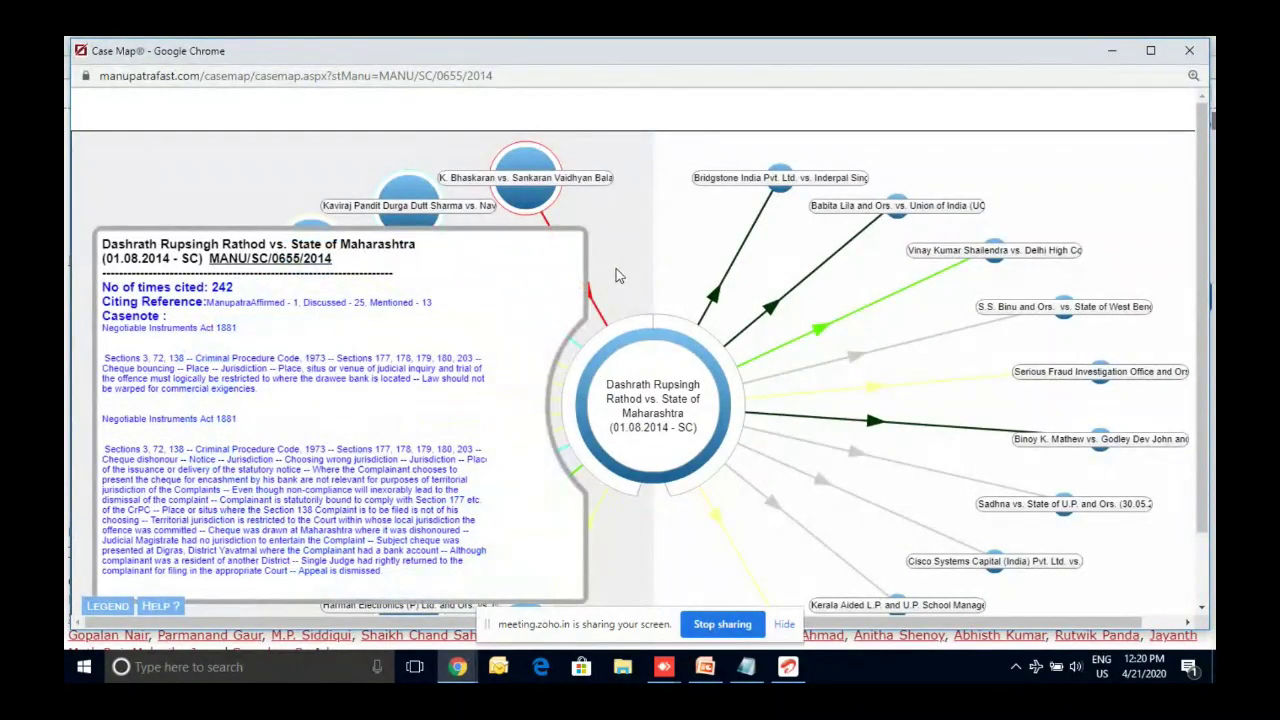
{"action": "mouse_move", "coordinate": [587, 290]}
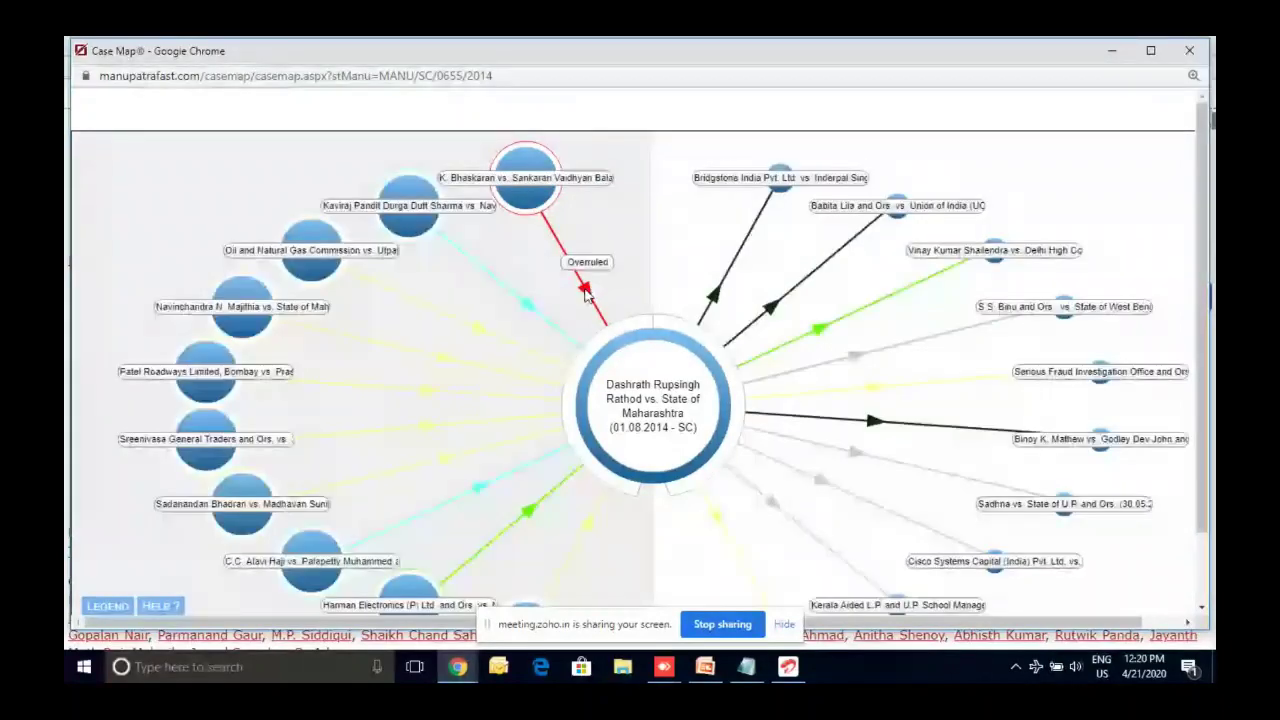
{"action": "mouse_move", "coordinate": [633, 374]}
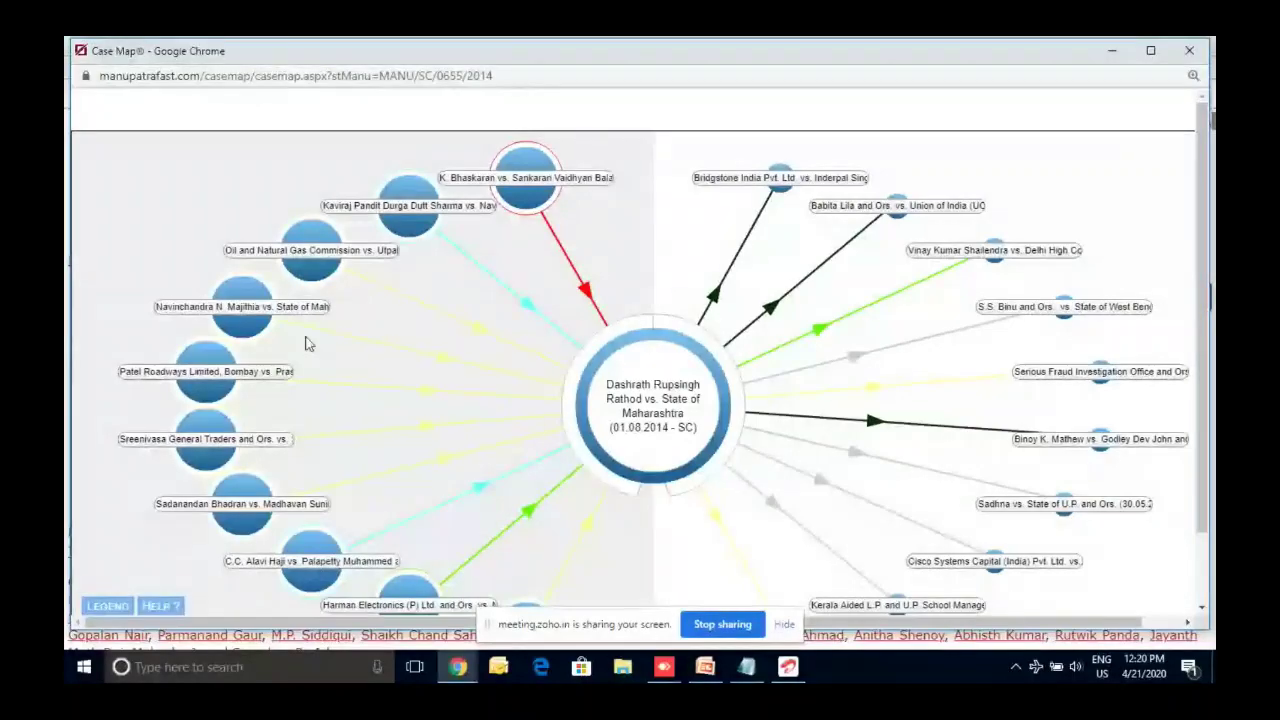
{"action": "mouse_move", "coordinate": [538, 517]}
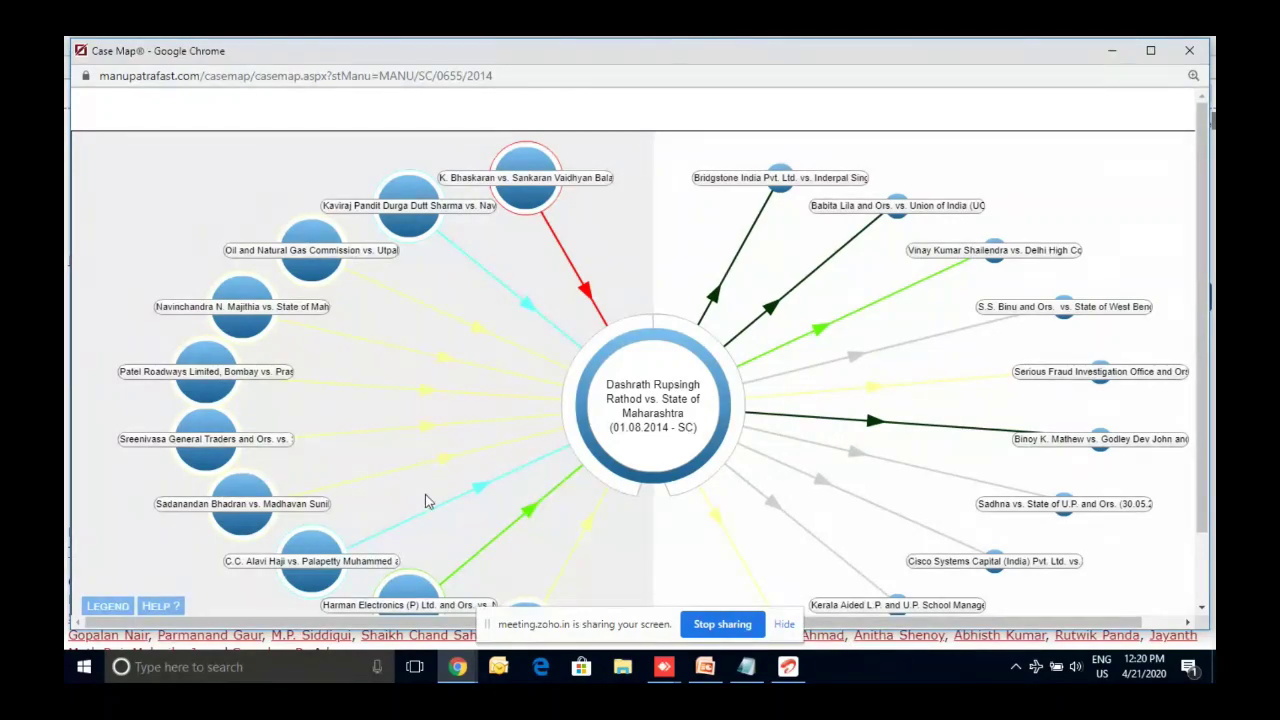
{"action": "left_click", "coordinate": [358, 205]}
{"action": "left_click", "coordinate": [655, 420]}
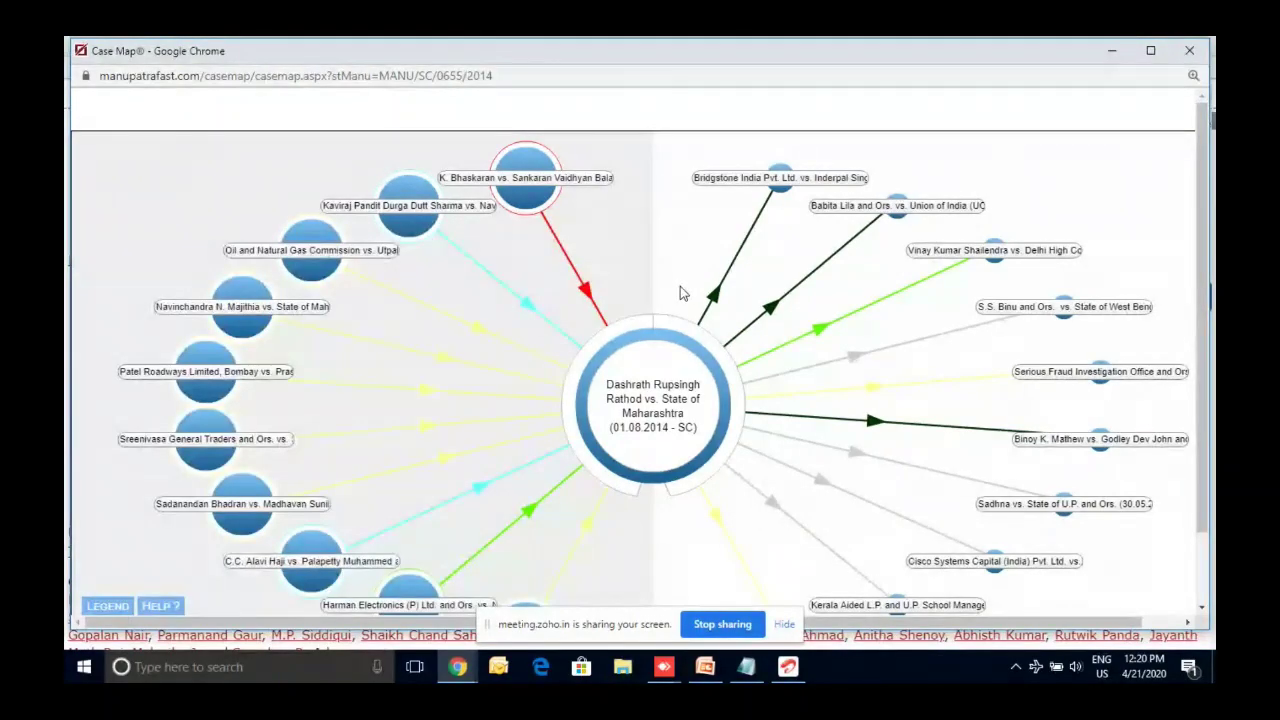
Examine how the citing cases on the Case Map treat the judgment, review the central case's summary, and close the map.
{"action": "mouse_move", "coordinate": [668, 352]}
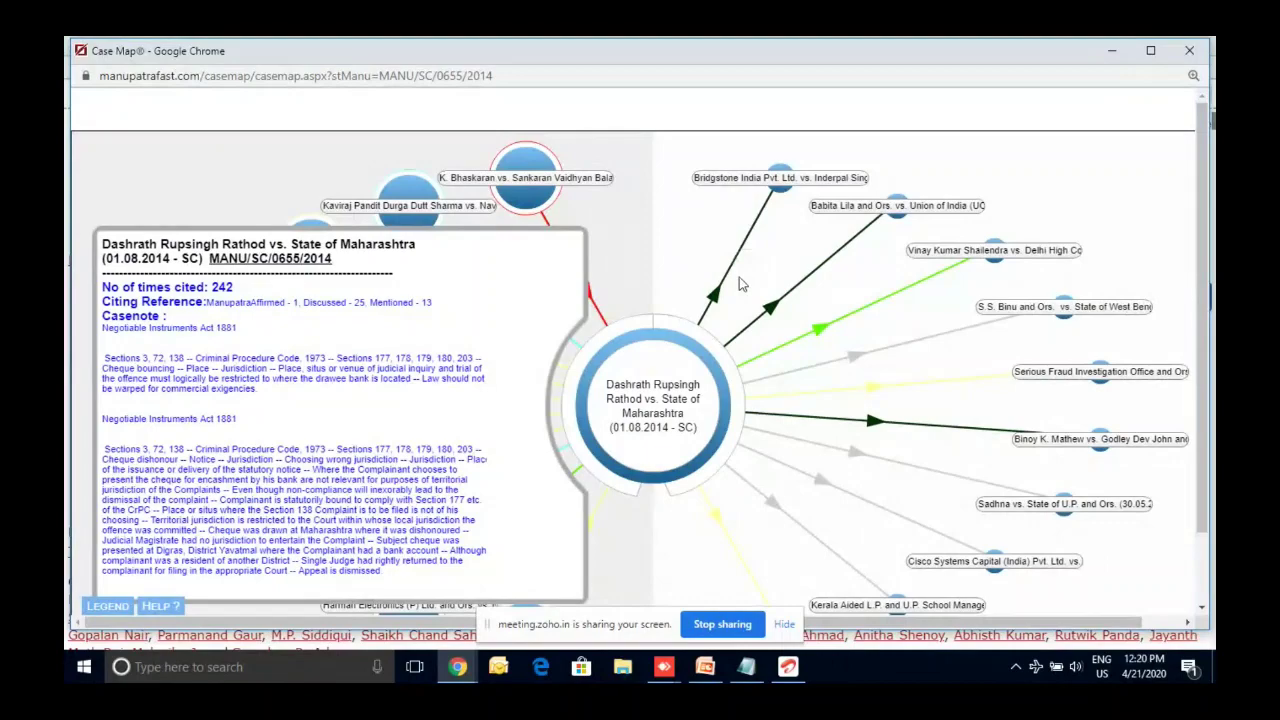
{"action": "mouse_move", "coordinate": [722, 296]}
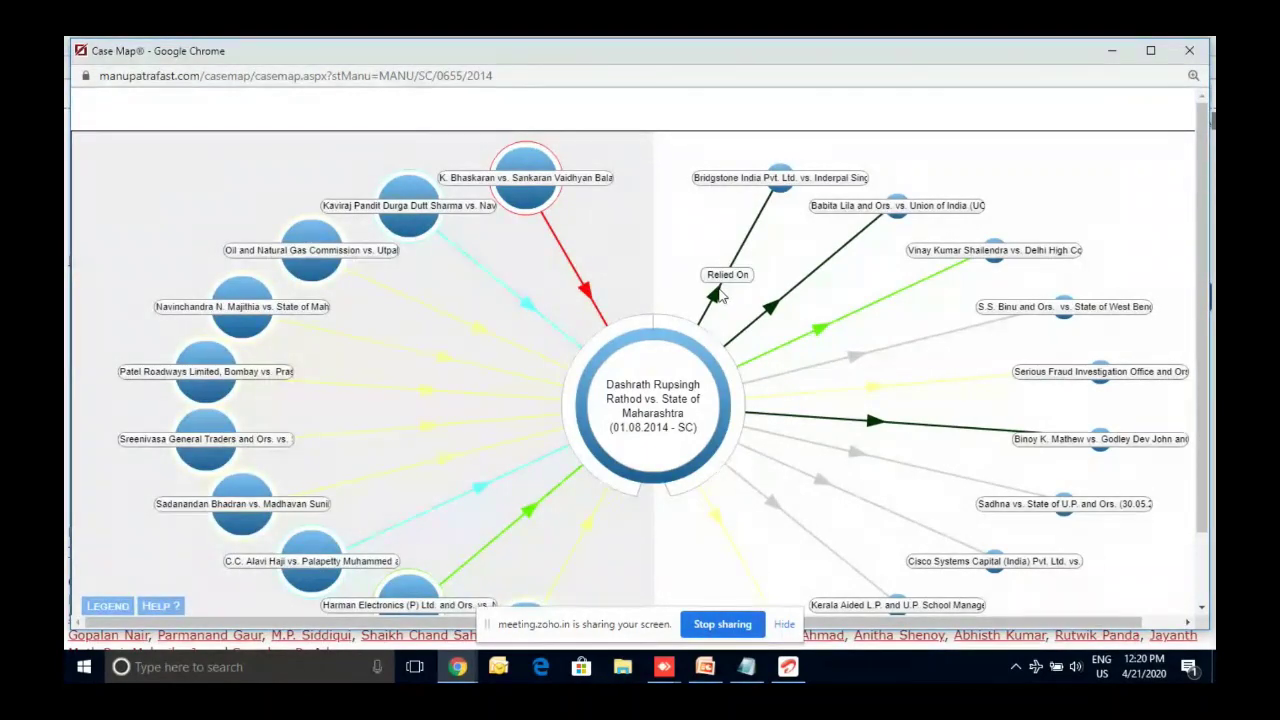
{"action": "mouse_move", "coordinate": [828, 332]}
{"action": "mouse_move", "coordinate": [873, 394]}
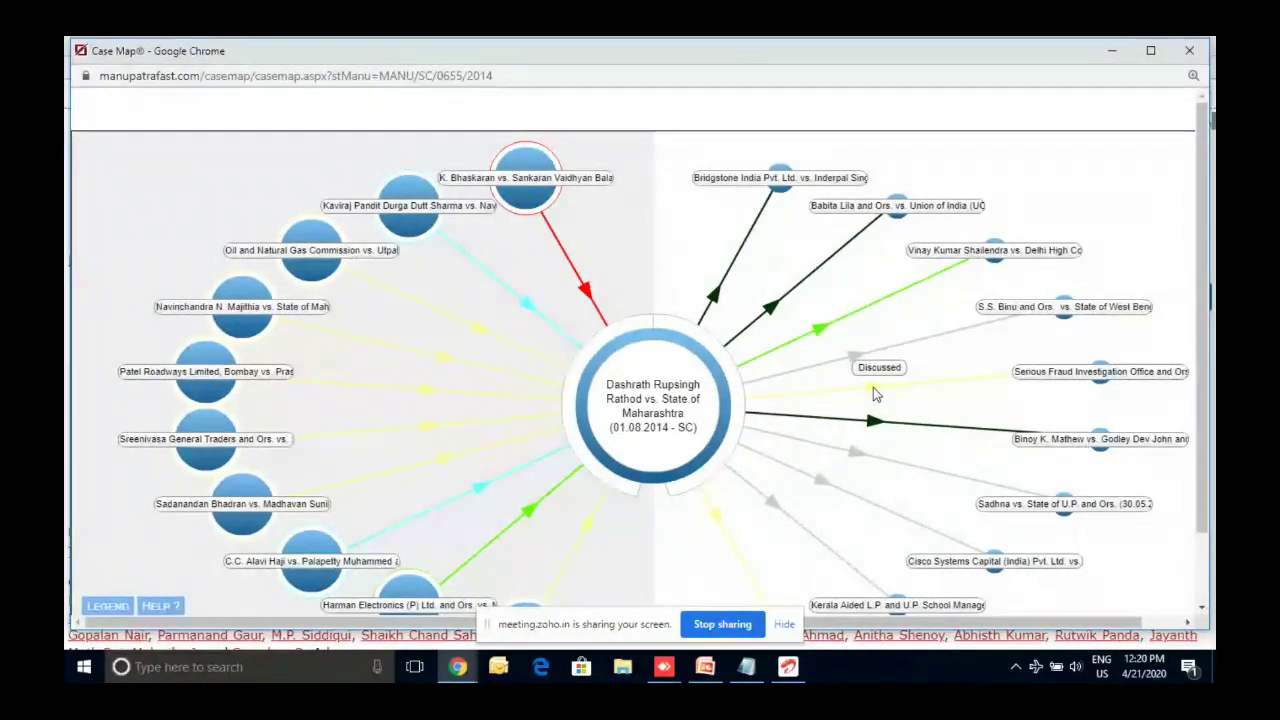
{"action": "mouse_move", "coordinate": [732, 393]}
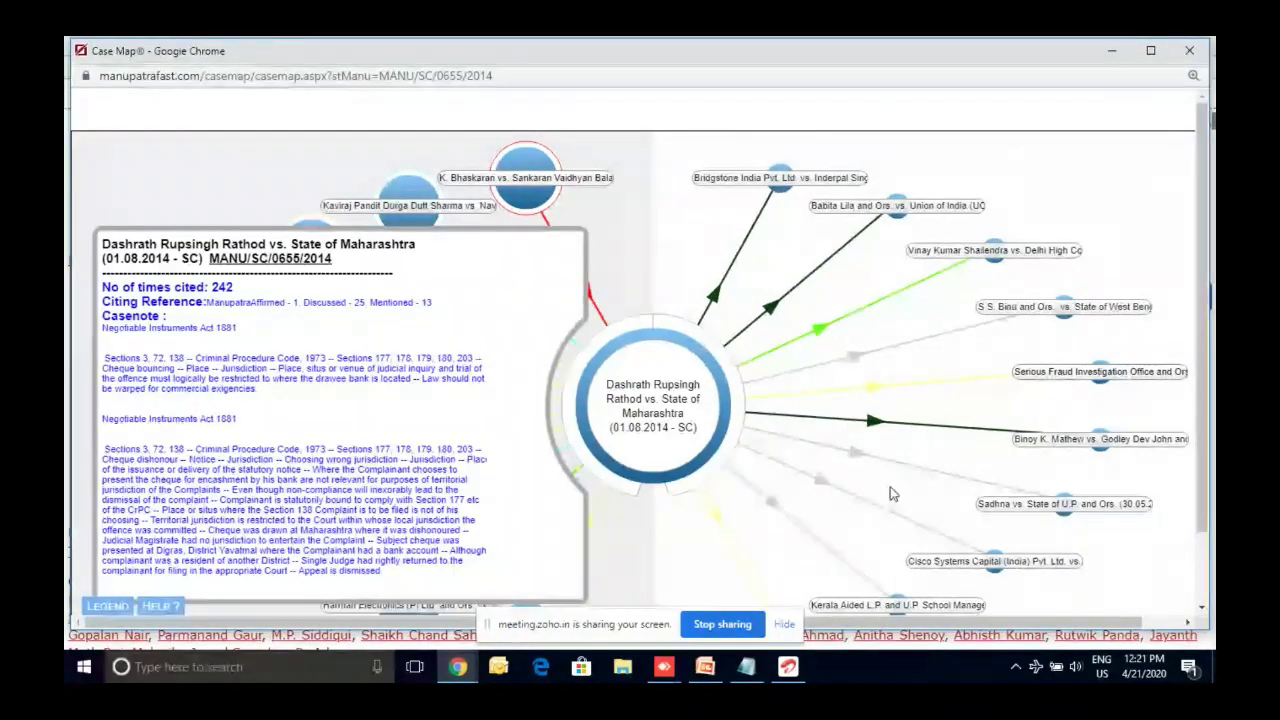
{"action": "left_click", "coordinate": [1189, 50]}
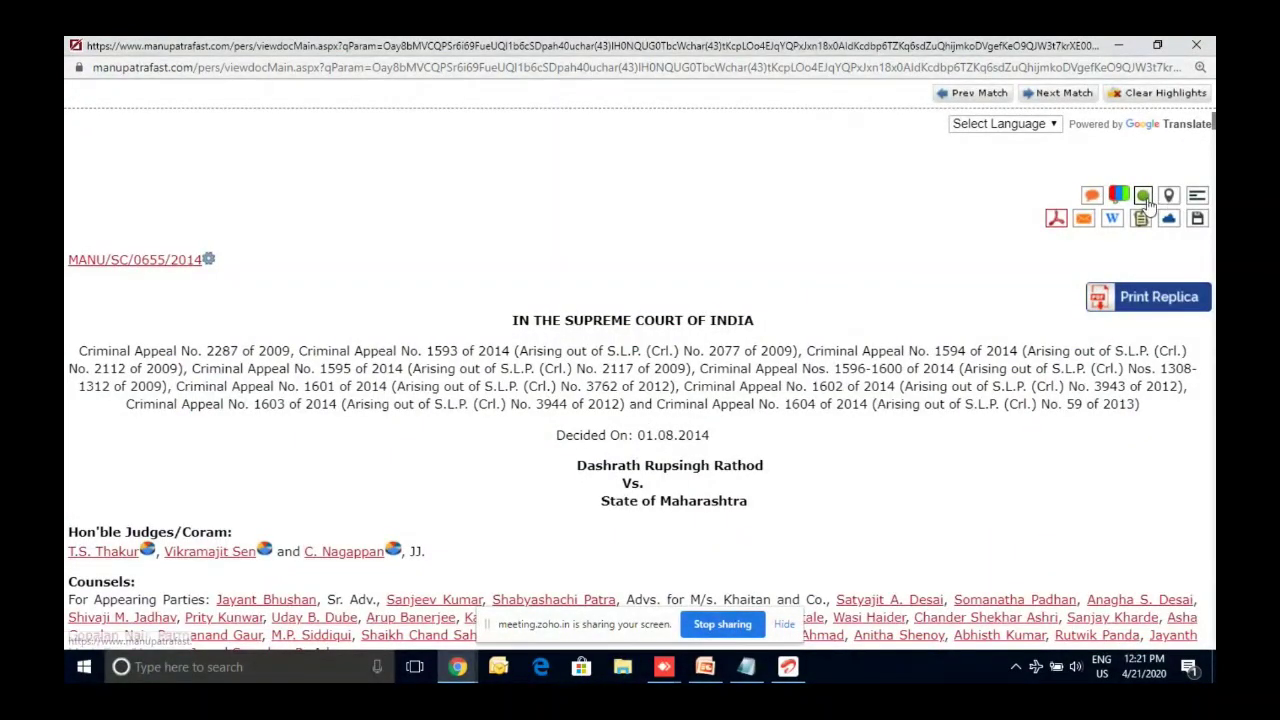
Open the judgment's Authority Check timeline in a maximized window and filter its Citing Reference to Relied On.
{"action": "left_click", "coordinate": [1143, 196]}
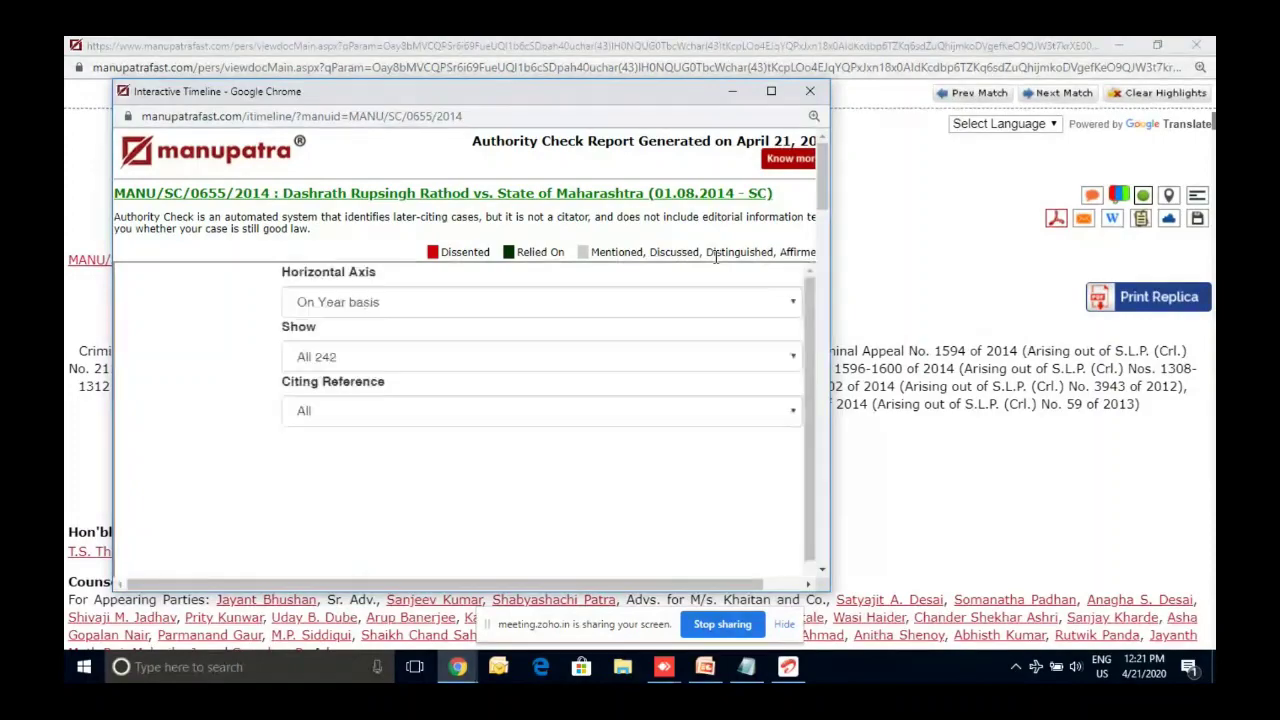
{"action": "left_click", "coordinate": [771, 91]}
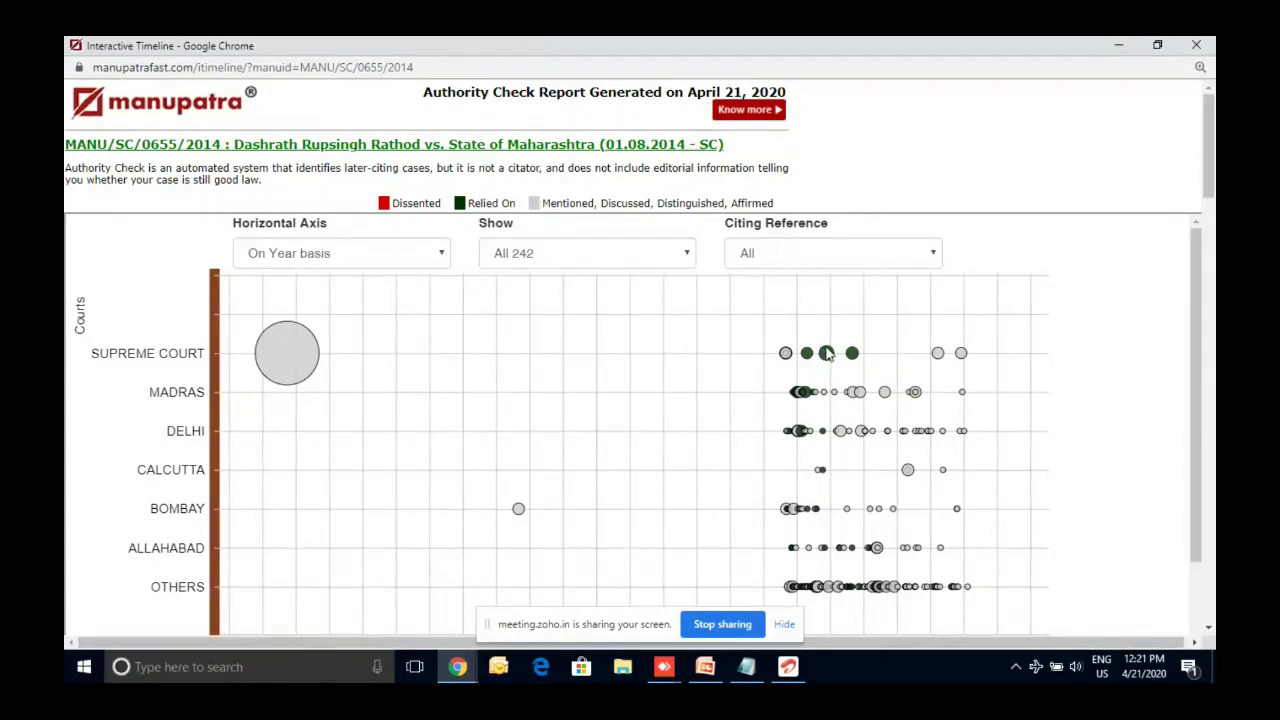
{"action": "left_click", "coordinate": [862, 256]}
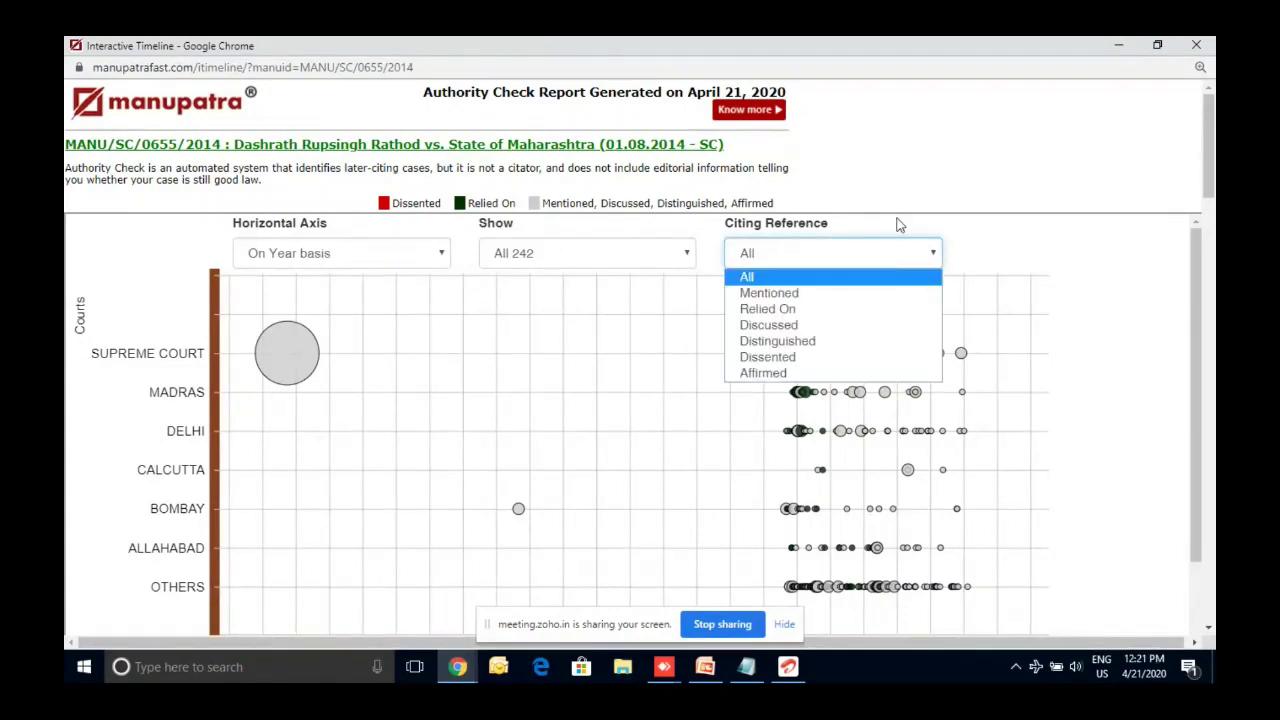
{"action": "left_click", "coordinate": [883, 257]}
{"action": "left_click", "coordinate": [883, 257]}
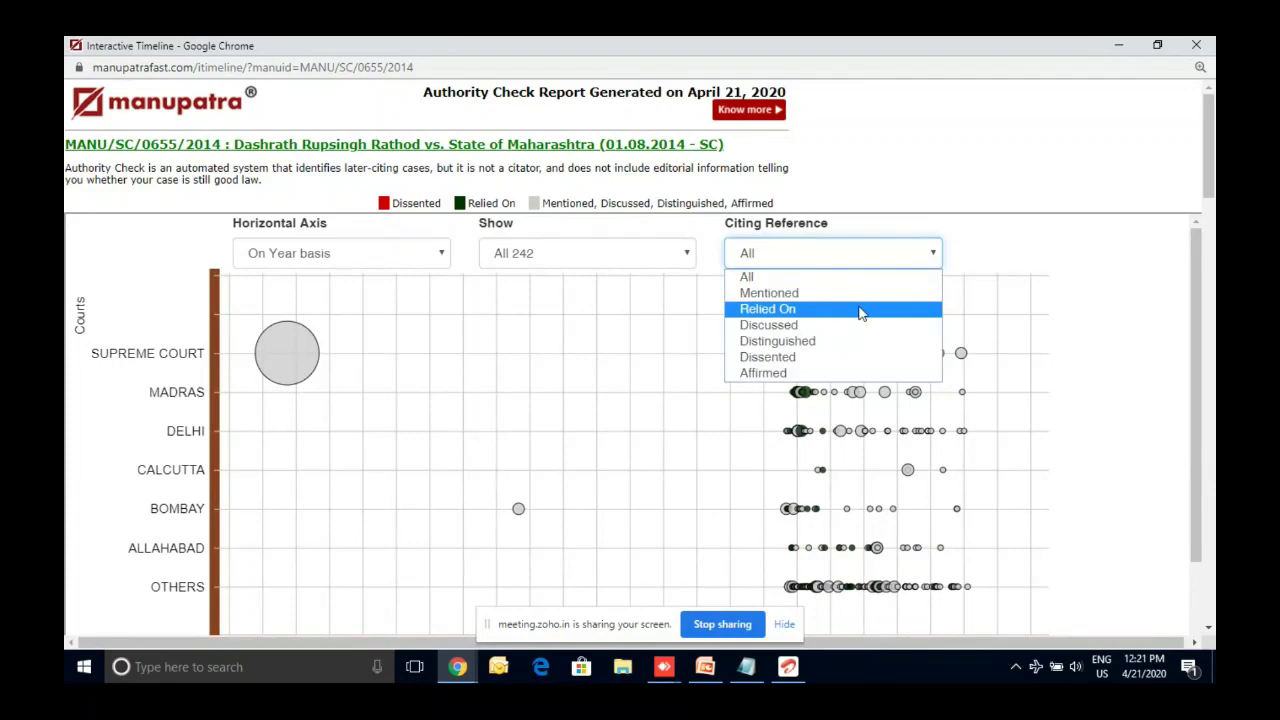
{"action": "left_click", "coordinate": [855, 312]}
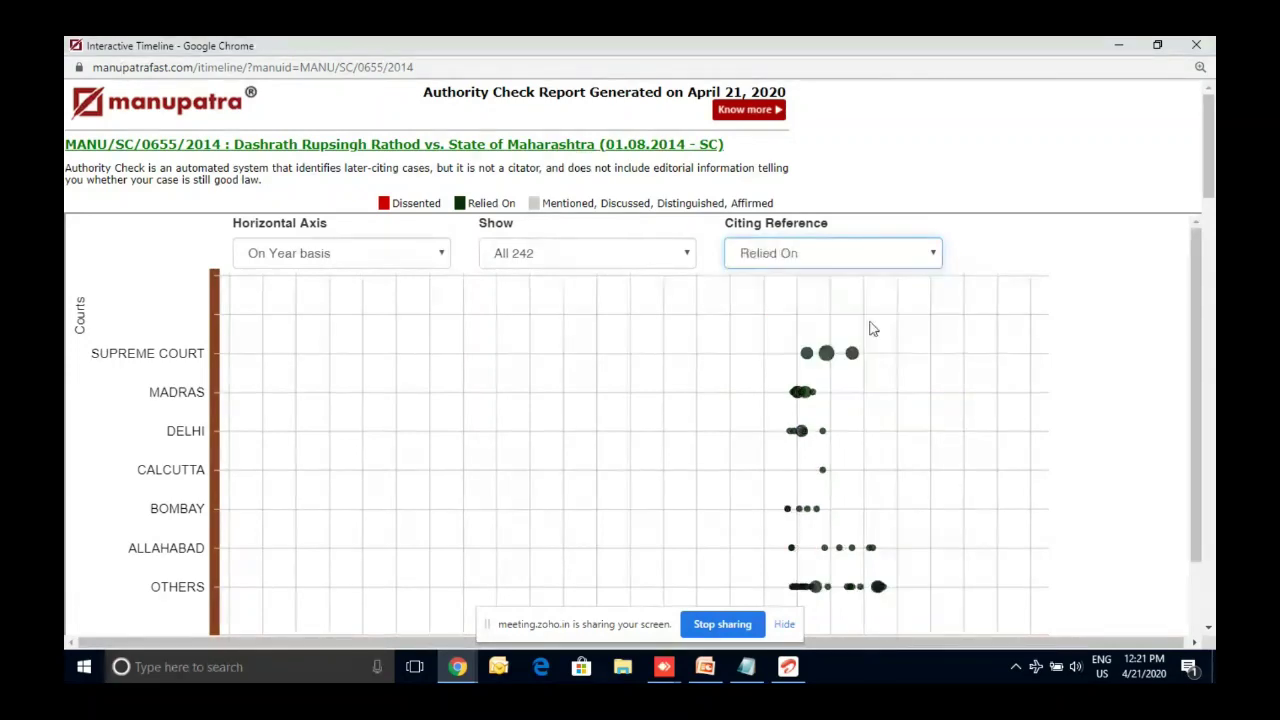
Filter the Authority Check timeline by the citing reference Affirmed and by Dissented.
{"action": "left_click", "coordinate": [800, 253]}
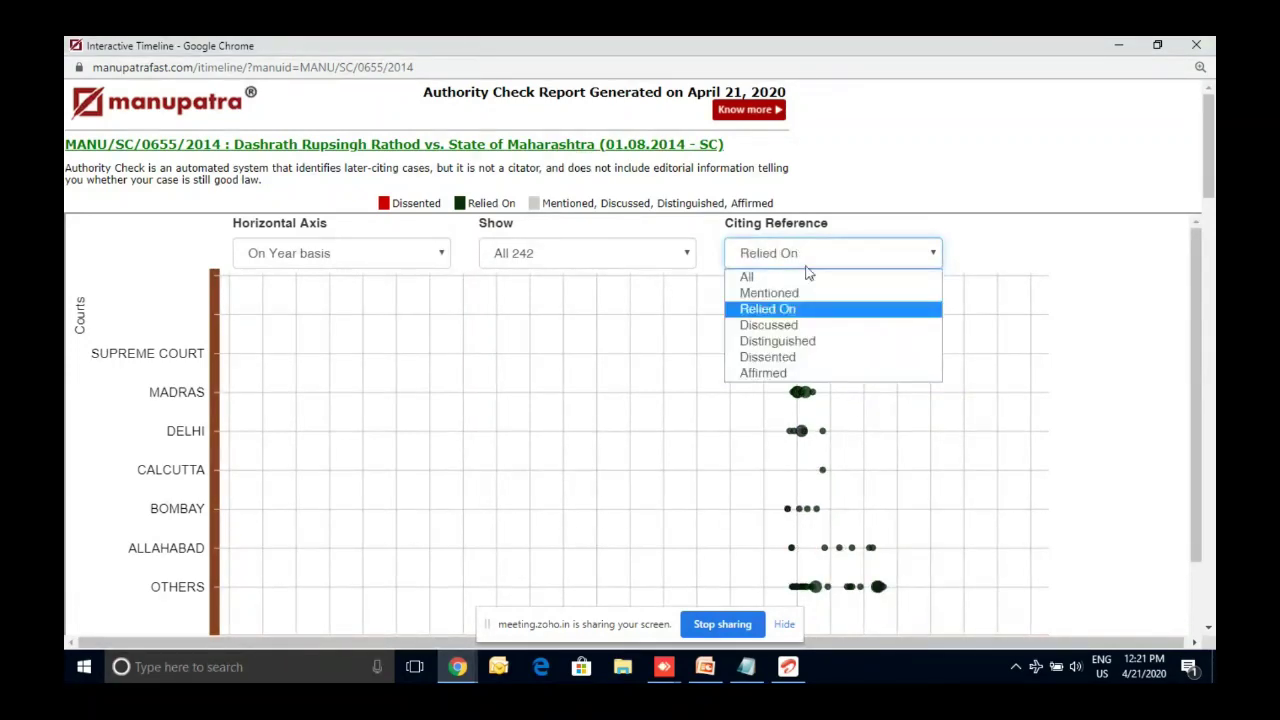
{"action": "left_click", "coordinate": [811, 374]}
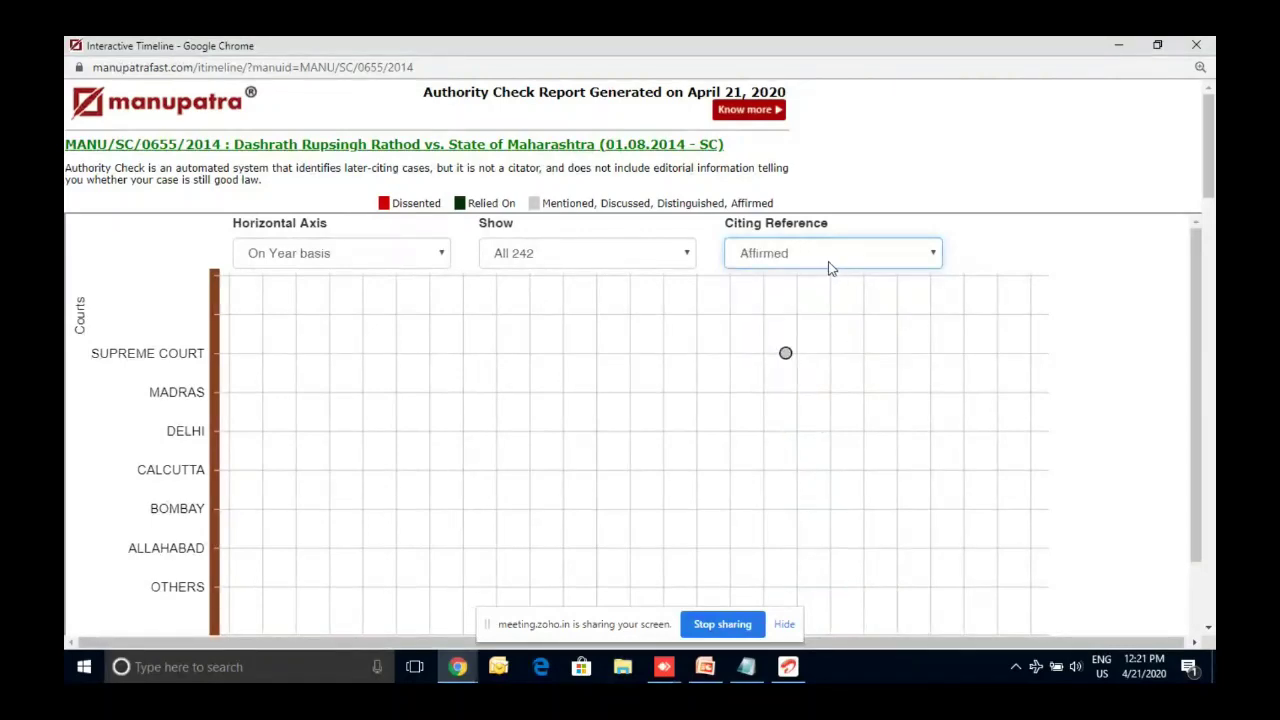
{"action": "left_click", "coordinate": [828, 262]}
{"action": "left_click", "coordinate": [797, 358]}
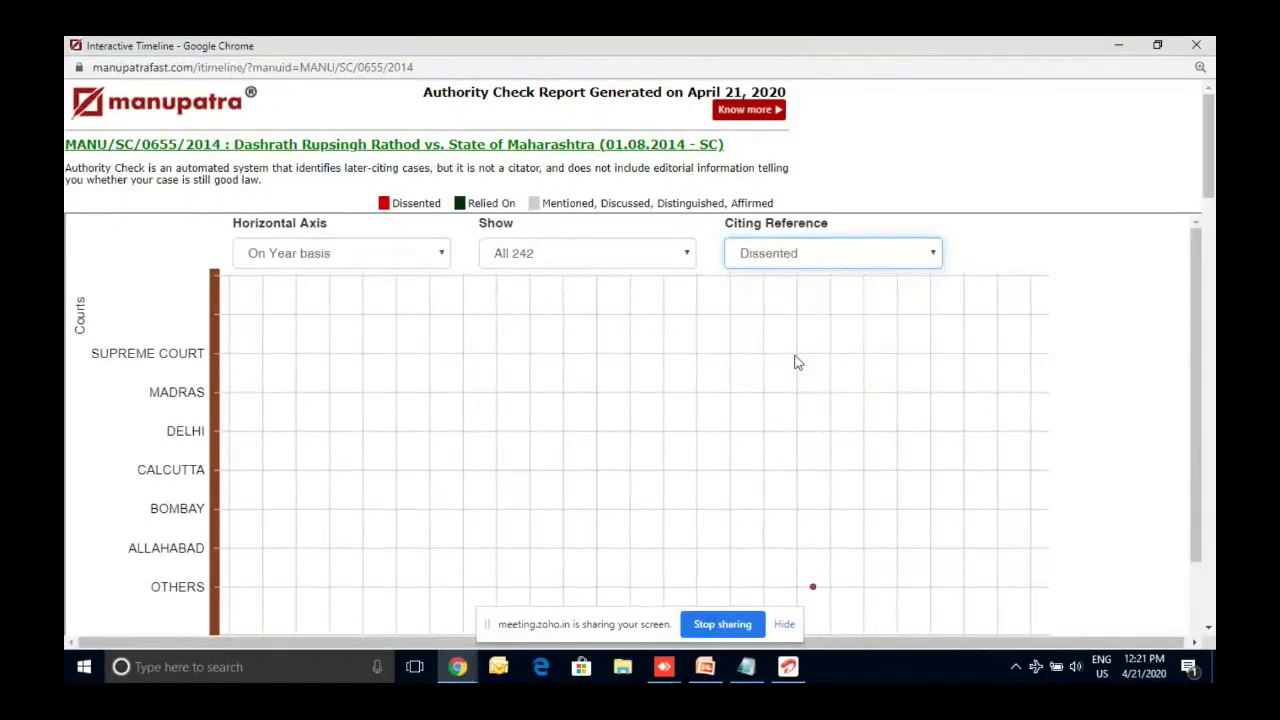
View the details of the dissenting case plotted in the Others row of the timeline.
{"action": "mouse_move", "coordinate": [814, 589]}
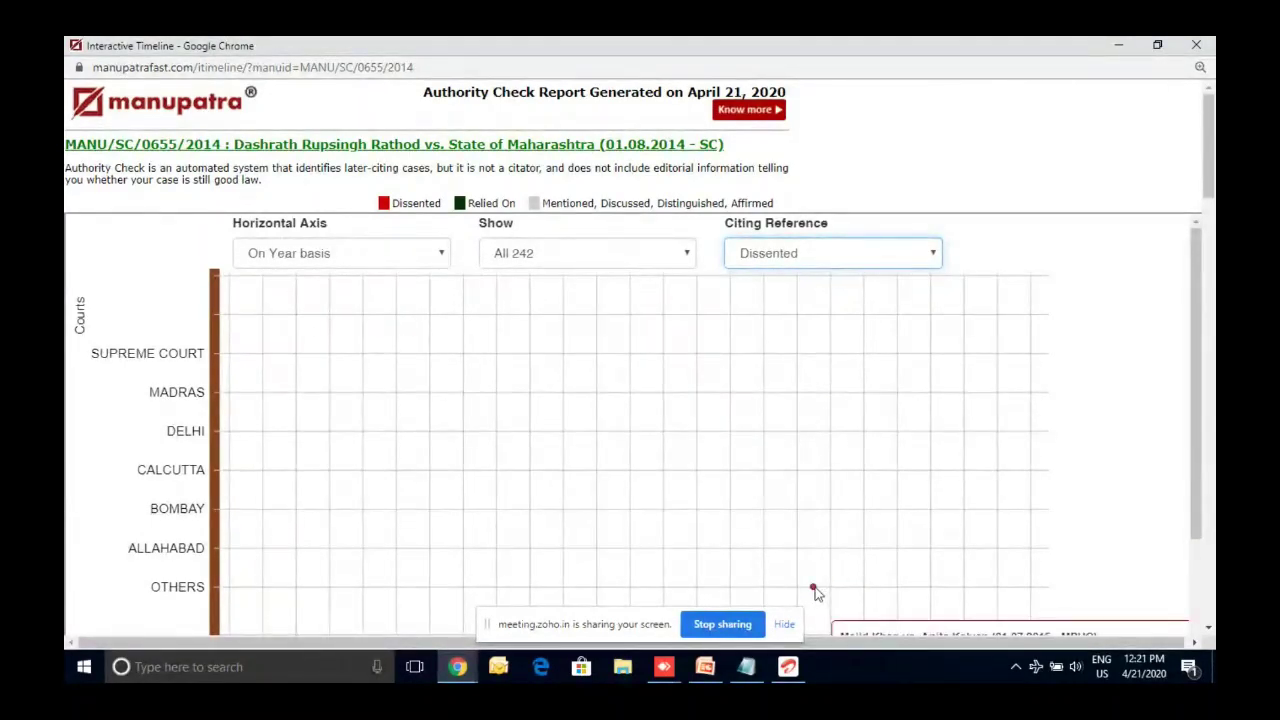
{"action": "left_click", "coordinate": [1197, 565]}
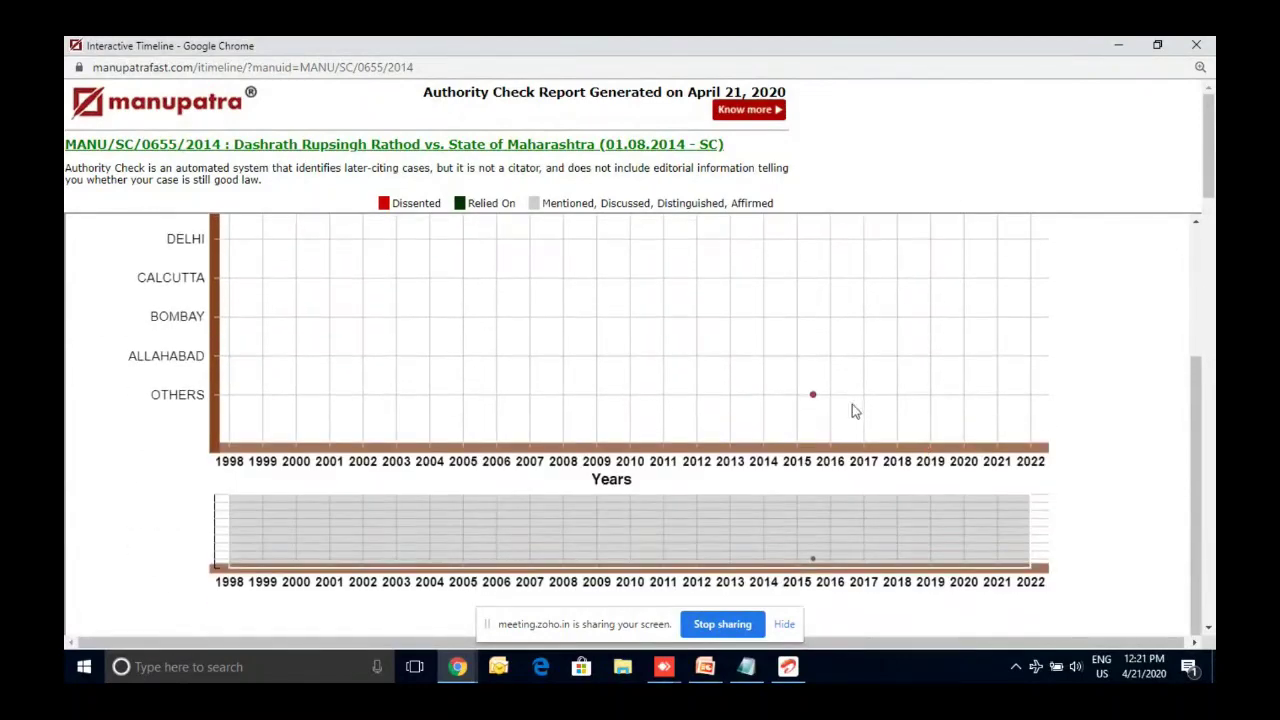
{"action": "mouse_move", "coordinate": [815, 396]}
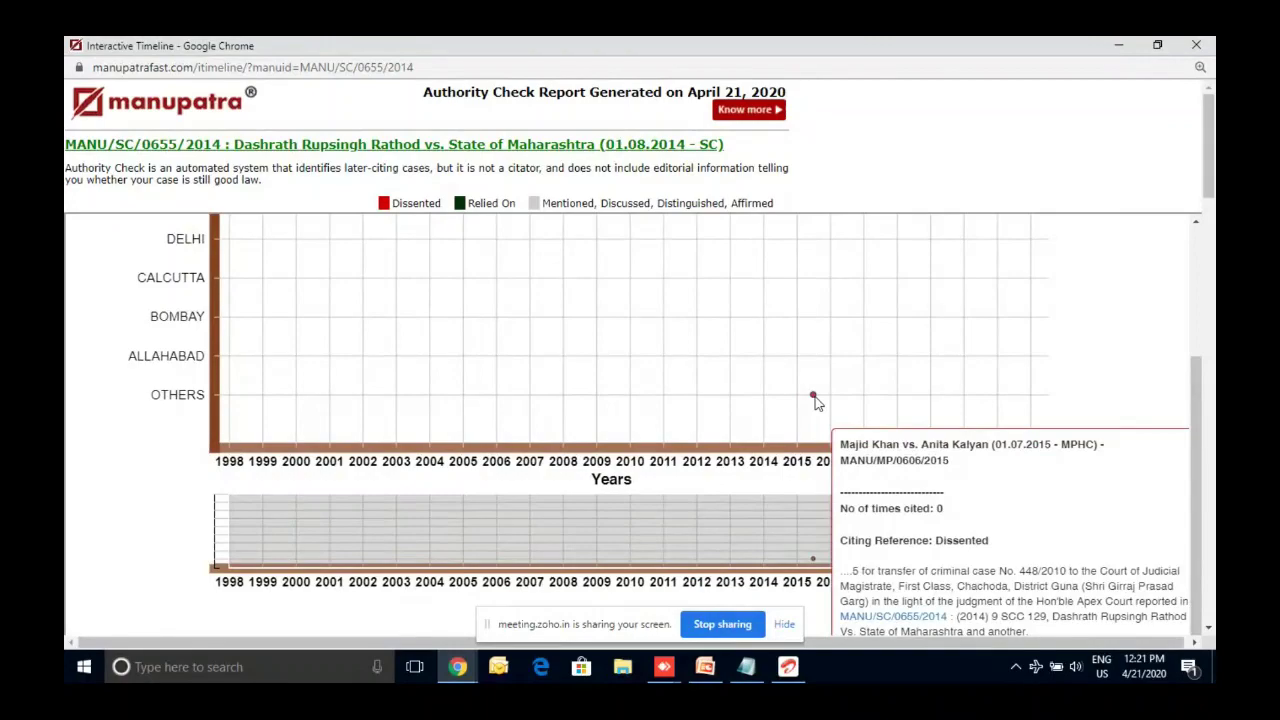
{"action": "scroll", "coordinate": [955, 345], "scroll_direction": "up", "scroll_amount": 2}
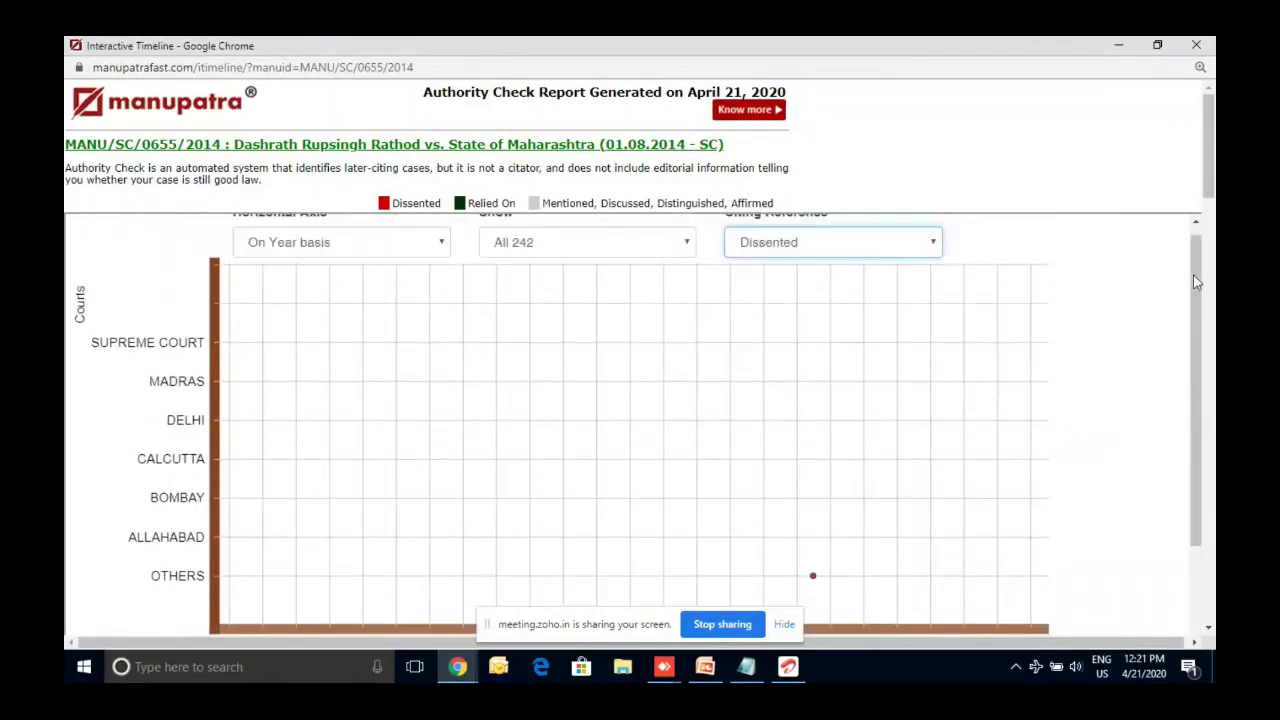
Set the timeline's Citing Reference back to All and close the Authority Check report.
{"action": "left_click", "coordinate": [806, 257]}
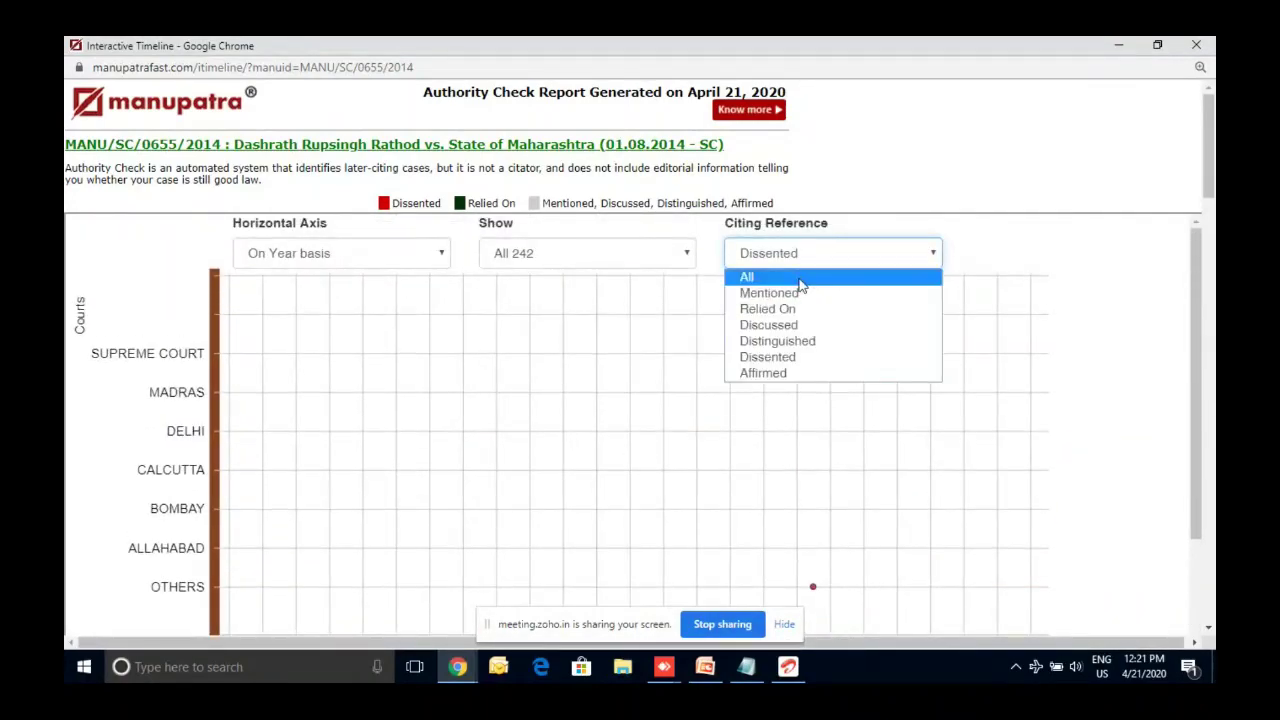
{"action": "left_click", "coordinate": [800, 284]}
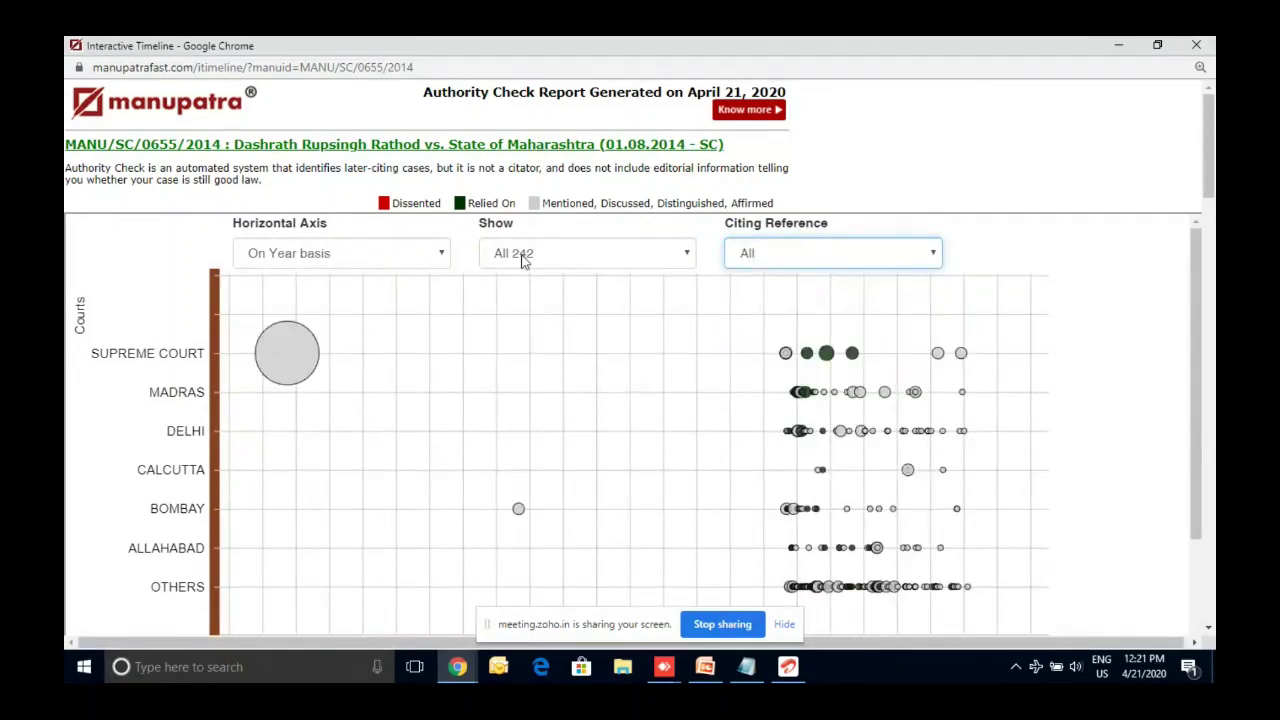
{"action": "left_click", "coordinate": [1195, 47]}
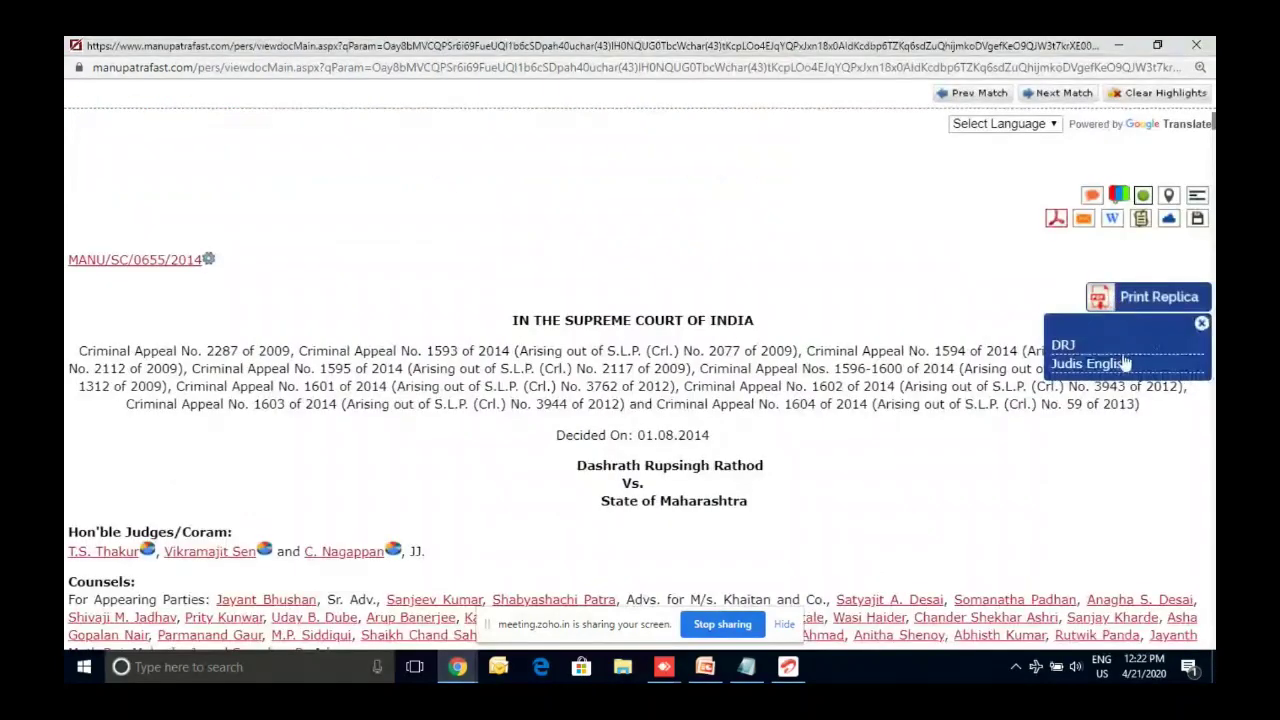
Open the judgment's Judis English print replica in a maximized window, skim its first two pages, and minimize it.
{"action": "left_click", "coordinate": [1056, 218]}
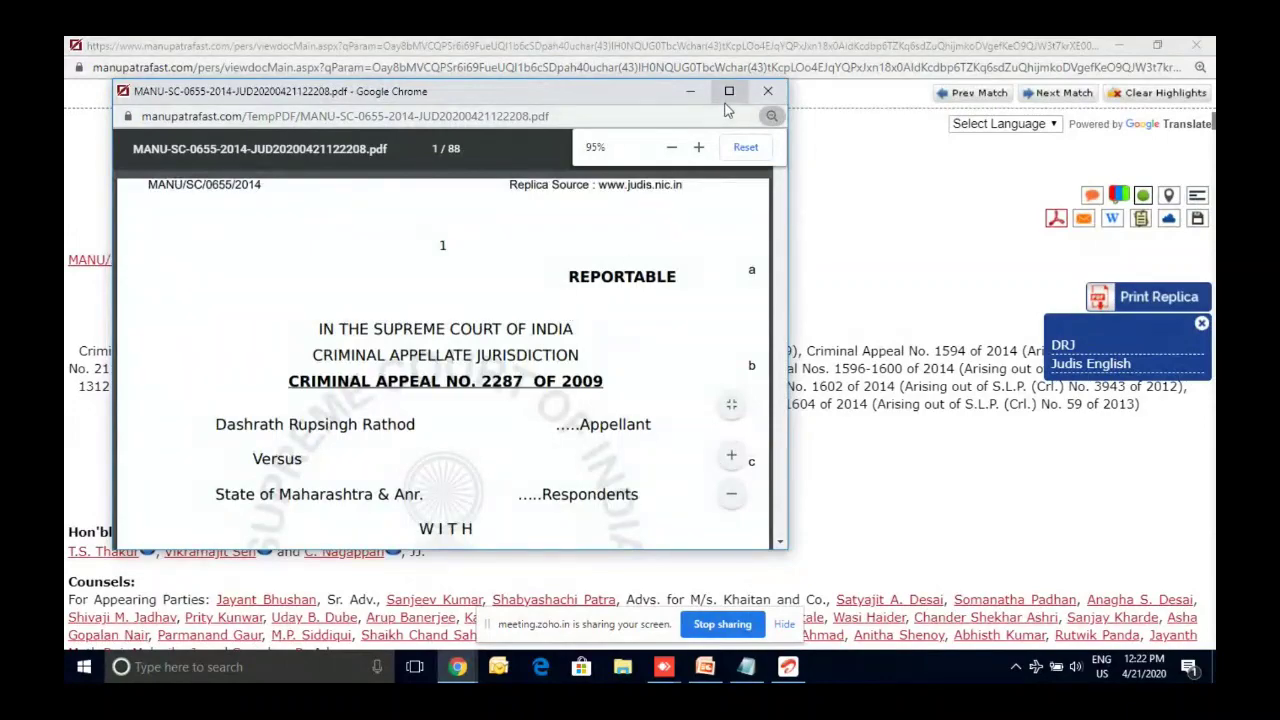
{"action": "left_click", "coordinate": [729, 91]}
{"action": "scroll", "coordinate": [556, 332], "scroll_direction": "down", "scroll_amount": 3}
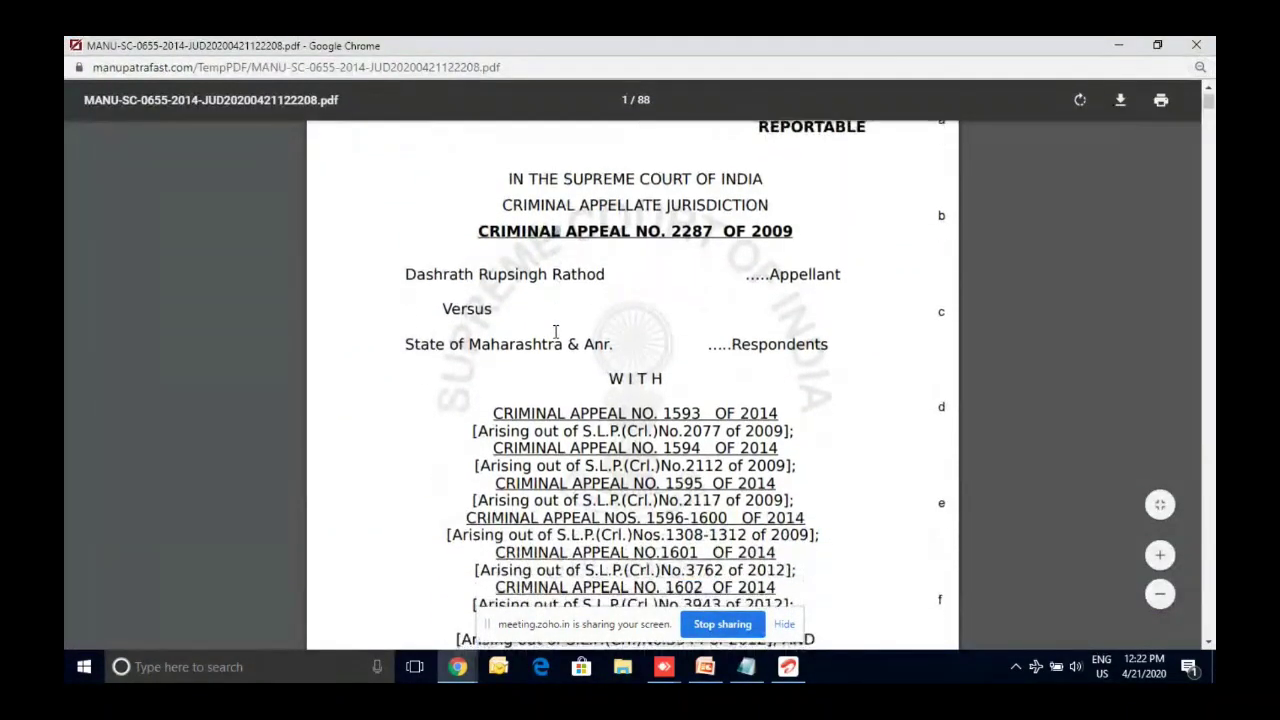
{"action": "scroll", "coordinate": [556, 332], "scroll_direction": "up", "scroll_amount": 1}
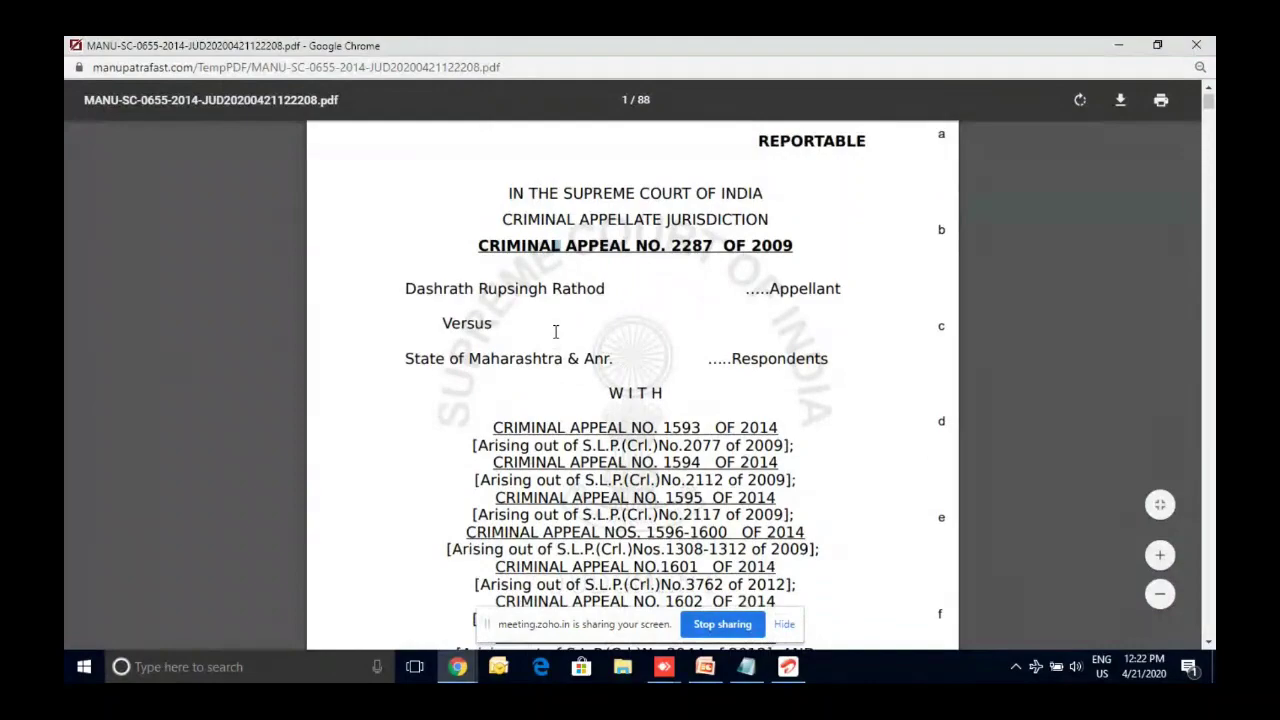
{"action": "scroll", "coordinate": [556, 332], "scroll_direction": "down", "scroll_amount": 9}
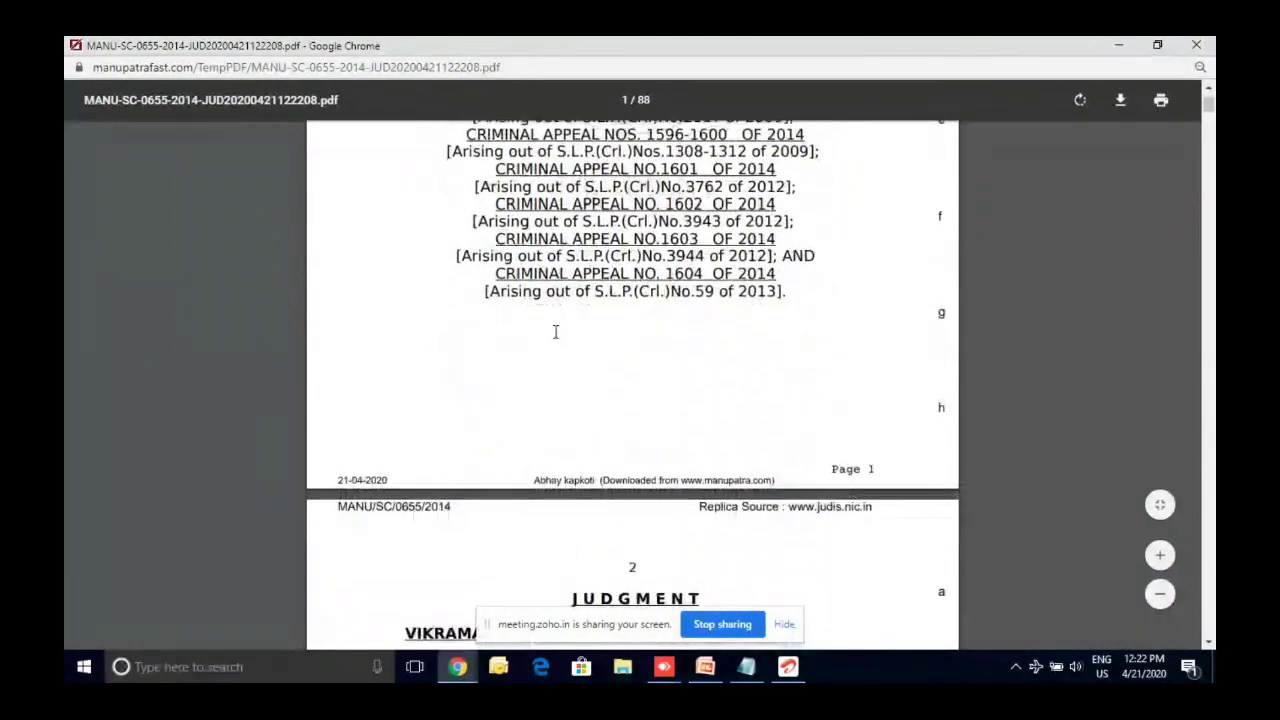
{"action": "scroll", "coordinate": [556, 332], "scroll_direction": "down", "scroll_amount": 15}
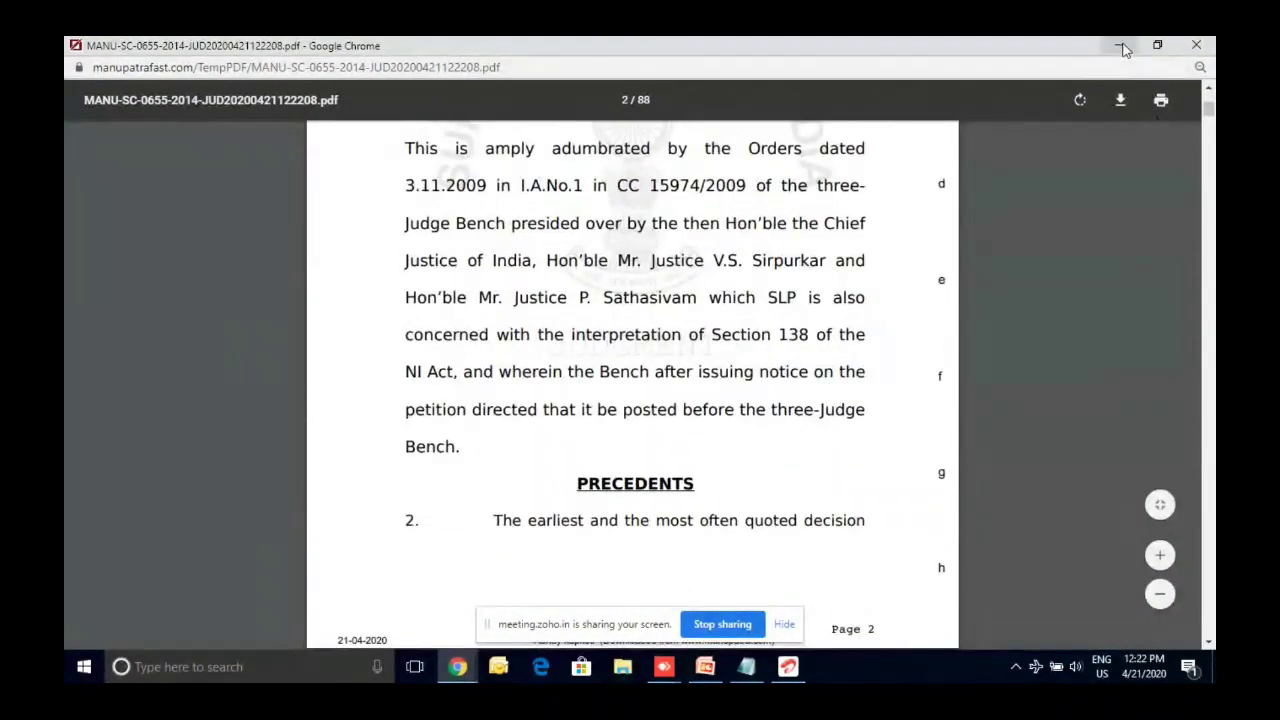
{"action": "left_click", "coordinate": [1121, 46]}
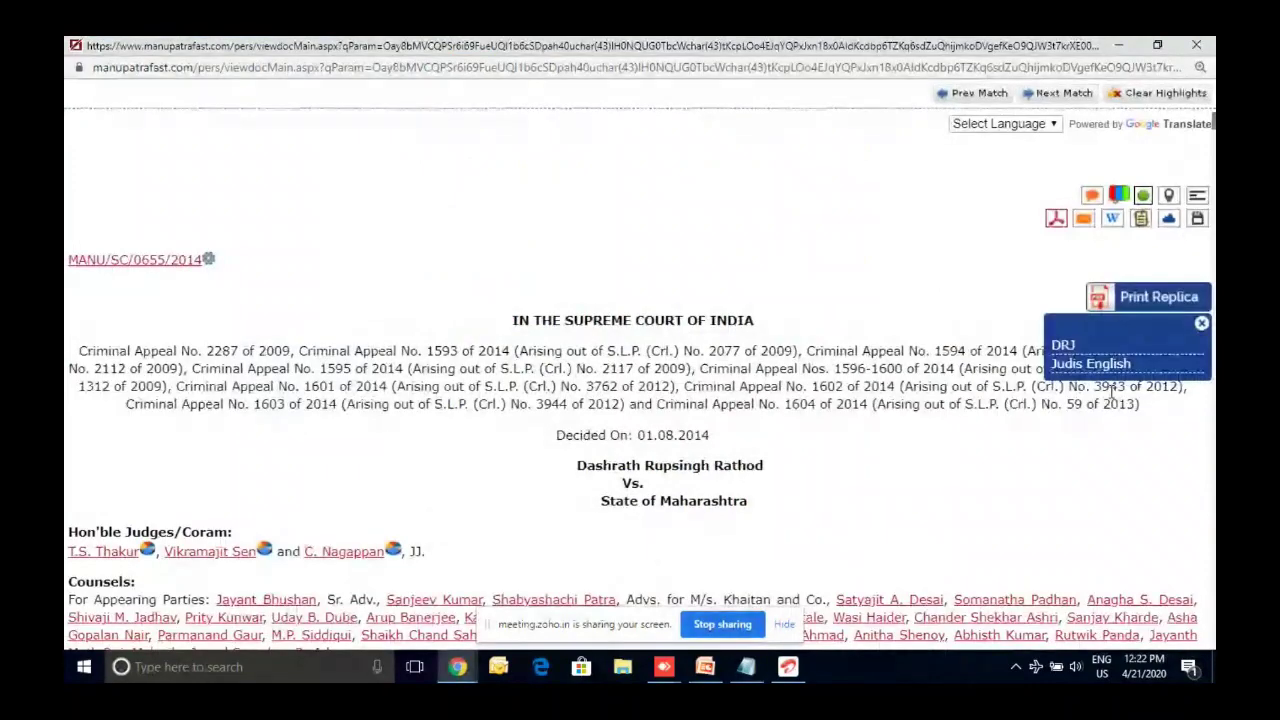
Open the judgment's DRJ print replica, skim its first two pages, and close it.
{"action": "left_click", "coordinate": [1070, 348]}
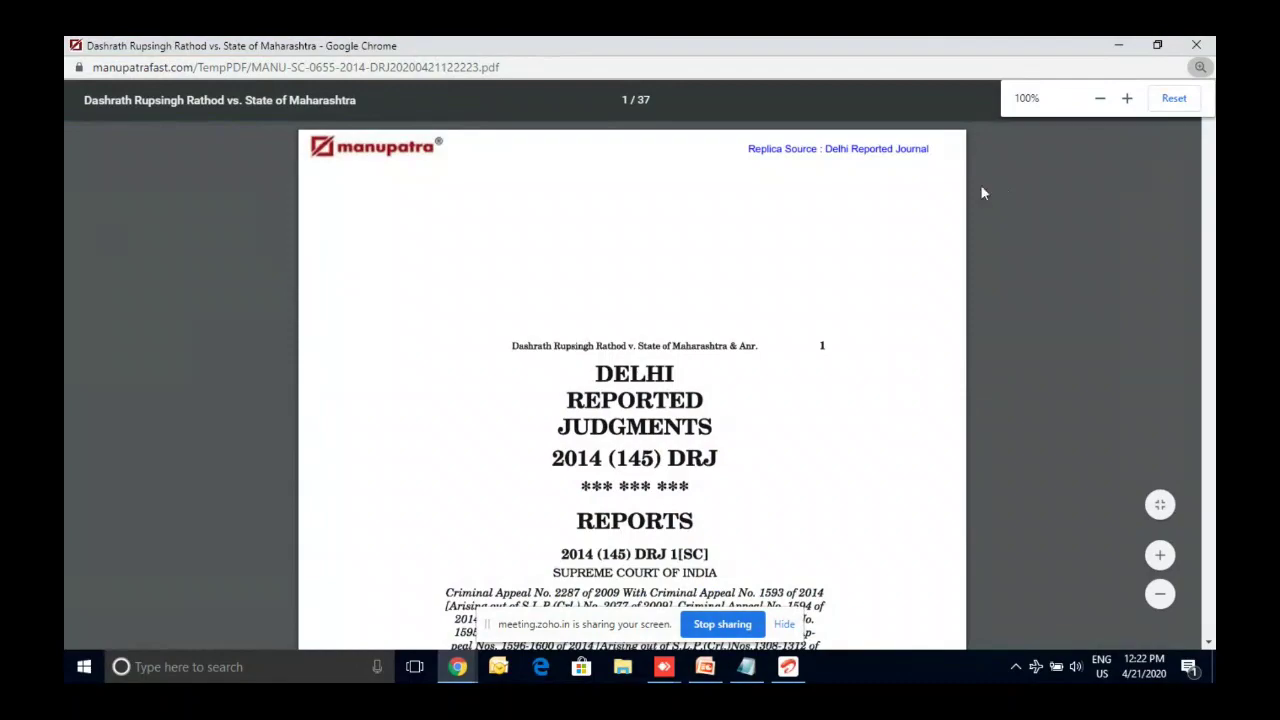
{"action": "scroll", "coordinate": [917, 190], "scroll_direction": "down", "scroll_amount": 1}
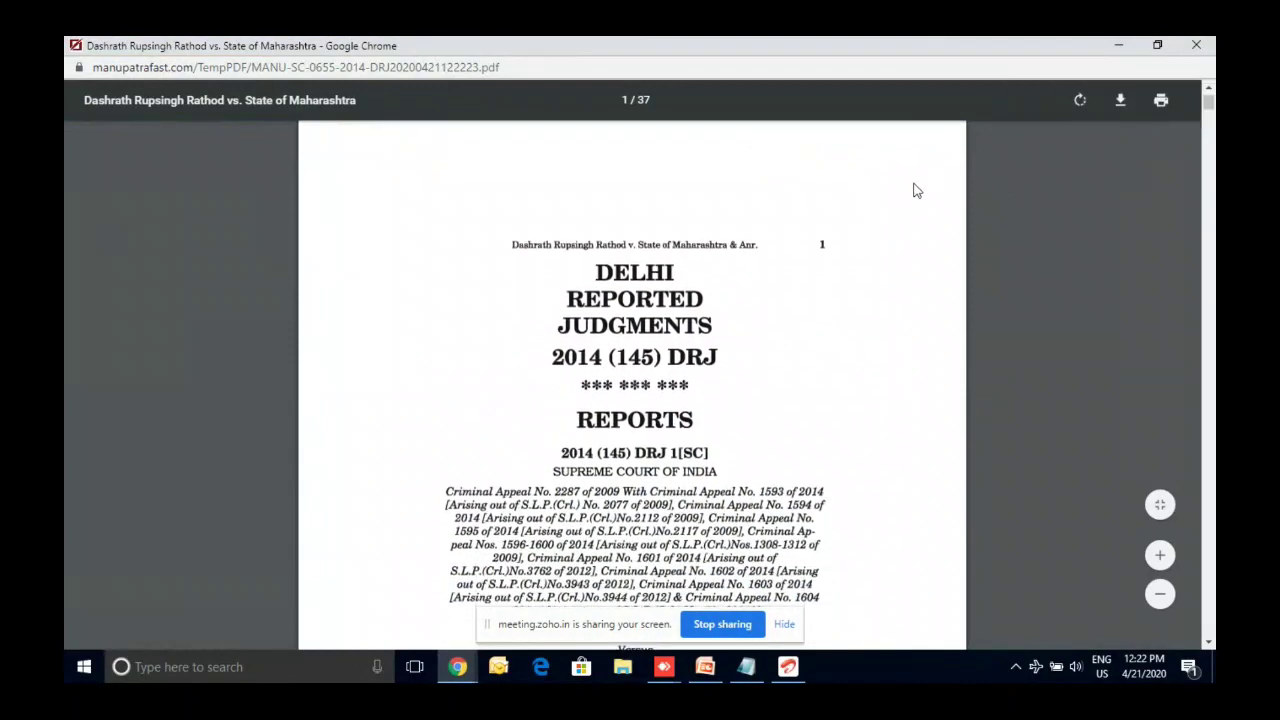
{"action": "scroll", "coordinate": [917, 190], "scroll_direction": "down", "scroll_amount": 5}
{"action": "scroll", "coordinate": [917, 190], "scroll_direction": "down", "scroll_amount": 12}
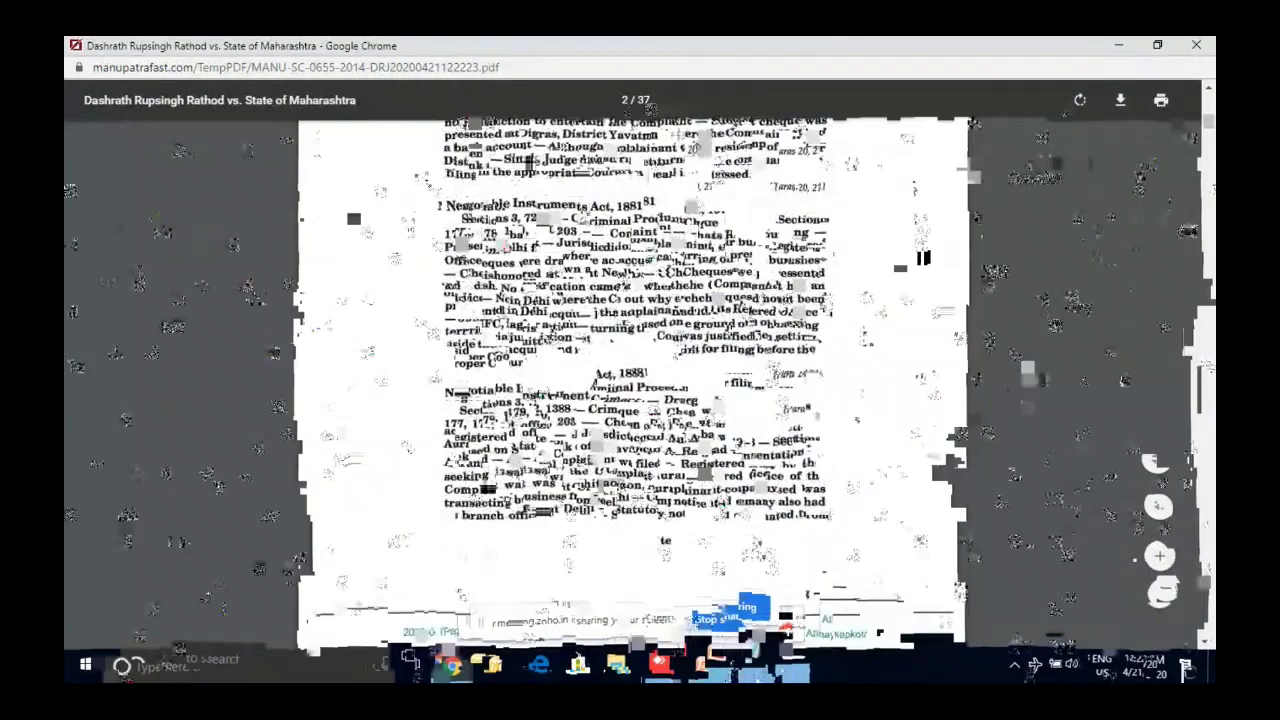
{"action": "key", "text": "ctrl+w"}
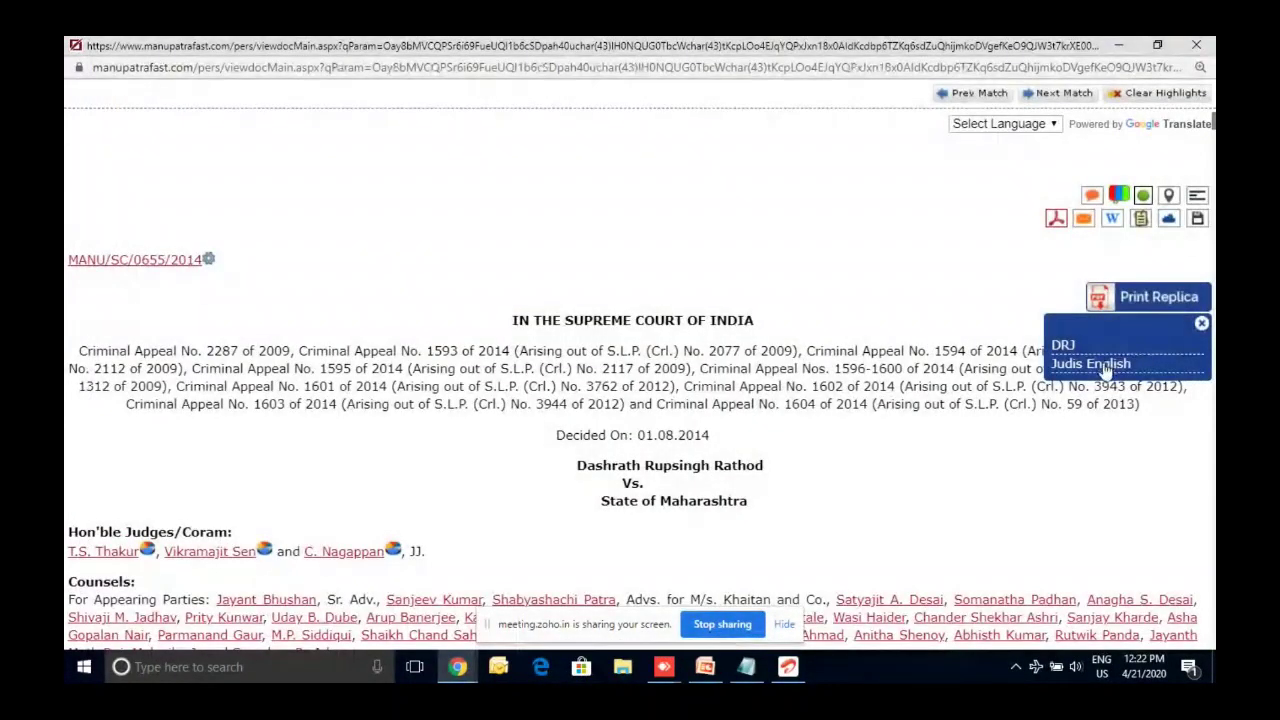
Reopen the Judis English replica, skim as far as the Precedents heading on page 2, and close it.
{"action": "left_click", "coordinate": [1105, 366]}
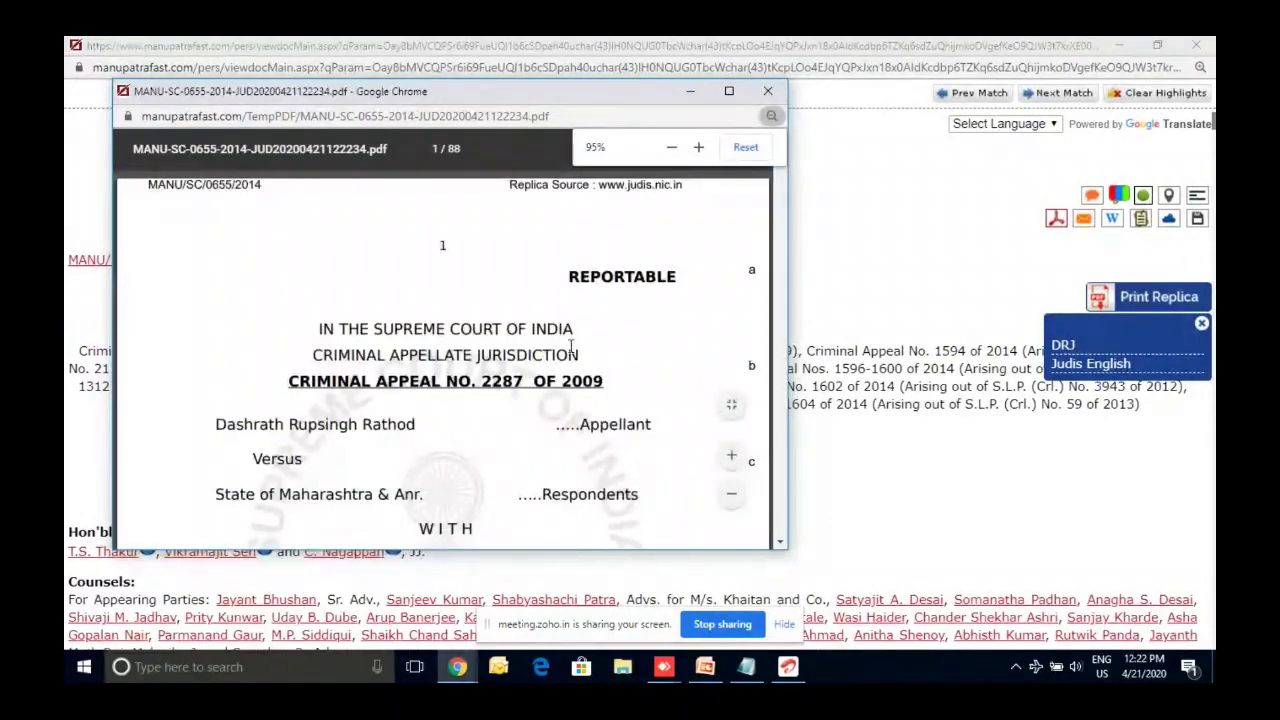
{"action": "scroll", "coordinate": [572, 347], "scroll_direction": "down", "scroll_amount": 1}
{"action": "scroll", "coordinate": [563, 340], "scroll_direction": "down", "scroll_amount": 6}
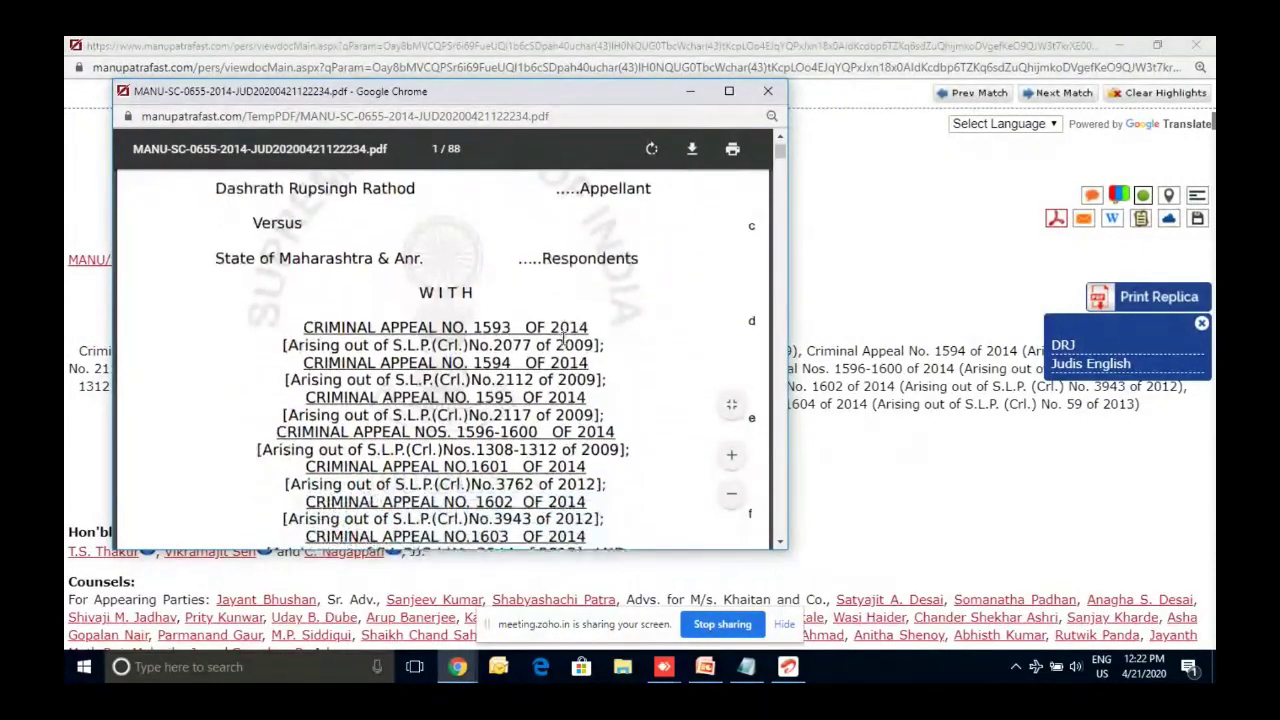
{"action": "scroll", "coordinate": [563, 340], "scroll_direction": "down", "scroll_amount": 3}
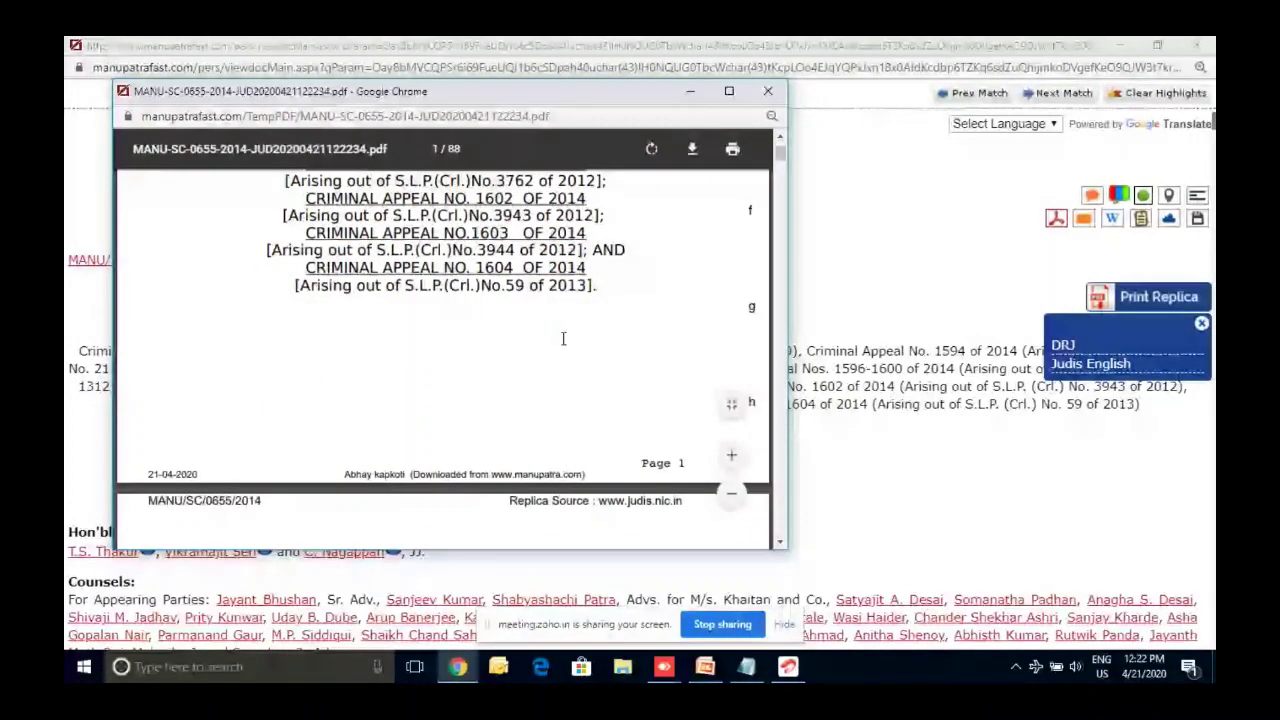
{"action": "scroll", "coordinate": [563, 338], "scroll_direction": "down", "scroll_amount": 5}
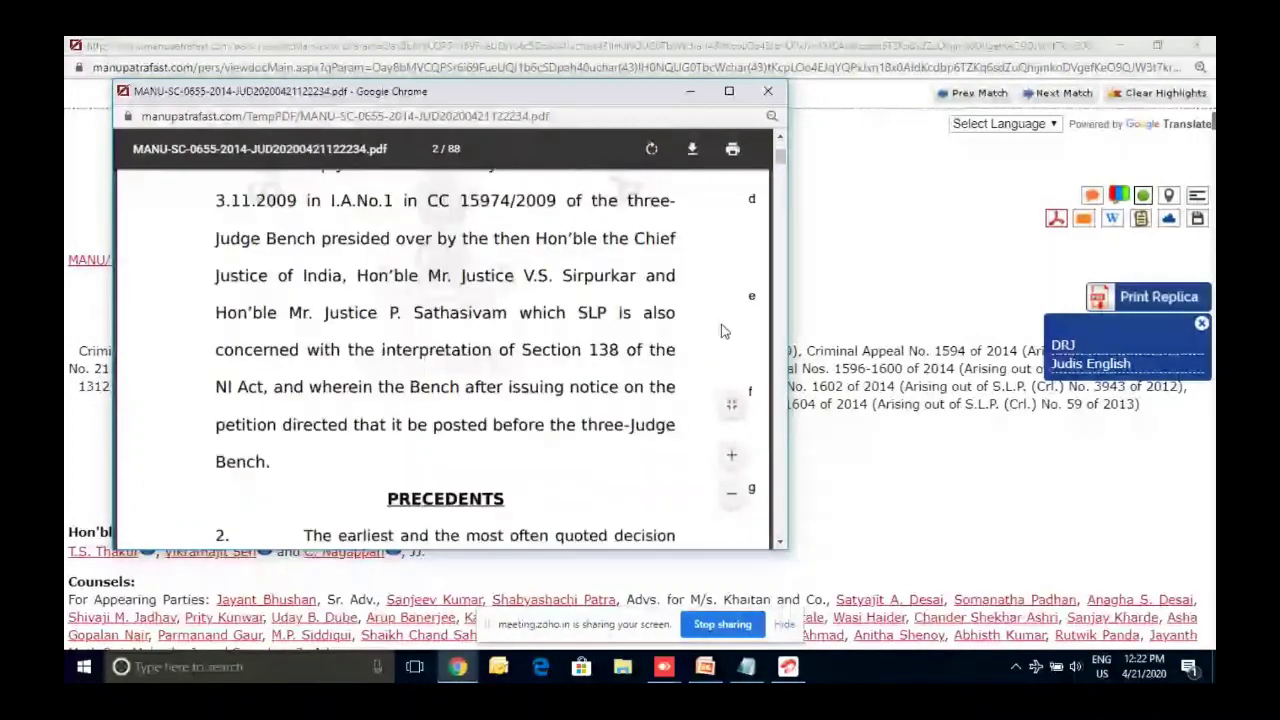
{"action": "left_click", "coordinate": [765, 93]}
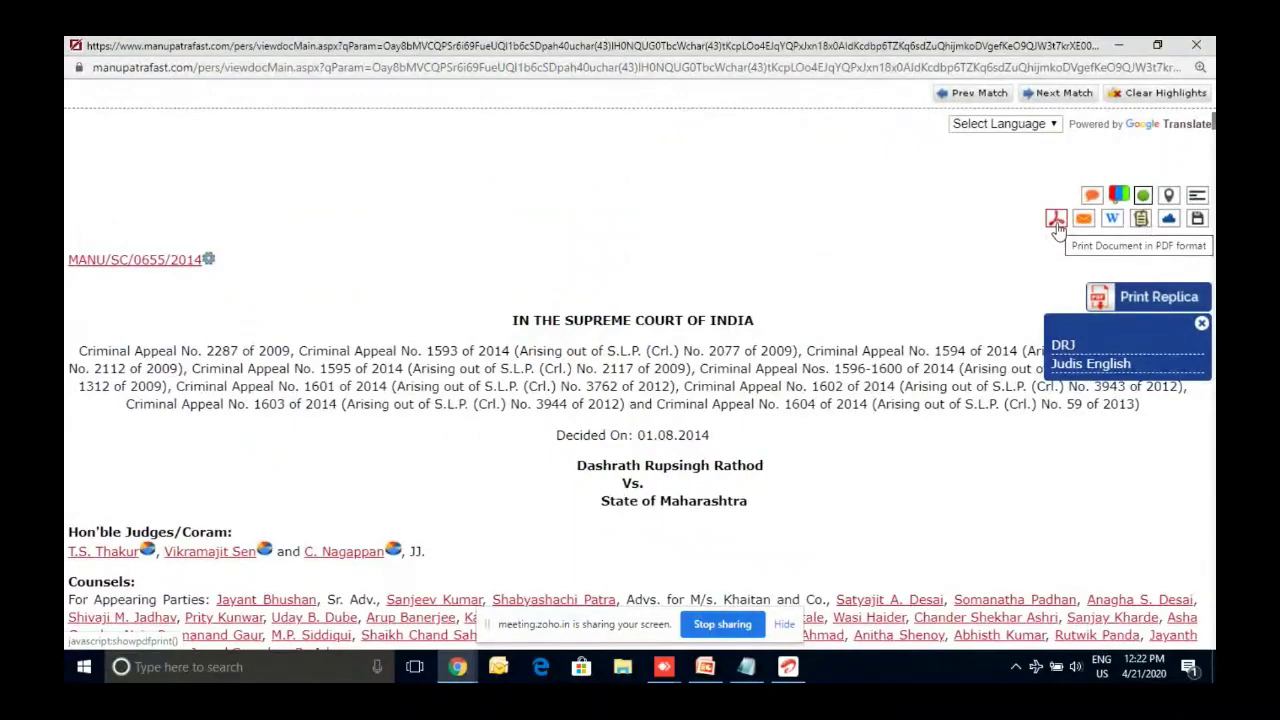
View the judgment's PDF print options and the list of folders for saving it, closing both windows without printing or saving.
{"action": "left_click", "coordinate": [1056, 220]}
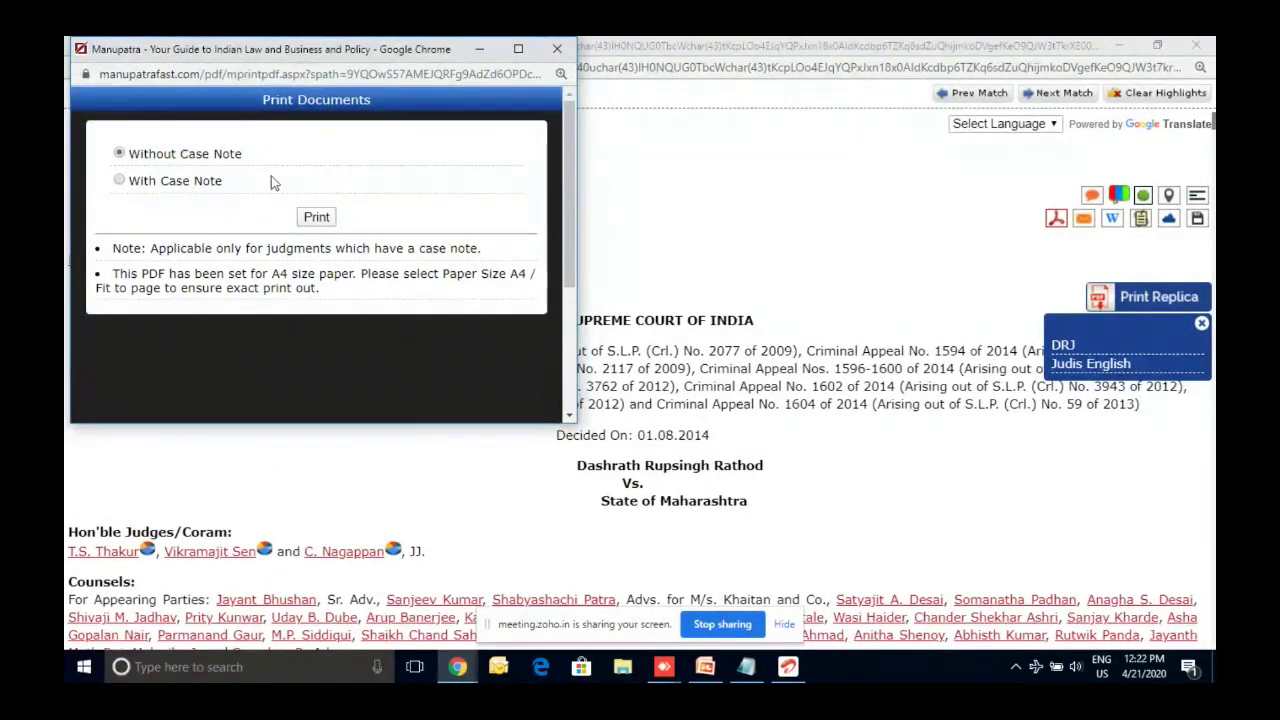
{"action": "left_click", "coordinate": [541, 51]}
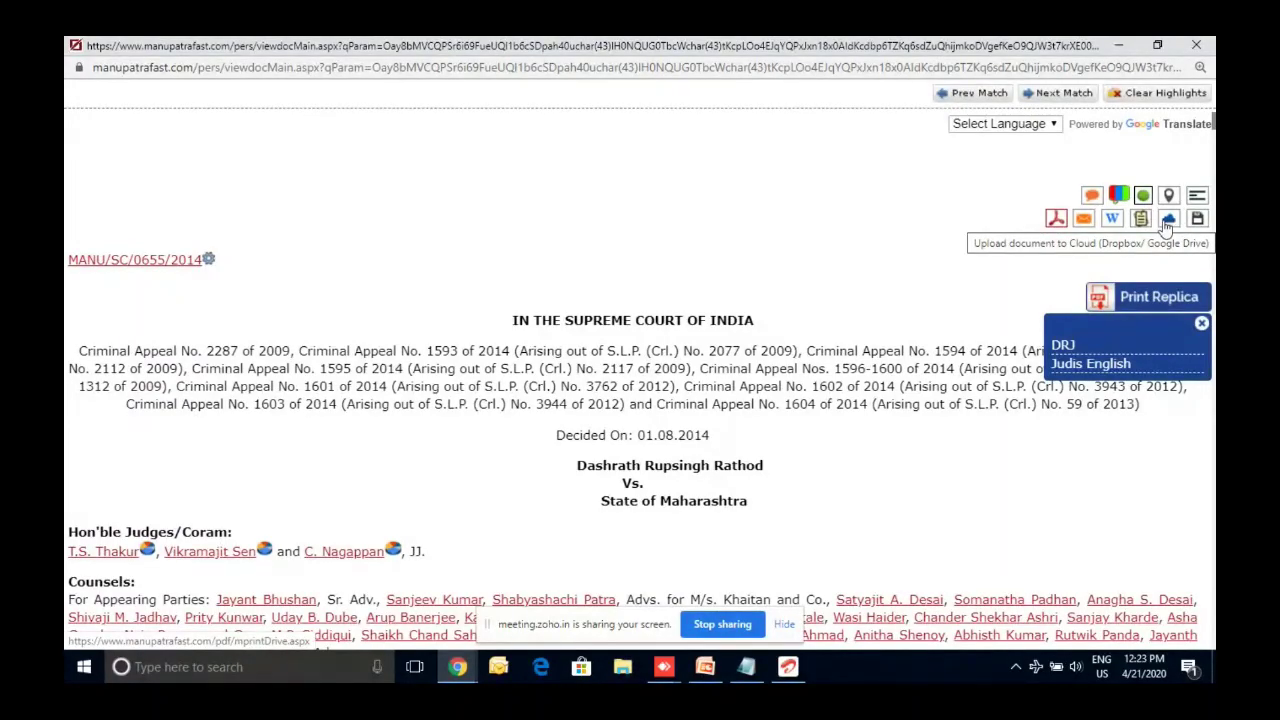
{"action": "left_click", "coordinate": [1197, 222]}
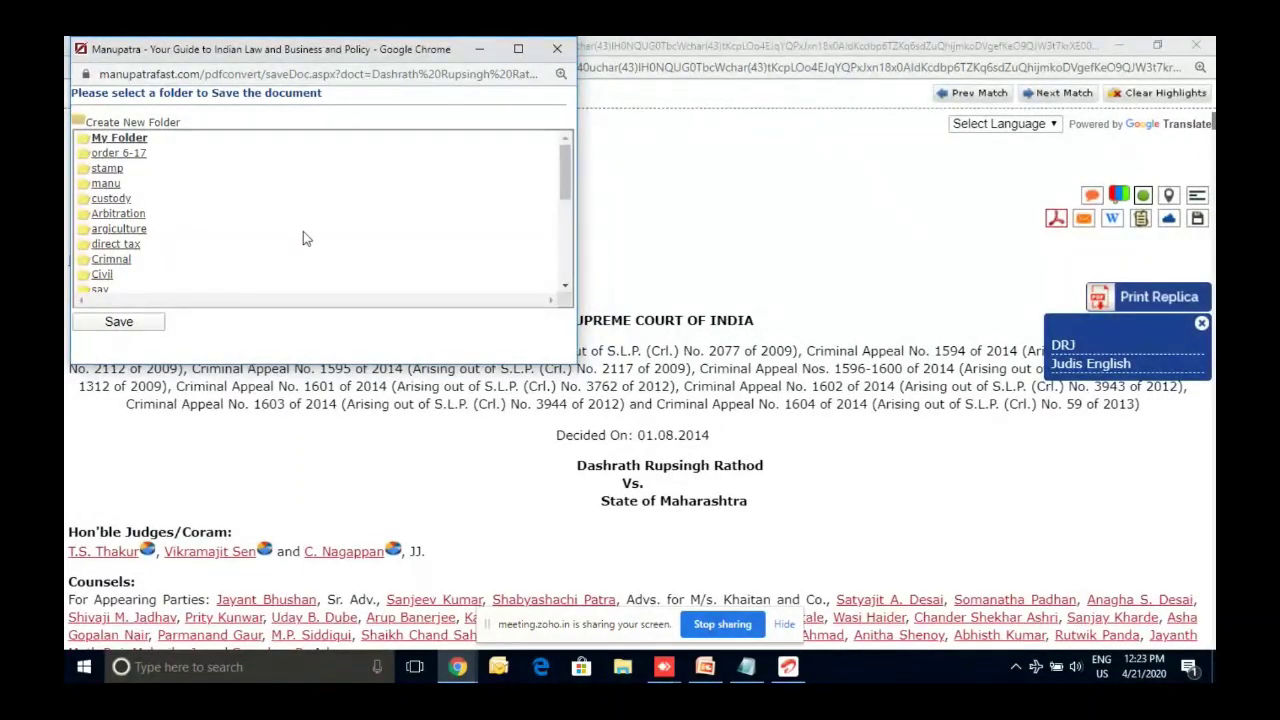
{"action": "scroll", "coordinate": [303, 238], "scroll_direction": "down", "scroll_amount": 3}
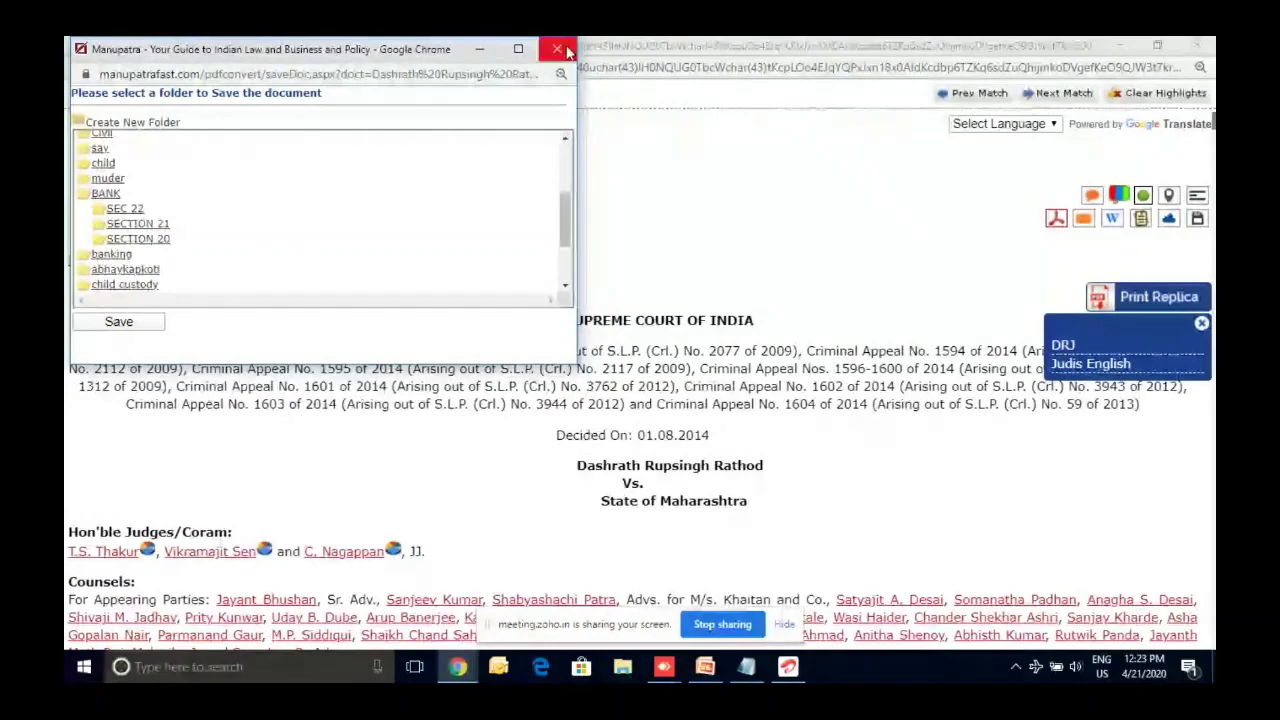
{"action": "left_click", "coordinate": [557, 49]}
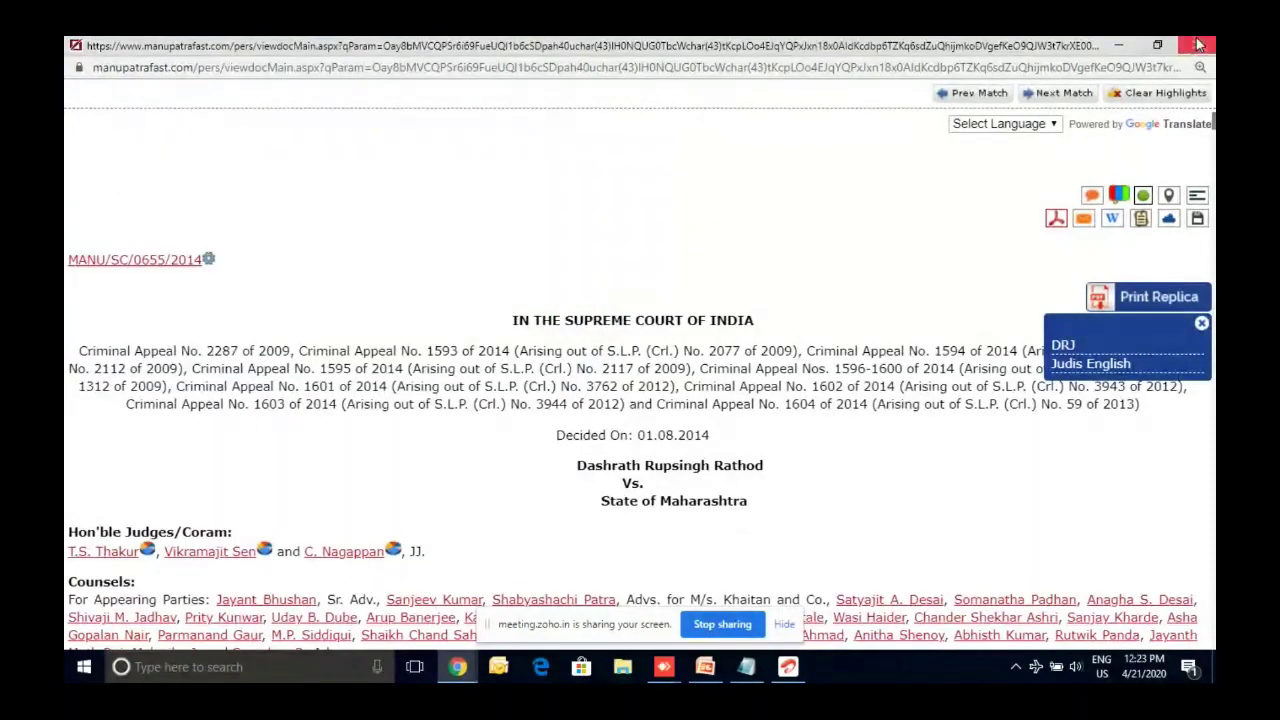
Close the judgment and run an Advance Search with vodafone as the Appellant/Respondent.
{"action": "left_click", "coordinate": [1197, 45]}
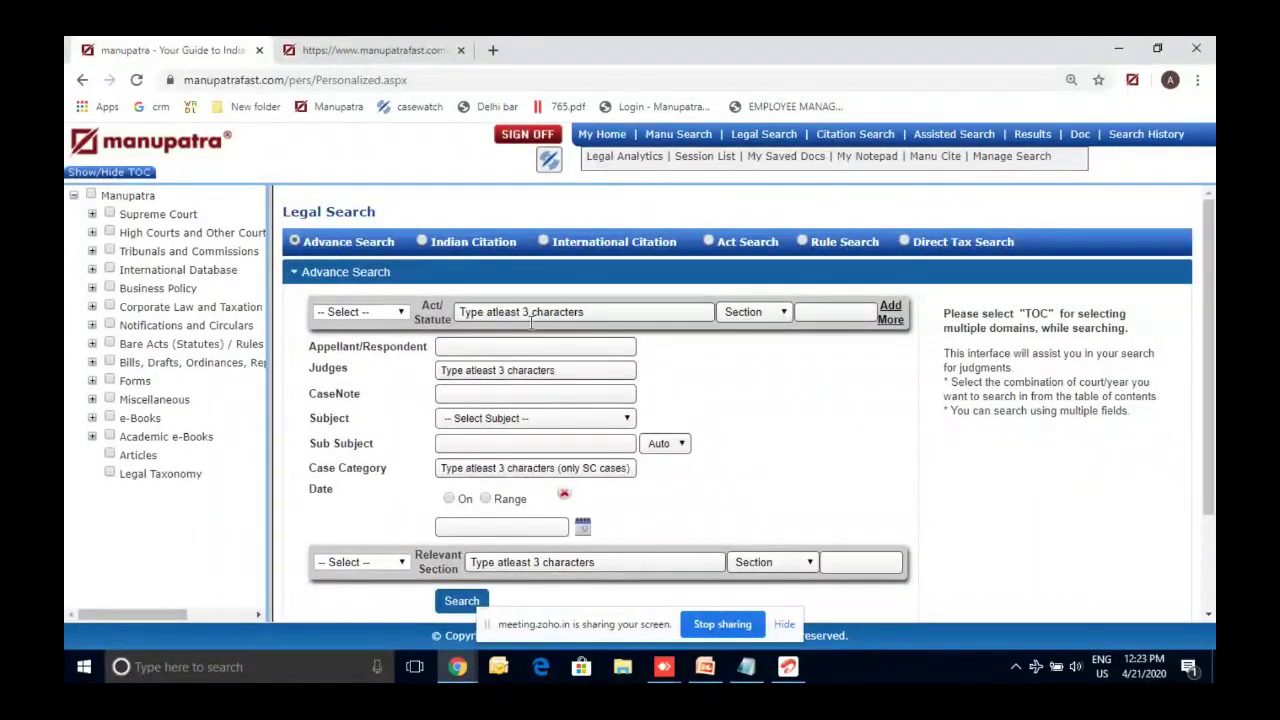
{"action": "left_click", "coordinate": [508, 347]}
{"action": "type", "text": "vo"}
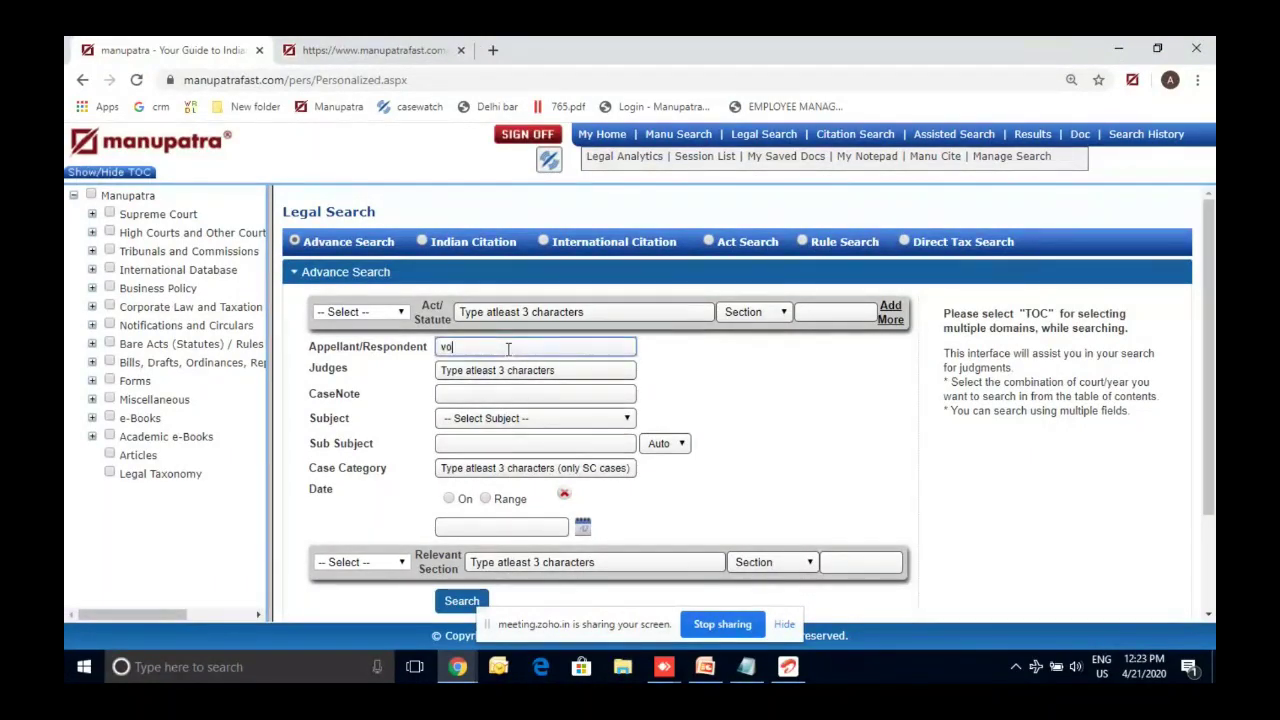
{"action": "type", "text": "dafone"}
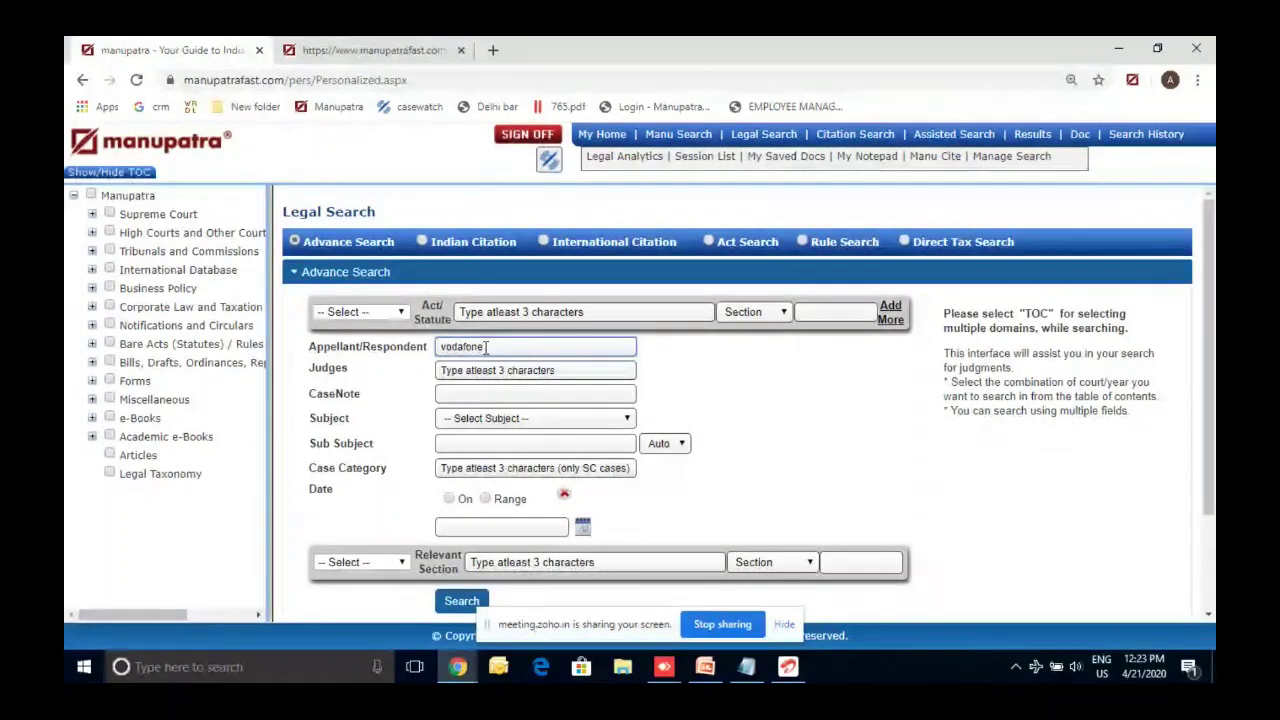
{"action": "left_click", "coordinate": [463, 603]}
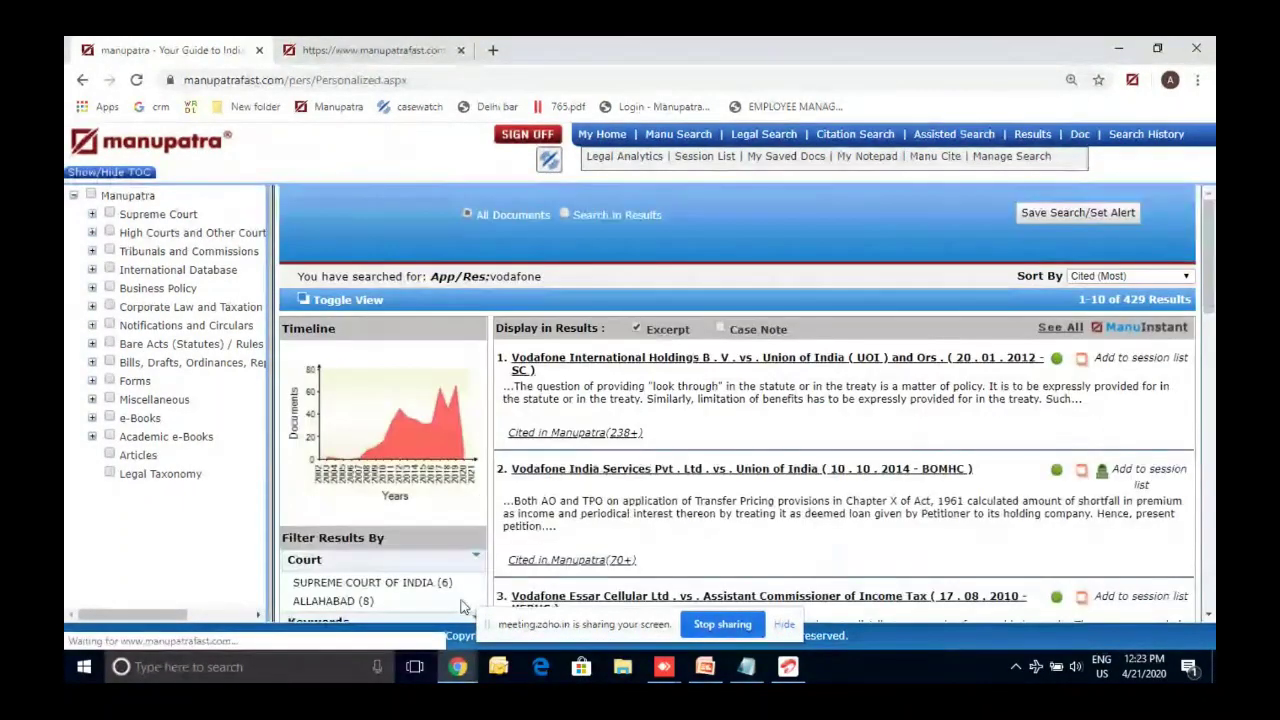
Highlight the title of the first result, Vodafone International Holdings B.V. vs. Union of India.
{"action": "triple_click", "coordinate": [548, 404]}
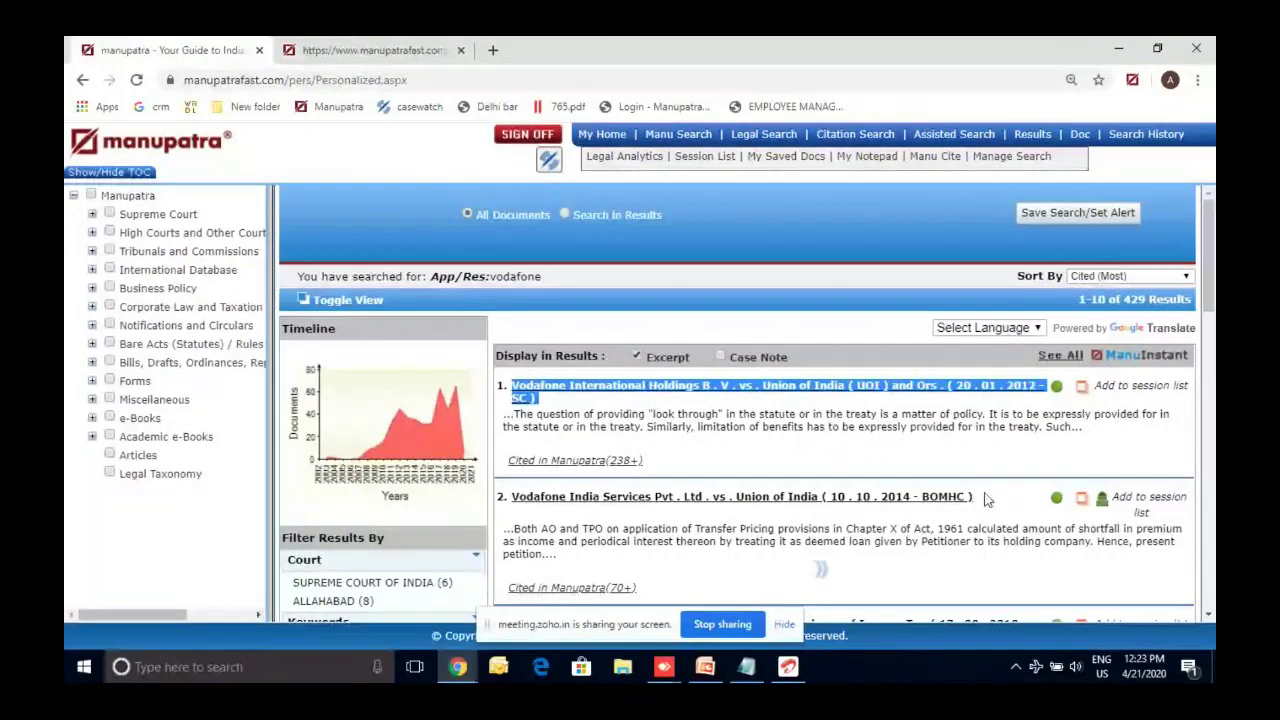
{"action": "scroll", "coordinate": [986, 499], "scroll_direction": "down", "scroll_amount": 1}
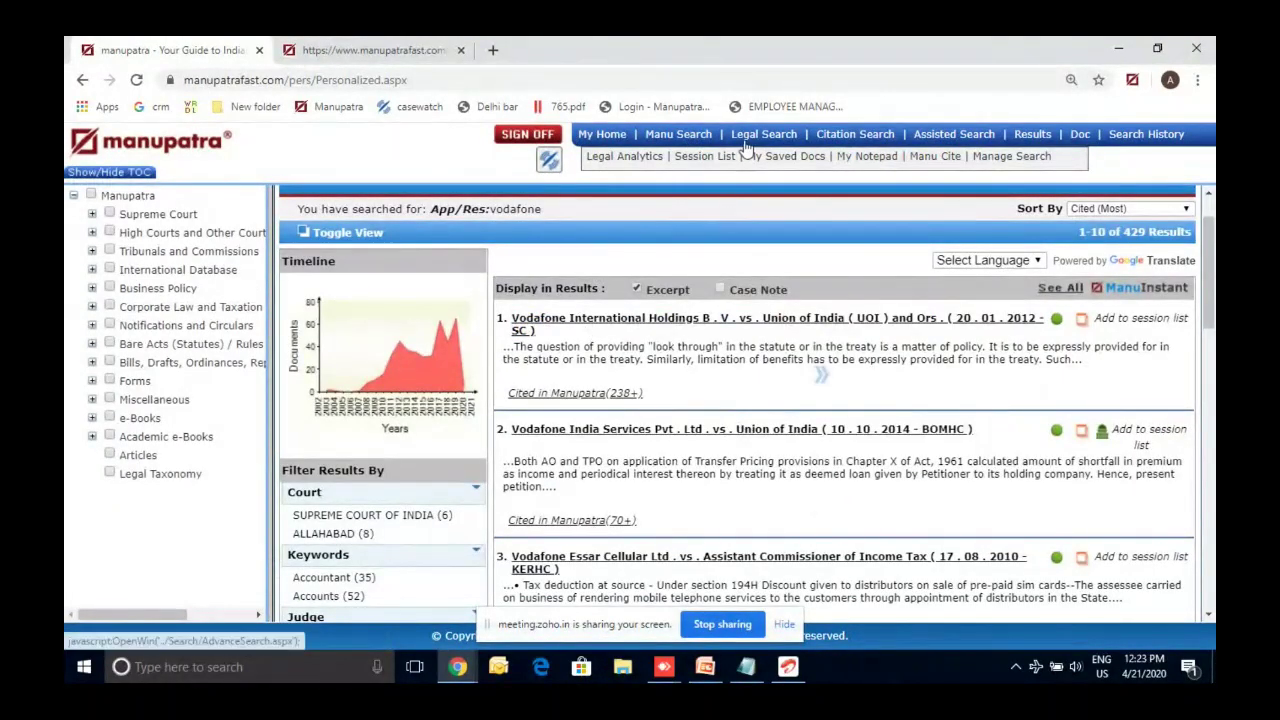
{"action": "triple_click", "coordinate": [545, 334]}
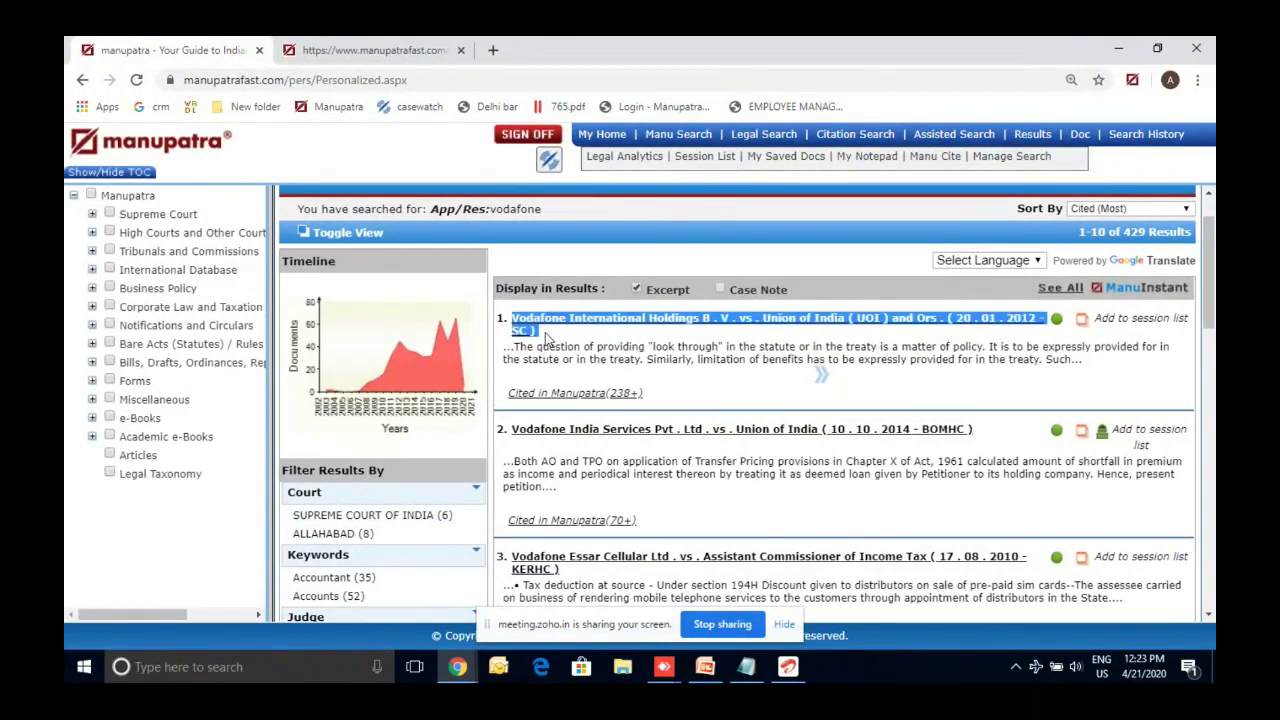
Start a new Legal Search and search for judgments with konkan railway mehul as the Appellant/Respondent.
{"action": "left_click", "coordinate": [757, 140]}
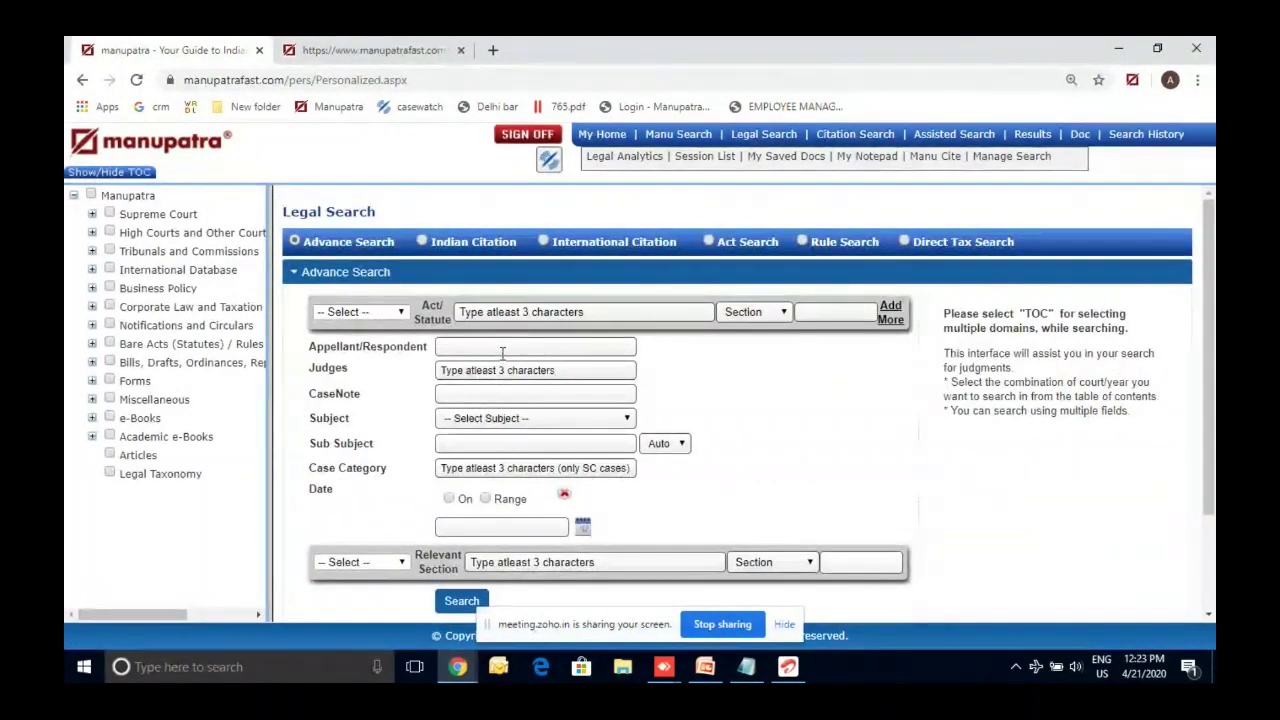
{"action": "left_click", "coordinate": [502, 352]}
{"action": "type", "text": "k"}
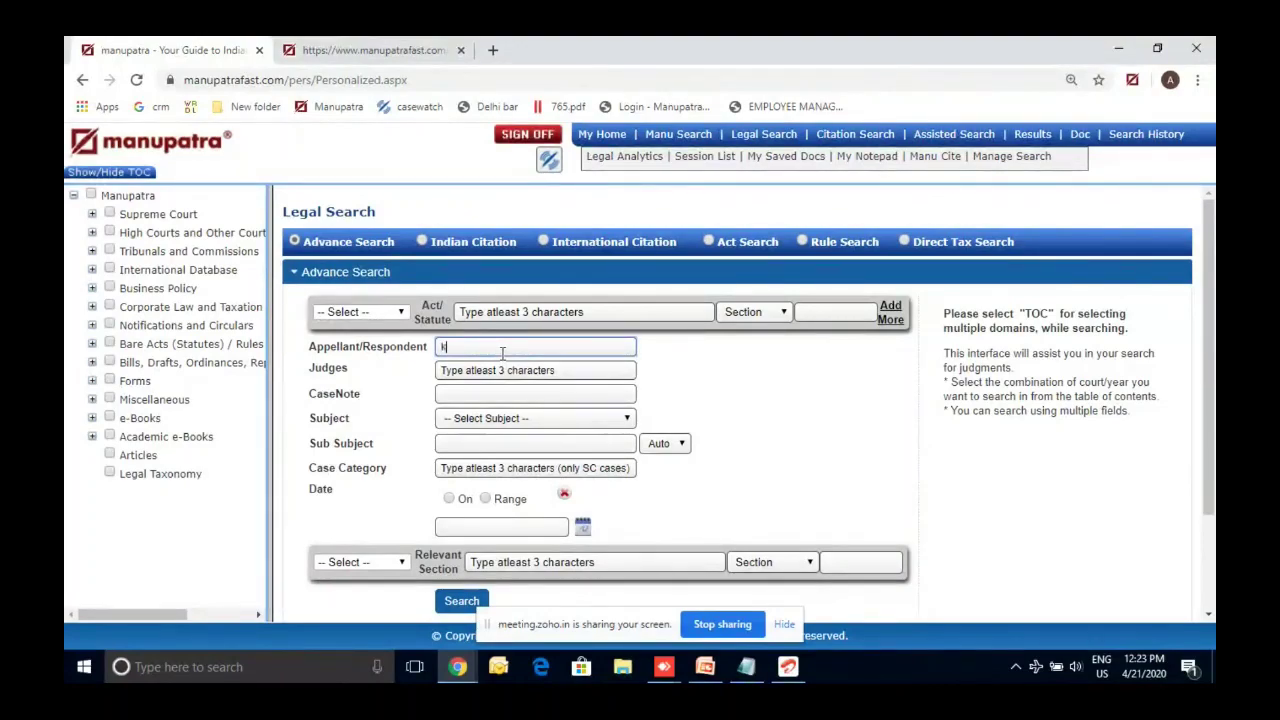
{"action": "type", "text": "onkan railway mehul"}
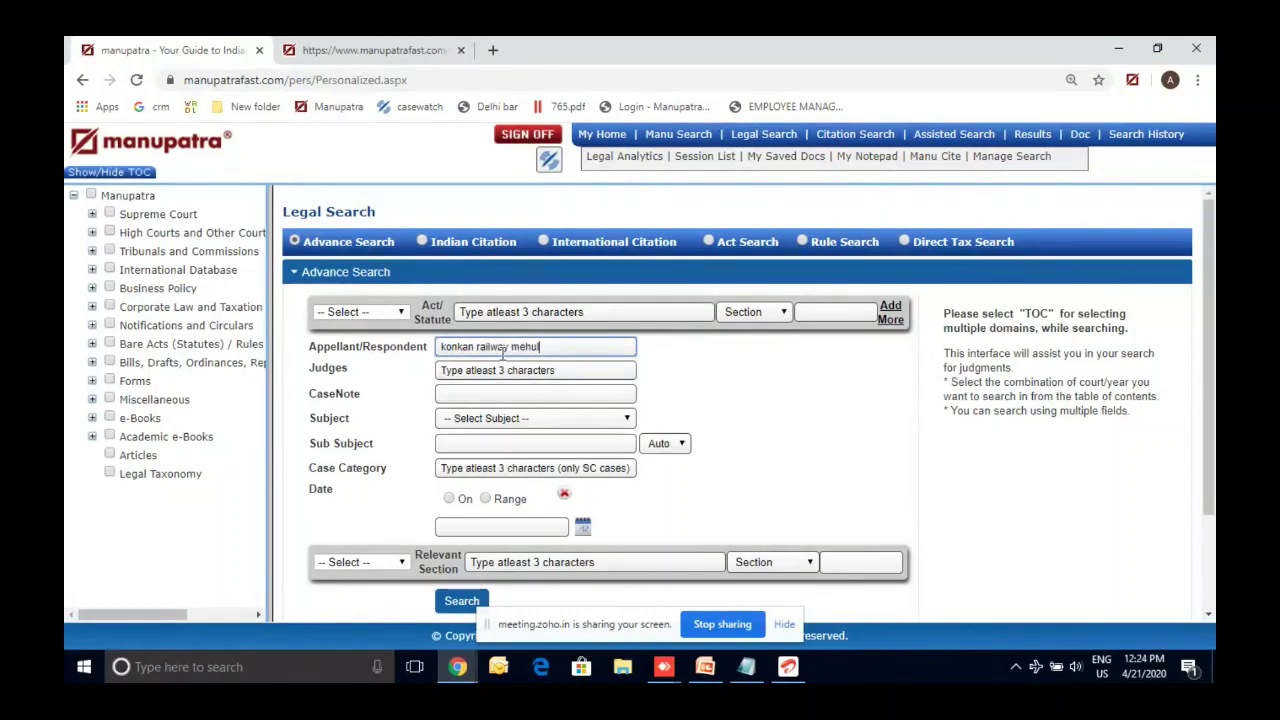
{"action": "left_click", "coordinate": [775, 440]}
{"action": "scroll", "coordinate": [772, 440], "scroll_direction": "down", "scroll_amount": 1}
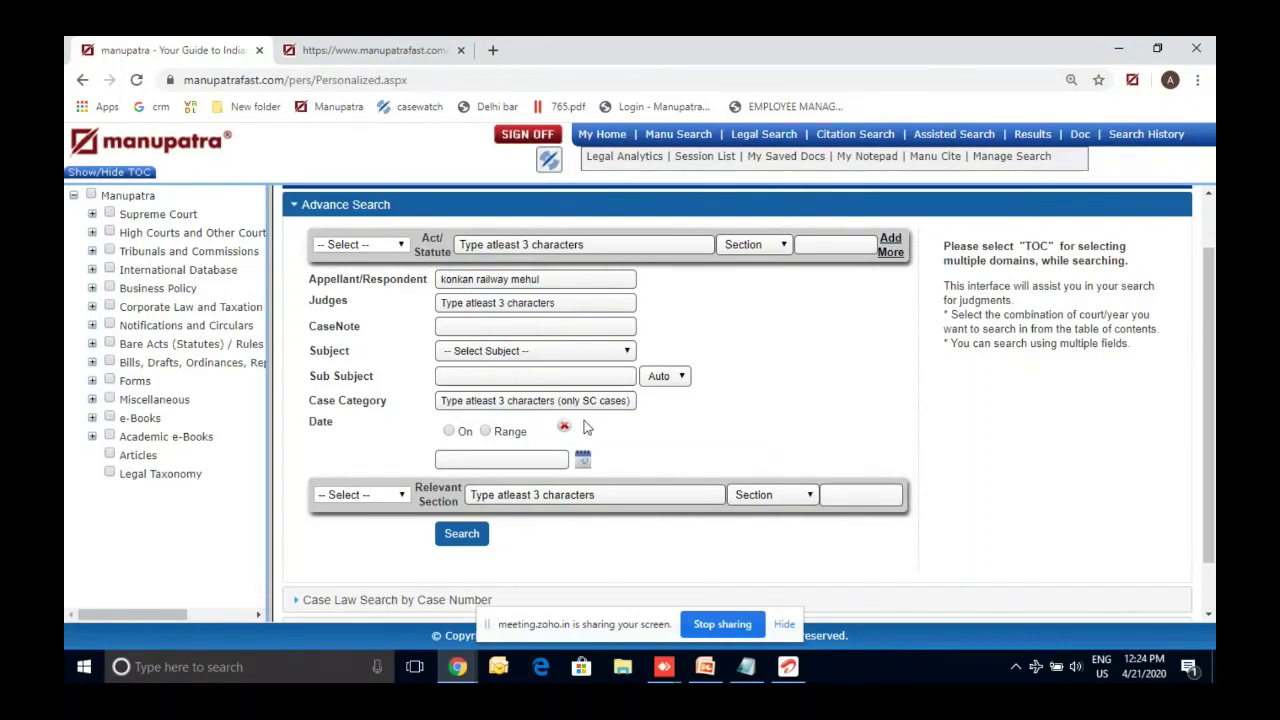
{"action": "left_click", "coordinate": [462, 535]}
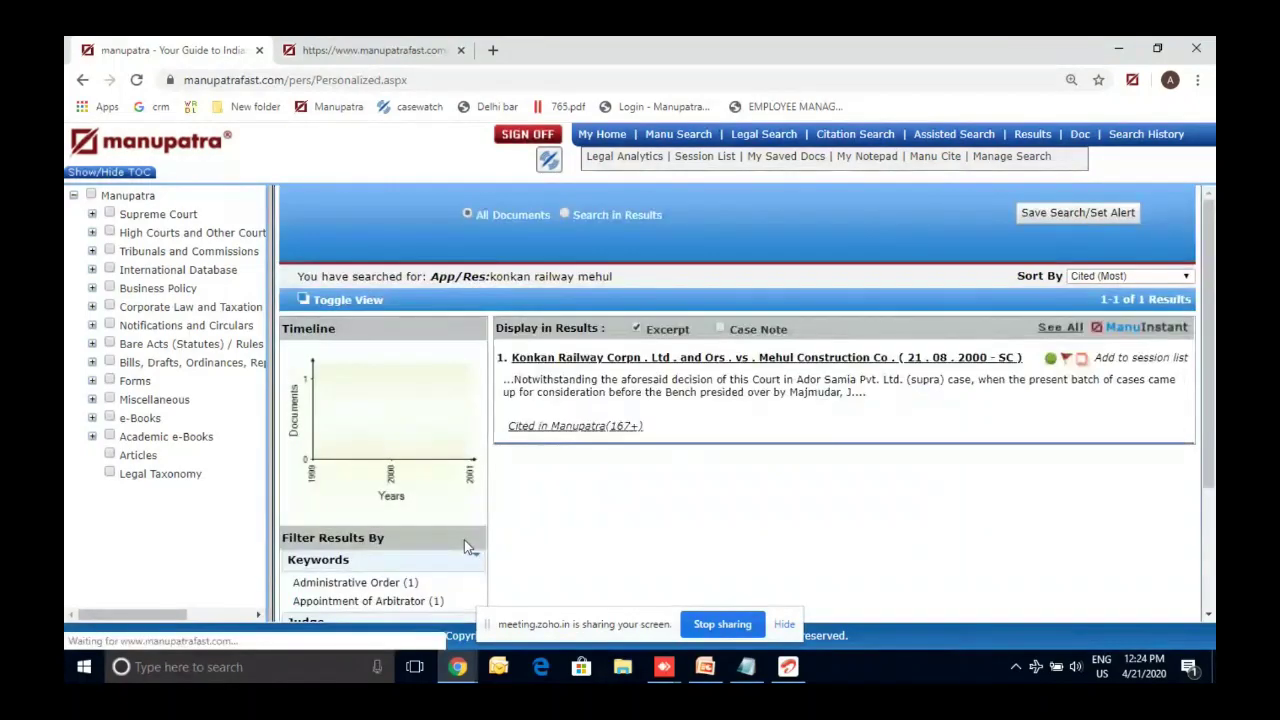
Open a new Legal Search form, enter gender justice as the CaseNote and clear that entry again.
{"action": "left_click", "coordinate": [750, 141]}
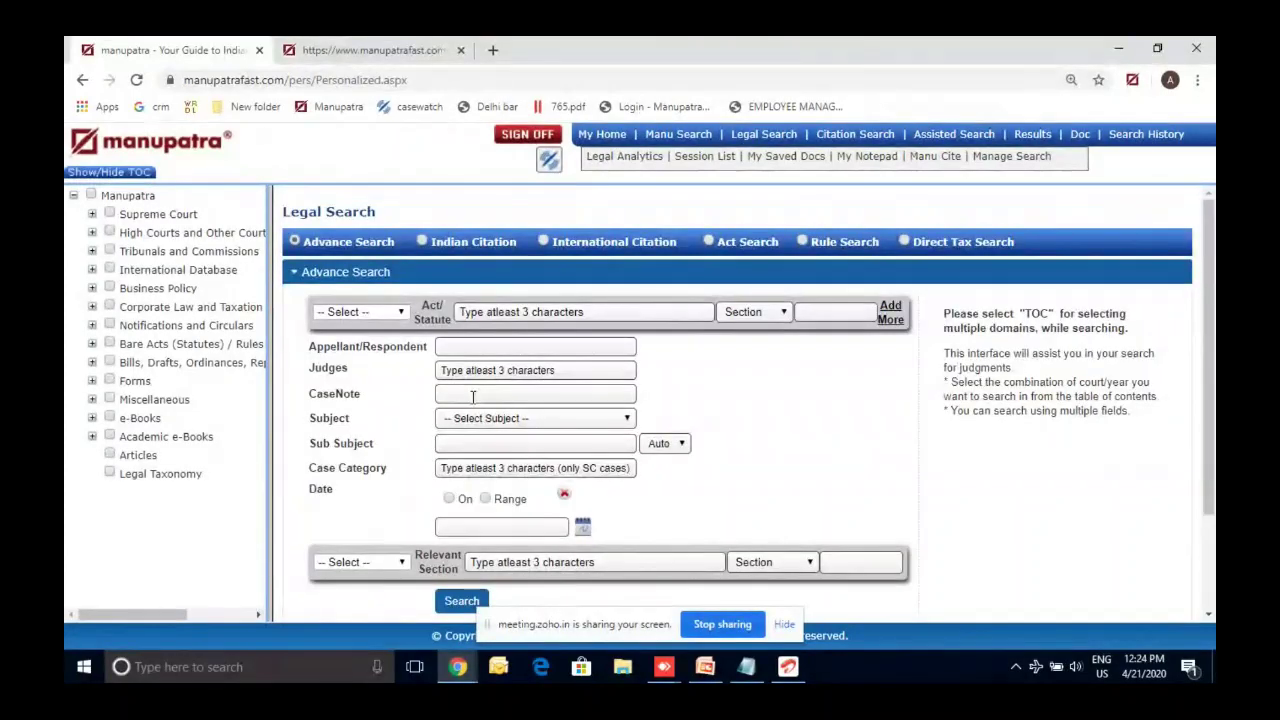
{"action": "left_click", "coordinate": [473, 397]}
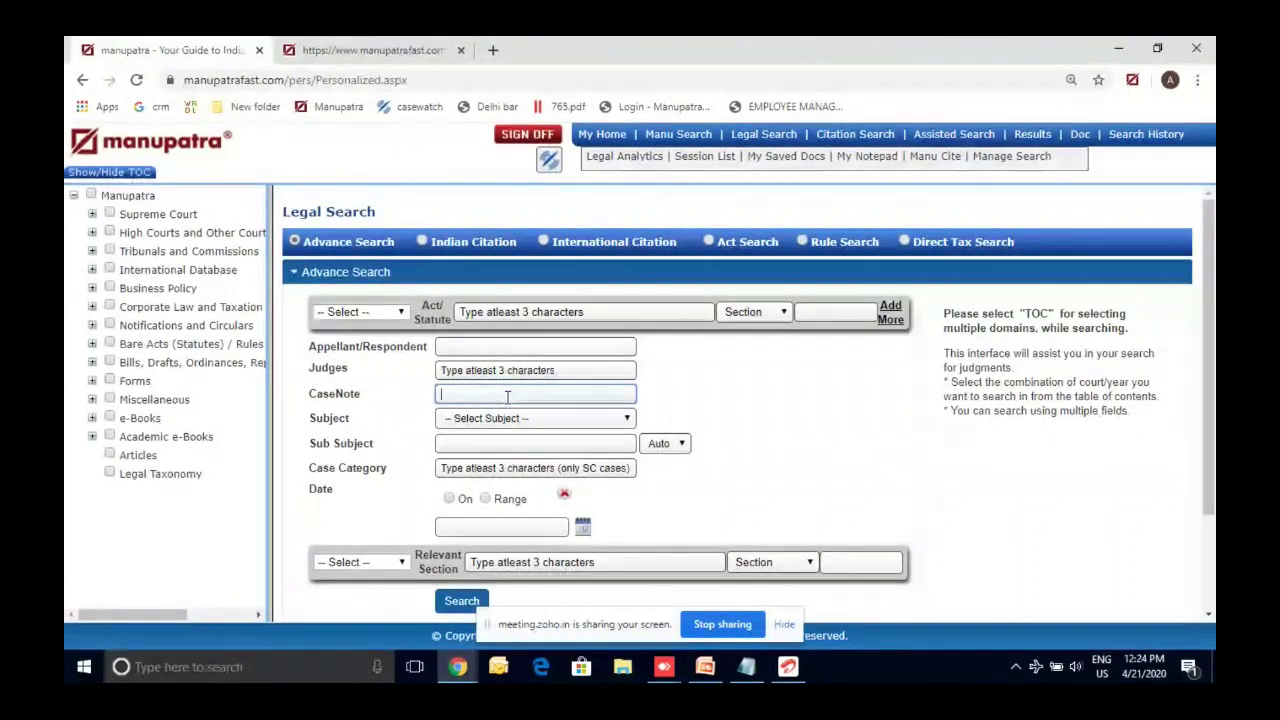
{"action": "type", "text": "gend"}
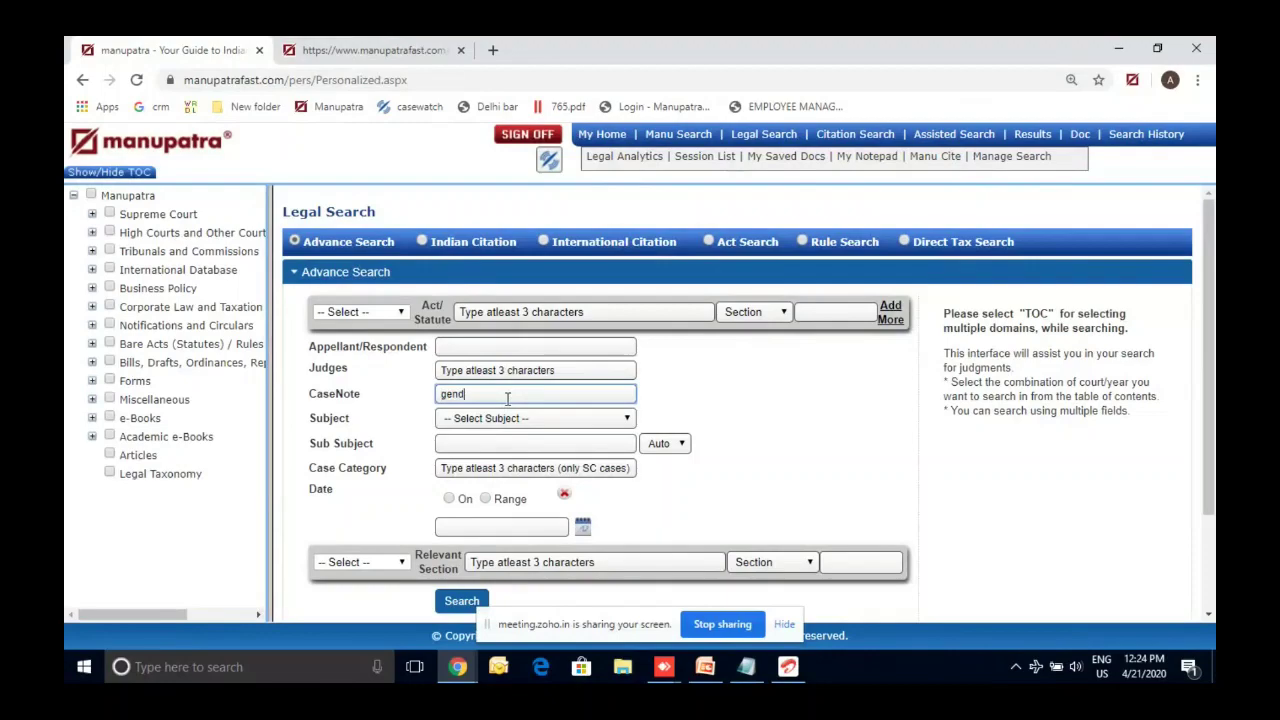
{"action": "type", "text": "er justice"}
{"action": "key", "text": "ctrl+a"}
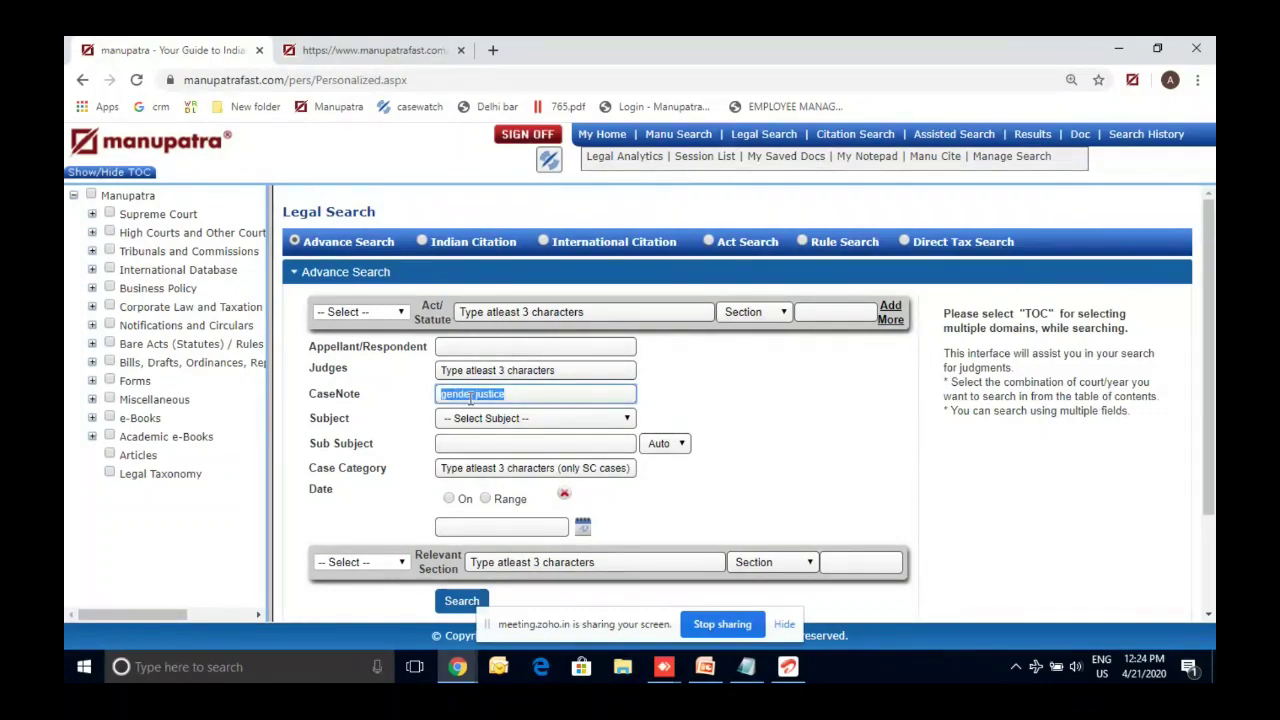
Set the Subject of the Advance Search to Insolvency.
{"action": "left_click", "coordinate": [492, 419]}
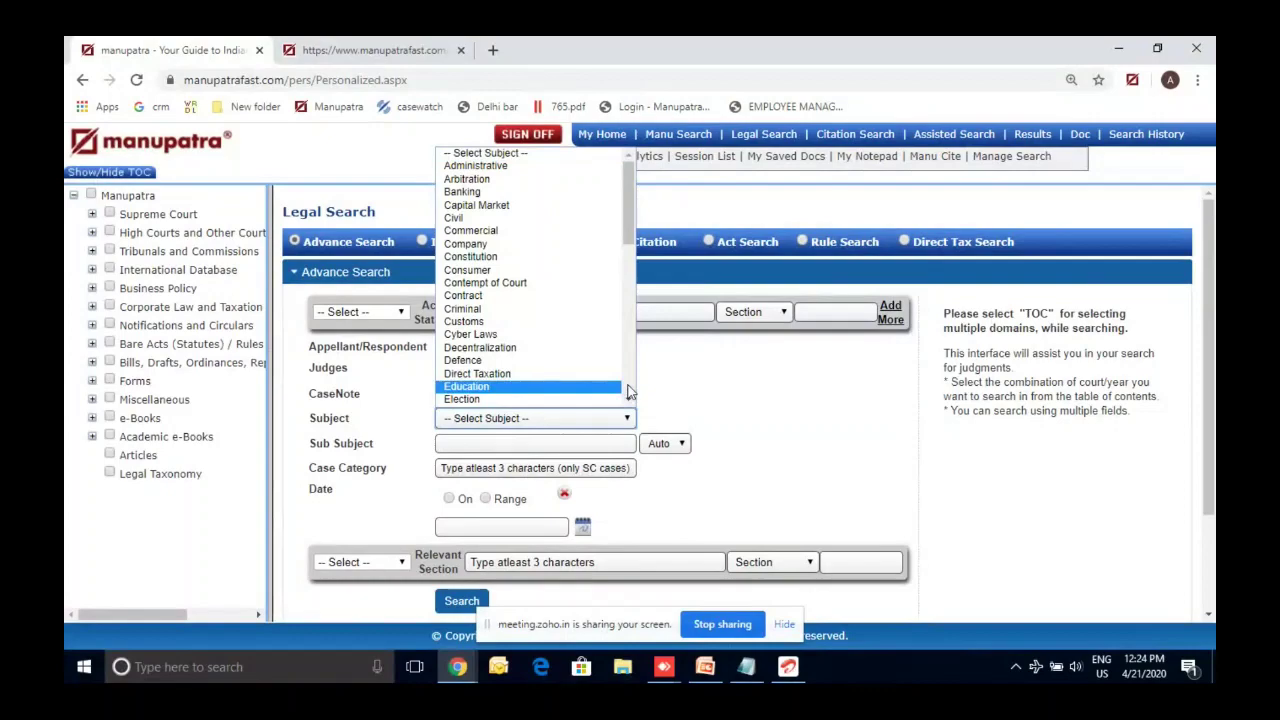
{"action": "scroll", "coordinate": [630, 392], "scroll_direction": "down", "scroll_amount": 5}
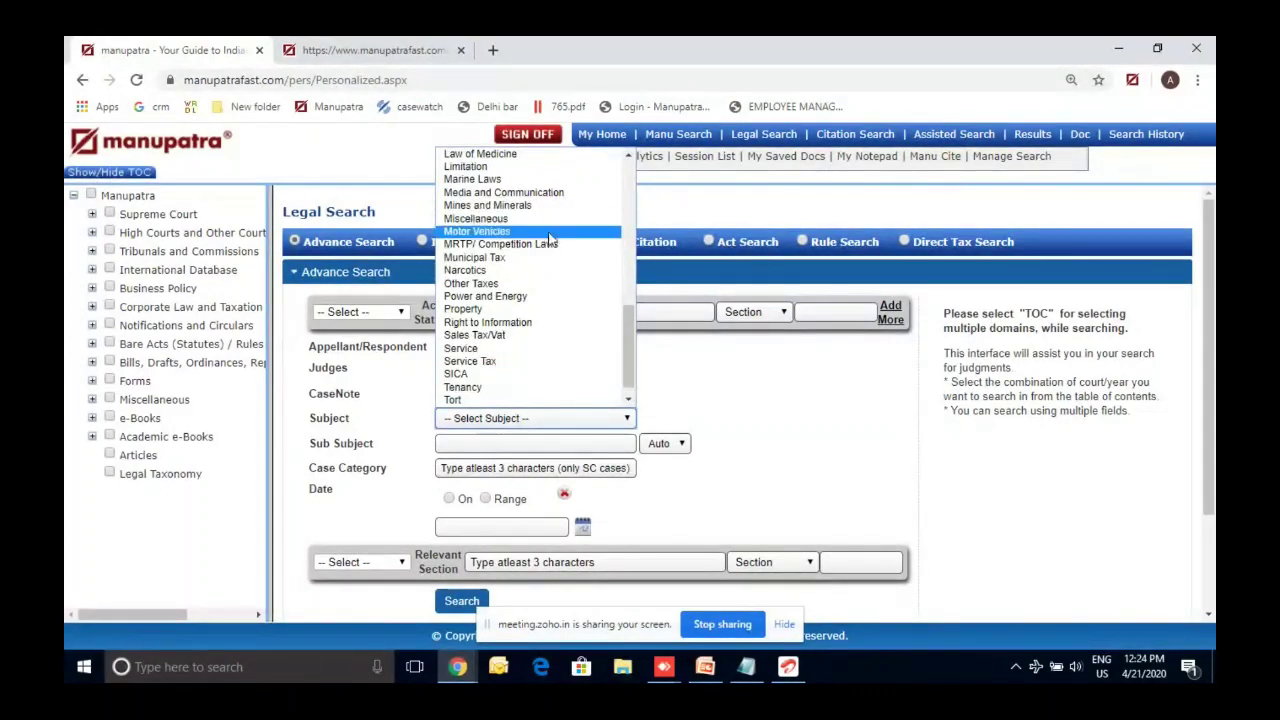
{"action": "key", "text": "Page_Up"}
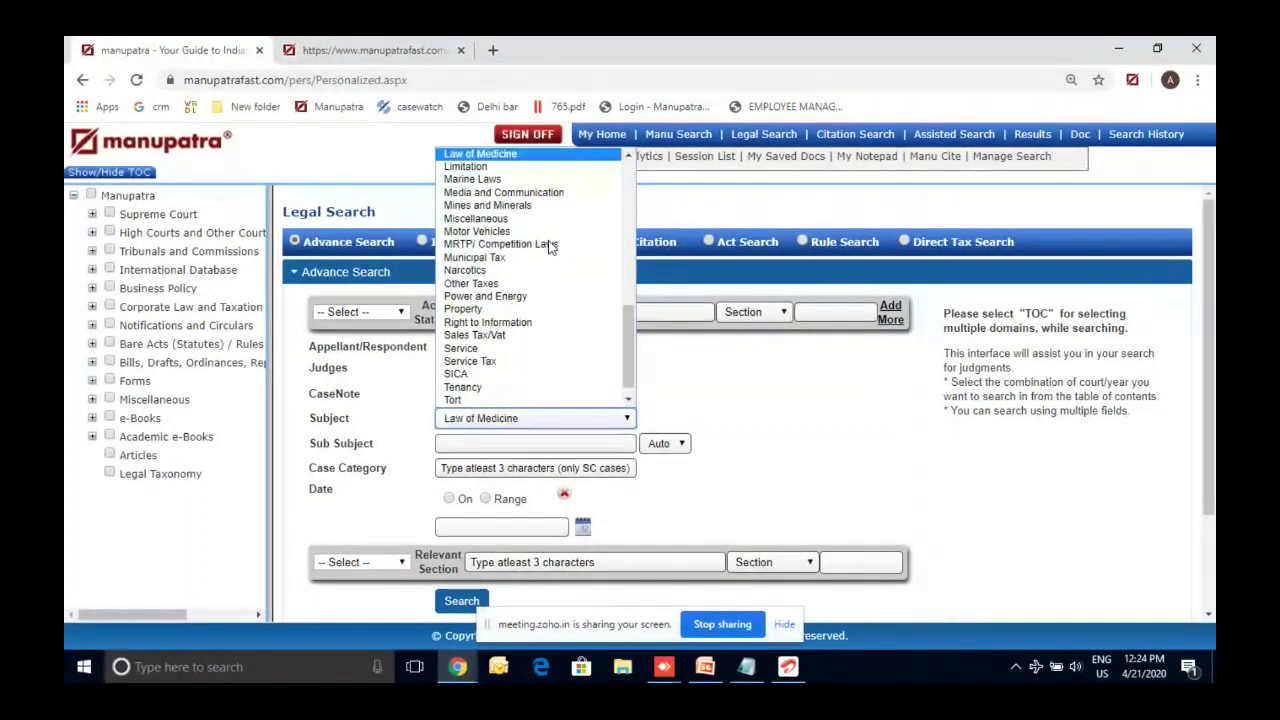
{"action": "key", "text": "Page_Up"}
{"action": "key", "text": "Up"}
{"action": "key", "text": "Up"}
{"action": "key", "text": "Up"}
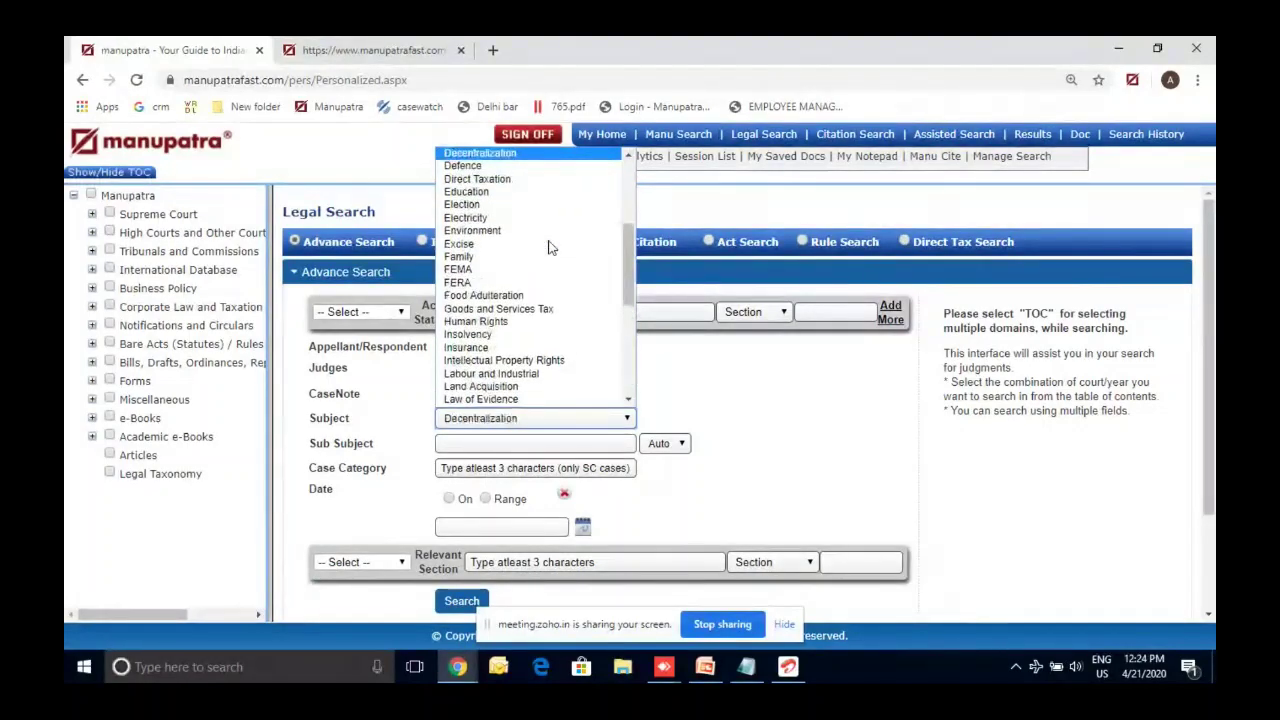
{"action": "key", "text": "Down"}
{"action": "key", "text": "Up"}
{"action": "key", "text": "Up"}
{"action": "key", "text": "Up"}
{"action": "key", "text": "Up"}
{"action": "key", "text": "Up"}
{"action": "key", "text": "Up"}
{"action": "key", "text": "Up"}
{"action": "key", "text": "Up"}
{"action": "key", "text": "Up"}
{"action": "key", "text": "Up"}
{"action": "key", "text": "Up"}
{"action": "key", "text": "Up"}
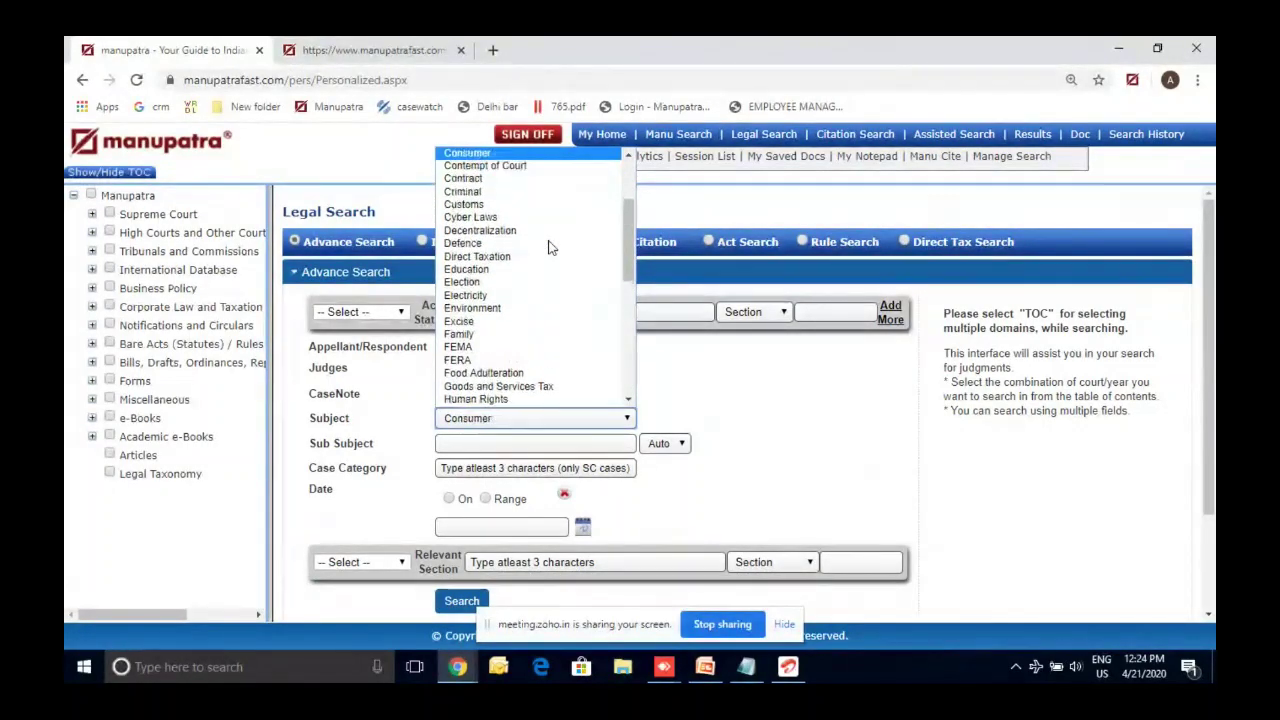
{"action": "key", "text": "Up"}
{"action": "key", "text": "Up"}
{"action": "key", "text": "Down"}
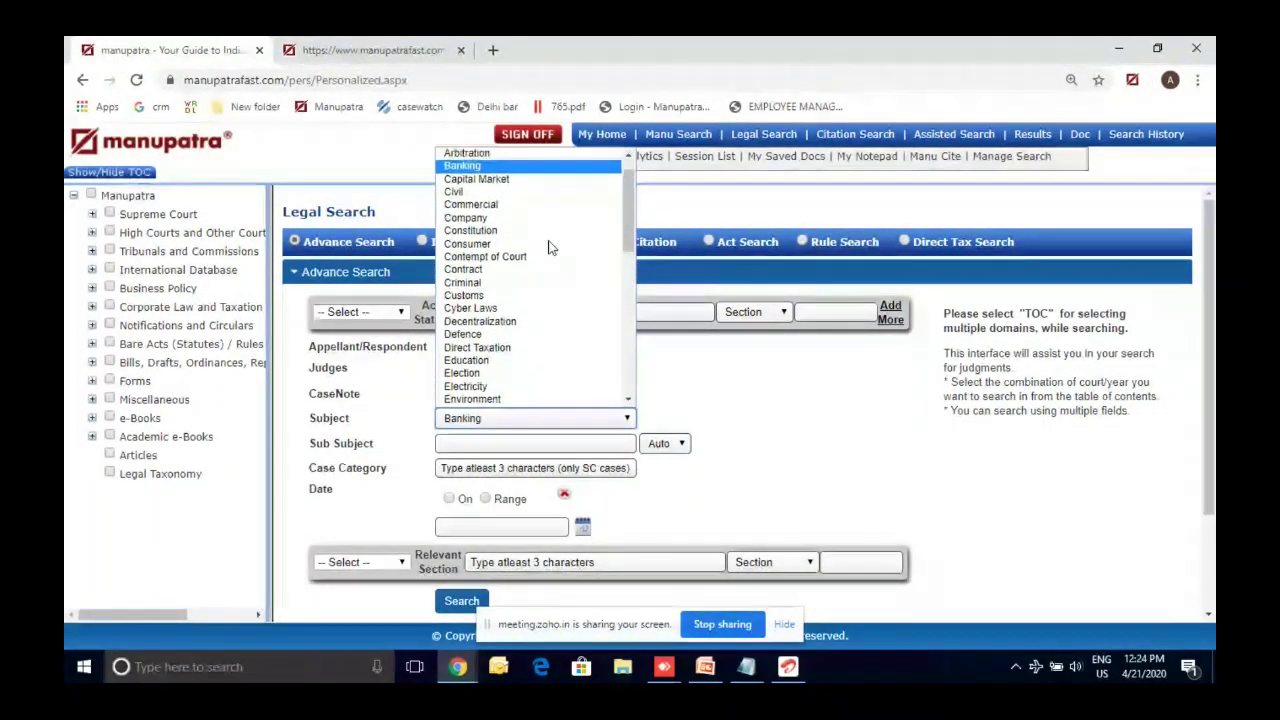
{"action": "key", "text": "Down"}
{"action": "key", "text": "i"}
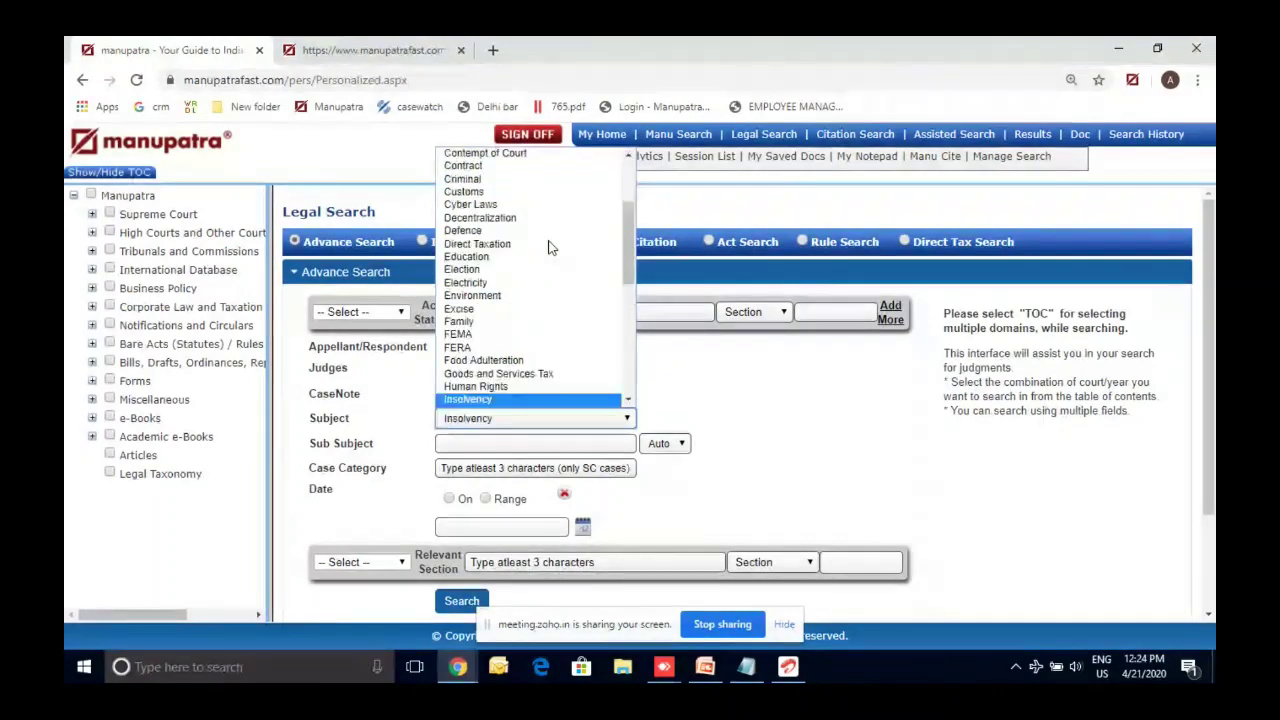
{"action": "key", "text": "Return"}
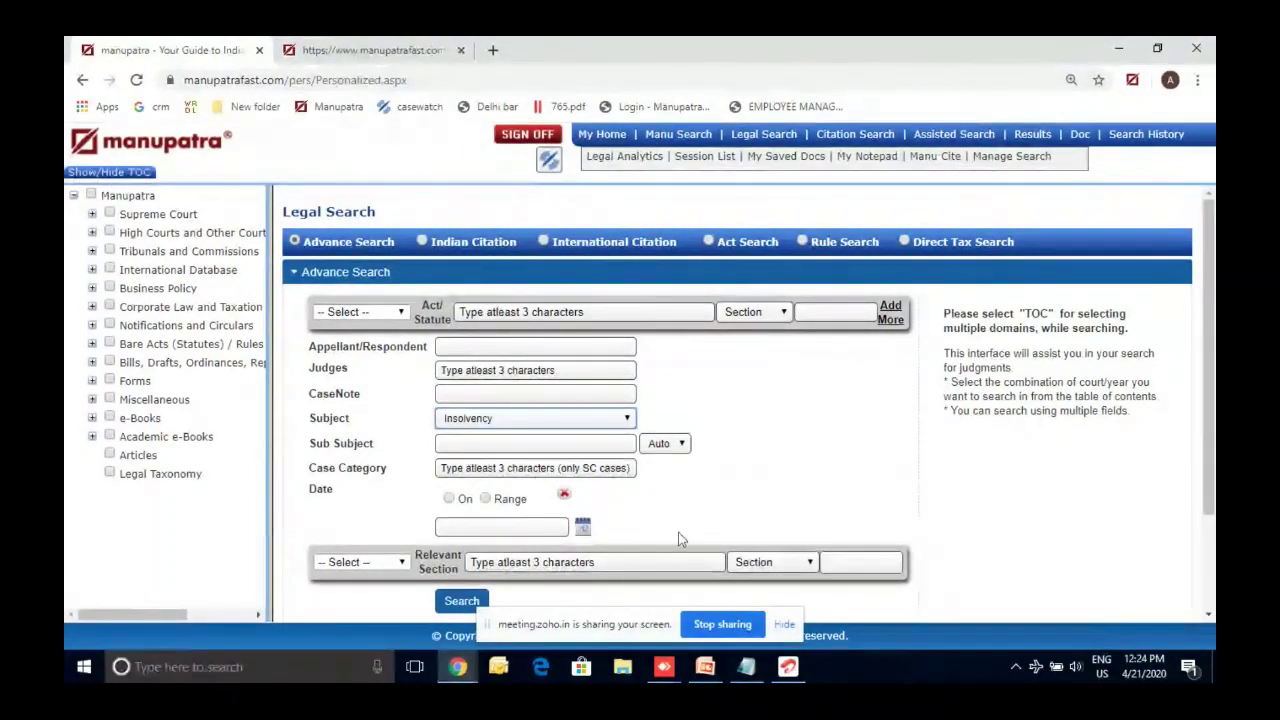
Run the subject search and sort the resulting judgments by Decision Date (Newest).
{"action": "scroll", "coordinate": [680, 535], "scroll_direction": "down", "scroll_amount": 1}
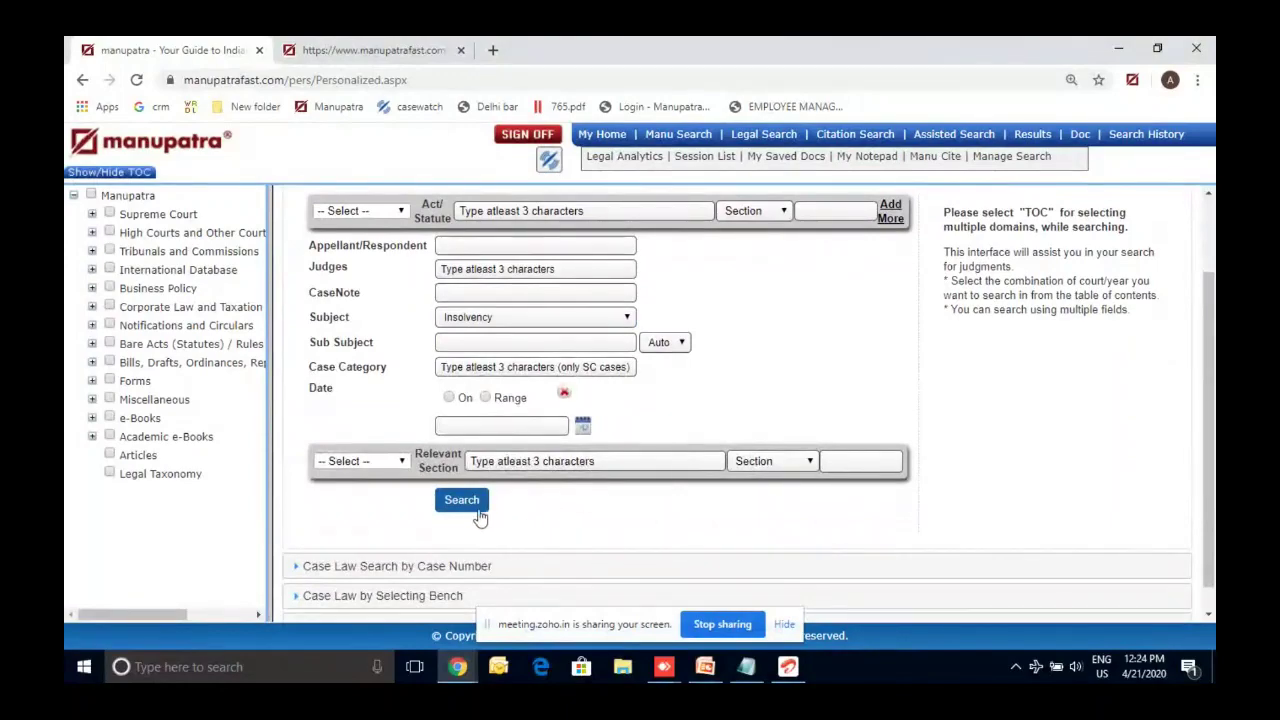
{"action": "left_click", "coordinate": [462, 500]}
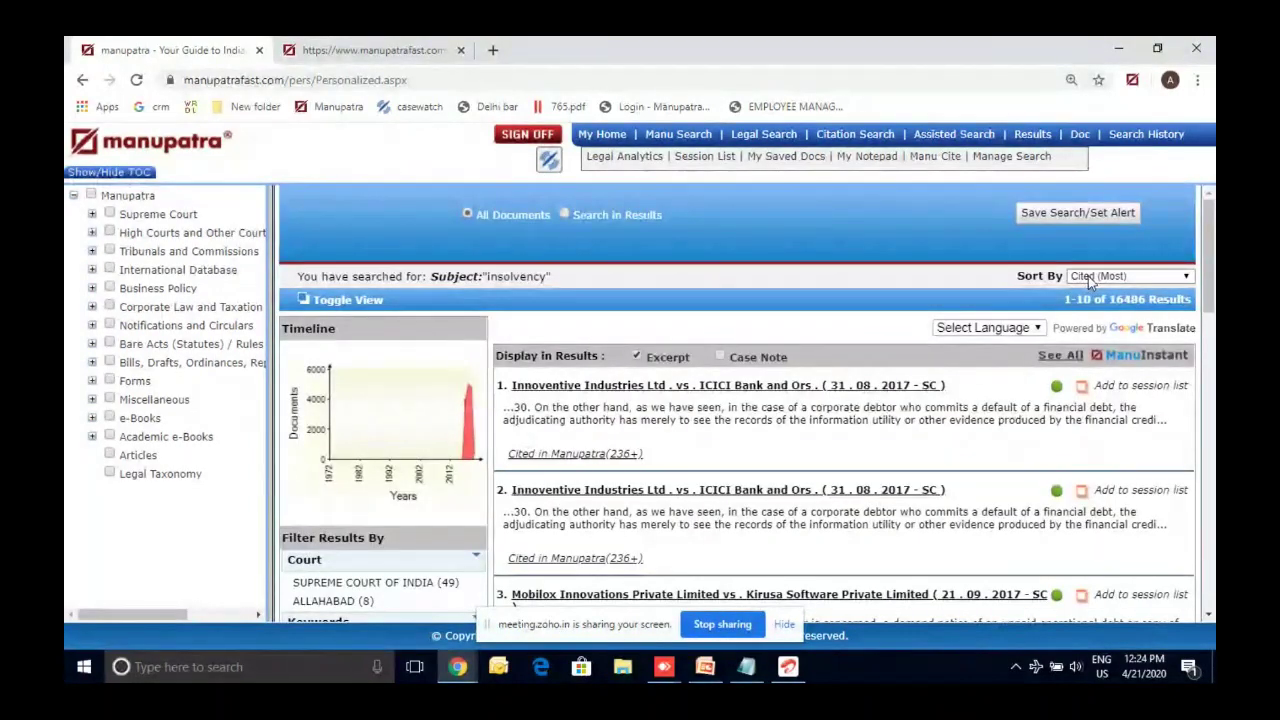
{"action": "left_click", "coordinate": [1090, 280]}
{"action": "left_click", "coordinate": [1121, 329]}
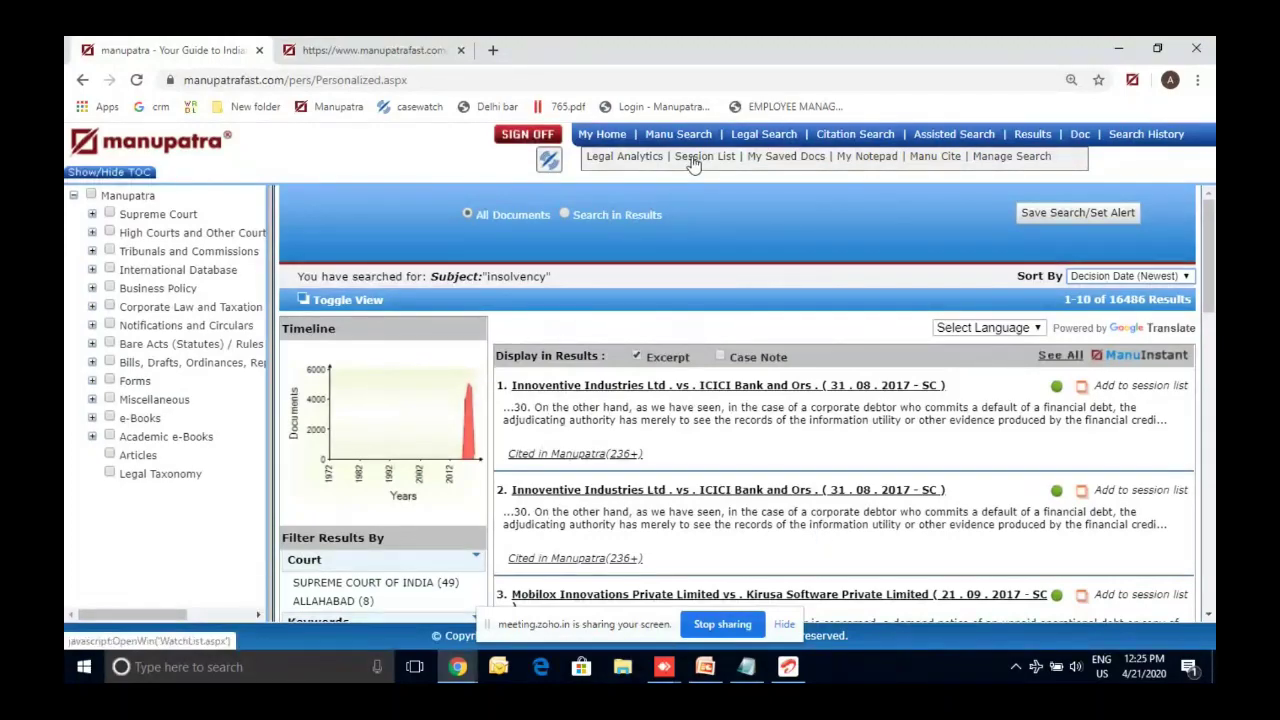
{"action": "left_click", "coordinate": [492, 49]}
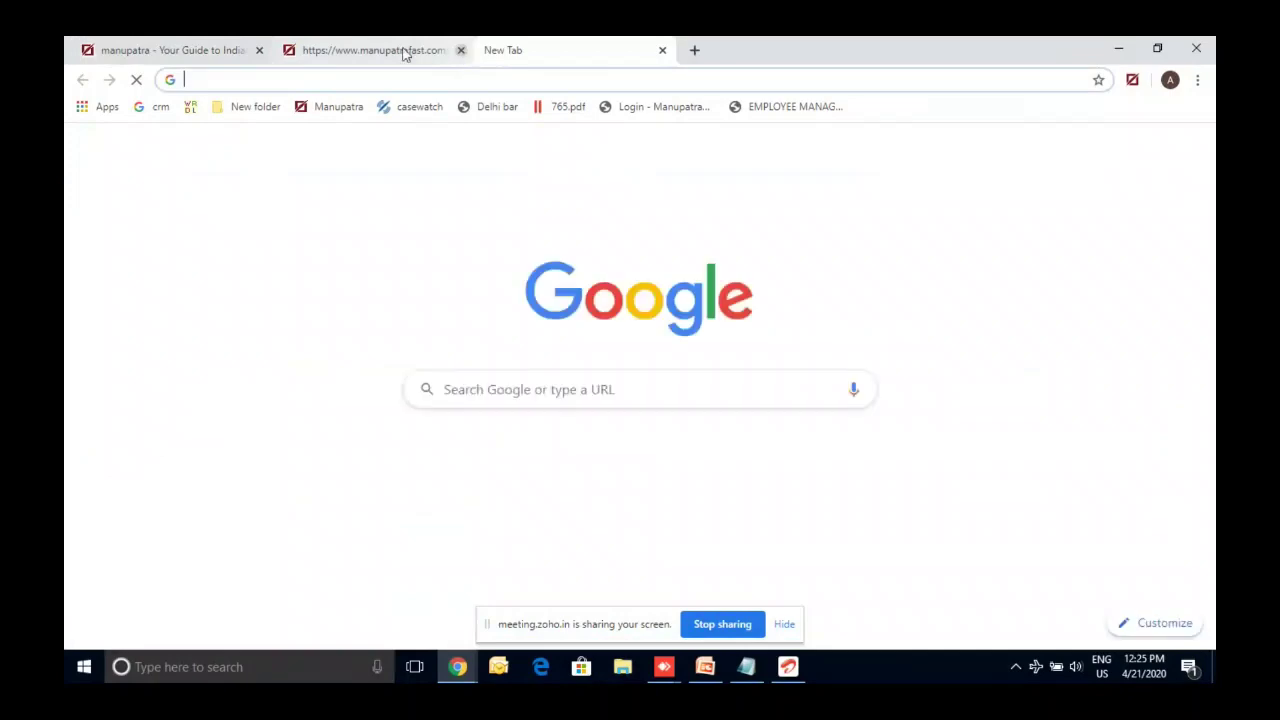
{"action": "left_click", "coordinate": [398, 53]}
{"action": "left_click", "coordinate": [220, 45]}
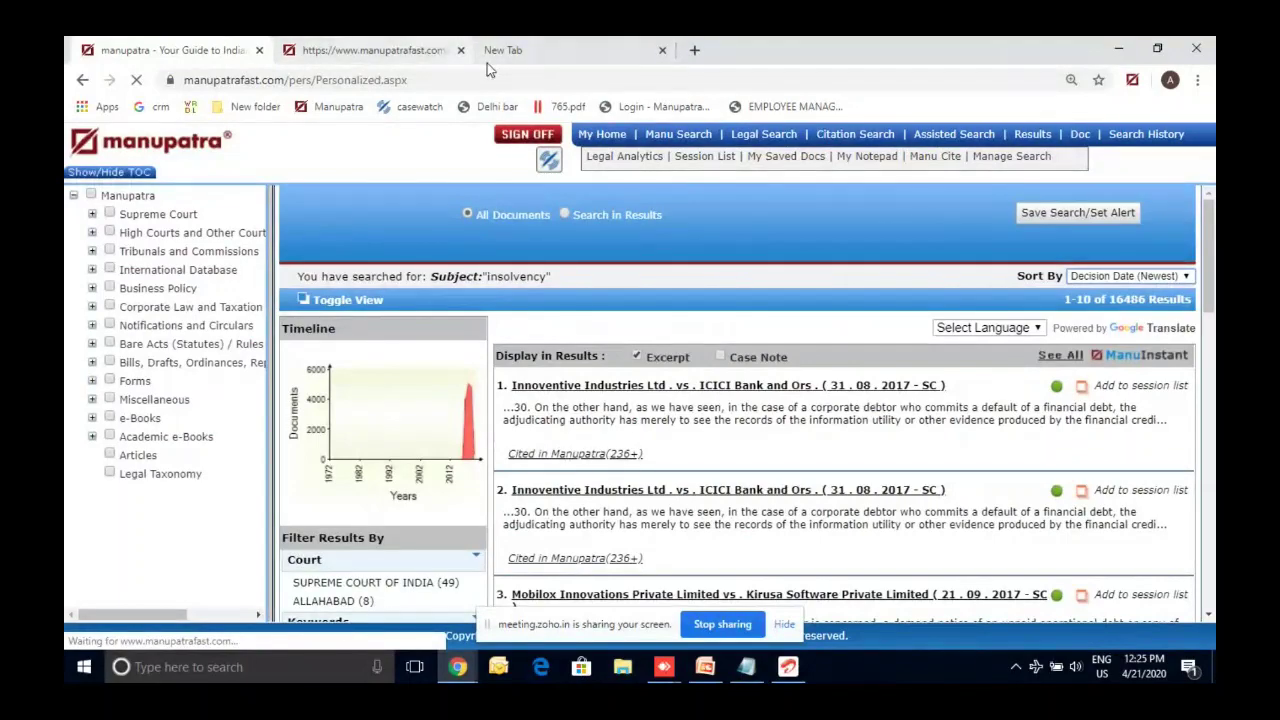
Start a new Legal Search and search for judgments with INDIAN PENAL CODE 1860 IPC, Section 302 as the Relevant Section.
{"action": "left_click", "coordinate": [777, 145]}
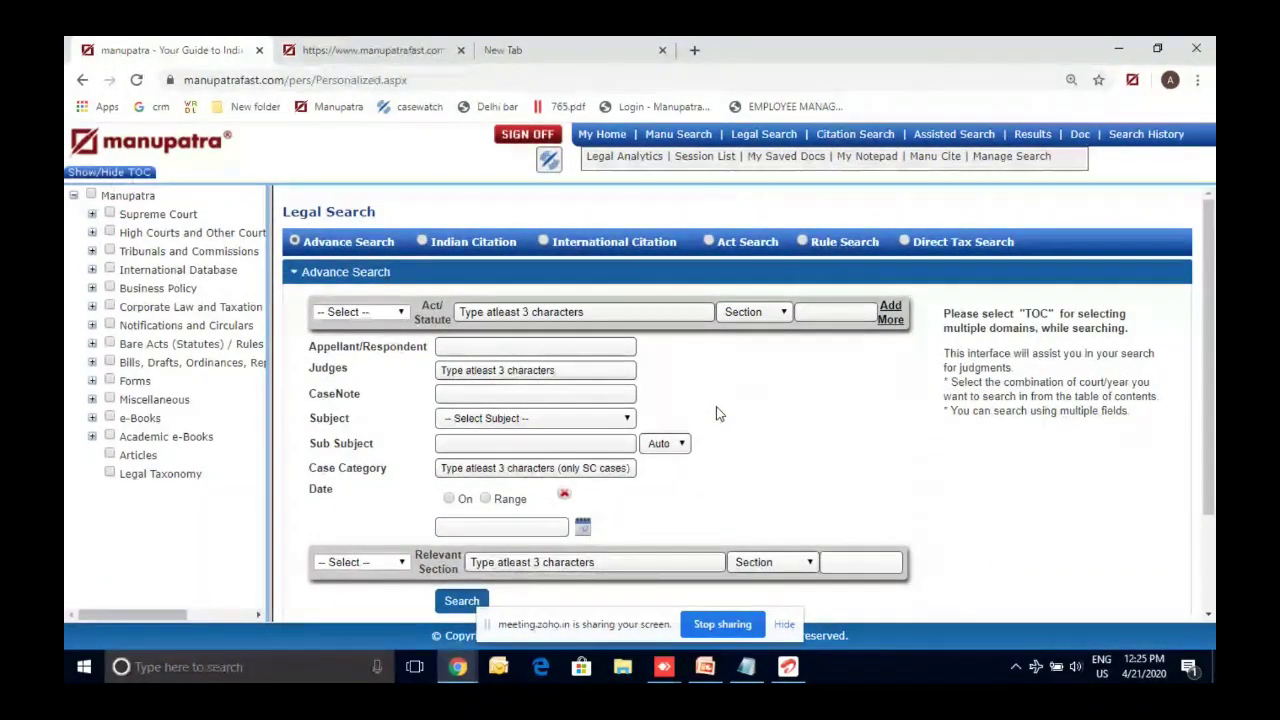
{"action": "left_click", "coordinate": [535, 565]}
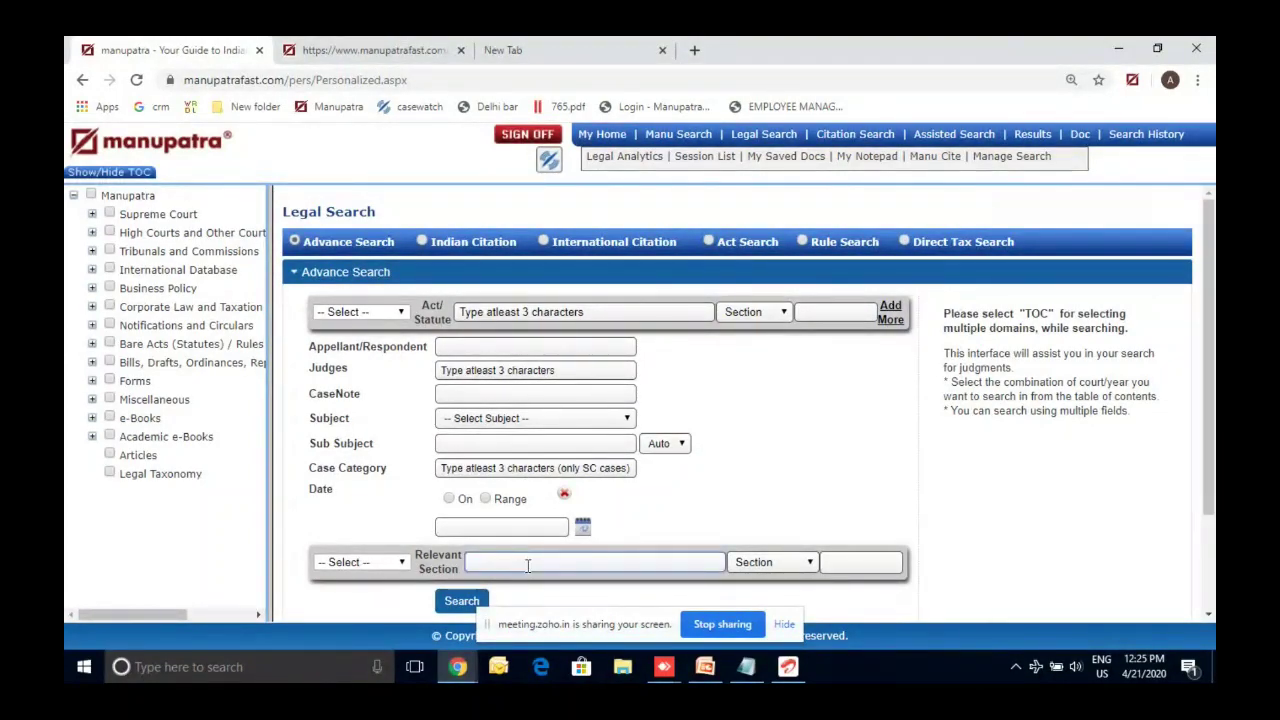
{"action": "type", "text": "ip"}
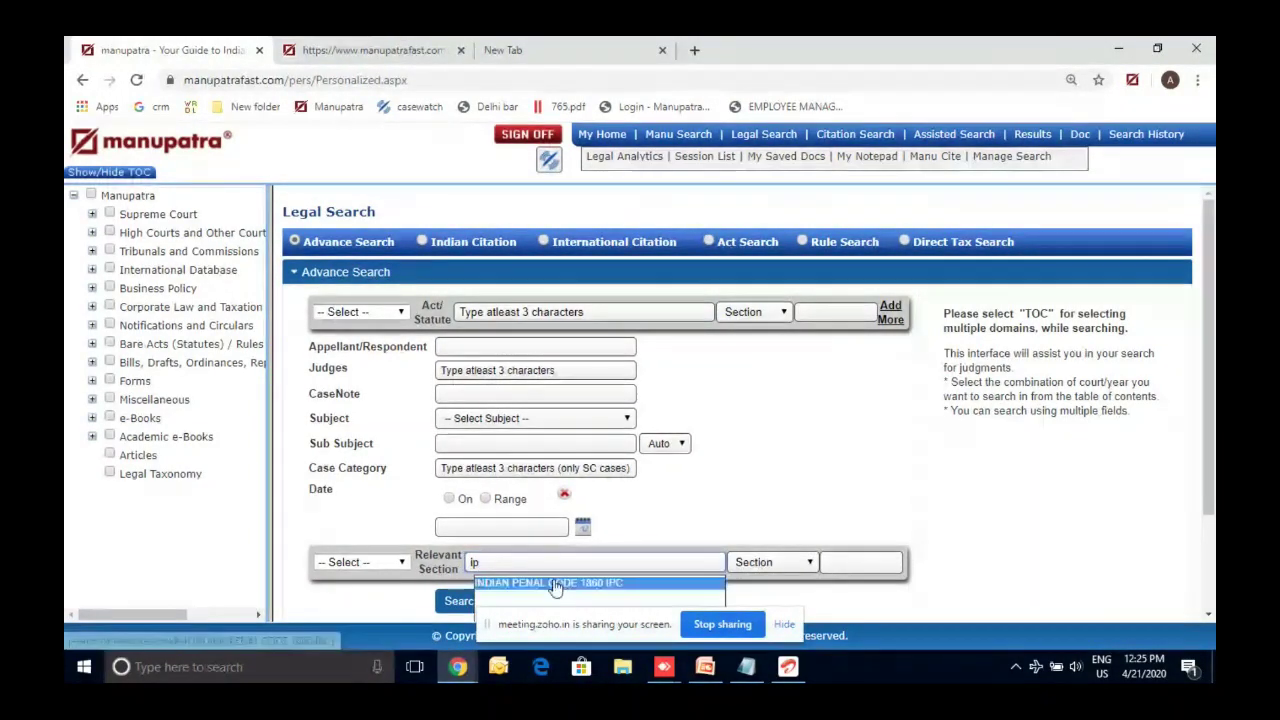
{"action": "left_click", "coordinate": [548, 582]}
{"action": "left_click", "coordinate": [837, 565]}
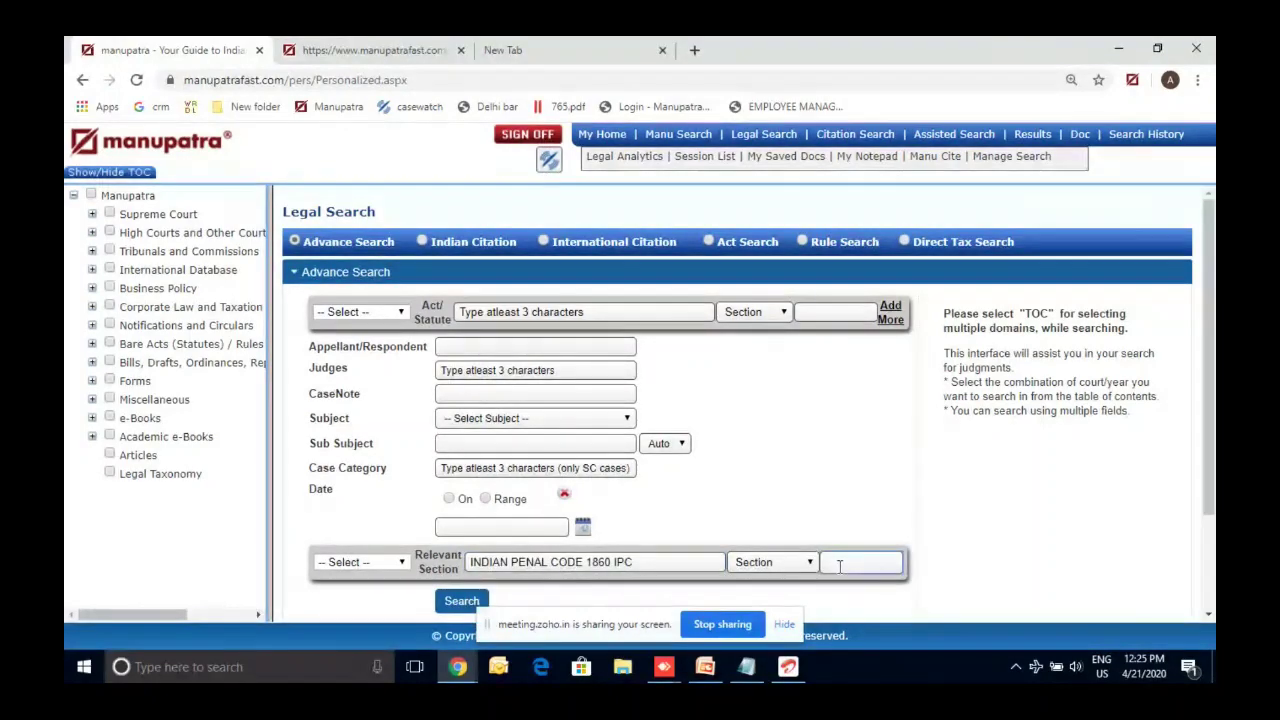
{"action": "type", "text": "302"}
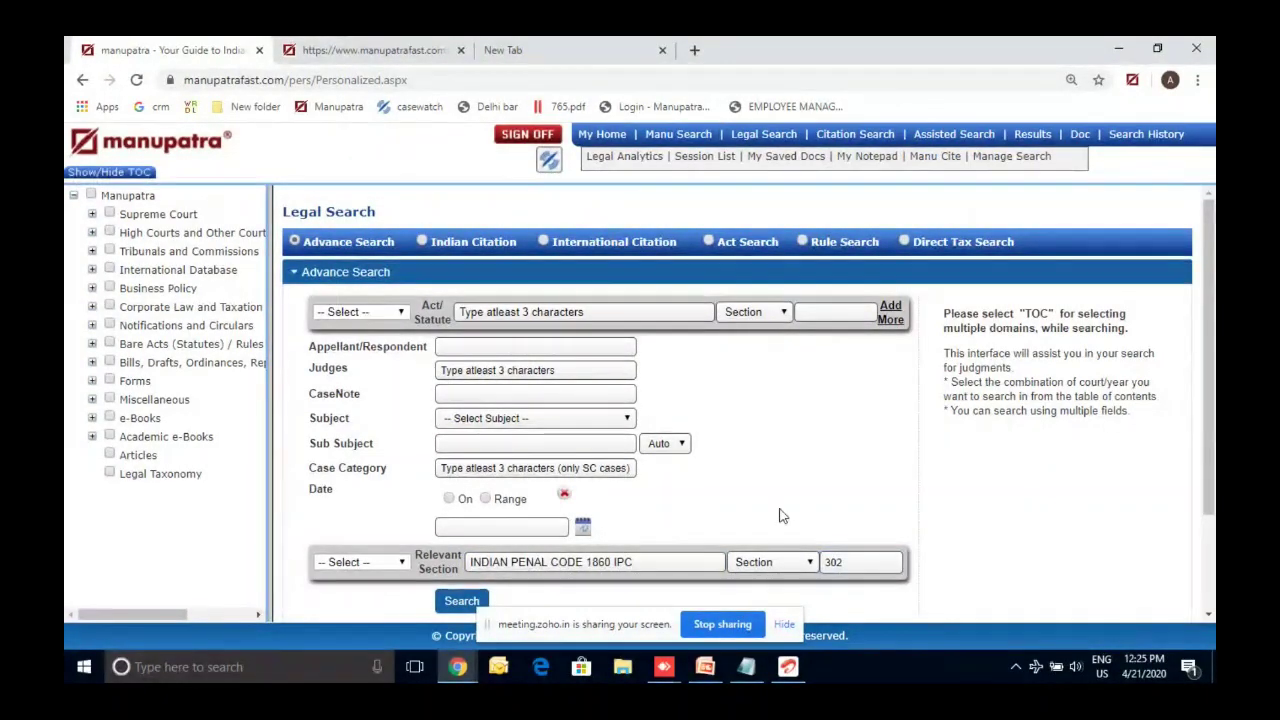
{"action": "scroll", "coordinate": [782, 515], "scroll_direction": "down", "scroll_amount": 1}
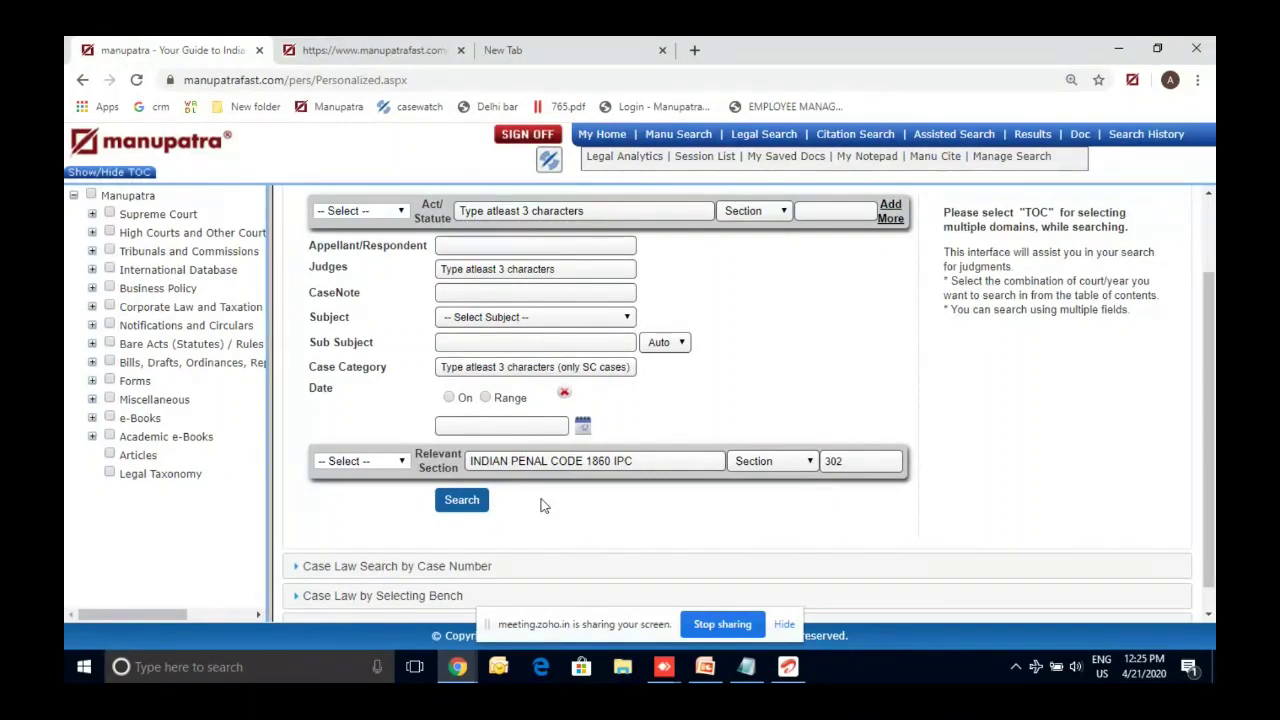
{"action": "left_click", "coordinate": [465, 508]}
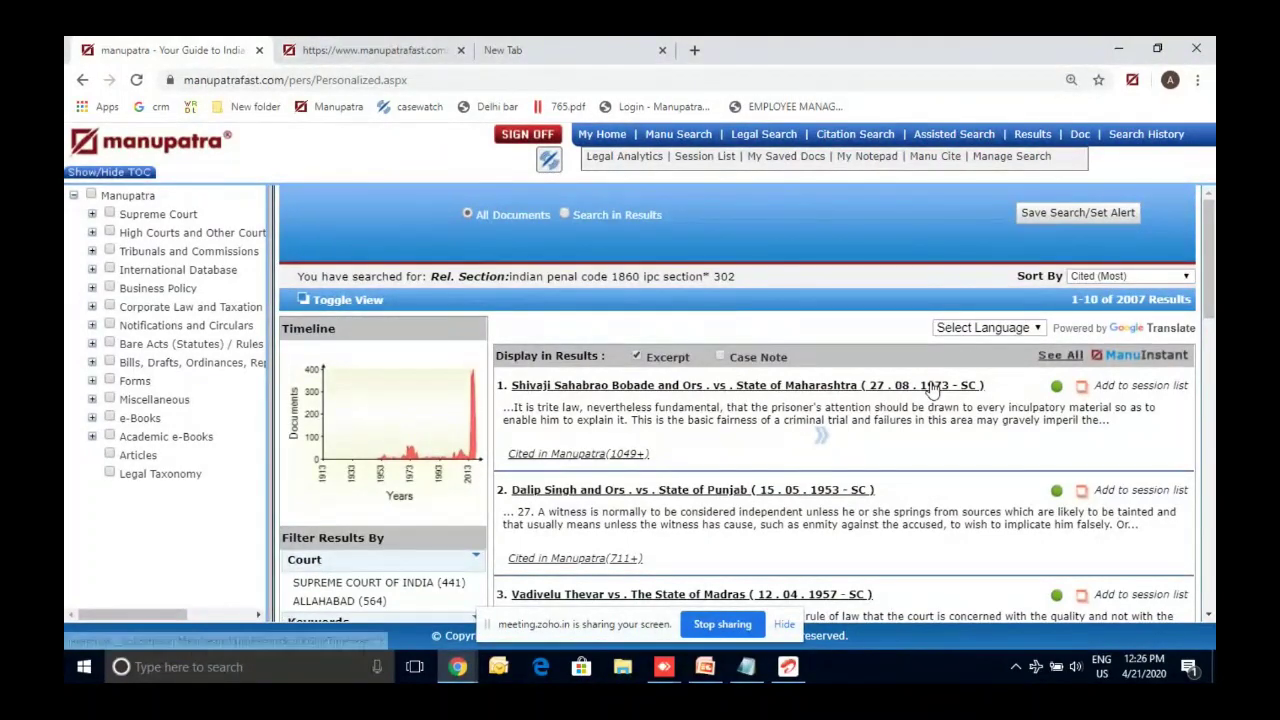
Start a new Legal Search and change the search type to Indian Citation.
{"action": "left_click", "coordinate": [790, 137]}
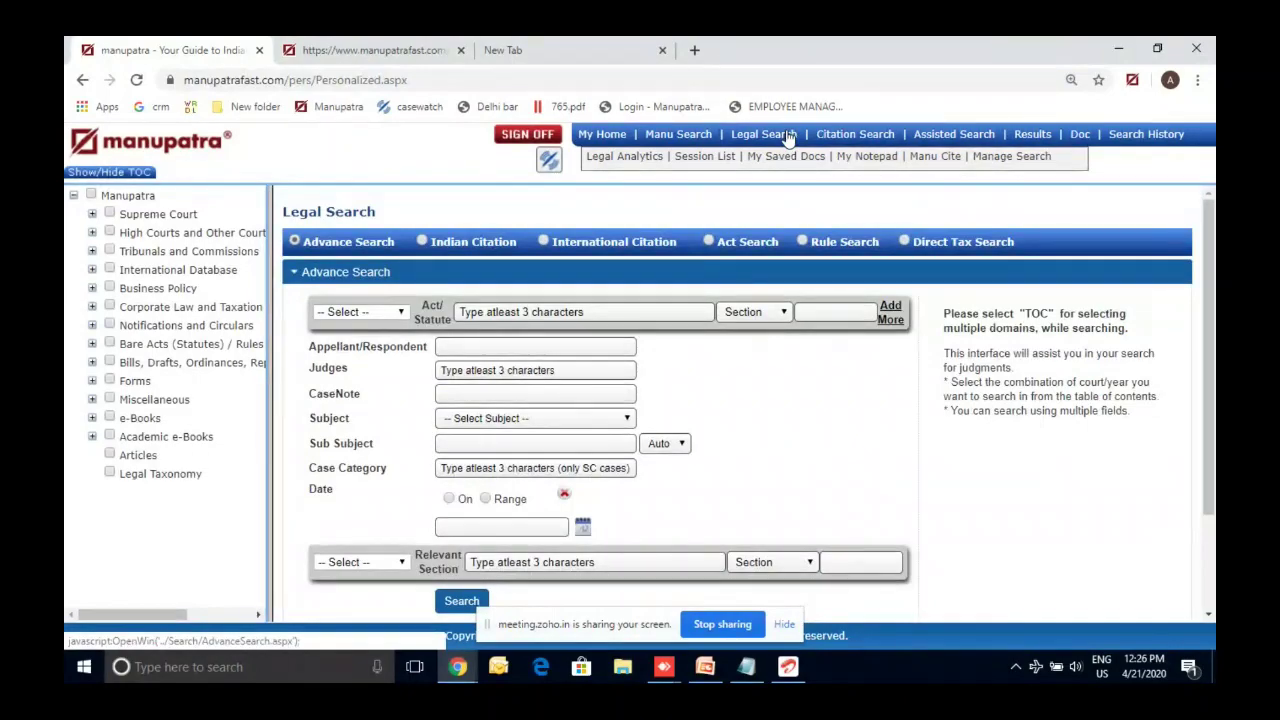
{"action": "left_click", "coordinate": [488, 250]}
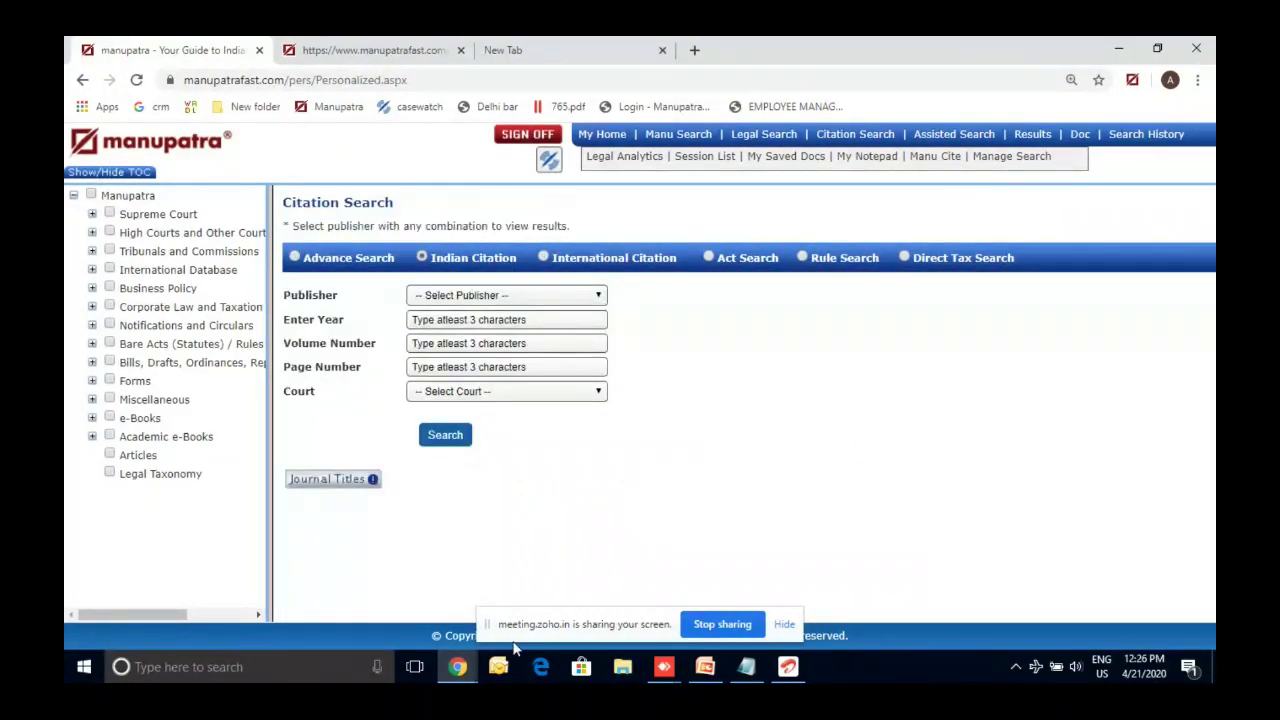
Switch to the Zoho meeting window and read the latest attendee questions in the Q&A.
{"action": "left_click", "coordinate": [705, 667]}
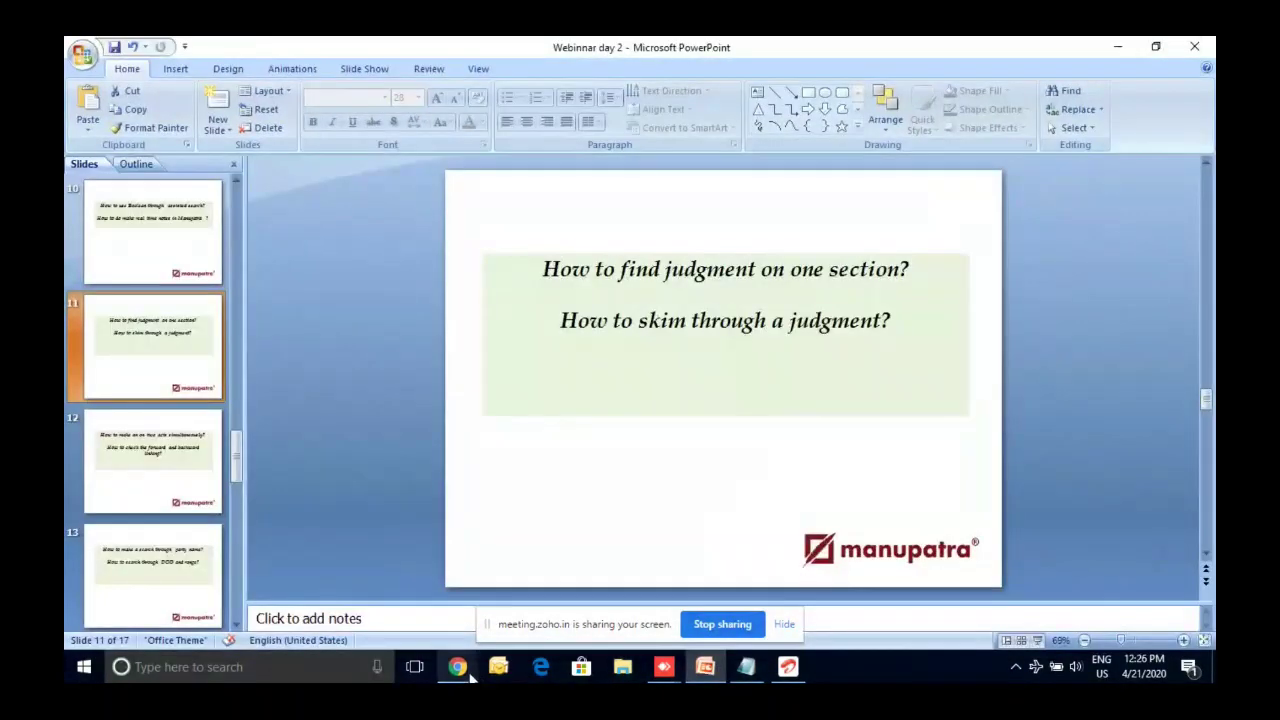
{"action": "left_click", "coordinate": [460, 668]}
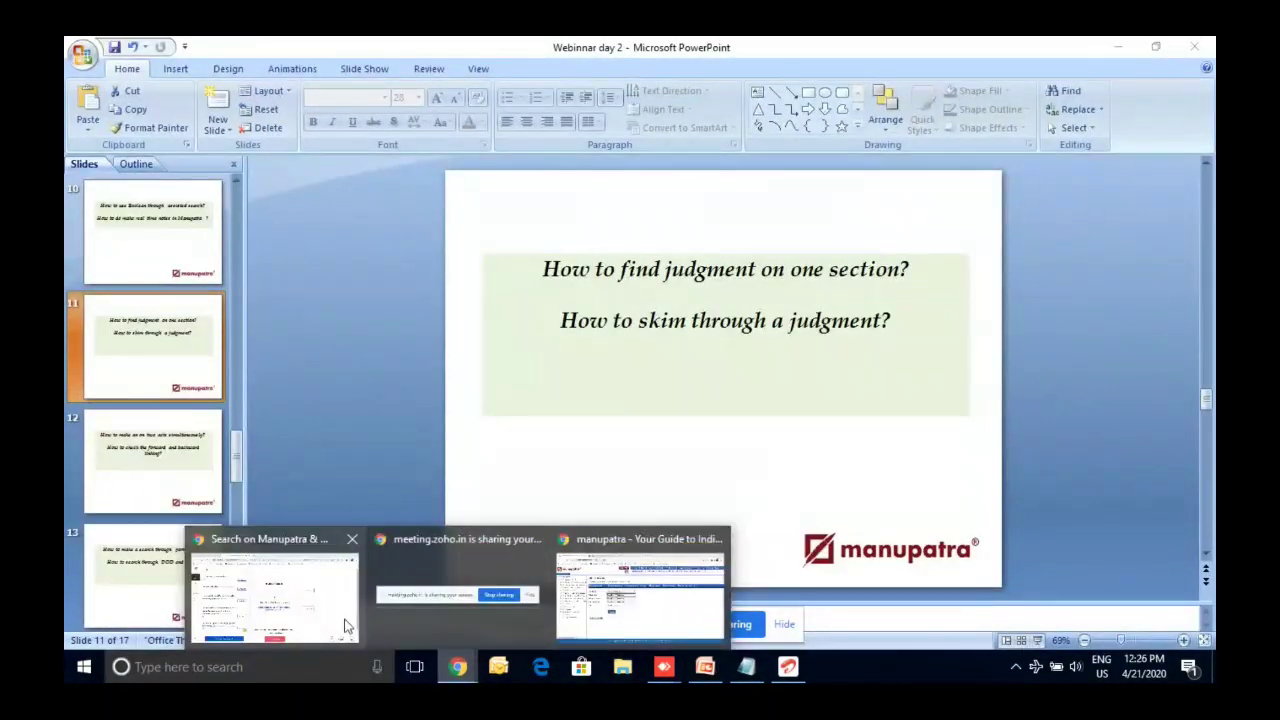
{"action": "left_click", "coordinate": [345, 625]}
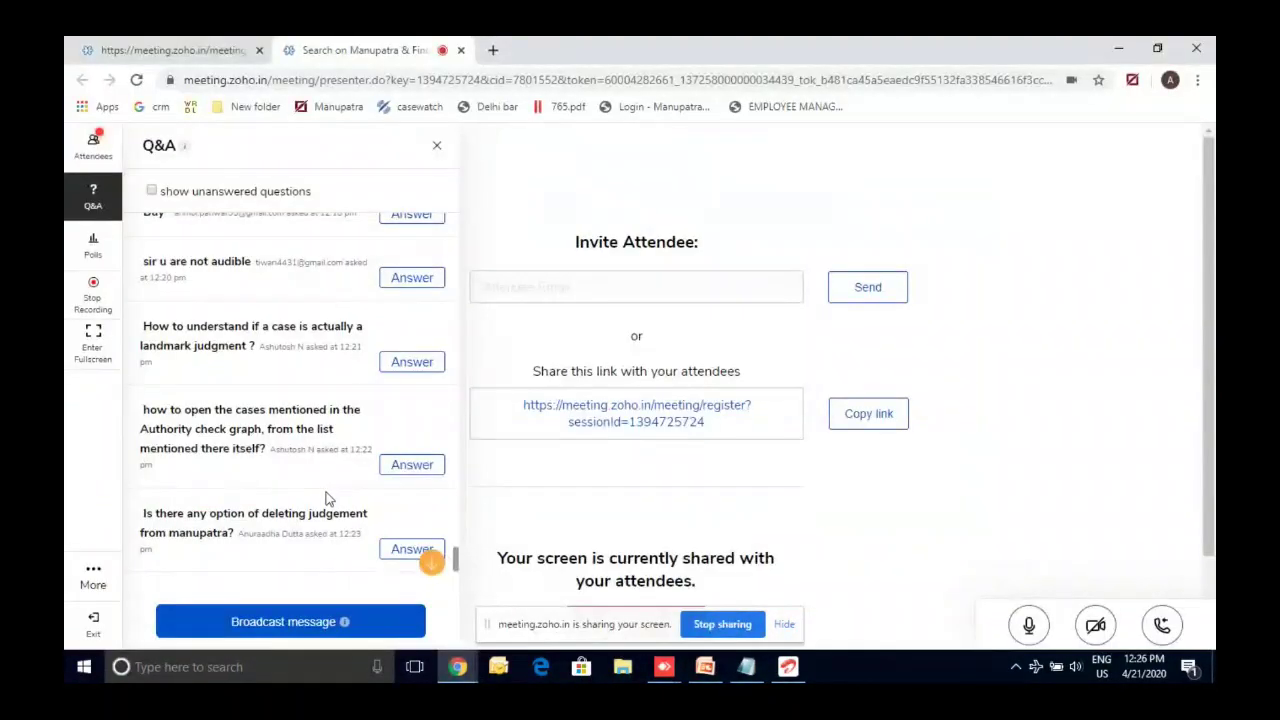
{"action": "left_click", "coordinate": [436, 566]}
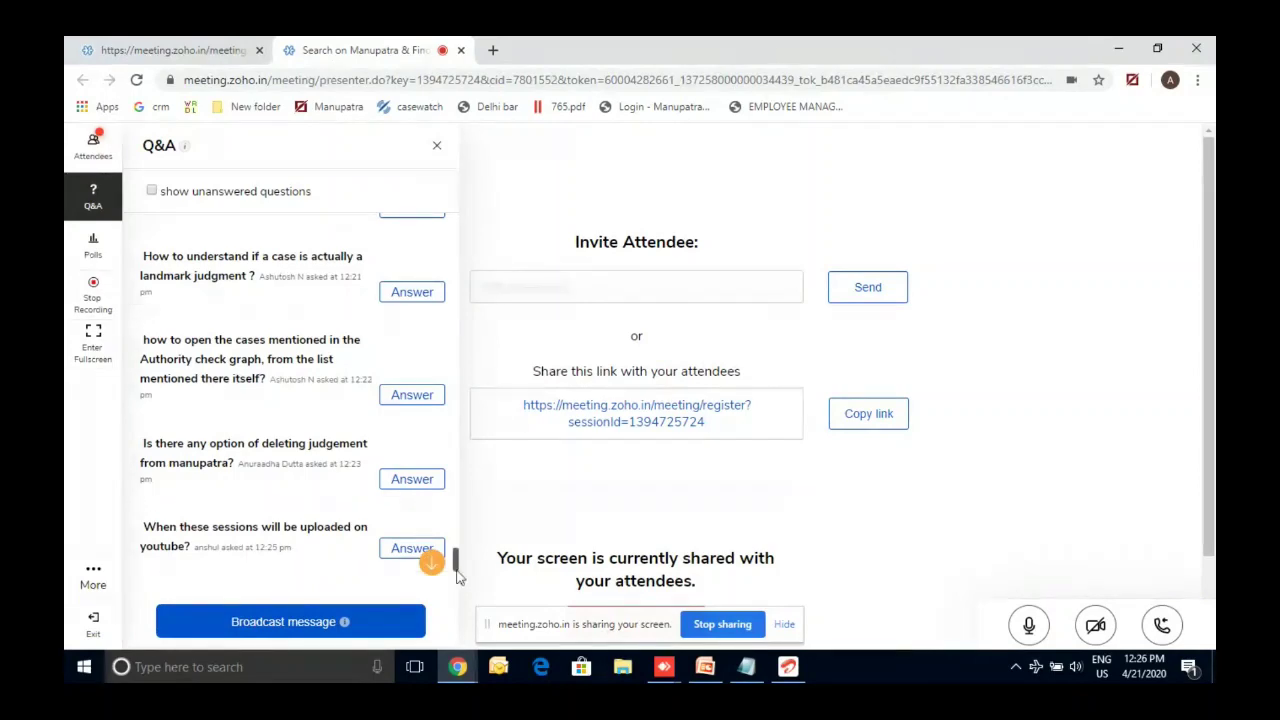
{"action": "scroll", "coordinate": [456, 577], "scroll_direction": "down", "scroll_amount": 1}
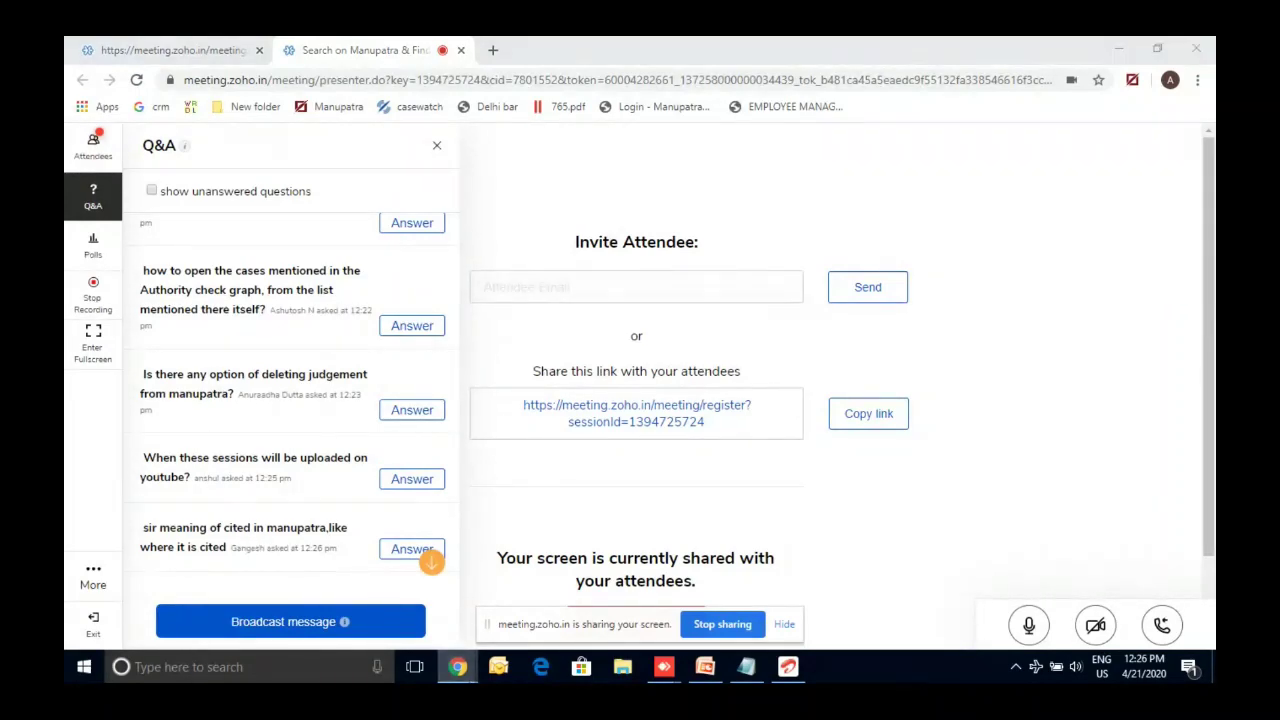
Switch back to the Manupatra citation search and browse the list of journal titles and their publisher IDs.
{"action": "mouse_move", "coordinate": [457, 666]}
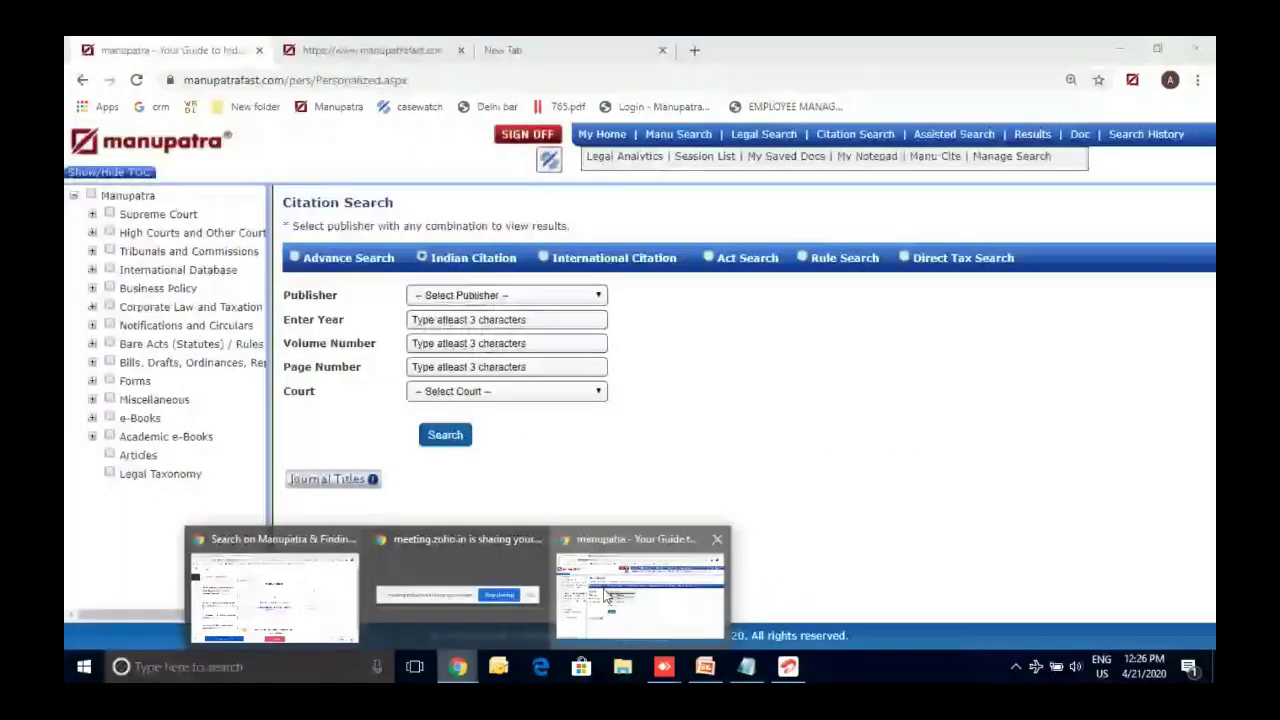
{"action": "left_click", "coordinate": [605, 596]}
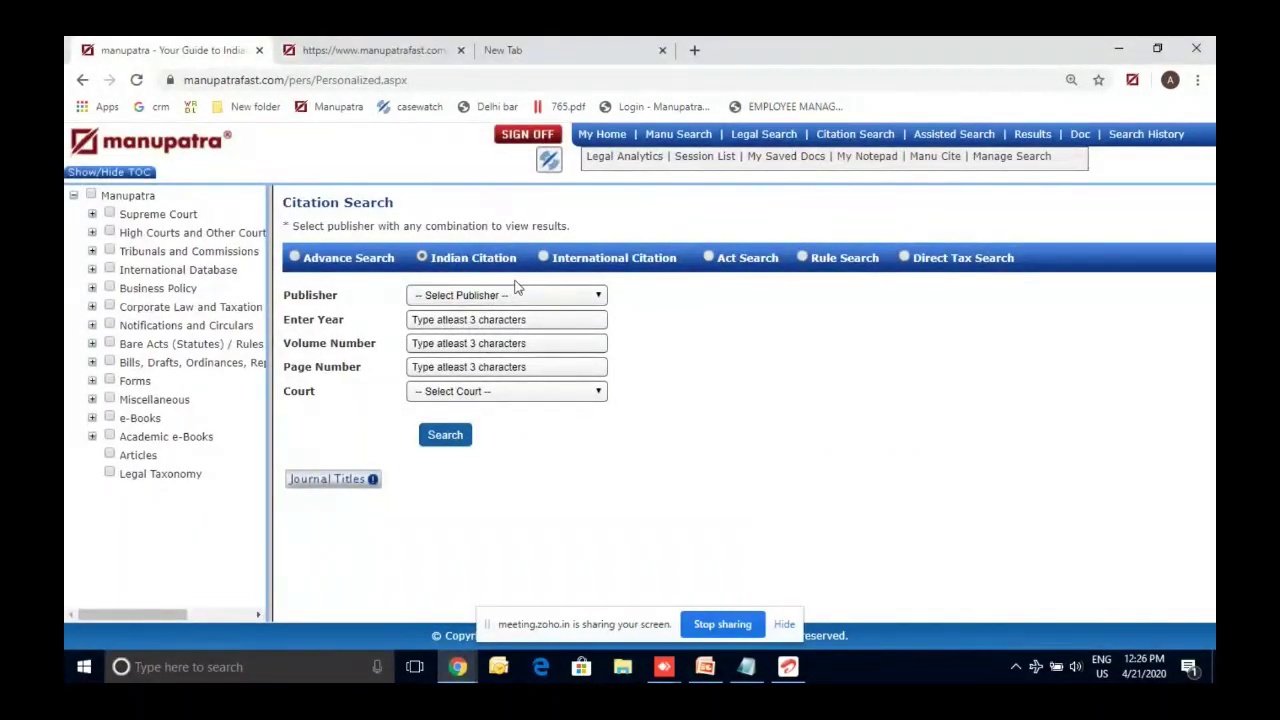
{"action": "left_click", "coordinate": [332, 480]}
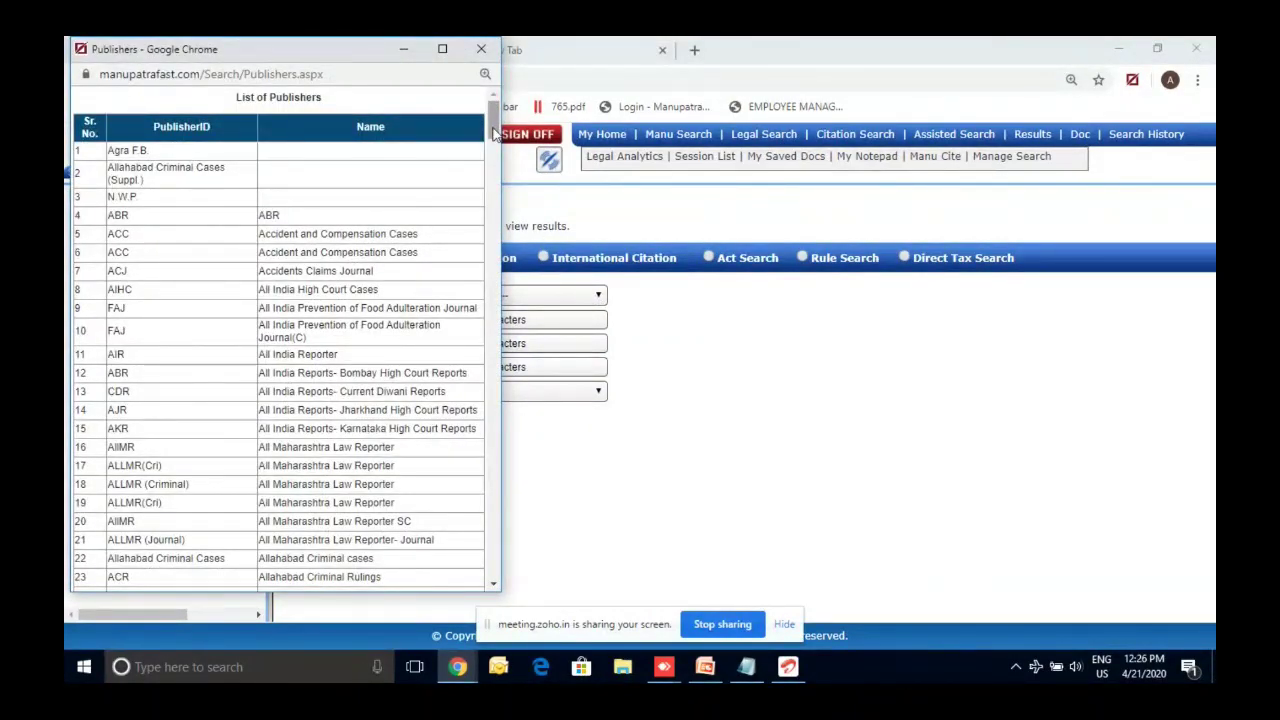
{"action": "left_click_drag", "start_coordinate": [493, 133], "coordinate": [520, 216]}
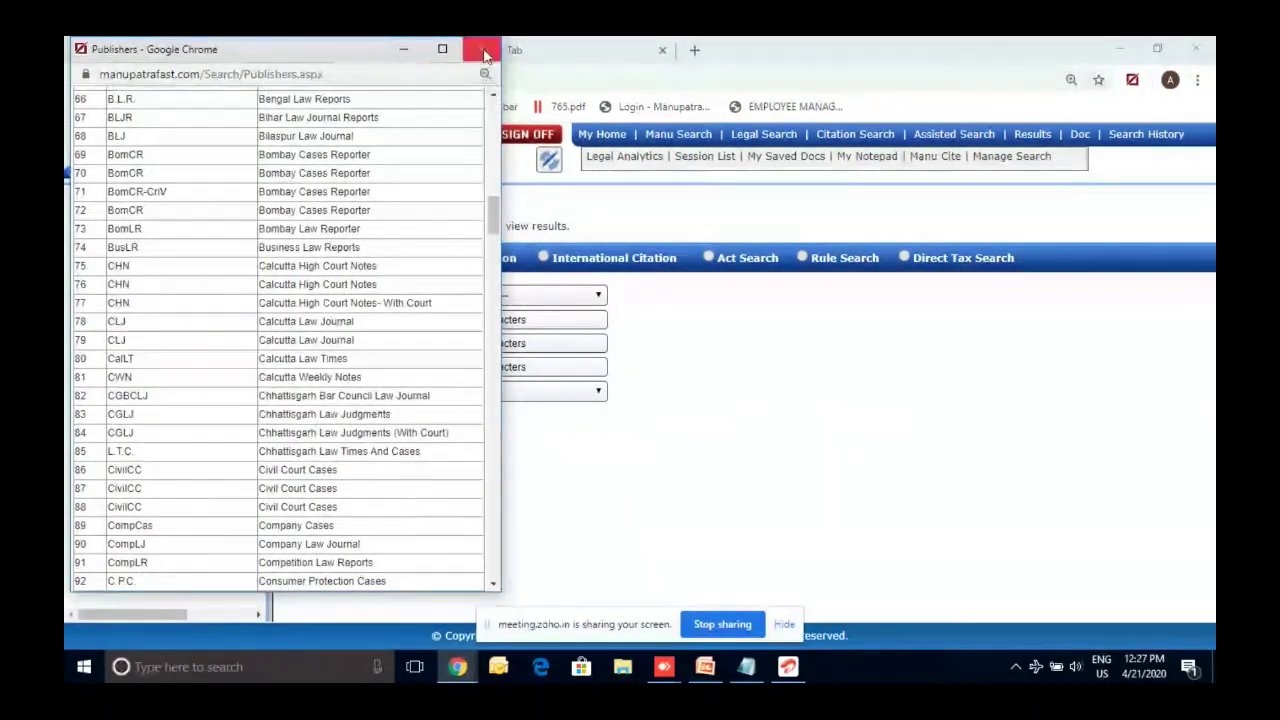
Close the journal titles list and choose AIR(Supreme Court) as the publisher for the Indian Citation search.
{"action": "left_click", "coordinate": [485, 52]}
{"action": "left_click", "coordinate": [534, 293]}
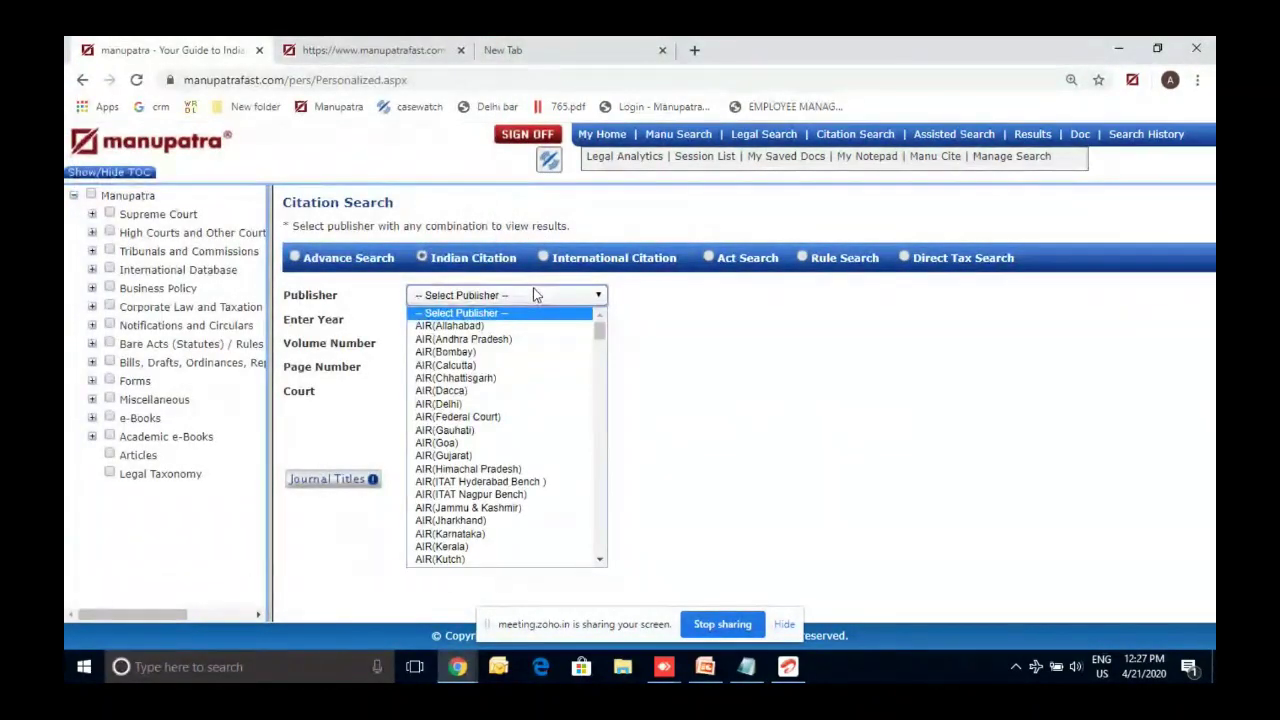
{"action": "key", "text": "Down"}
{"action": "key", "text": "Down"}
{"action": "key", "text": "Down"}
{"action": "key", "text": "Down"}
{"action": "key", "text": "Down"}
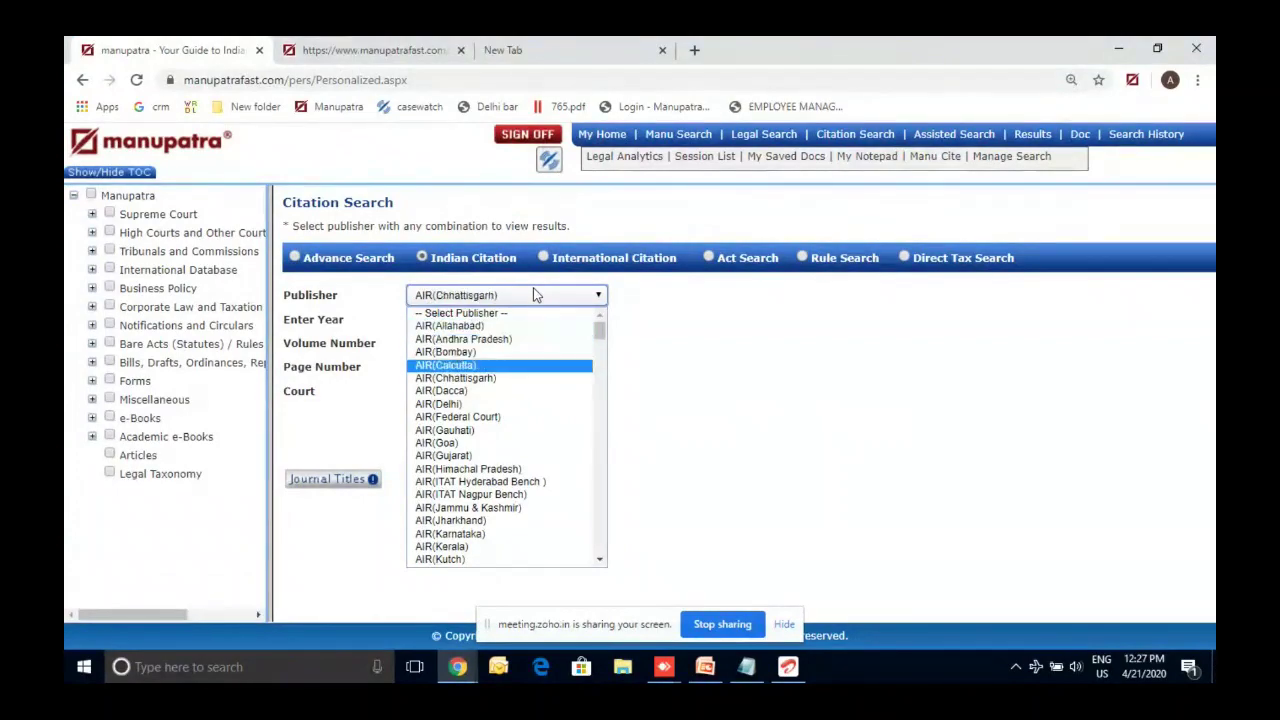
{"action": "key", "text": "Down"}
{"action": "key", "text": "Down"}
{"action": "key", "text": "Down"}
{"action": "key", "text": "Down"}
{"action": "key", "text": "Down"}
{"action": "key", "text": "Down"}
{"action": "key", "text": "Down"}
{"action": "key", "text": "Down"}
{"action": "key", "text": "Down"}
{"action": "key", "text": "Down"}
{"action": "key", "text": "Down"}
{"action": "key", "text": "Down"}
{"action": "key", "text": "Down"}
{"action": "key", "text": "Down"}
{"action": "key", "text": "Down"}
{"action": "key", "text": "Down"}
{"action": "key", "text": "Down"}
{"action": "key", "text": "Down"}
{"action": "key", "text": "Down"}
{"action": "key", "text": "Down"}
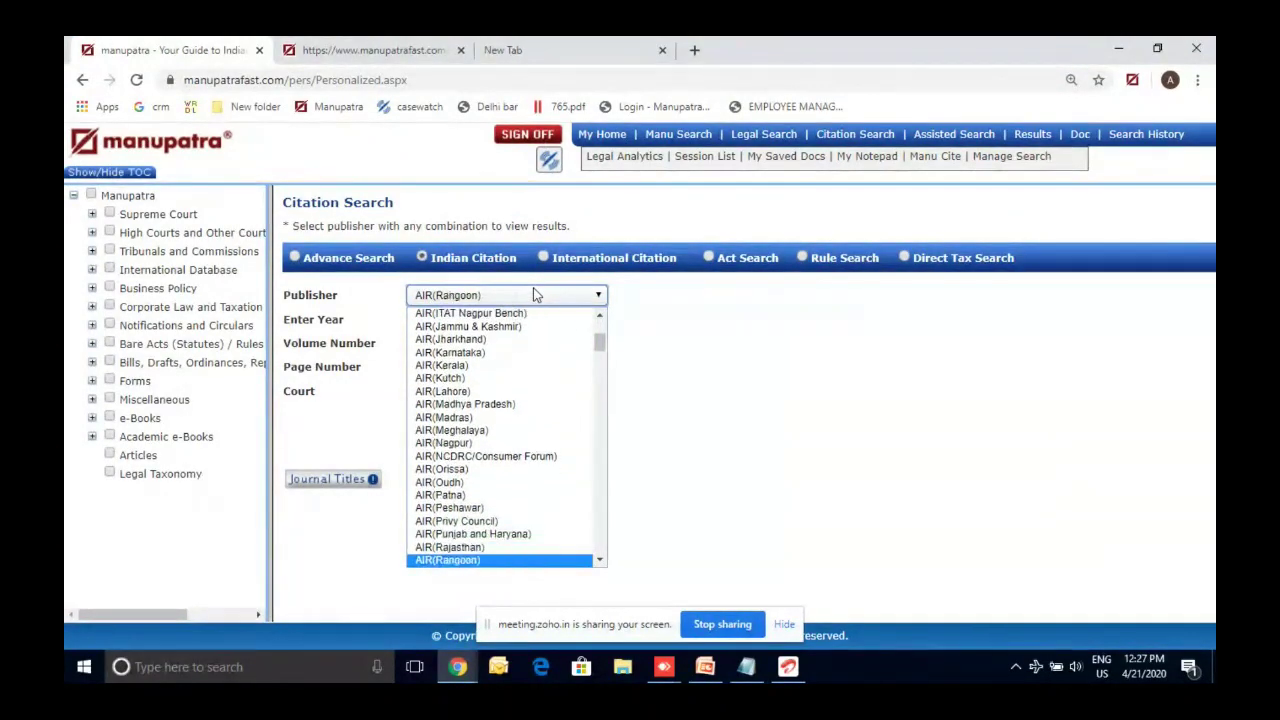
{"action": "key", "text": "Down"}
{"action": "key", "text": "Down"}
{"action": "key", "text": "Down"}
{"action": "key", "text": "Down"}
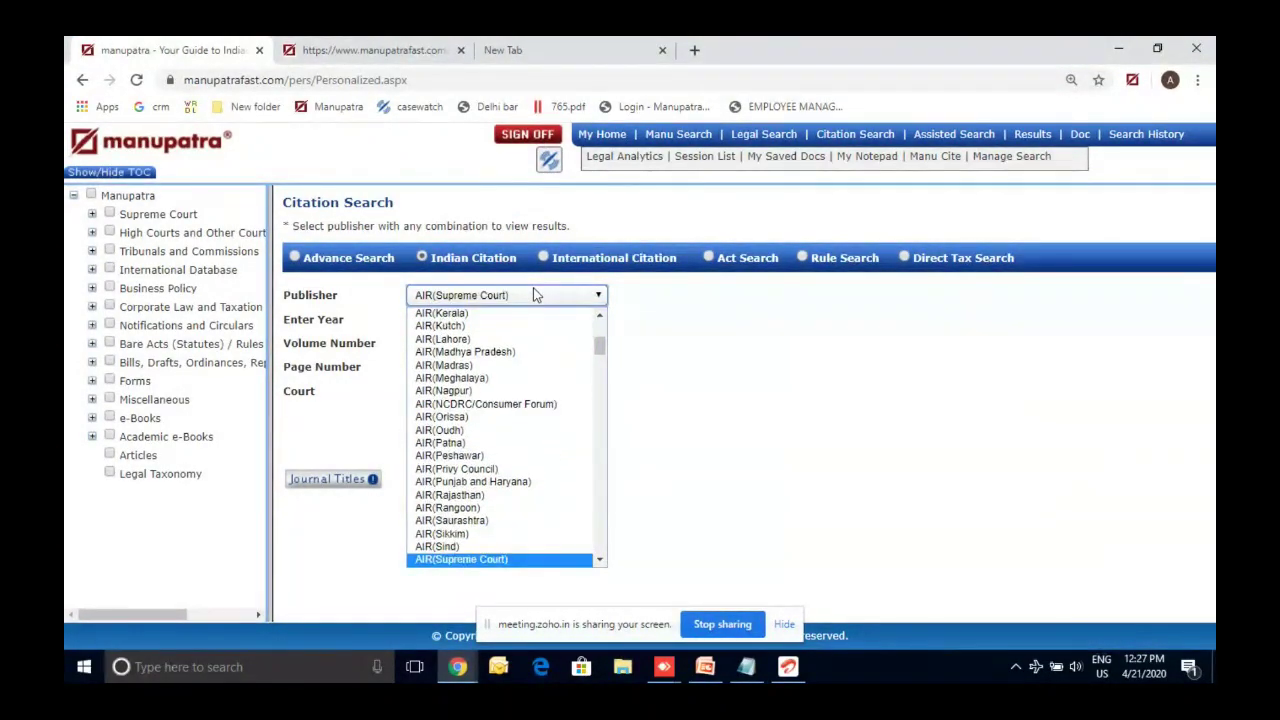
{"action": "key", "text": "Return"}
Search for the citation with year 1997 and page number 3011, and open the judgment found.
{"action": "left_click", "coordinate": [490, 332]}
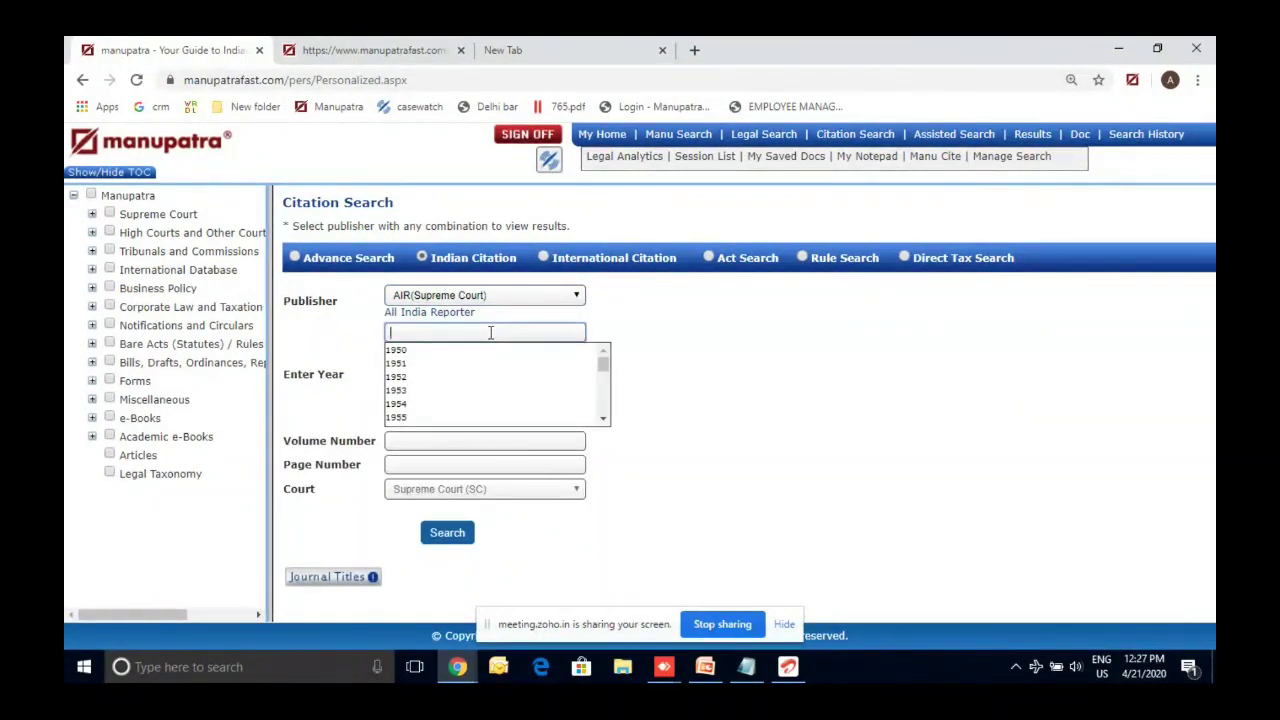
{"action": "type", "text": "1997"}
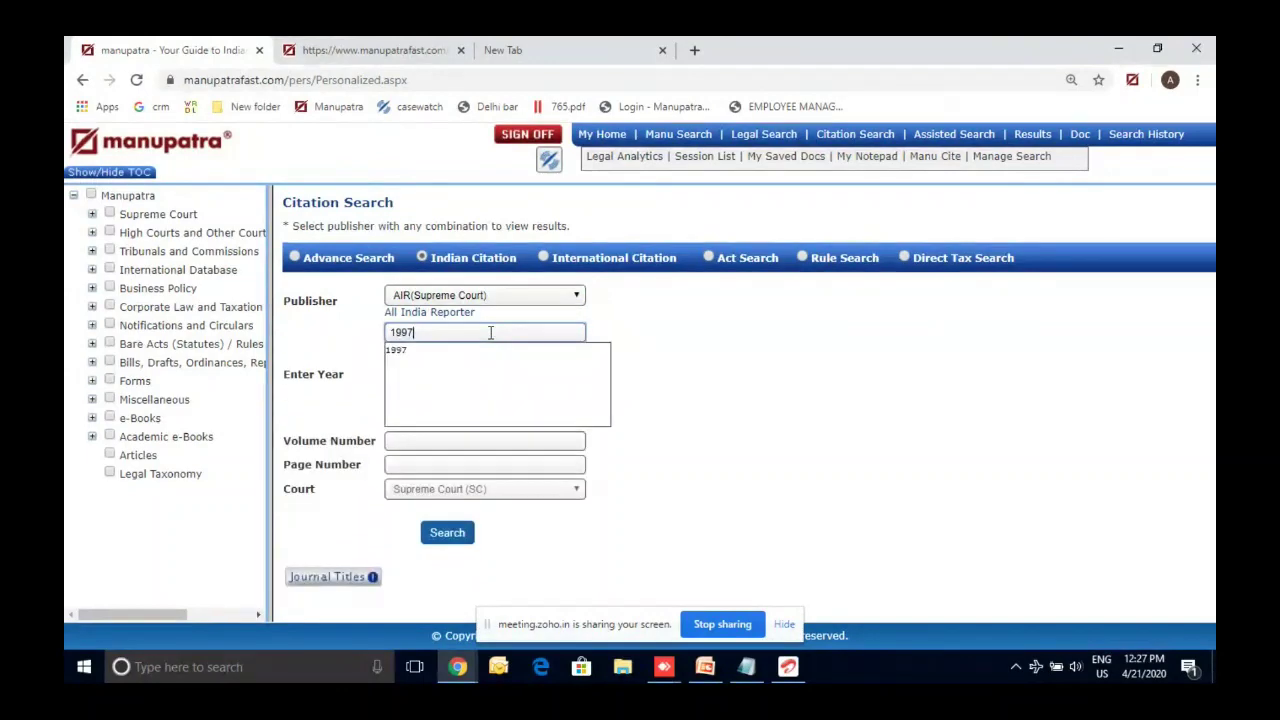
{"action": "left_click", "coordinate": [462, 353]}
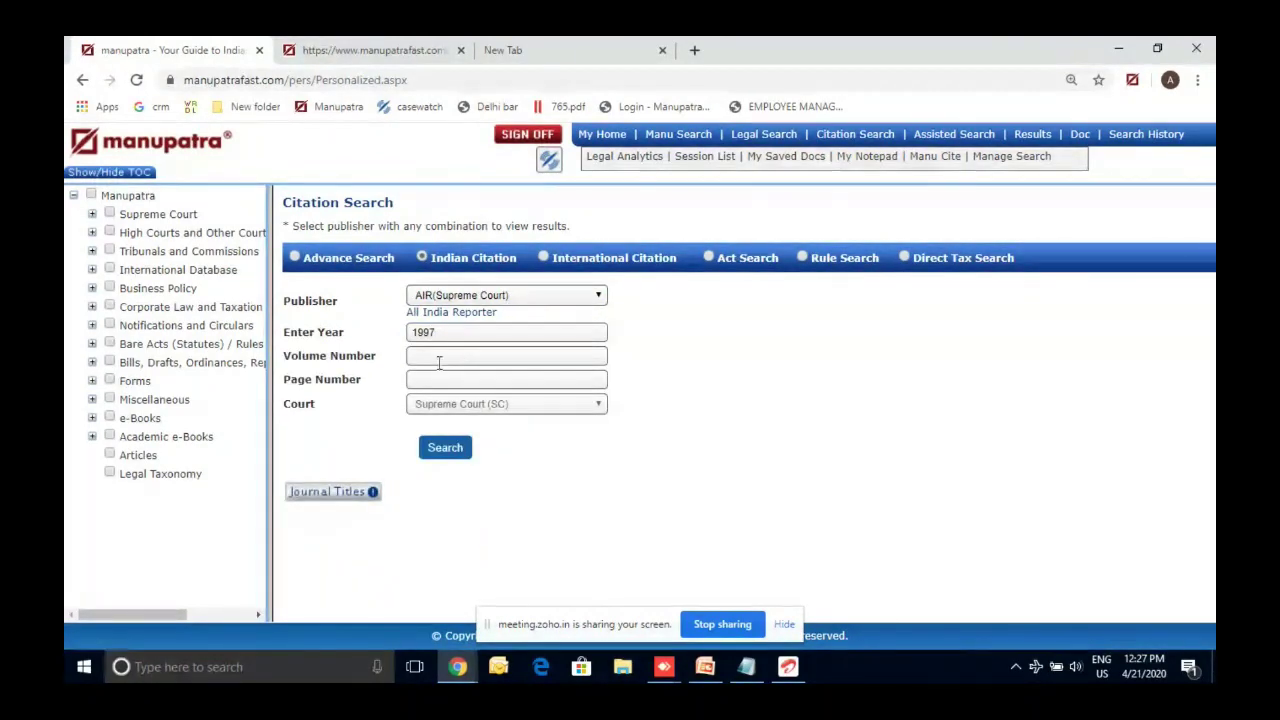
{"action": "left_click", "coordinate": [438, 378]}
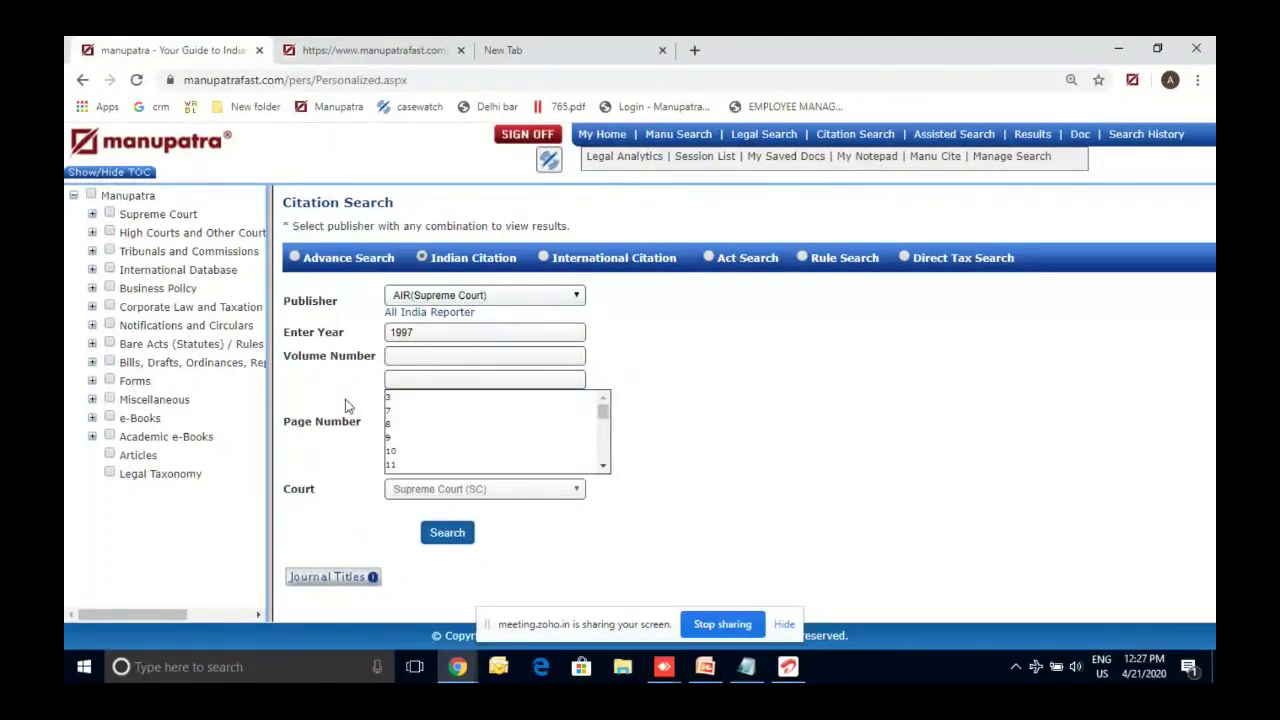
{"action": "left_click", "coordinate": [420, 378]}
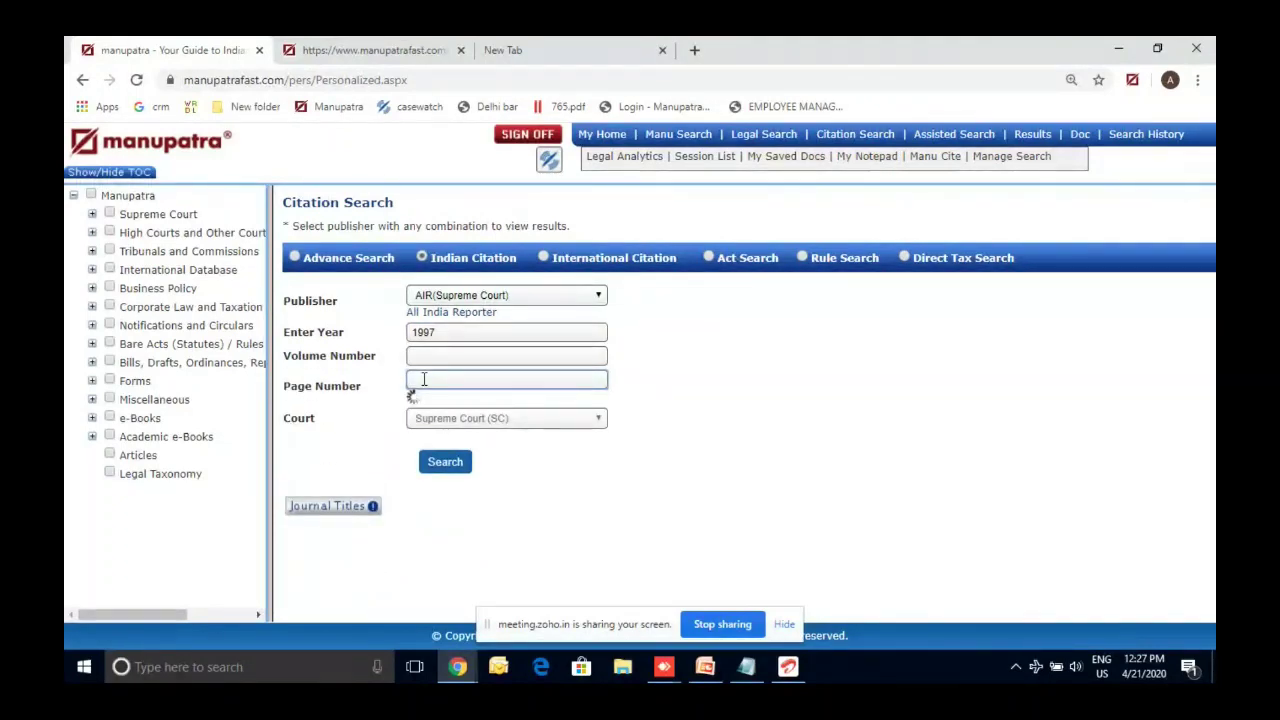
{"action": "type", "text": "3011"}
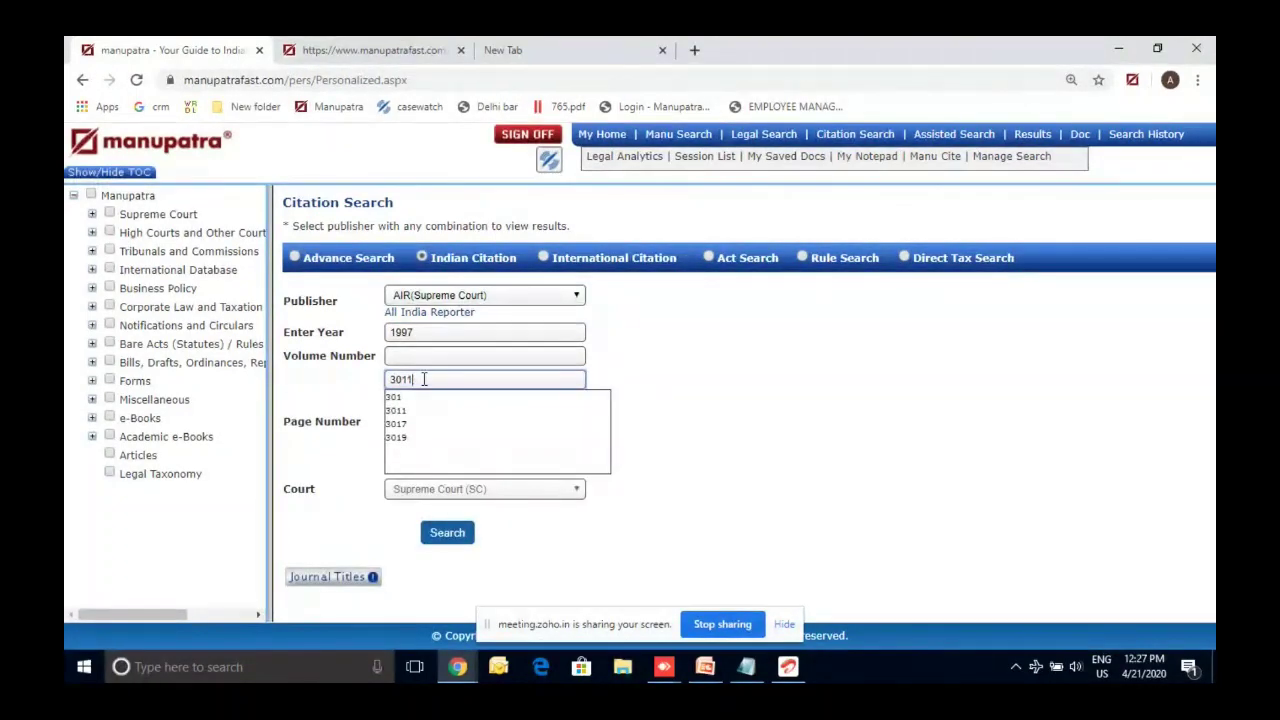
{"action": "left_click", "coordinate": [418, 400]}
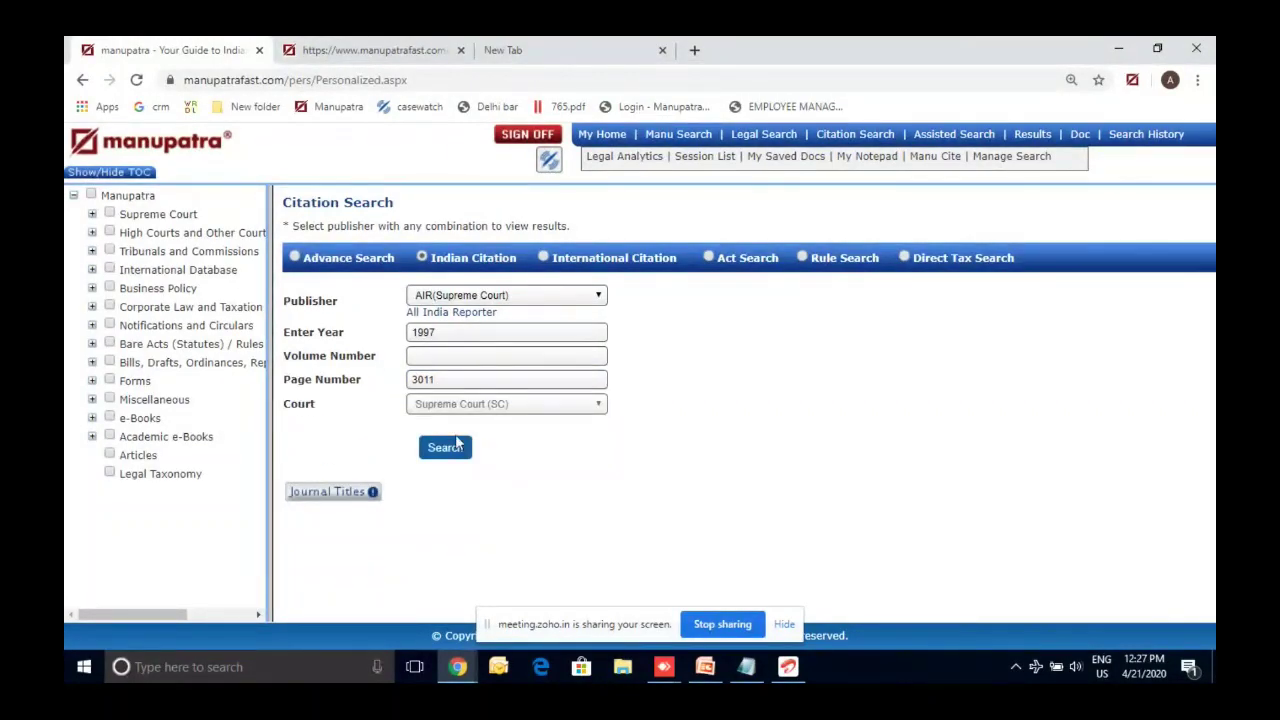
{"action": "left_click", "coordinate": [452, 448]}
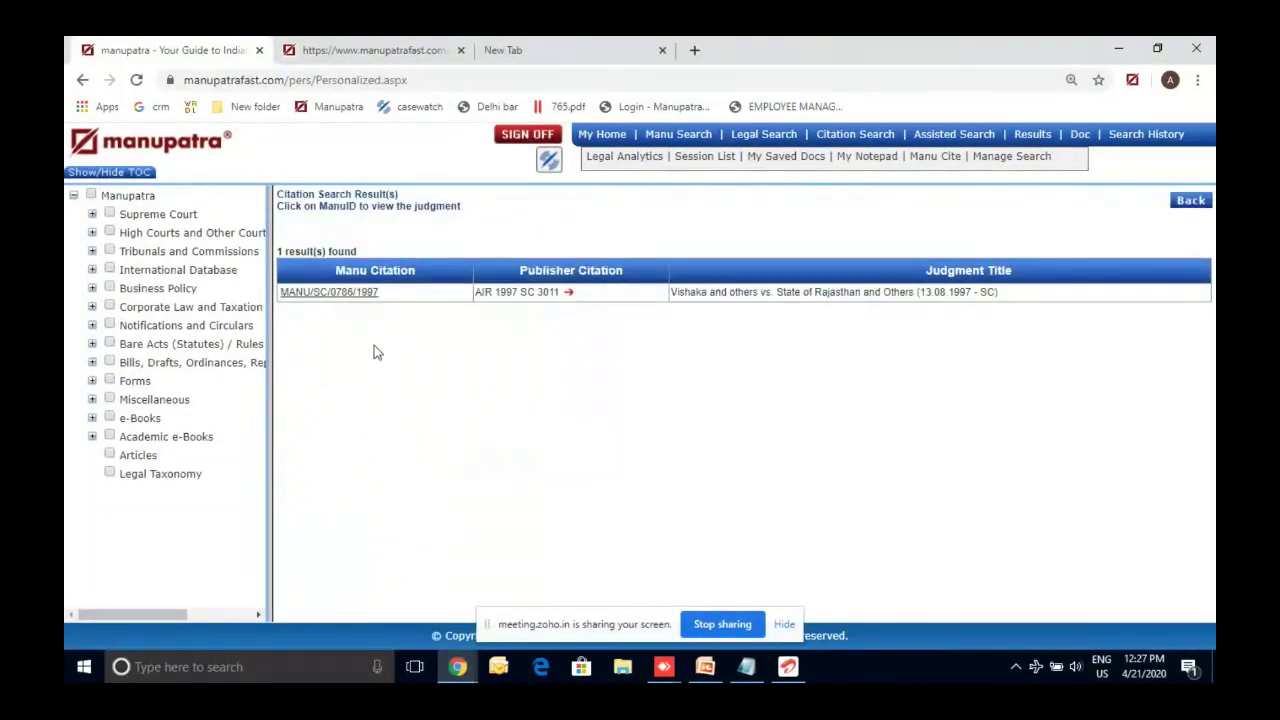
{"action": "left_click", "coordinate": [364, 293]}
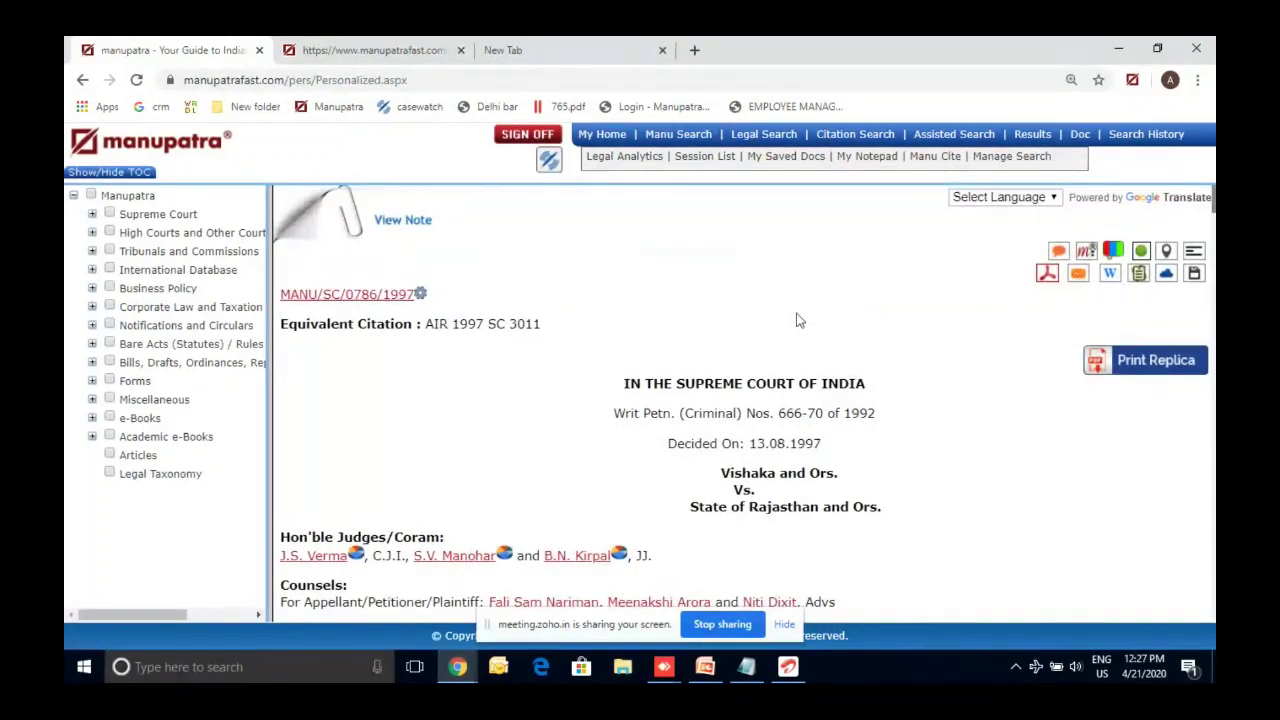
Start a new Legal Search and change the search type to Act Search.
{"action": "left_click", "coordinate": [842, 145]}
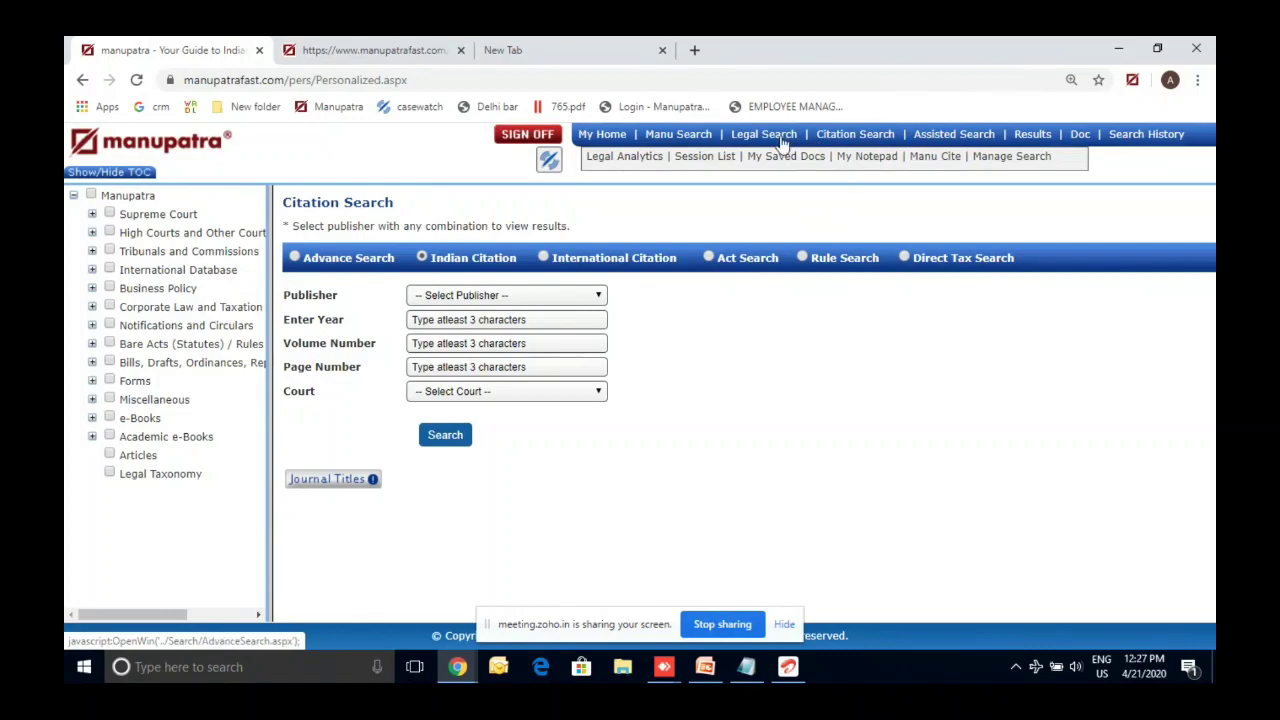
{"action": "left_click", "coordinate": [790, 141]}
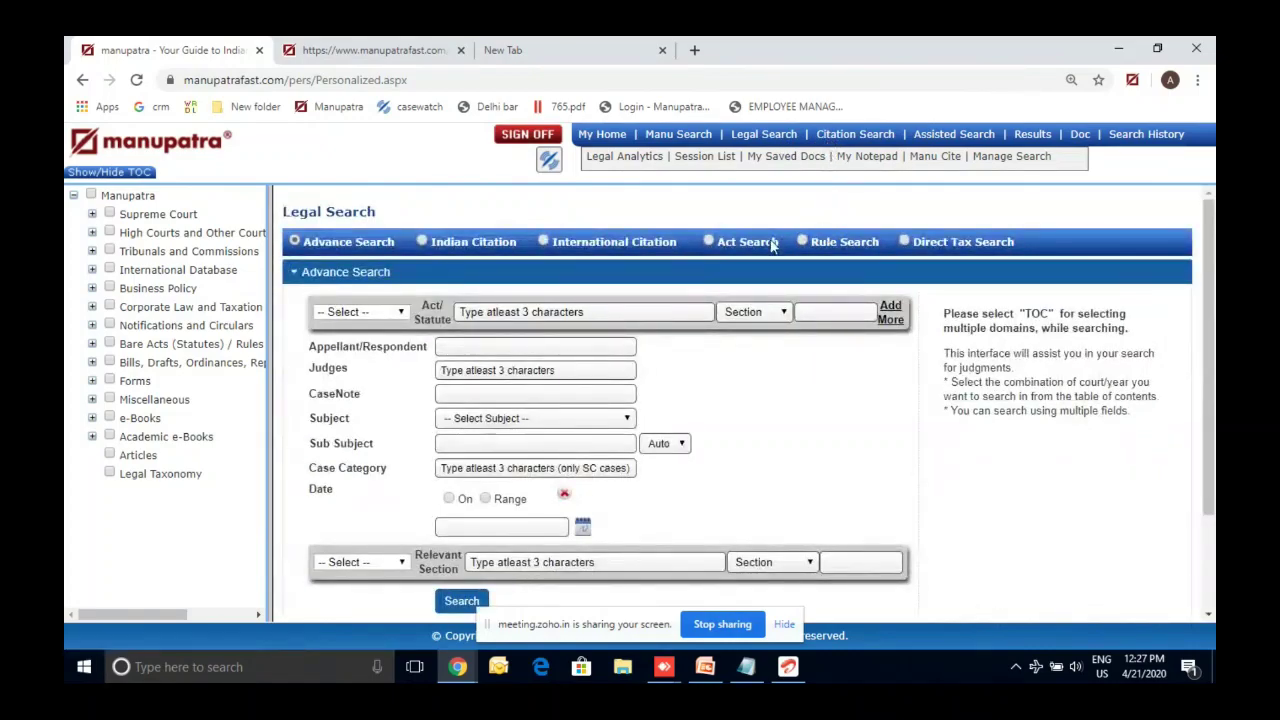
{"action": "left_click", "coordinate": [745, 246]}
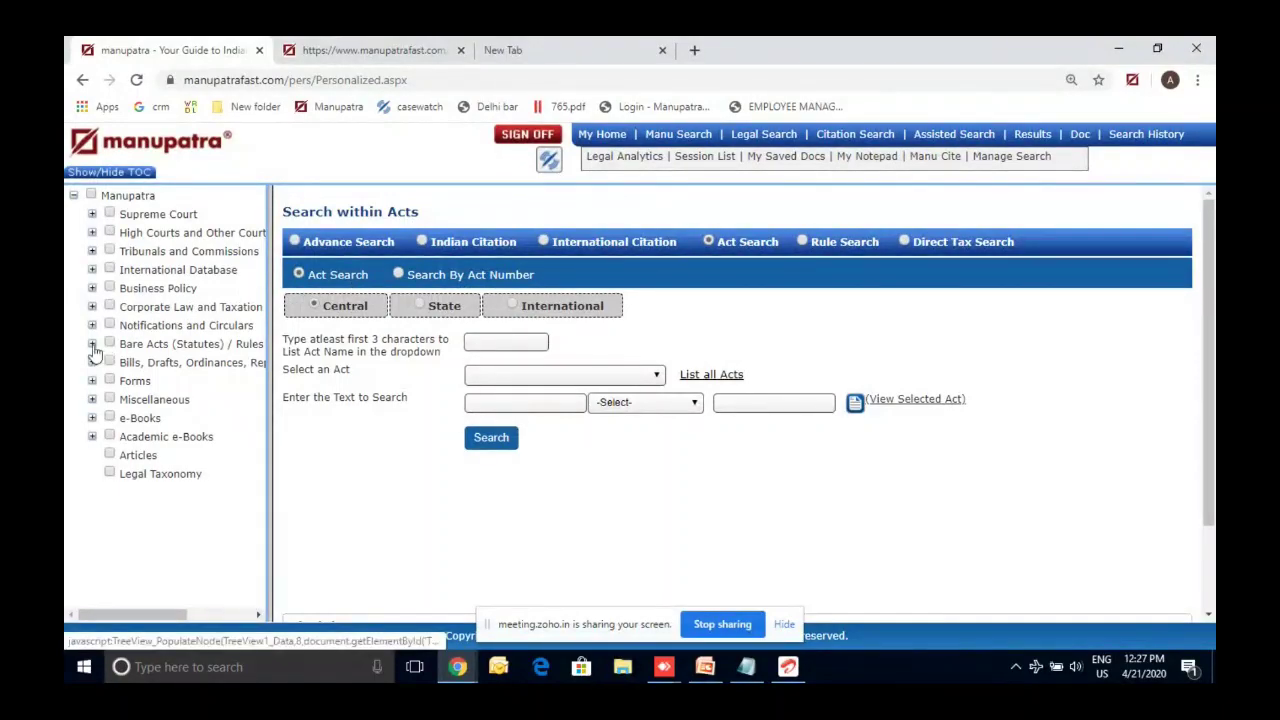
Select INCOME-TAX ACT, 1961 from the central Acts matching "income" and view its full text in a maximized window.
{"action": "left_click", "coordinate": [489, 343]}
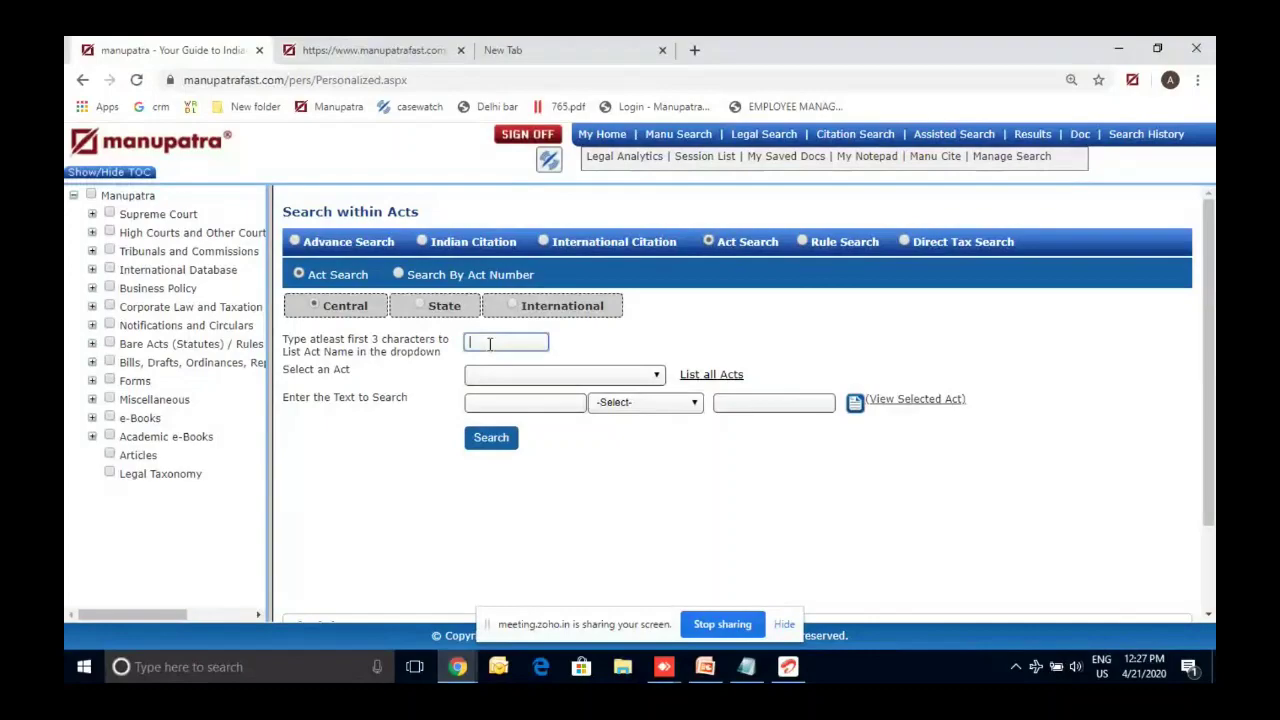
{"action": "type", "text": "income"}
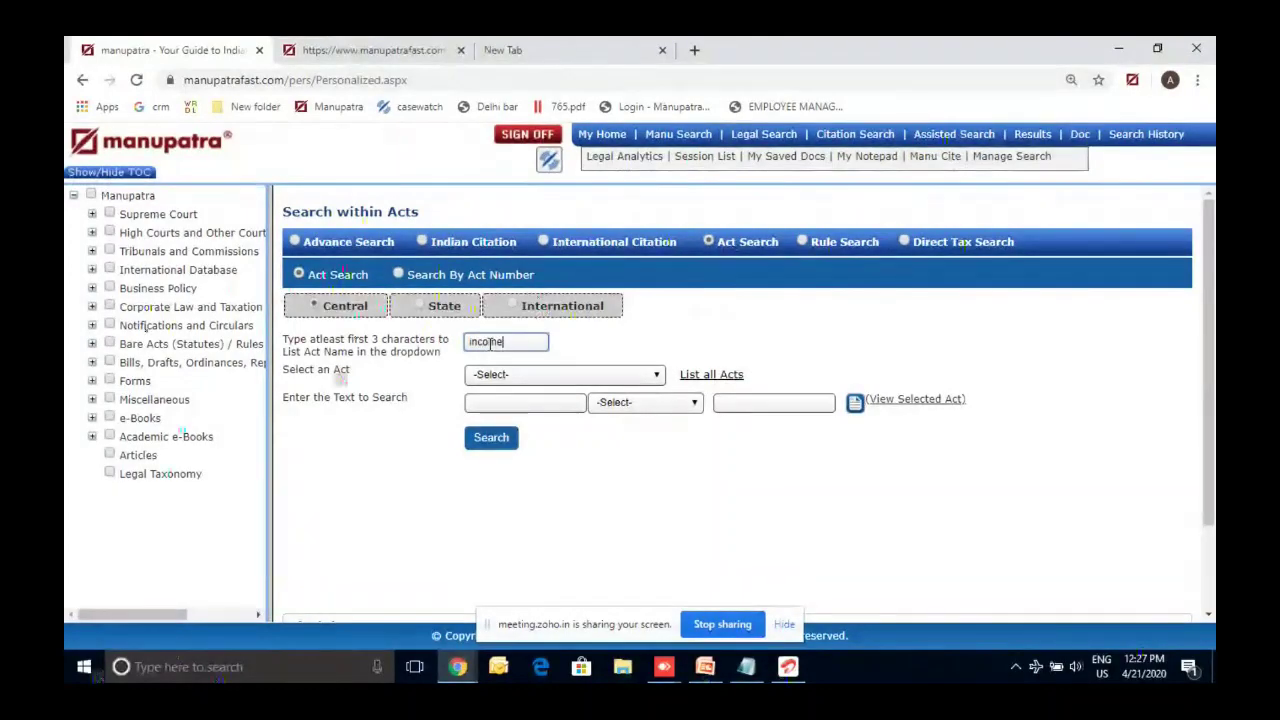
{"action": "left_click", "coordinate": [630, 375]}
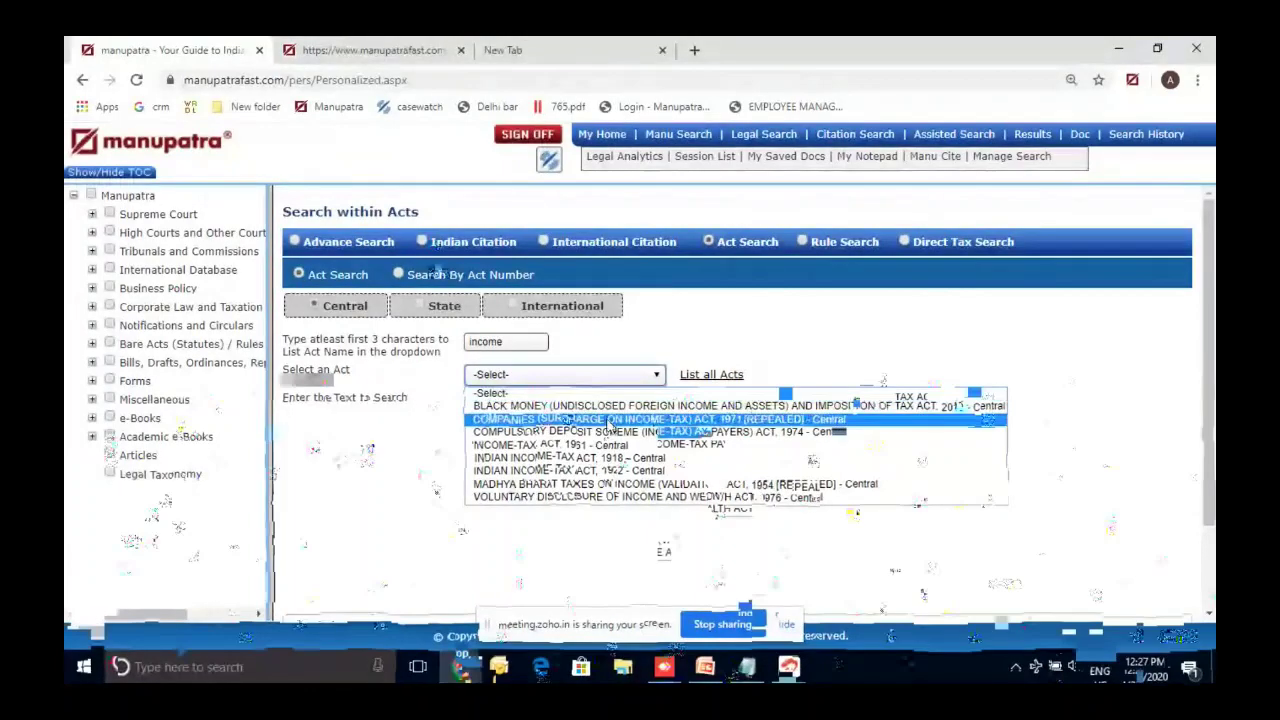
{"action": "left_click", "coordinate": [570, 444]}
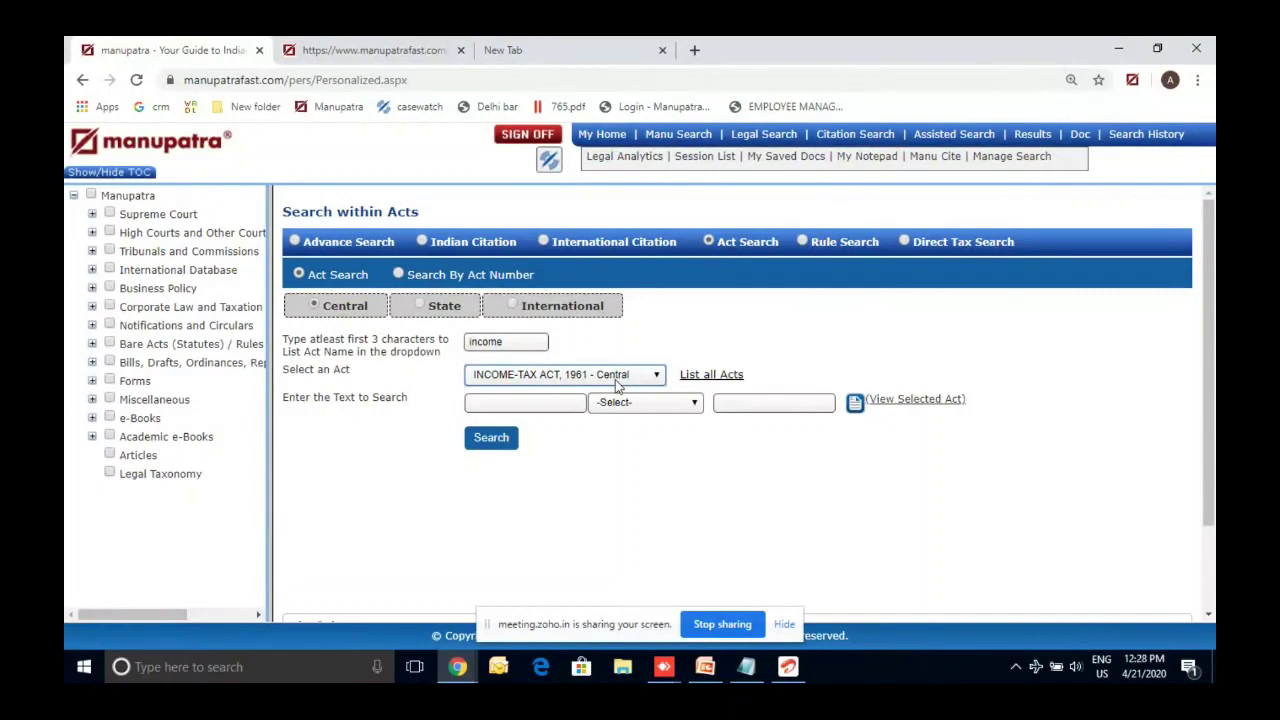
{"action": "left_click", "coordinate": [924, 412]}
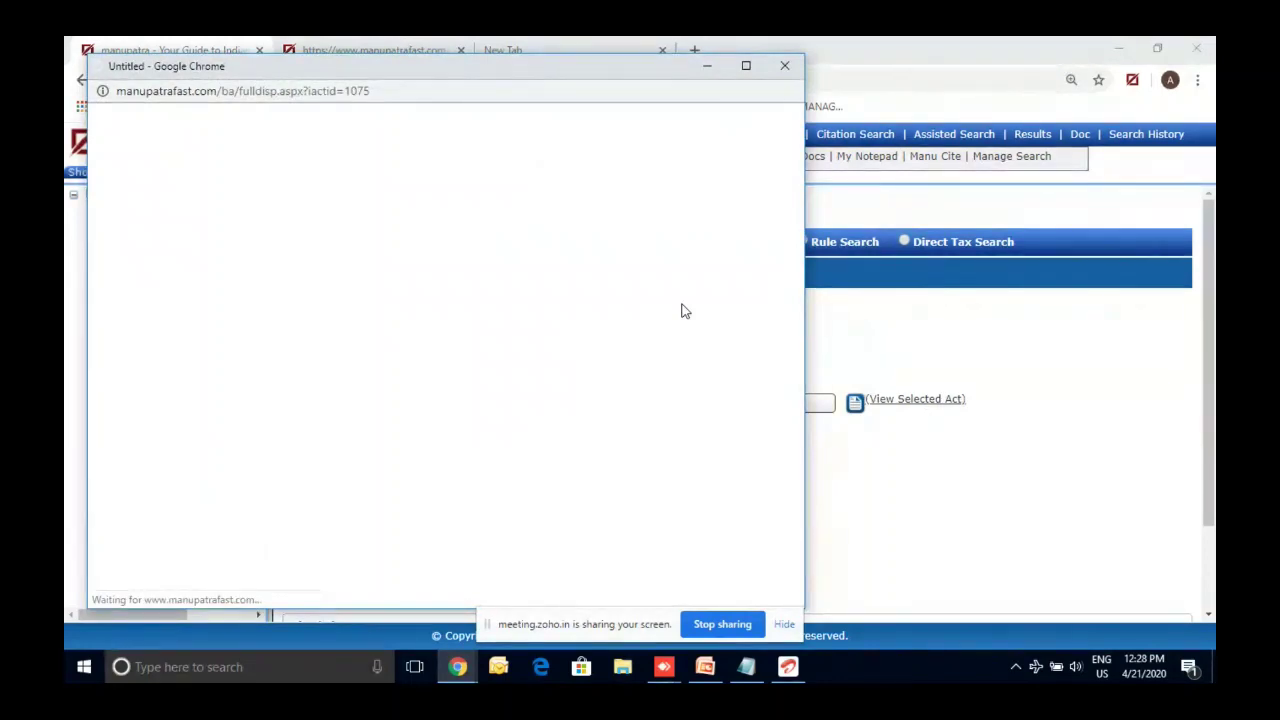
{"action": "left_click", "coordinate": [746, 67]}
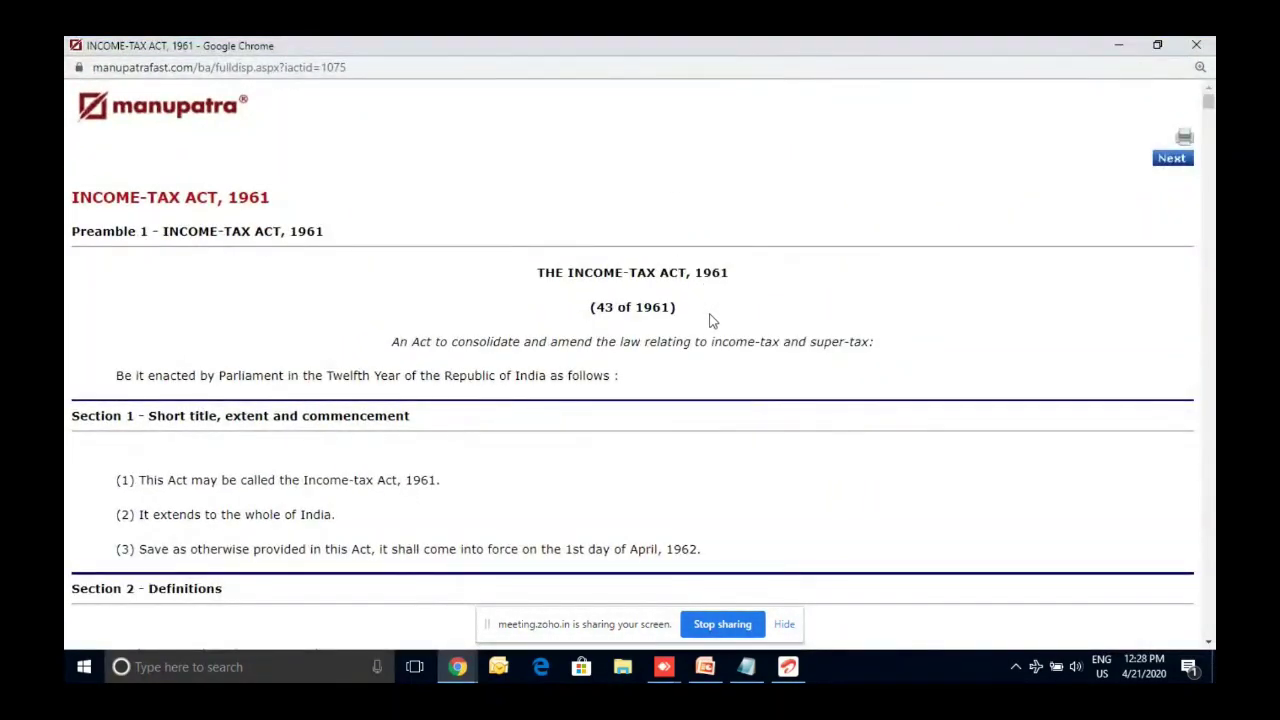
Find 2020 within the text of the Income-Tax Act, return to its beginning and close the Act's window.
{"action": "scroll", "coordinate": [707, 318], "scroll_direction": "down", "scroll_amount": 1}
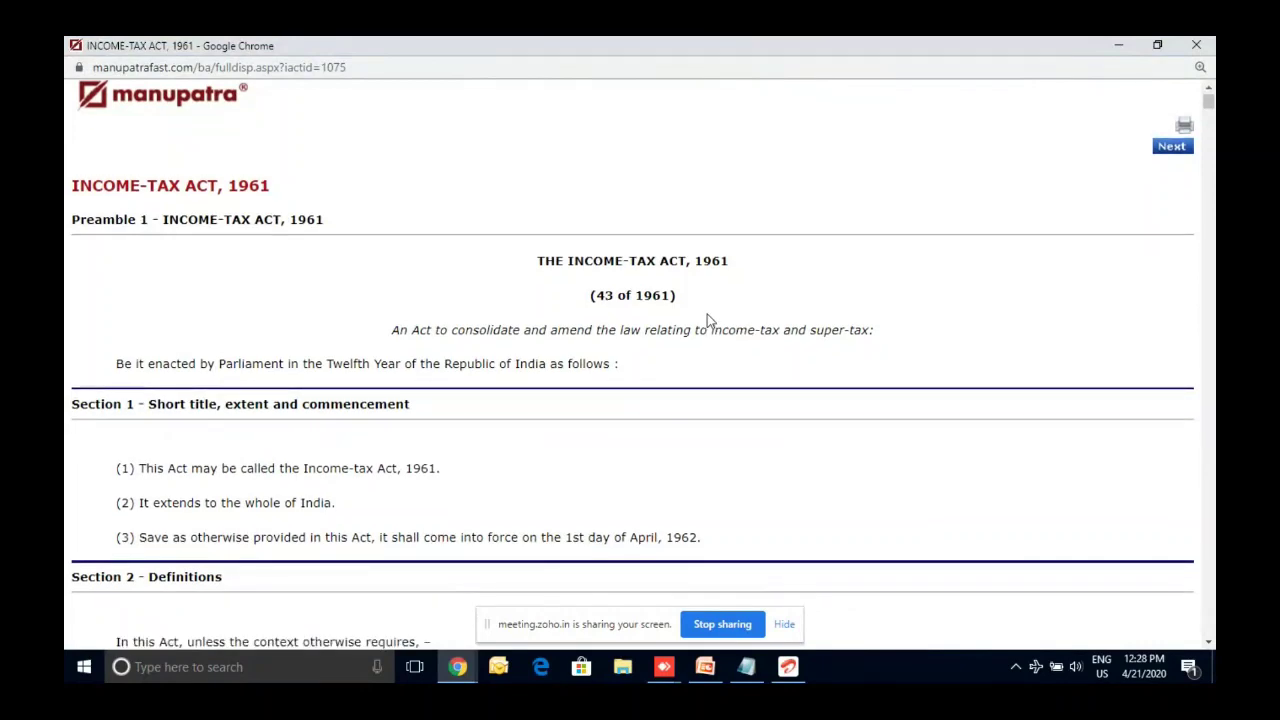
{"action": "key", "text": "ctrl+f"}
{"action": "type", "text": "20"}
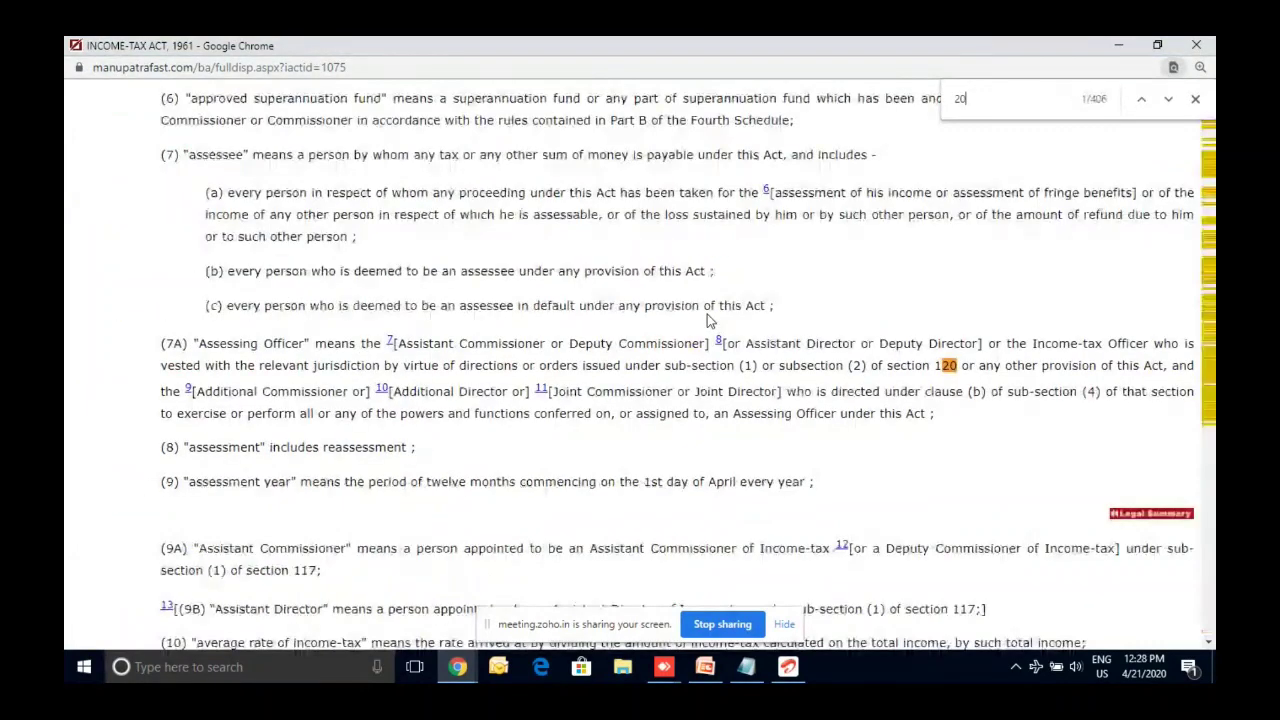
{"action": "type", "text": "2"}
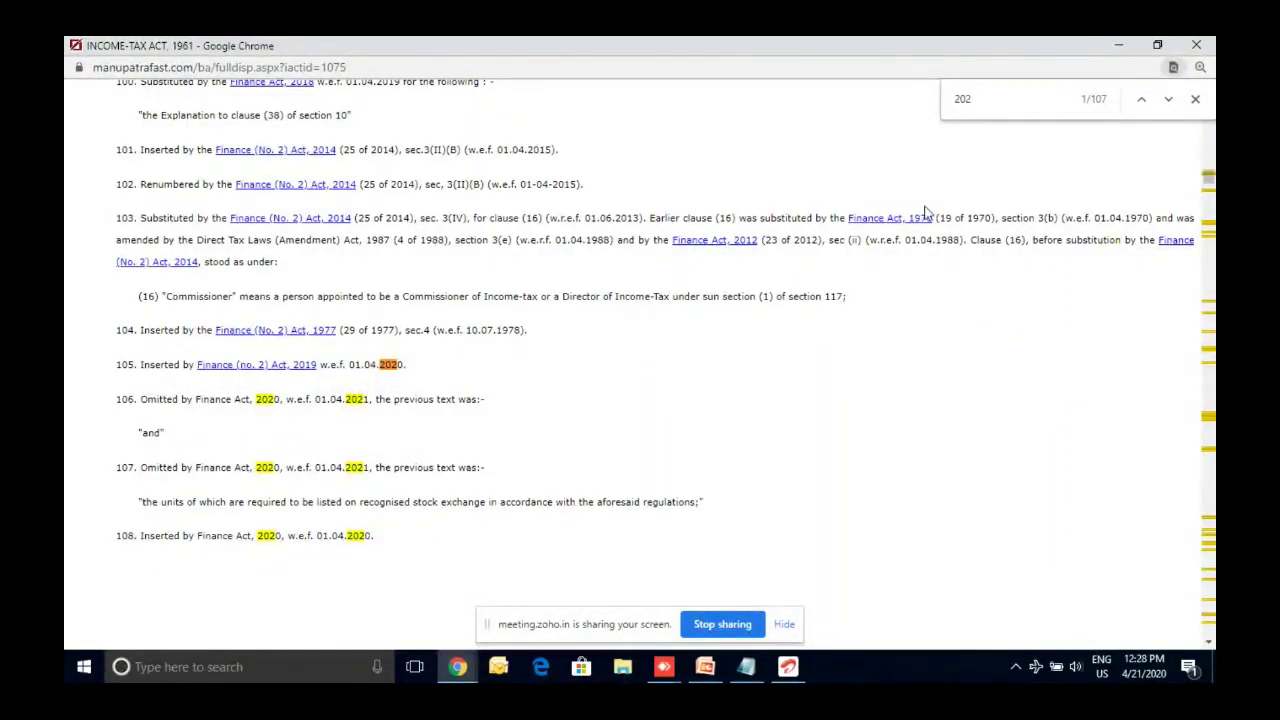
{"action": "type", "text": "0"}
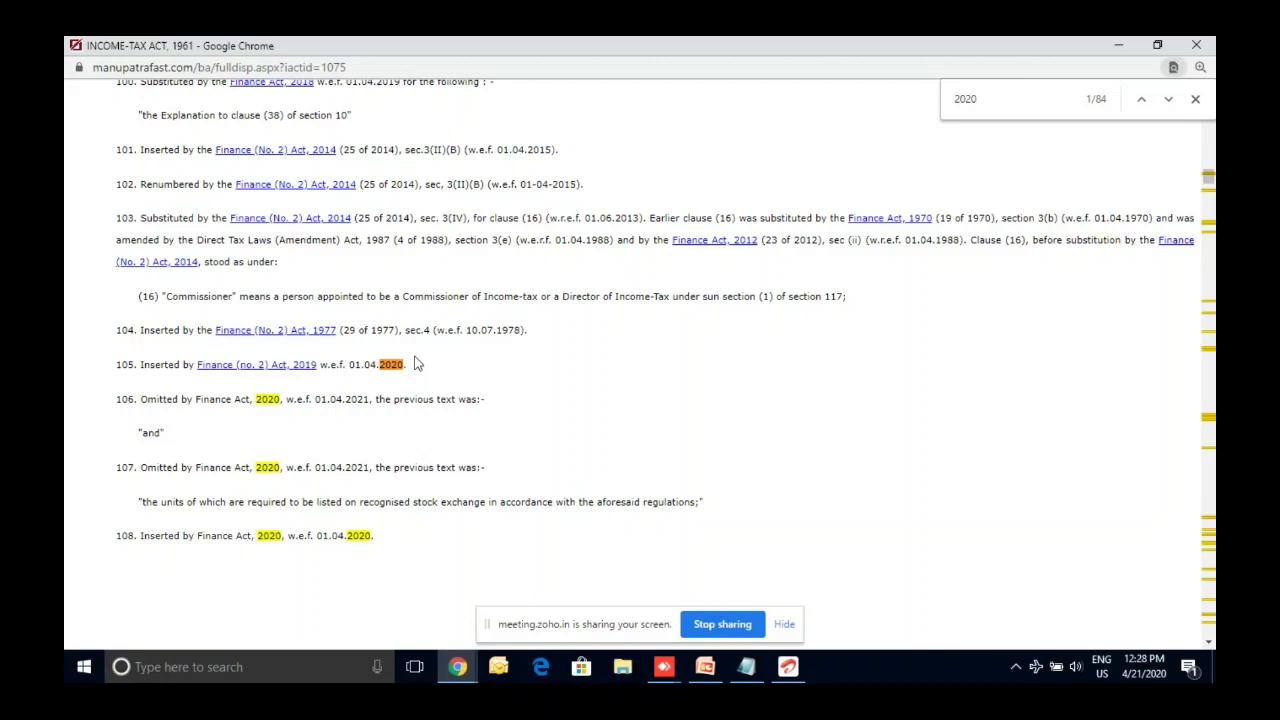
{"action": "scroll", "coordinate": [417, 364], "scroll_direction": "up", "scroll_amount": 15}
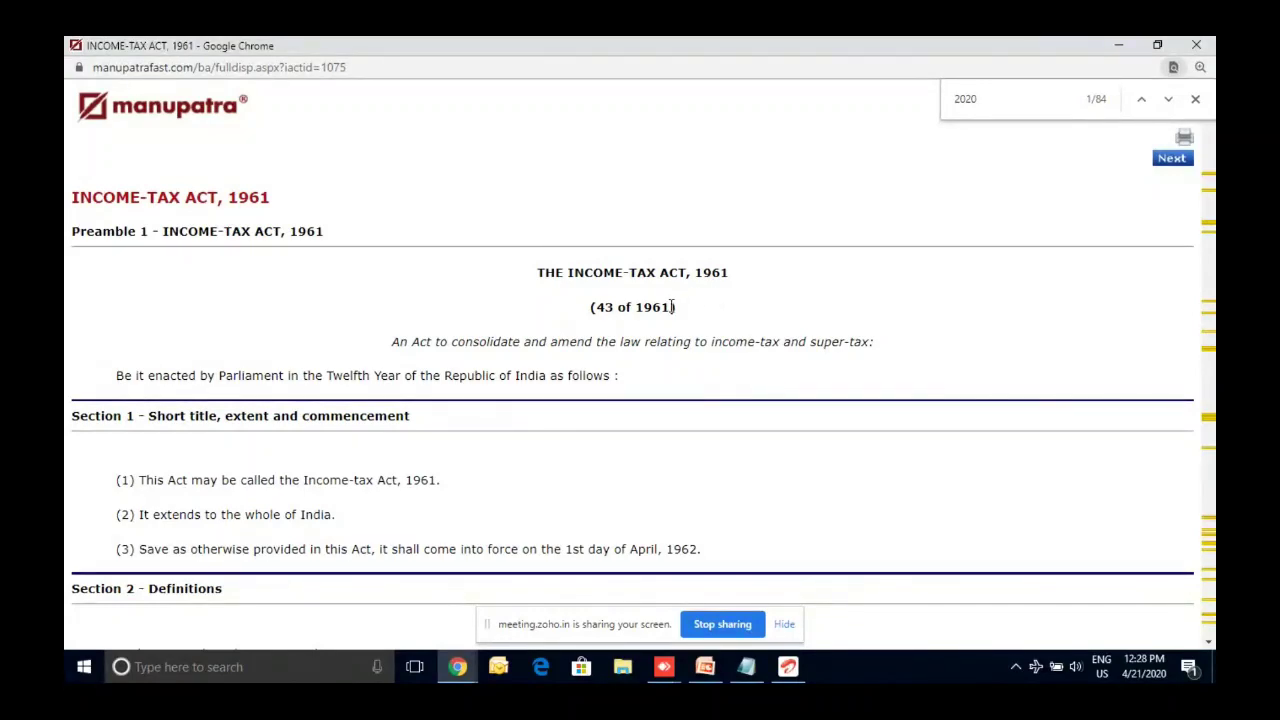
{"action": "scroll", "coordinate": [672, 310], "scroll_direction": "down", "scroll_amount": 2}
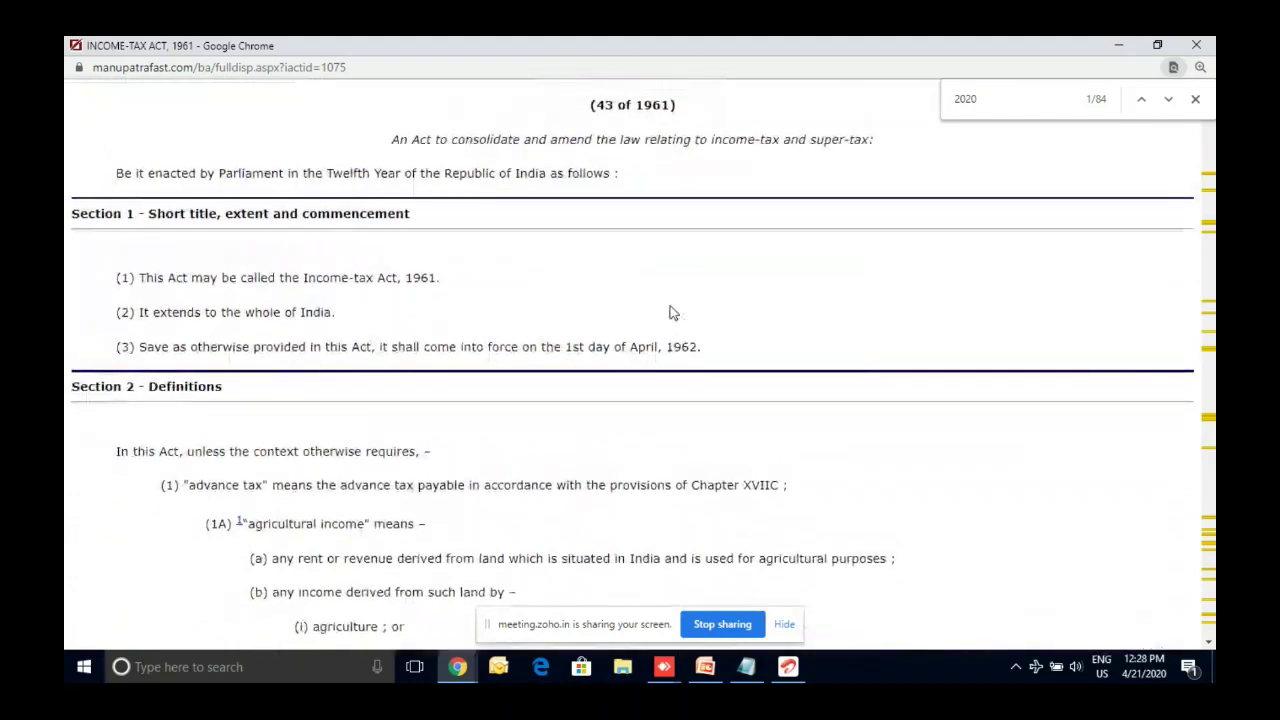
{"action": "scroll", "coordinate": [670, 313], "scroll_direction": "up", "scroll_amount": 2}
{"action": "left_click", "coordinate": [1195, 99]}
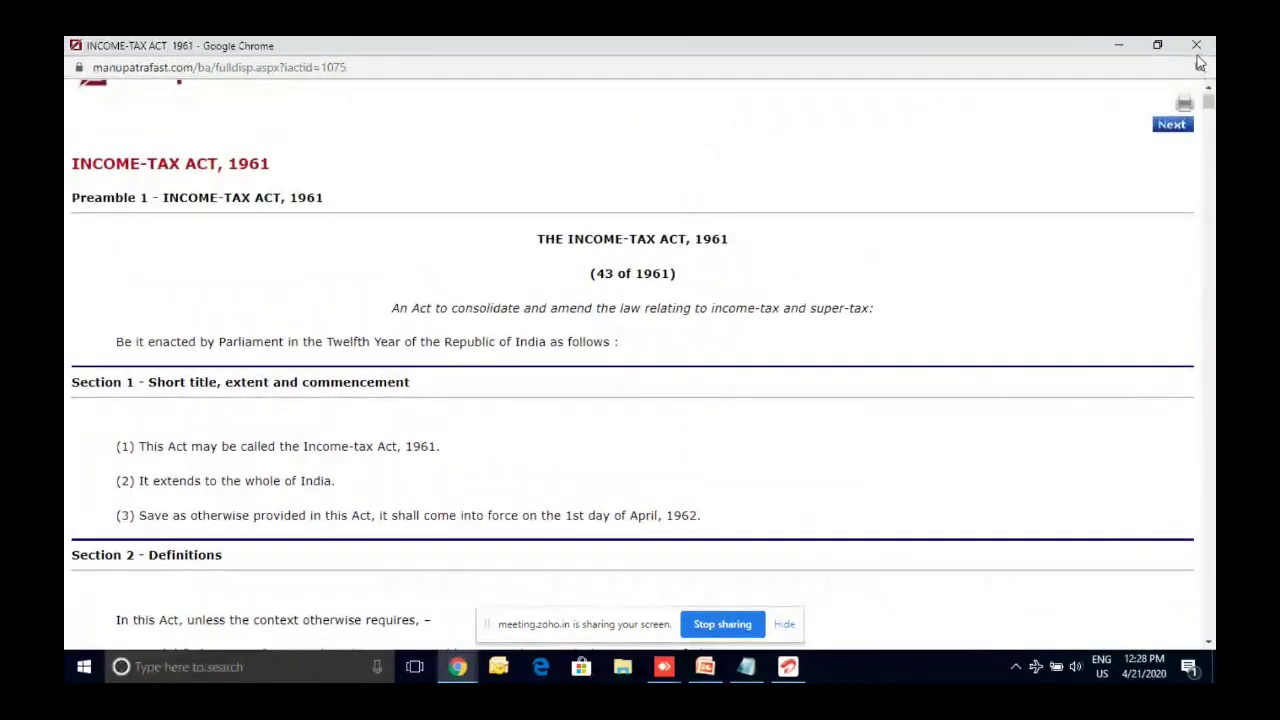
{"action": "left_click", "coordinate": [1196, 45]}
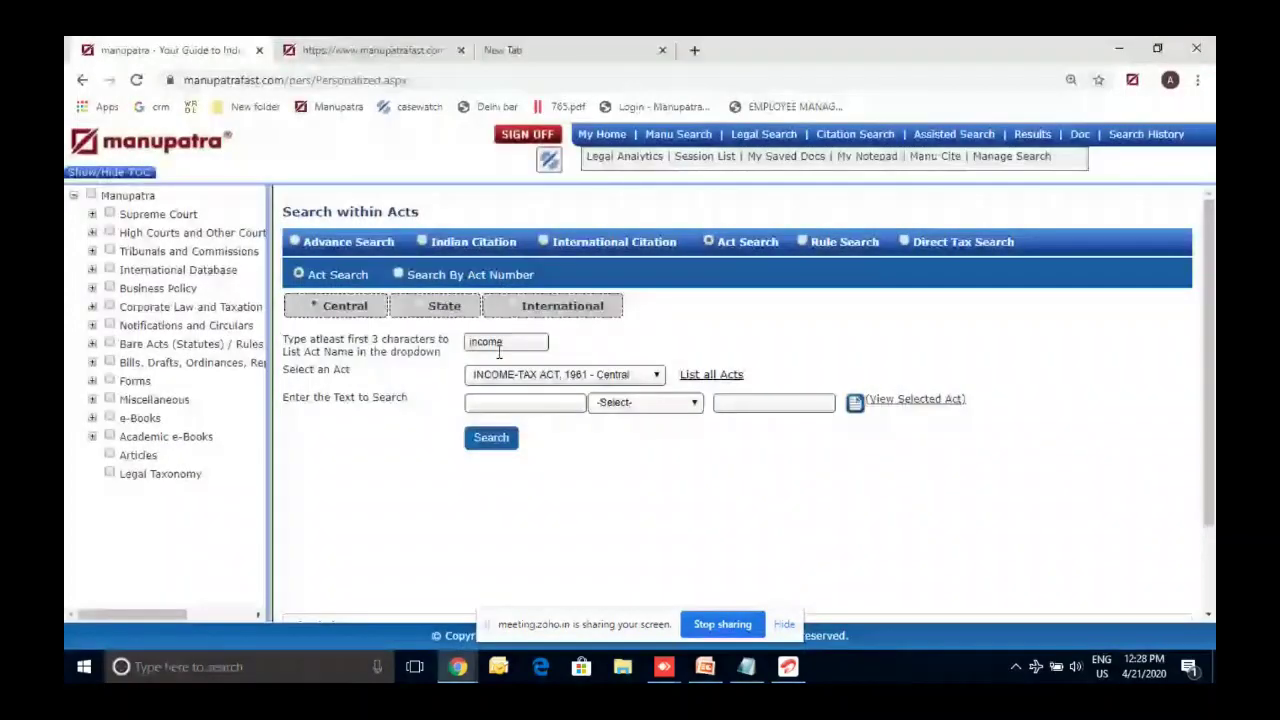
Select the CODE OF CRIMINAL PROCEDURE from the central Acts matching "crpc" and search its text for "review".
{"action": "double_click", "coordinate": [498, 344]}
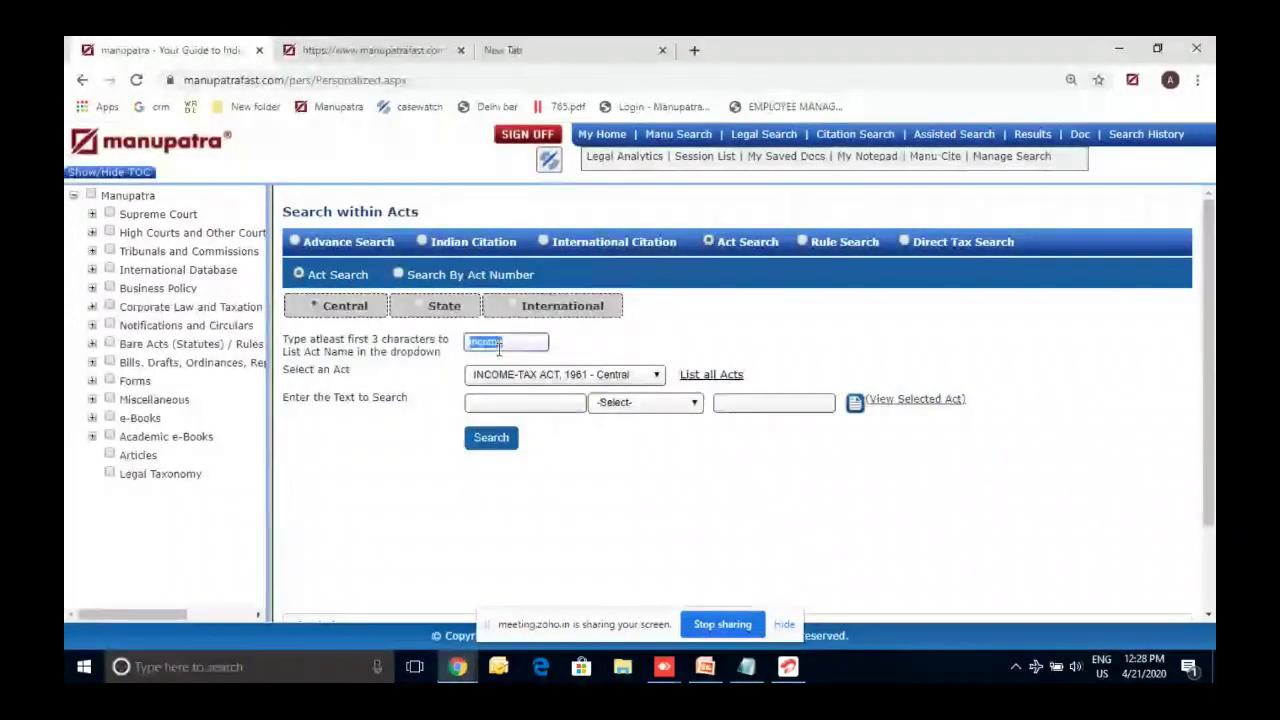
{"action": "type", "text": "crpc"}
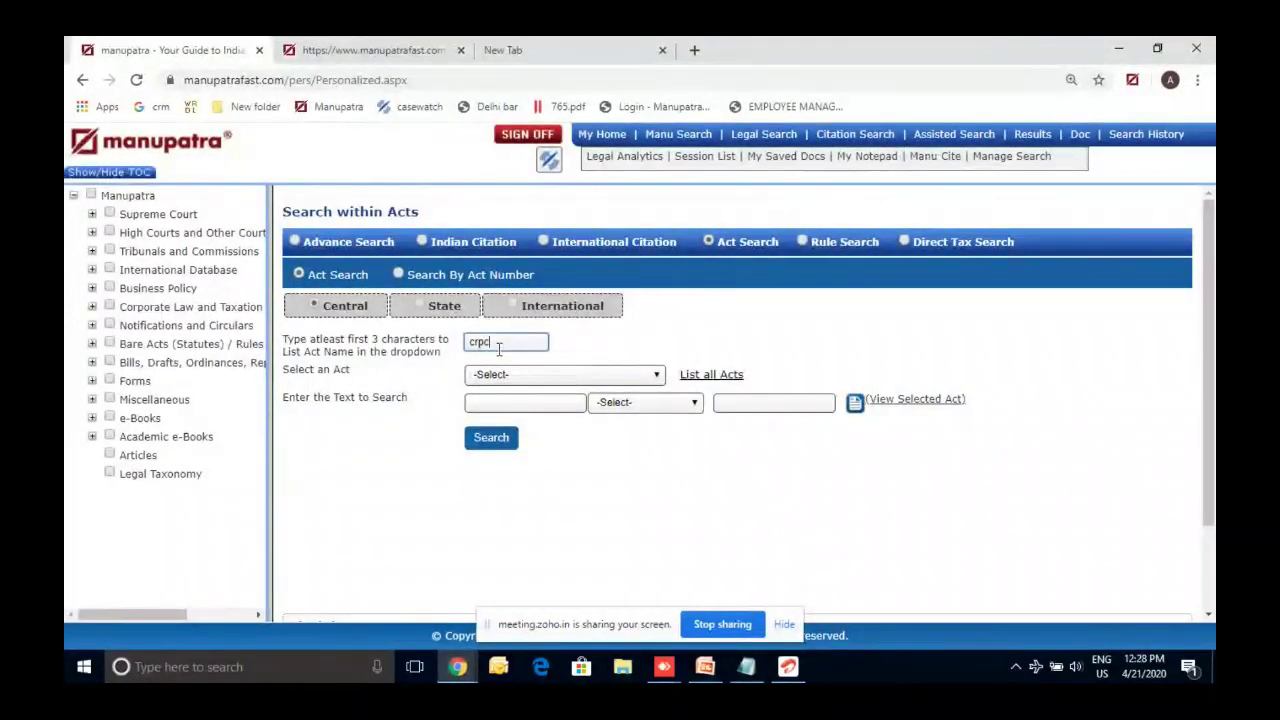
{"action": "left_click", "coordinate": [529, 377]}
{"action": "left_click", "coordinate": [575, 445]}
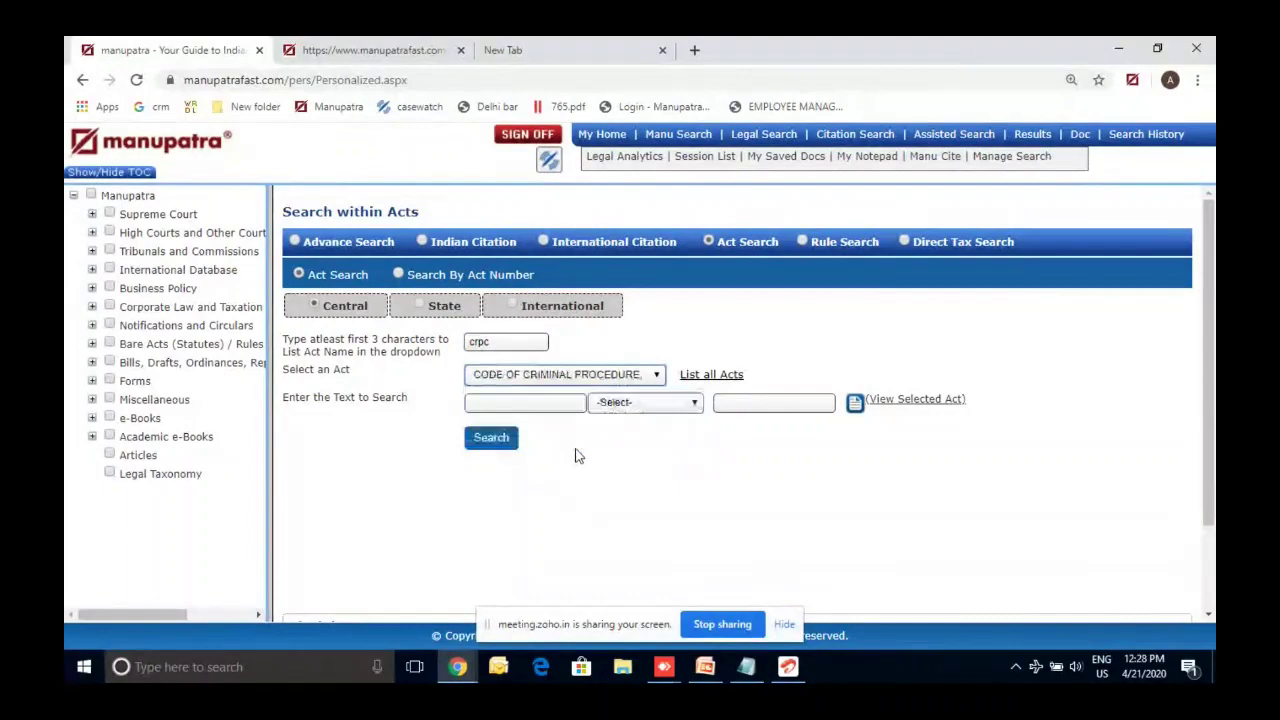
{"action": "left_click", "coordinate": [506, 404]}
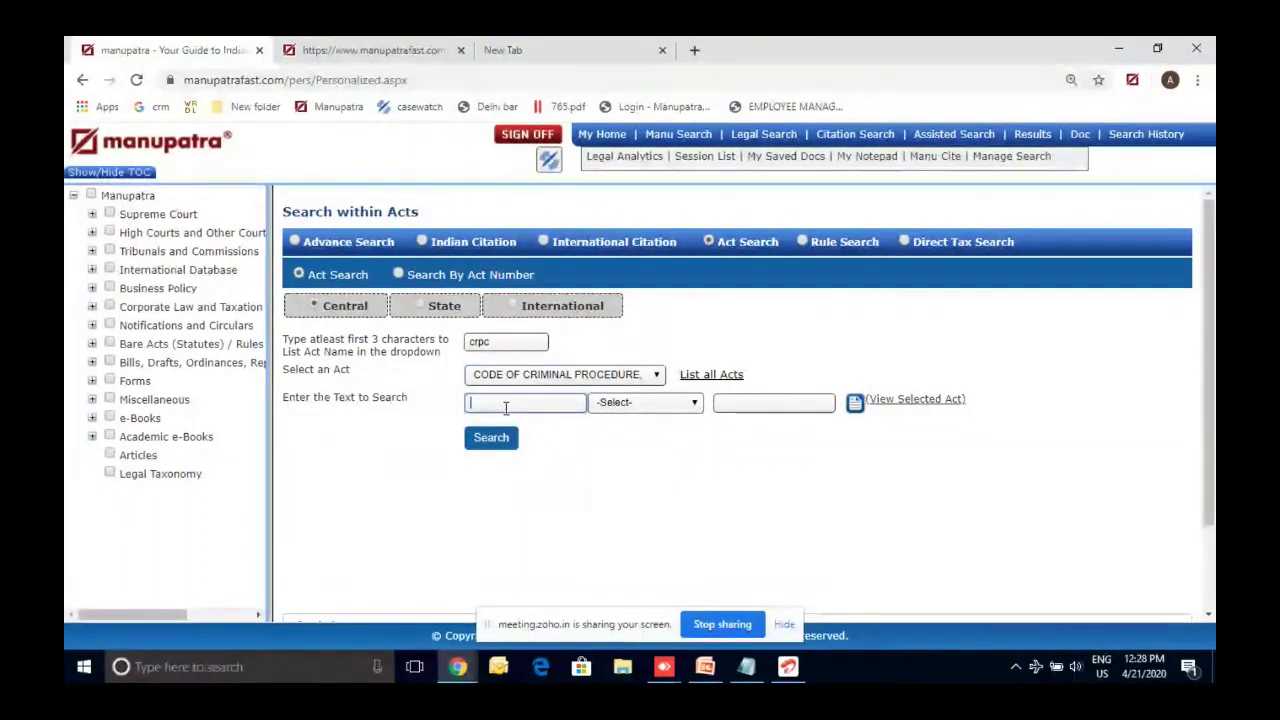
{"action": "type", "text": "review"}
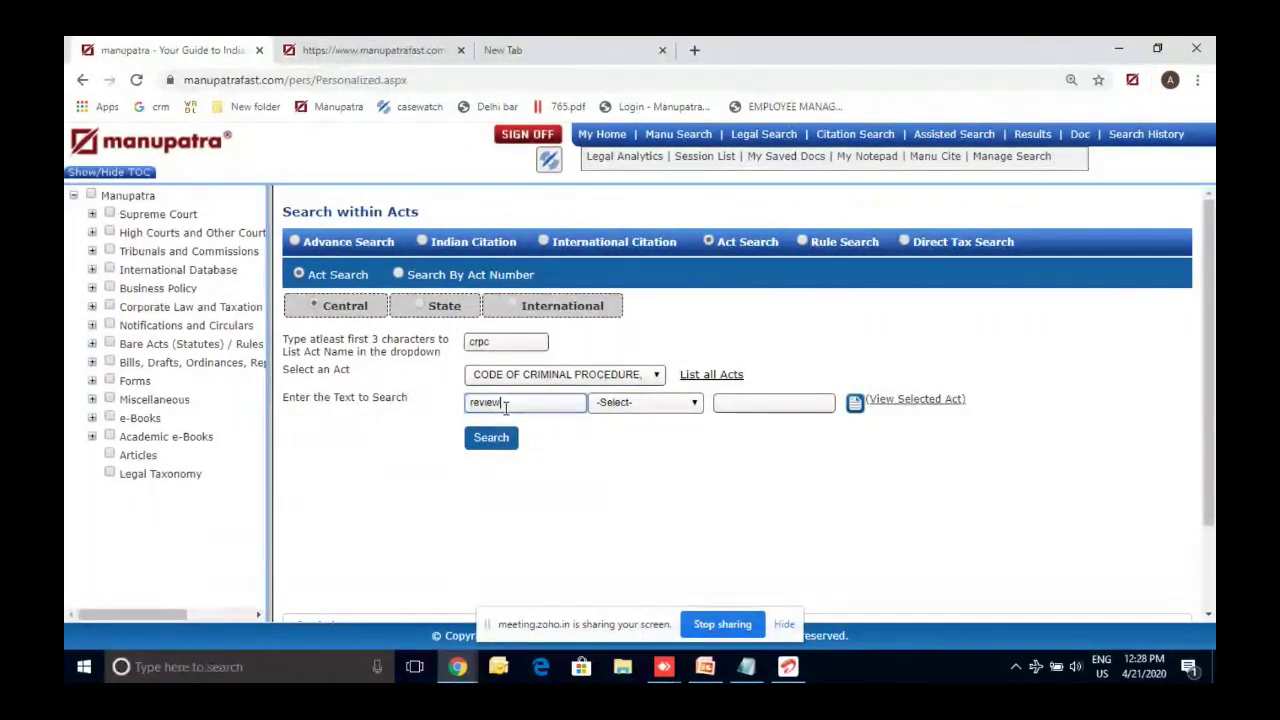
{"action": "left_click", "coordinate": [491, 440]}
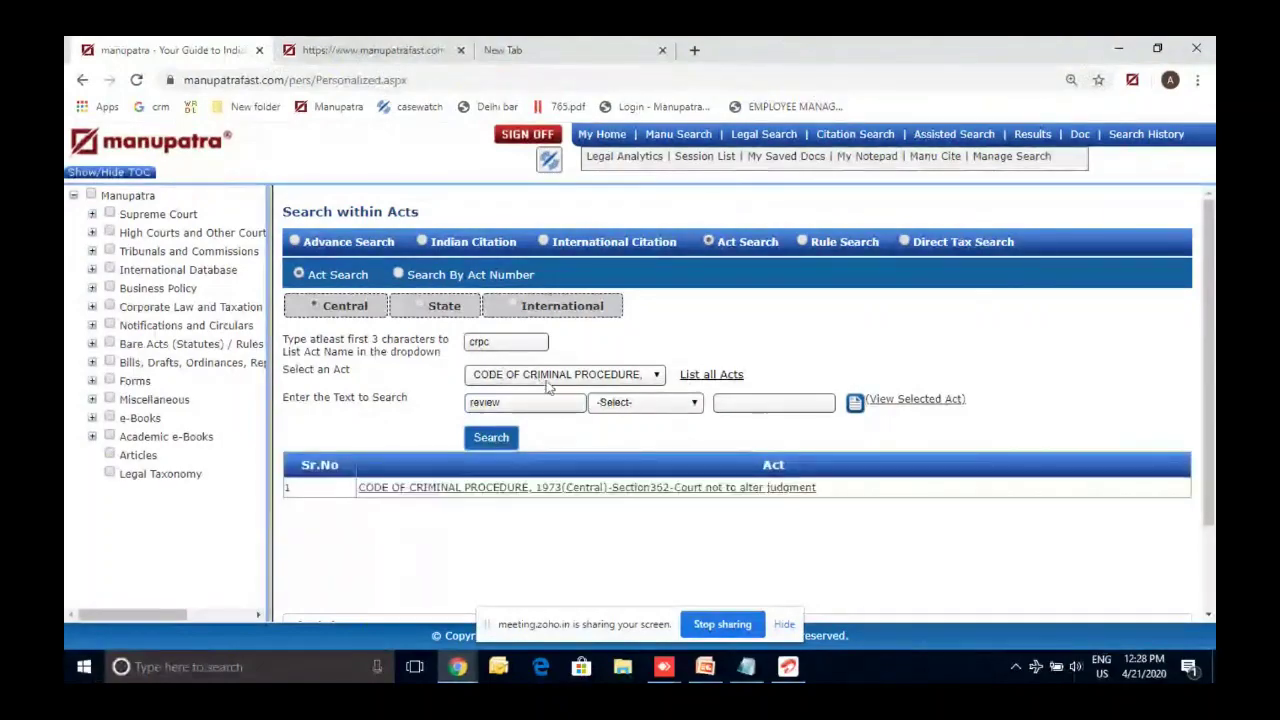
Open the Section 362 result in a maximized window, view the list of courts with judgments on it, and close the window.
{"action": "left_click", "coordinate": [498, 487]}
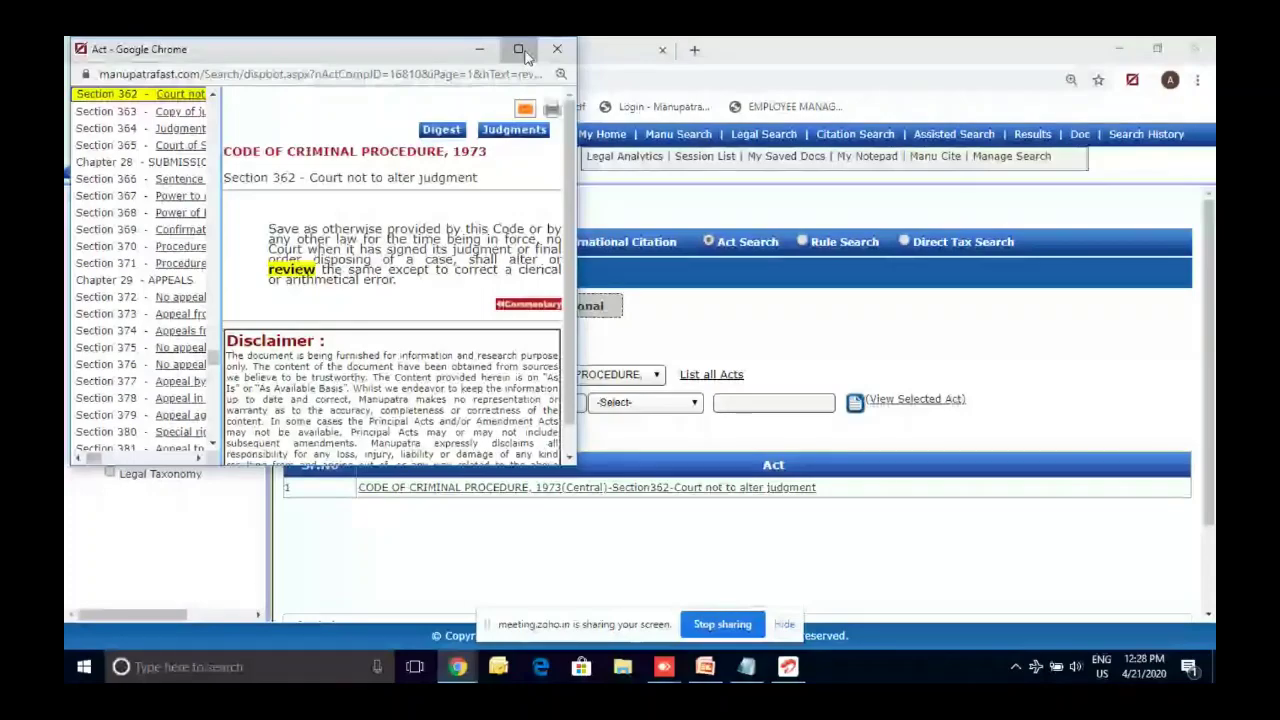
{"action": "left_click", "coordinate": [520, 51]}
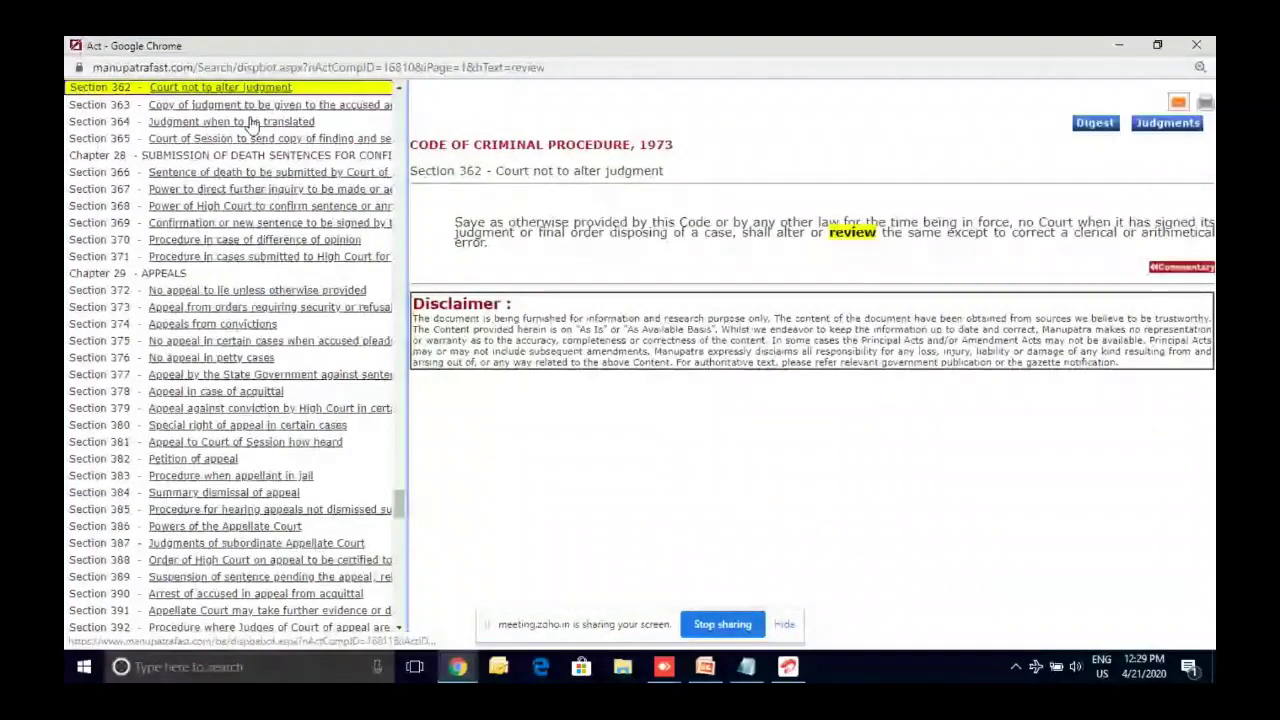
{"action": "left_click", "coordinate": [1167, 122]}
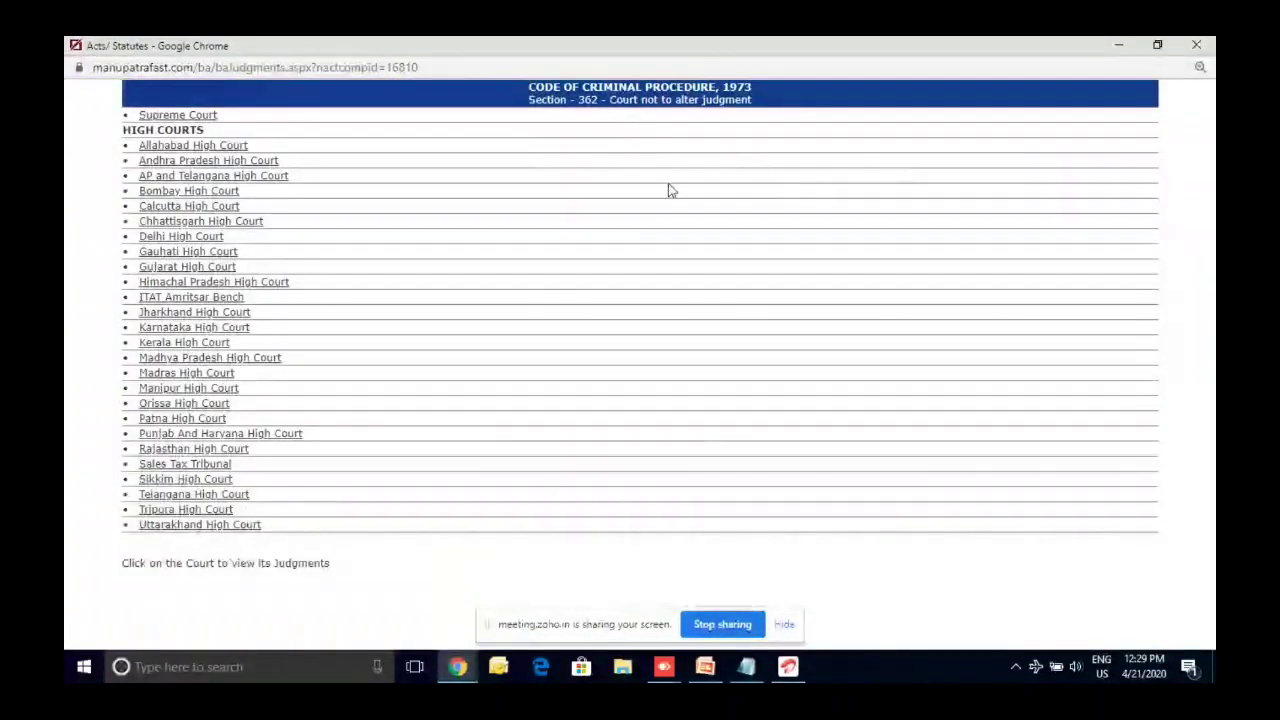
{"action": "left_click", "coordinate": [1192, 45]}
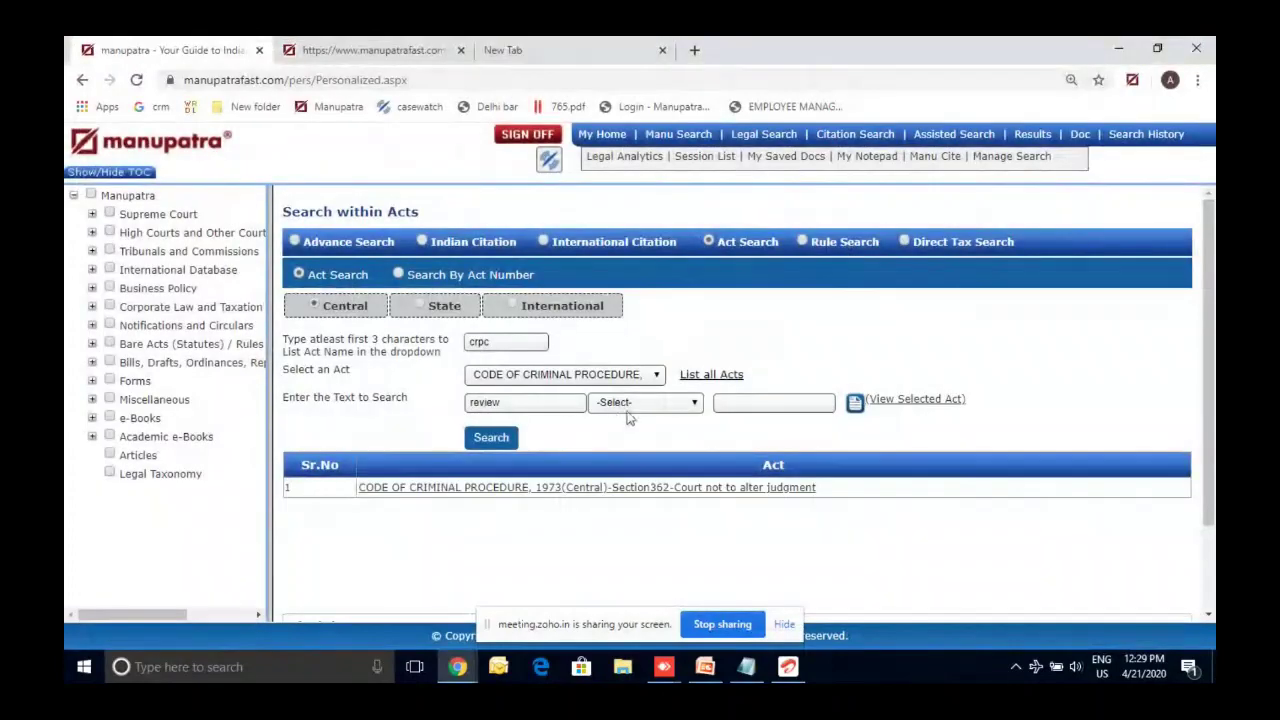
Clear the search text, view the full text of the selected Code of Criminal Procedure, and close its window.
{"action": "double_click", "coordinate": [518, 402]}
{"action": "key", "text": "BackSpace"}
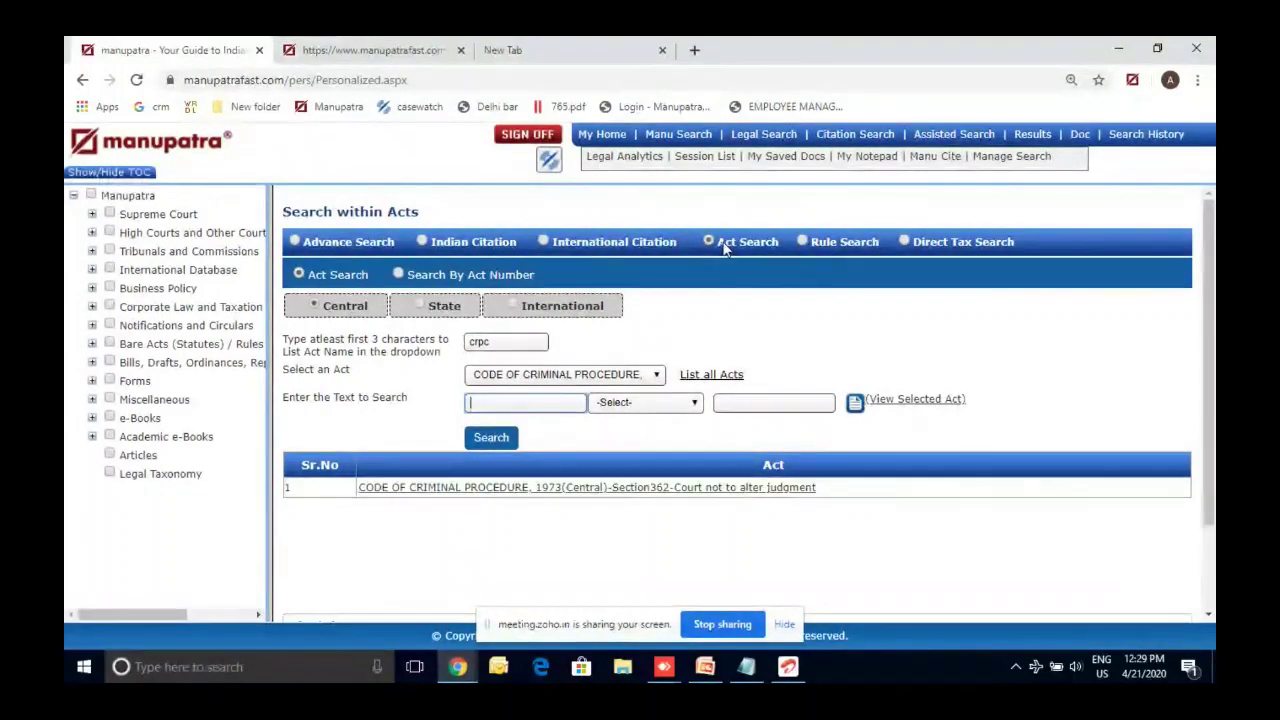
{"action": "double_click", "coordinate": [517, 340]}
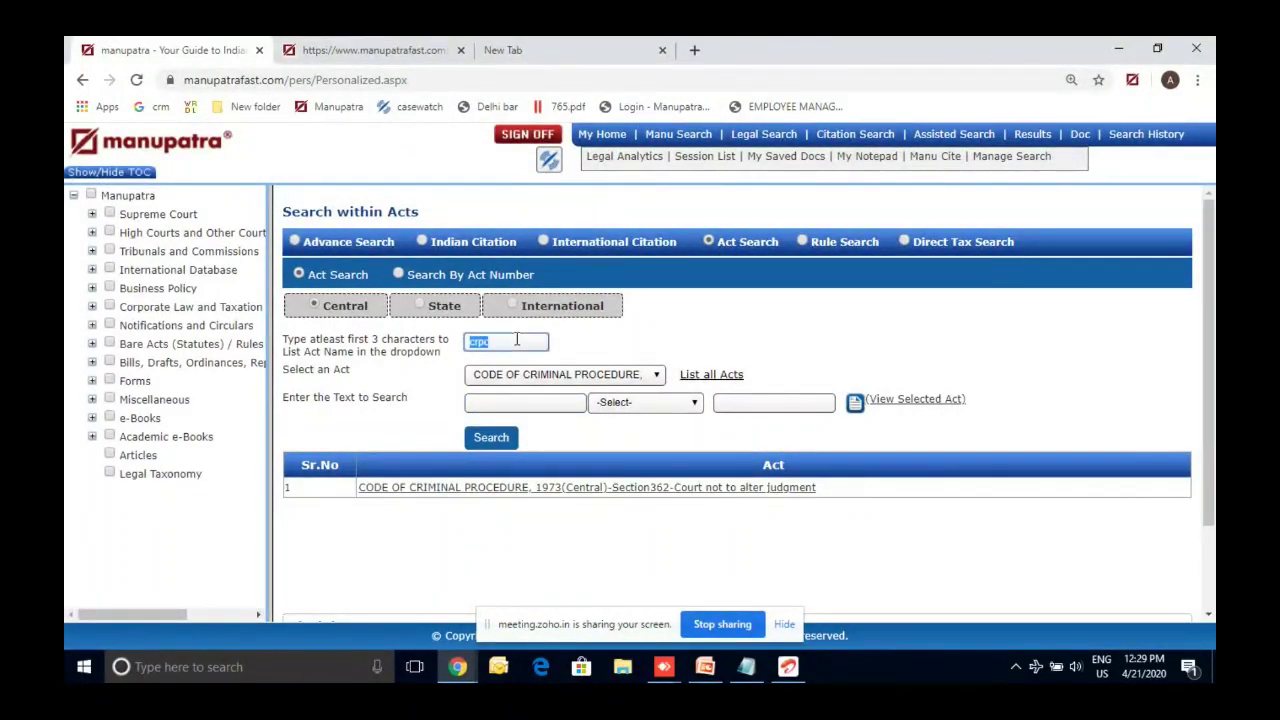
{"action": "left_click", "coordinate": [903, 400]}
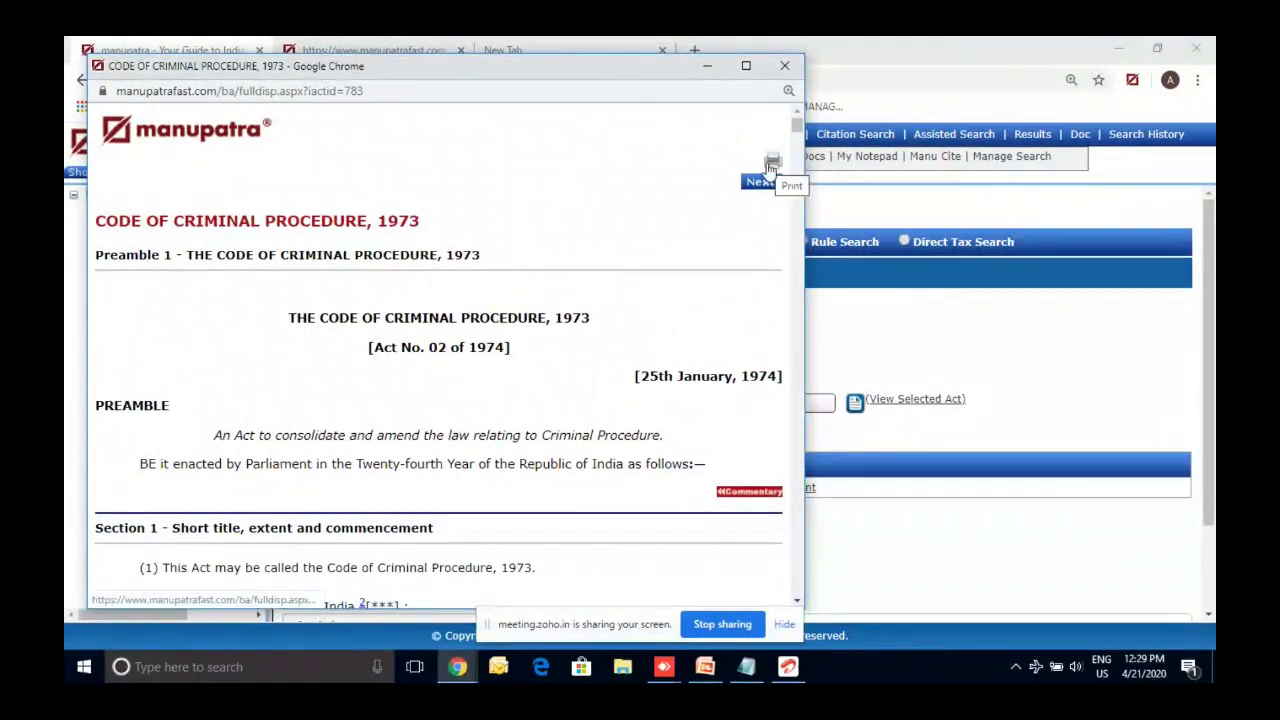
{"action": "scroll", "coordinate": [798, 206], "scroll_direction": "down", "scroll_amount": 4}
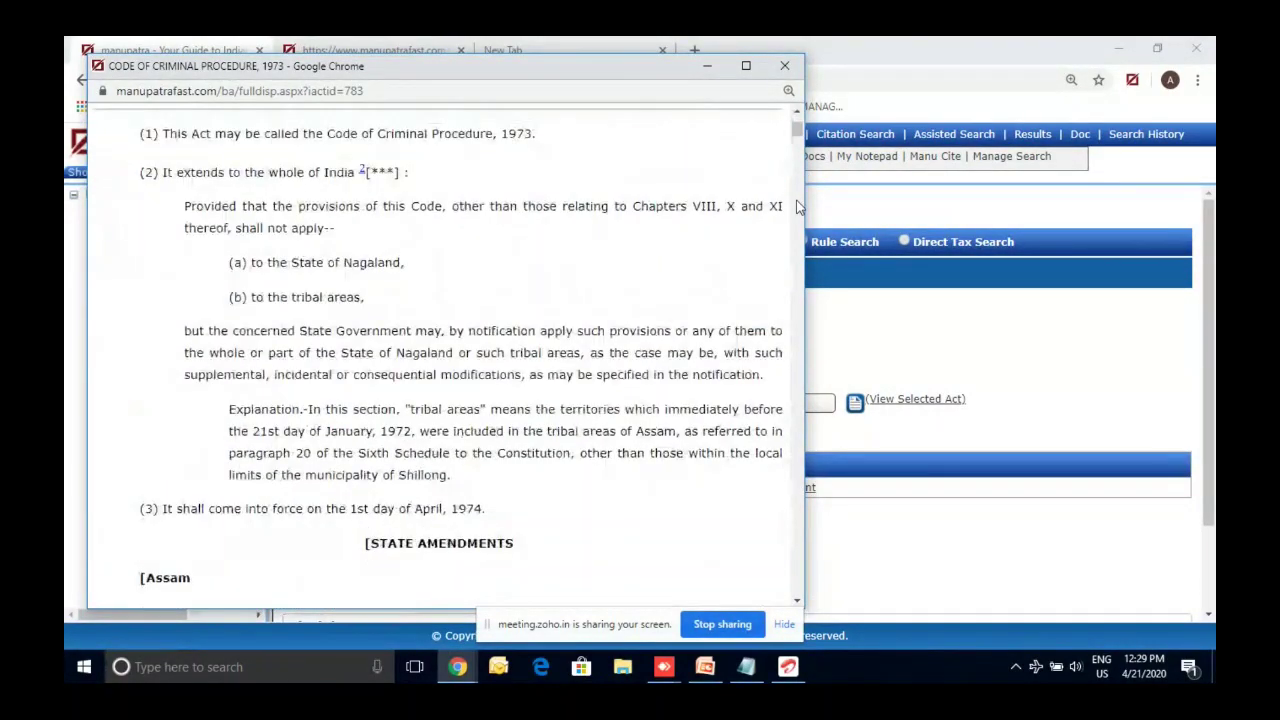
{"action": "scroll", "coordinate": [798, 206], "scroll_direction": "down", "scroll_amount": 20}
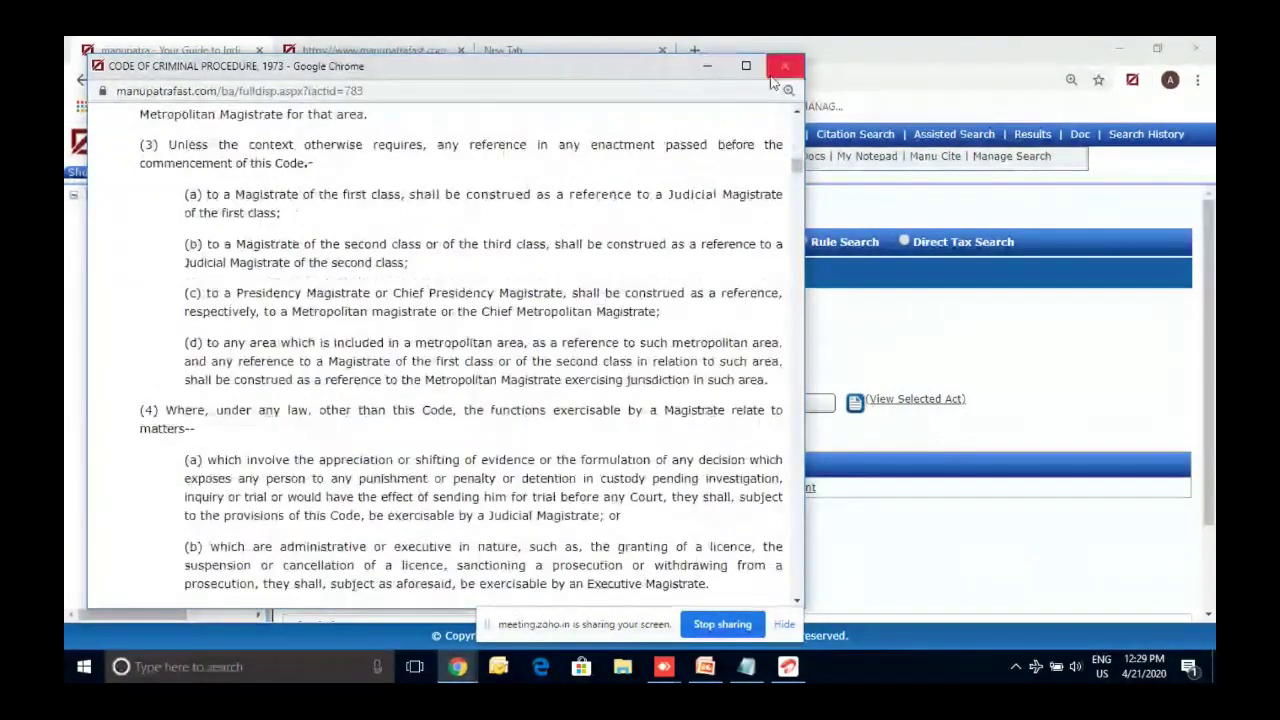
{"action": "left_click", "coordinate": [784, 66]}
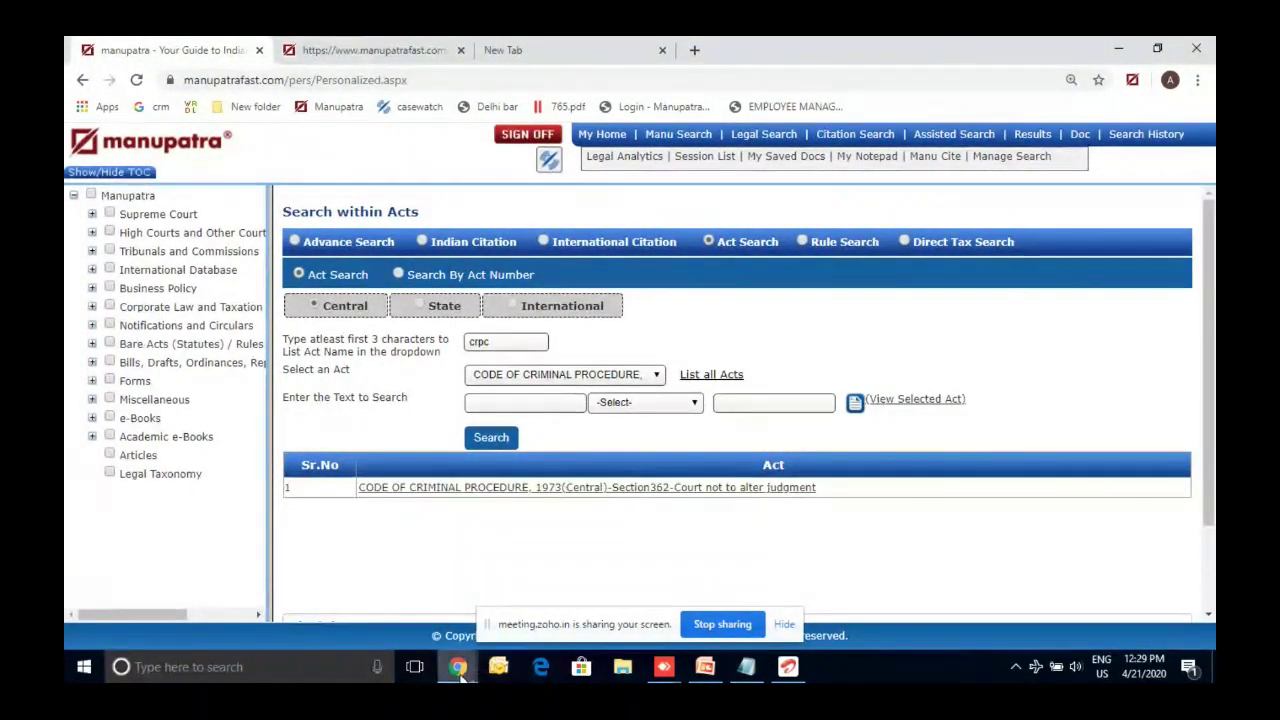
Switch to the Zoho Meeting window and read through the attendees' latest questions in the Q&A.
{"action": "mouse_move", "coordinate": [459, 672]}
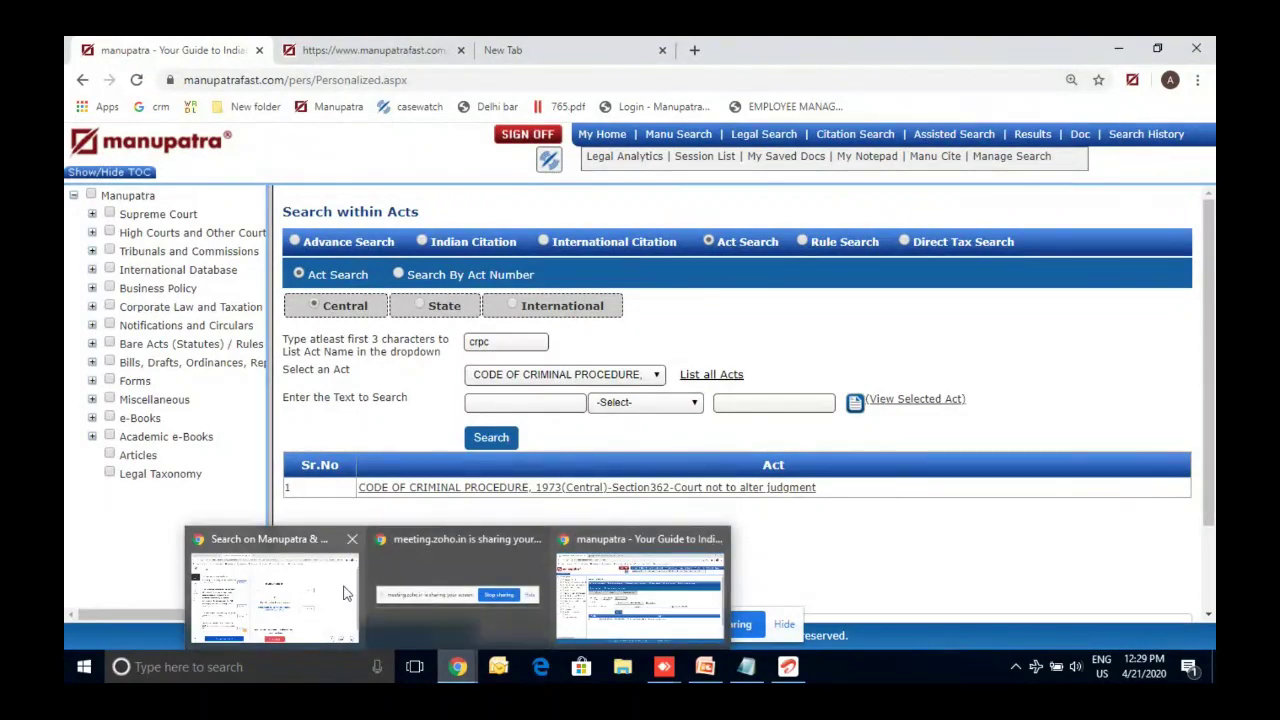
{"action": "left_click", "coordinate": [343, 593]}
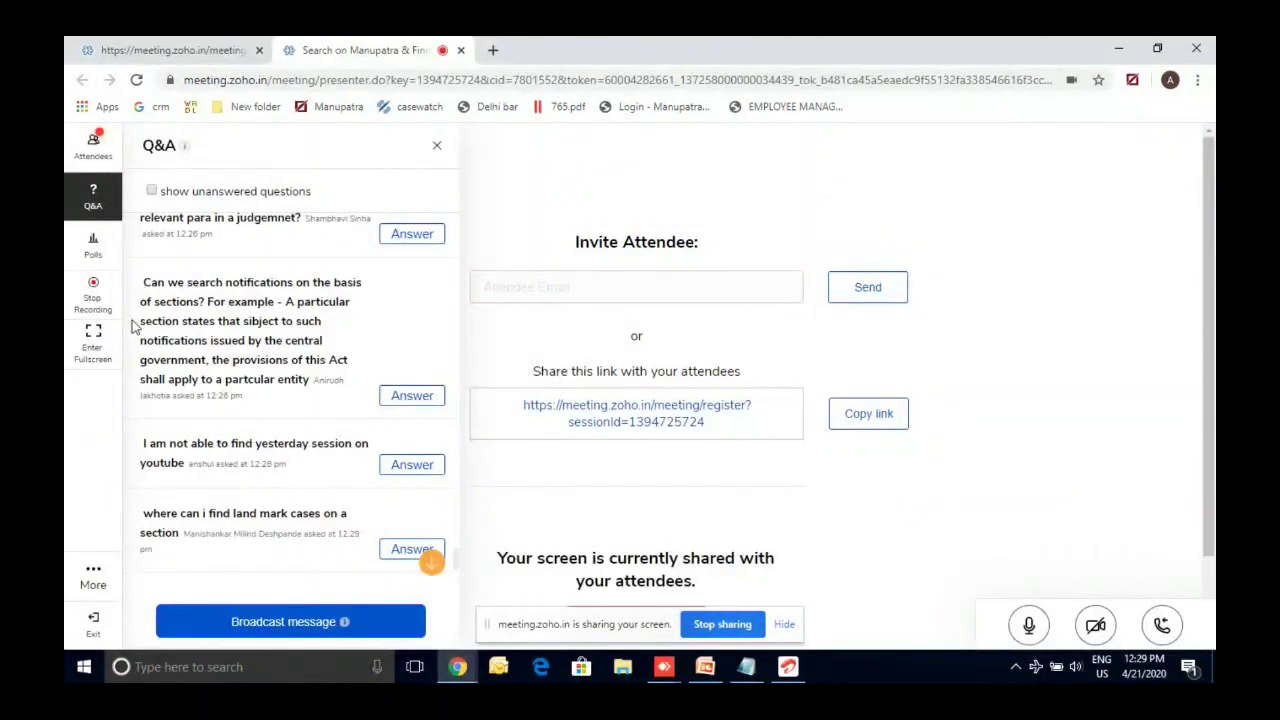
{"action": "left_click", "coordinate": [88, 150]}
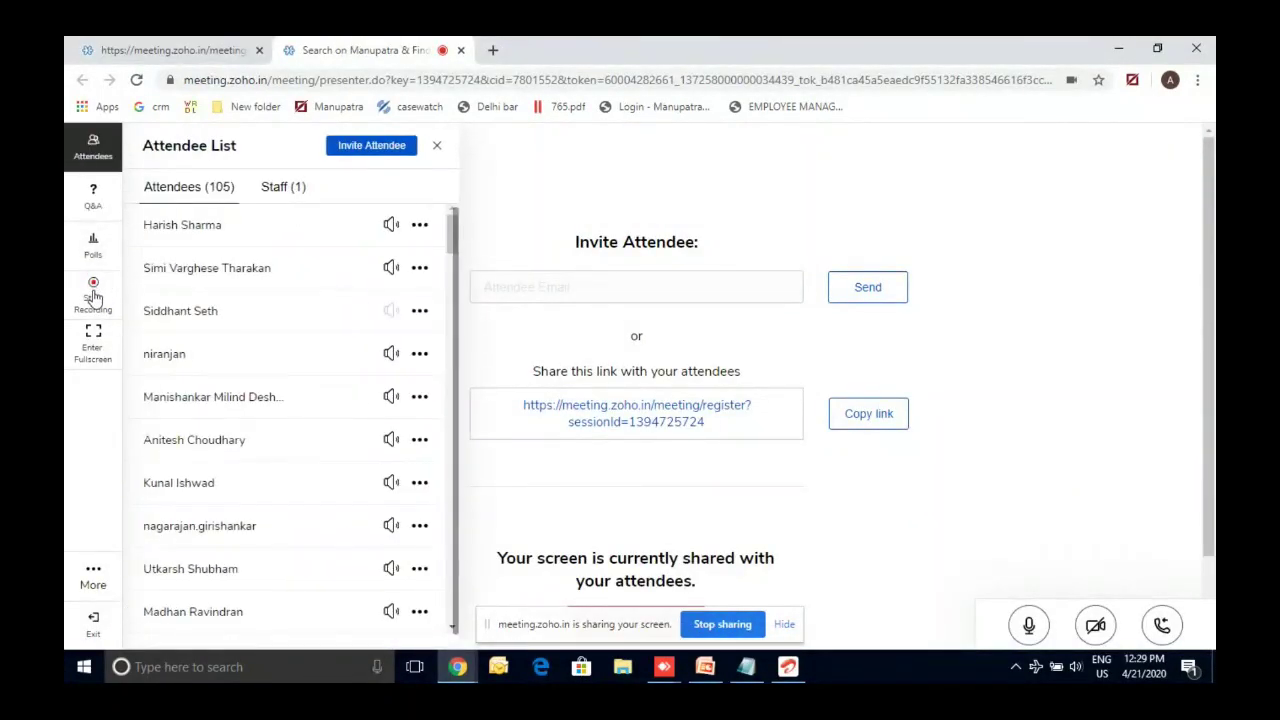
{"action": "left_click", "coordinate": [92, 245]}
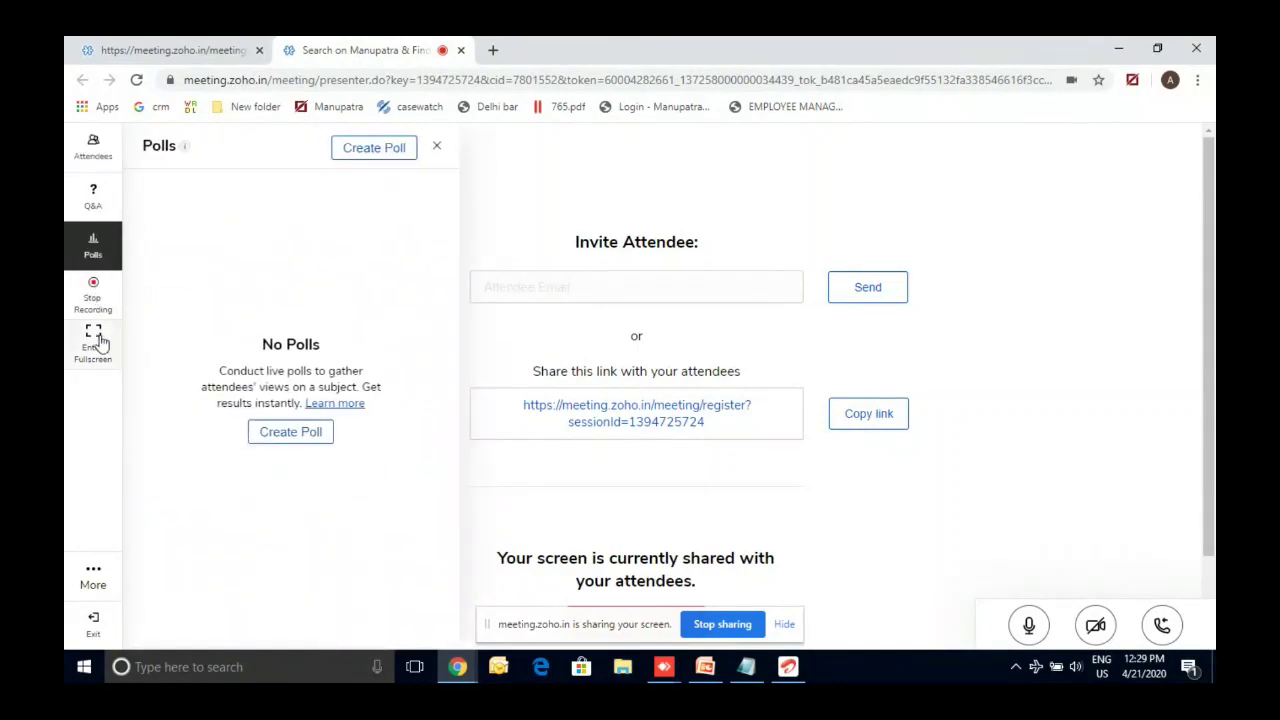
{"action": "left_click", "coordinate": [95, 198]}
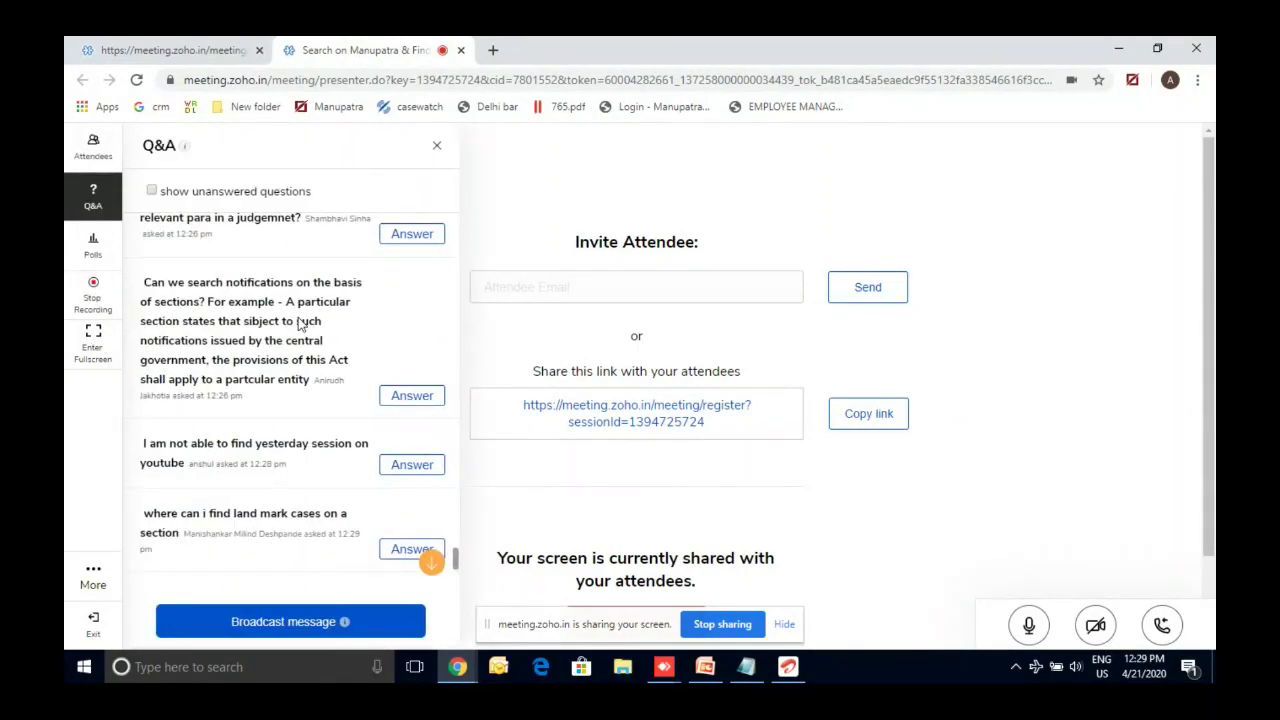
{"action": "scroll", "coordinate": [451, 562], "scroll_direction": "down", "scroll_amount": 5}
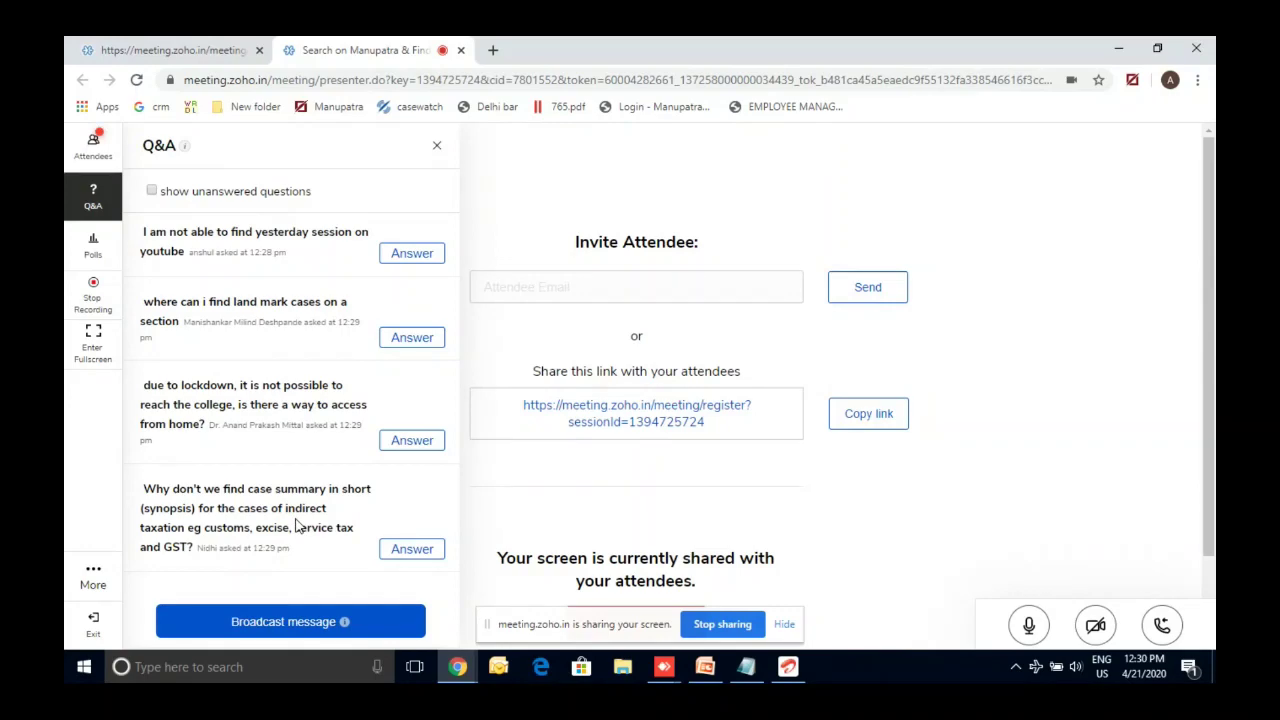
{"action": "scroll", "coordinate": [295, 527], "scroll_direction": "down", "scroll_amount": 2}
{"action": "scroll", "coordinate": [277, 431], "scroll_direction": "down", "scroll_amount": 2}
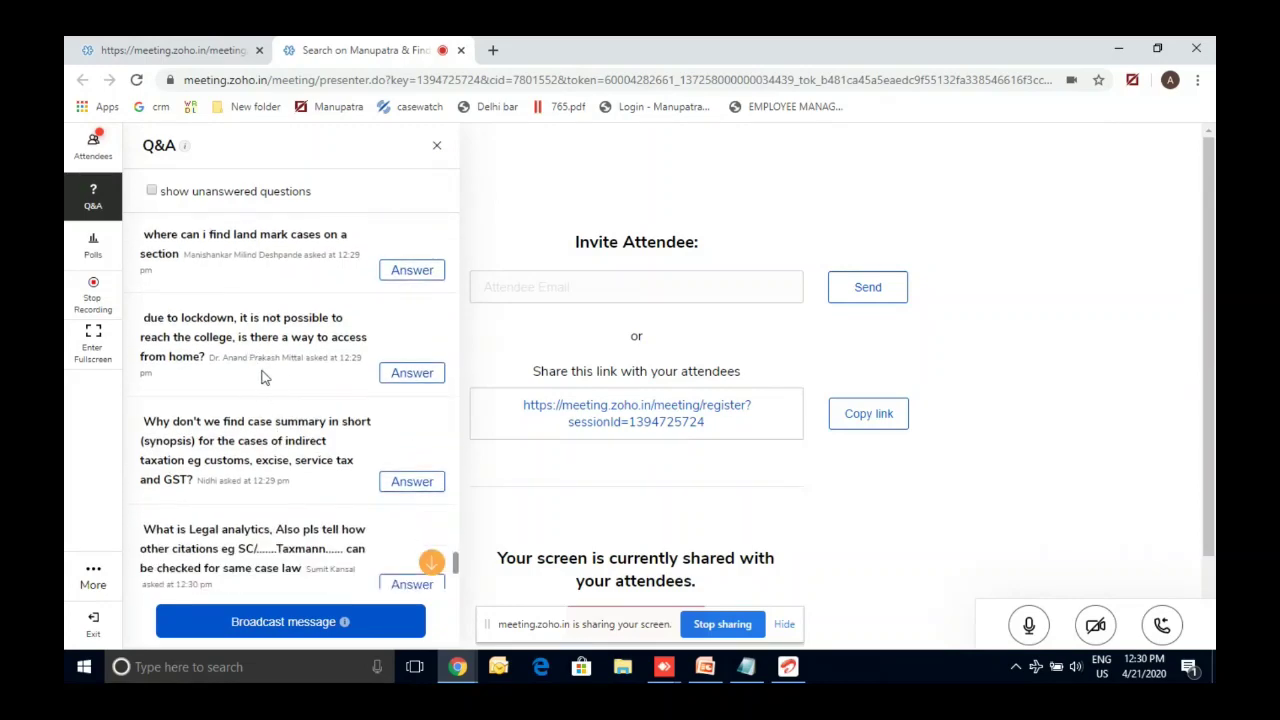
{"action": "scroll", "coordinate": [277, 373], "scroll_direction": "down", "scroll_amount": 1}
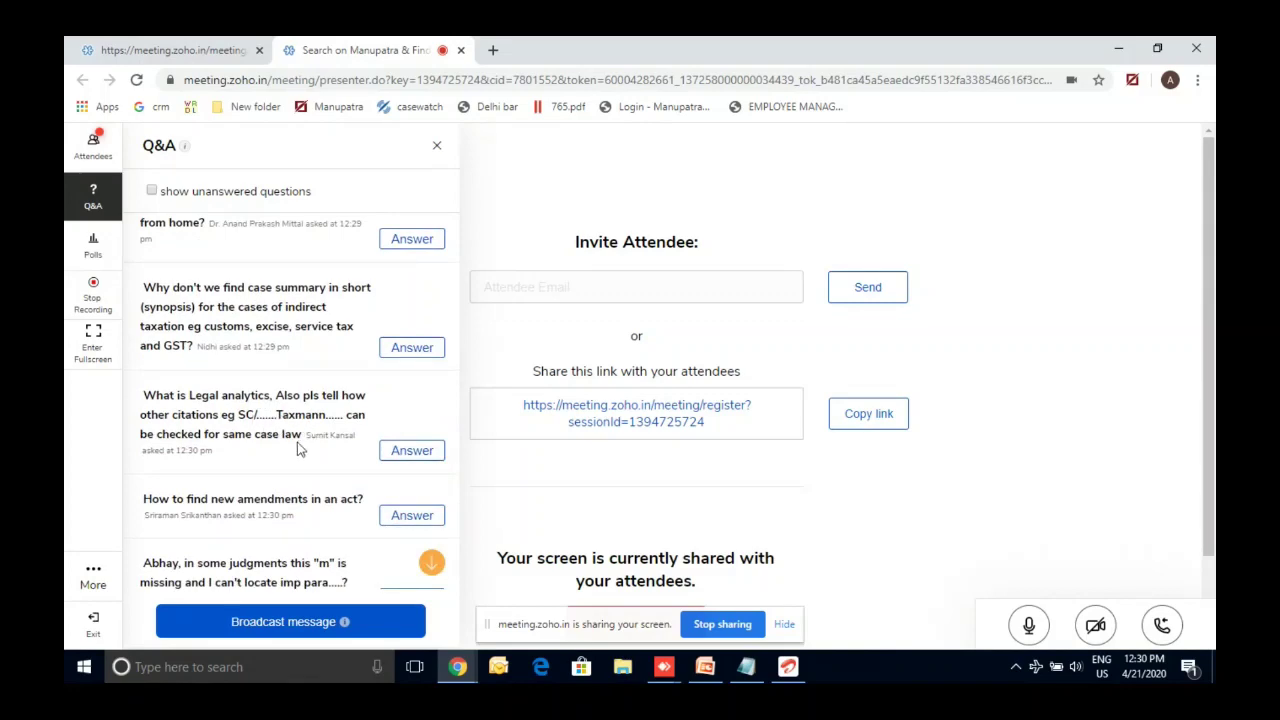
{"action": "scroll", "coordinate": [250, 435], "scroll_direction": "down", "scroll_amount": 1}
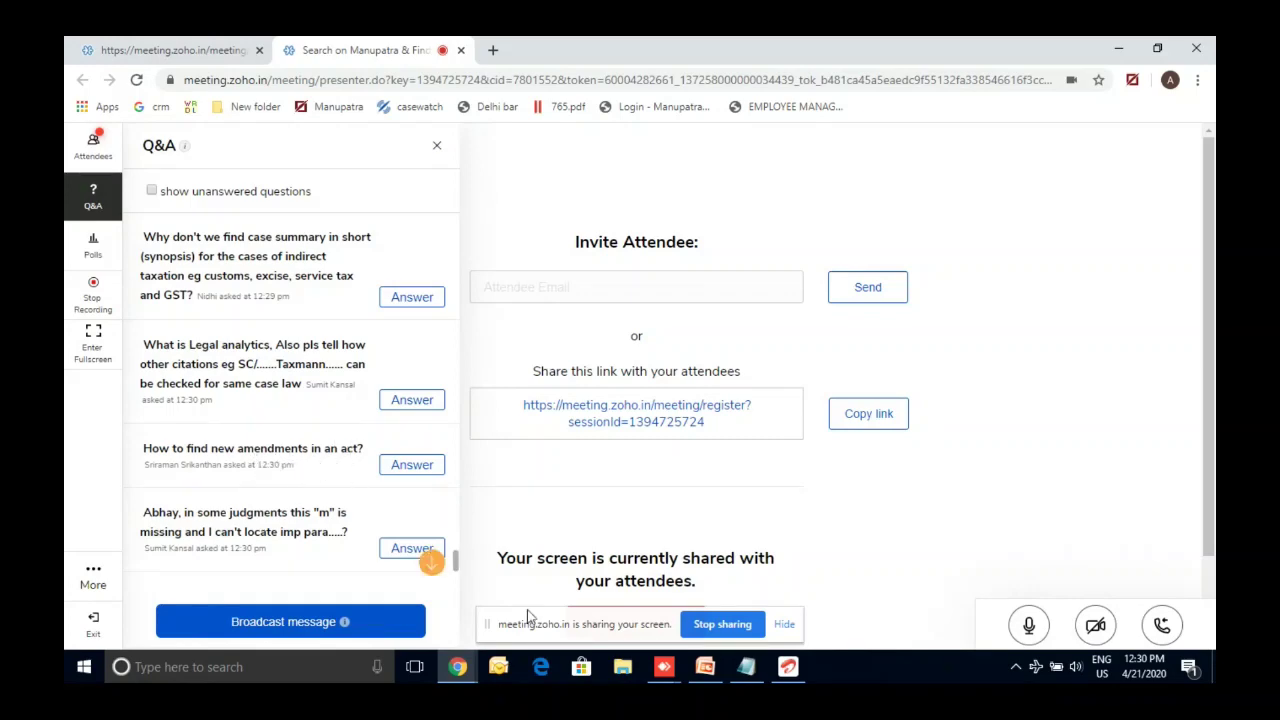
Switch back to Manupatra and expand the Bare Acts (Statutes) / Rules branch in the contents tree.
{"action": "left_click", "coordinate": [464, 673]}
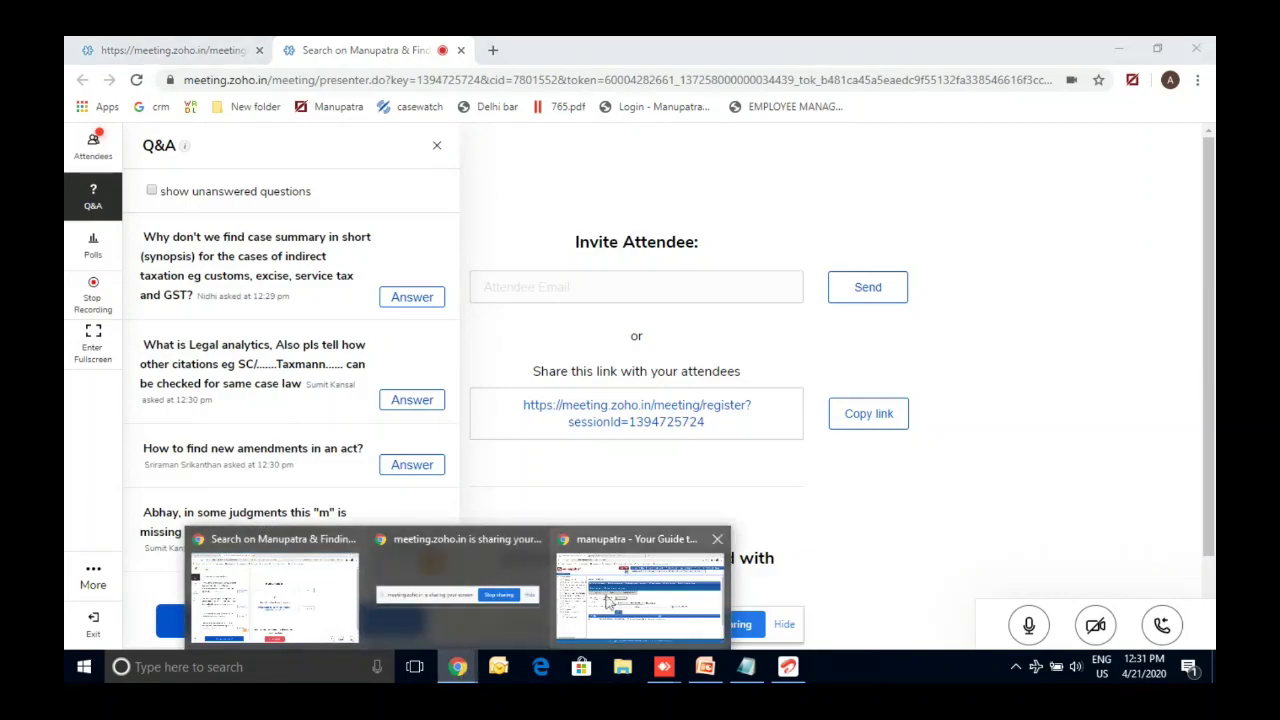
{"action": "left_click", "coordinate": [645, 598]}
{"action": "left_click", "coordinate": [92, 343]}
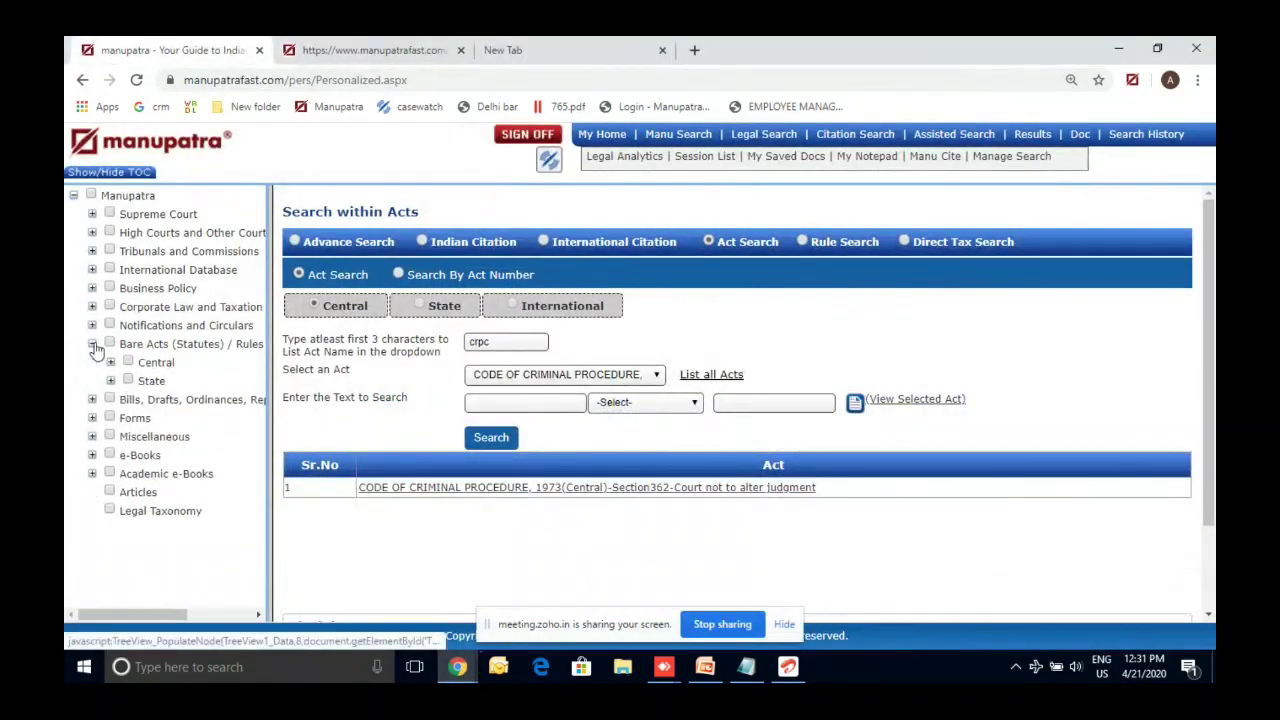
Return to the Zoho Meeting Q&A and read the newer attendee questions down to the one about searching notifications by section.
{"action": "left_click", "coordinate": [457, 667]}
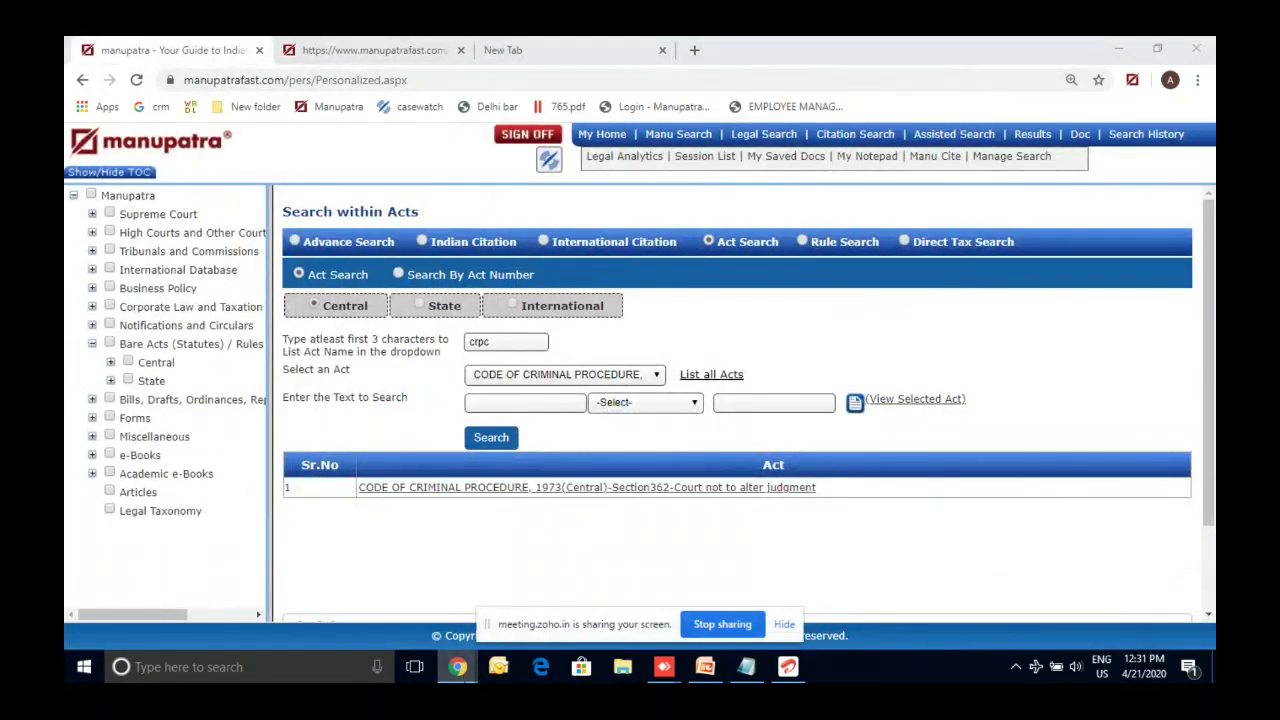
{"action": "left_click", "coordinate": [328, 609]}
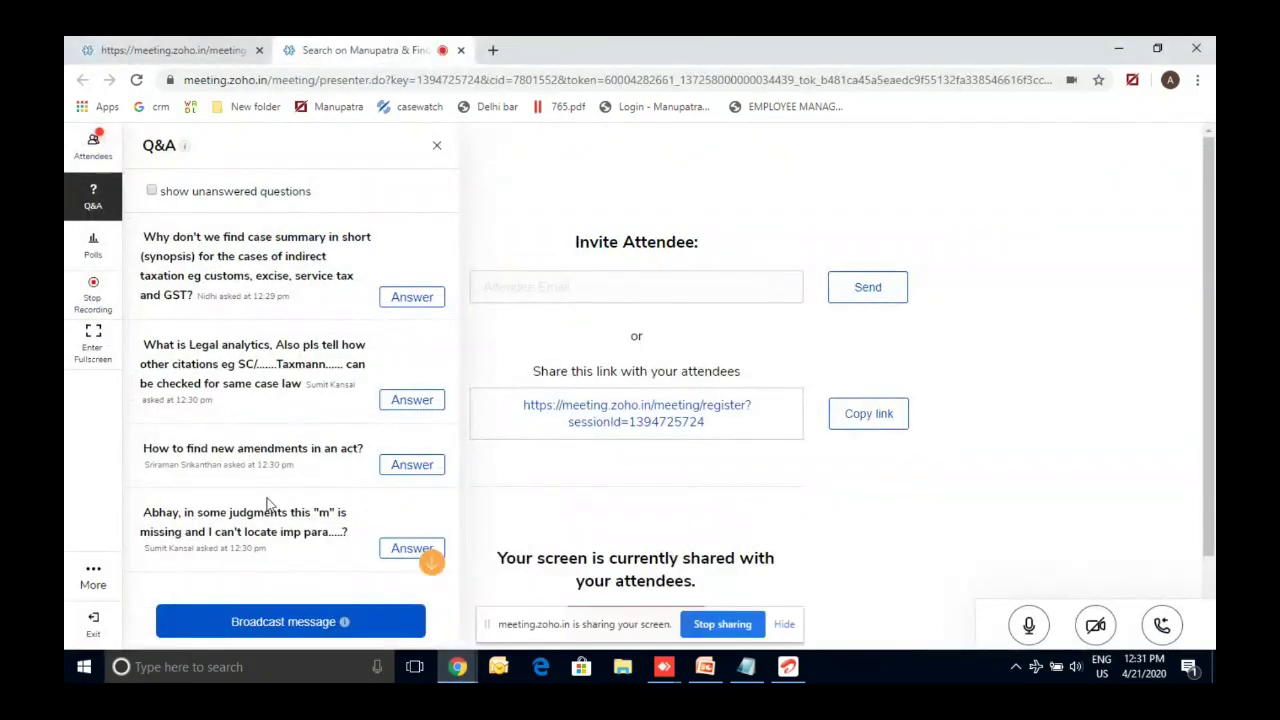
{"action": "scroll", "coordinate": [265, 470], "scroll_direction": "down", "scroll_amount": 1}
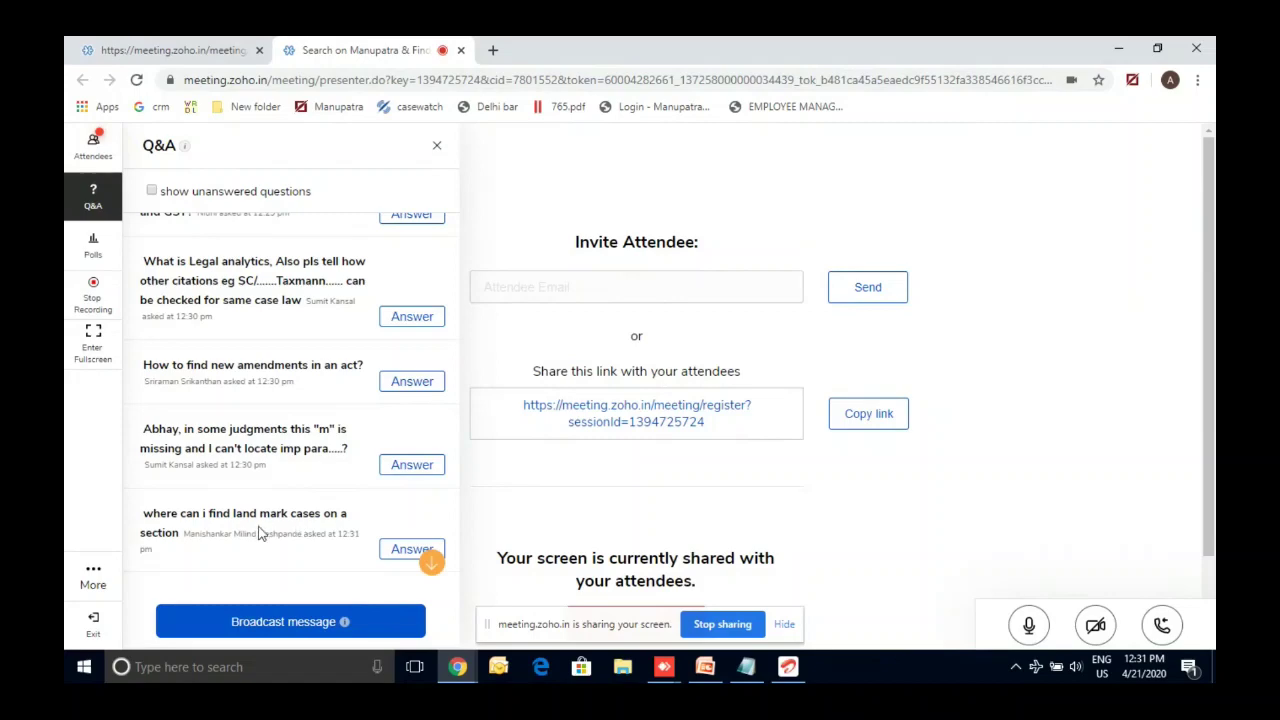
{"action": "scroll", "coordinate": [258, 533], "scroll_direction": "down", "scroll_amount": 2}
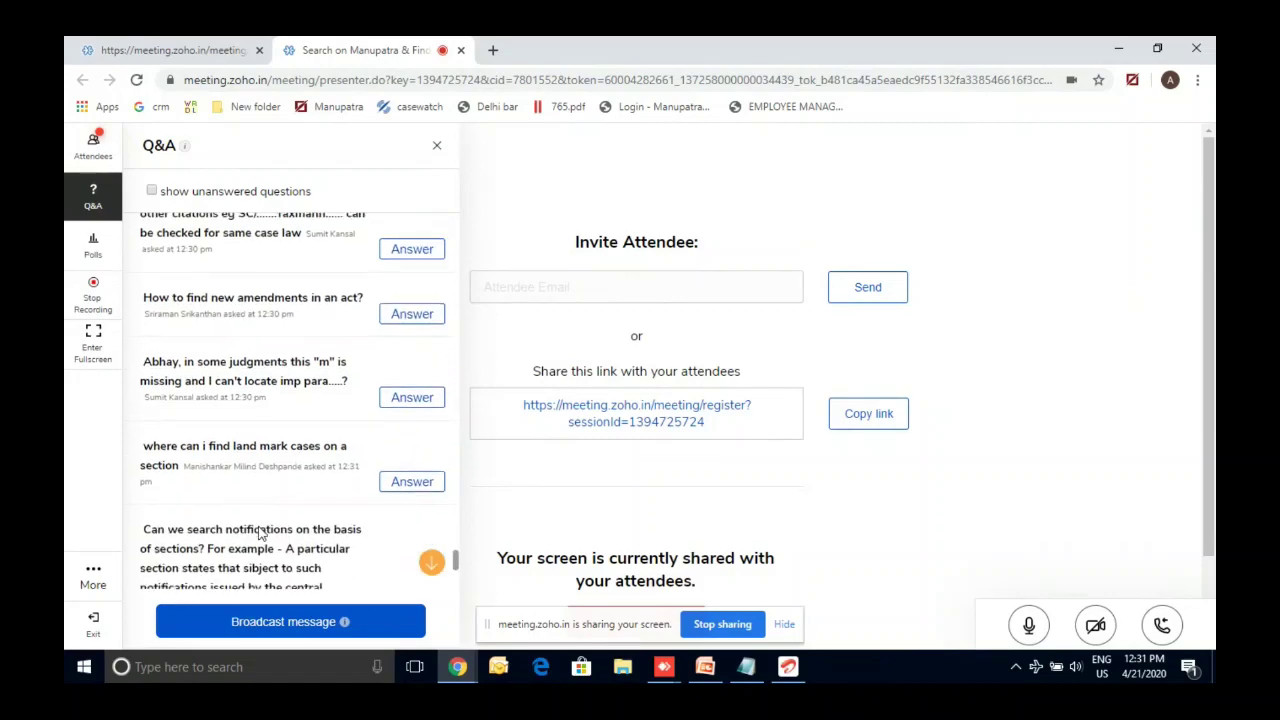
{"action": "scroll", "coordinate": [258, 533], "scroll_direction": "down", "scroll_amount": 1}
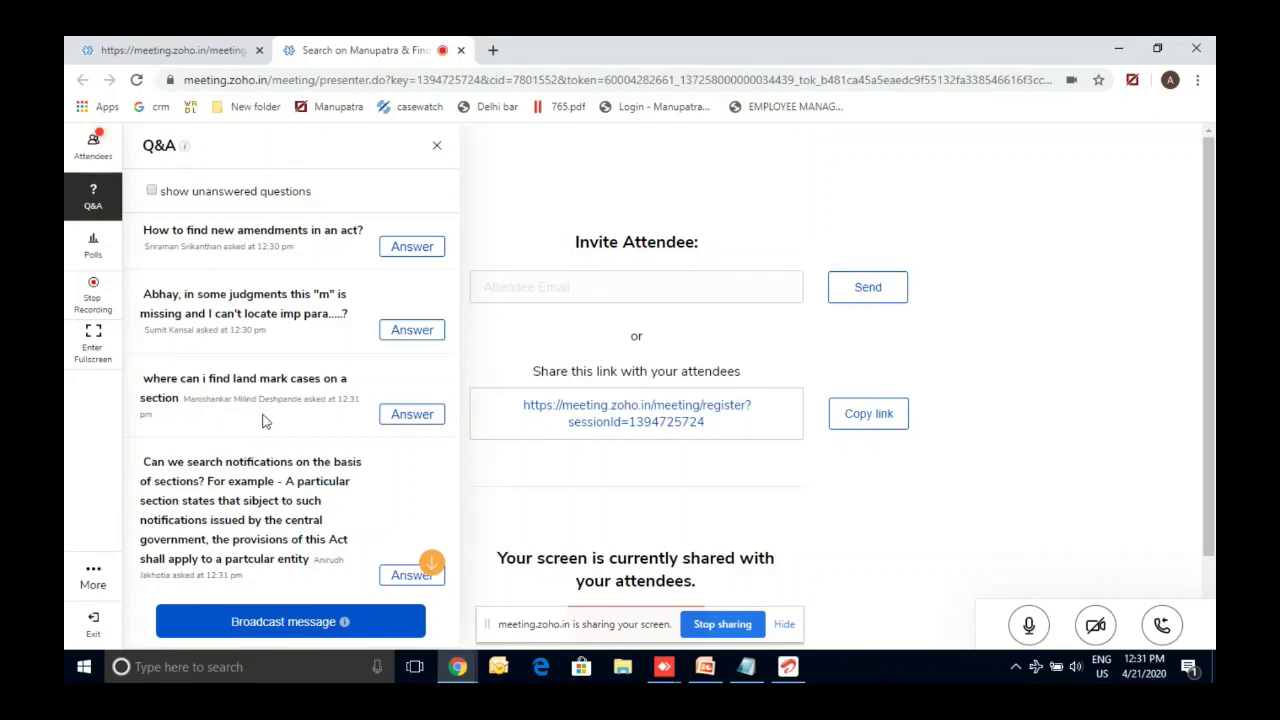
{"action": "scroll", "coordinate": [265, 421], "scroll_direction": "down", "scroll_amount": 1}
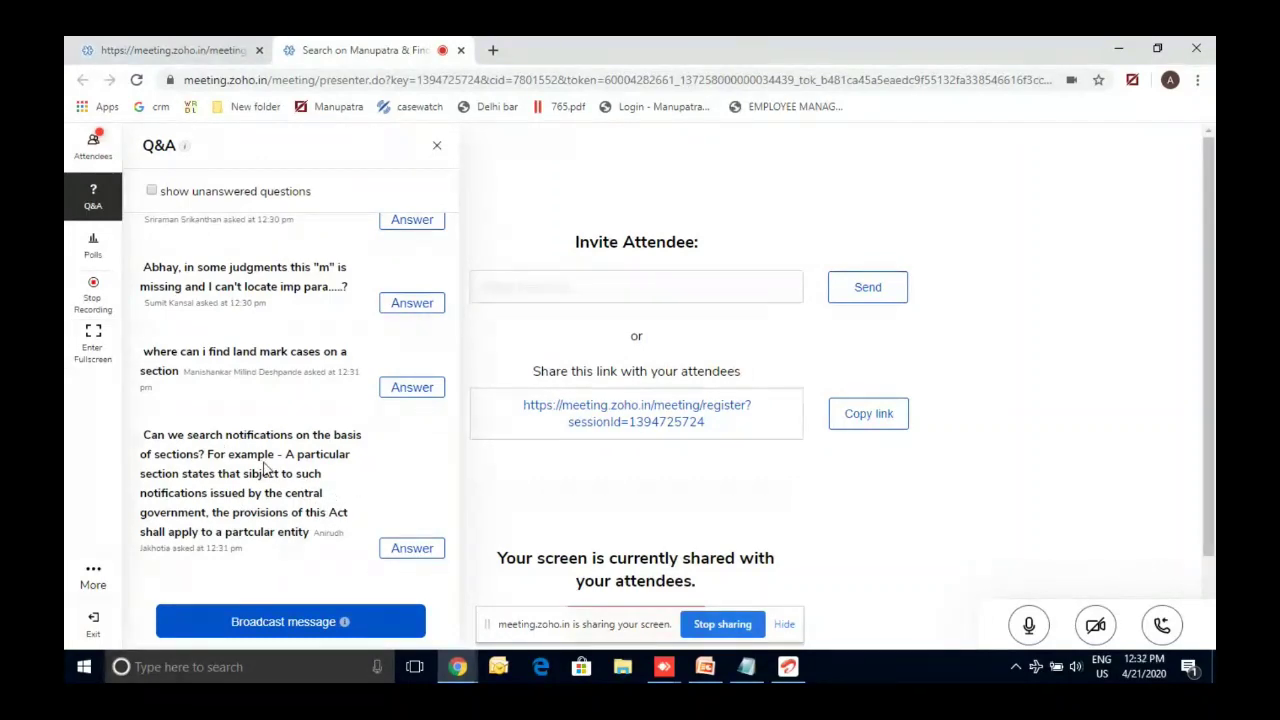
Switch to the Manupatra window and replace the act name in the Act Search with "electricity" for the Electricity Act, 2003.
{"action": "left_click", "coordinate": [460, 667]}
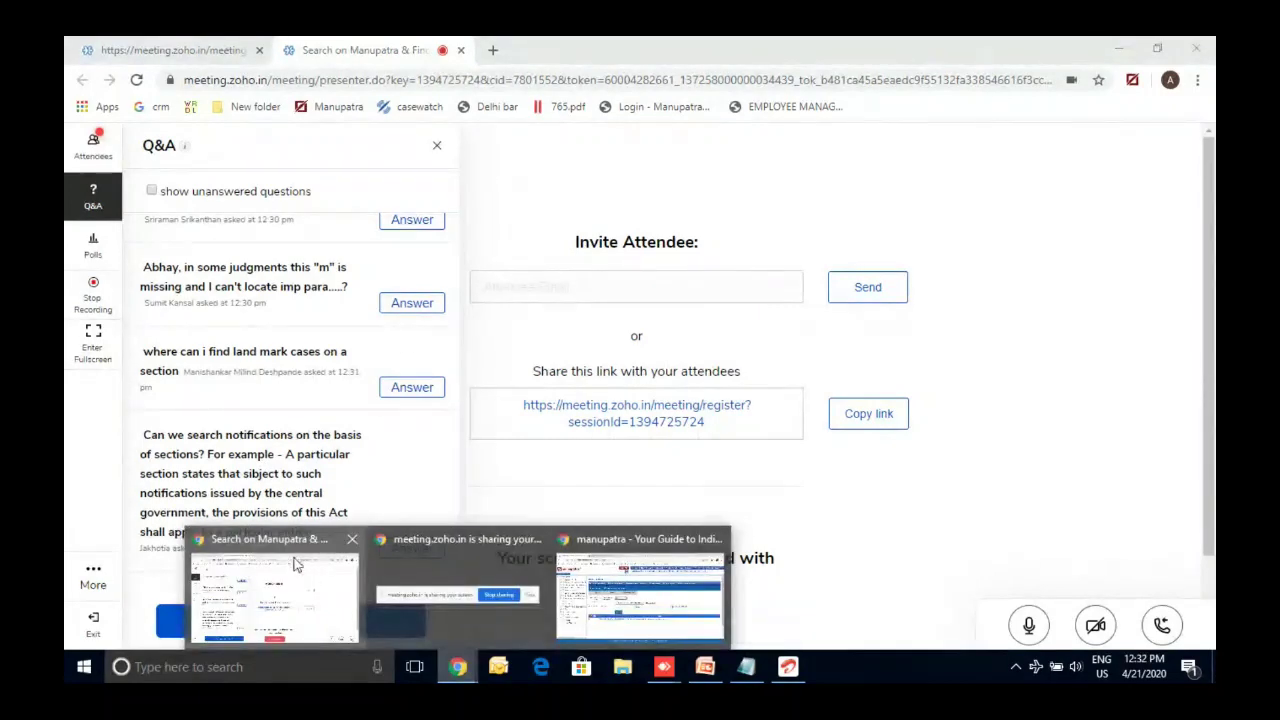
{"action": "left_click", "coordinate": [640, 595]}
{"action": "double_click", "coordinate": [538, 345]}
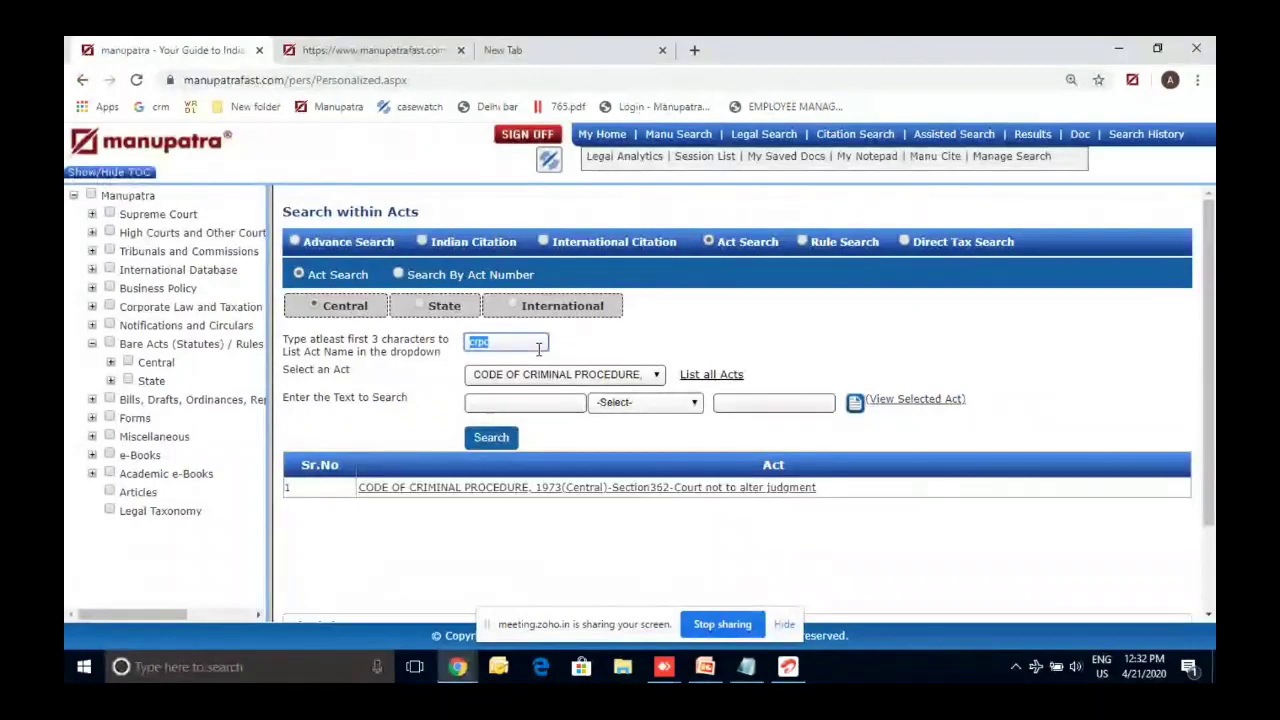
{"action": "type", "text": "elect"}
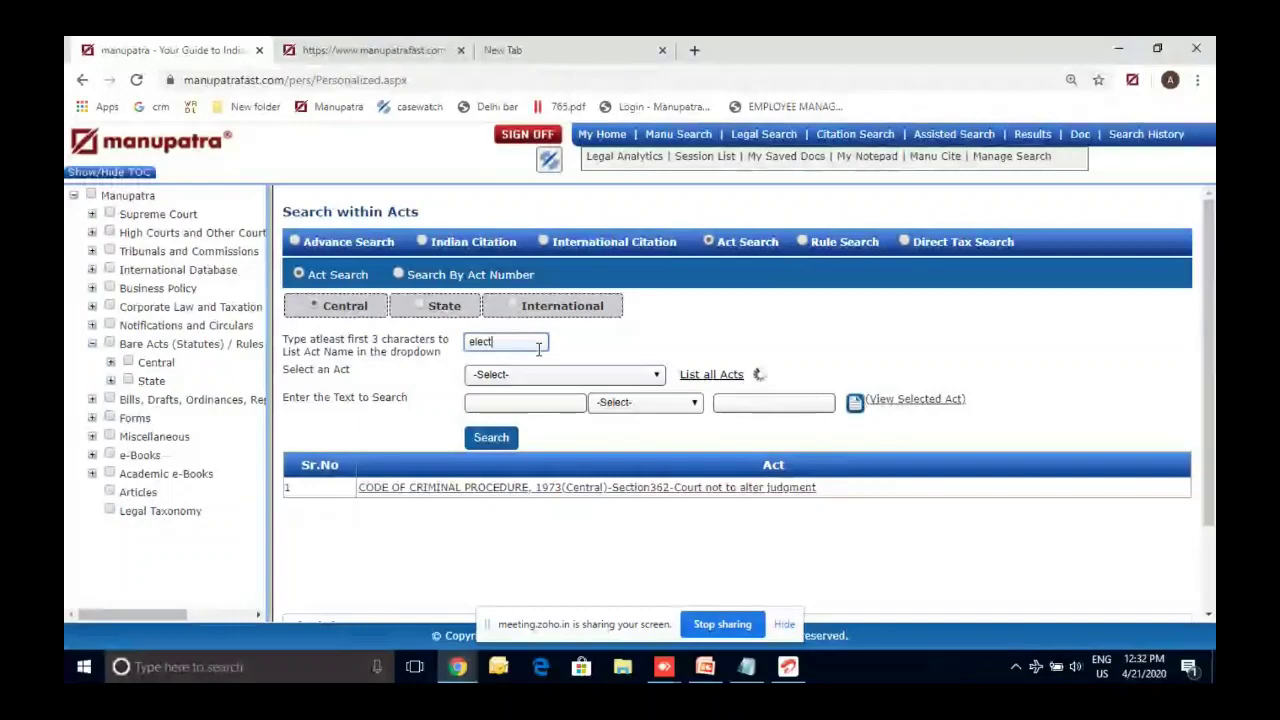
{"action": "type", "text": "ricity"}
Restrict the search to Section 1 of the Electricity Act, 2003 and run it.
{"action": "left_click", "coordinate": [645, 402]}
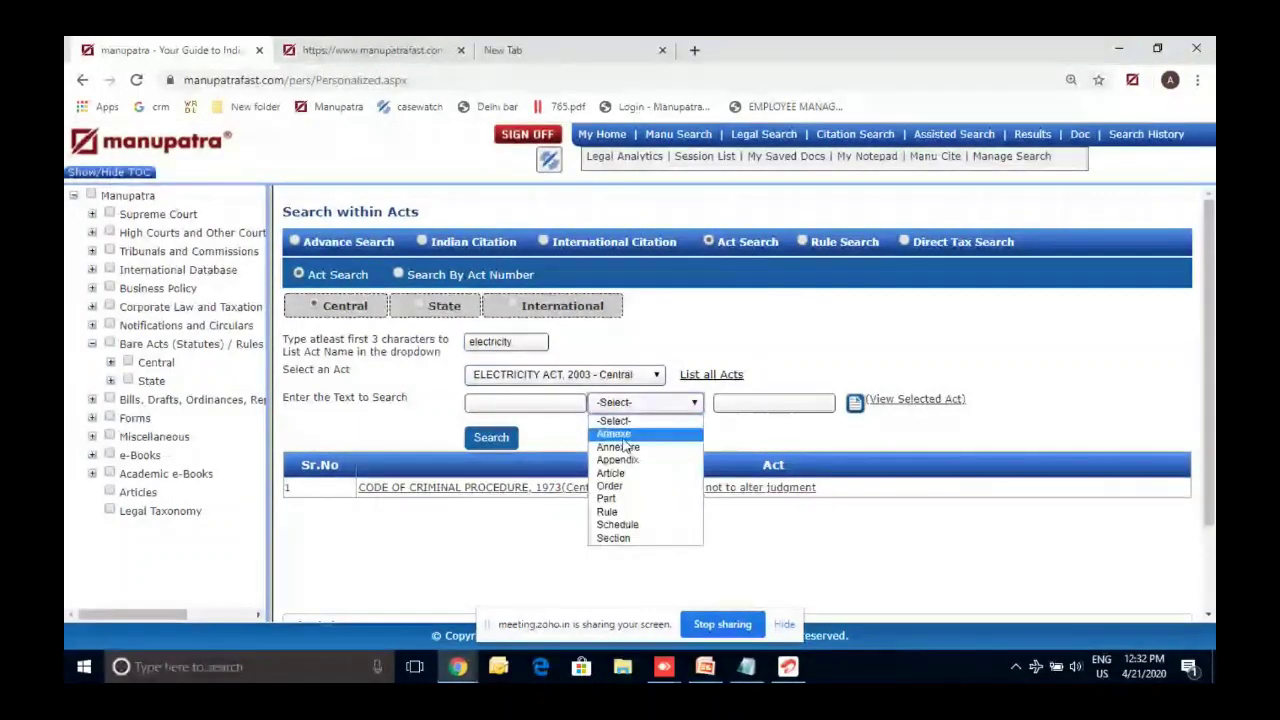
{"action": "left_click", "coordinate": [650, 539]}
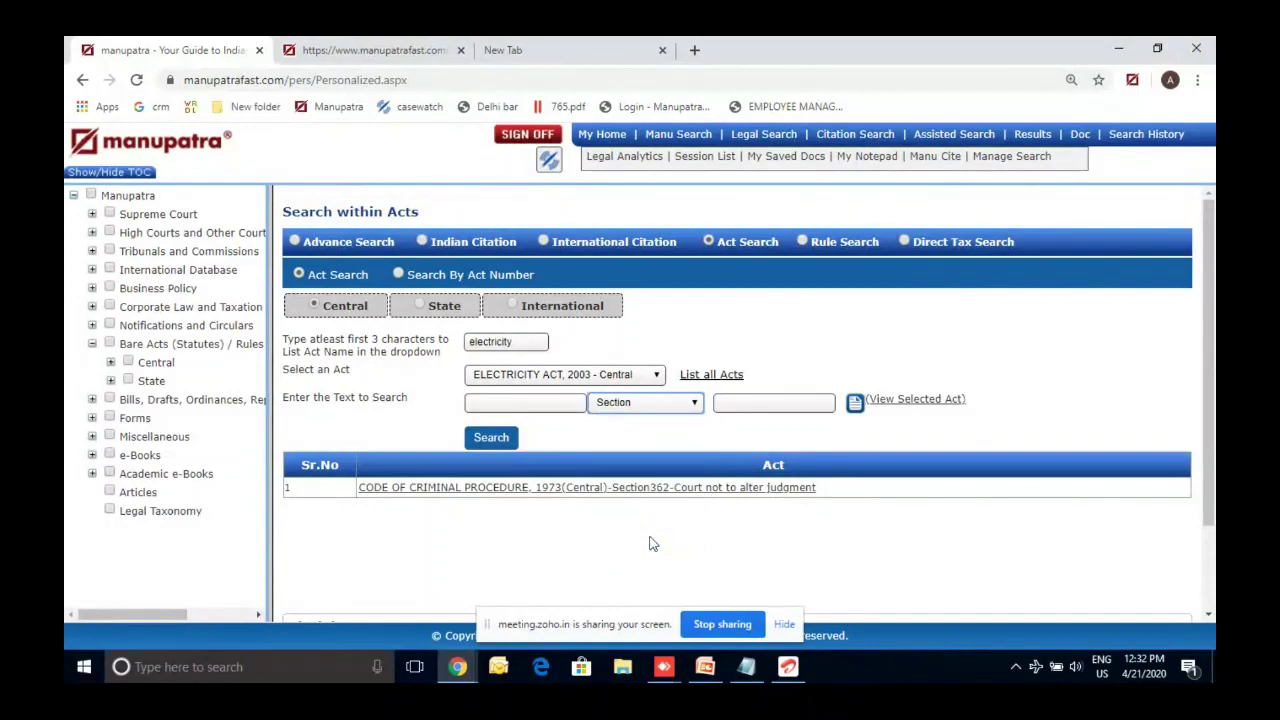
{"action": "left_click", "coordinate": [745, 404]}
{"action": "type", "text": "1"}
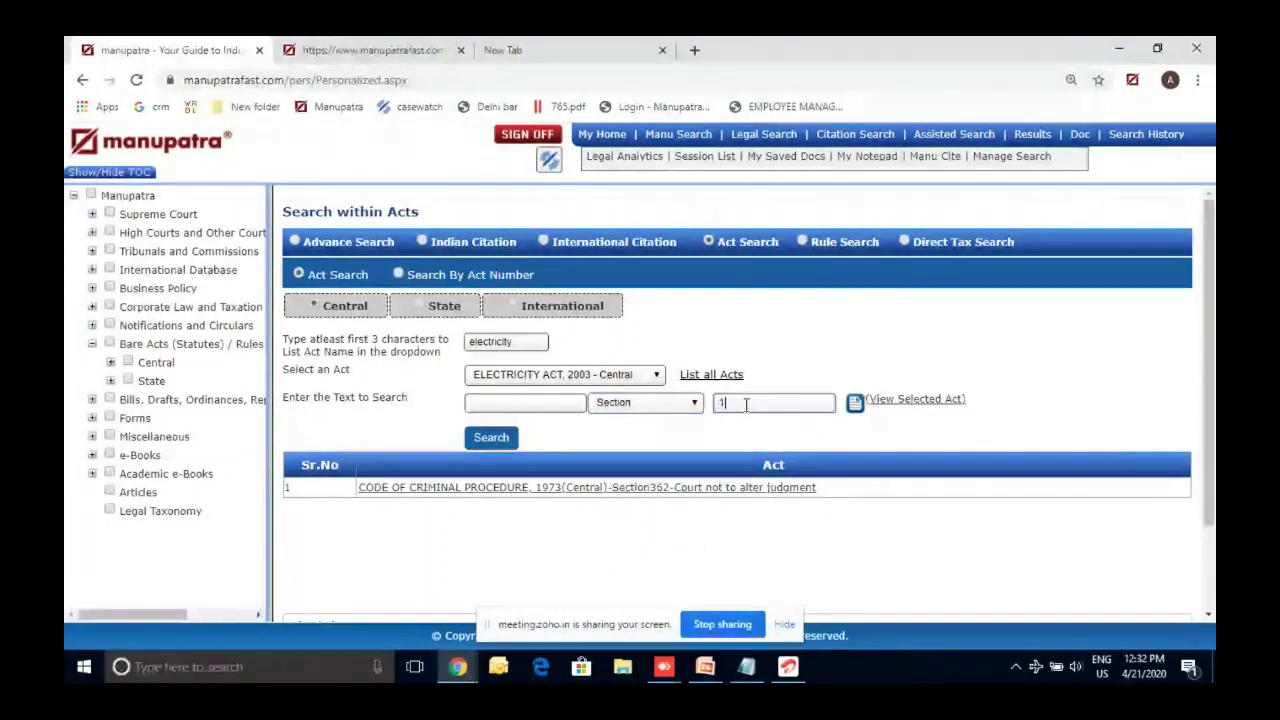
{"action": "left_click", "coordinate": [491, 439]}
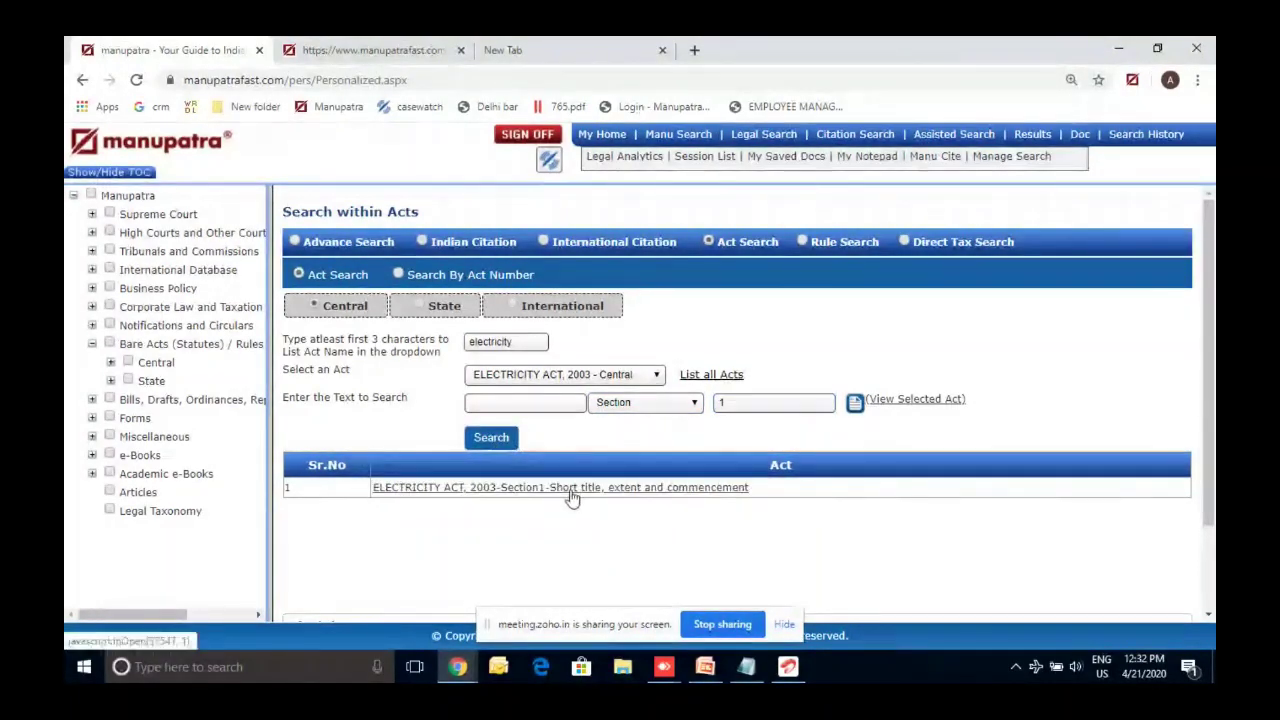
View Section 1 of the Electricity Act in a maximized window, open its footnoted Notification S.O. No. 669(E), and minimize the window.
{"action": "left_click", "coordinate": [571, 494]}
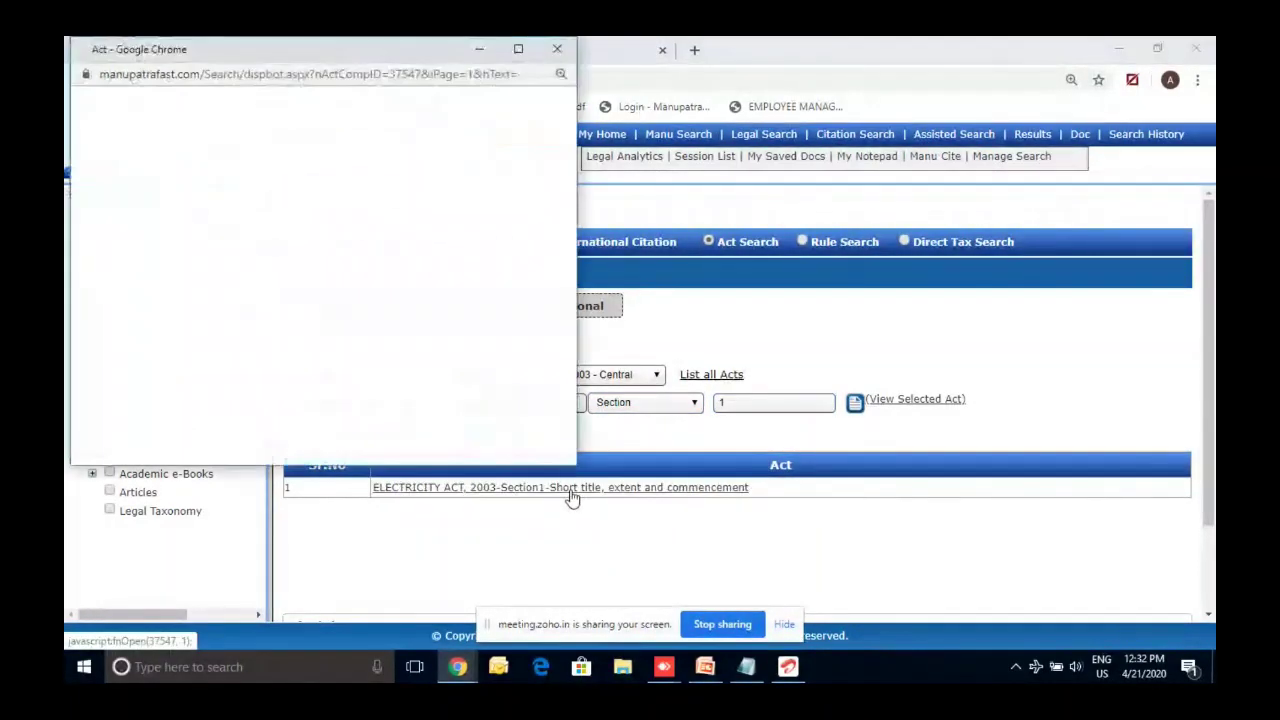
{"action": "left_click", "coordinate": [517, 50]}
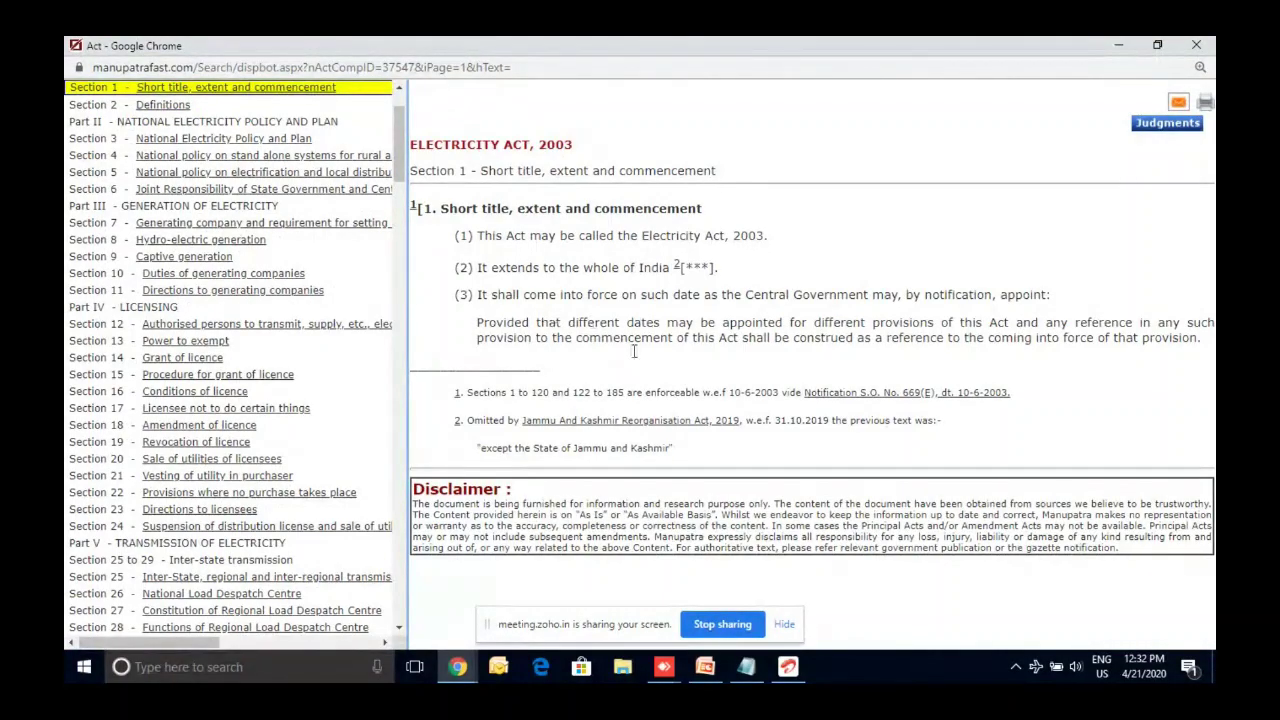
{"action": "left_click", "coordinate": [840, 392]}
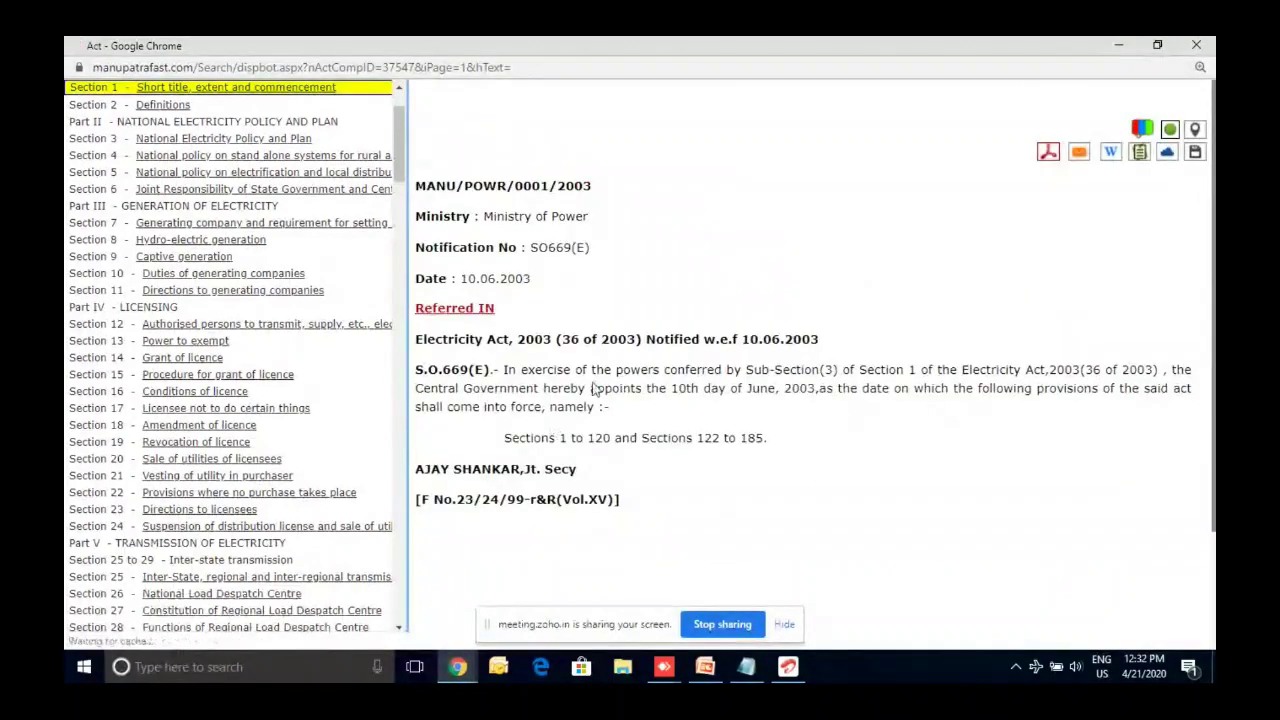
{"action": "left_click", "coordinate": [1118, 47]}
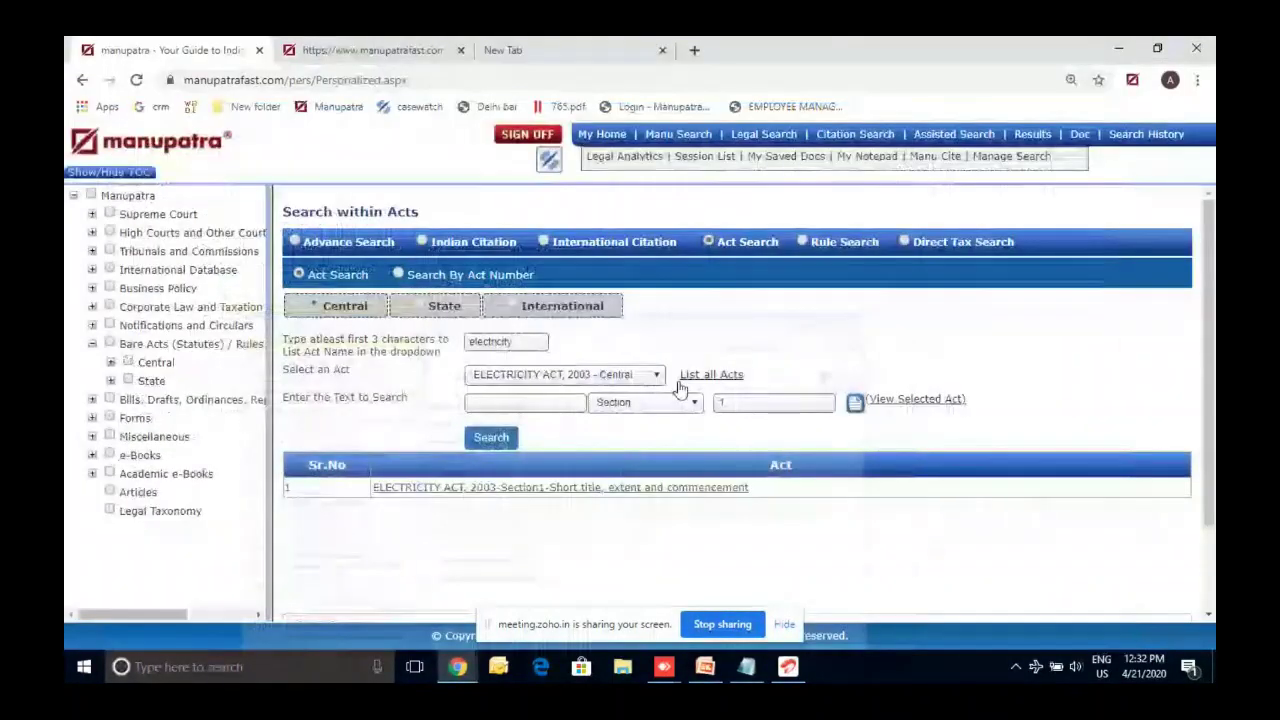
Switch to the Zoho Meeting Q&A and read the newest question about where the video link will be available.
{"action": "left_click", "coordinate": [457, 666]}
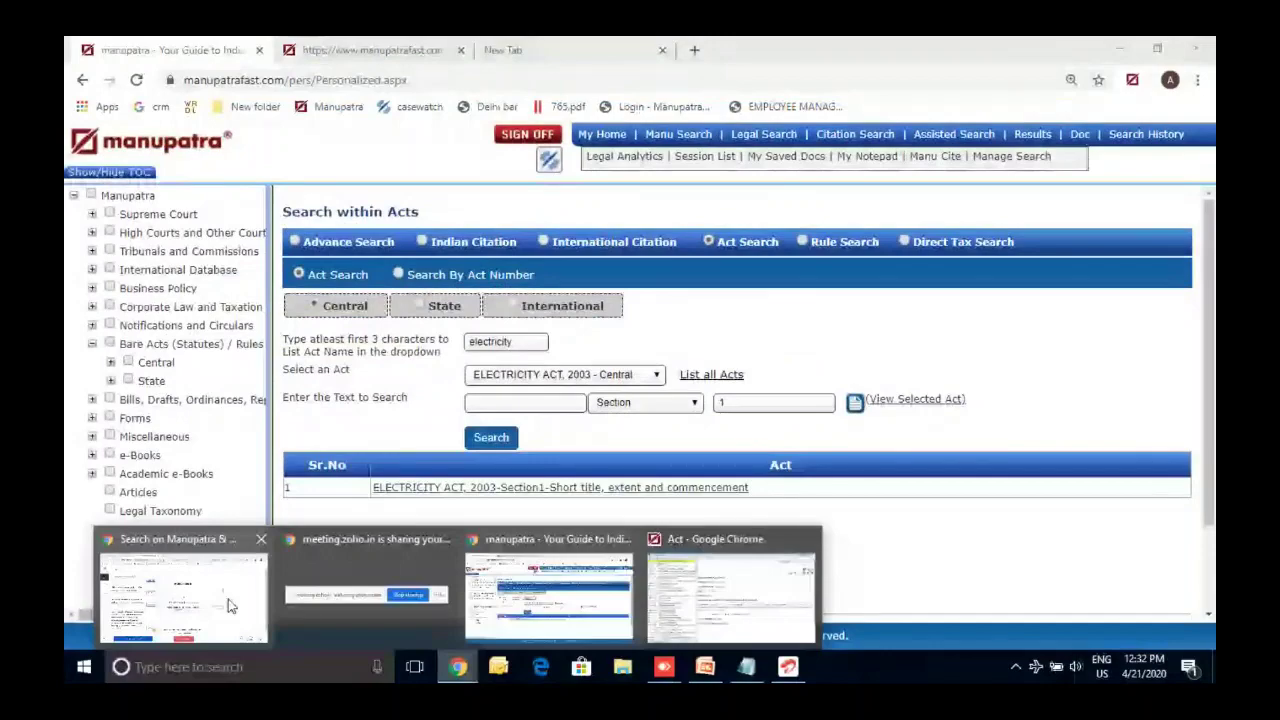
{"action": "left_click", "coordinate": [228, 605]}
{"action": "scroll", "coordinate": [440, 565], "scroll_direction": "down", "scroll_amount": 1}
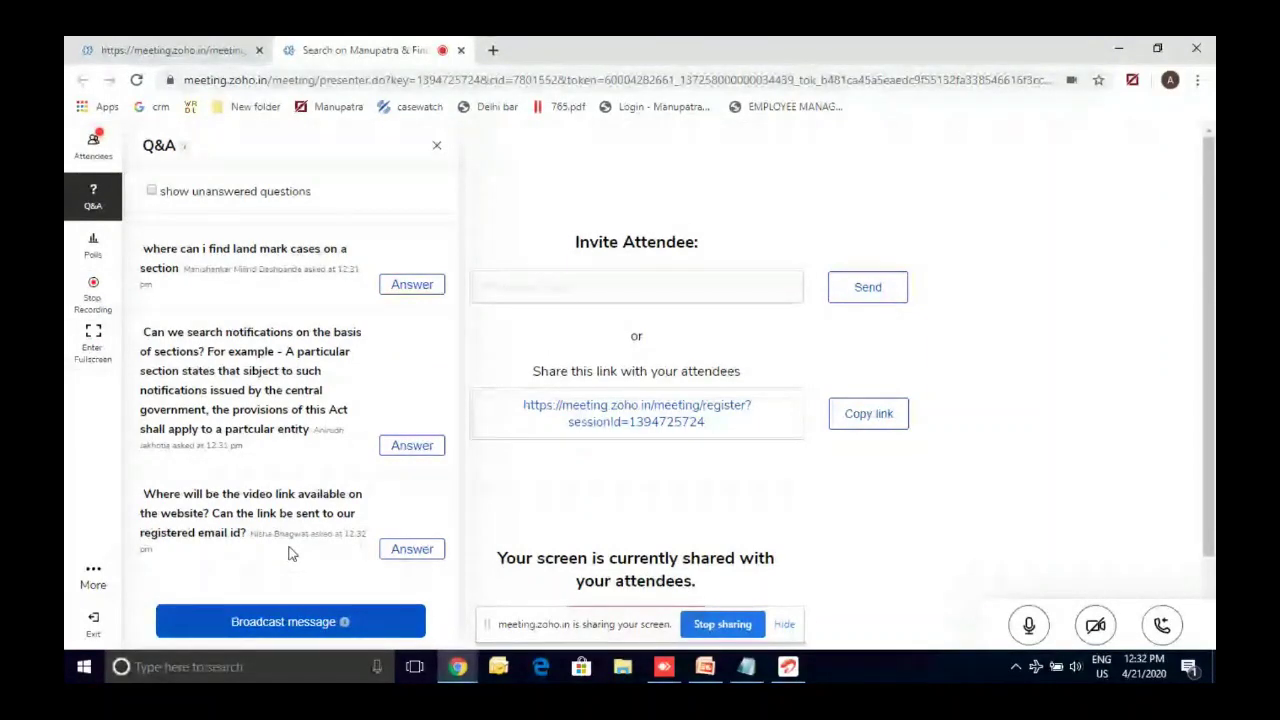
Open youtube.com in a new browser tab, search for "manupatra", and open the subscribed Manupatra channel.
{"action": "left_click", "coordinate": [457, 666]}
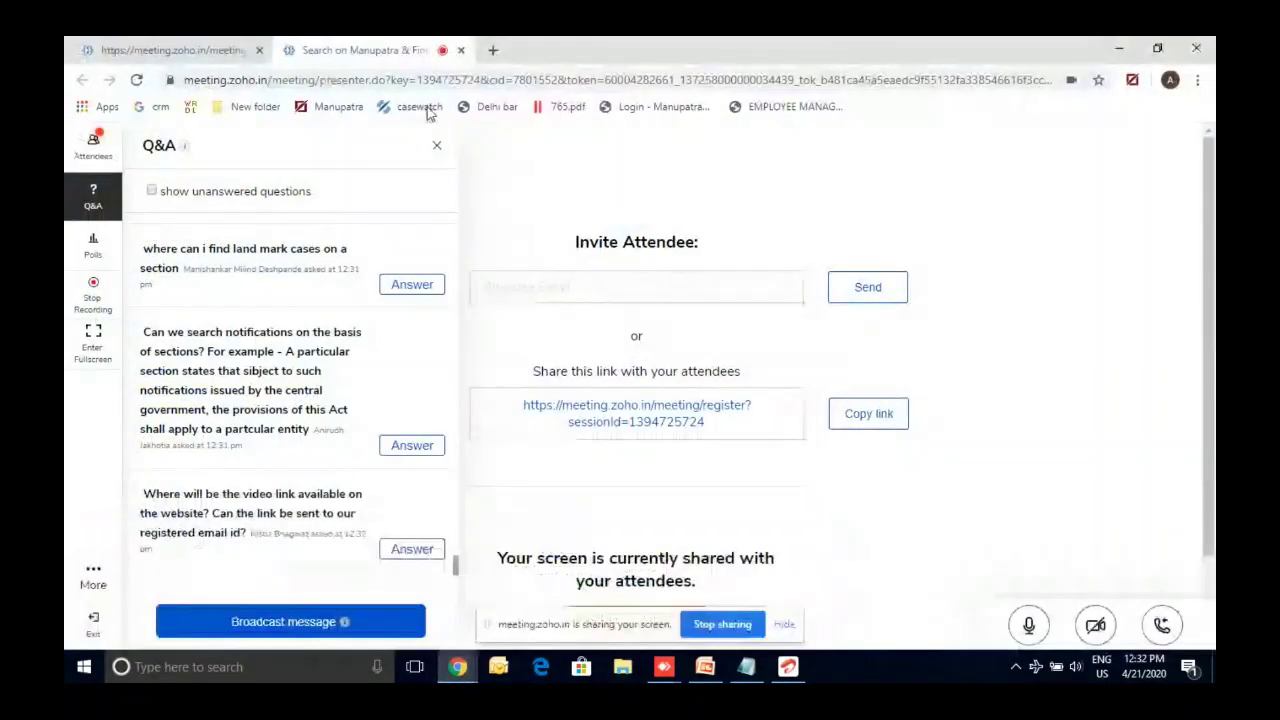
{"action": "key", "text": "ctrl+t"}
{"action": "type", "text": "youtube.com"}
{"action": "key", "text": "Return"}
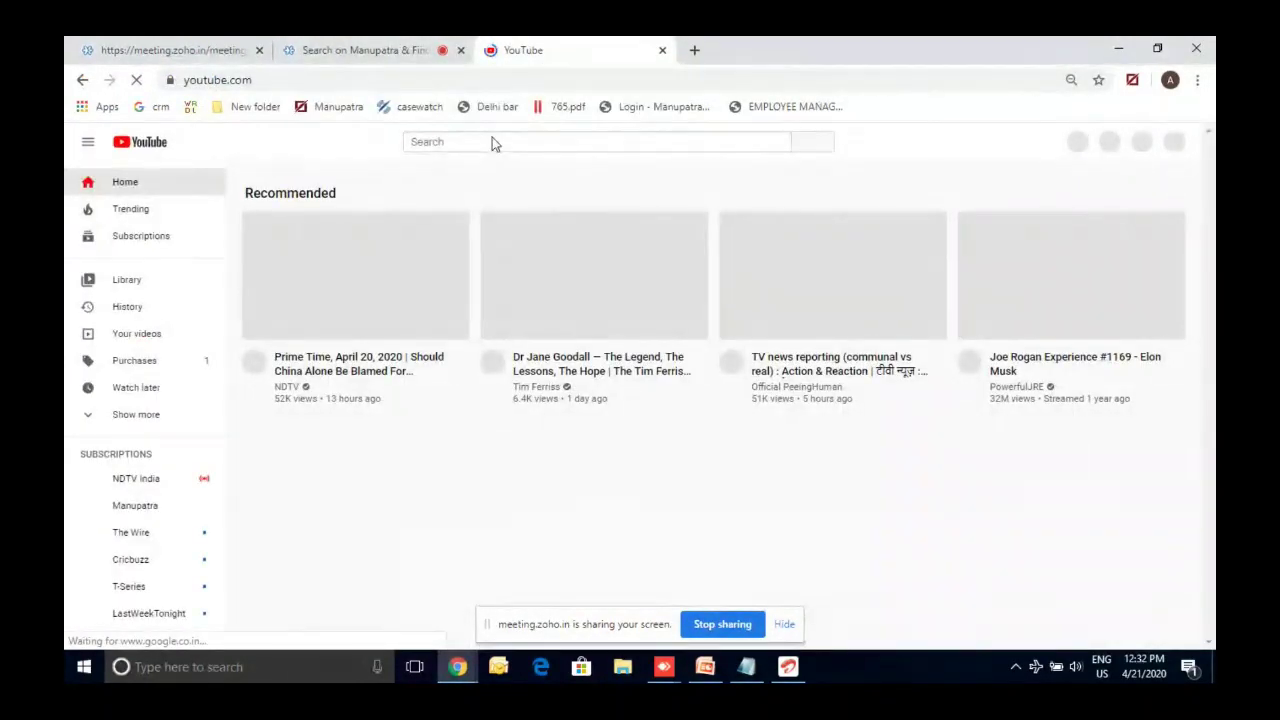
{"action": "left_click", "coordinate": [481, 142]}
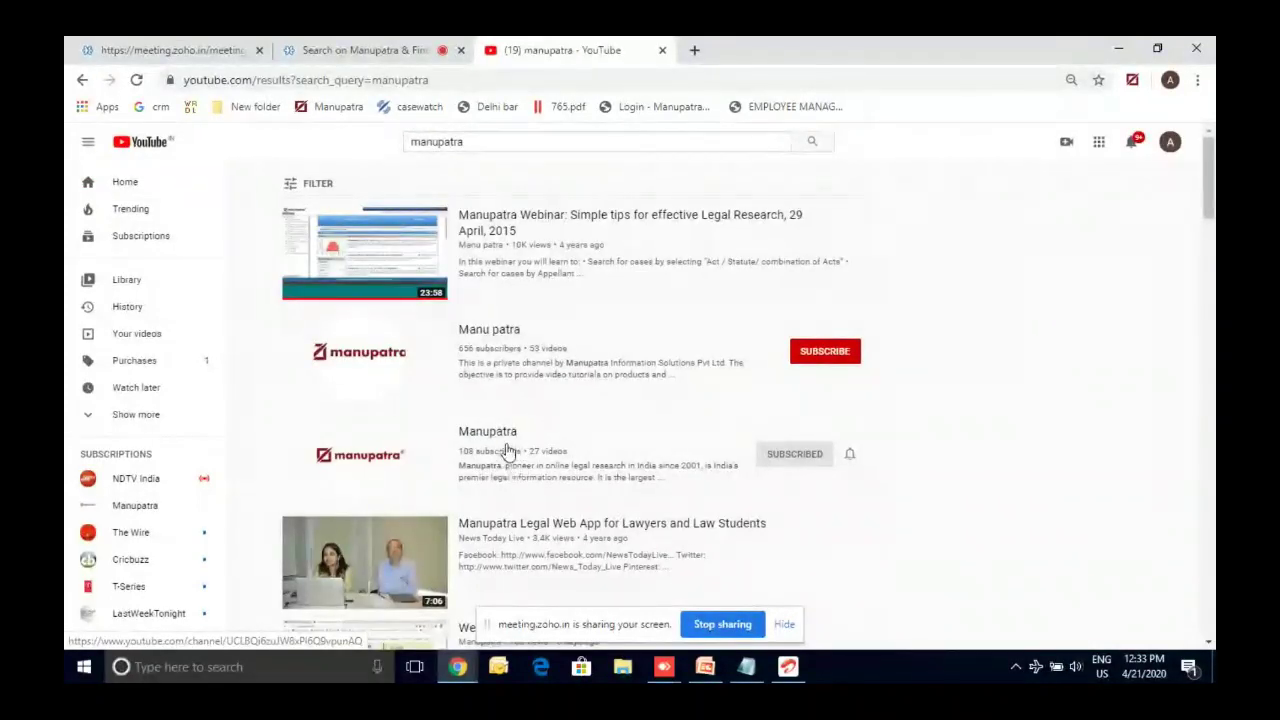
{"action": "left_click", "coordinate": [491, 444]}
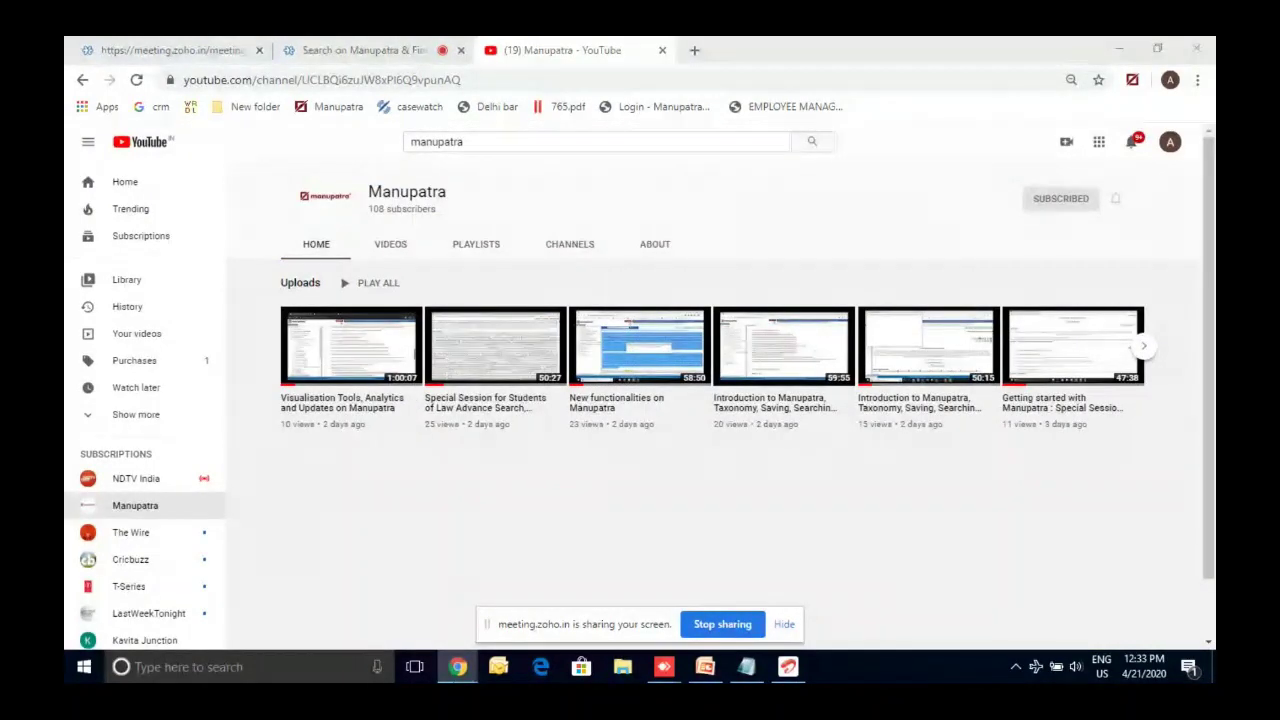
Return to the Zoho Meeting Q&A and read through the attendees' latest messages.
{"action": "mouse_move", "coordinate": [457, 666]}
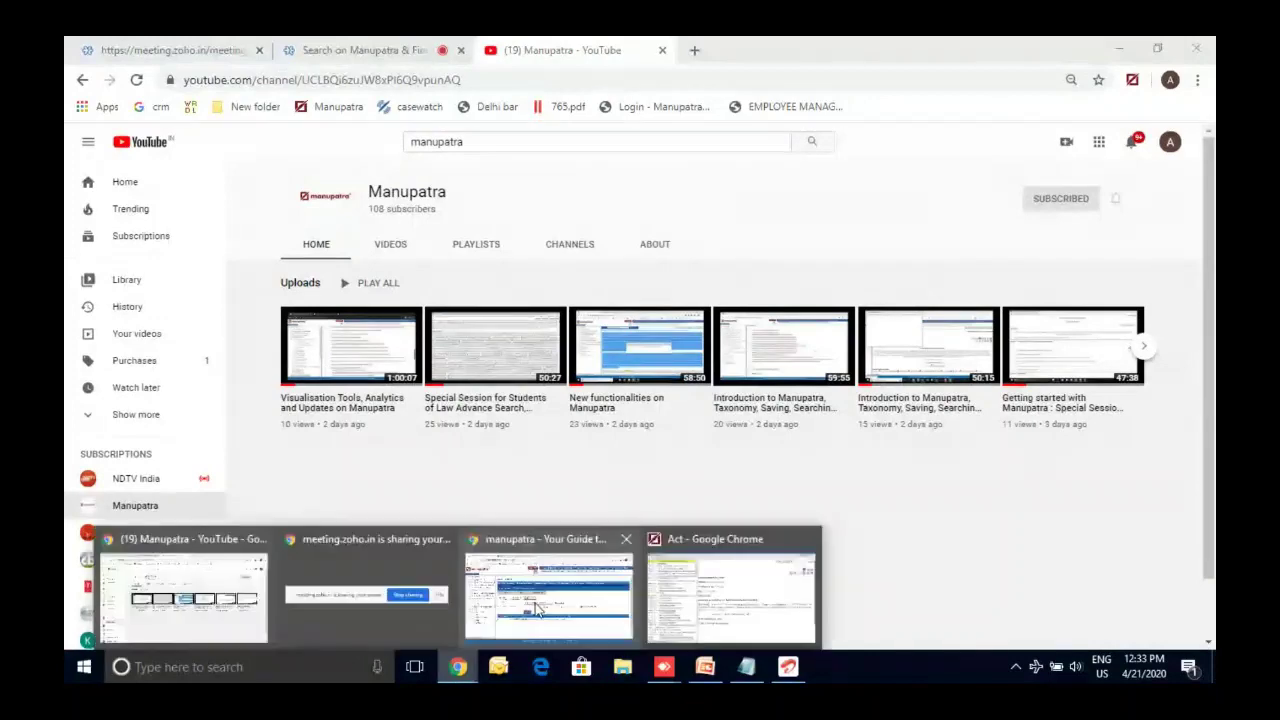
{"action": "left_click", "coordinate": [389, 598]}
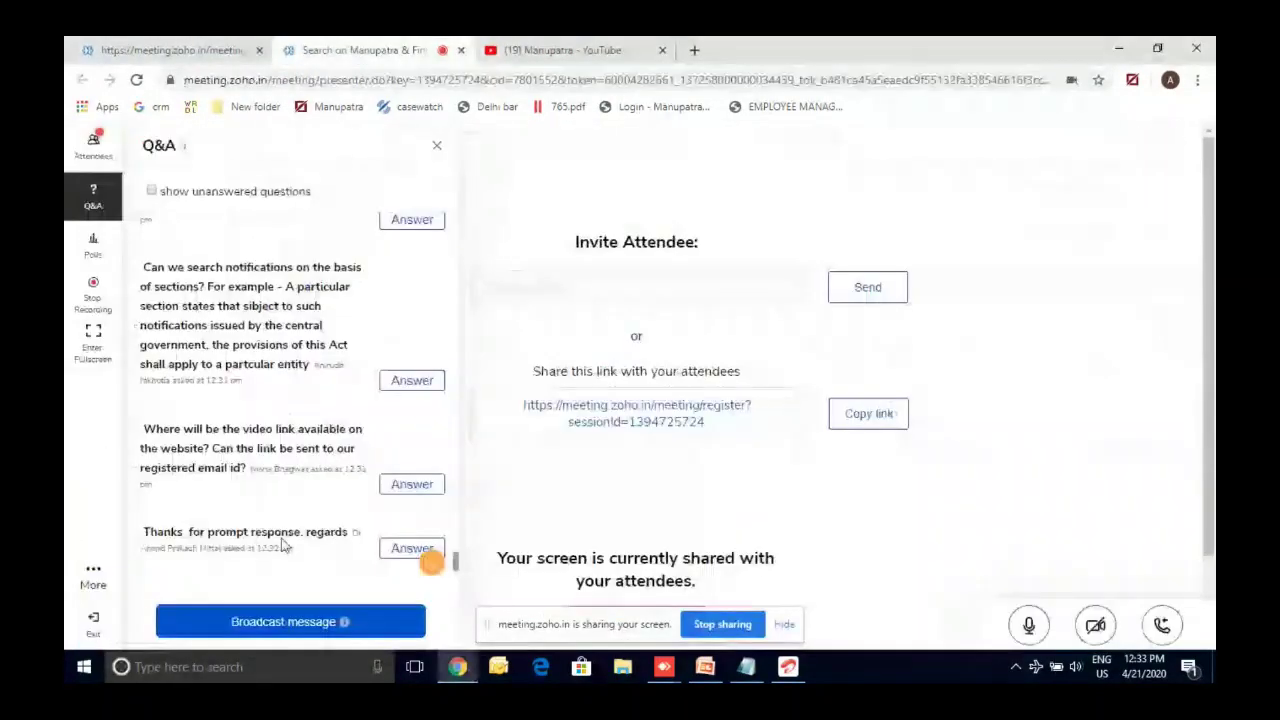
{"action": "scroll", "coordinate": [281, 545], "scroll_direction": "down", "scroll_amount": 2}
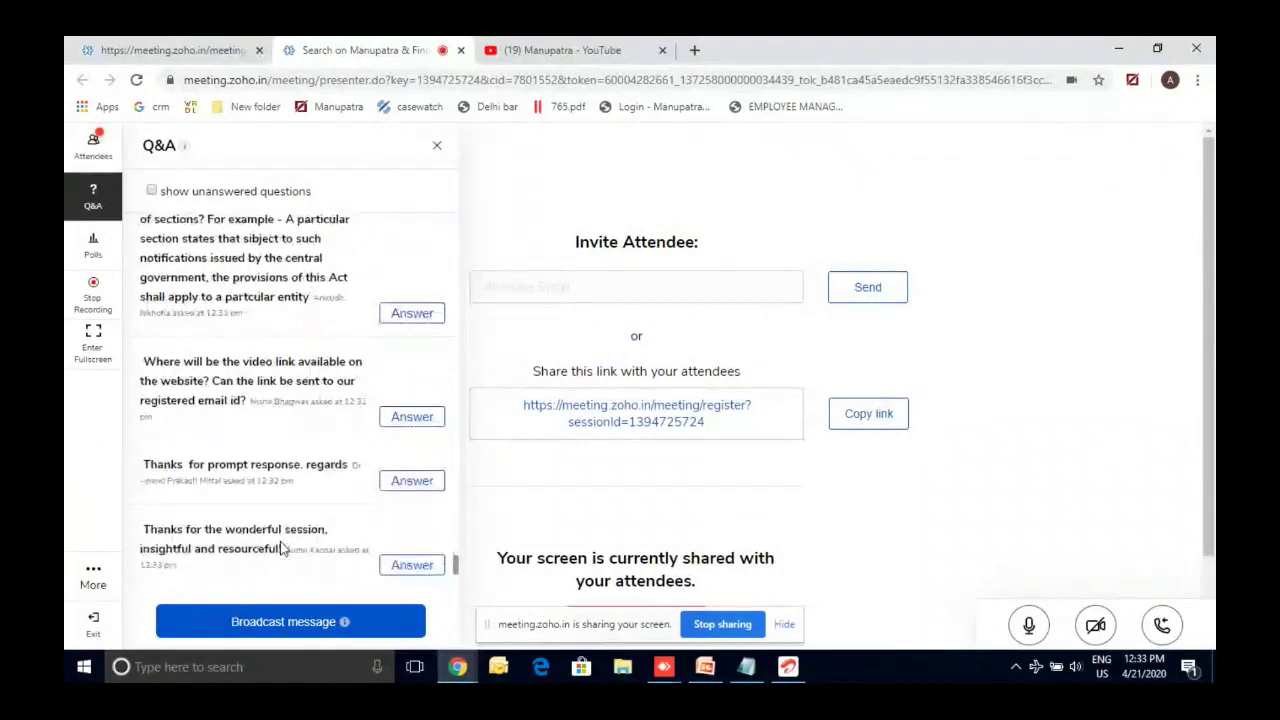
{"action": "scroll", "coordinate": [281, 546], "scroll_direction": "down", "scroll_amount": 1}
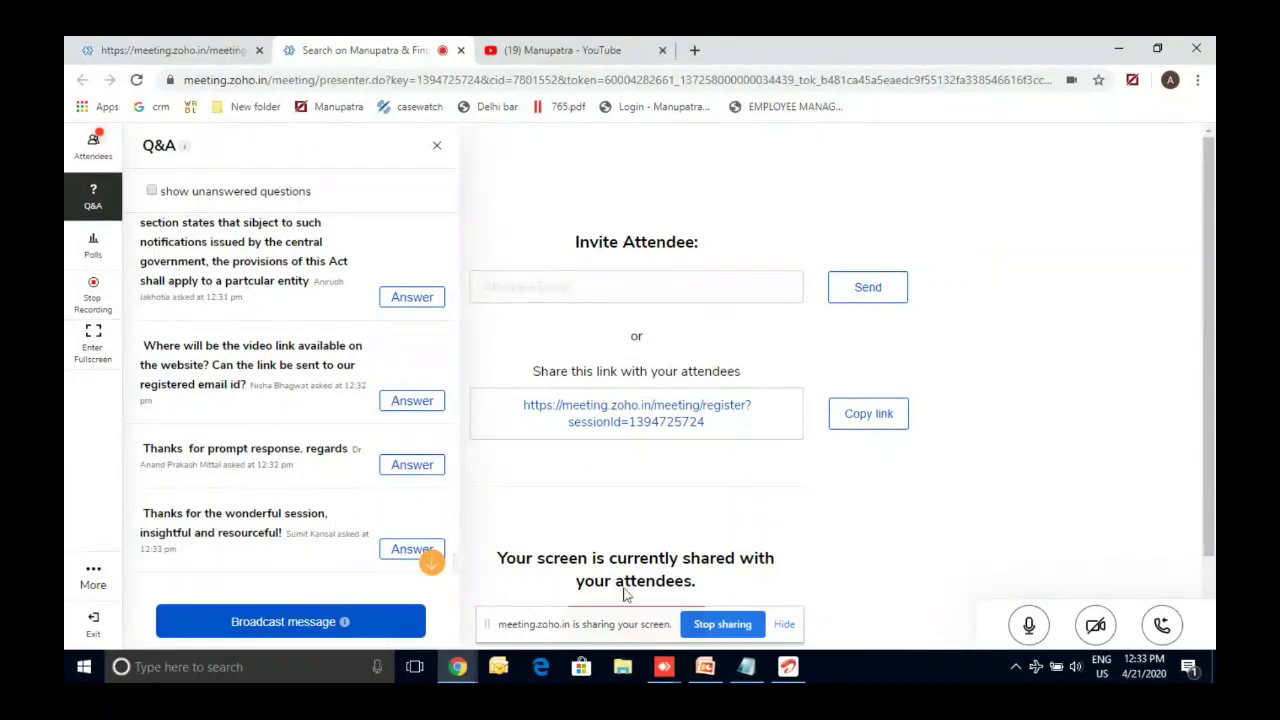
Switch to the "Webinnar day 2" presentation in PowerPoint and display the closing Thank You slide, number 17.
{"action": "left_click", "coordinate": [703, 667]}
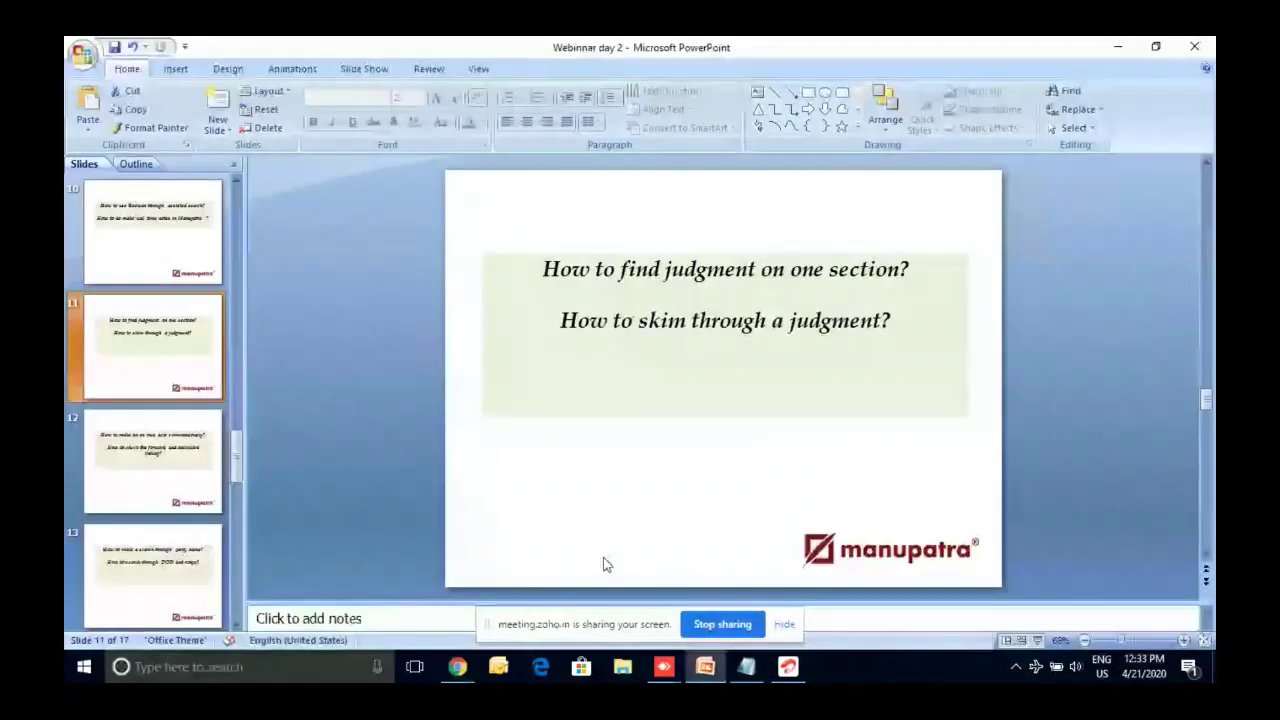
{"action": "scroll", "coordinate": [230, 563], "scroll_direction": "down", "scroll_amount": 3}
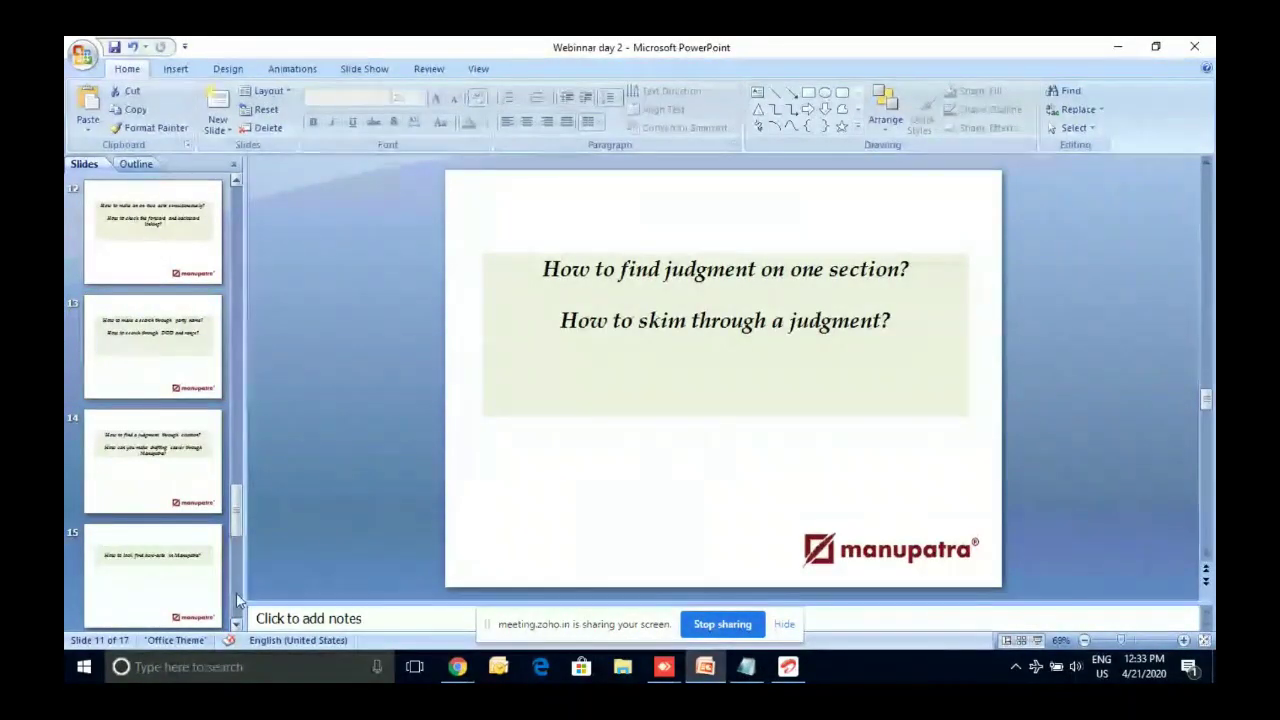
{"action": "scroll", "coordinate": [193, 590], "scroll_direction": "down", "scroll_amount": 2}
{"action": "left_click", "coordinate": [193, 591]}
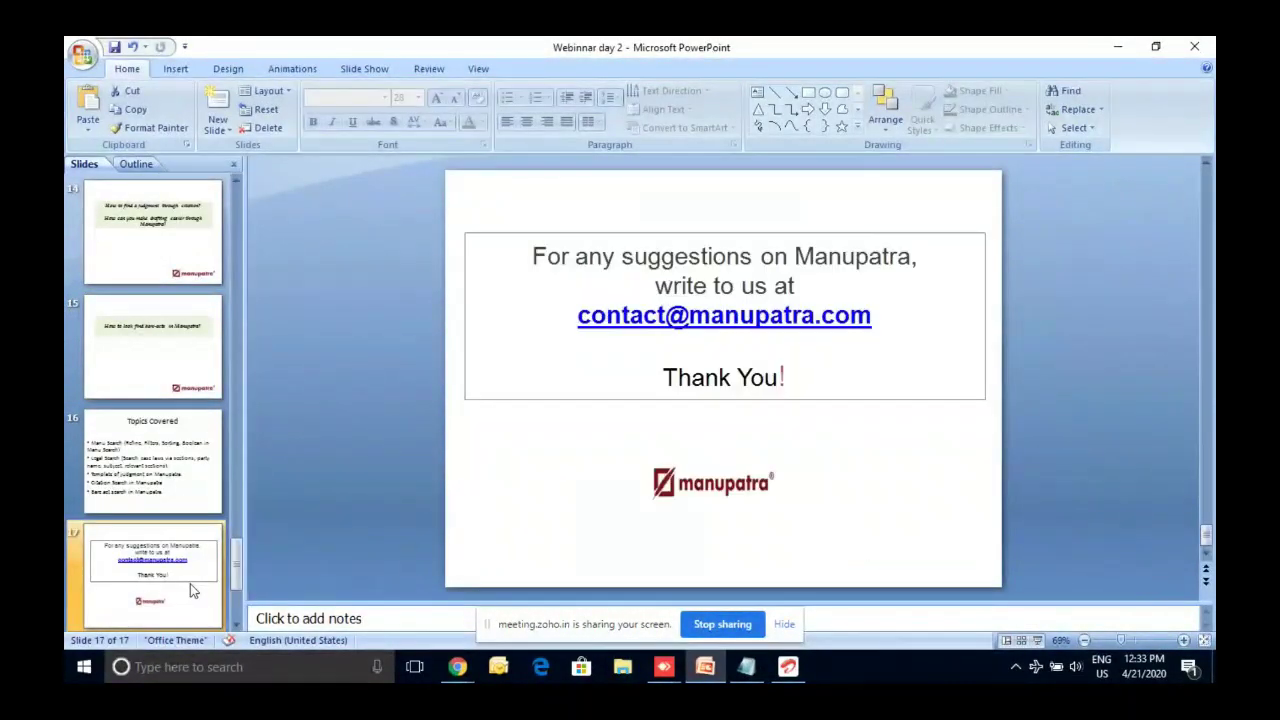
{"action": "left_click", "coordinate": [550, 464]}
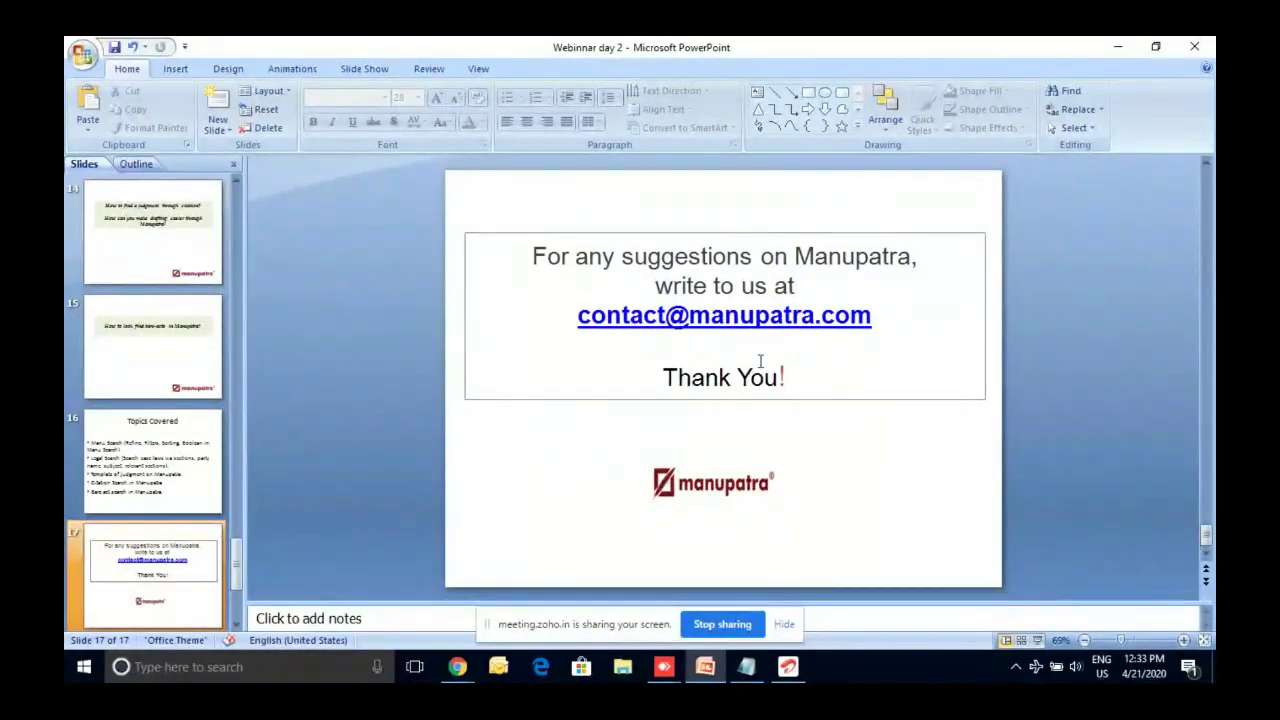